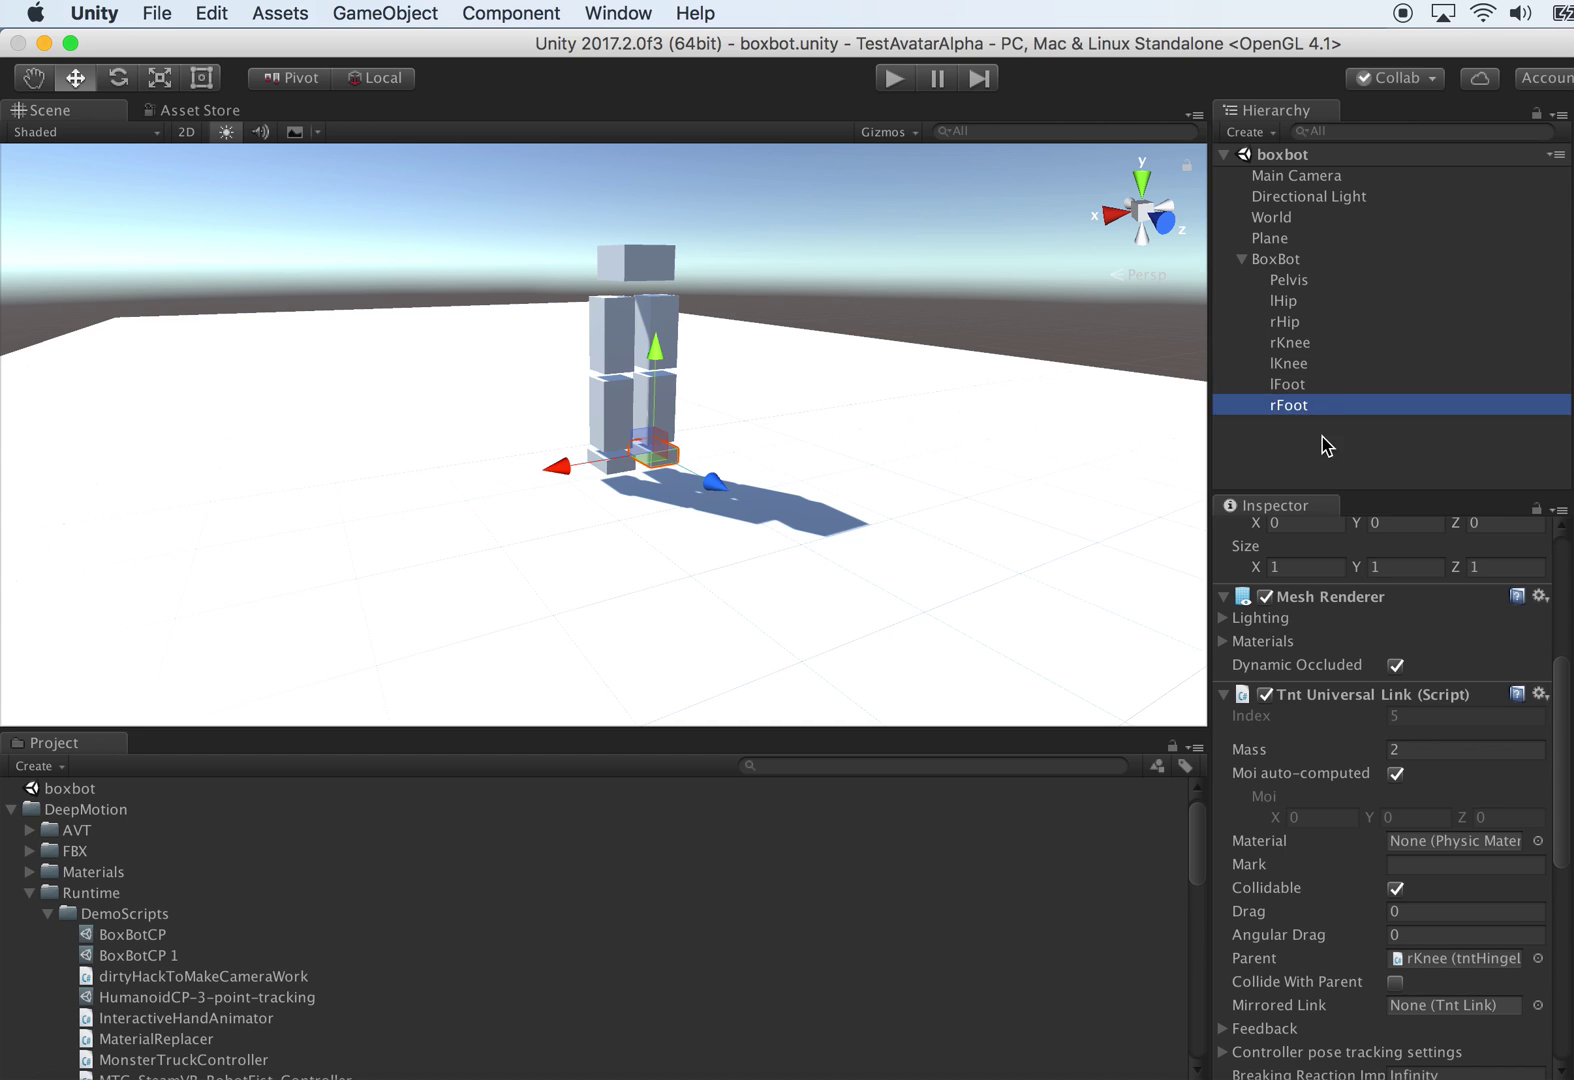
Step: Set the mass of both lFoot and rFoot to 10 in their Tnt Universal Link scripts
{"action": "scroll", "coordinate": [1460, 705], "scroll_direction": "down", "scroll_amount": 1}
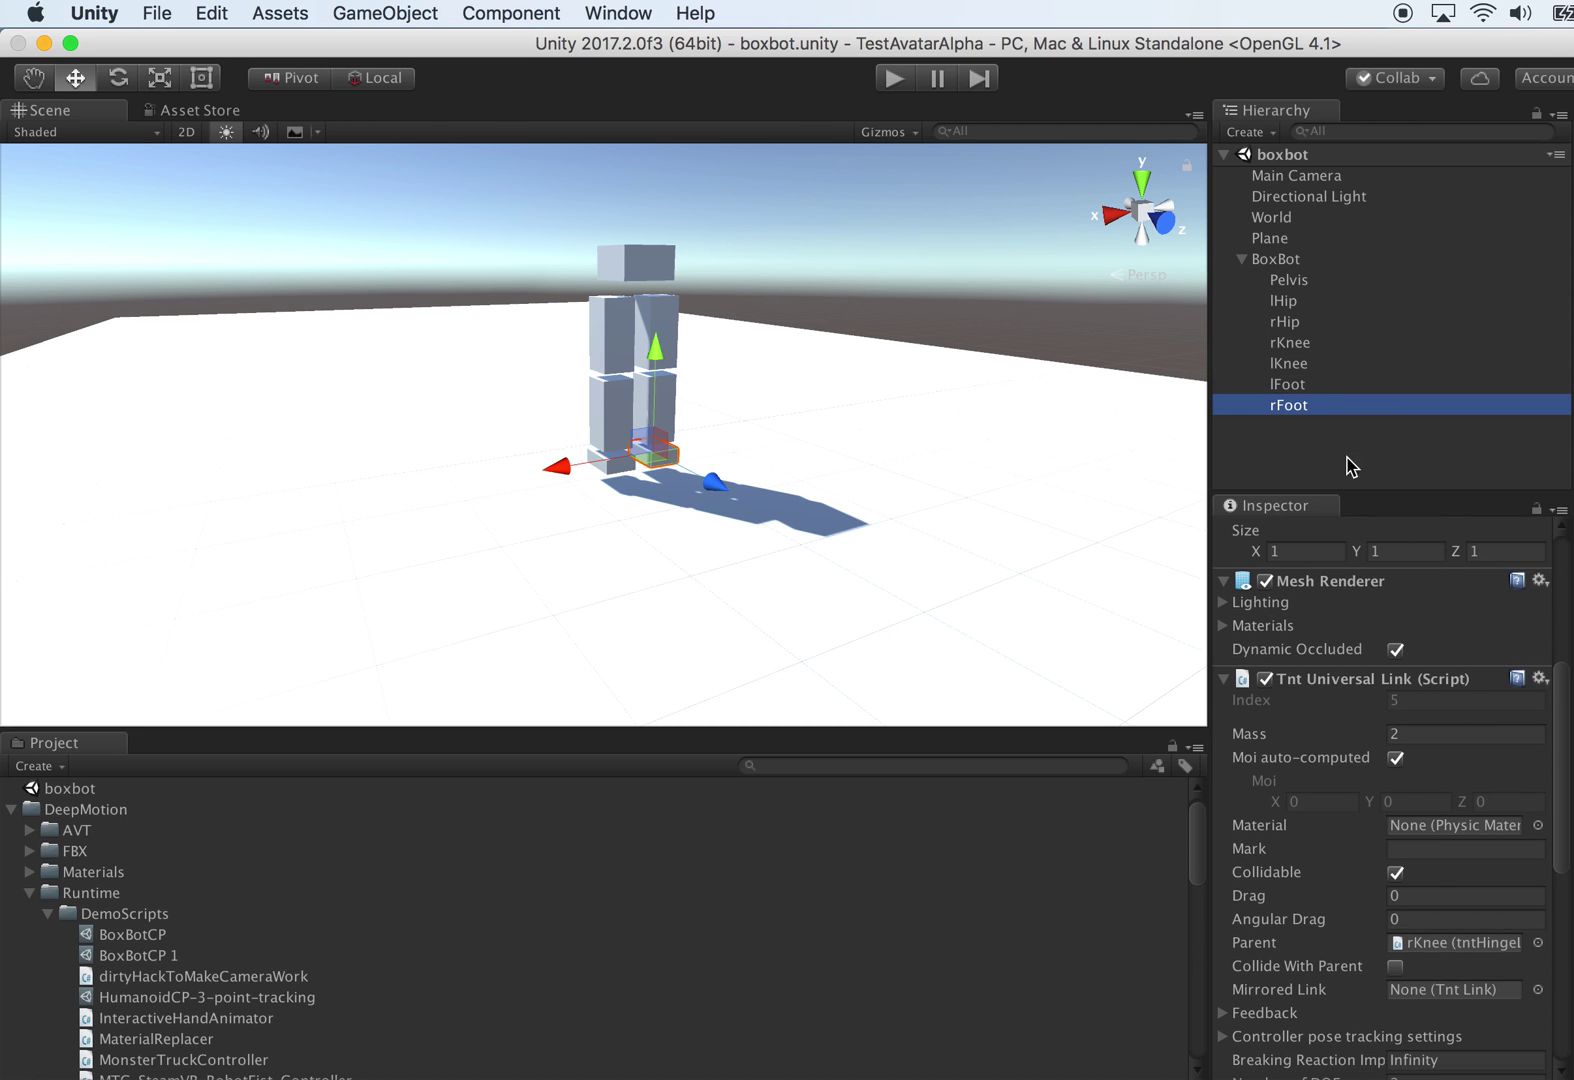
{"action": "left_click", "coordinate": [1300, 388], "text": "shift"}
{"action": "left_click", "coordinate": [1430, 735]}
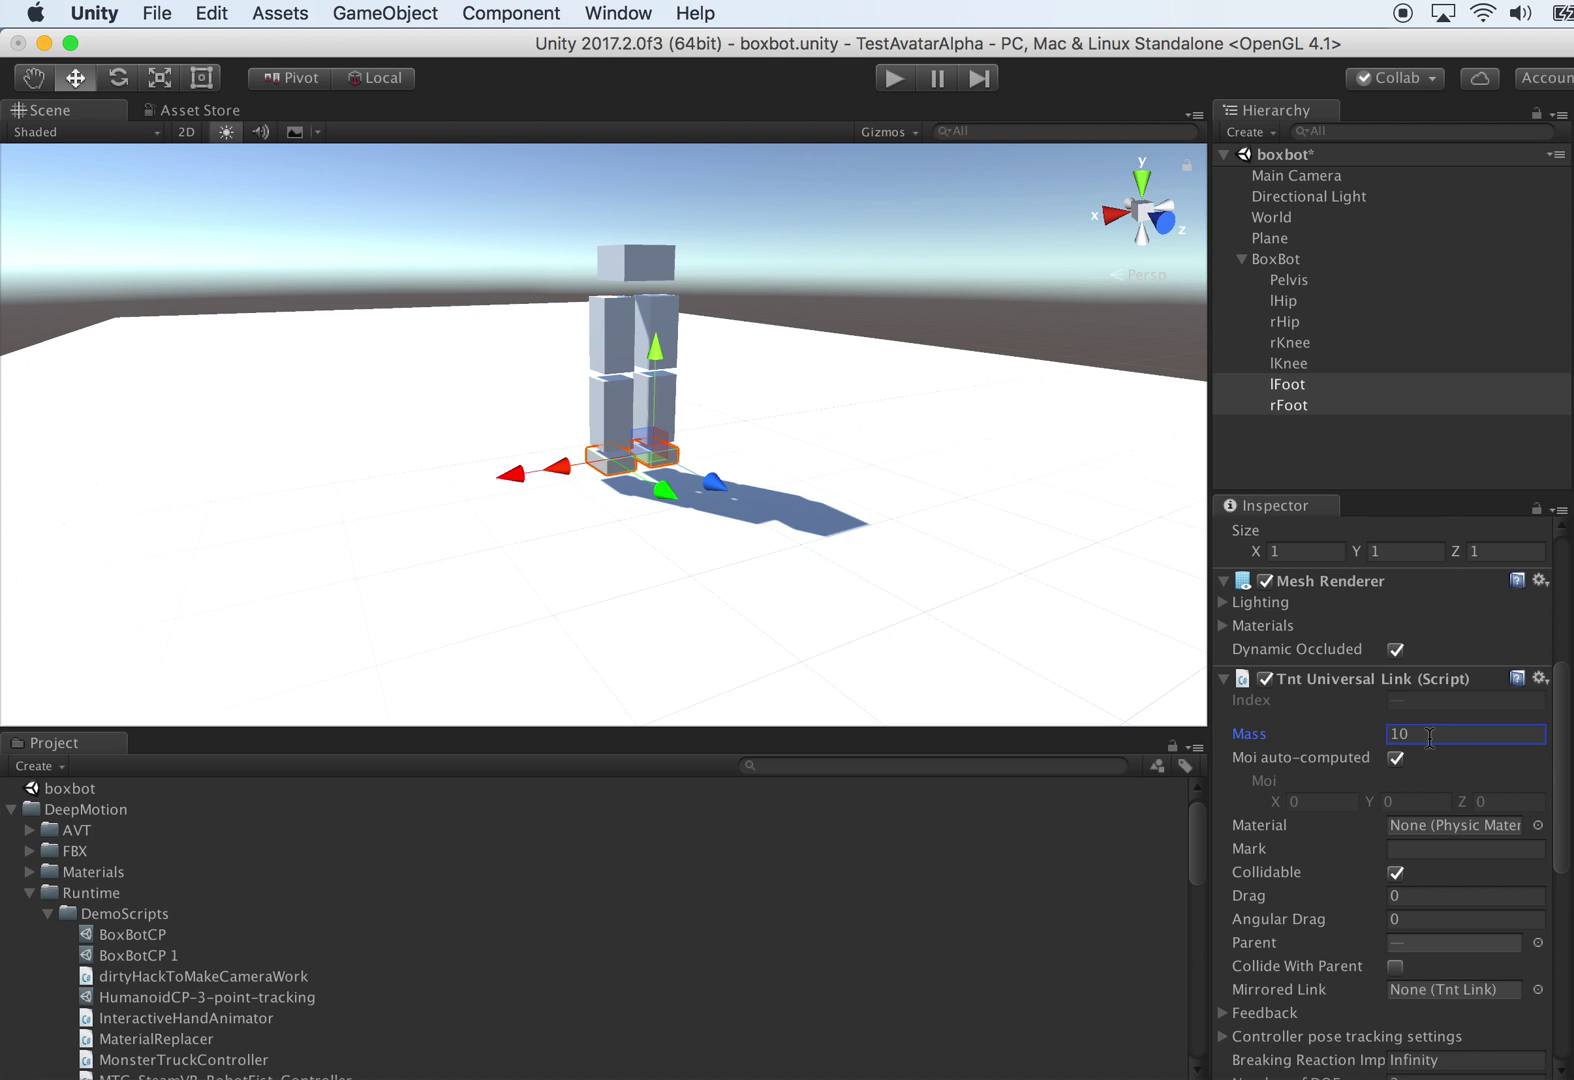
Step: Select all BoxBot parts from Pelvis to rFoot, and run the simulation briefly before stopping it
{"action": "left_click", "coordinate": [1280, 284], "text": "shift"}
{"action": "mouse_move", "coordinate": [880, 307]}
{"action": "left_mouse_down", "text": "alt"}
{"action": "mouse_move", "coordinate": [855, 320]}
{"action": "mouse_move", "coordinate": [854, 297]}
{"action": "left_mouse_up", "text": "alt"}
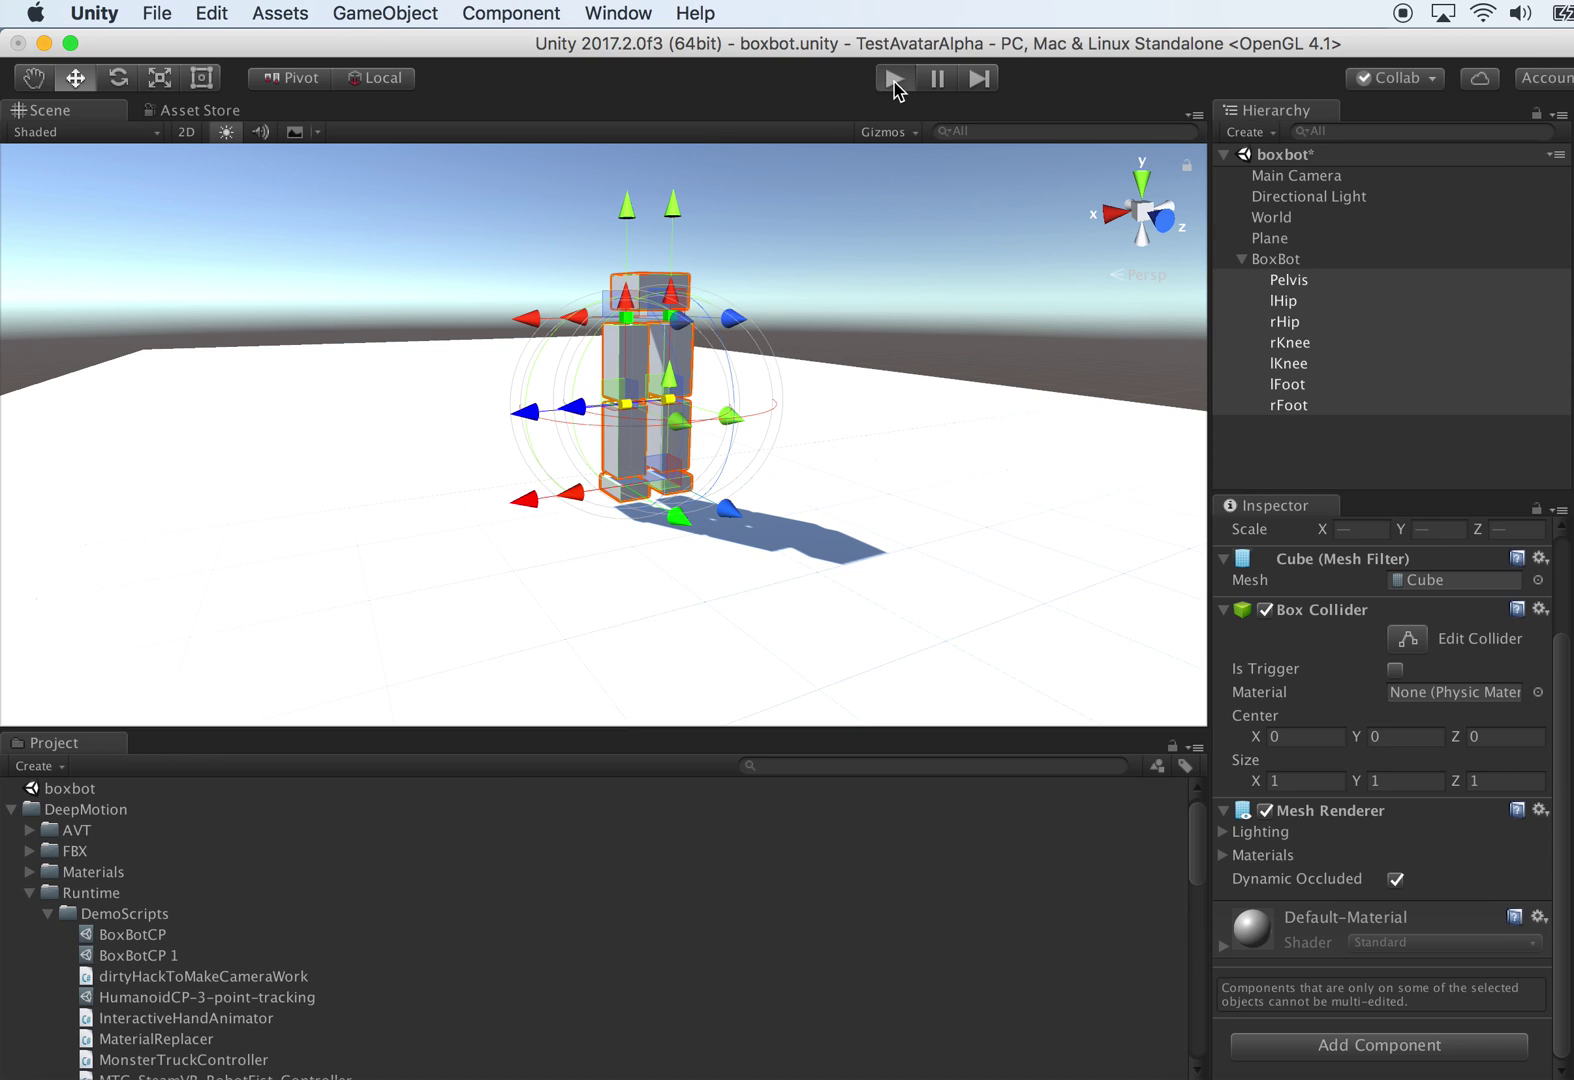
{"action": "left_click", "coordinate": [894, 78]}
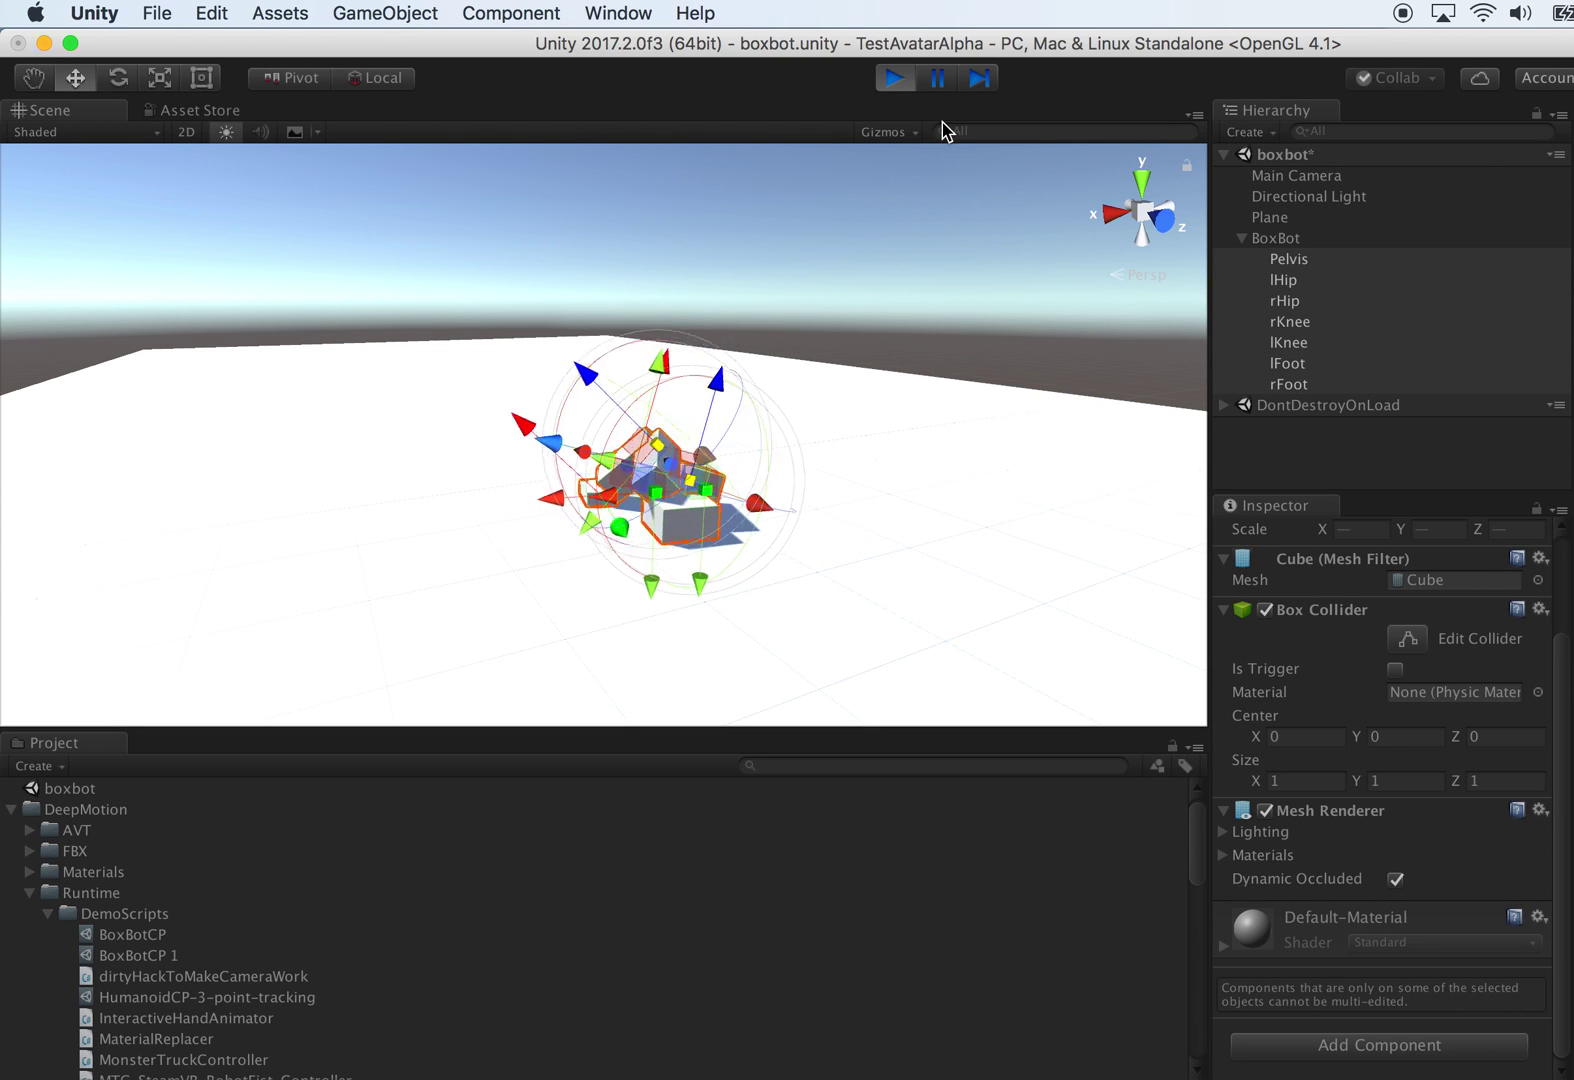
{"action": "left_click", "coordinate": [894, 79]}
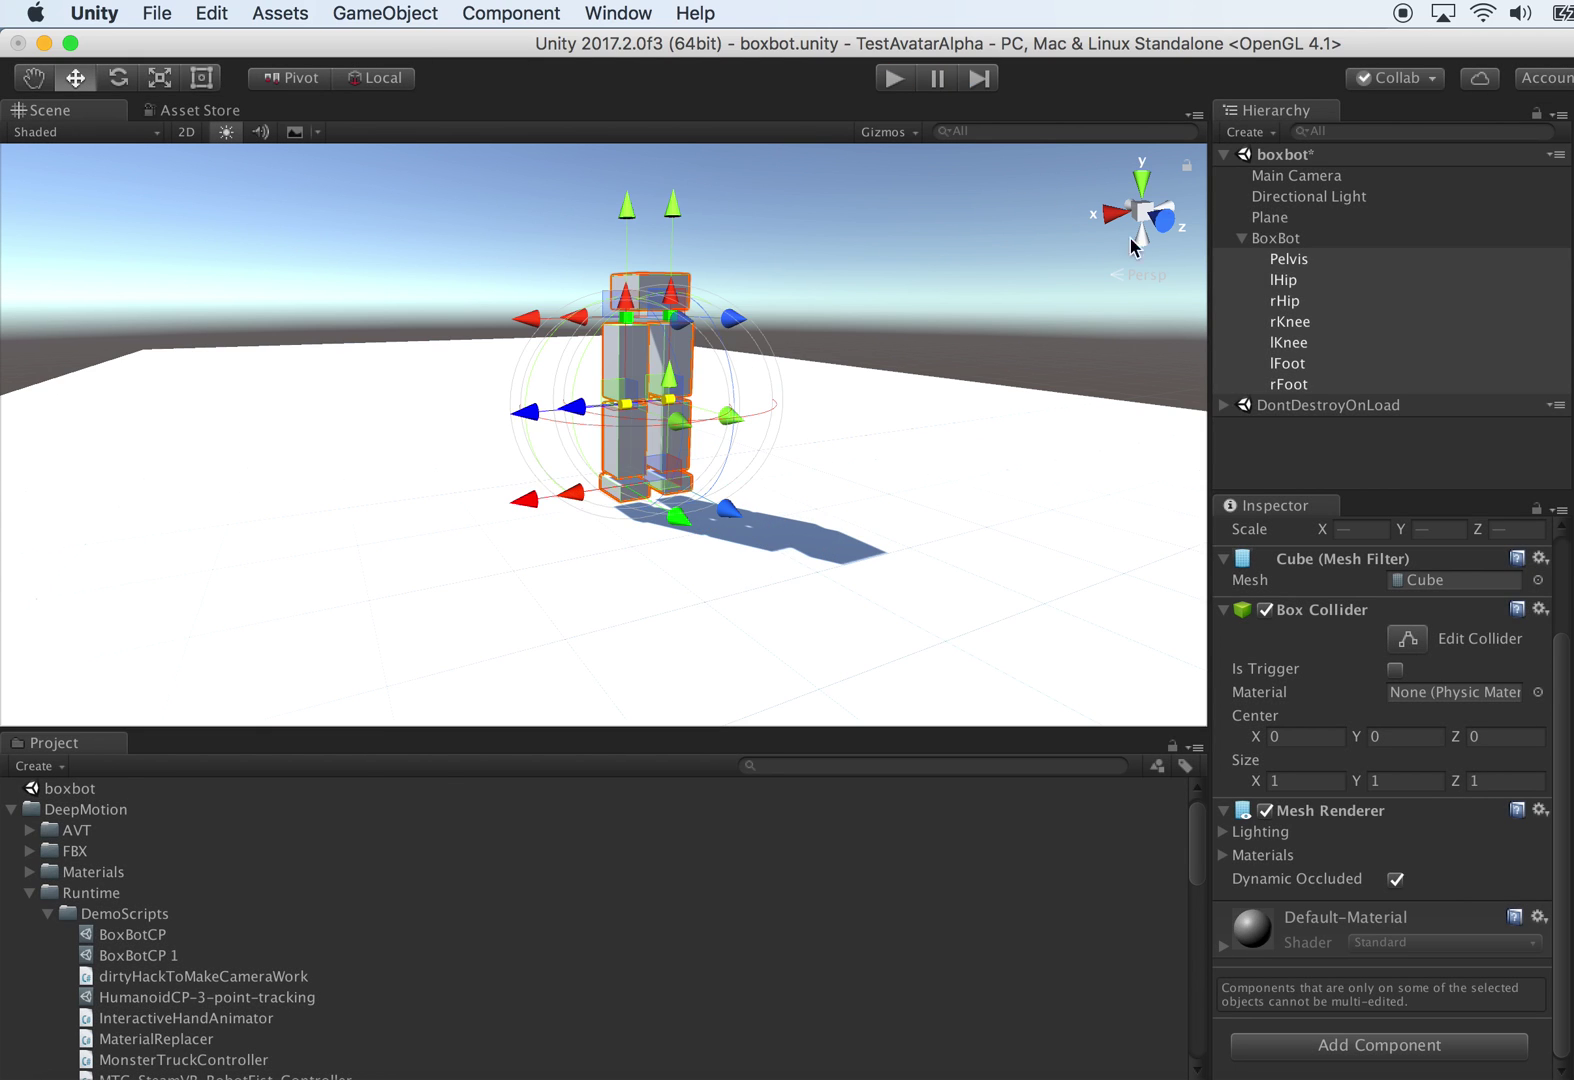
Step: Create an empty child object under BoxBot's Pelvis and name it bipedController
{"action": "left_click", "coordinate": [1295, 288]}
{"action": "left_click", "coordinate": [1293, 282]}
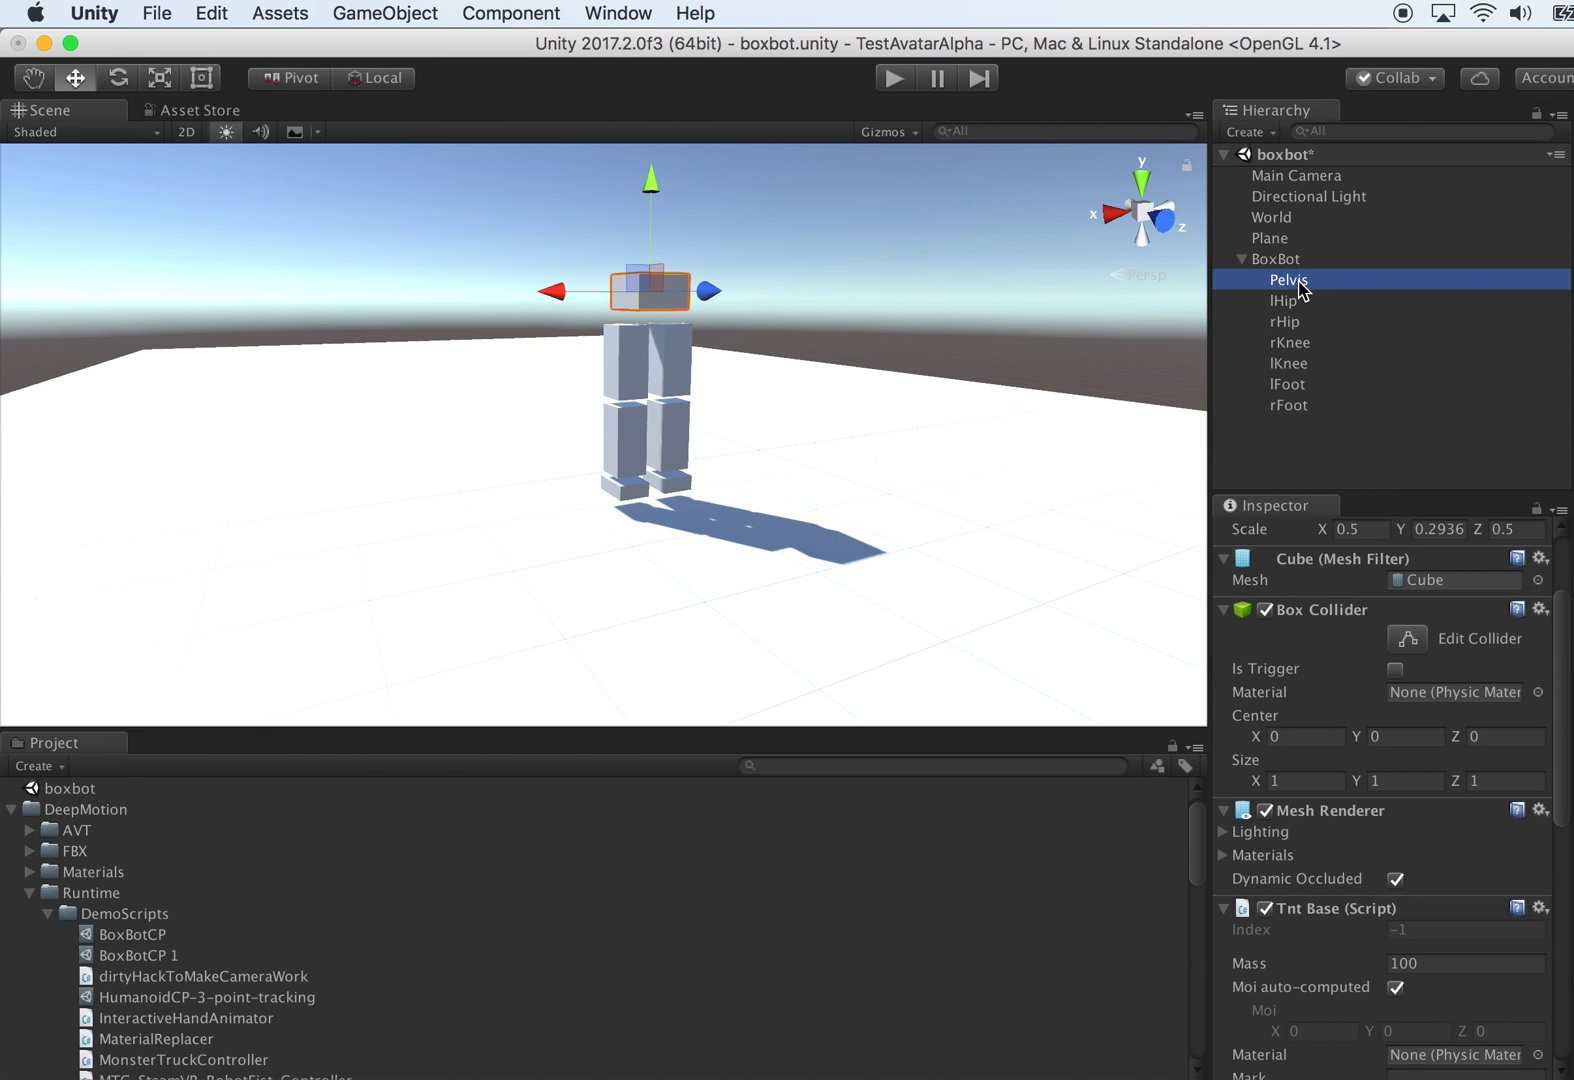
{"action": "right_click", "coordinate": [1295, 281]}
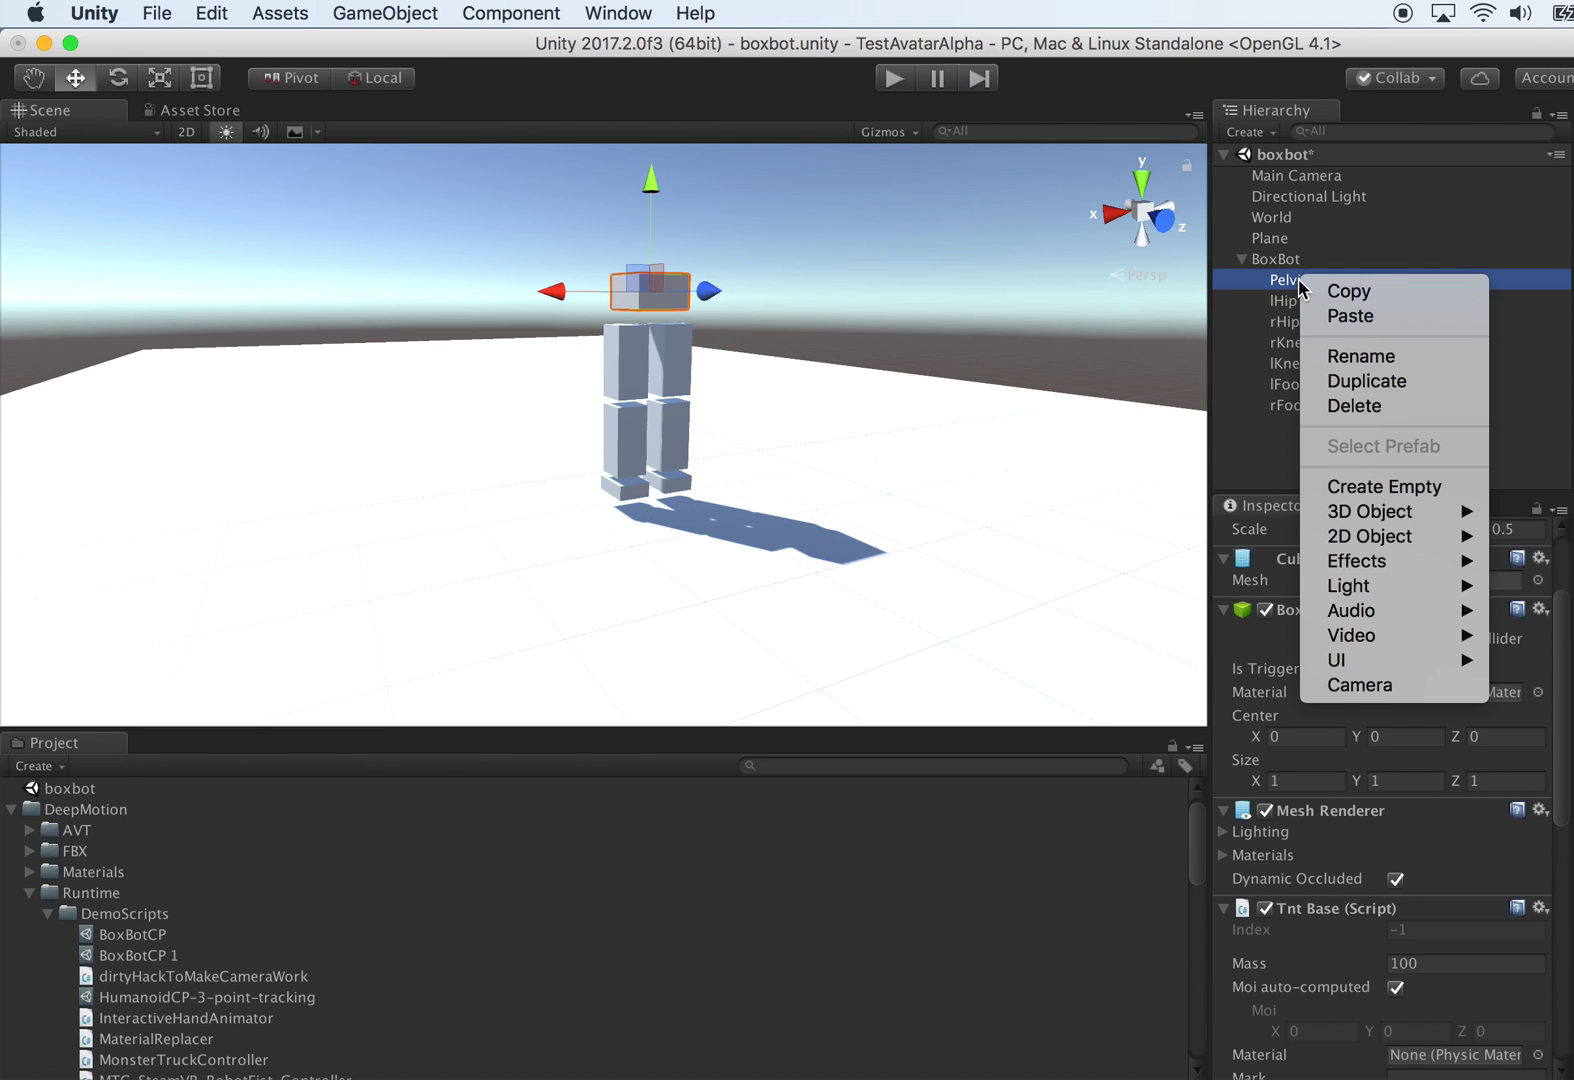
{"action": "left_click", "coordinate": [1412, 486]}
{"action": "left_click", "coordinate": [1418, 308]}
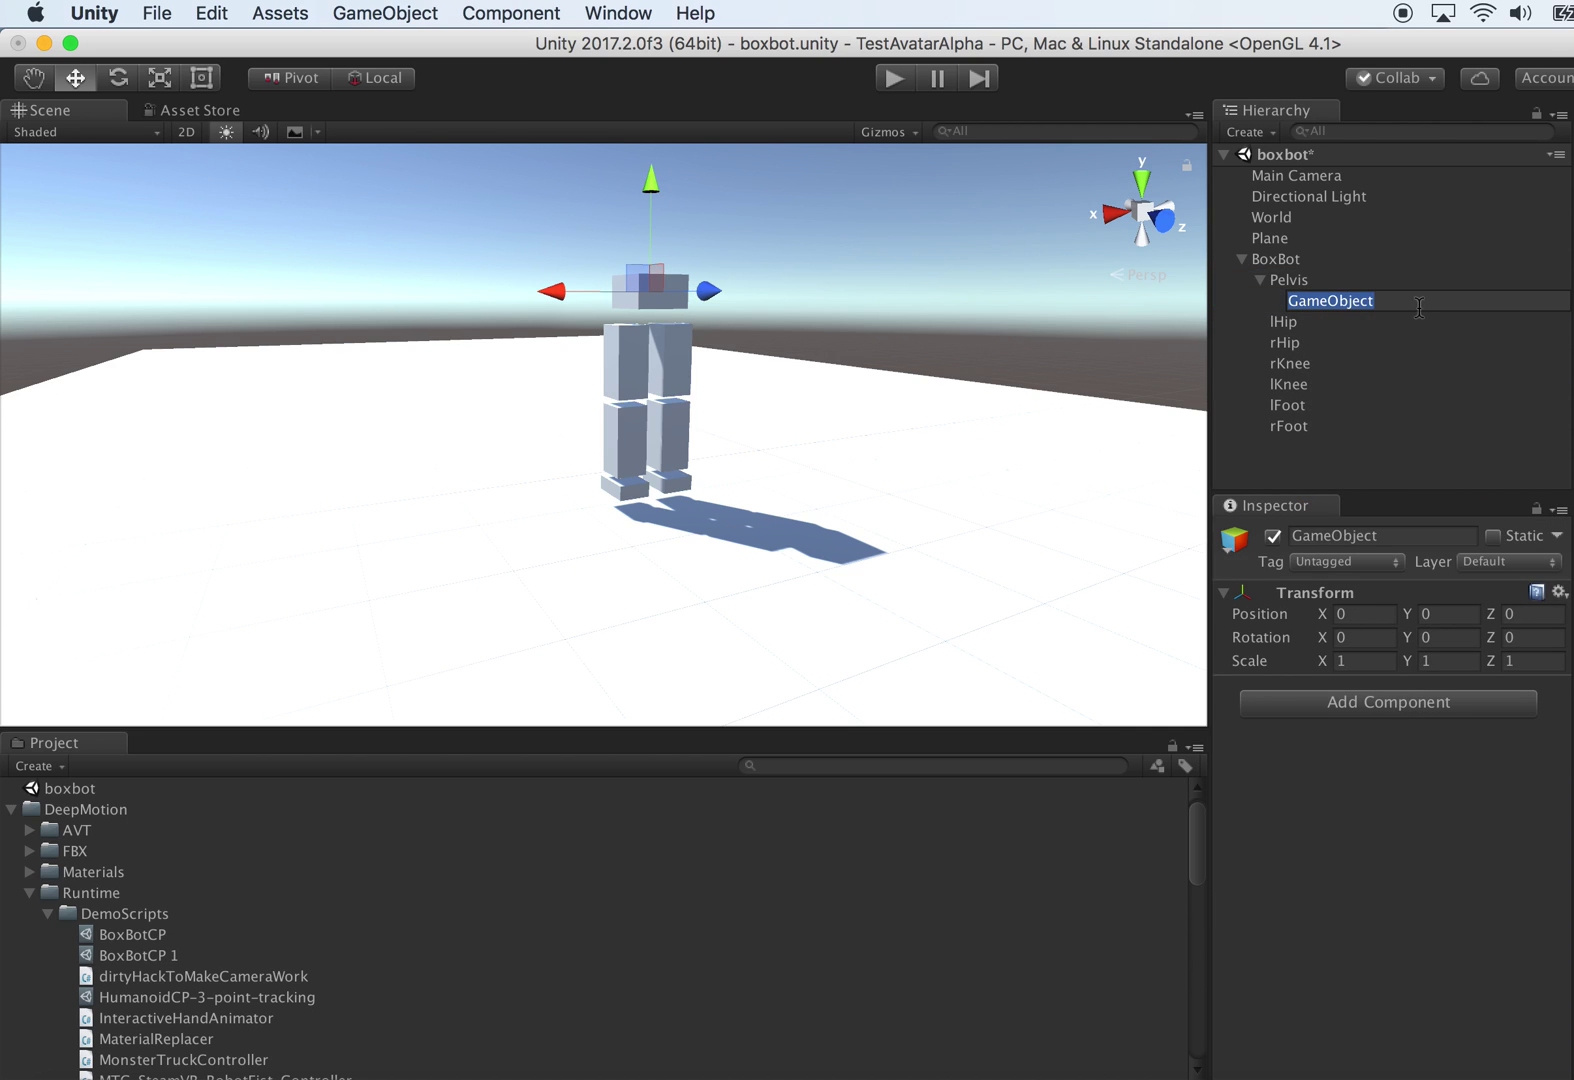
{"action": "type", "text": "bipedController"}
{"action": "key", "text": "Return"}
Step: Add the Tnt Humanoid Controller component to bipedController
{"action": "left_click", "coordinate": [1422, 705]}
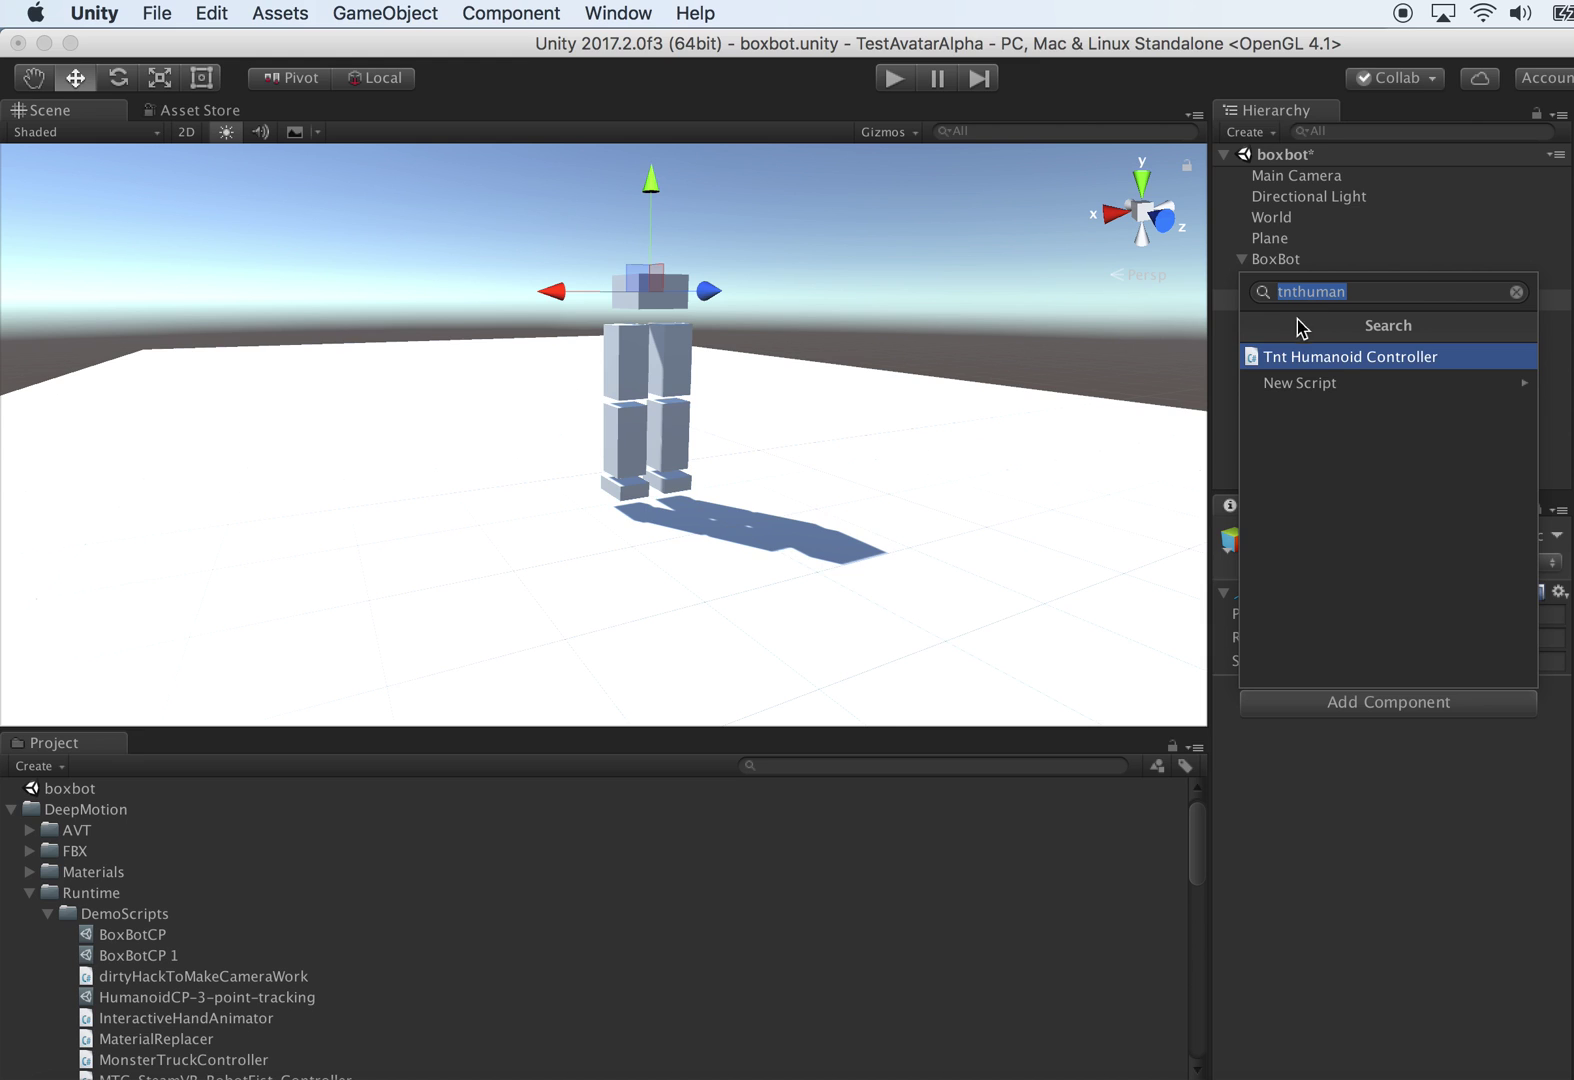
{"action": "left_click", "coordinate": [1356, 362]}
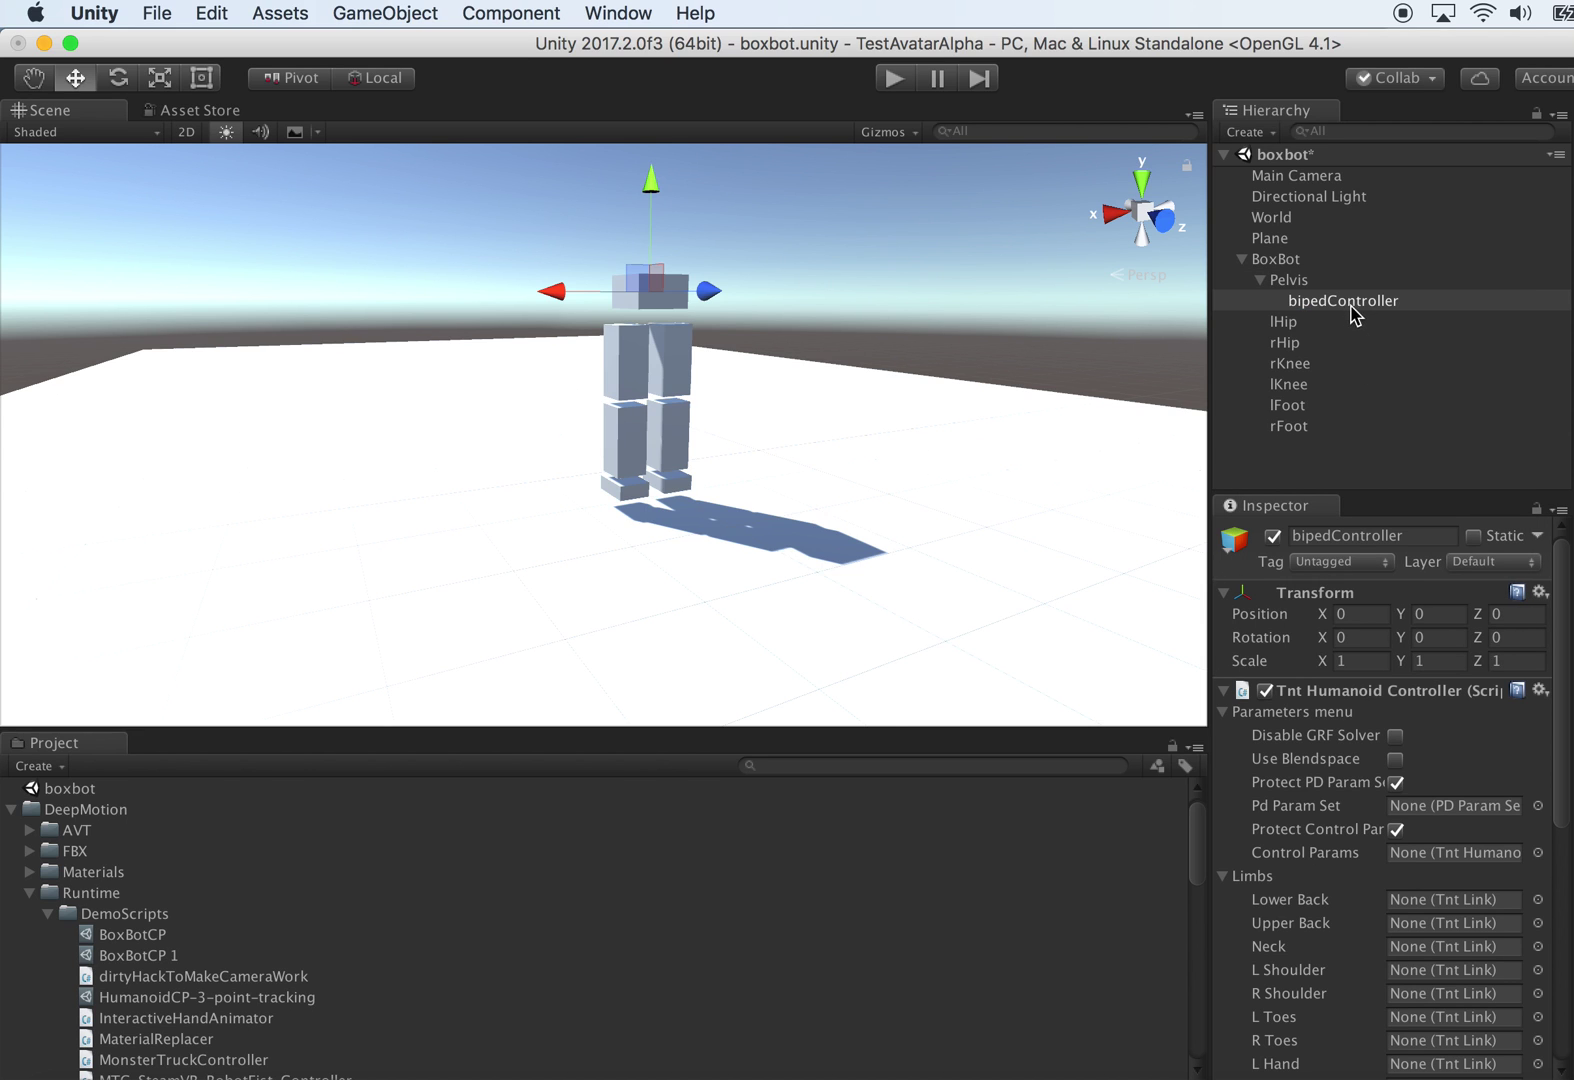
{"action": "scroll", "coordinate": [1445, 853], "scroll_direction": "down", "scroll_amount": 5}
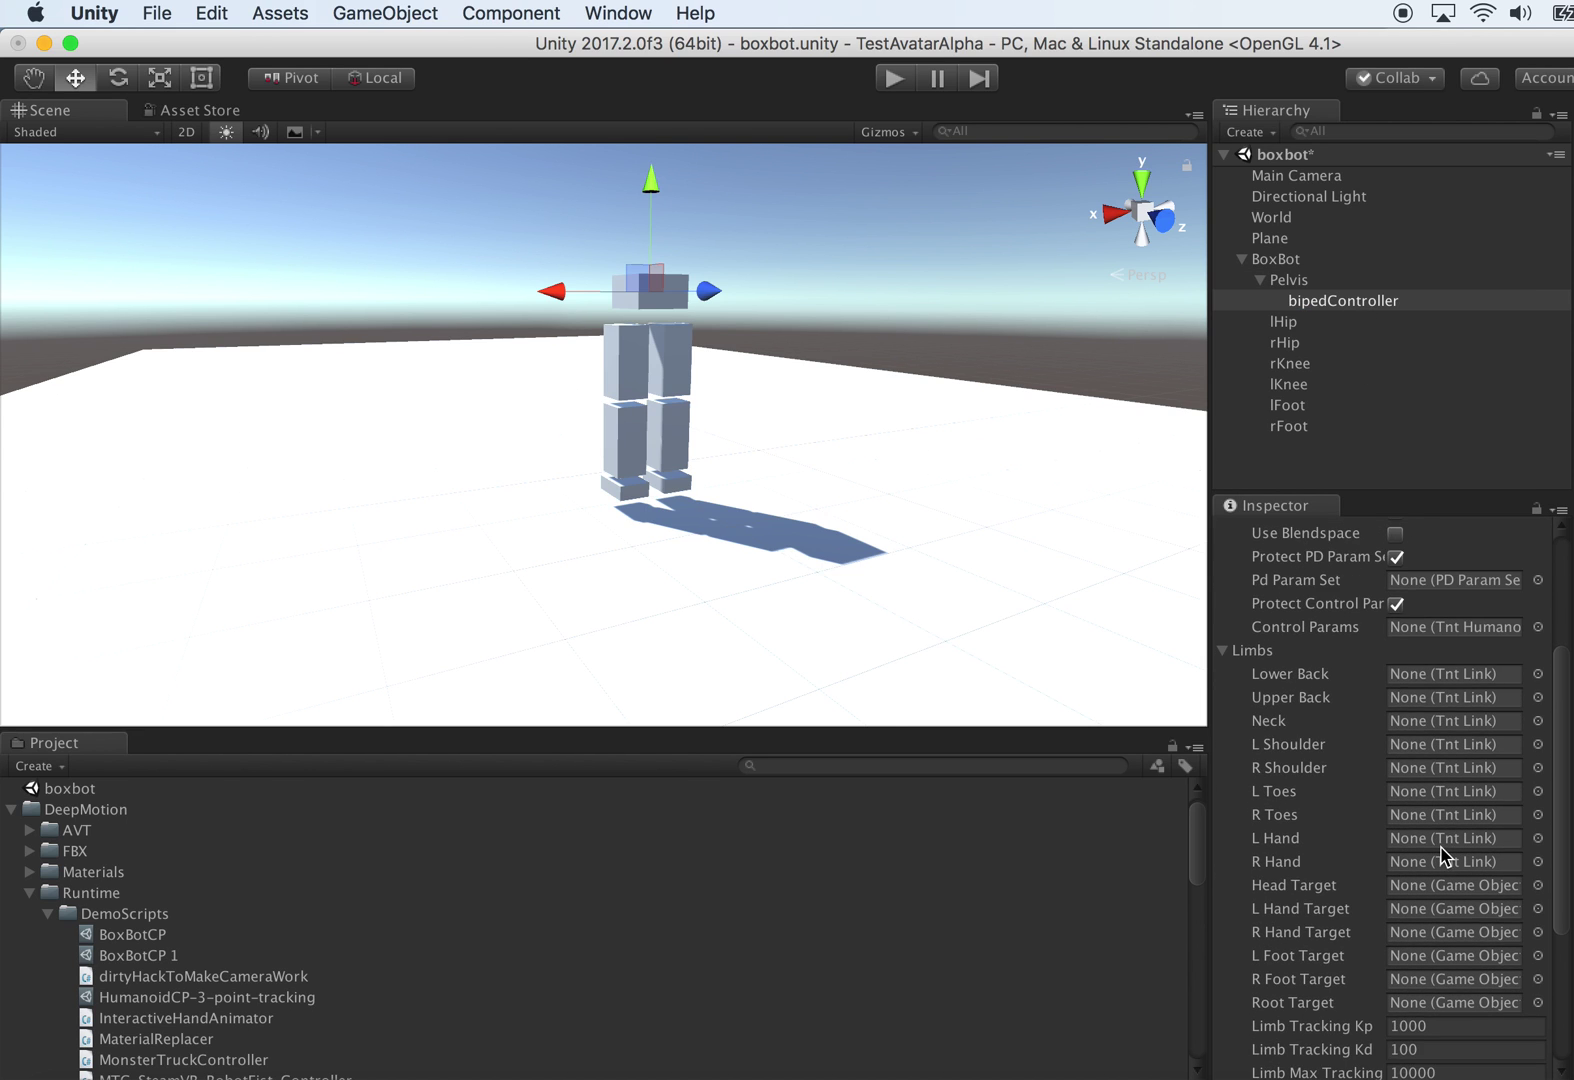
{"action": "scroll", "coordinate": [1442, 848], "scroll_direction": "up", "scroll_amount": 1}
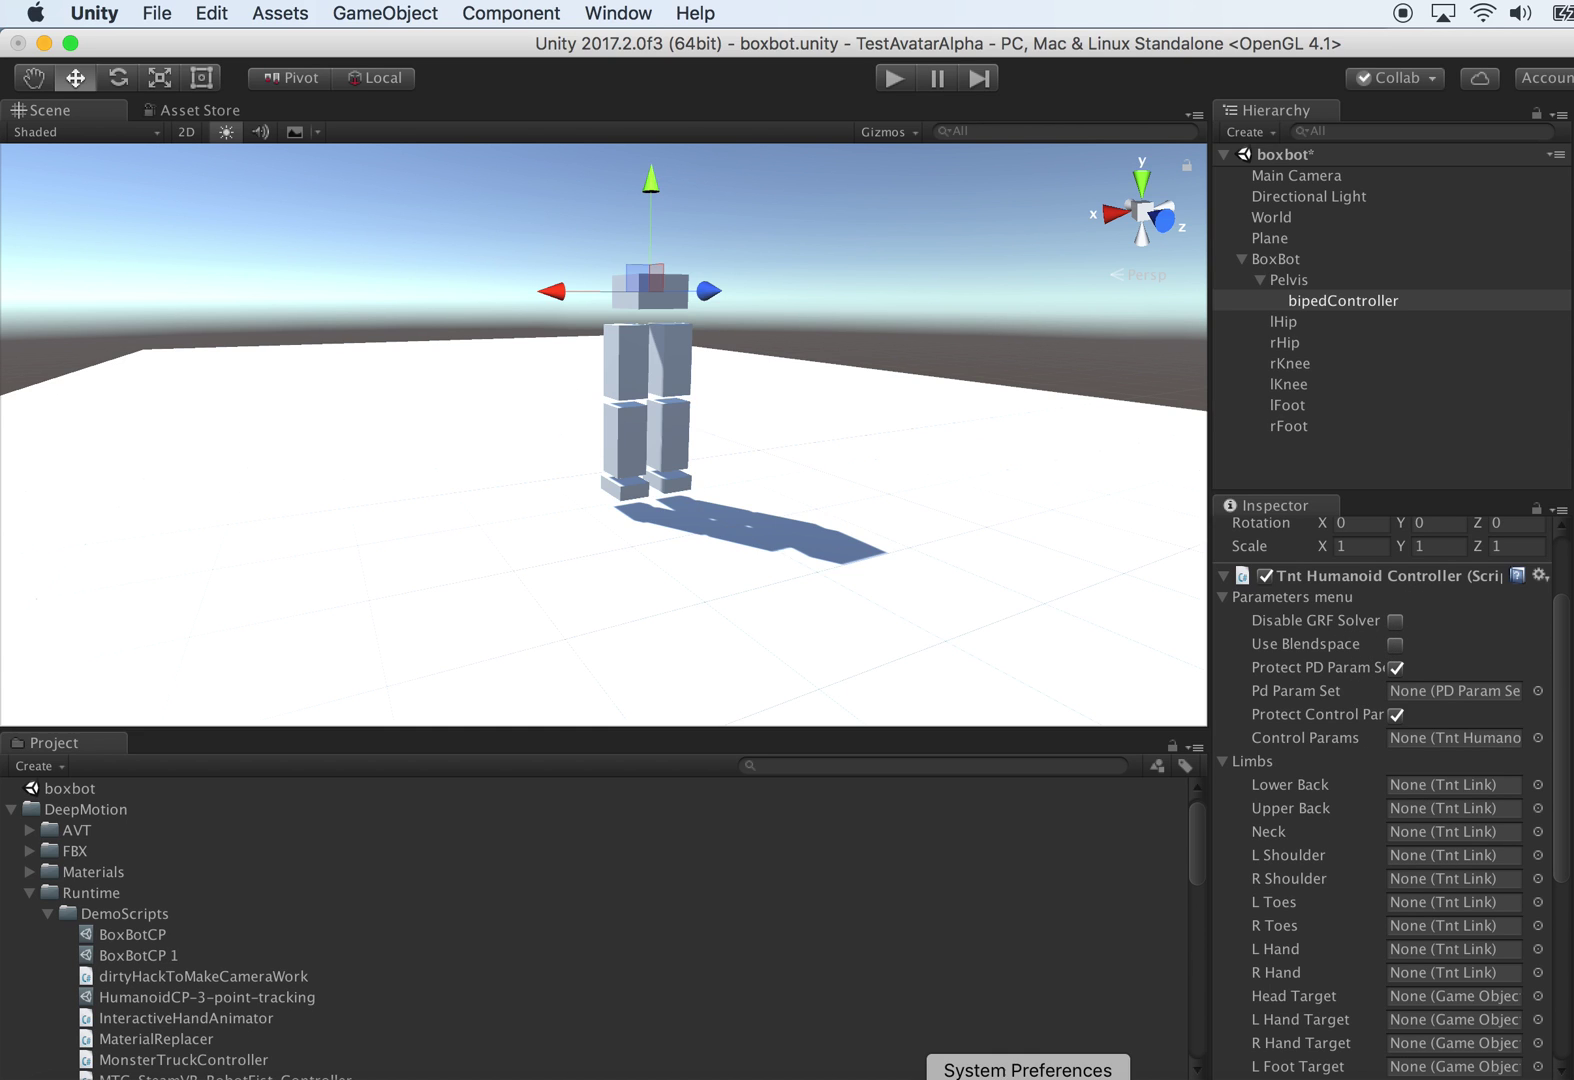
Step: Switch to Chrome to view the Avatar documentation resources on the DeepMotion dashboard, and return to Unity
{"action": "left_click", "coordinate": [1384, 1076]}
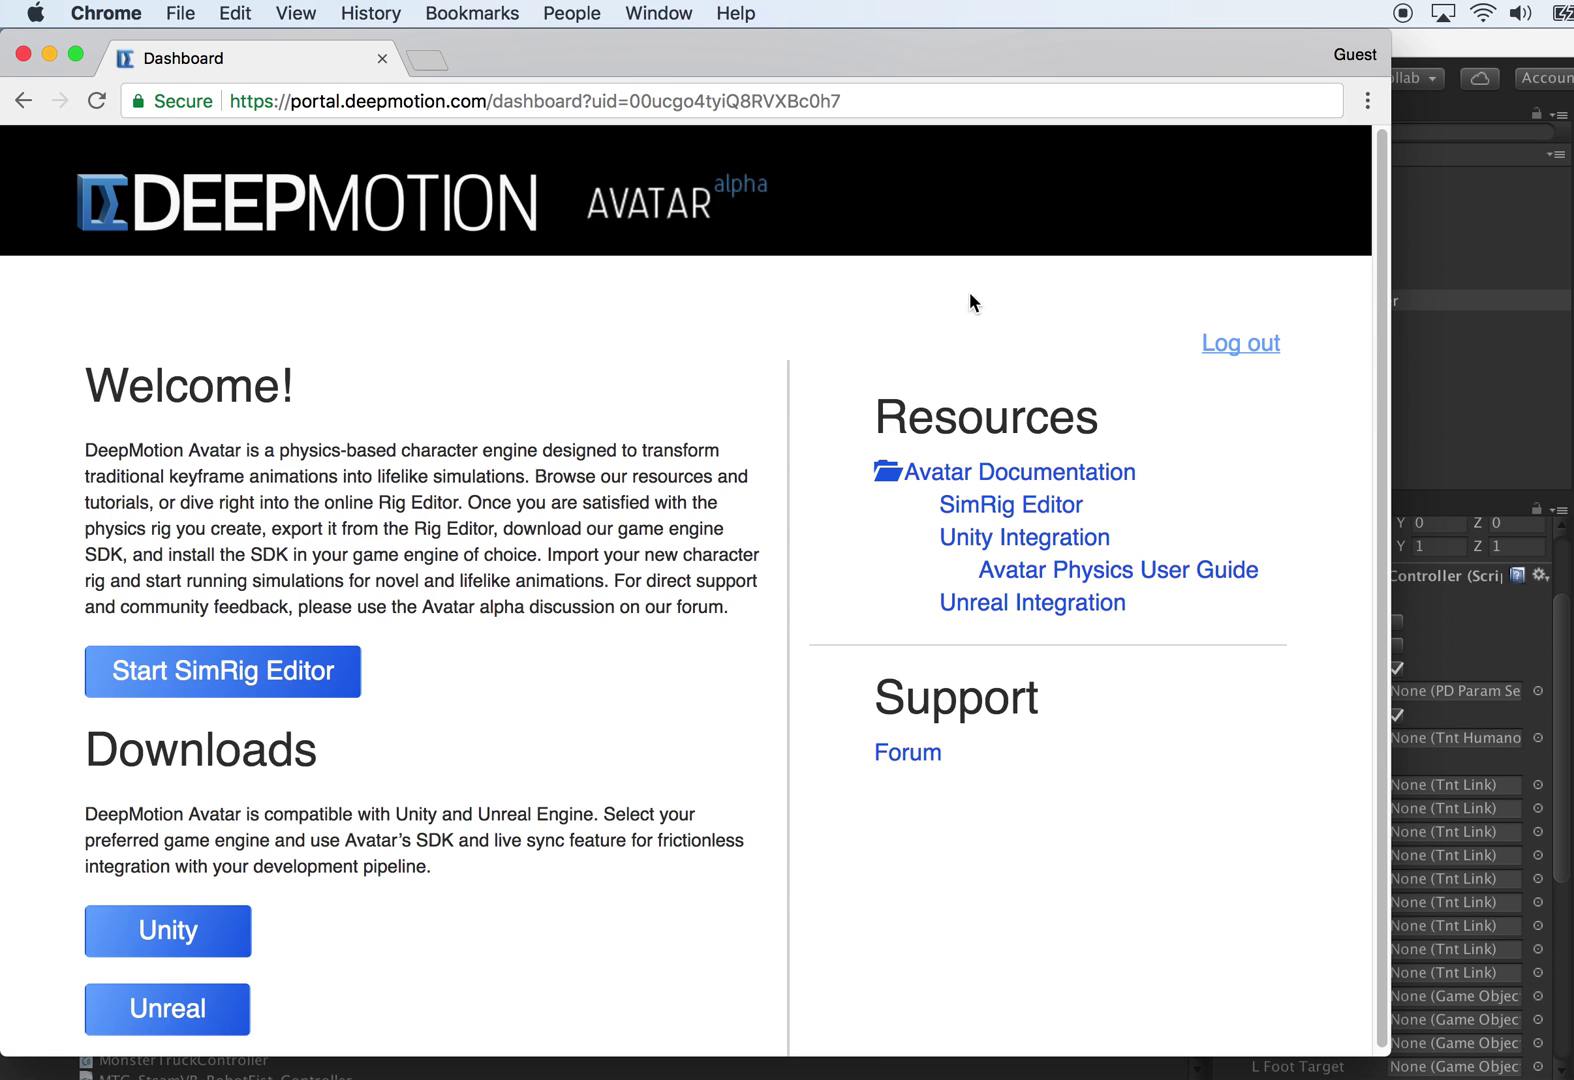
{"action": "left_click", "coordinate": [1440, 57]}
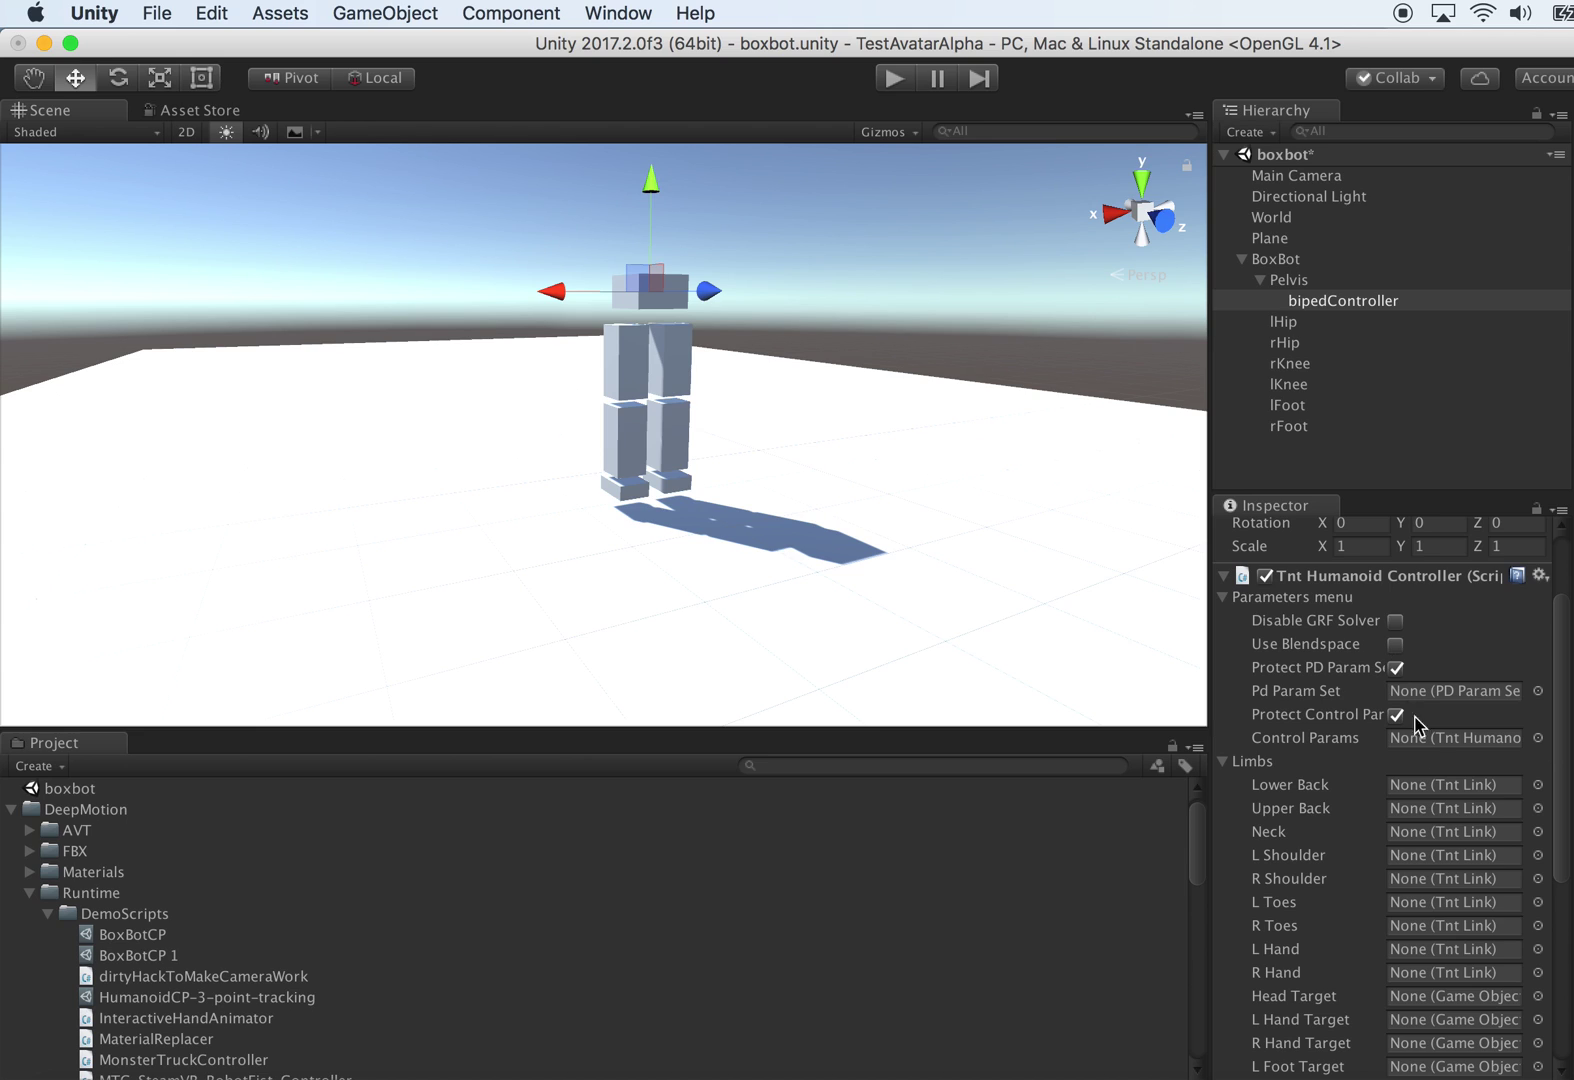
{"action": "scroll", "coordinate": [1450, 812], "scroll_direction": "down", "scroll_amount": 1}
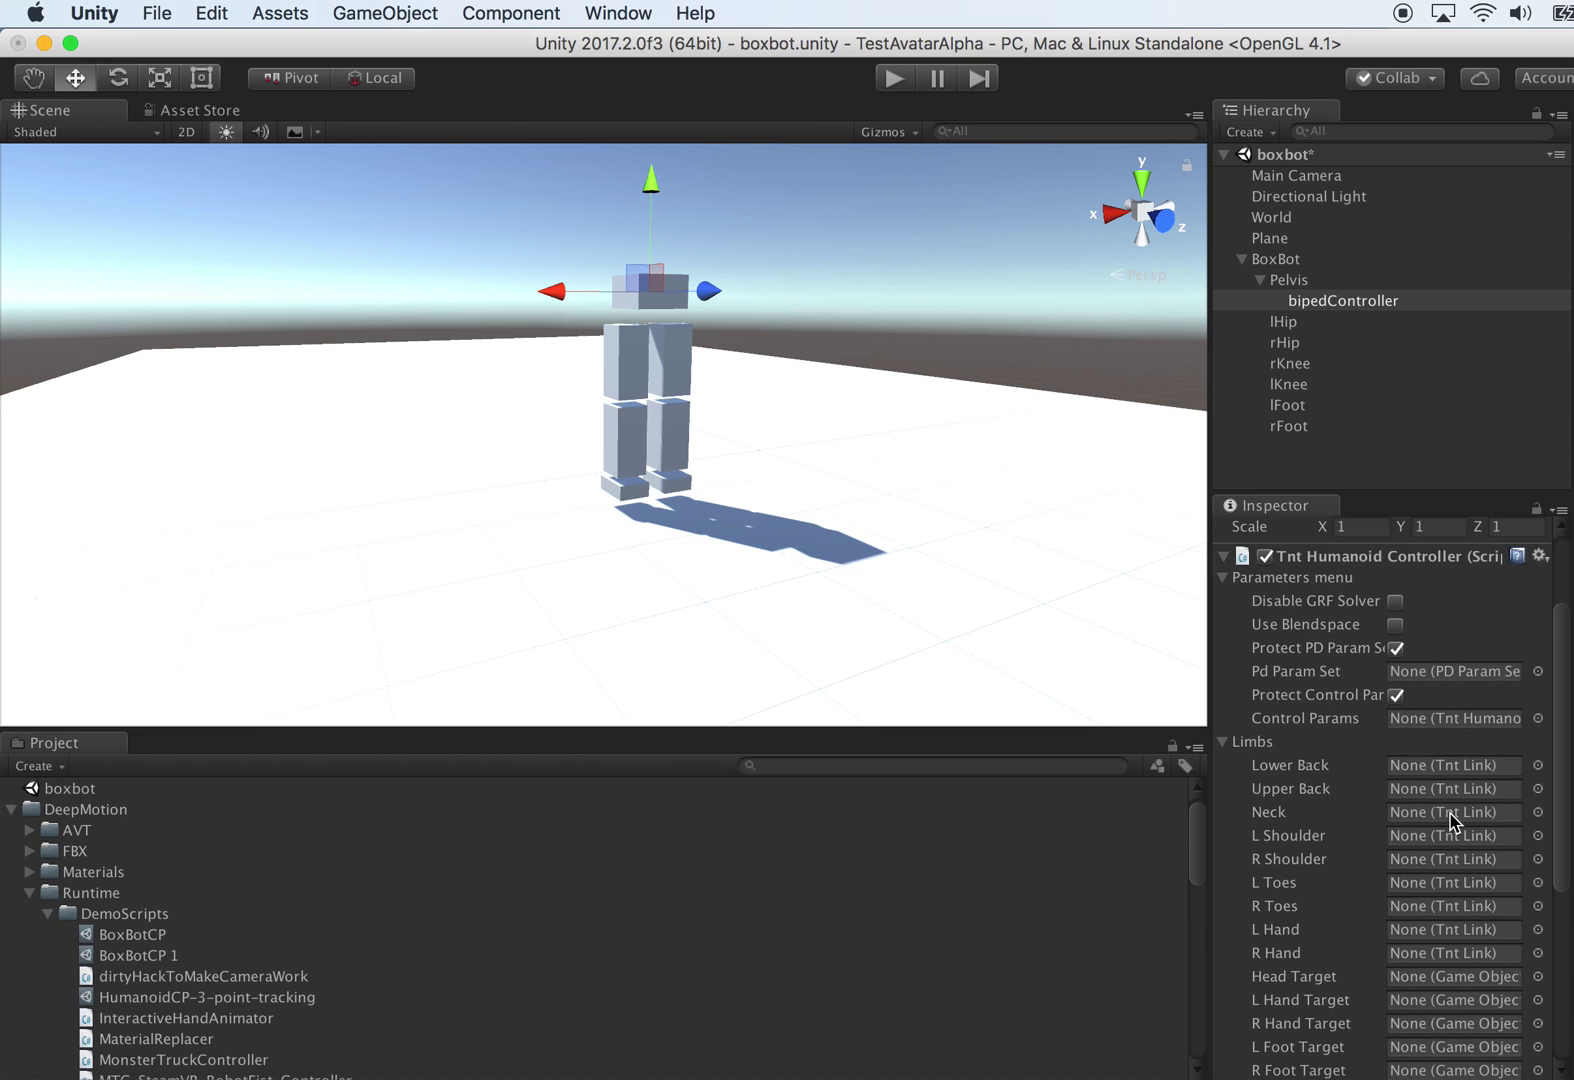
Step: Assign the HumanoidCP-3-point-tracking asset from DemoScripts as the humanoid controller's Control Params
{"action": "left_click", "coordinate": [1428, 720]}
{"action": "scroll", "coordinate": [1044, 908], "scroll_direction": "down", "scroll_amount": 3}
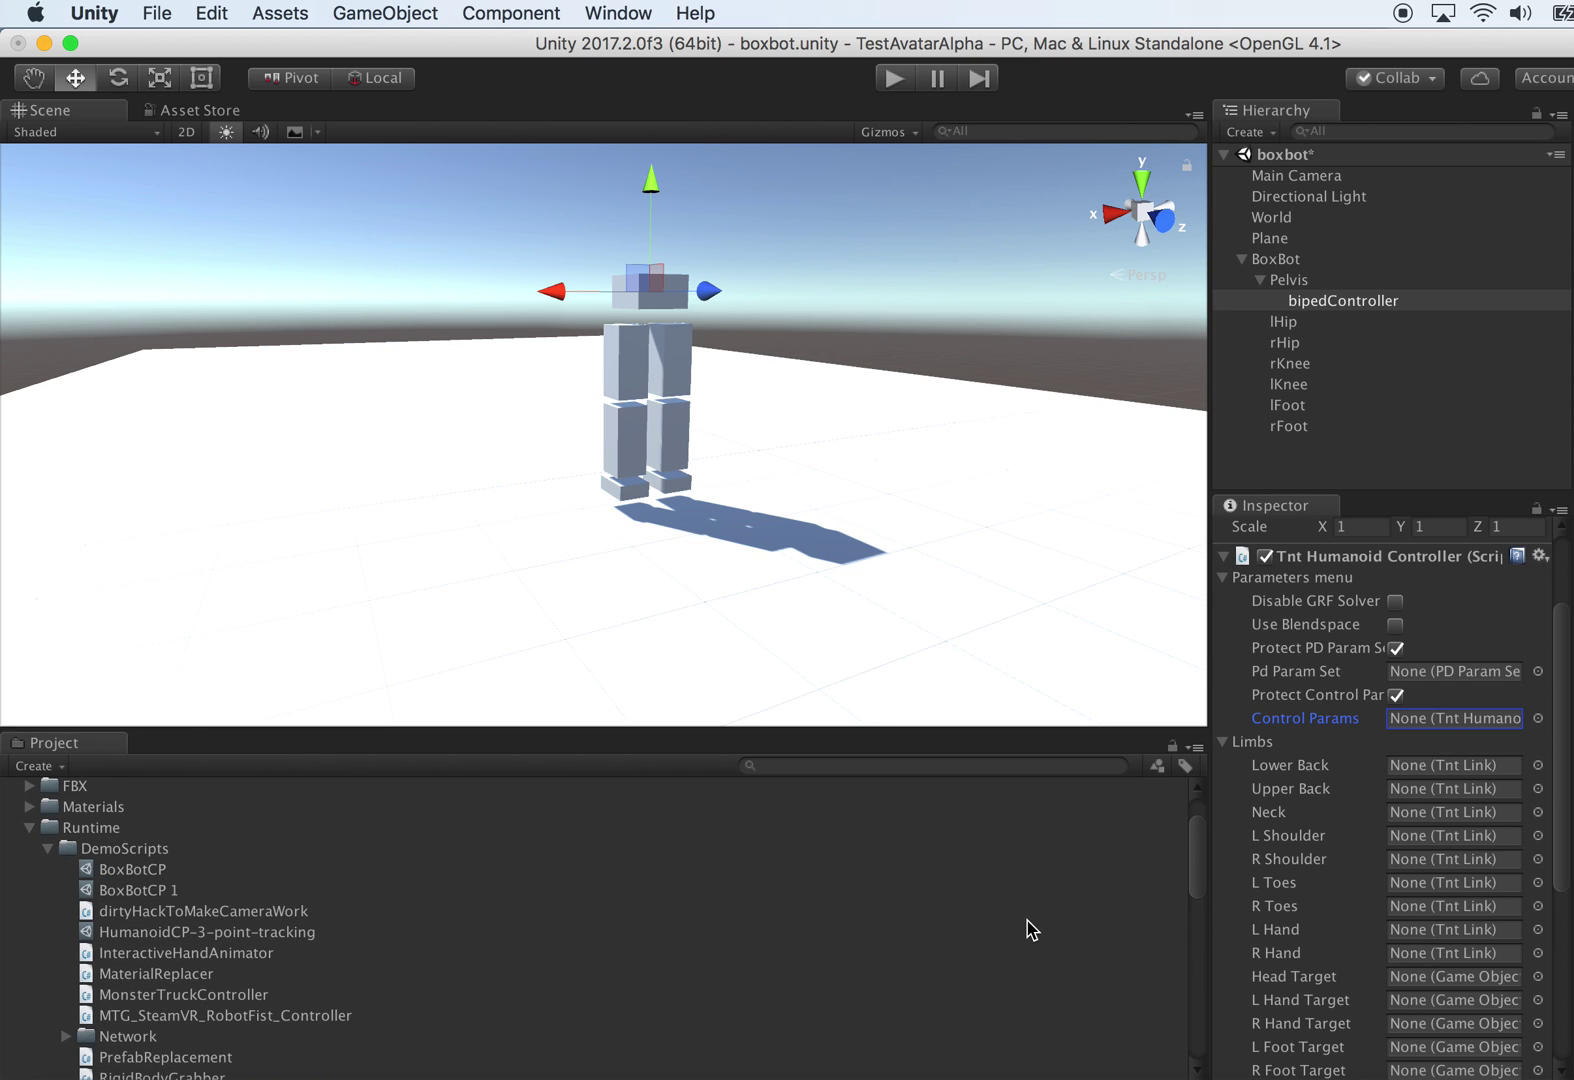
{"action": "scroll", "coordinate": [335, 978], "scroll_direction": "down", "scroll_amount": 1}
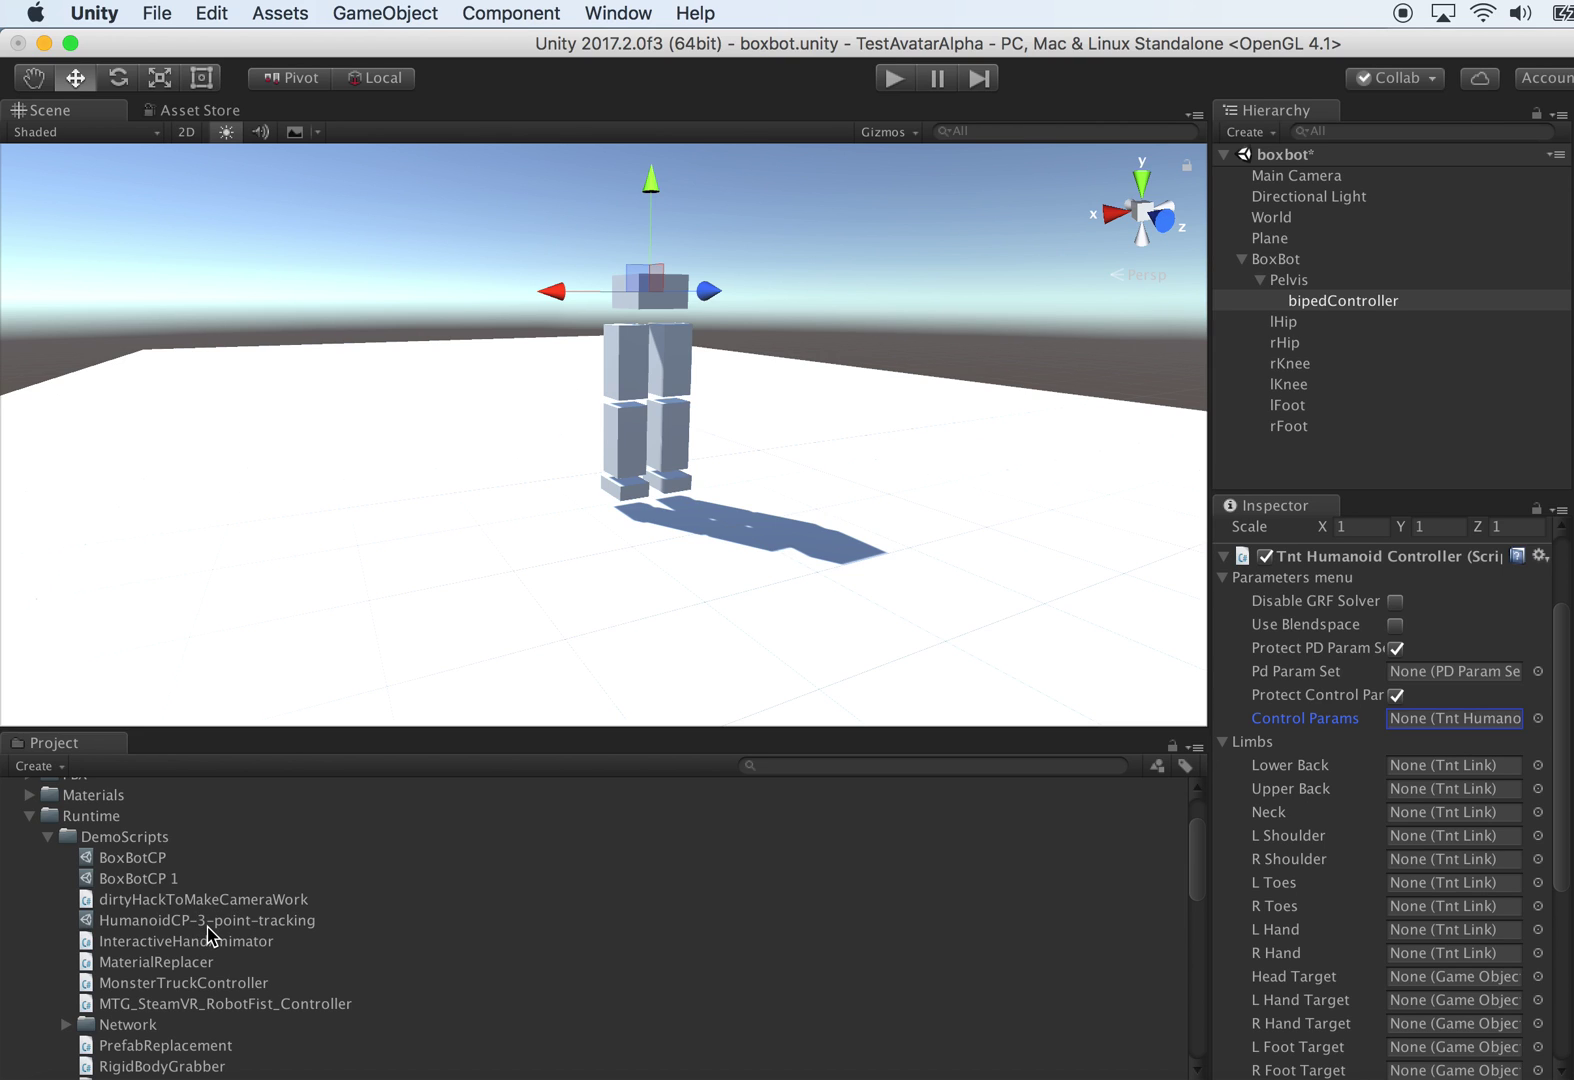
{"action": "scroll", "coordinate": [160, 930], "scroll_direction": "up", "scroll_amount": 1}
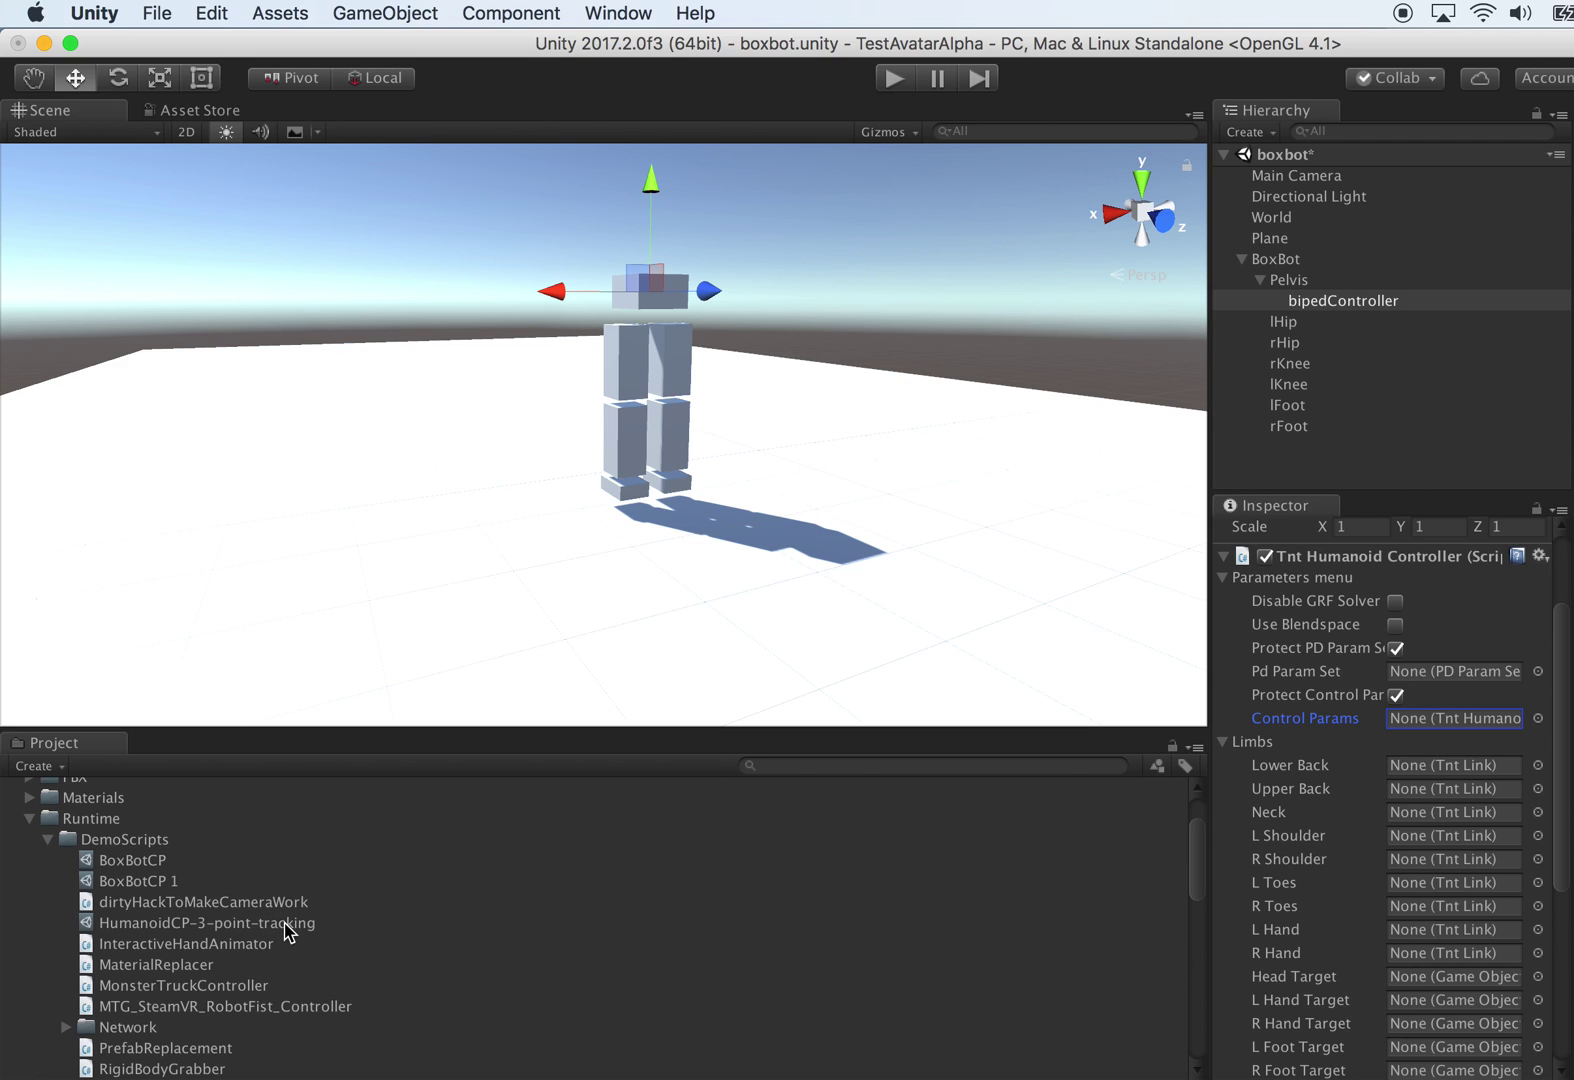
{"action": "scroll", "coordinate": [225, 940], "scroll_direction": "down", "scroll_amount": 5}
{"action": "scroll", "coordinate": [150, 880], "scroll_direction": "up", "scroll_amount": 6}
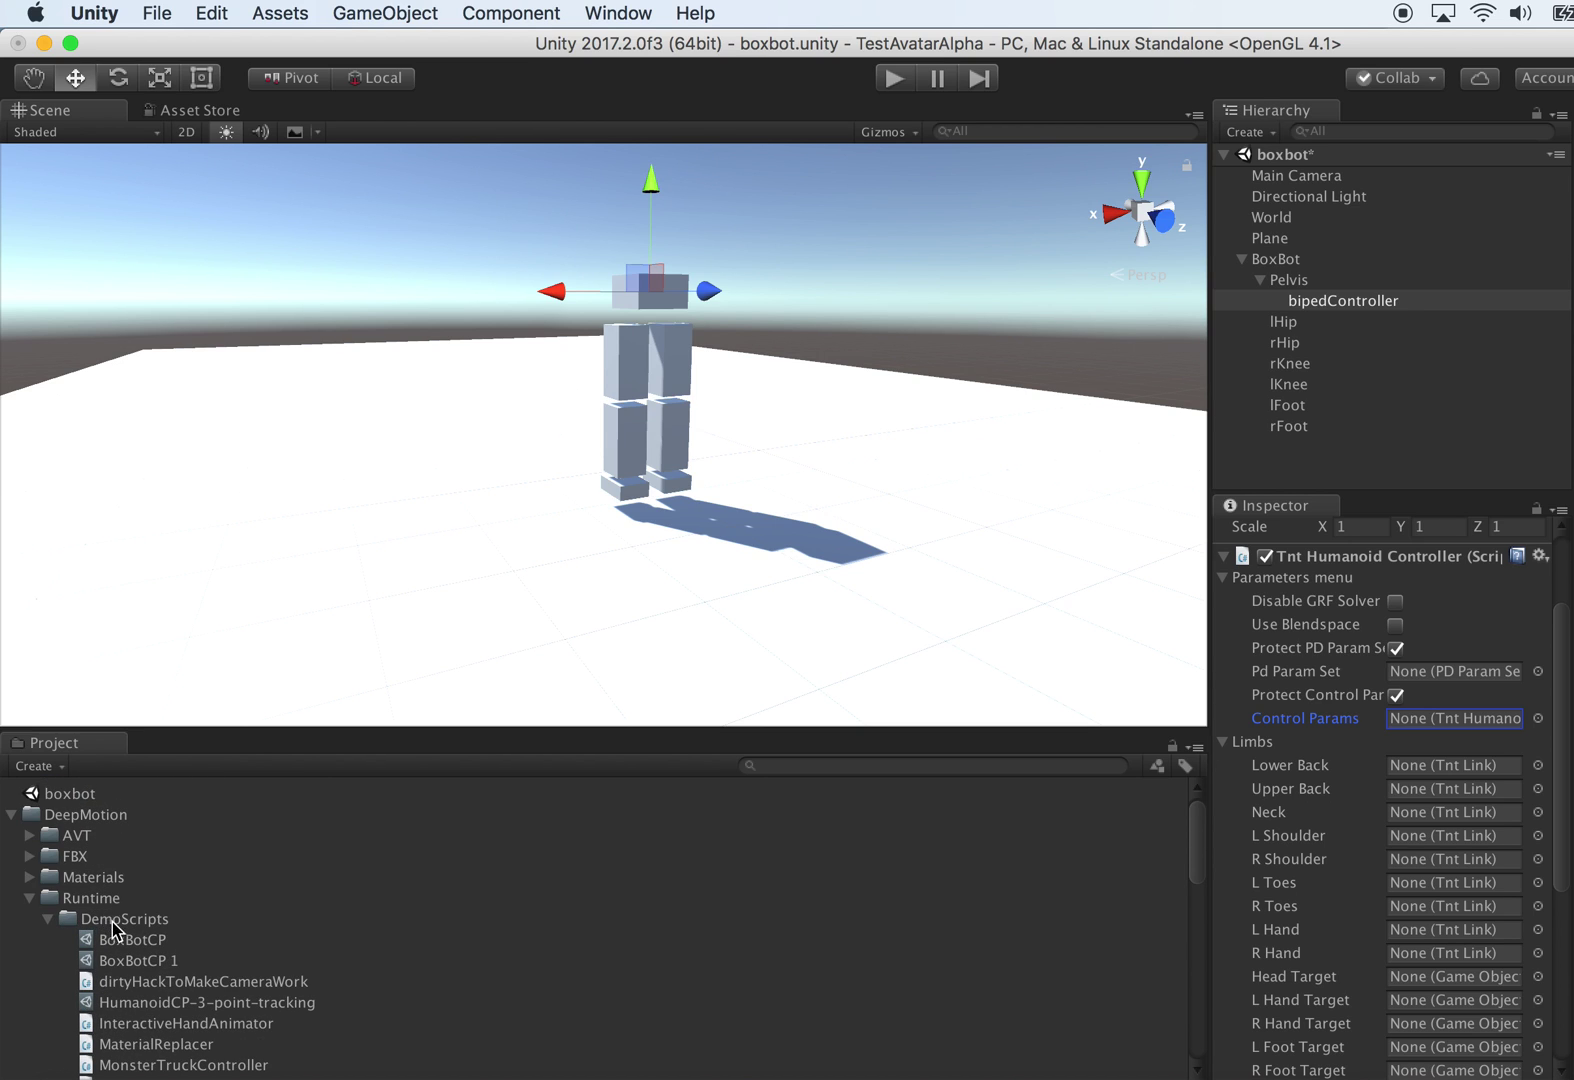
{"action": "scroll", "coordinate": [184, 944], "scroll_direction": "down", "scroll_amount": 1}
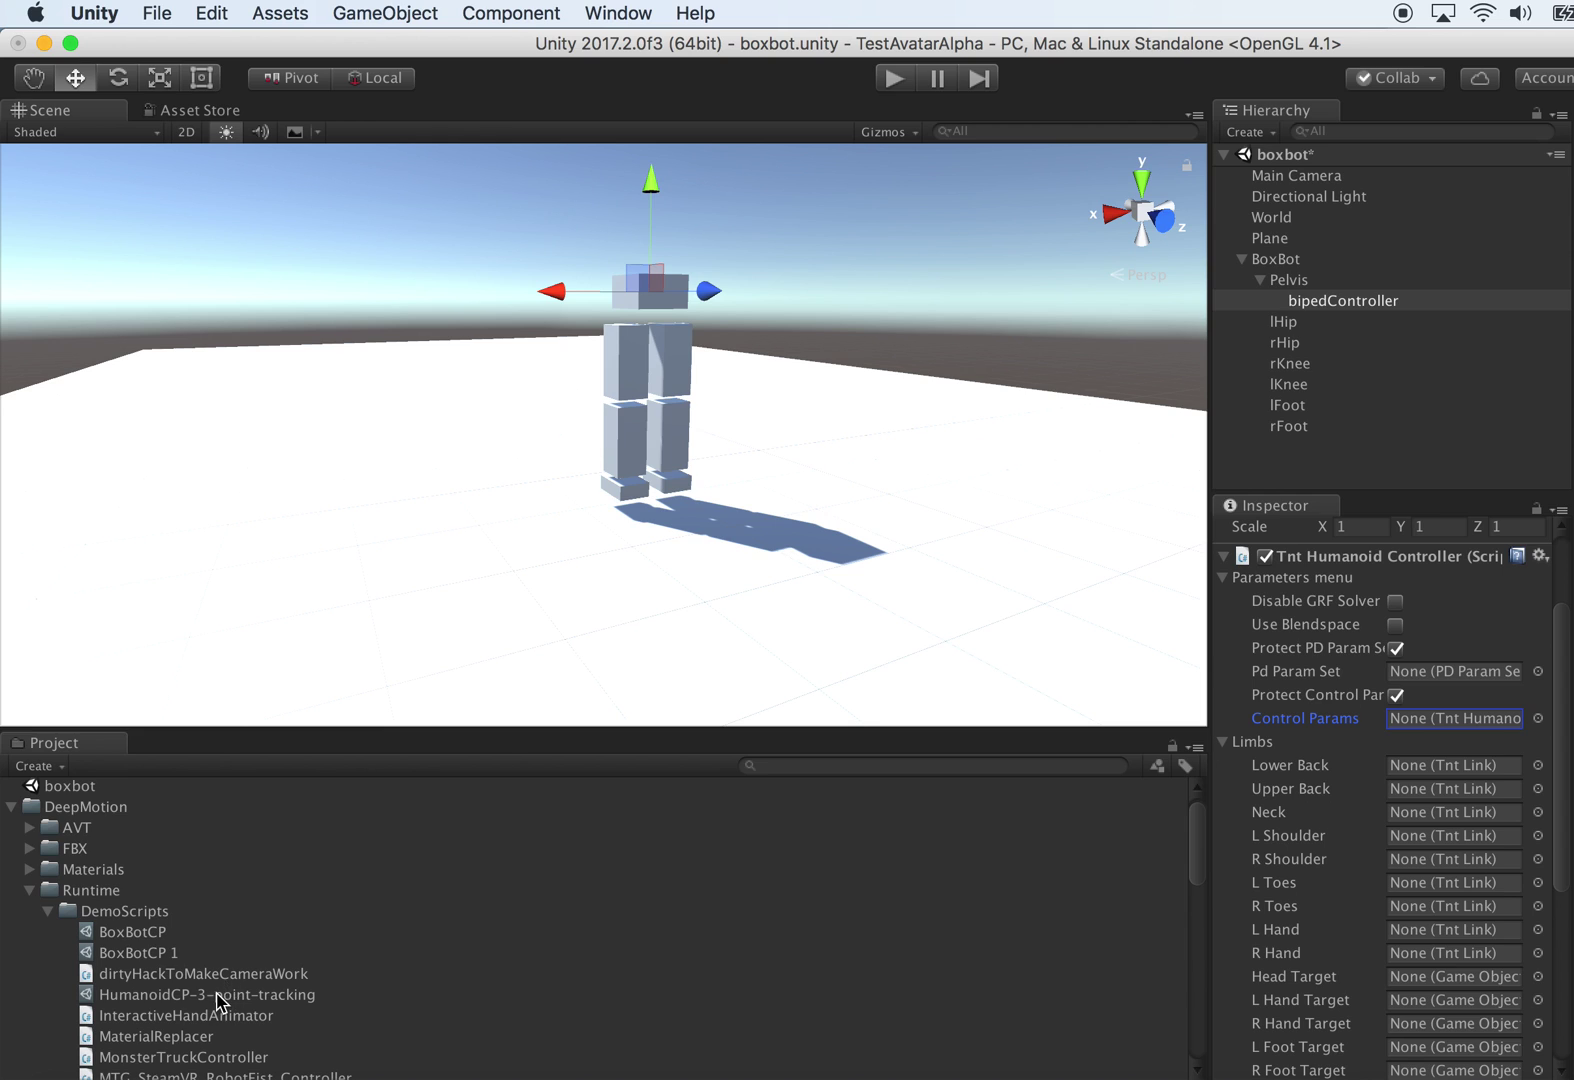
{"action": "left_click_drag", "start_coordinate": [214, 995], "coordinate": [1433, 739]}
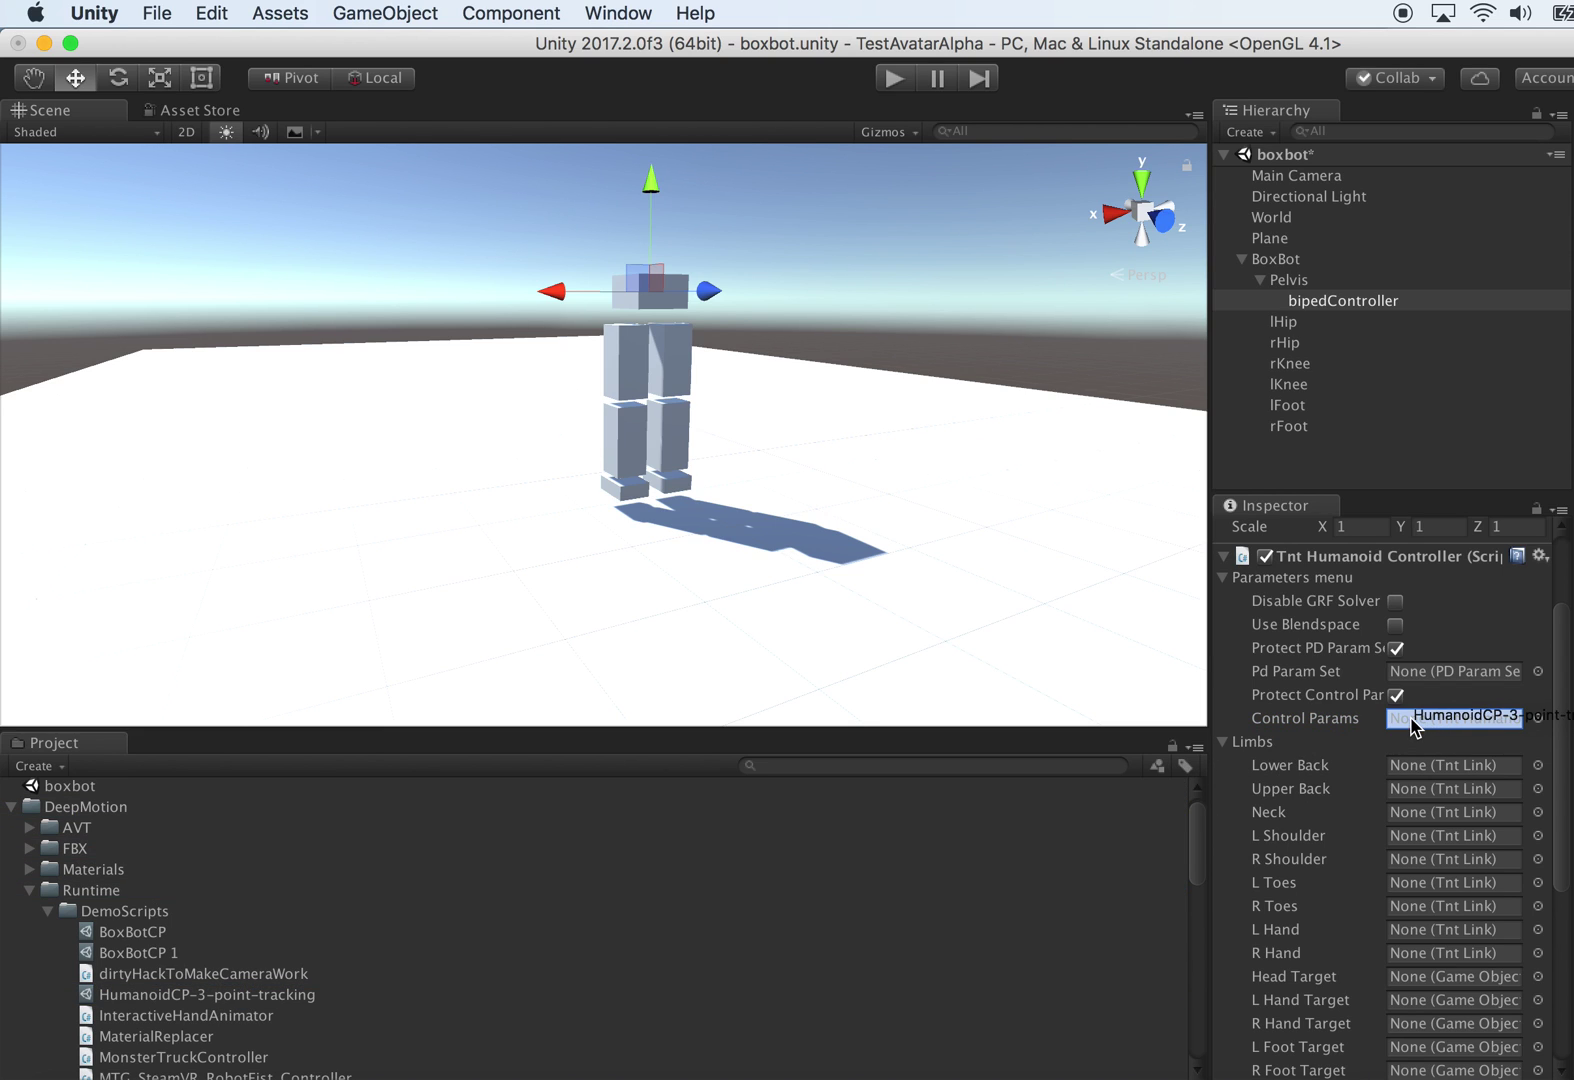
{"action": "left_click", "coordinate": [1464, 721]}
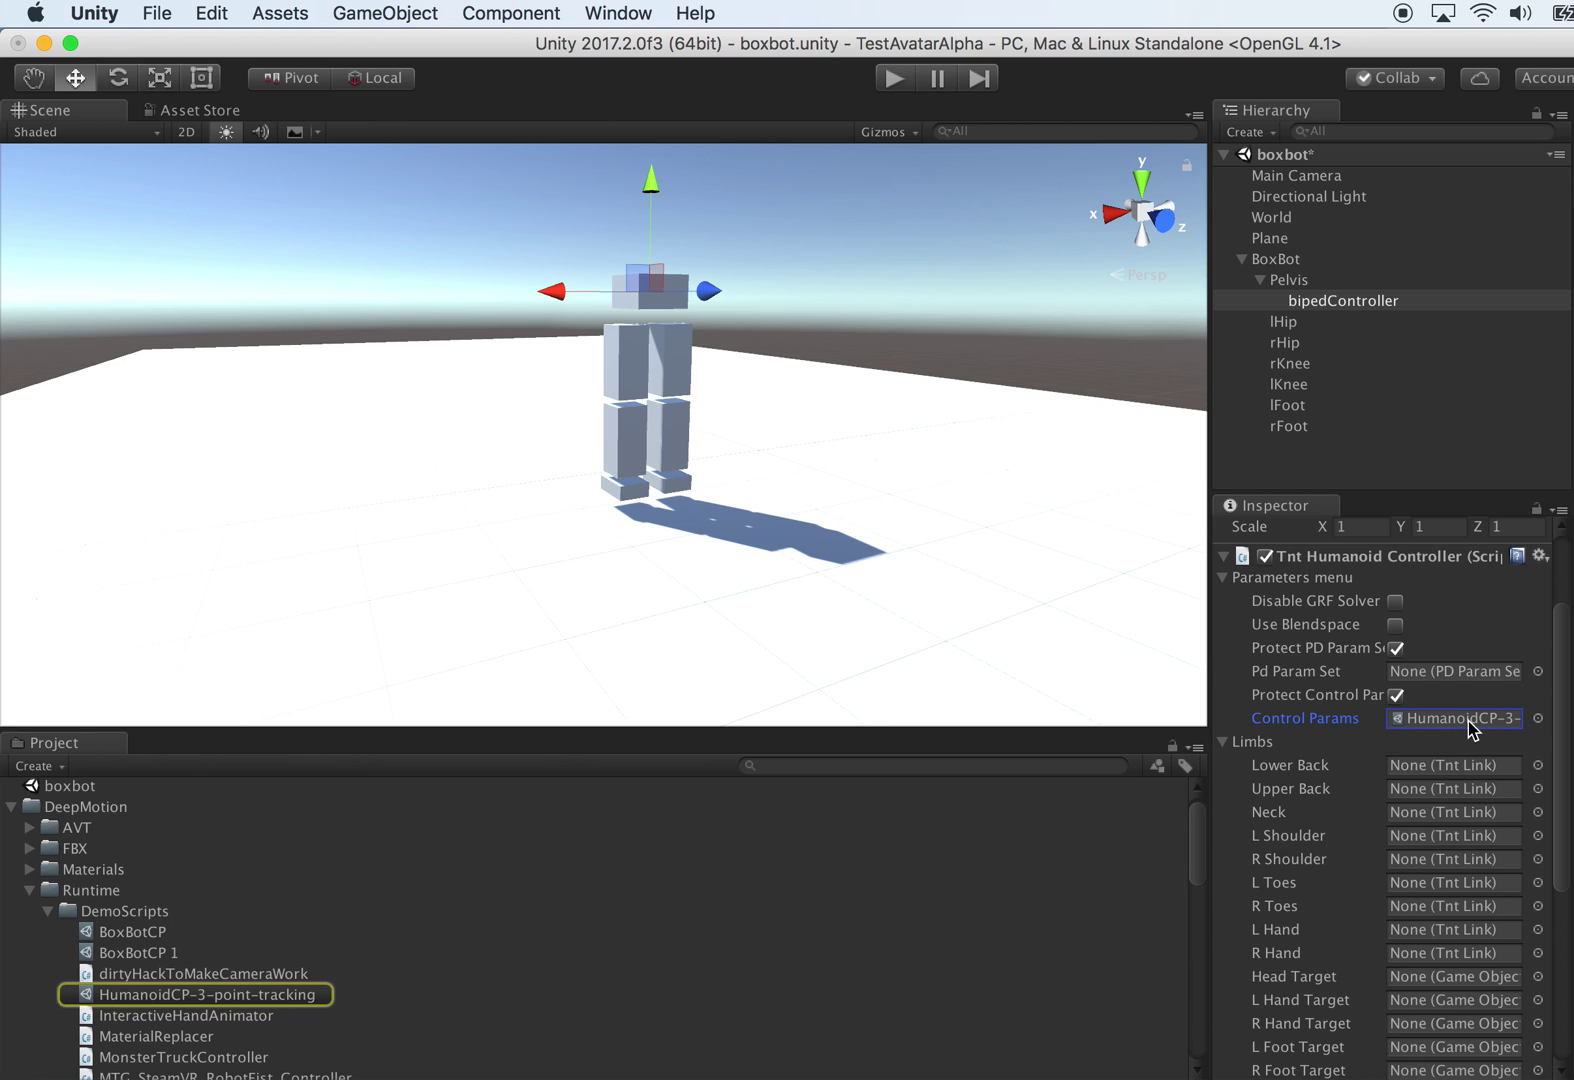
Step: Inspect the control parameters stored in the HumanoidCP-3-point-tracking asset
{"action": "left_click", "coordinate": [305, 996]}
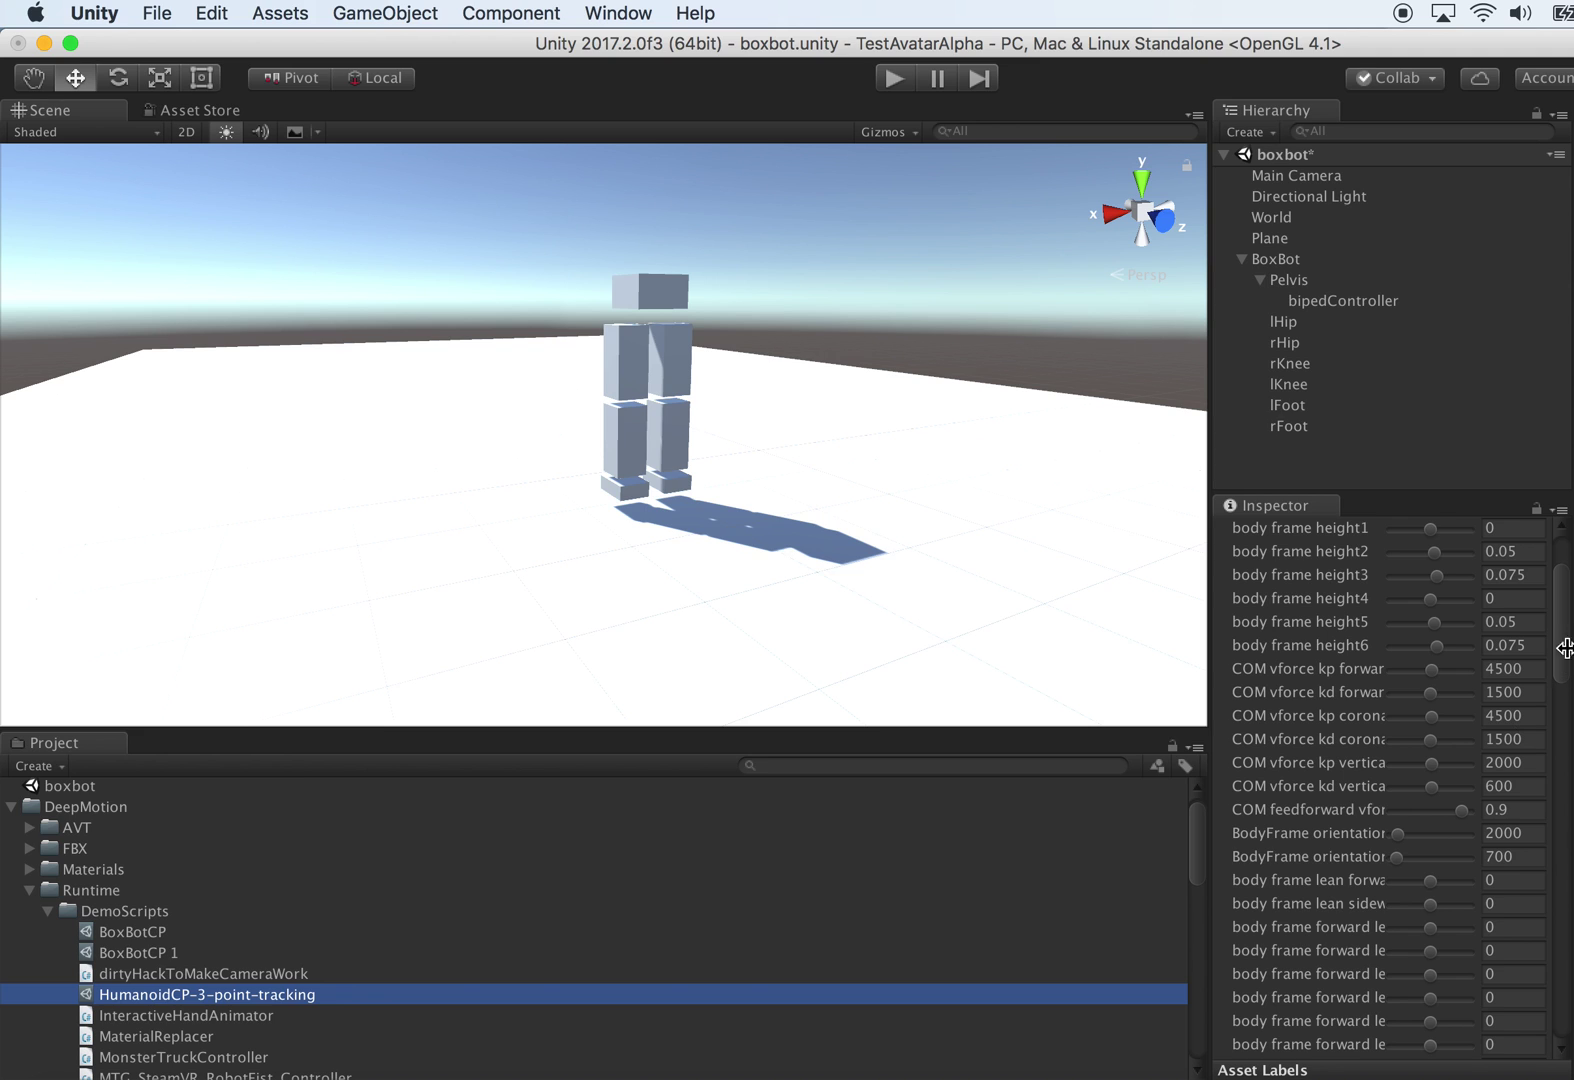
{"action": "mouse_move", "coordinate": [1567, 648]}
{"action": "left_mouse_down"}
{"action": "mouse_move", "coordinate": [1570, 580]}
{"action": "mouse_move", "coordinate": [1567, 960]}
{"action": "mouse_move", "coordinate": [1567, 610]}
{"action": "left_mouse_up"}
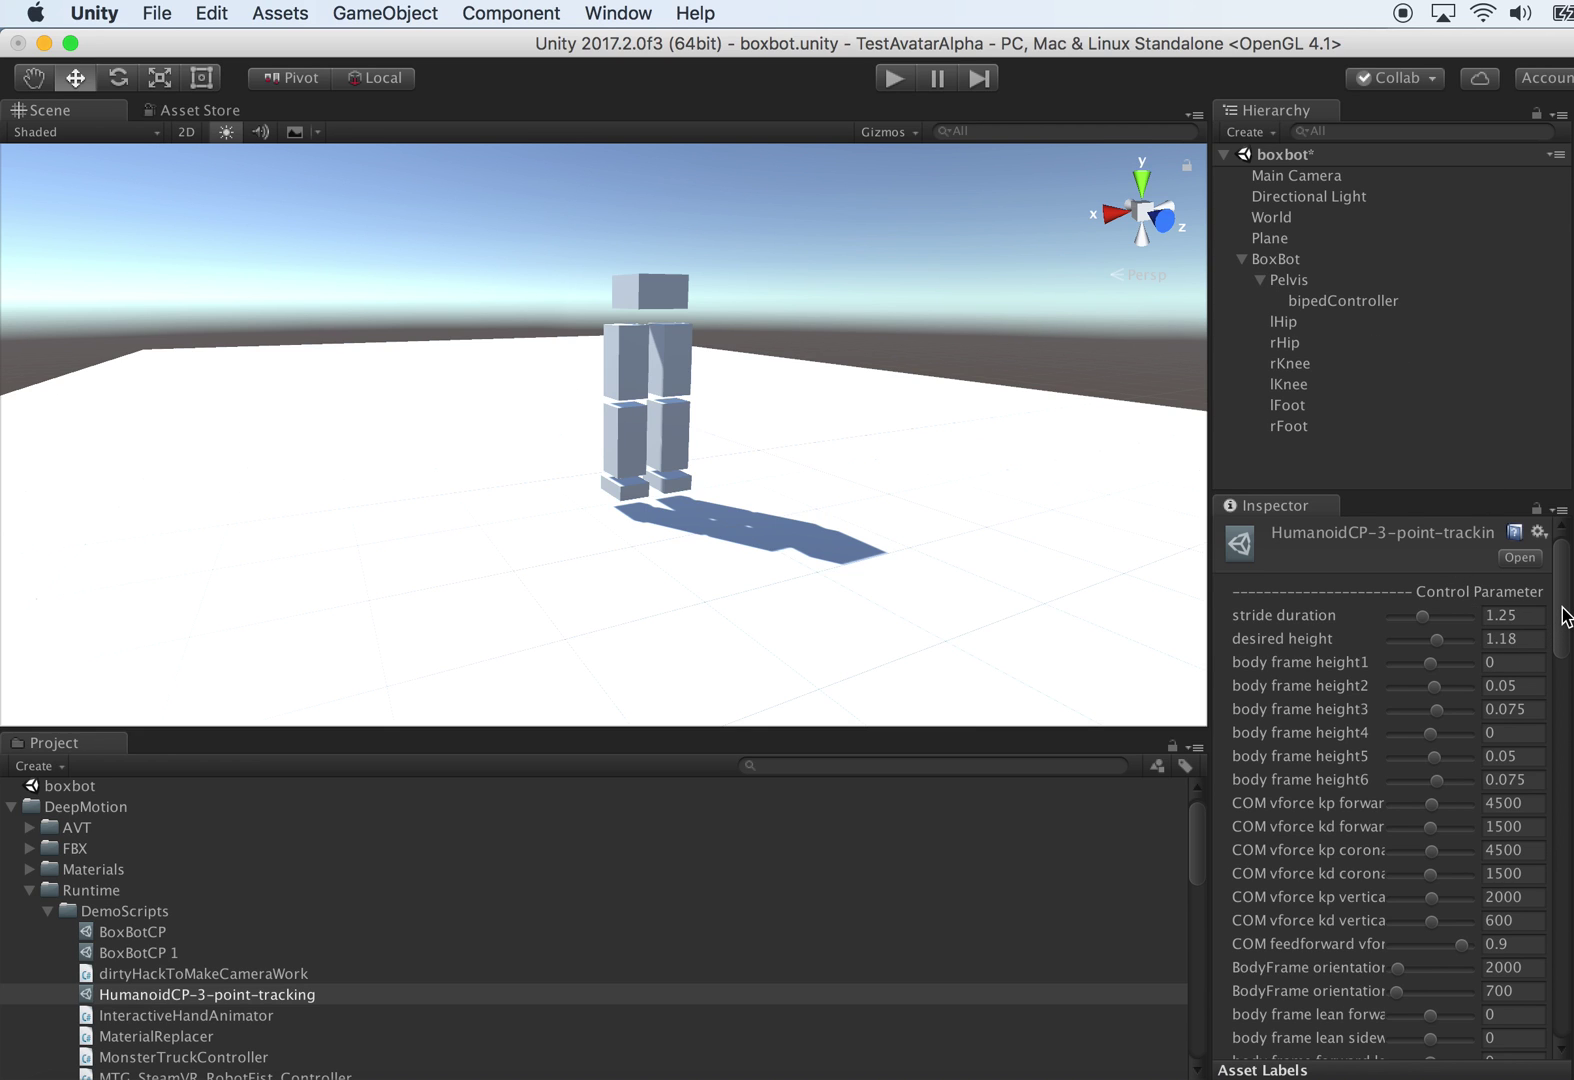
{"action": "scroll", "coordinate": [1566, 620], "scroll_direction": "down", "scroll_amount": 15}
{"action": "scroll", "coordinate": [1566, 620], "scroll_direction": "up", "scroll_amount": 15}
Step: In bipedController's limb settings, assign lFoot as L Toes and rFoot as R Toes
{"action": "left_click", "coordinate": [1350, 300]}
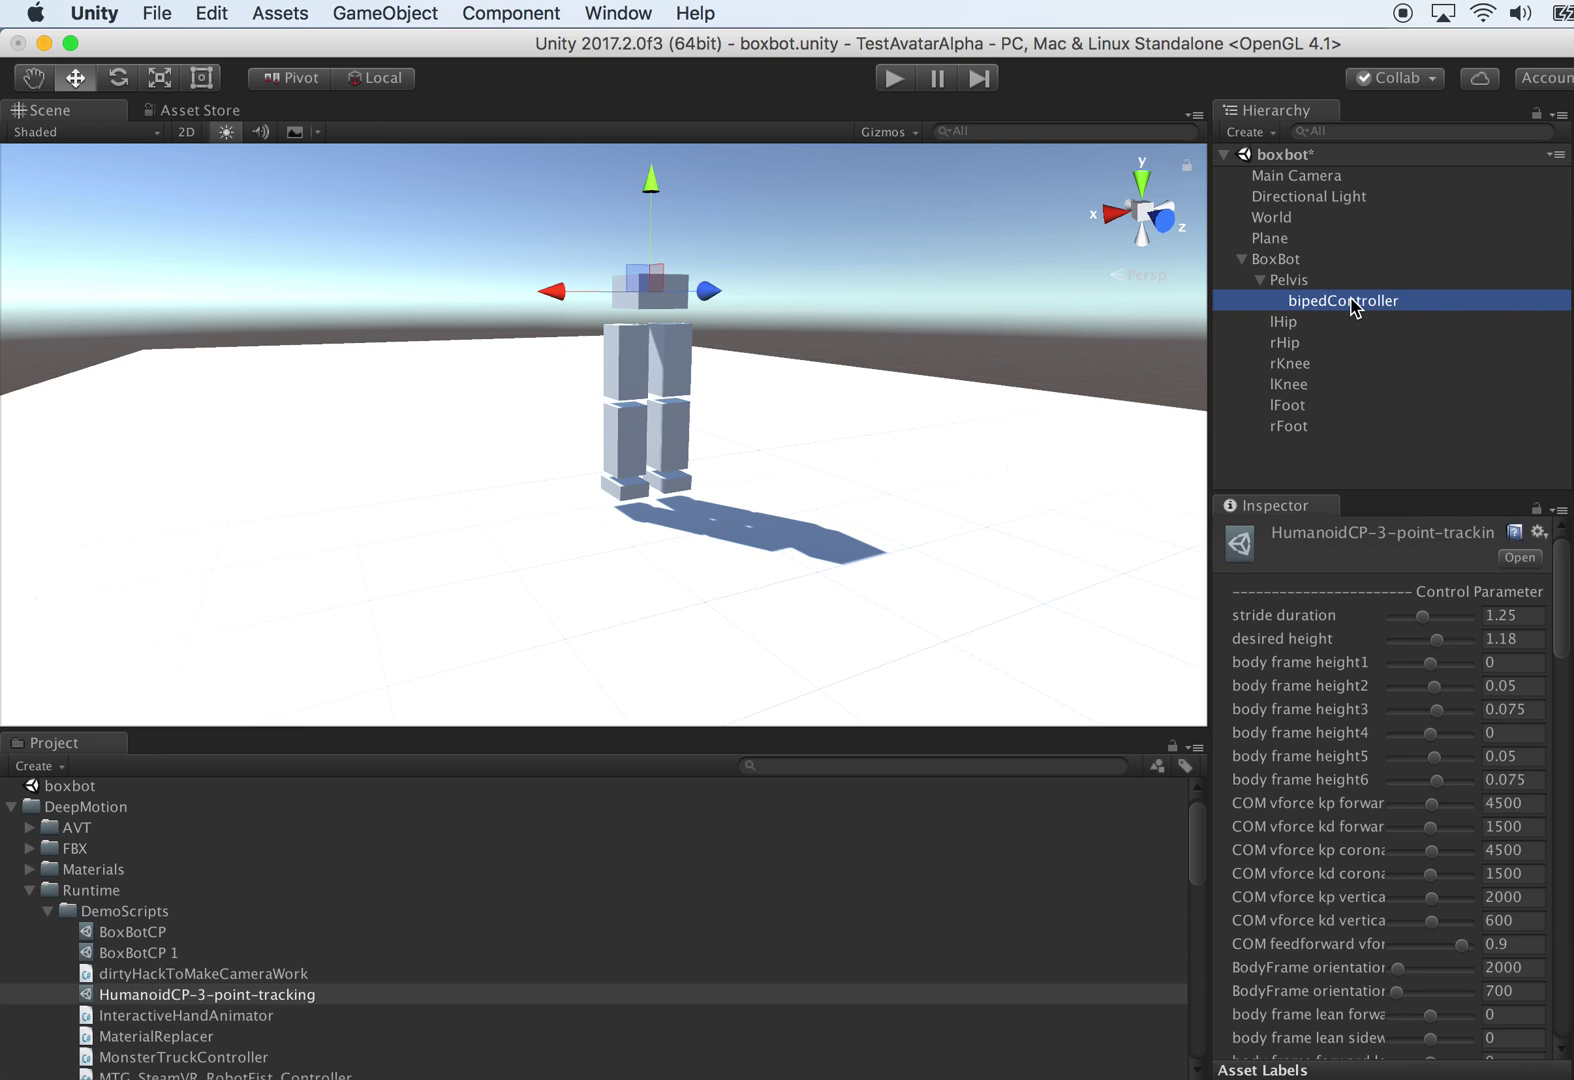
{"action": "scroll", "coordinate": [1395, 740], "scroll_direction": "down", "scroll_amount": 2}
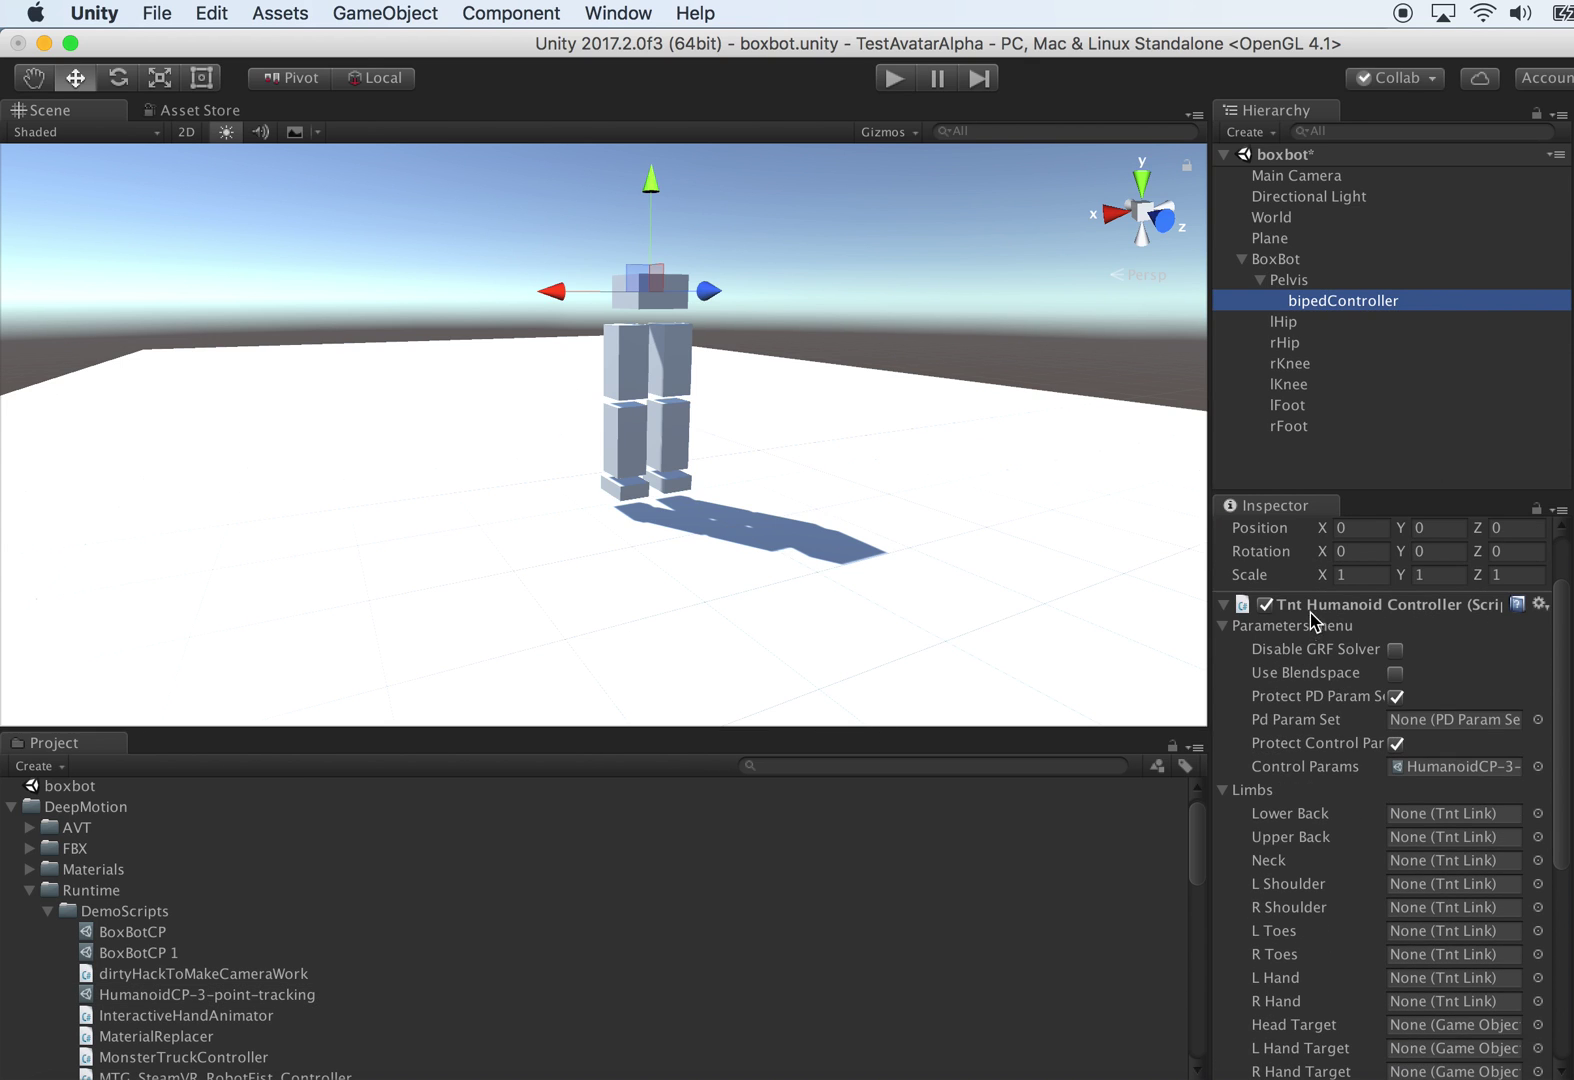
{"action": "scroll", "coordinate": [1408, 785], "scroll_direction": "down", "scroll_amount": 2}
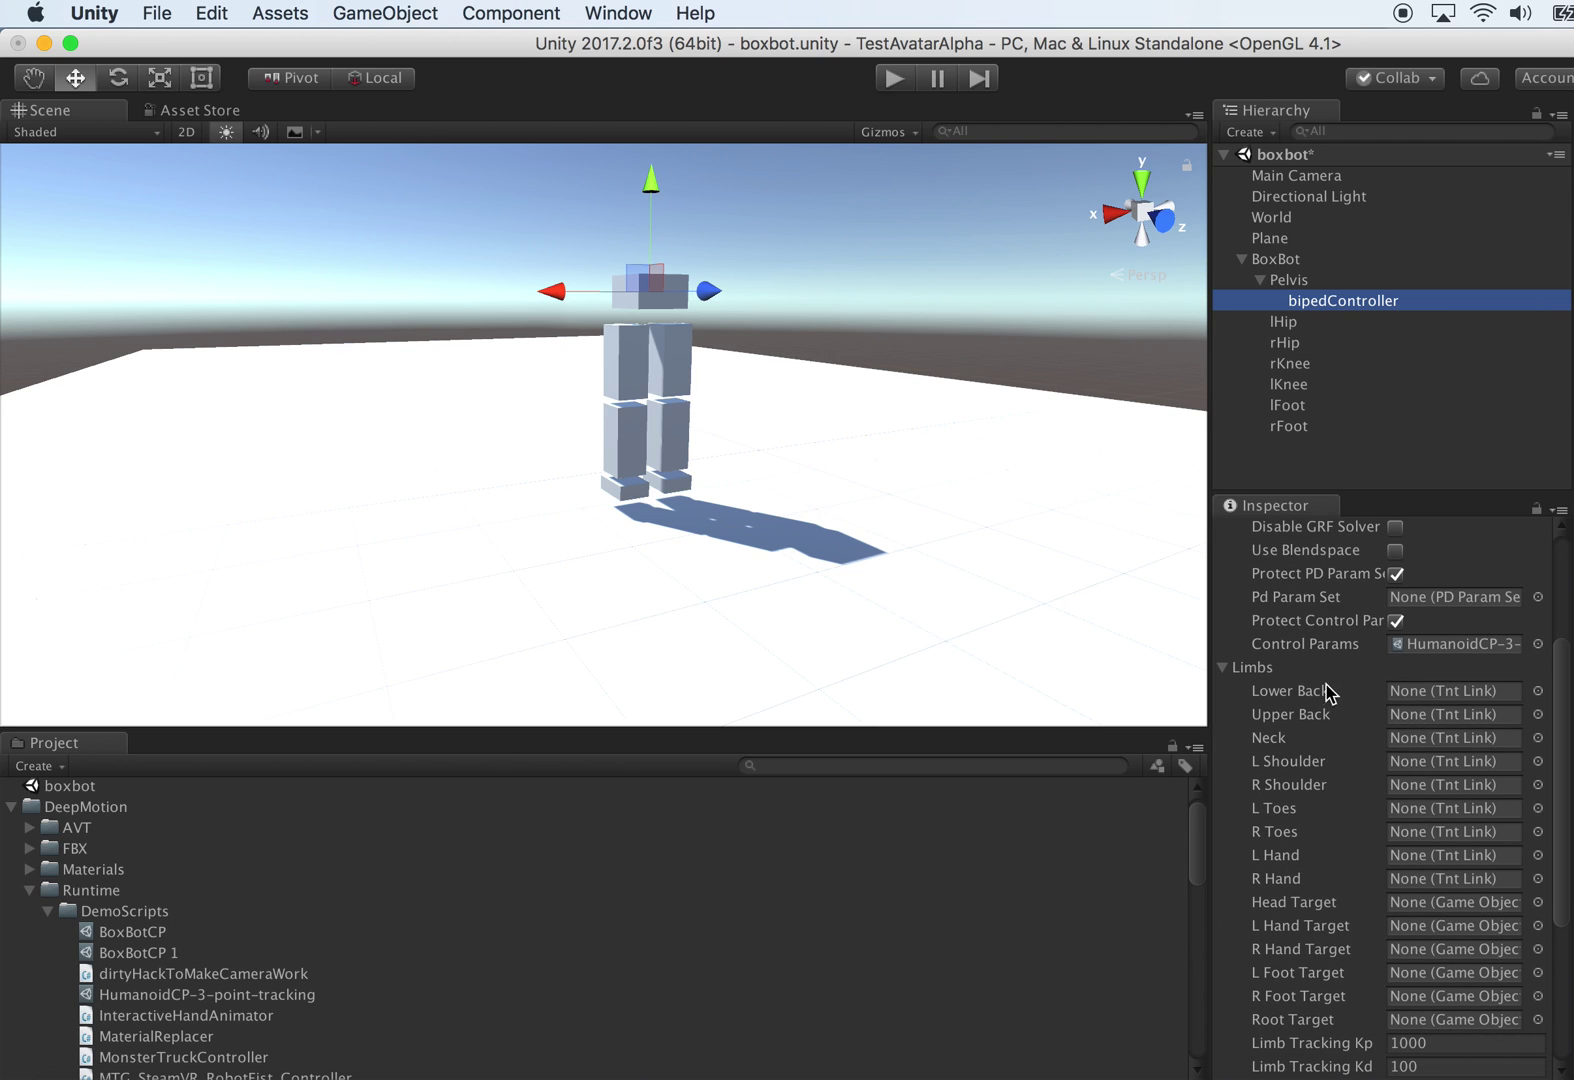
{"action": "scroll", "coordinate": [1417, 748], "scroll_direction": "down", "scroll_amount": 1}
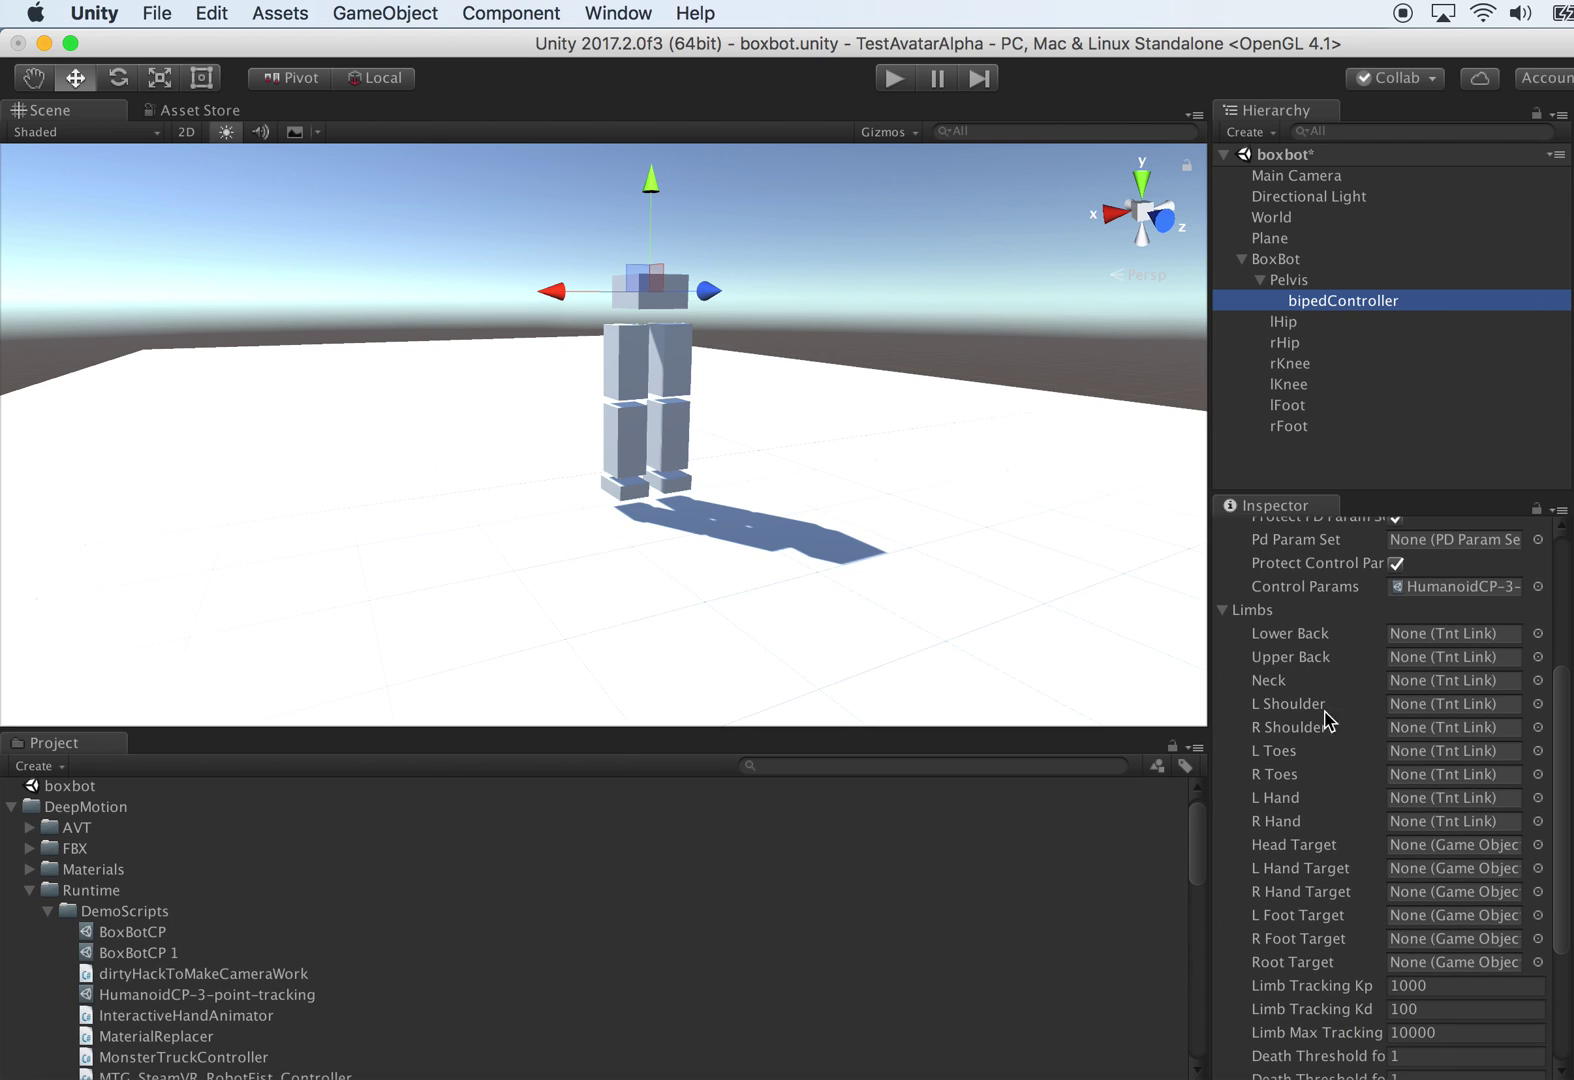
{"action": "scroll", "coordinate": [1397, 737], "scroll_direction": "down", "scroll_amount": 1}
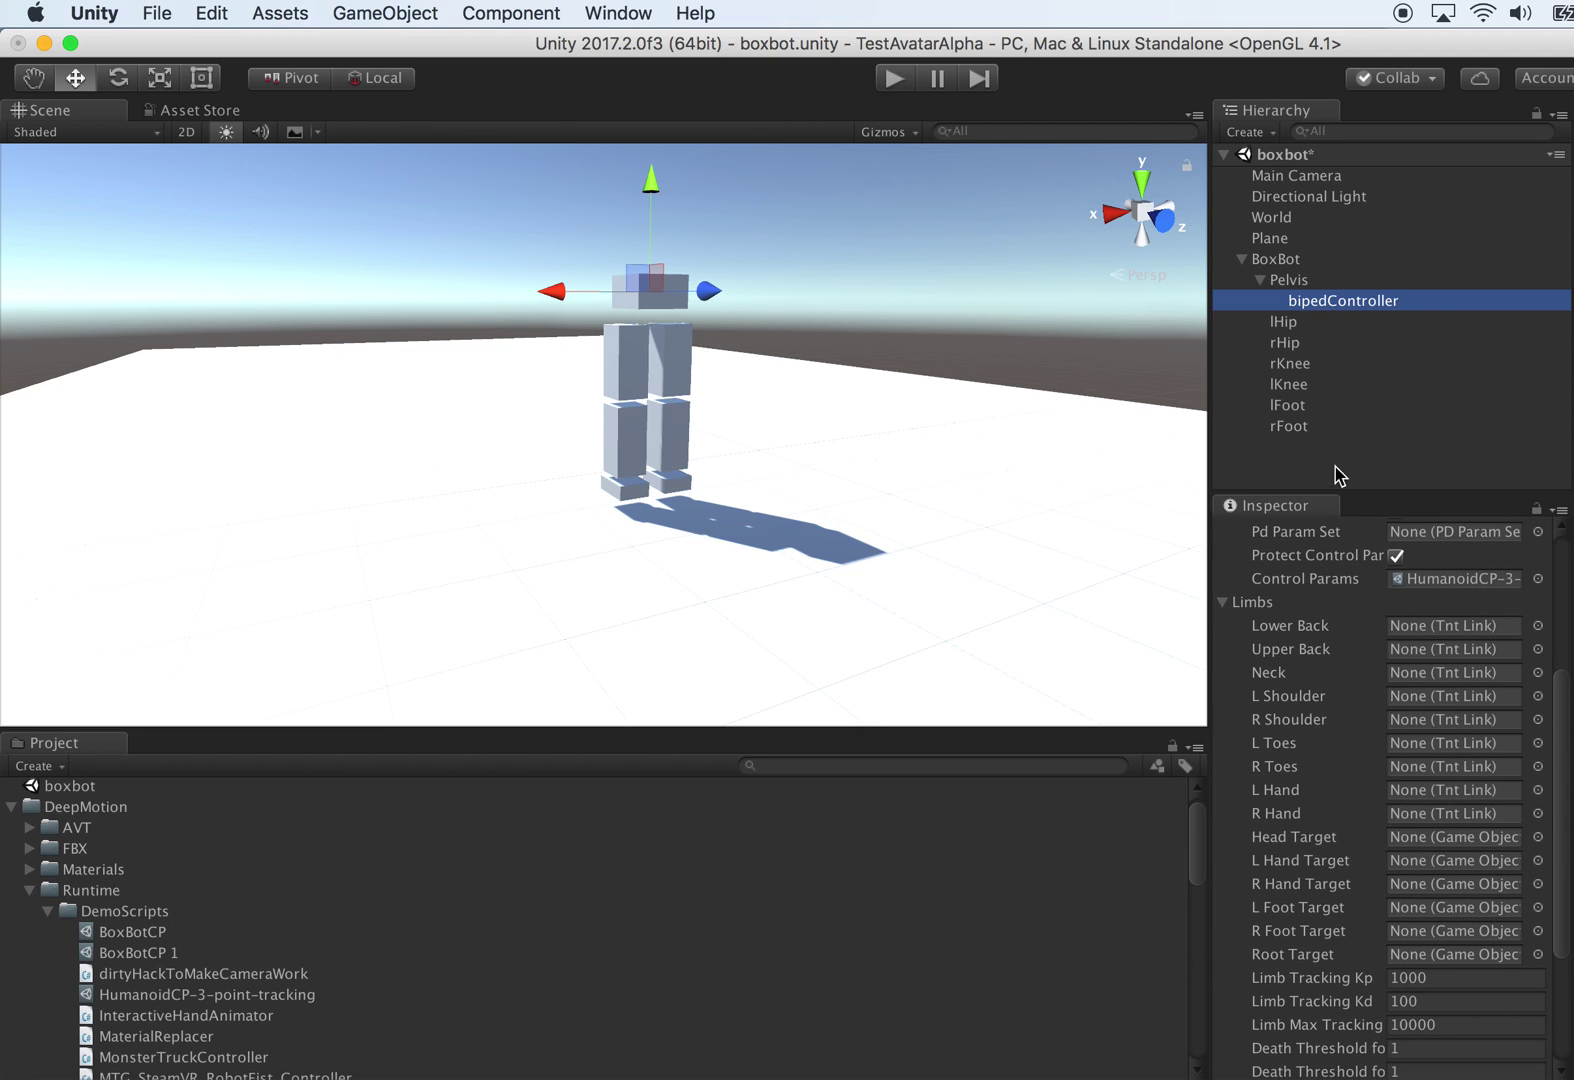
{"action": "left_click_drag", "start_coordinate": [1290, 413], "coordinate": [1420, 788]}
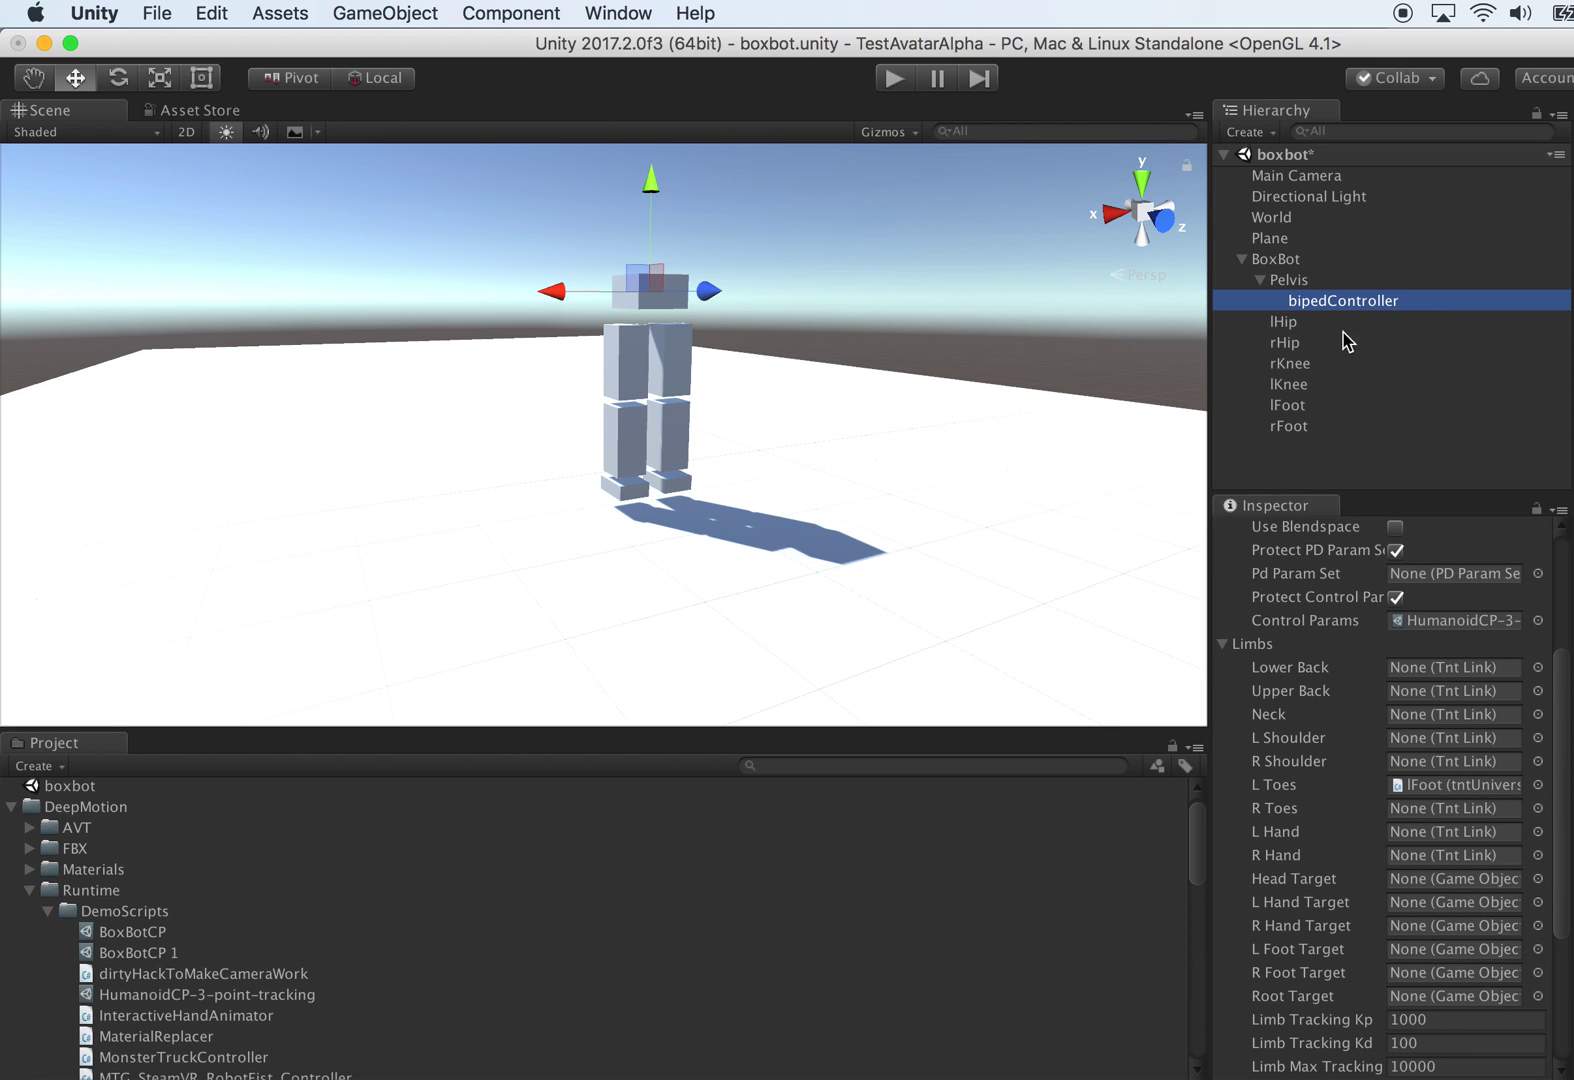
{"action": "left_click", "coordinate": [1290, 428]}
{"action": "left_click_drag", "start_coordinate": [1290, 428], "coordinate": [1451, 808]}
{"action": "left_click", "coordinate": [1469, 790]}
{"action": "left_click", "coordinate": [1467, 810]}
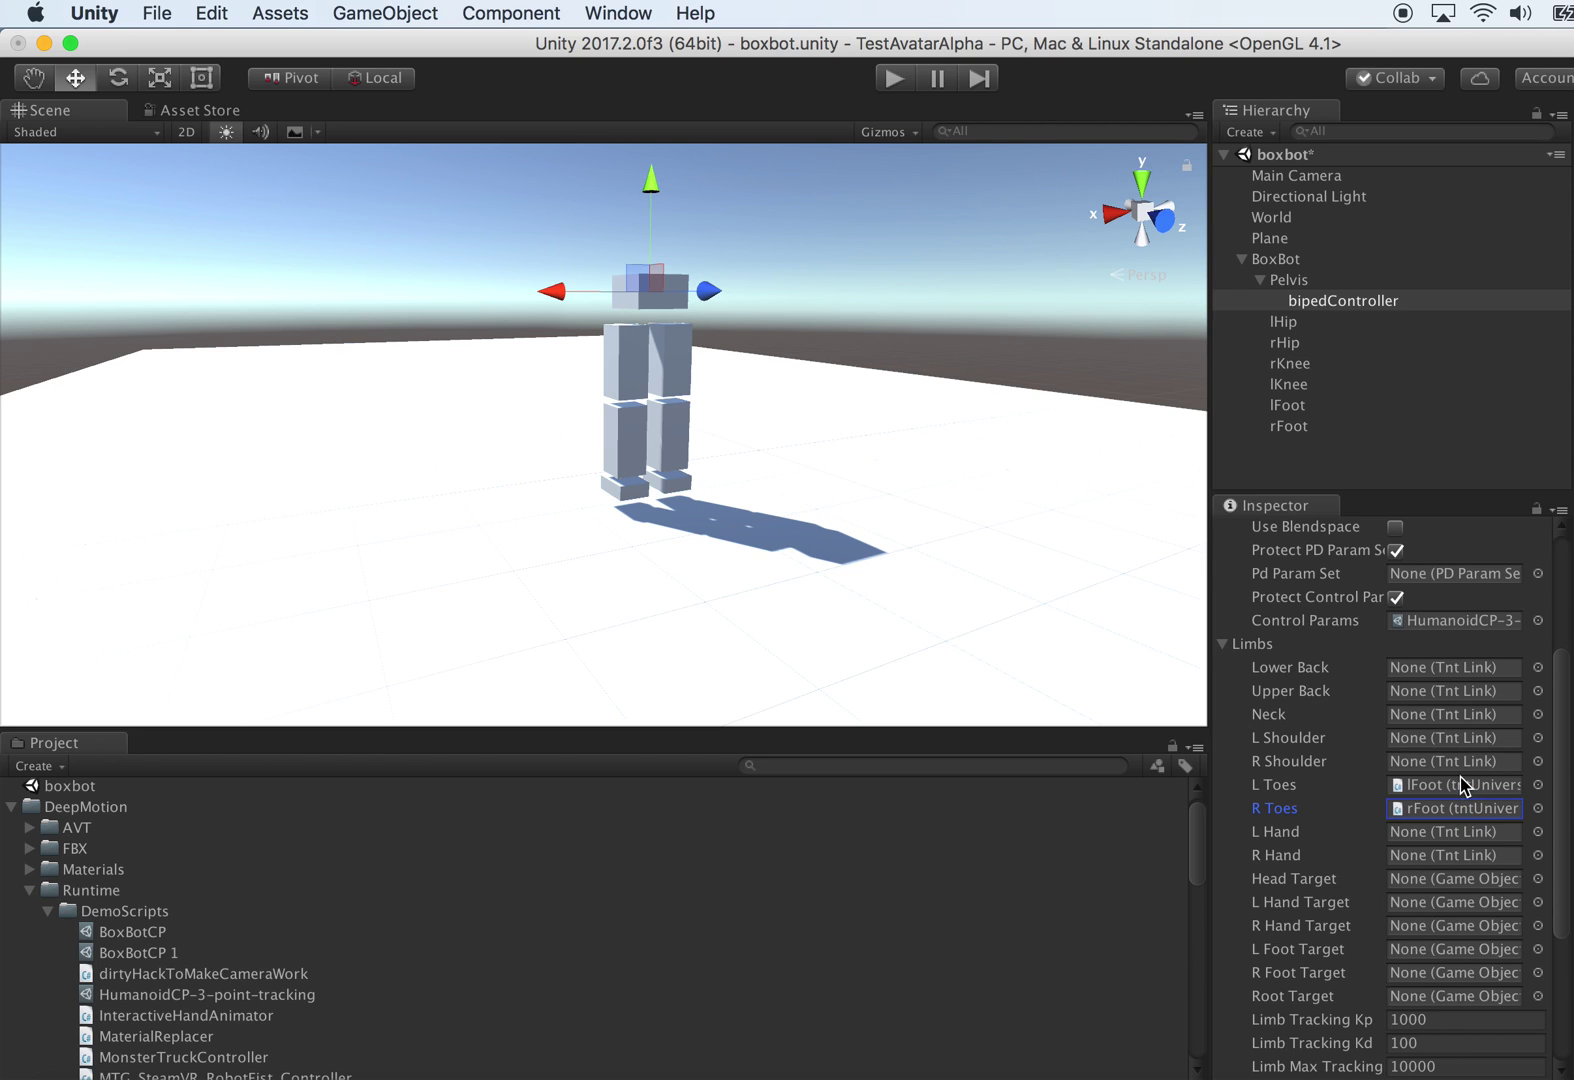
Step: Review the humanoid controller's settings and run the simulation to test BoxBot's balance
{"action": "scroll", "coordinate": [1463, 790], "scroll_direction": "down", "scroll_amount": 5}
{"action": "scroll", "coordinate": [1458, 776], "scroll_direction": "up", "scroll_amount": 3}
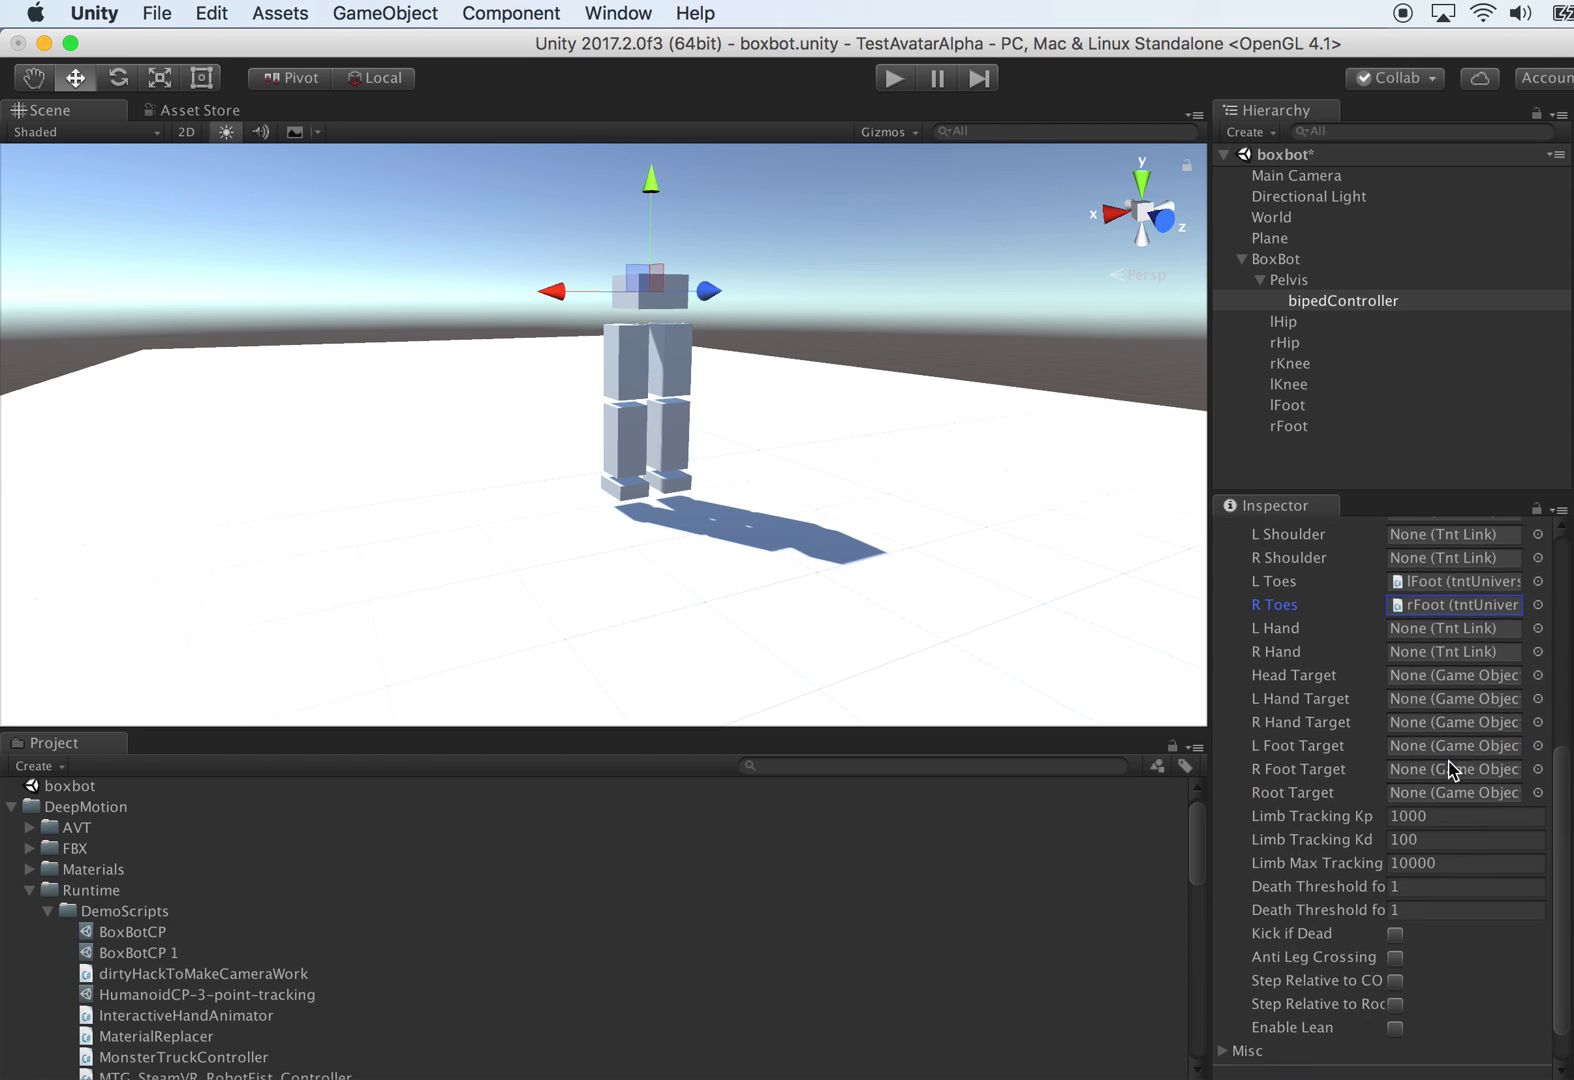
{"action": "scroll", "coordinate": [1451, 772], "scroll_direction": "up", "scroll_amount": 6}
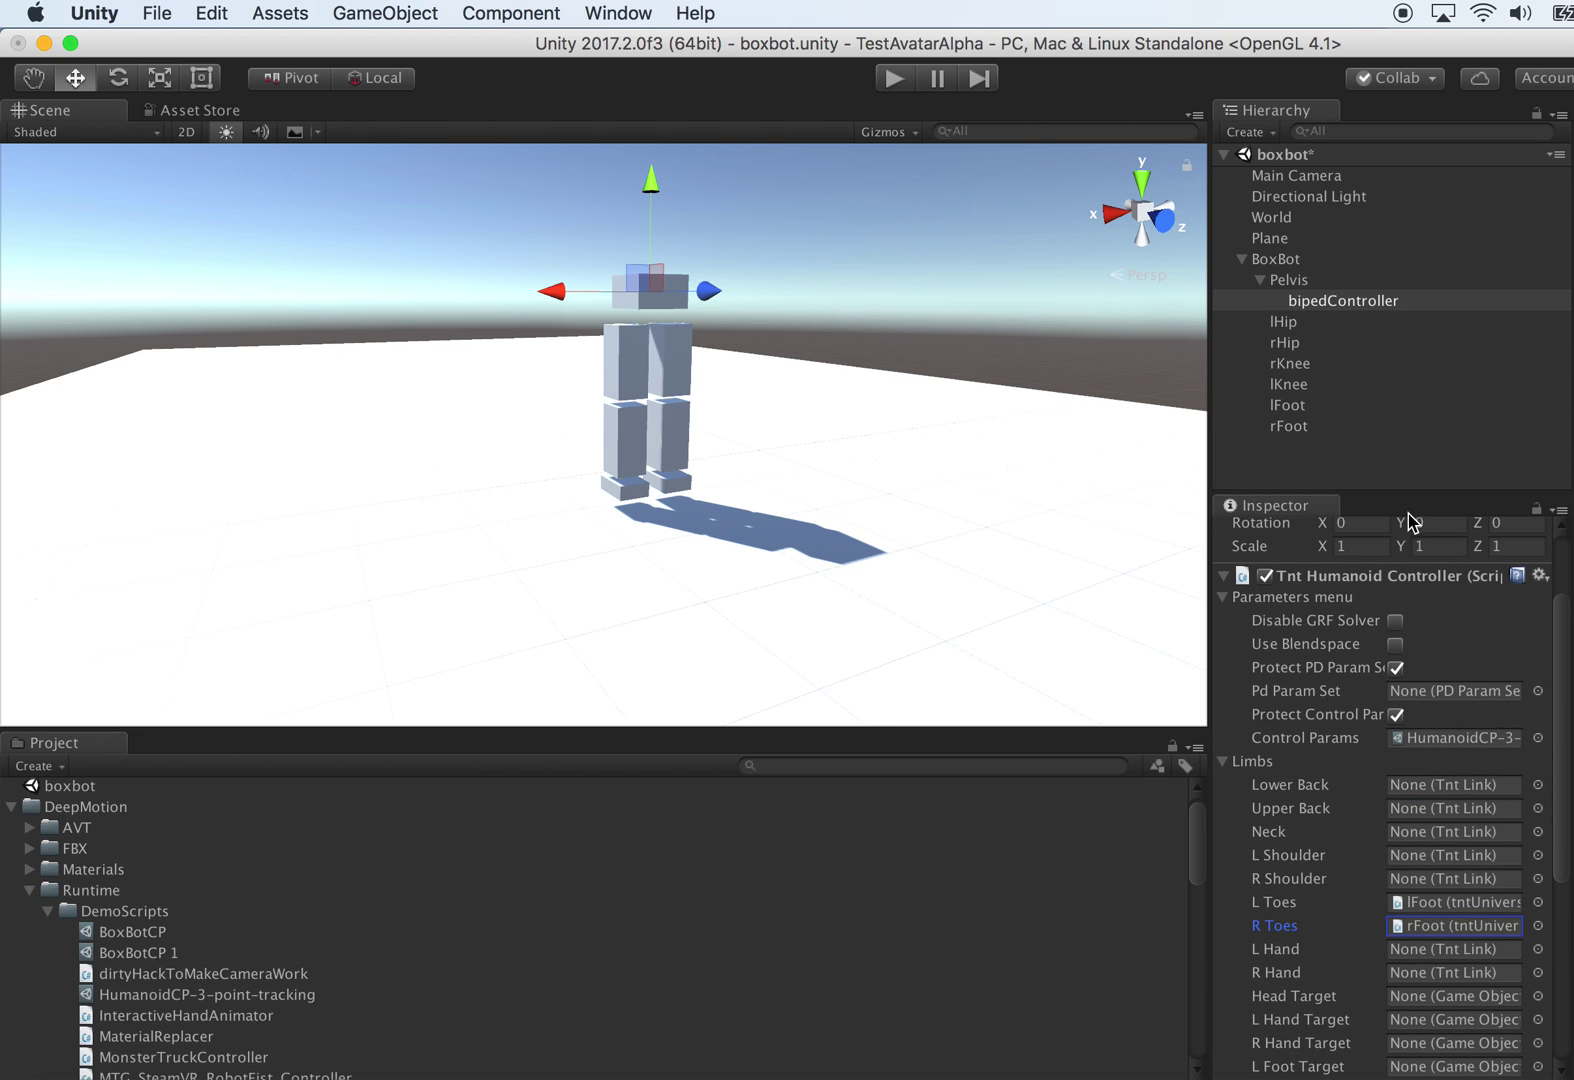
{"action": "left_click", "coordinate": [893, 79]}
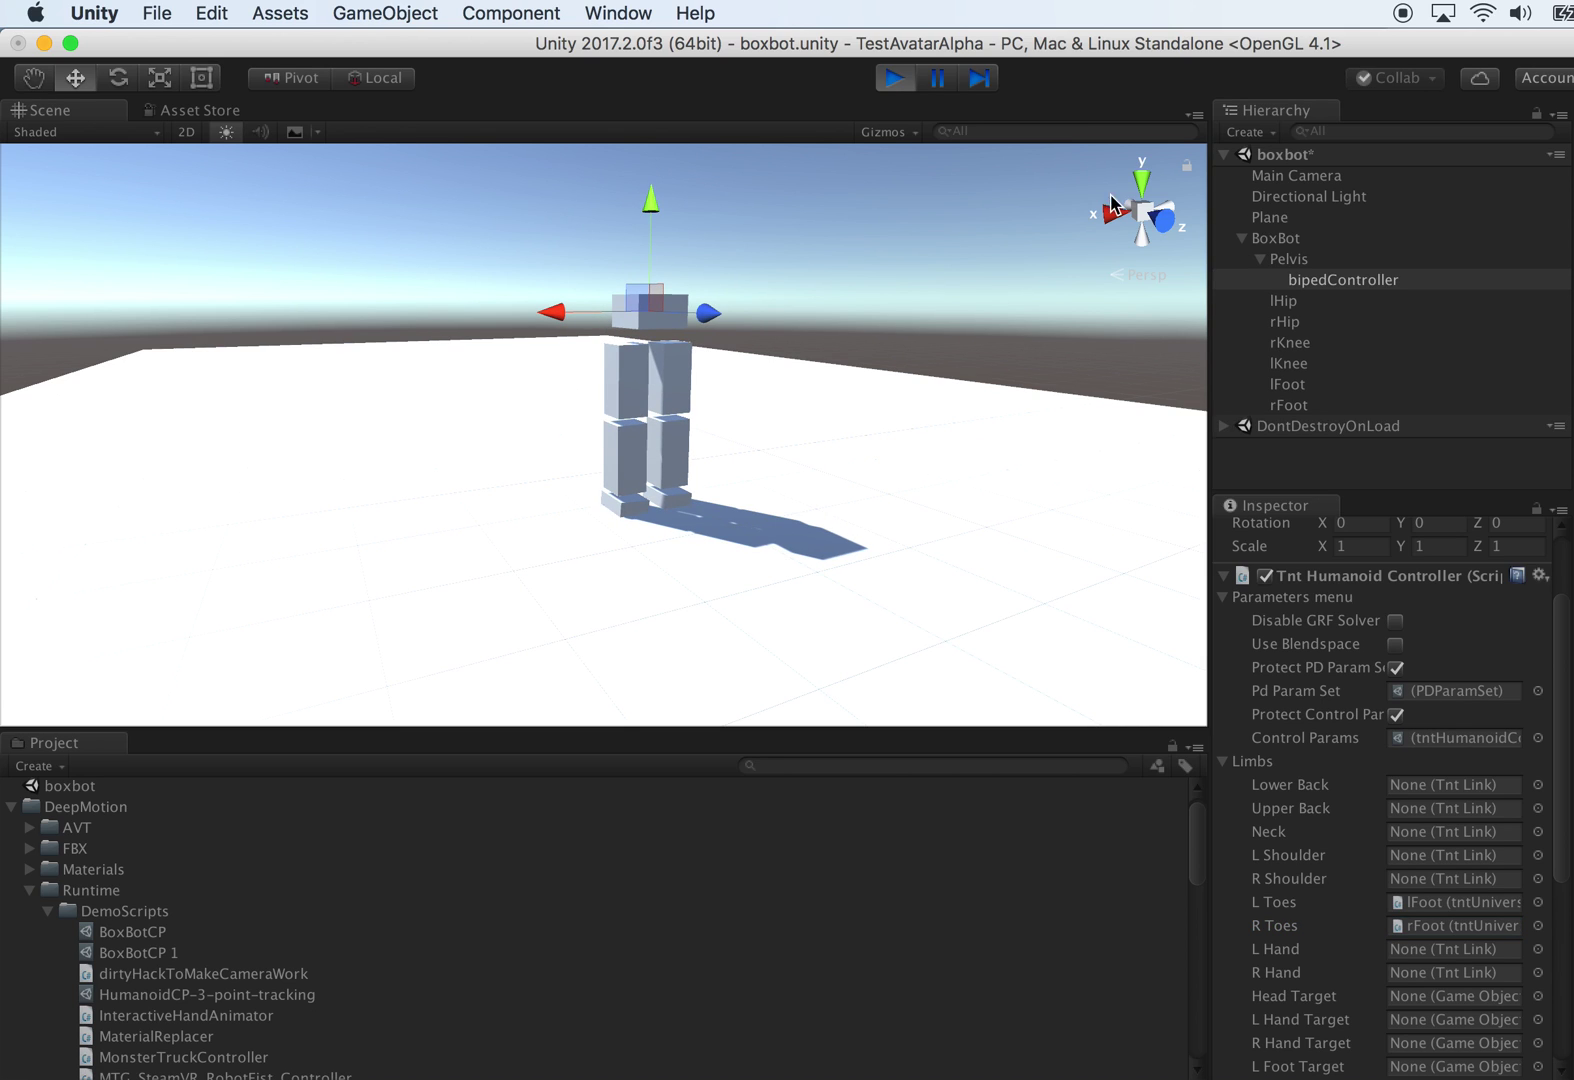
{"action": "scroll", "coordinate": [1396, 545], "scroll_direction": "down", "scroll_amount": 2}
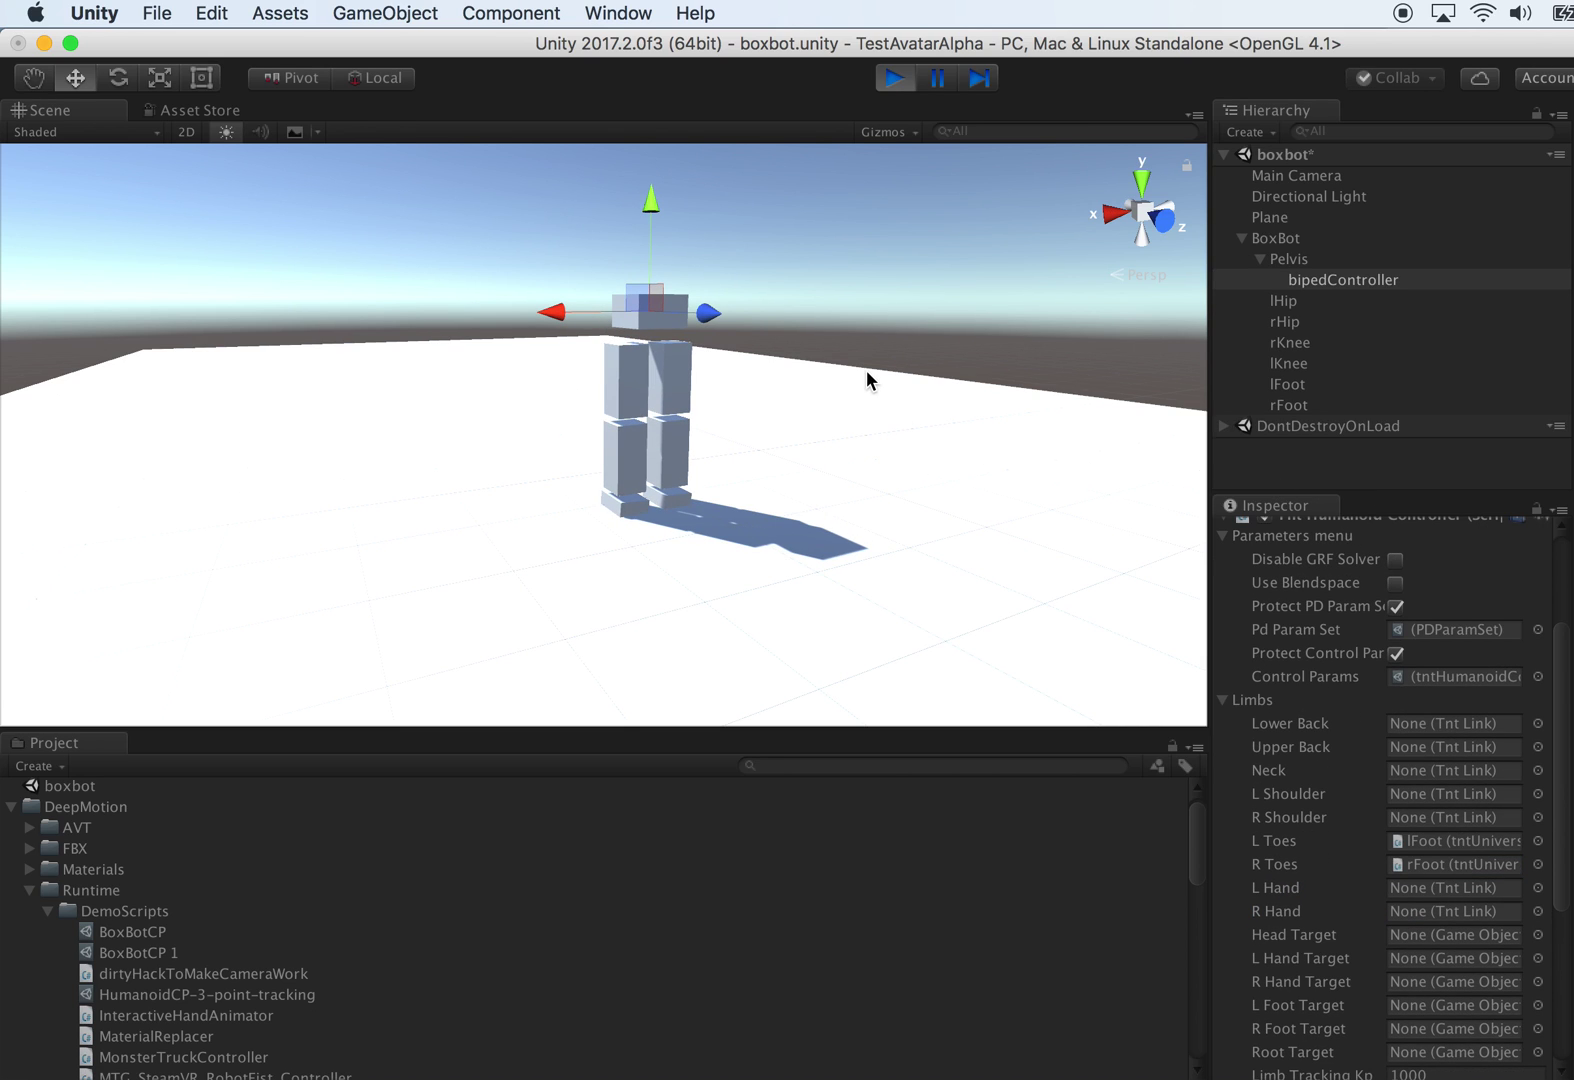
Step: Set Gyro ratio to 0 in the running controller's Control Params, check BoxBot's balance, and stop the simulation
{"action": "left_click_drag", "start_coordinate": [861, 351], "coordinate": [932, 341], "text": "alt"}
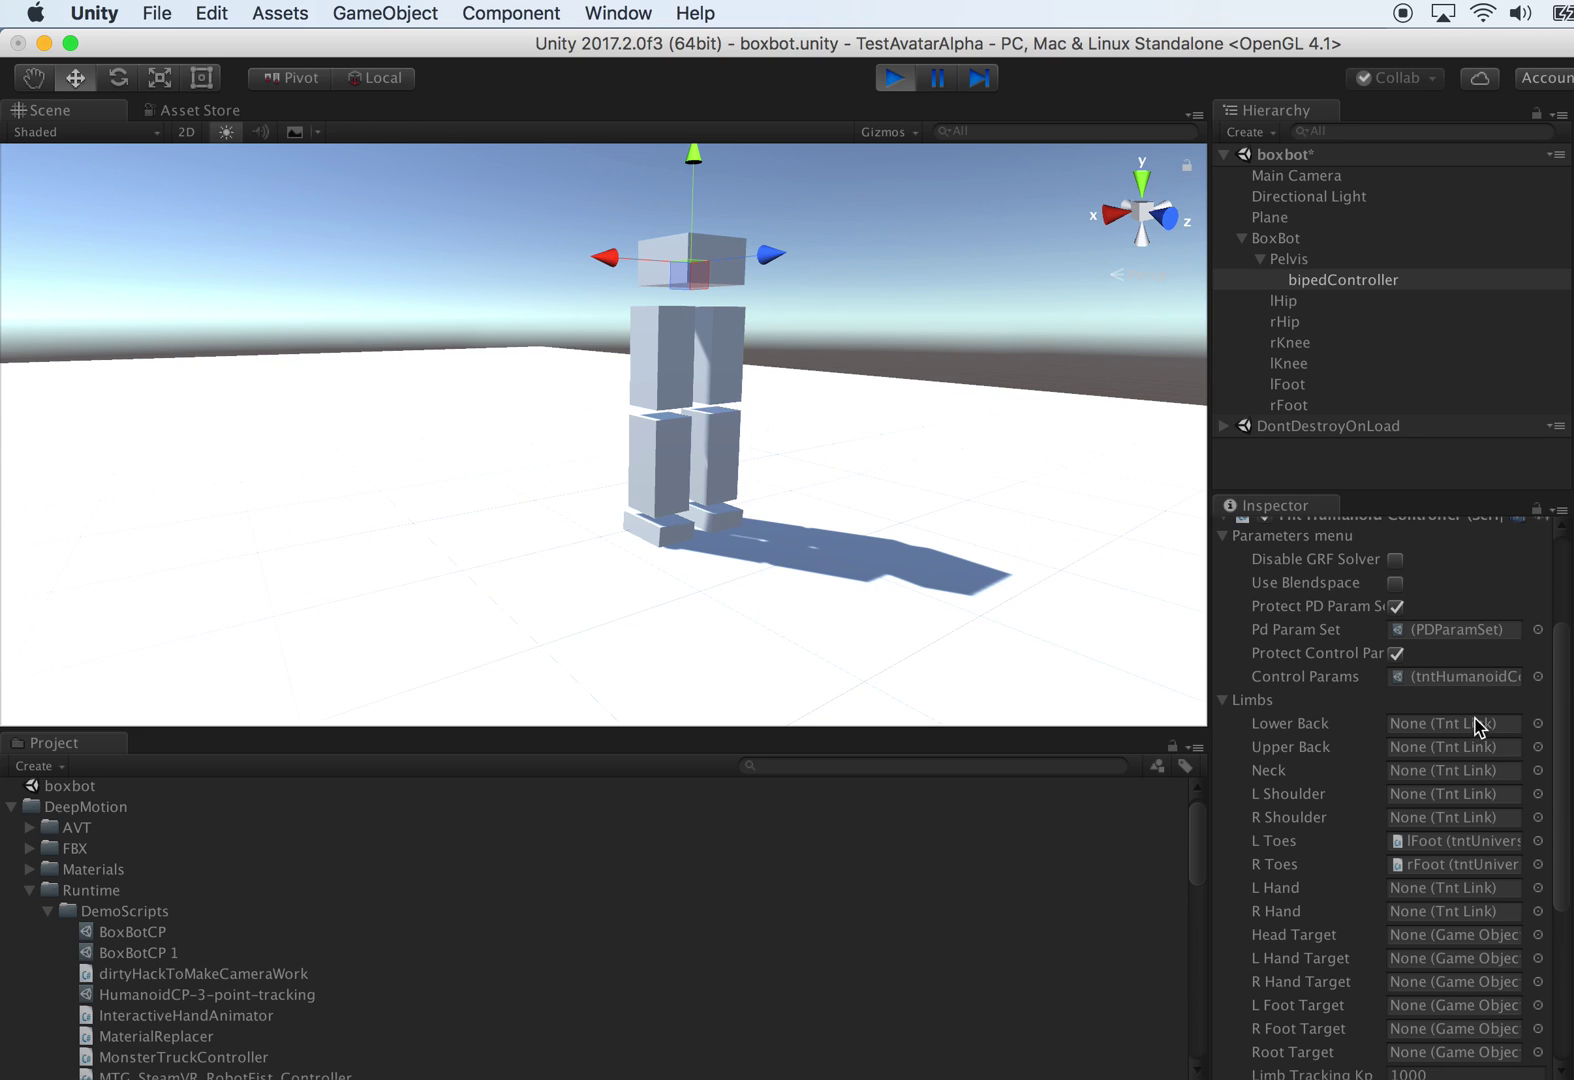
{"action": "left_click", "coordinate": [1472, 677]}
{"action": "scroll", "coordinate": [1450, 720], "scroll_direction": "up", "scroll_amount": 1}
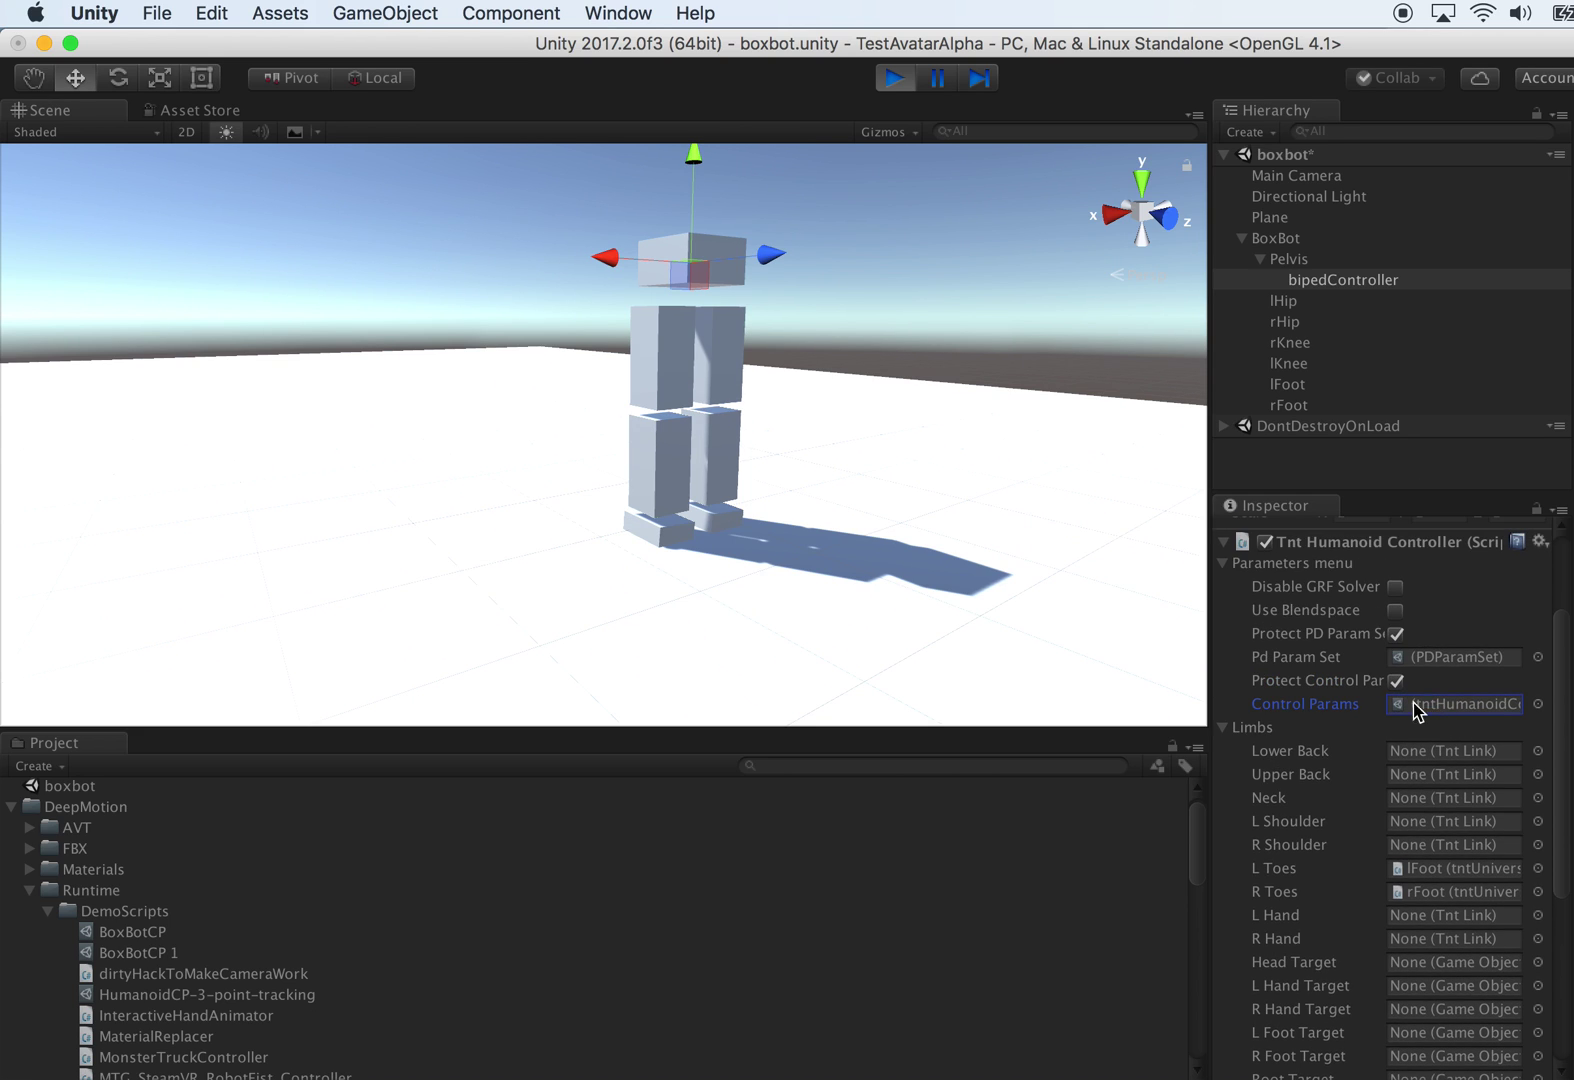
{"action": "double_click", "coordinate": [1452, 705]}
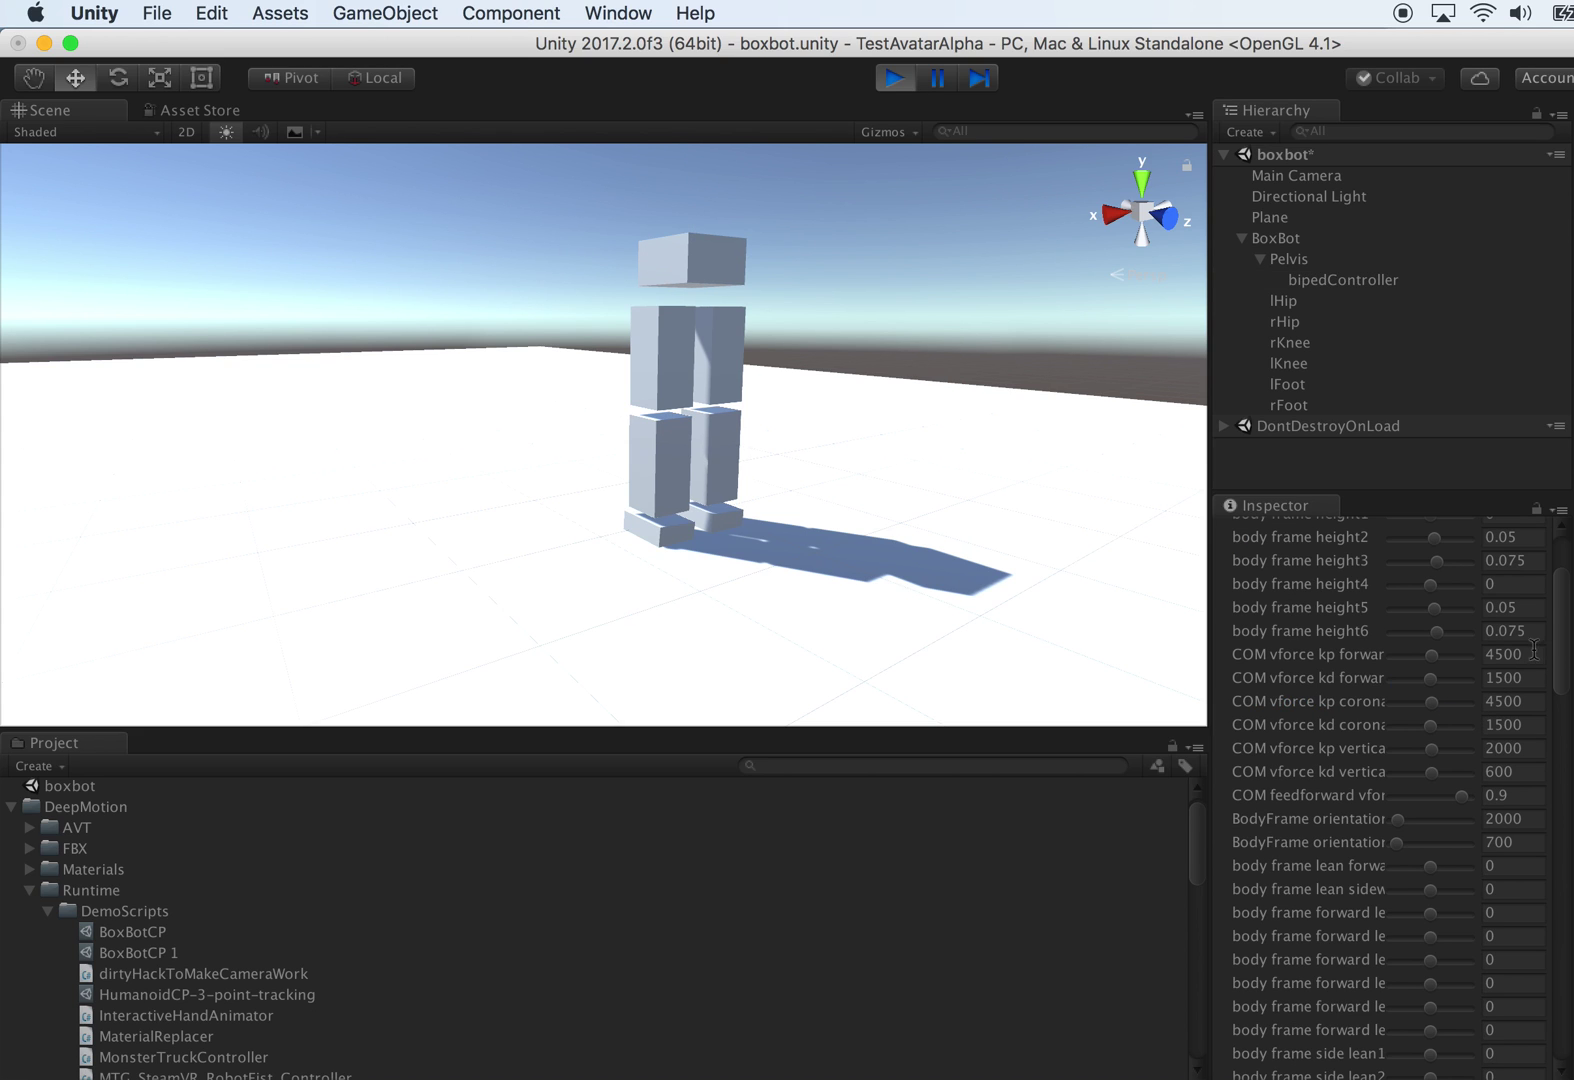
{"action": "left_click_drag", "start_coordinate": [1563, 629], "coordinate": [1565, 886]}
{"action": "scroll", "coordinate": [1390, 790], "scroll_direction": "down", "scroll_amount": 3}
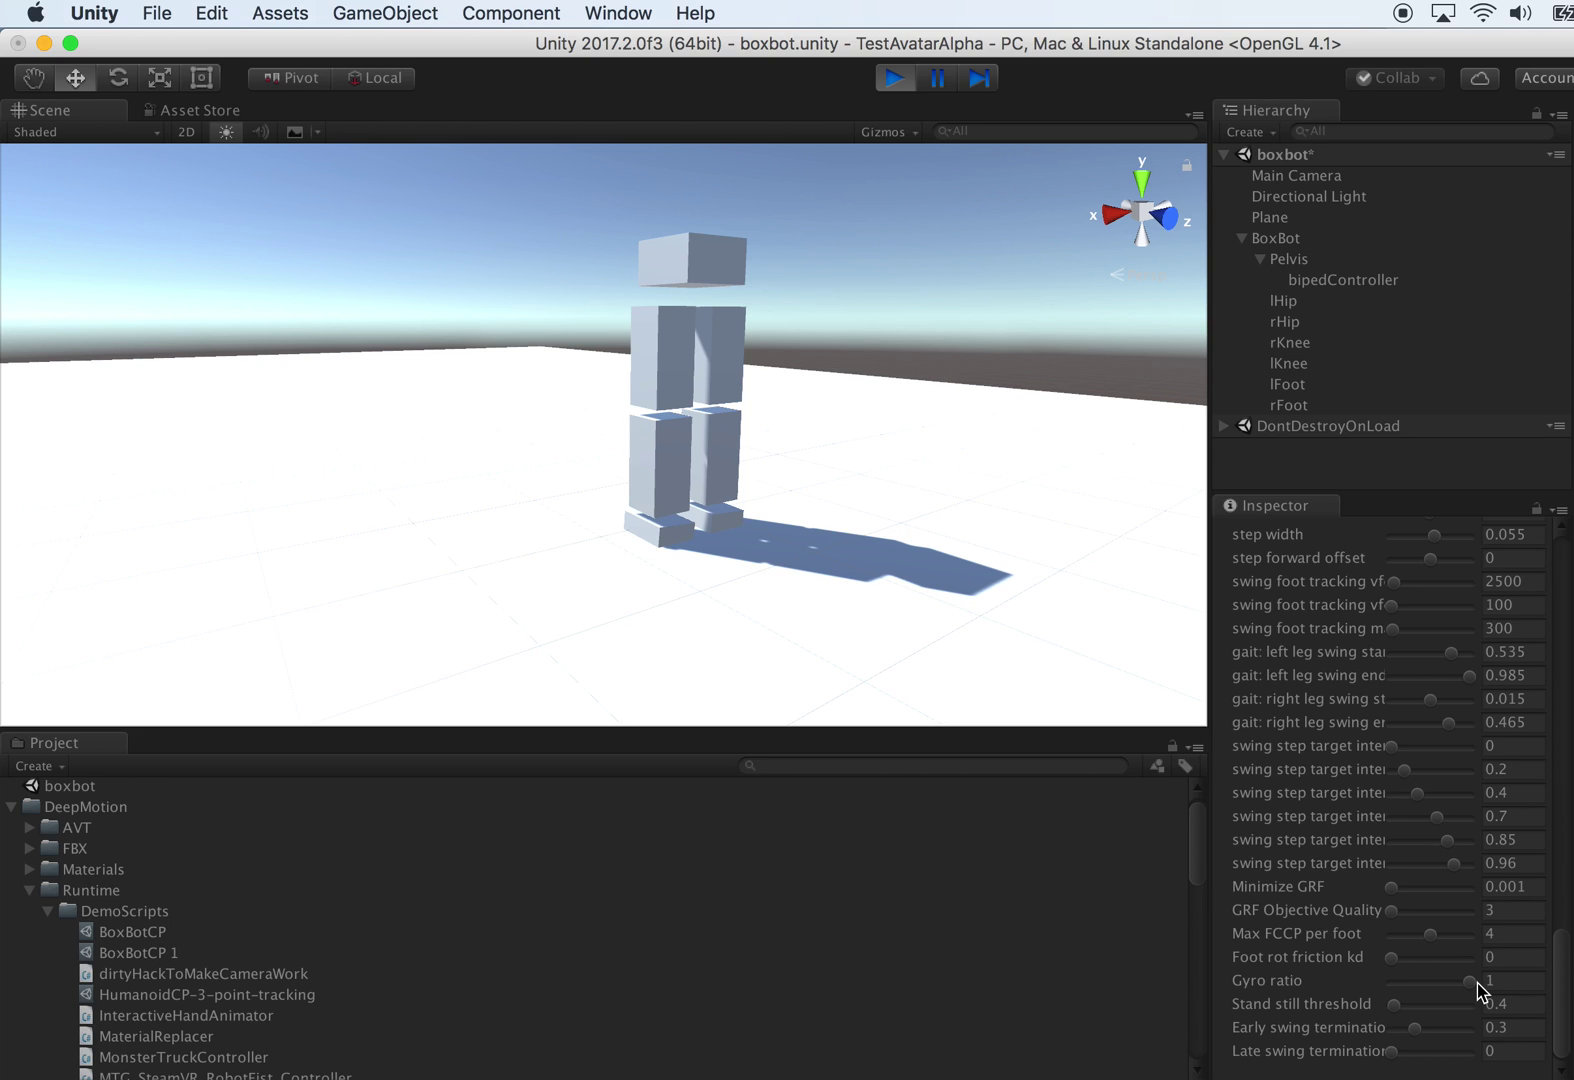
{"action": "left_click_drag", "start_coordinate": [1472, 984], "coordinate": [1386, 986]}
{"action": "right_click_drag", "start_coordinate": [880, 472], "coordinate": [1107, 573]}
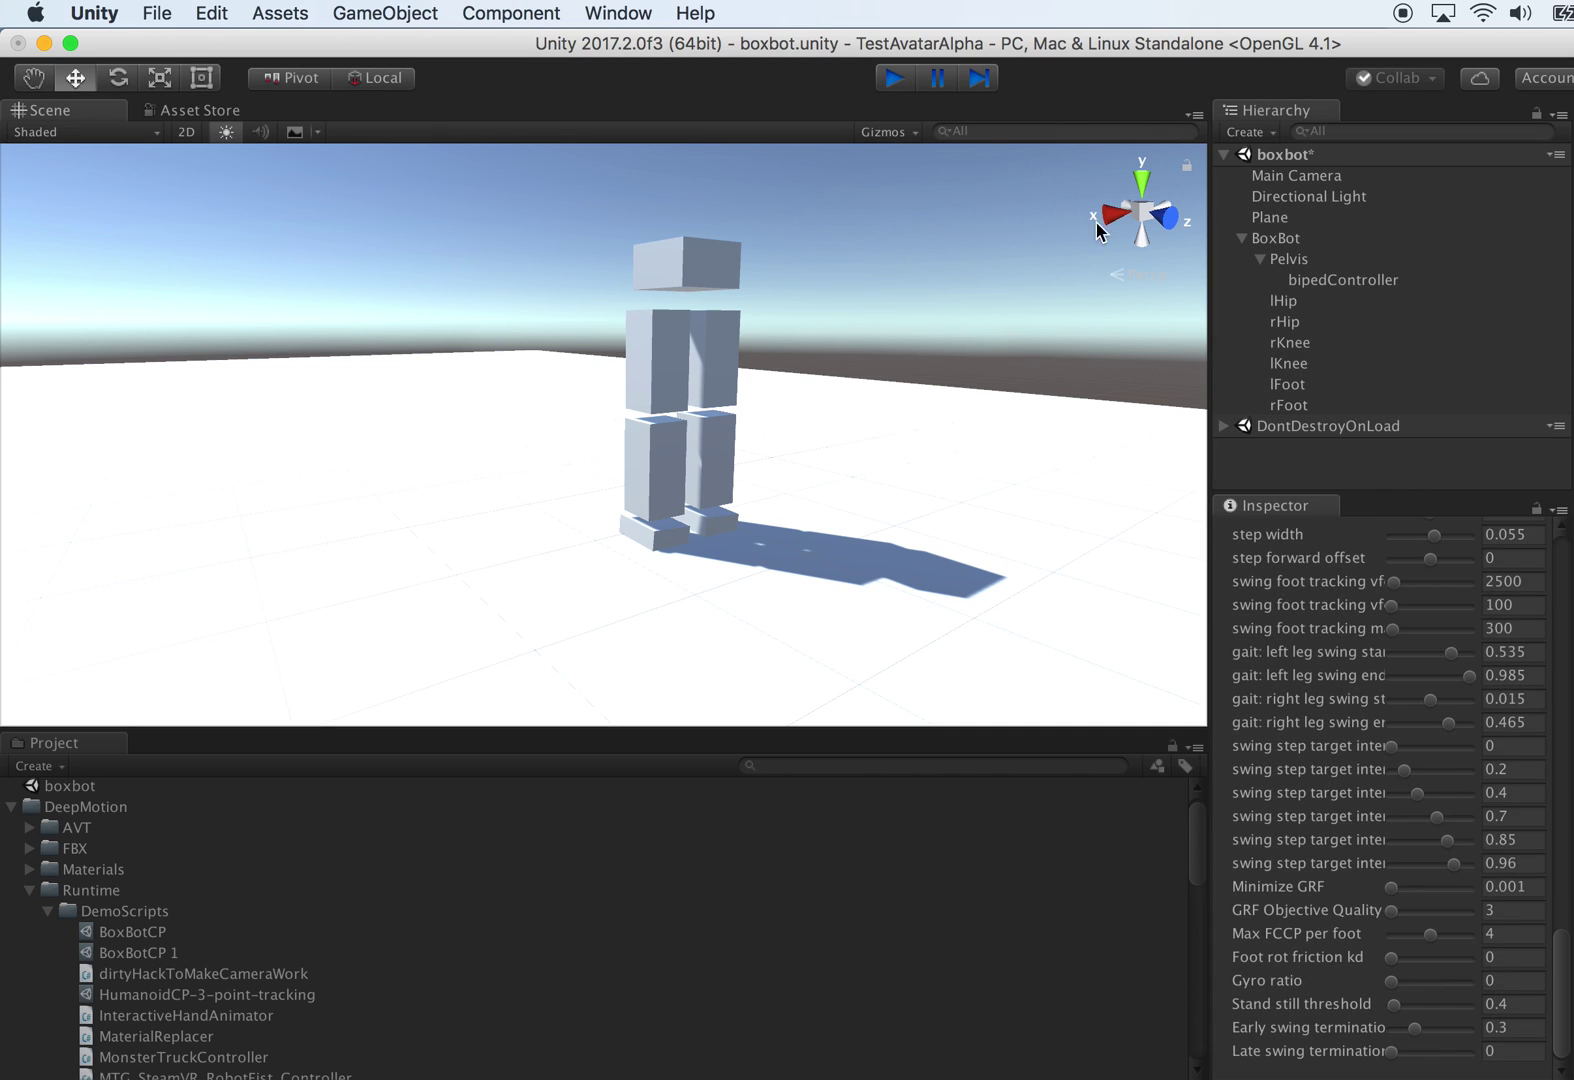
{"action": "key", "text": "super+p"}
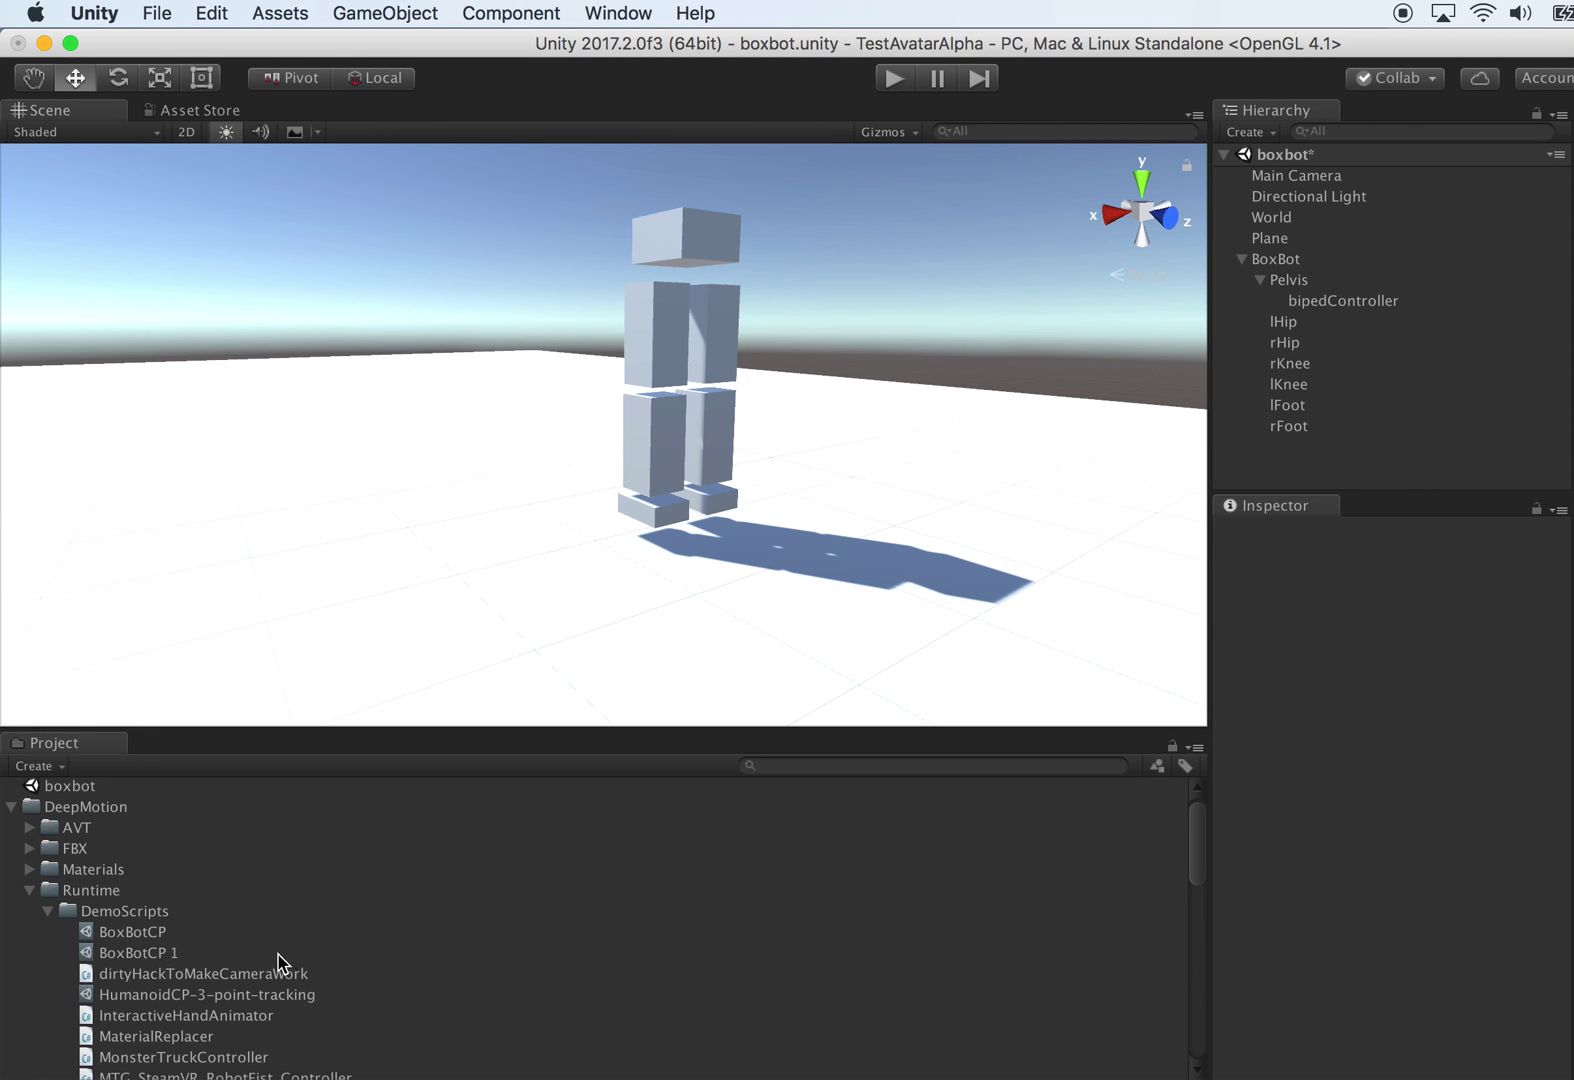
Step: Duplicate the HumanoidCP-3-point-tracking asset in DemoScripts and name the copy Box-control
{"action": "left_click", "coordinate": [306, 995]}
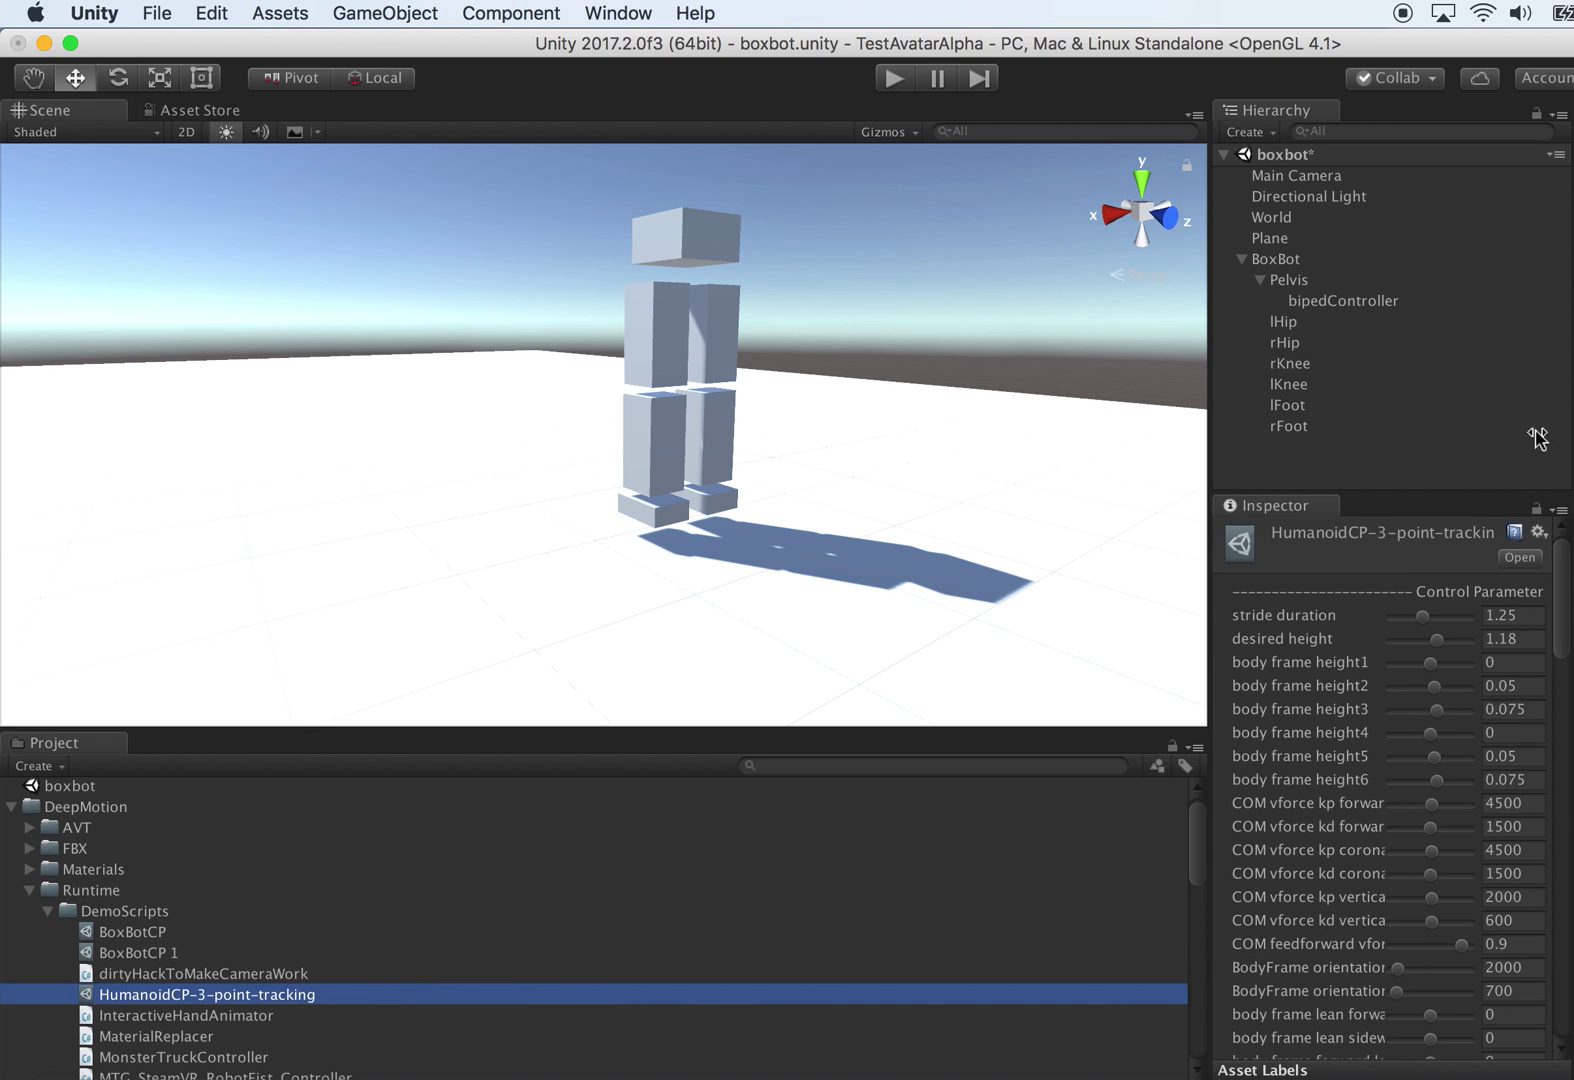
{"action": "left_click", "coordinate": [1374, 300]}
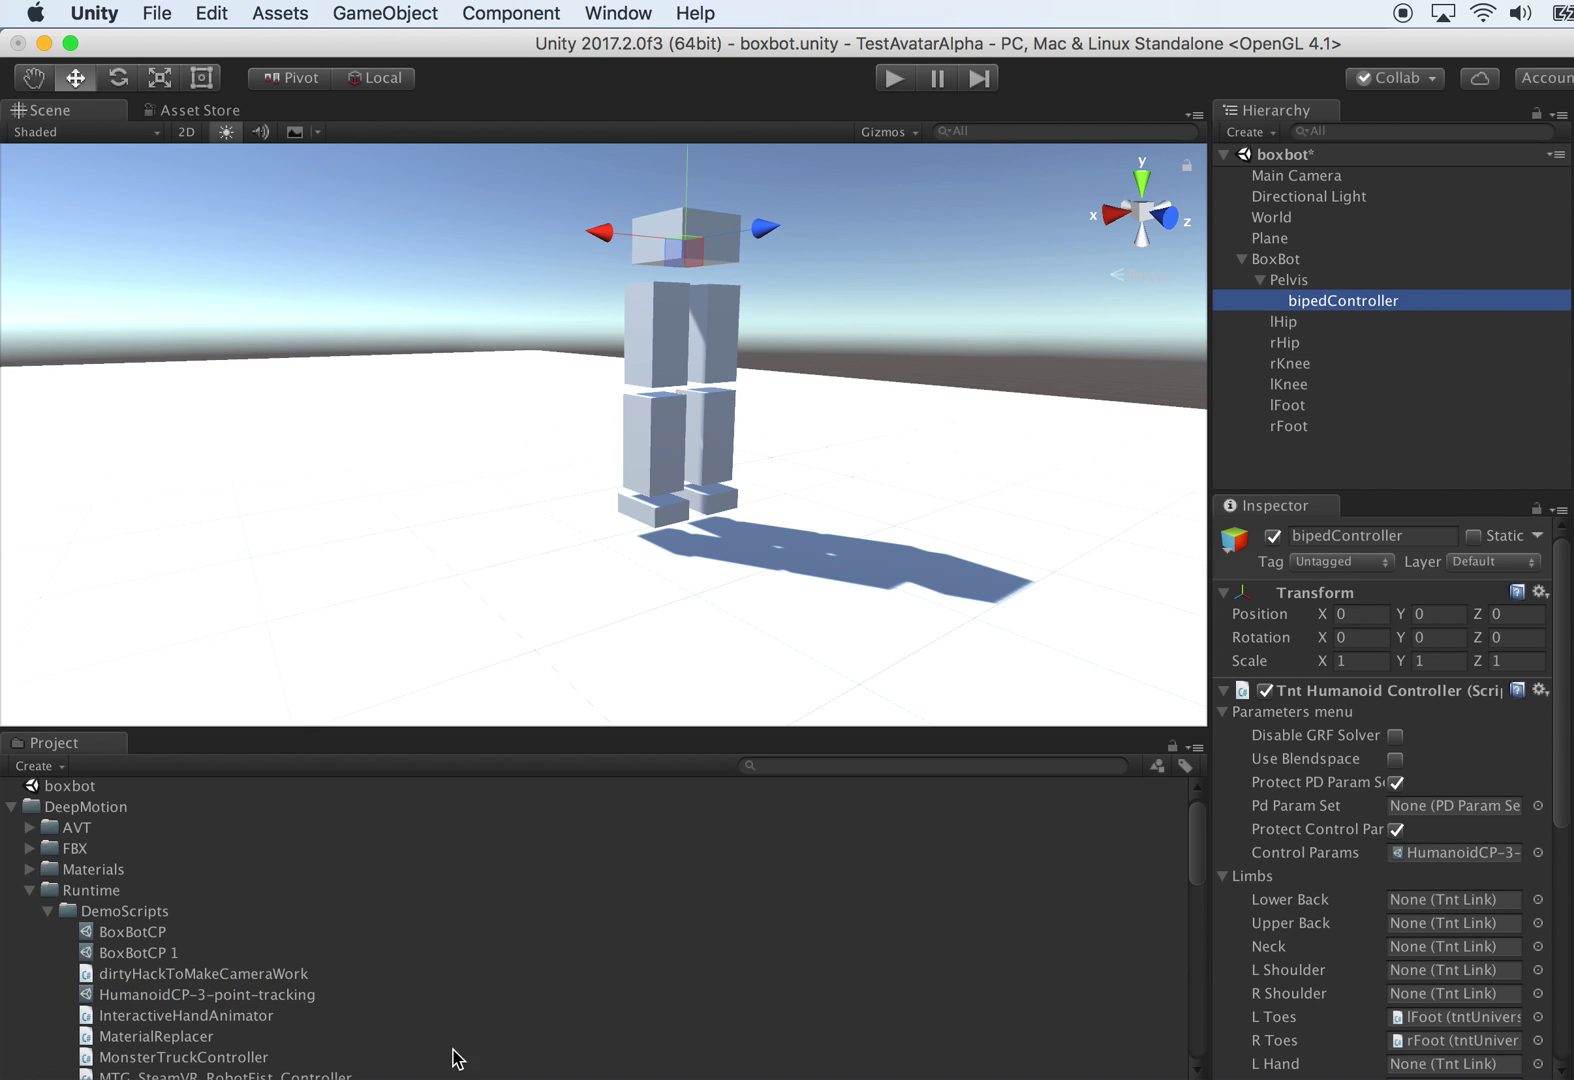
{"action": "left_click", "coordinate": [278, 998]}
{"action": "key", "text": "super+d"}
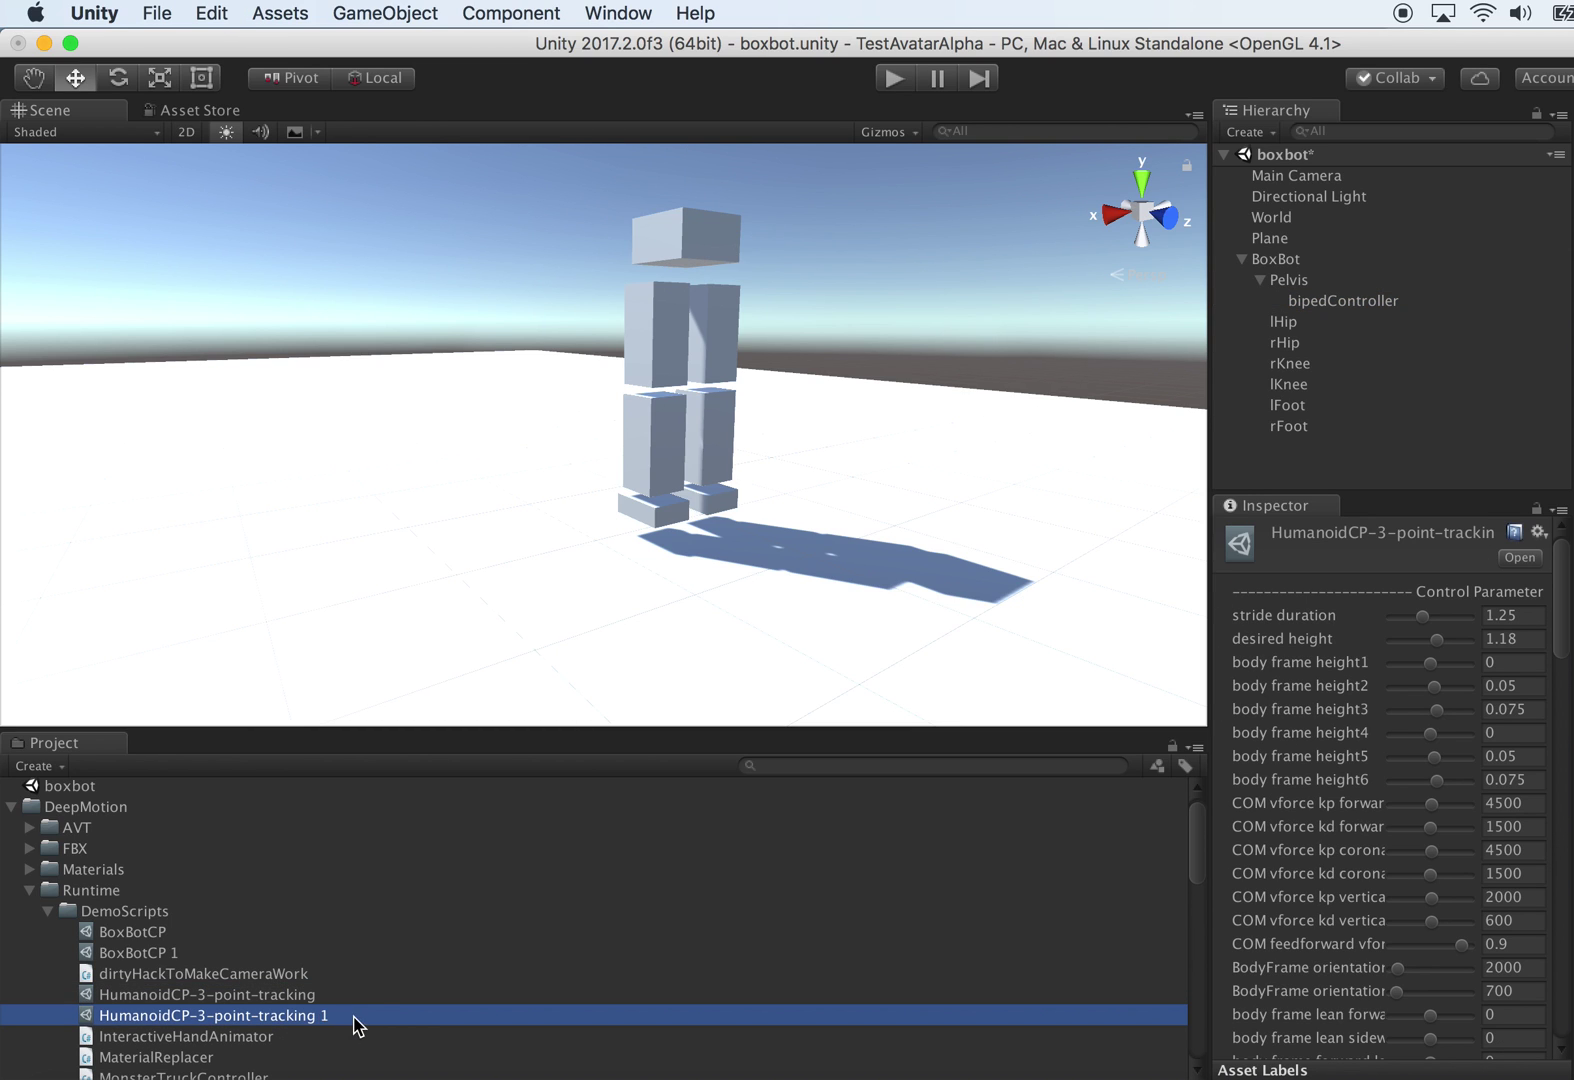
{"action": "key", "text": "Return"}
{"action": "type", "text": "Box-control"}
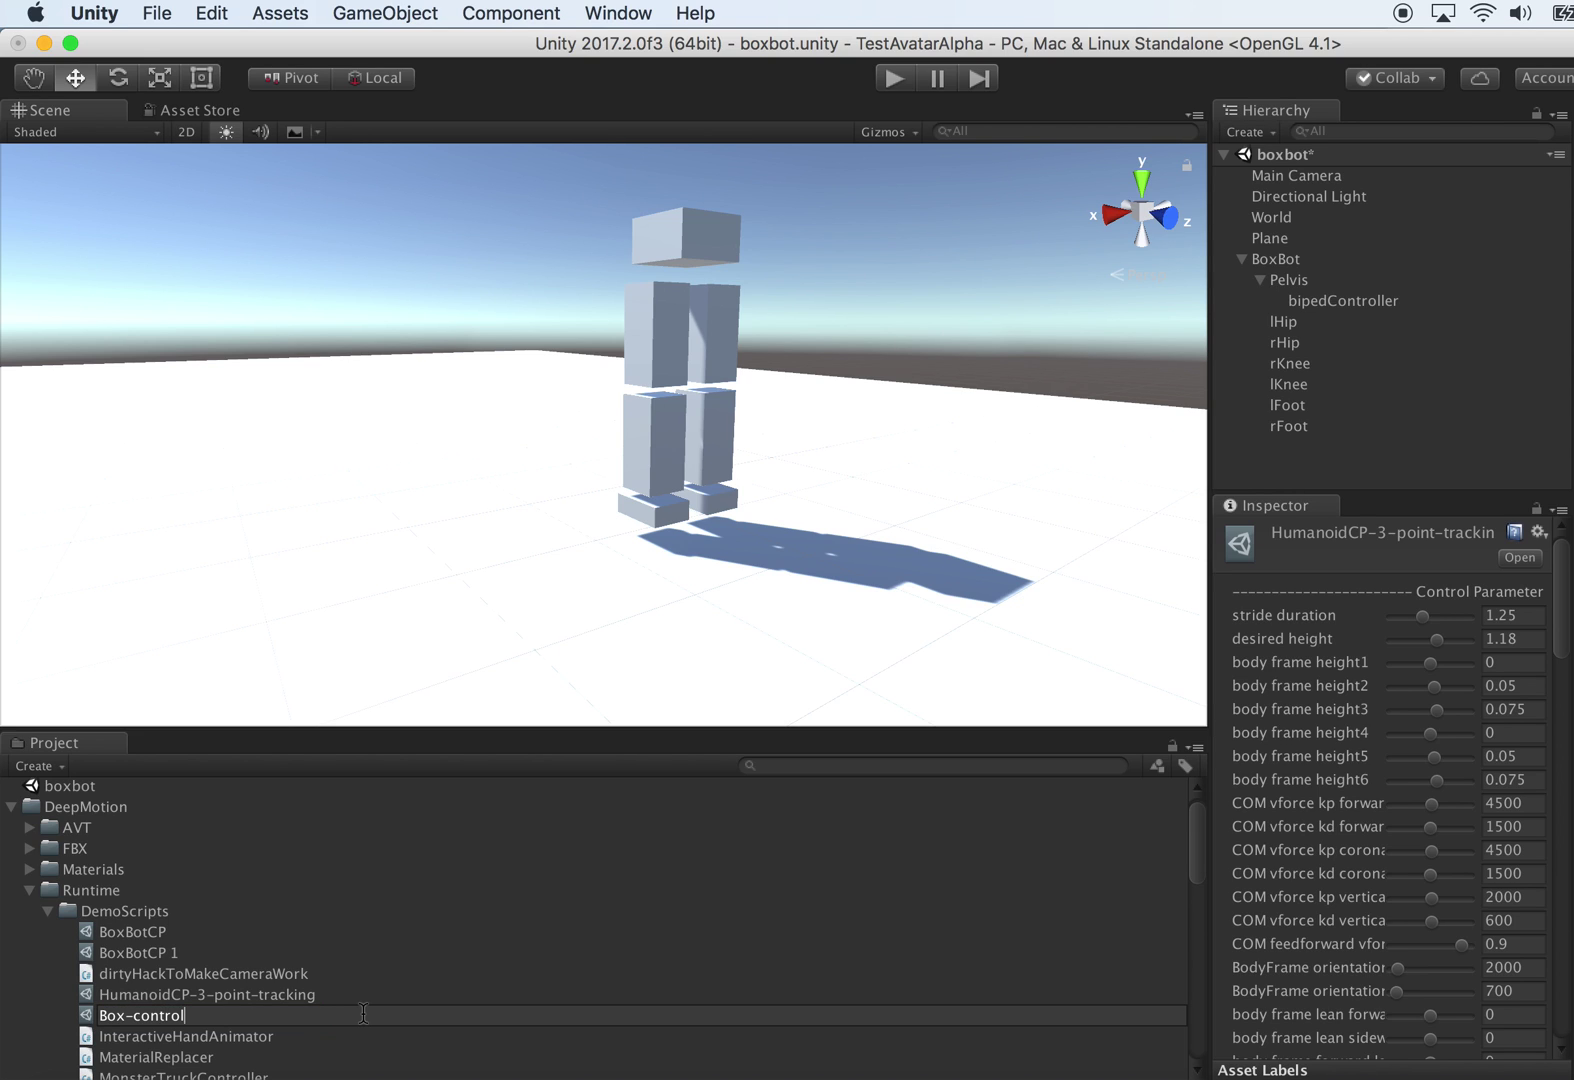
{"action": "key", "text": "Return"}
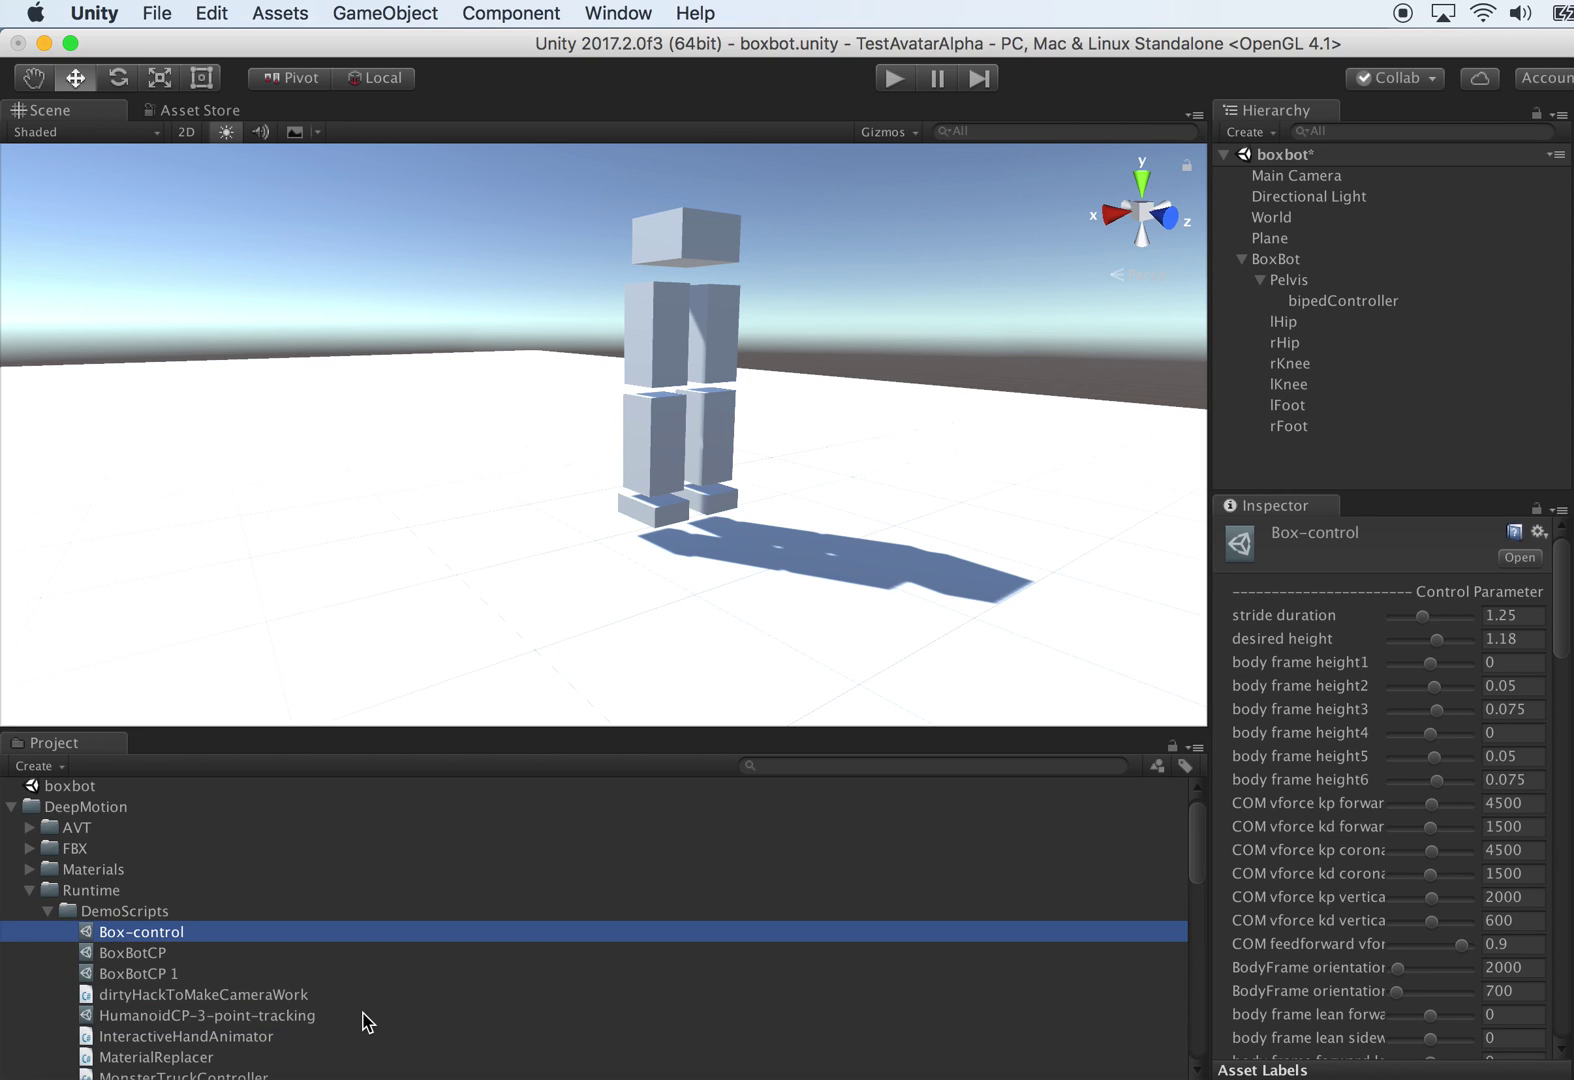
Step: Assign Box-control as bipedController's Control Params and set the asset's Gyro ratio to 0
{"action": "left_click", "coordinate": [1374, 303]}
{"action": "left_click_drag", "start_coordinate": [170, 932], "coordinate": [1441, 755]}
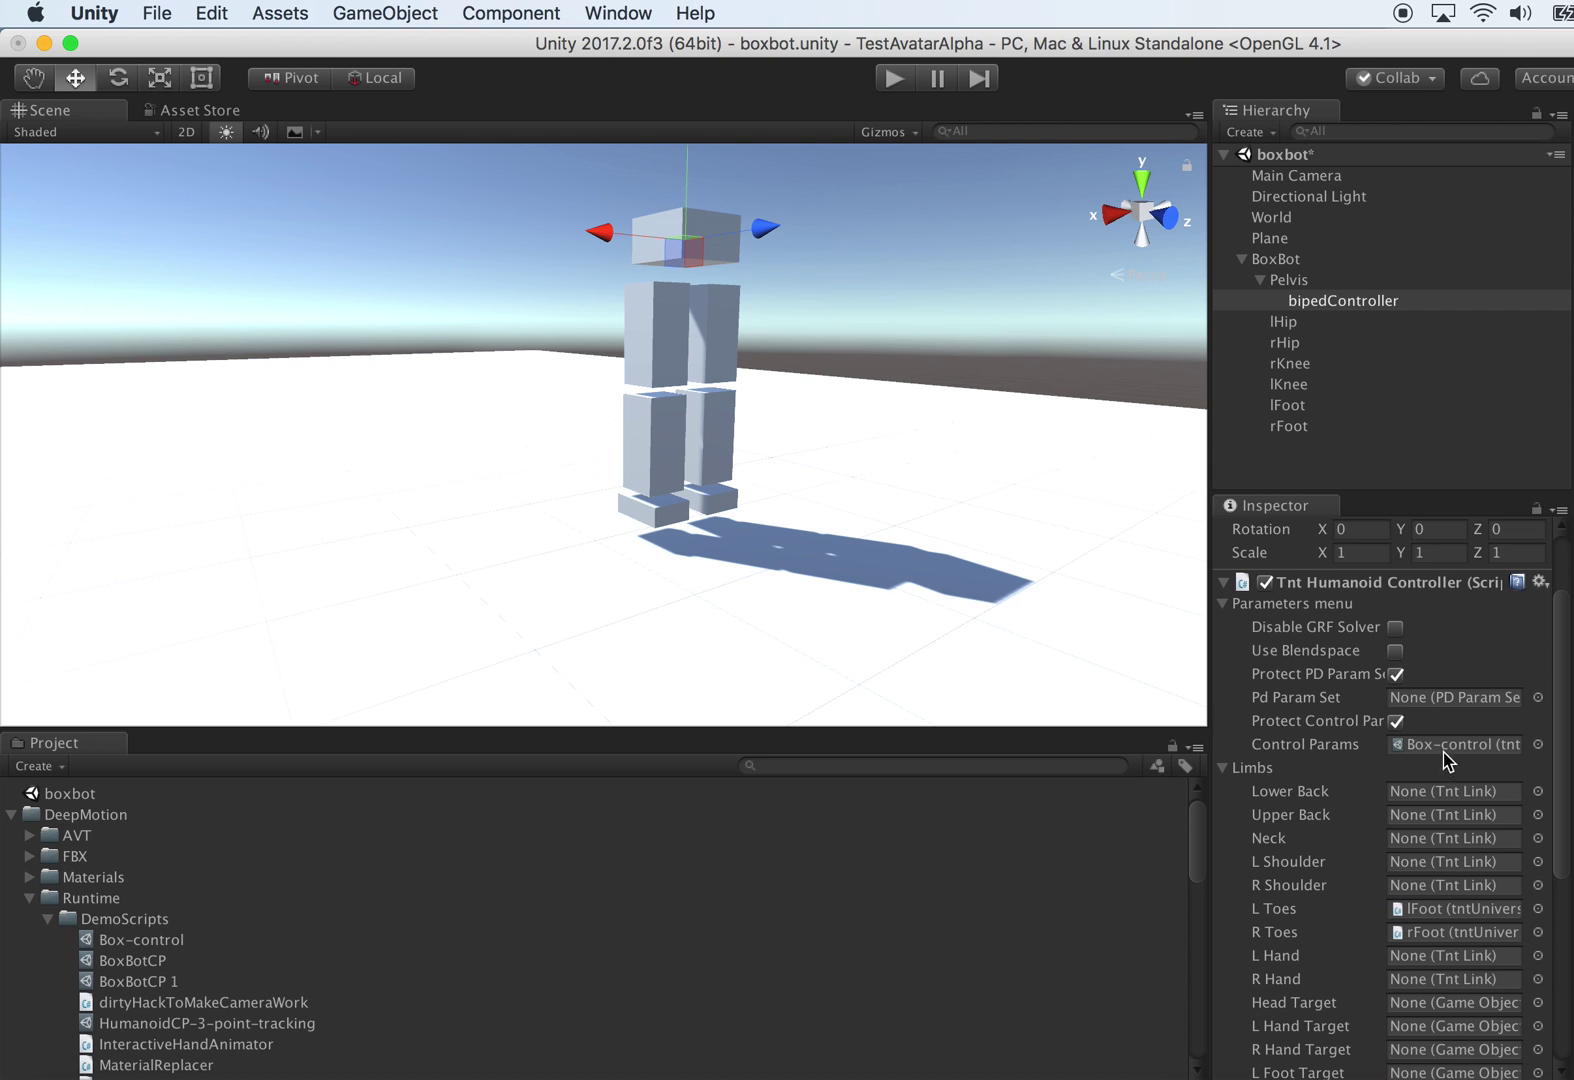
{"action": "left_click", "coordinate": [158, 942]}
{"action": "scroll", "coordinate": [1472, 680], "scroll_direction": "down", "scroll_amount": 10}
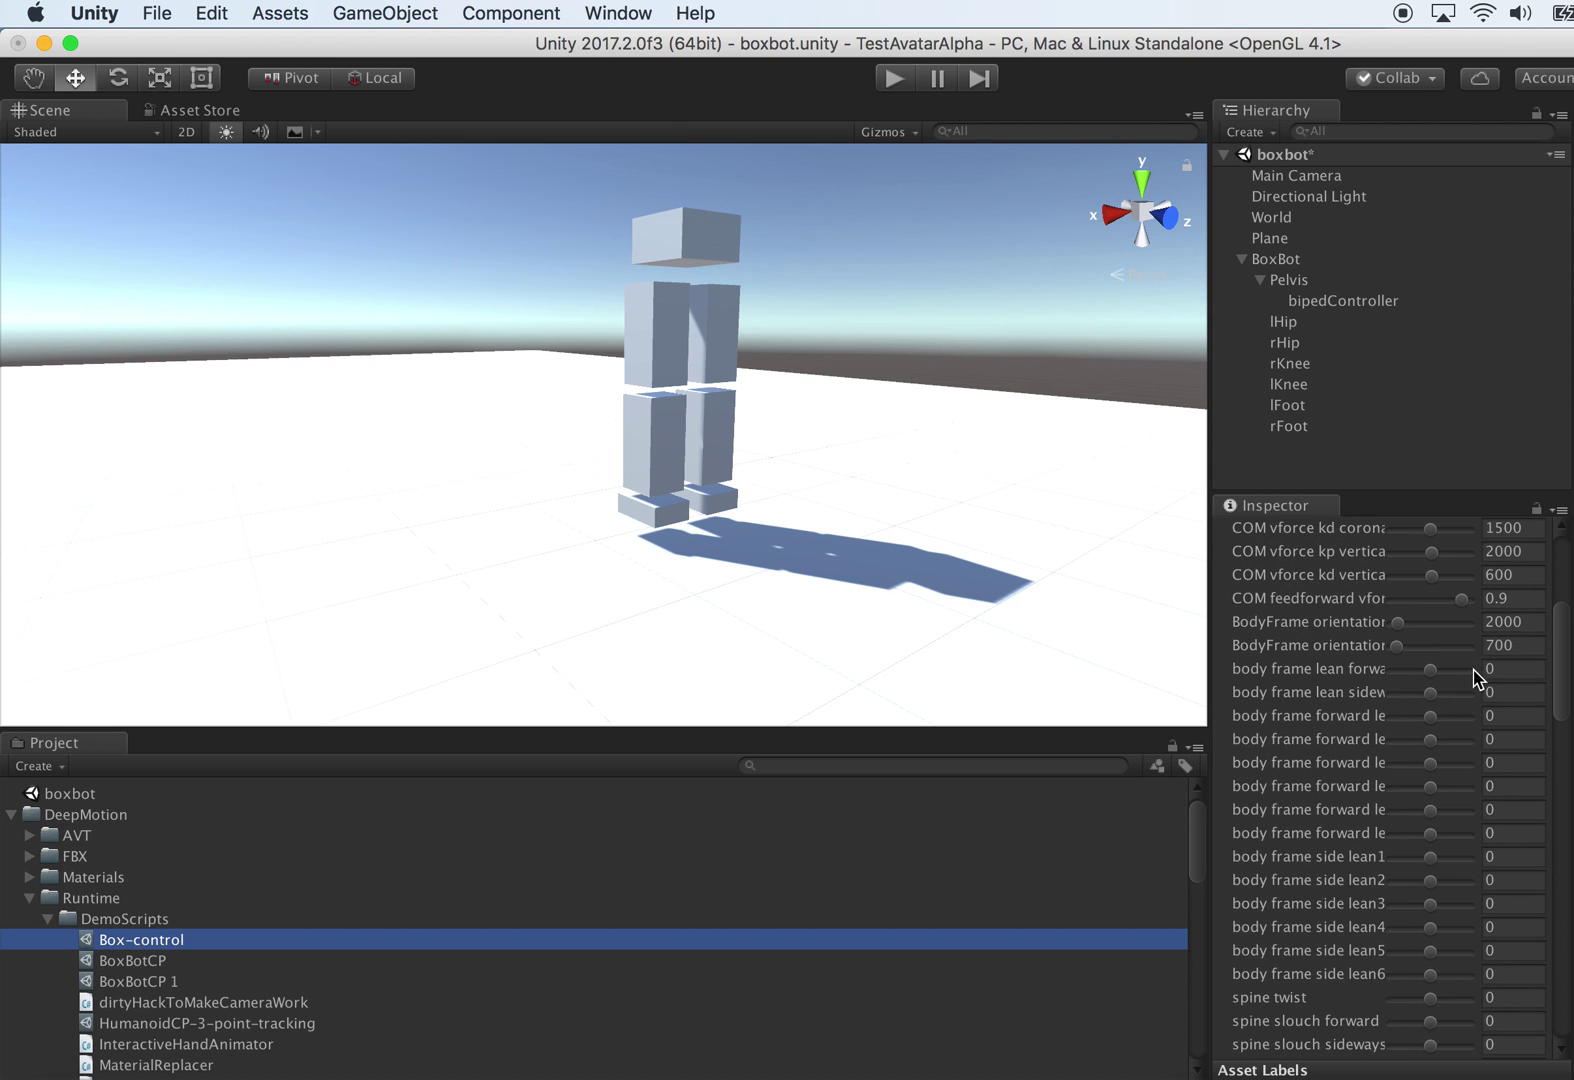
{"action": "scroll", "coordinate": [1465, 712], "scroll_direction": "down", "scroll_amount": 15}
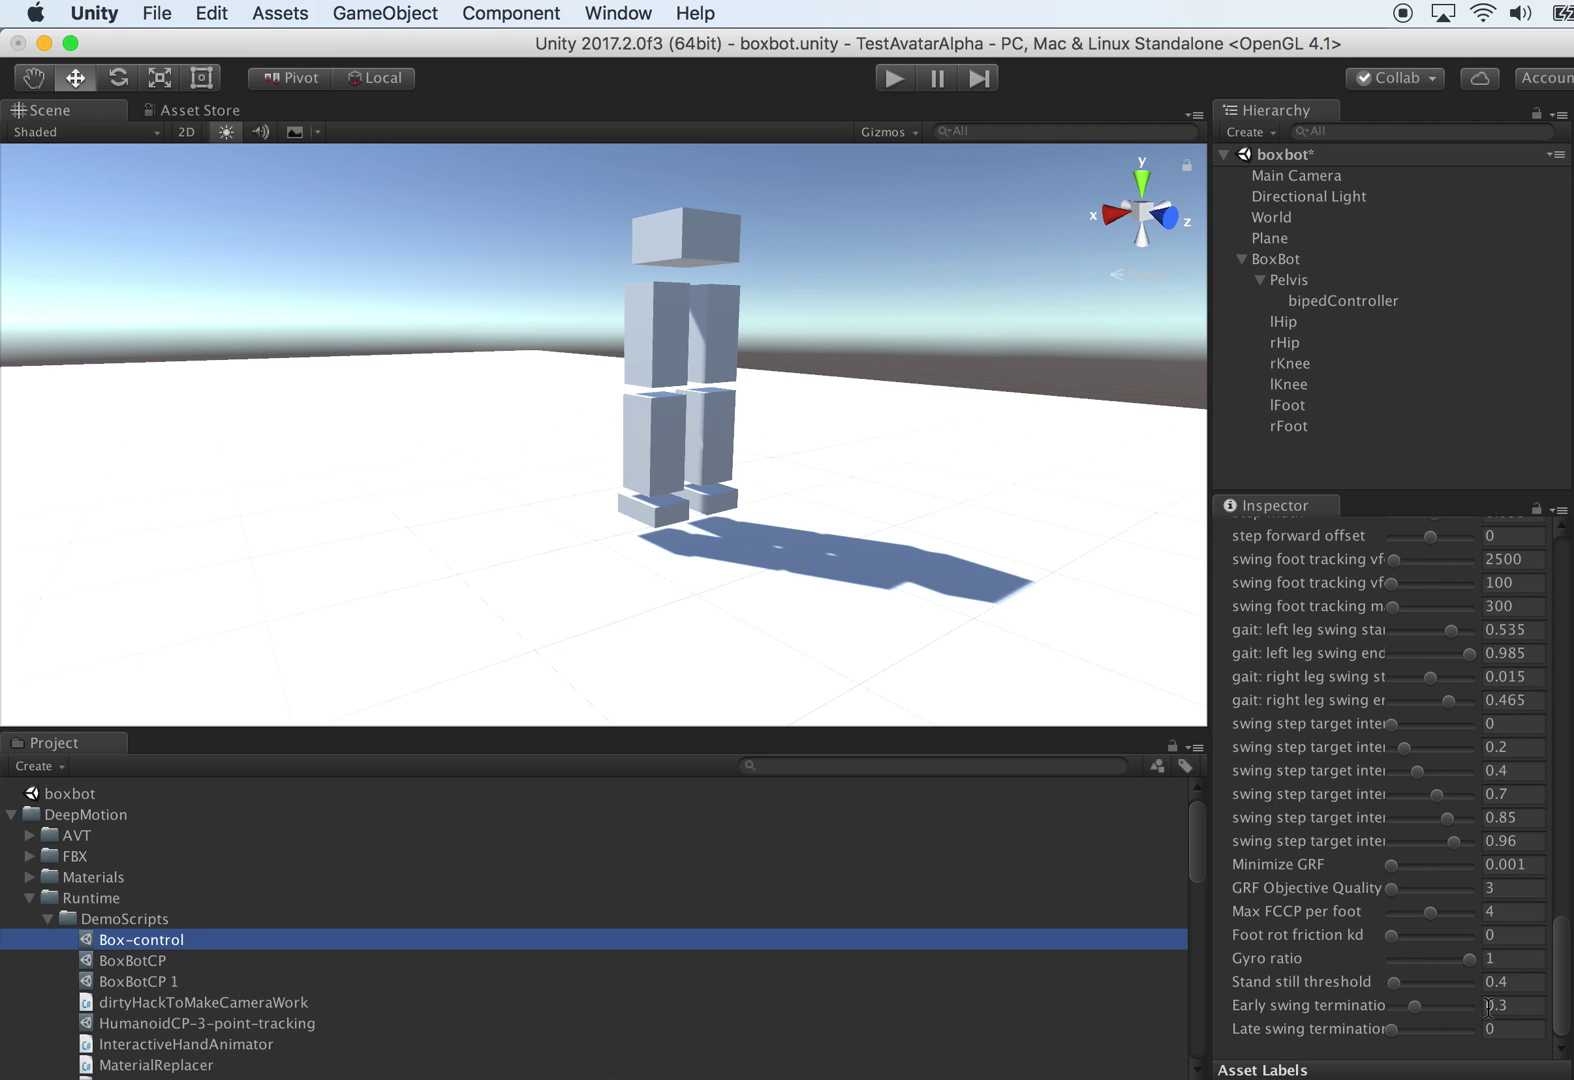
{"action": "left_click_drag", "start_coordinate": [1469, 962], "coordinate": [1388, 966]}
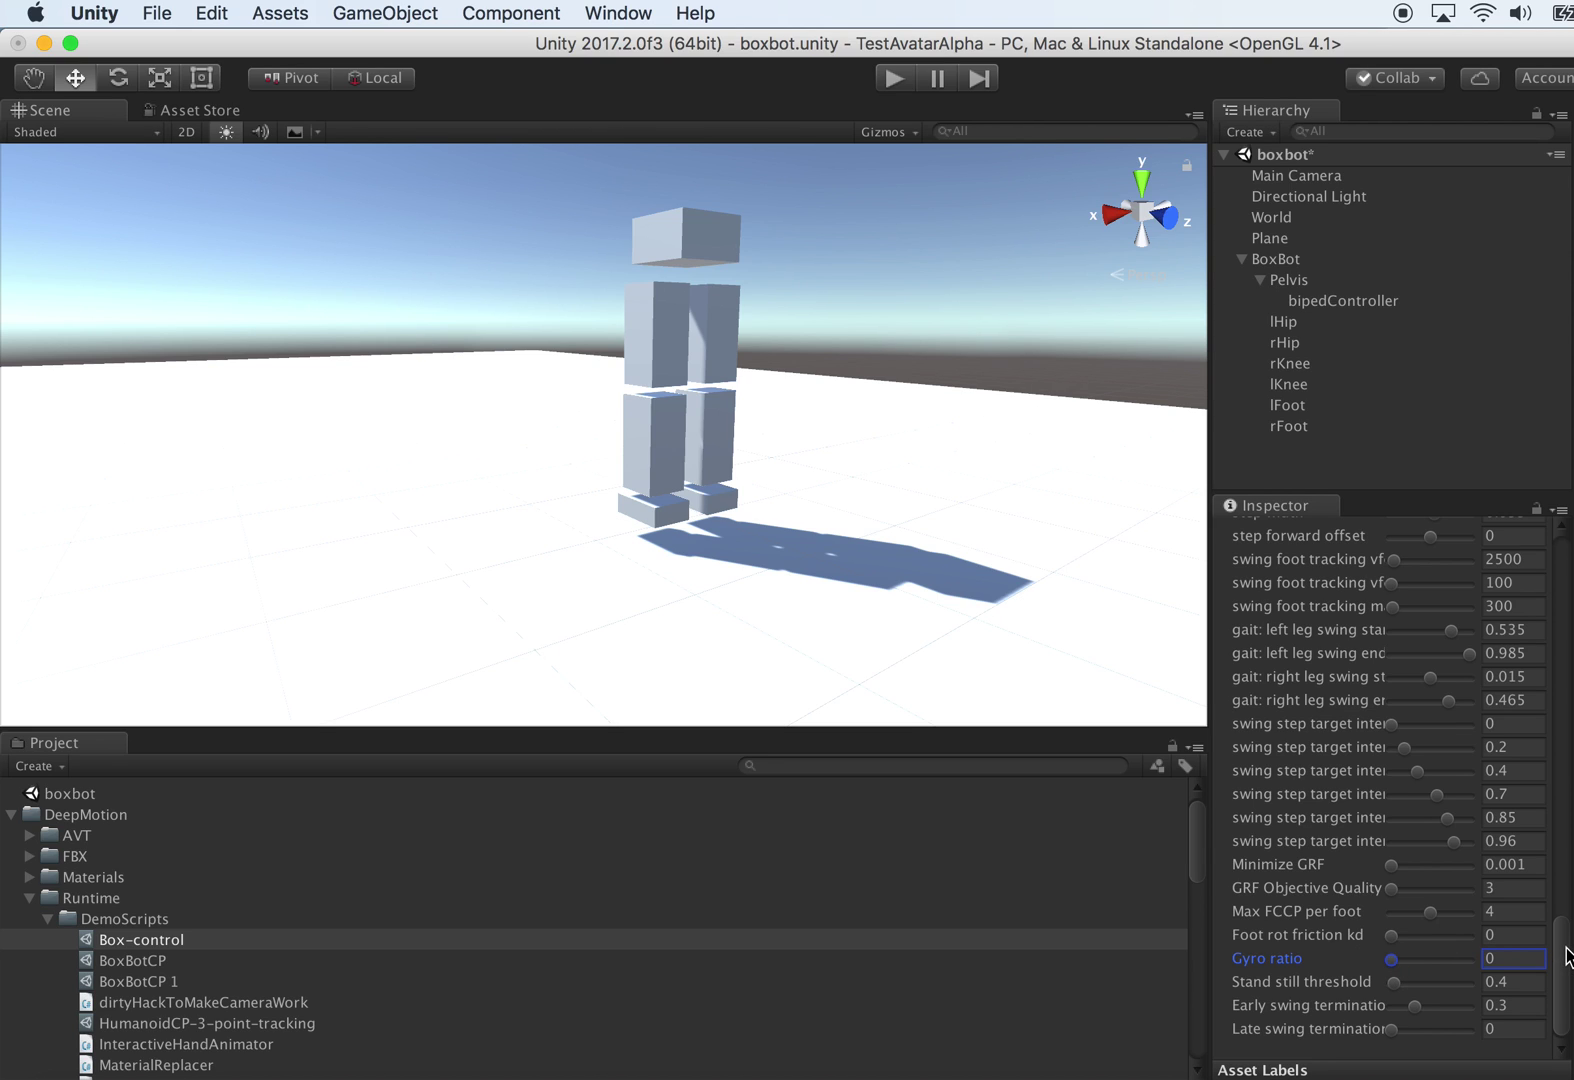
Step: Run the simulation with the Box-control parameters to test BoxBot's balance, and stop it
{"action": "mouse_move", "coordinate": [1567, 957]}
{"action": "left_mouse_down"}
{"action": "mouse_move", "coordinate": [1567, 920]}
{"action": "mouse_move", "coordinate": [1569, 992]}
{"action": "mouse_move", "coordinate": [1567, 600]}
{"action": "mouse_move", "coordinate": [1570, 963]}
{"action": "left_mouse_up"}
{"action": "left_click", "coordinate": [892, 80]}
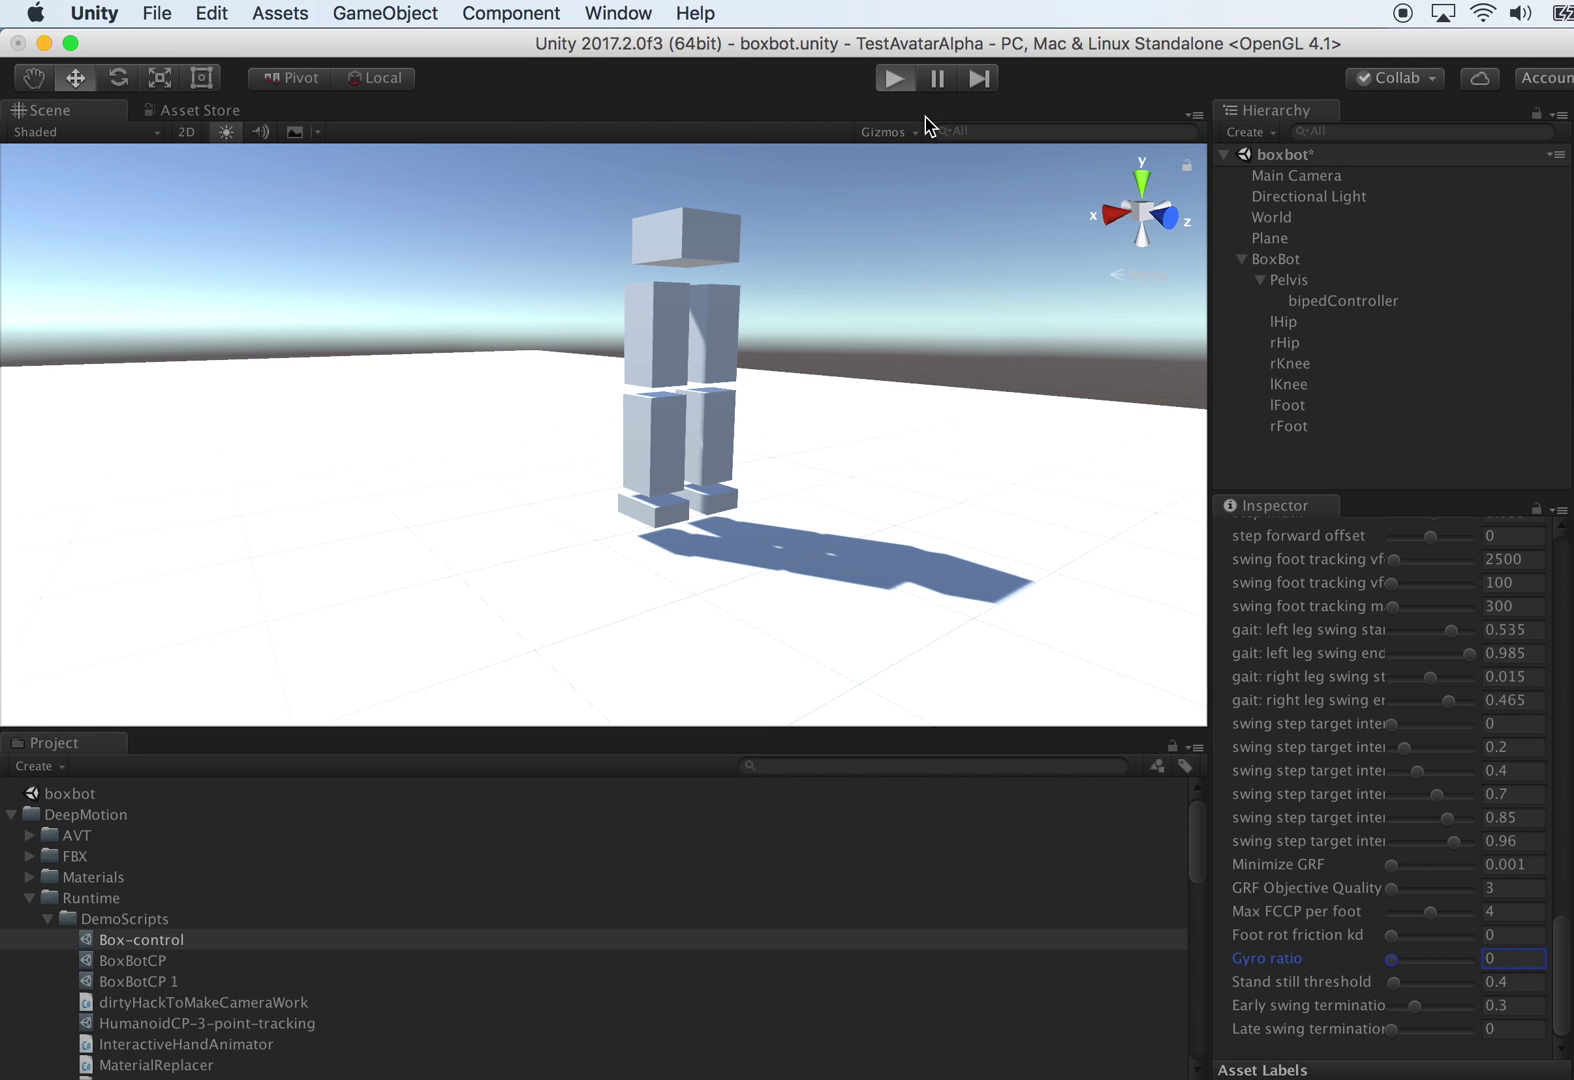
{"action": "left_click", "coordinate": [894, 80]}
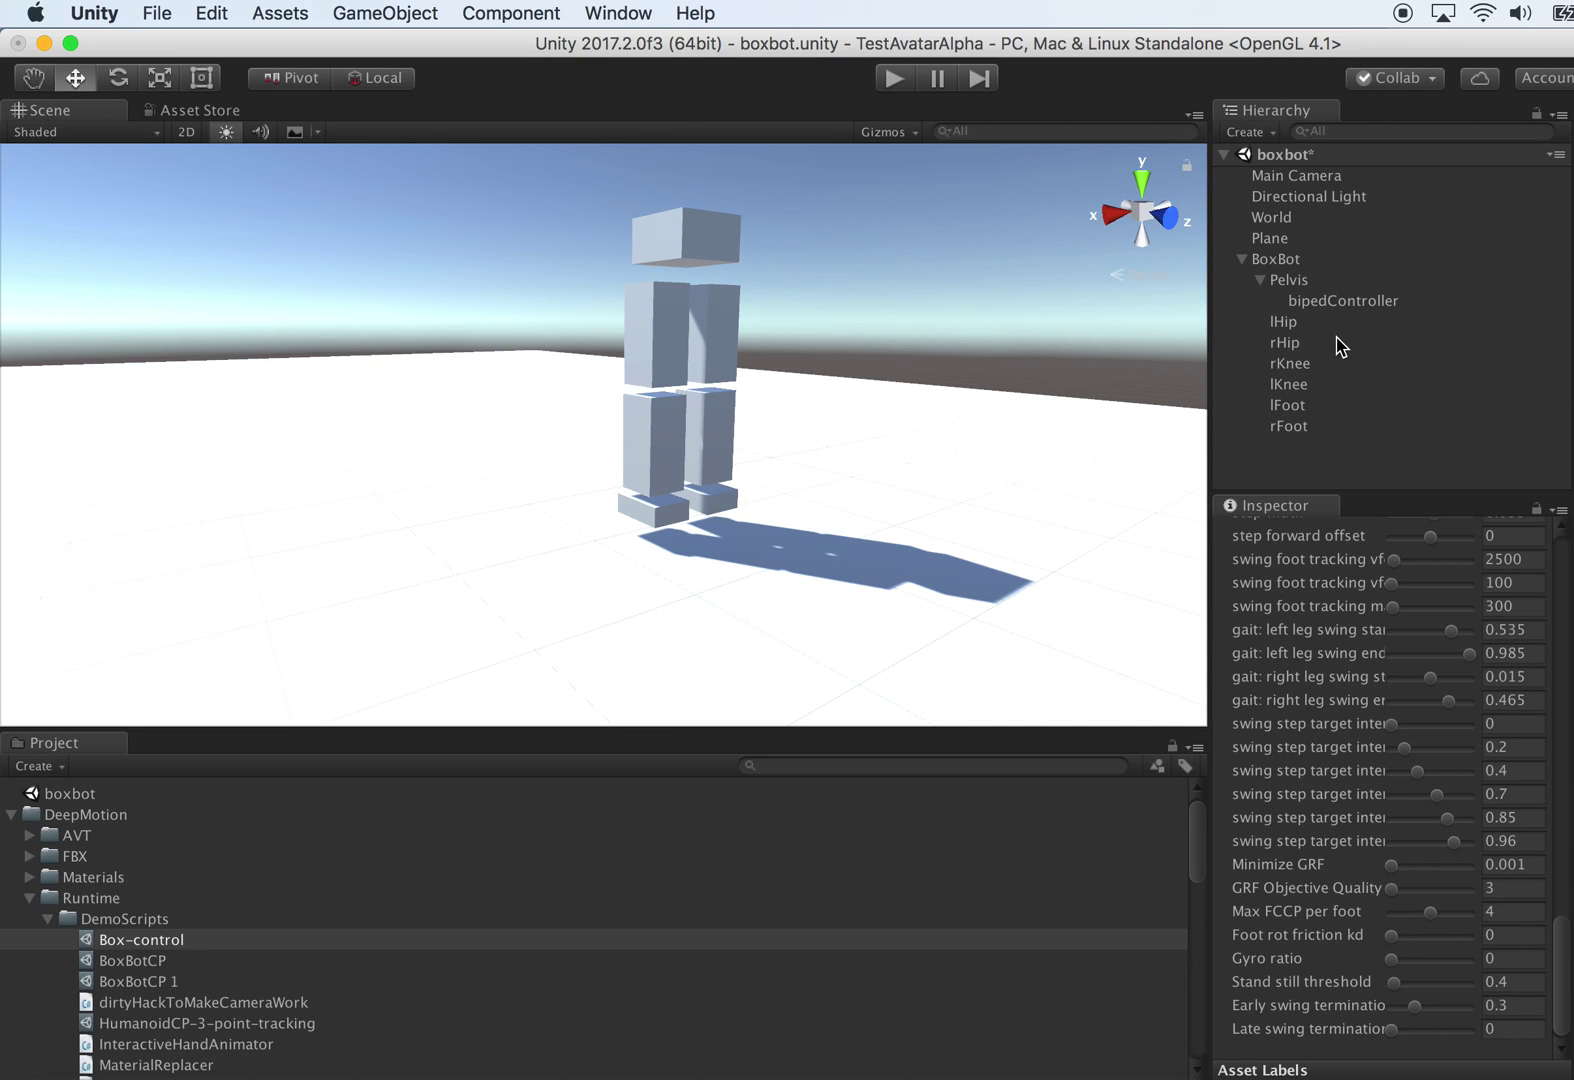
Step: Enable Is Kinematic on the Pelvis and move the Pelvis in a simulation run to test how the legs follow
{"action": "left_click", "coordinate": [1295, 282]}
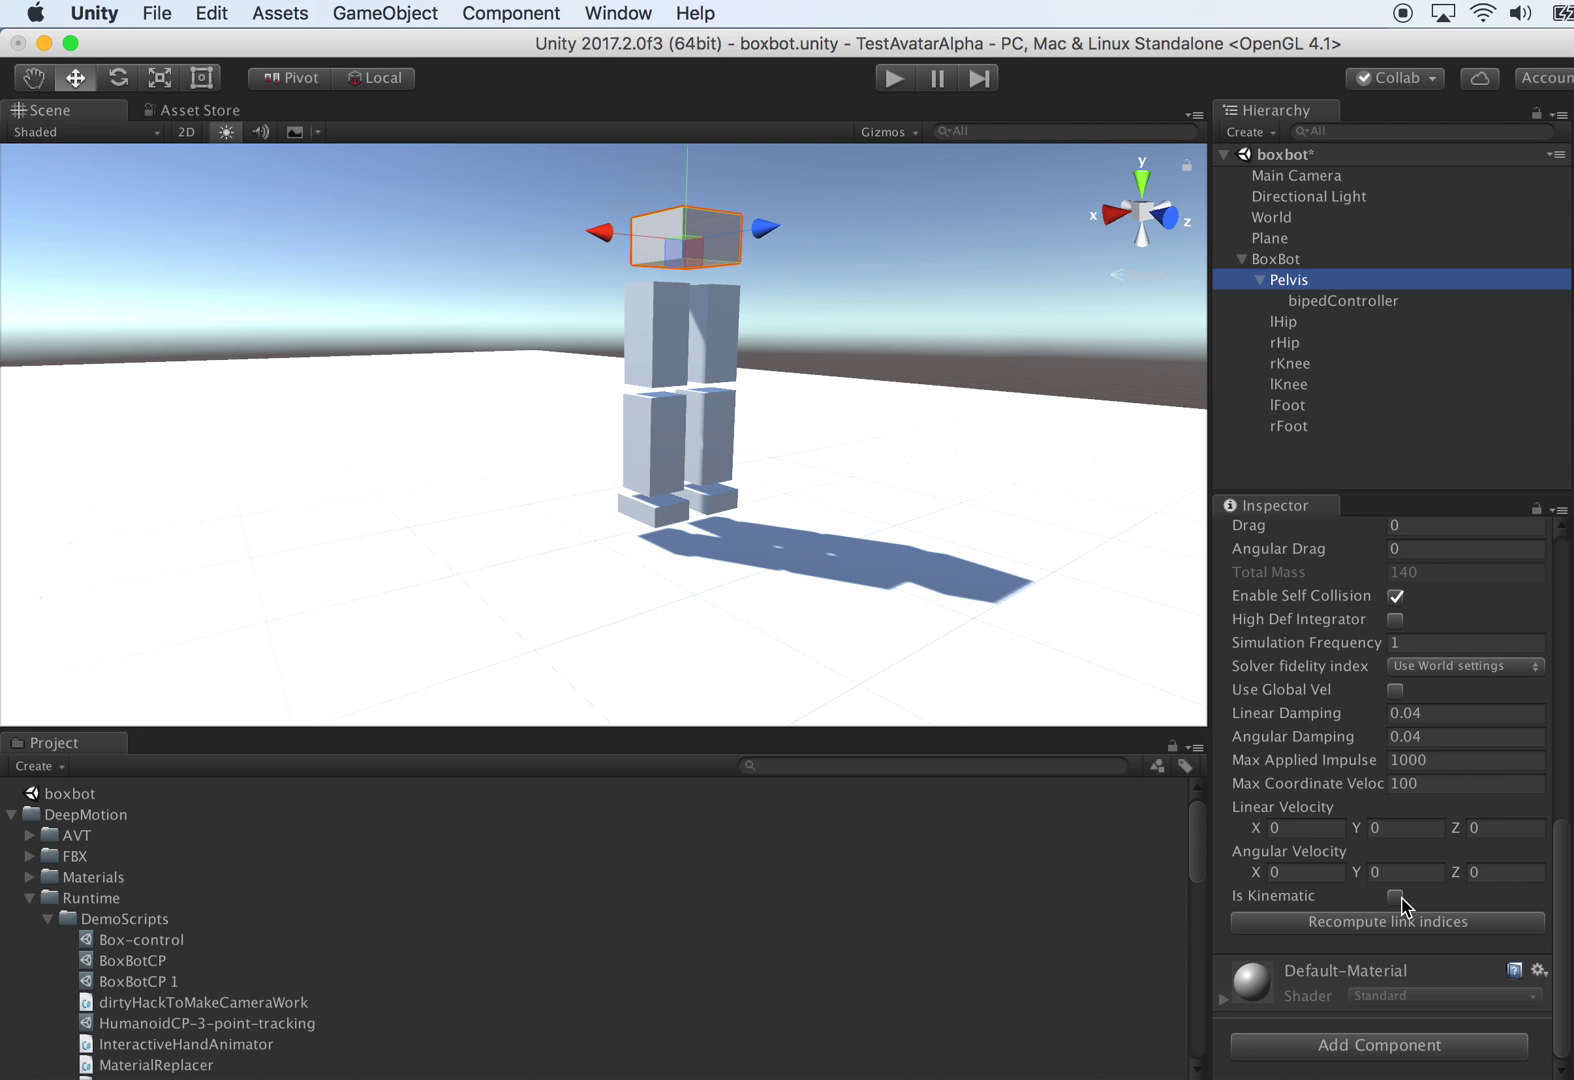
{"action": "left_click", "coordinate": [1397, 897]}
{"action": "left_click", "coordinate": [894, 78]}
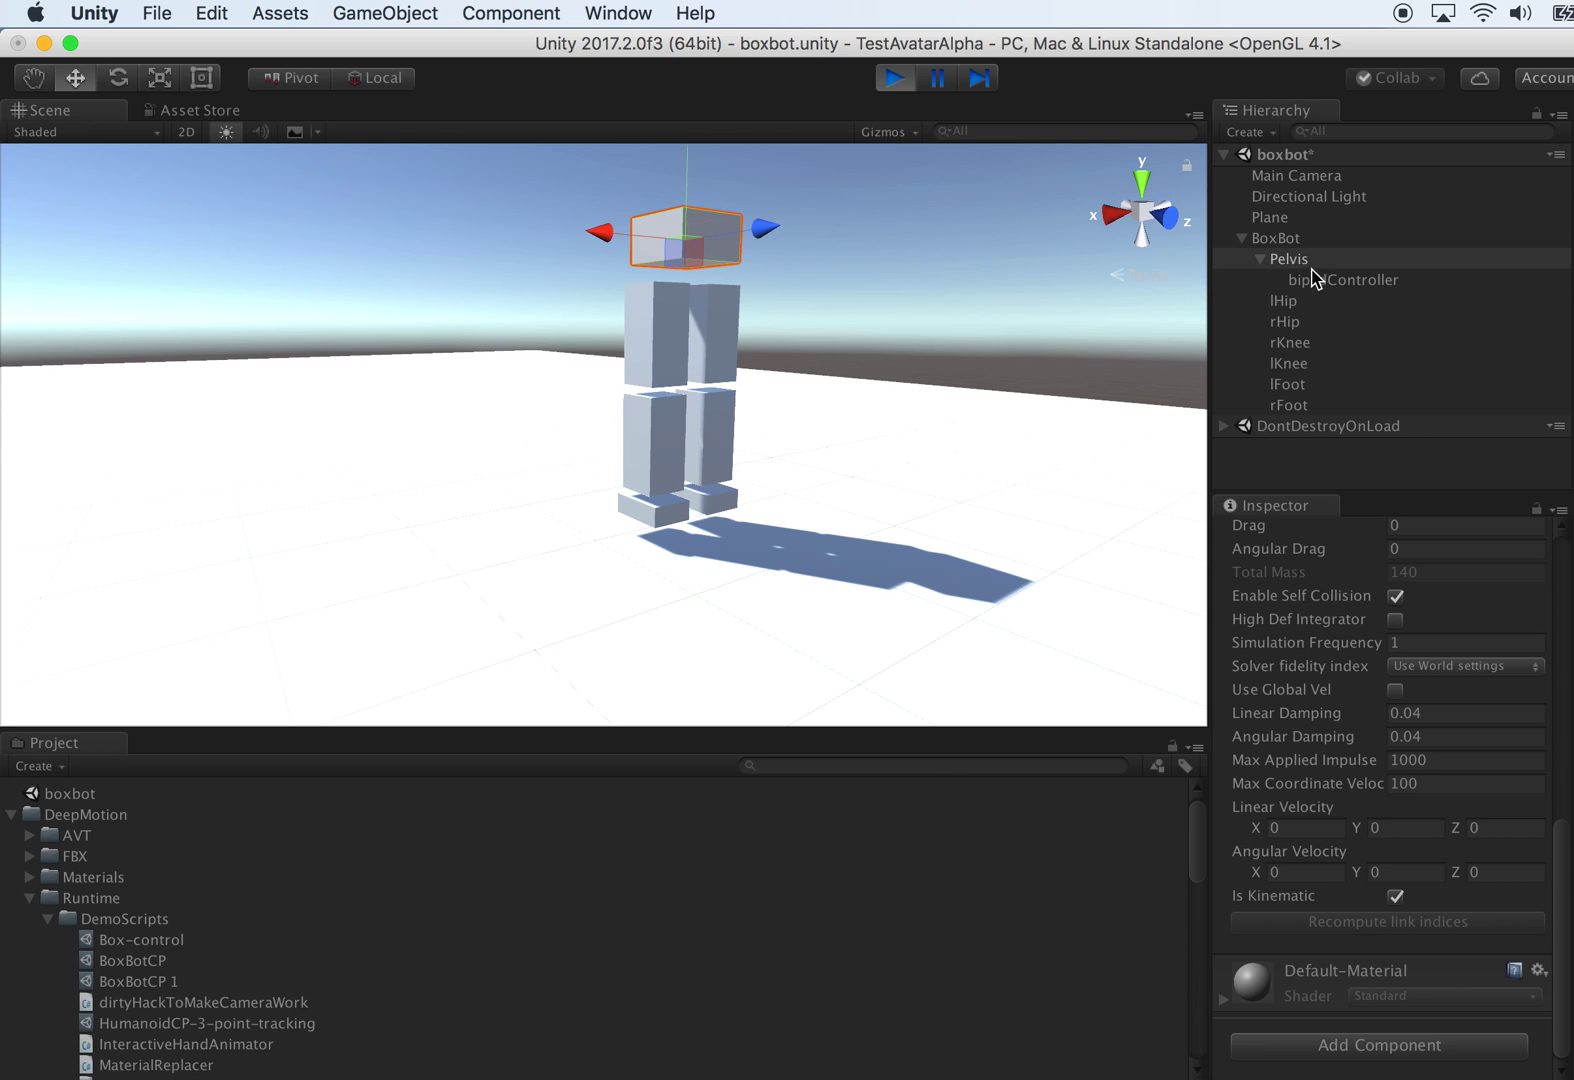
{"action": "scroll", "coordinate": [930, 298], "scroll_direction": "down", "scroll_amount": 2}
{"action": "left_click_drag", "start_coordinate": [667, 162], "coordinate": [710, 155]}
{"action": "left_click", "coordinate": [895, 77]}
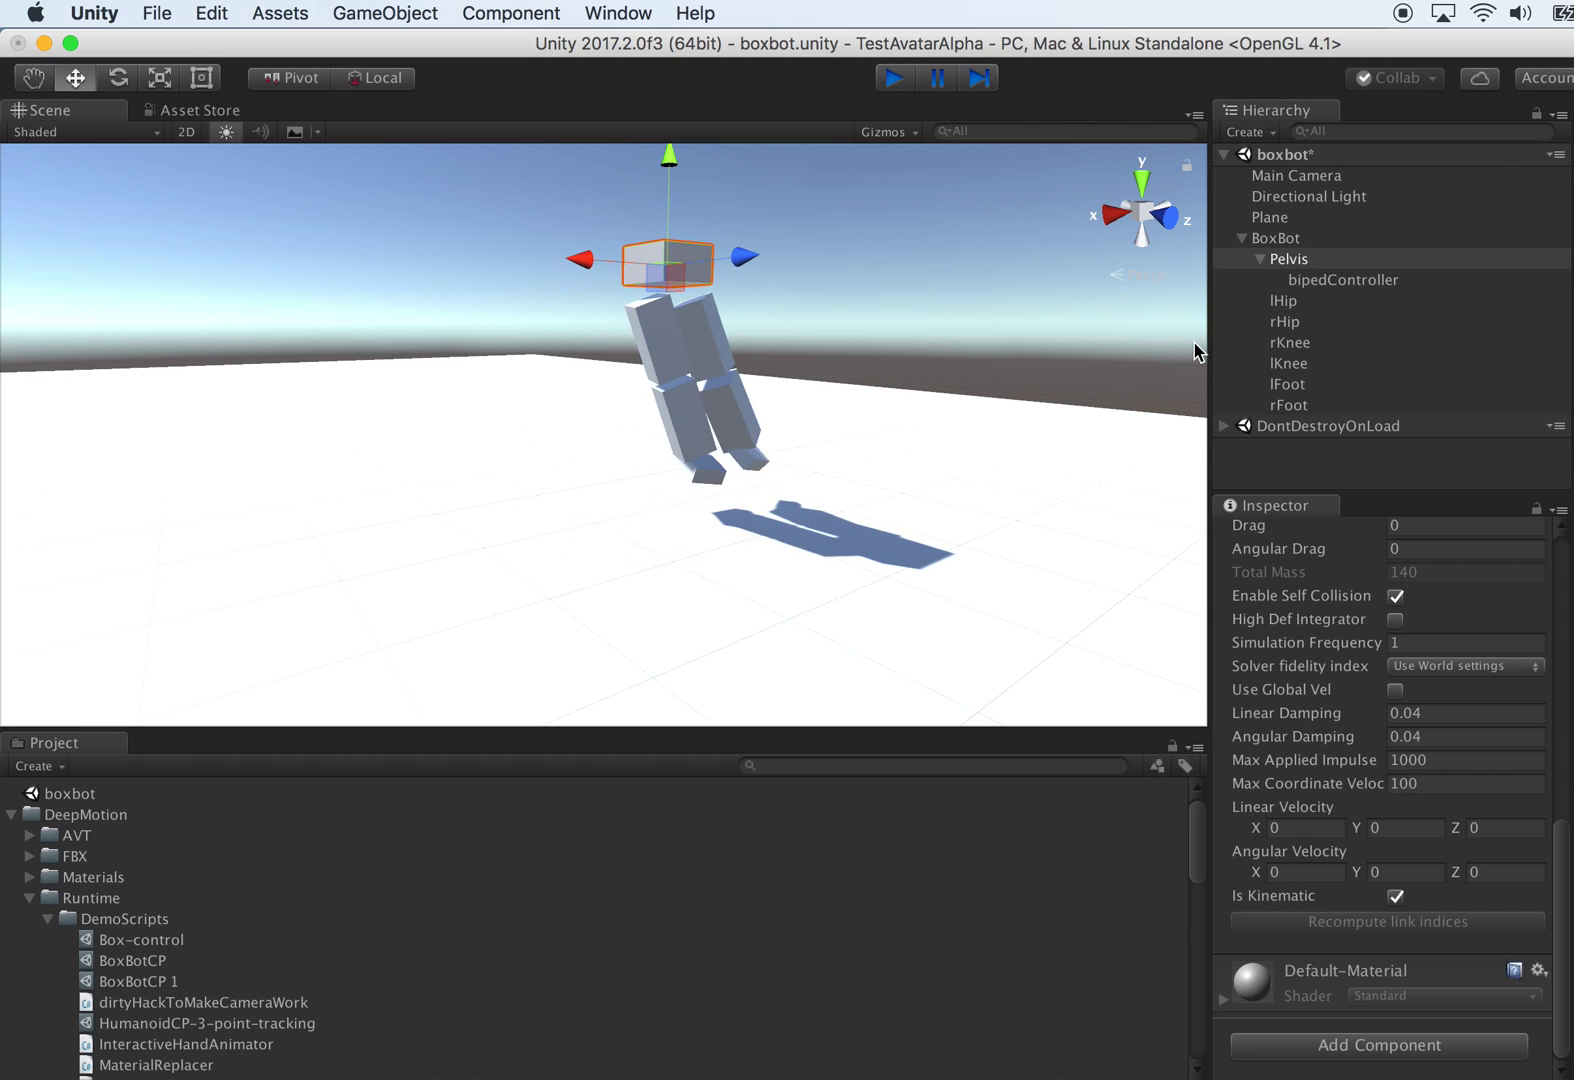
Step: In the controller pose tracking settings of lHip and rHip, set Kp to 250 and Kd to 25
{"action": "left_click_drag", "start_coordinate": [1400, 490], "coordinate": [1400, 546]}
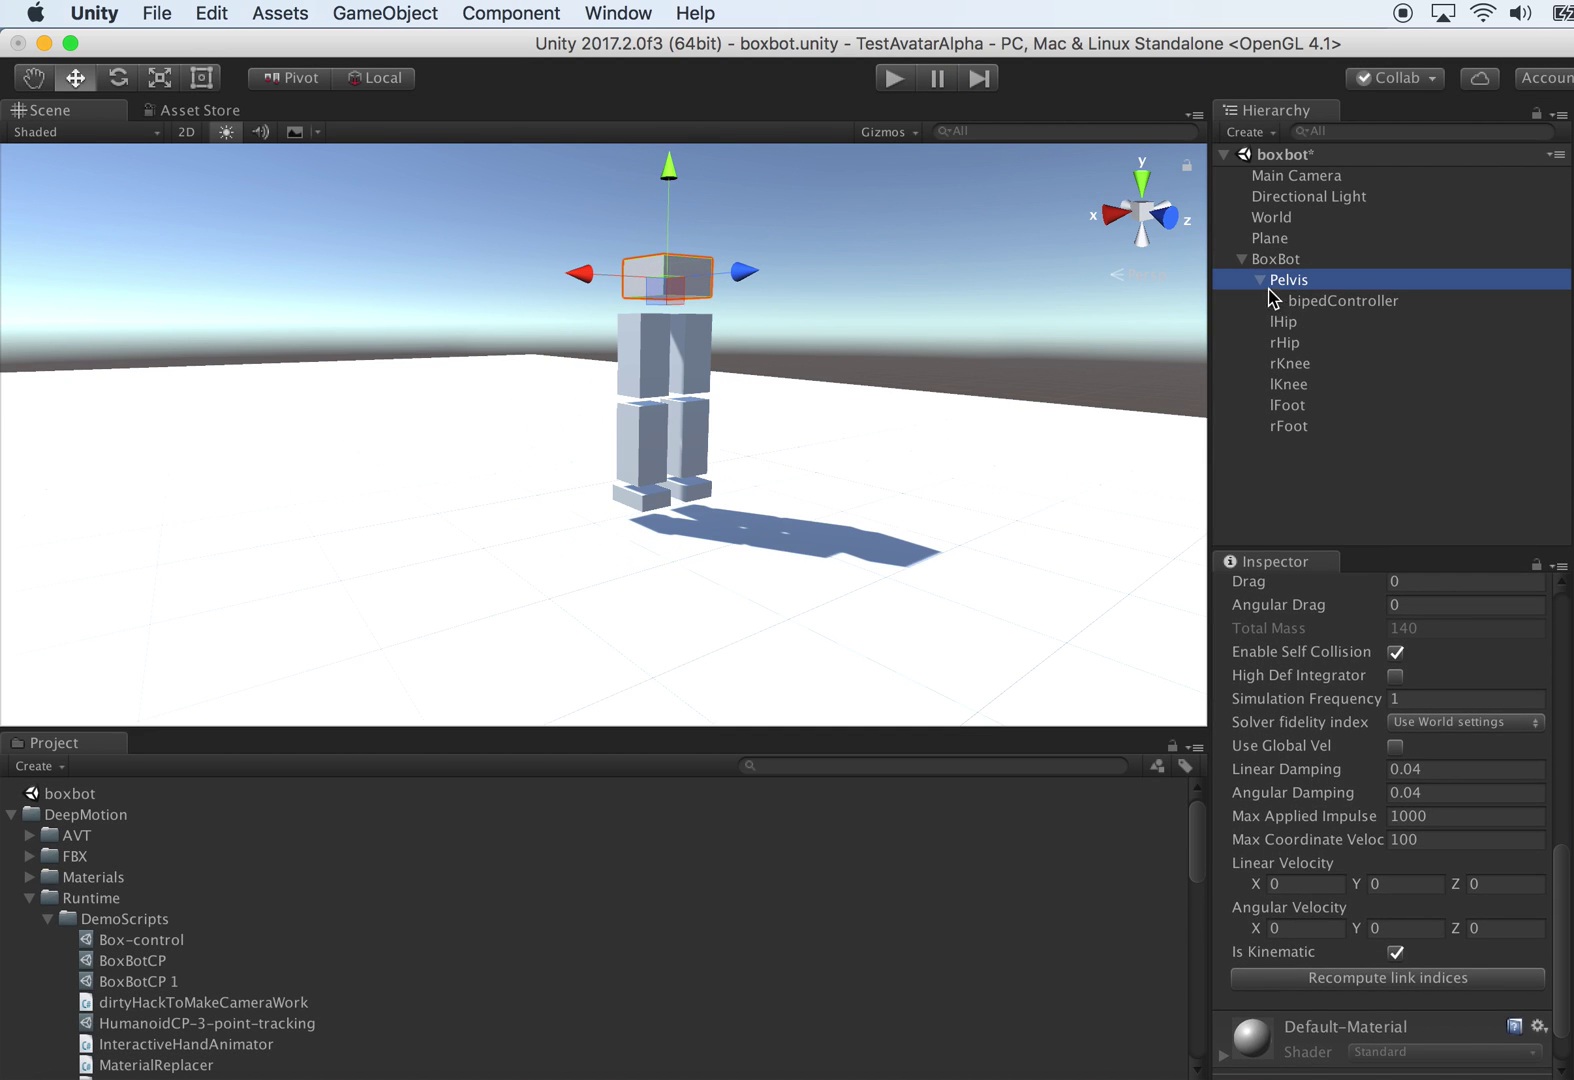
{"action": "left_click", "coordinate": [1260, 280]}
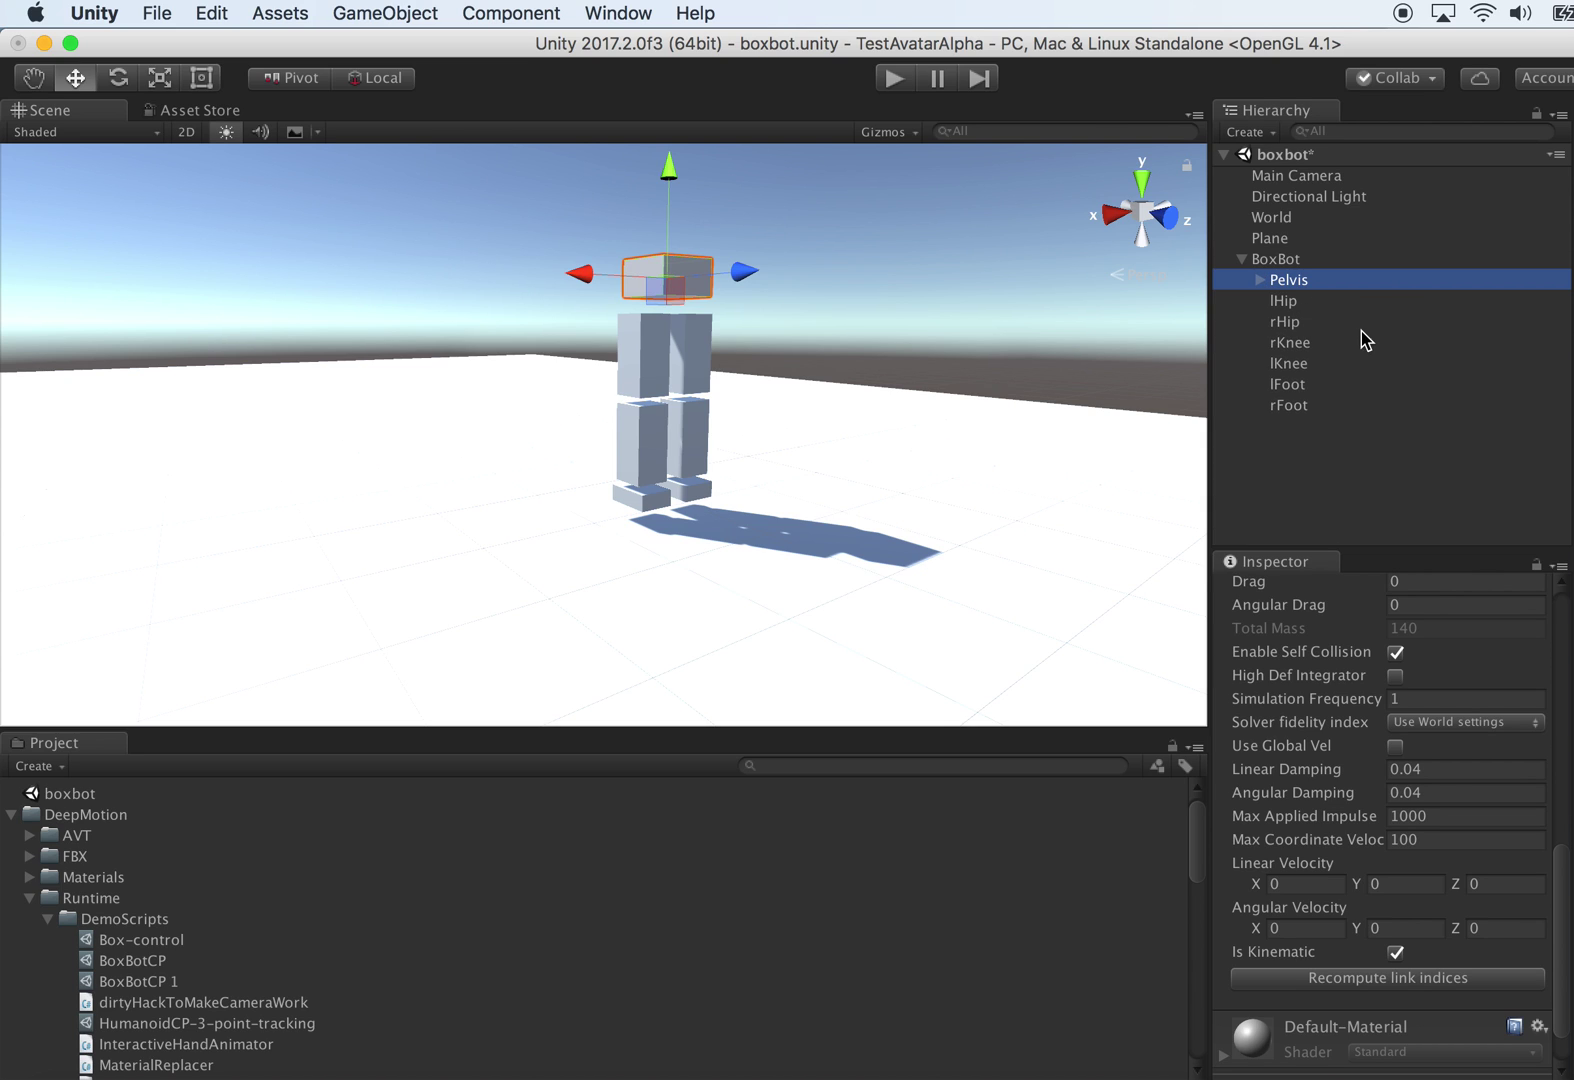
{"action": "left_click", "coordinate": [1288, 302]}
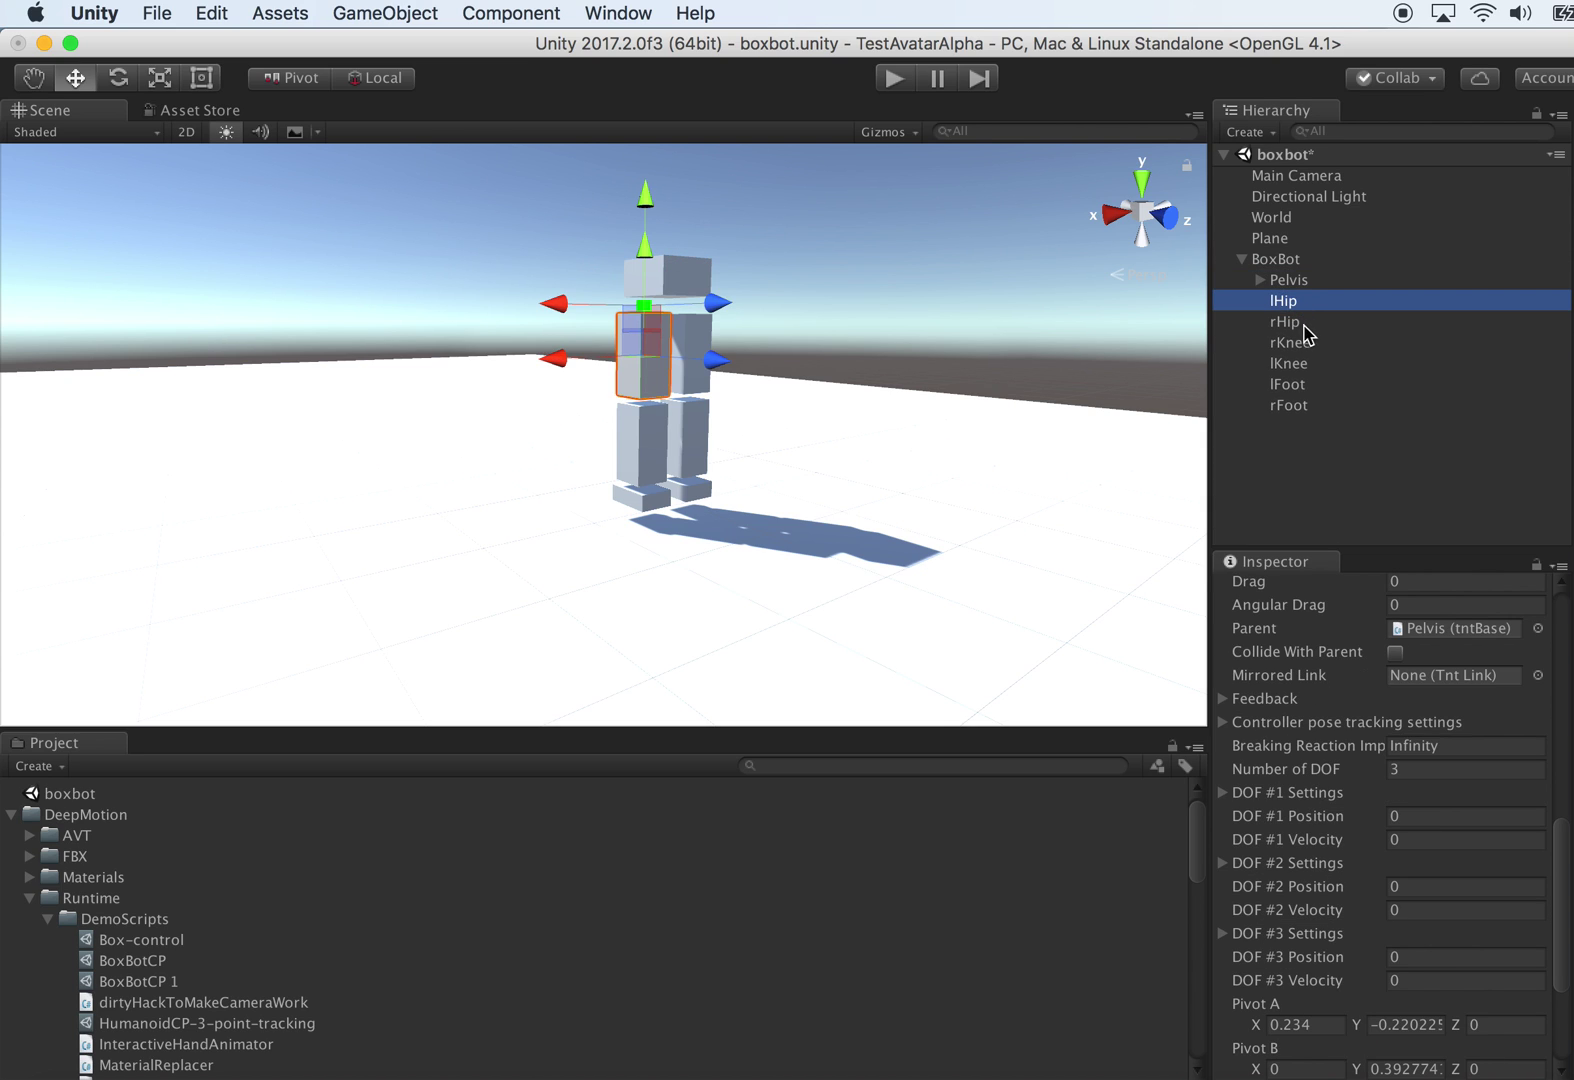
{"action": "left_click", "coordinate": [1306, 330], "text": "shift"}
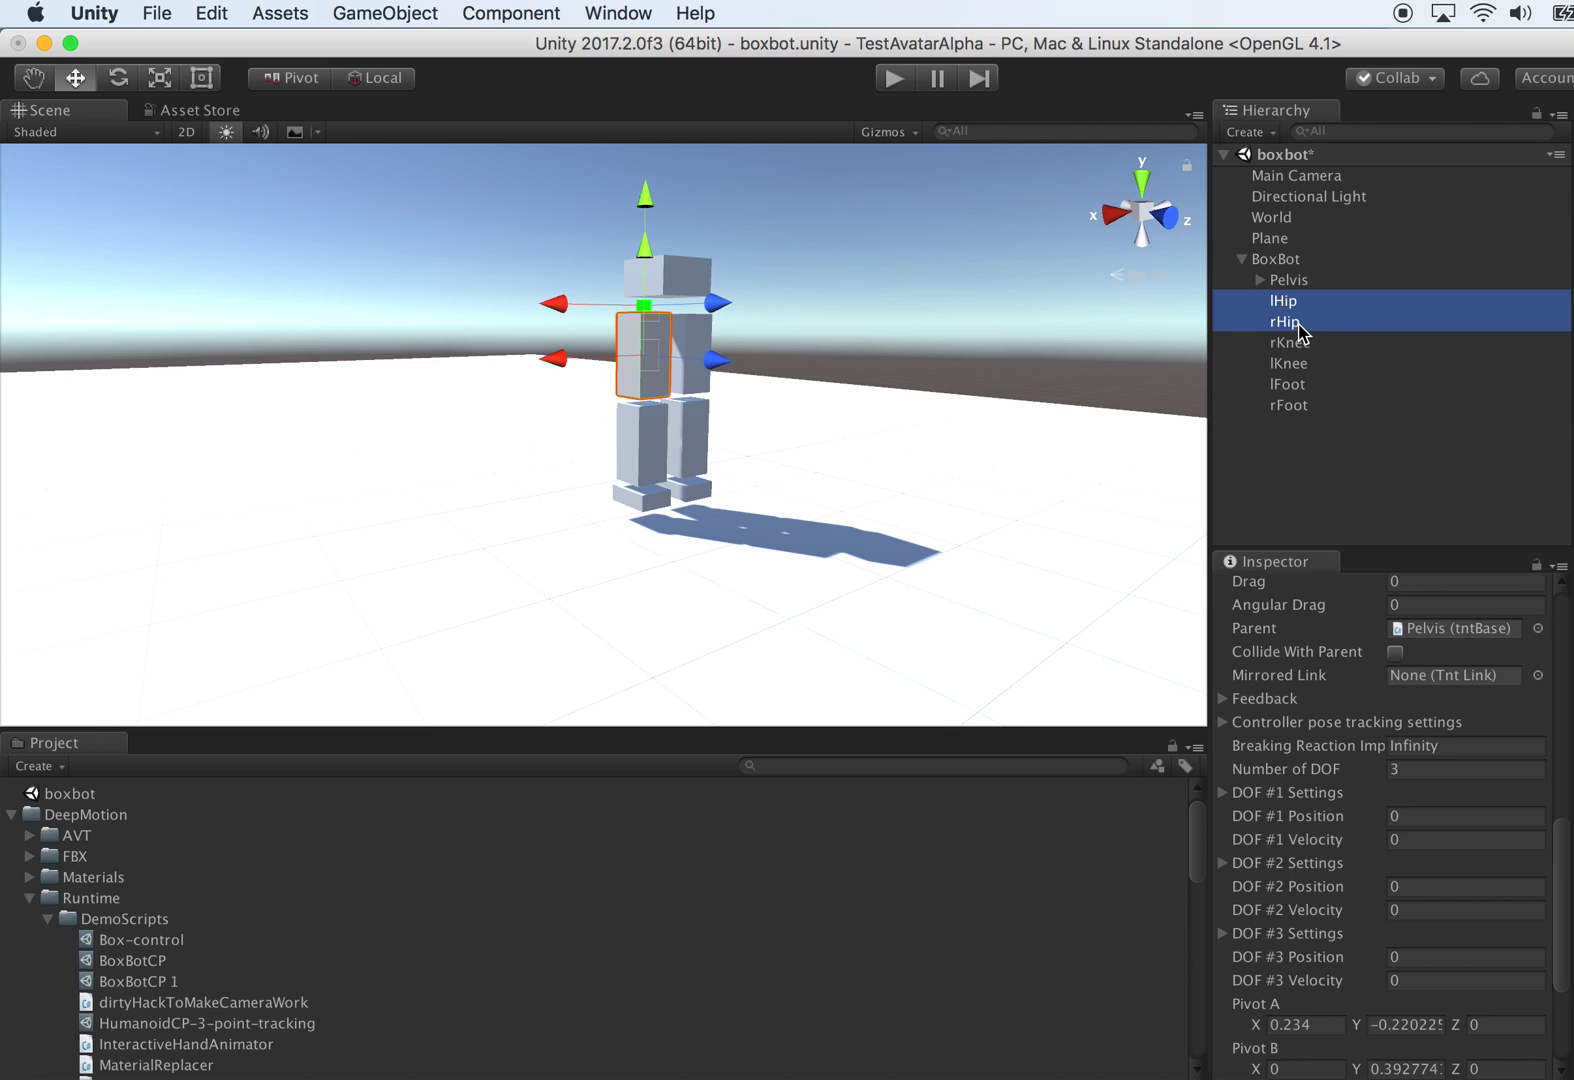
{"action": "scroll", "coordinate": [1356, 838], "scroll_direction": "down", "scroll_amount": 1}
{"action": "left_click", "coordinate": [1228, 721]}
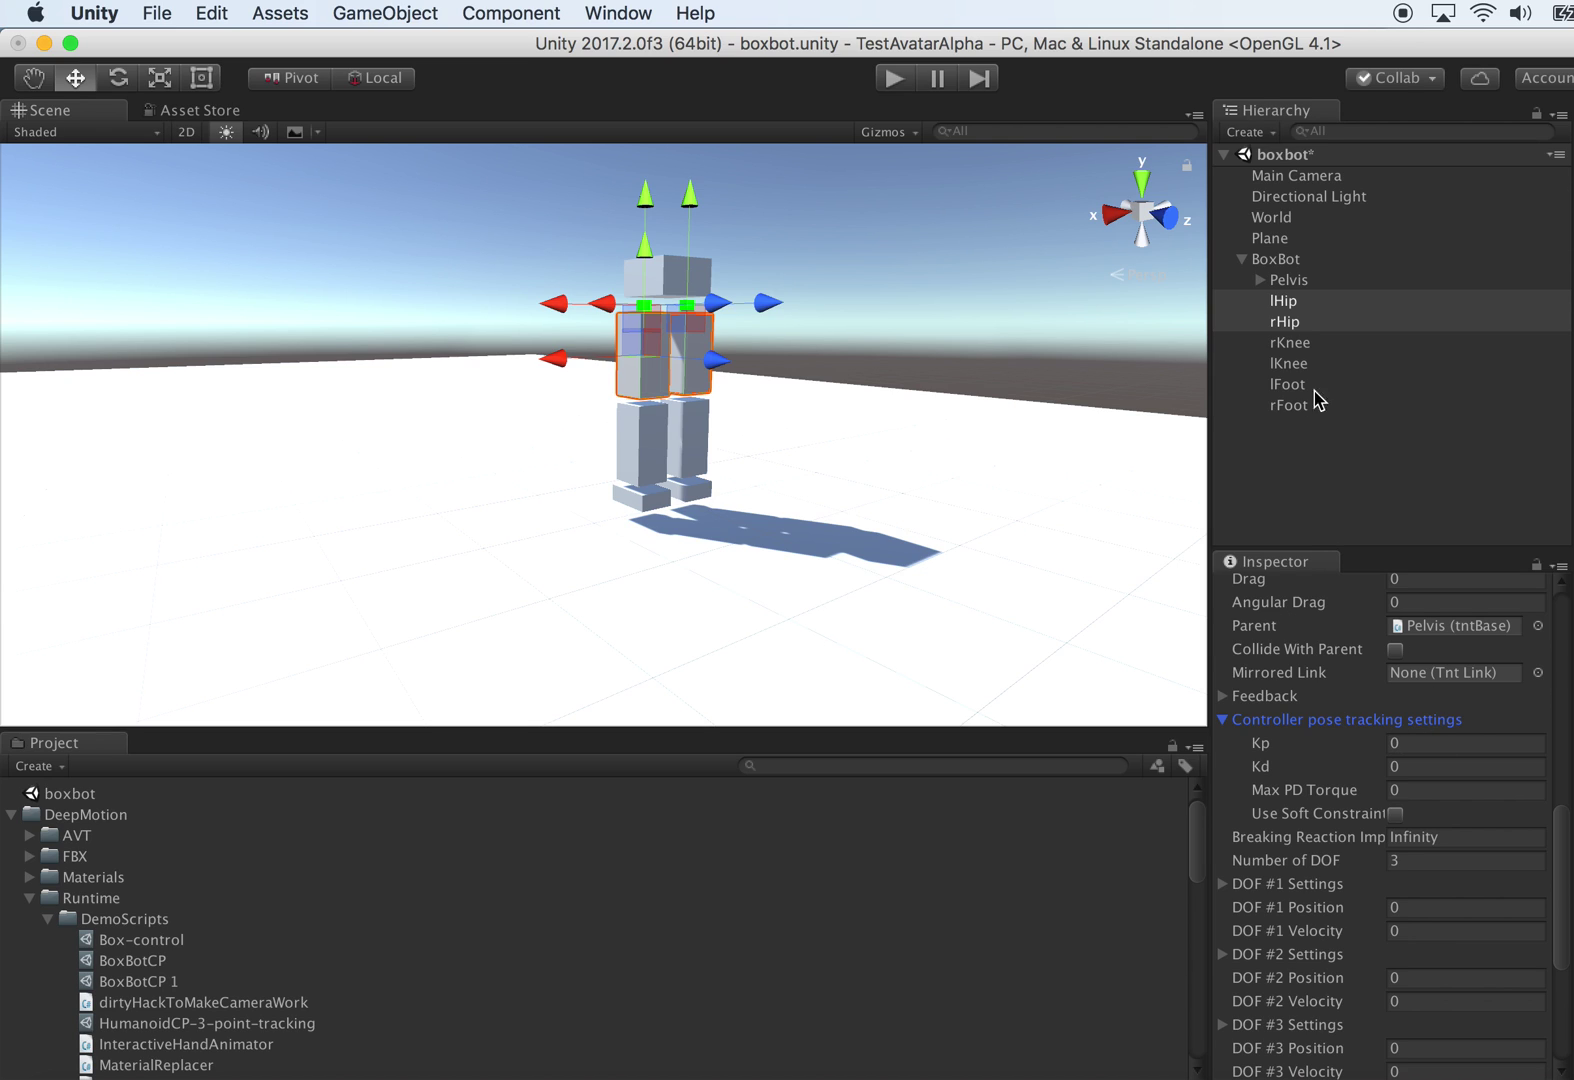
{"action": "left_click", "coordinate": [1441, 745]}
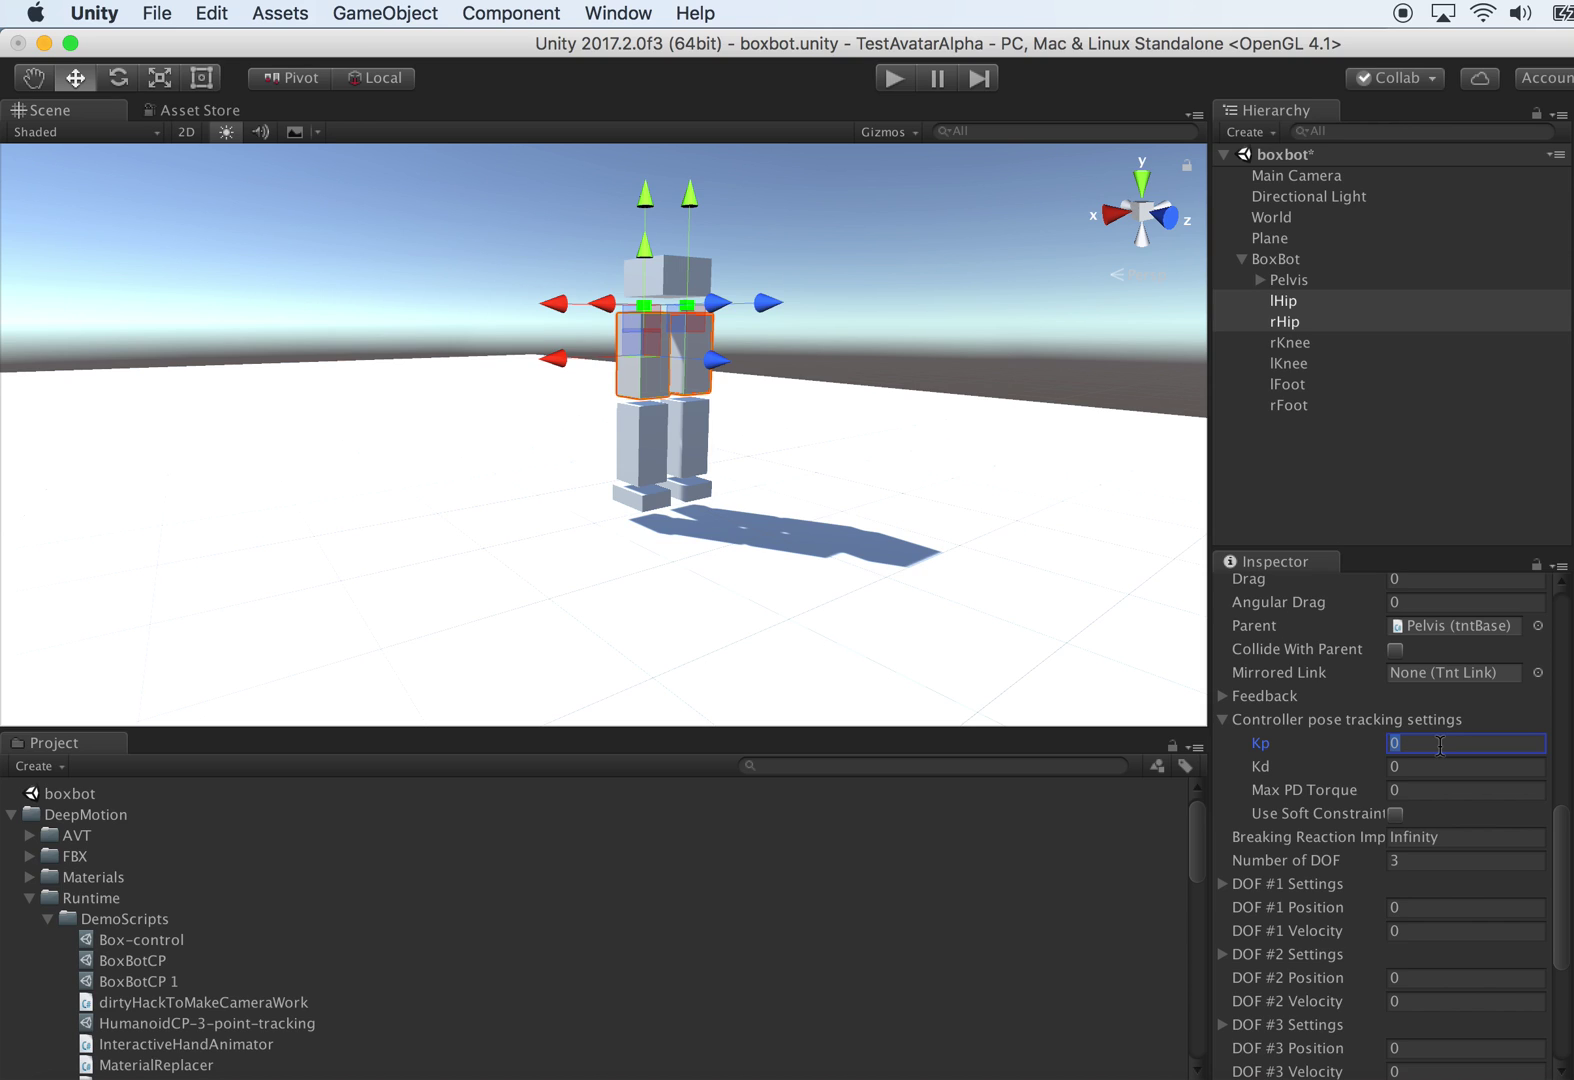
{"action": "type", "text": "250"}
{"action": "key", "text": "Tab"}
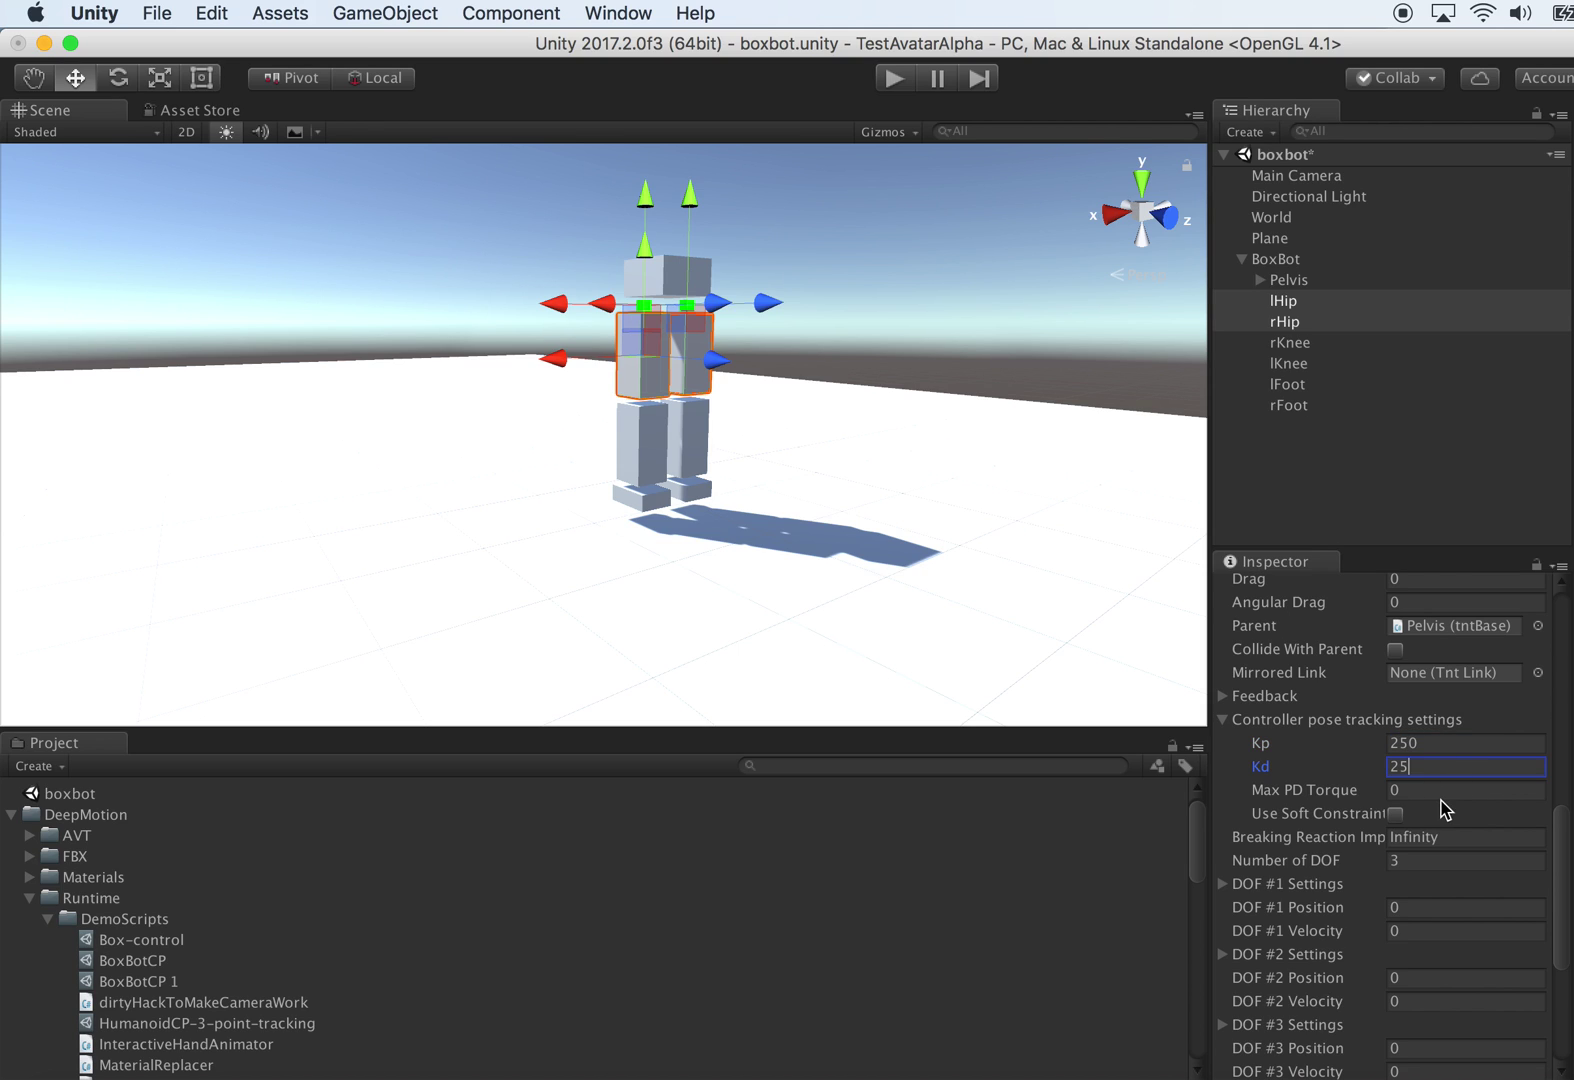
Step: In the controller pose tracking settings of rKnee and lKnee, set Kp to 50 and Kd to 5
{"action": "left_click", "coordinate": [1313, 345]}
{"action": "left_click", "coordinate": [1300, 363], "text": "shift"}
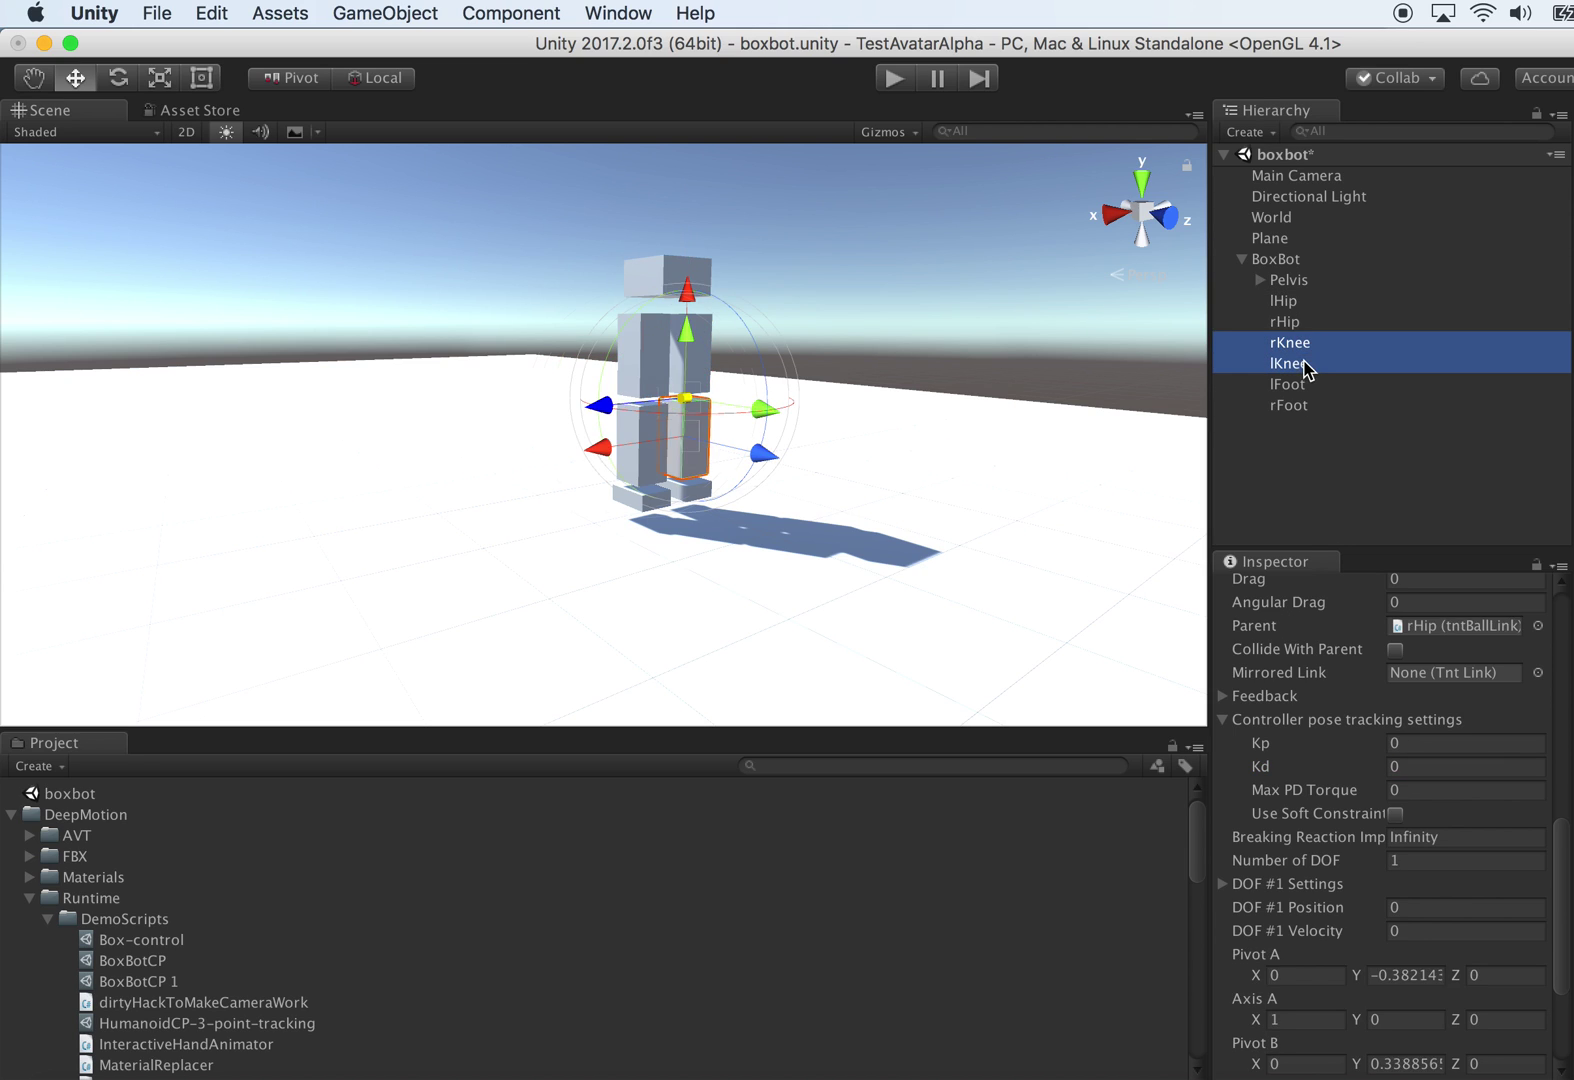
{"action": "left_click", "coordinate": [1425, 743]}
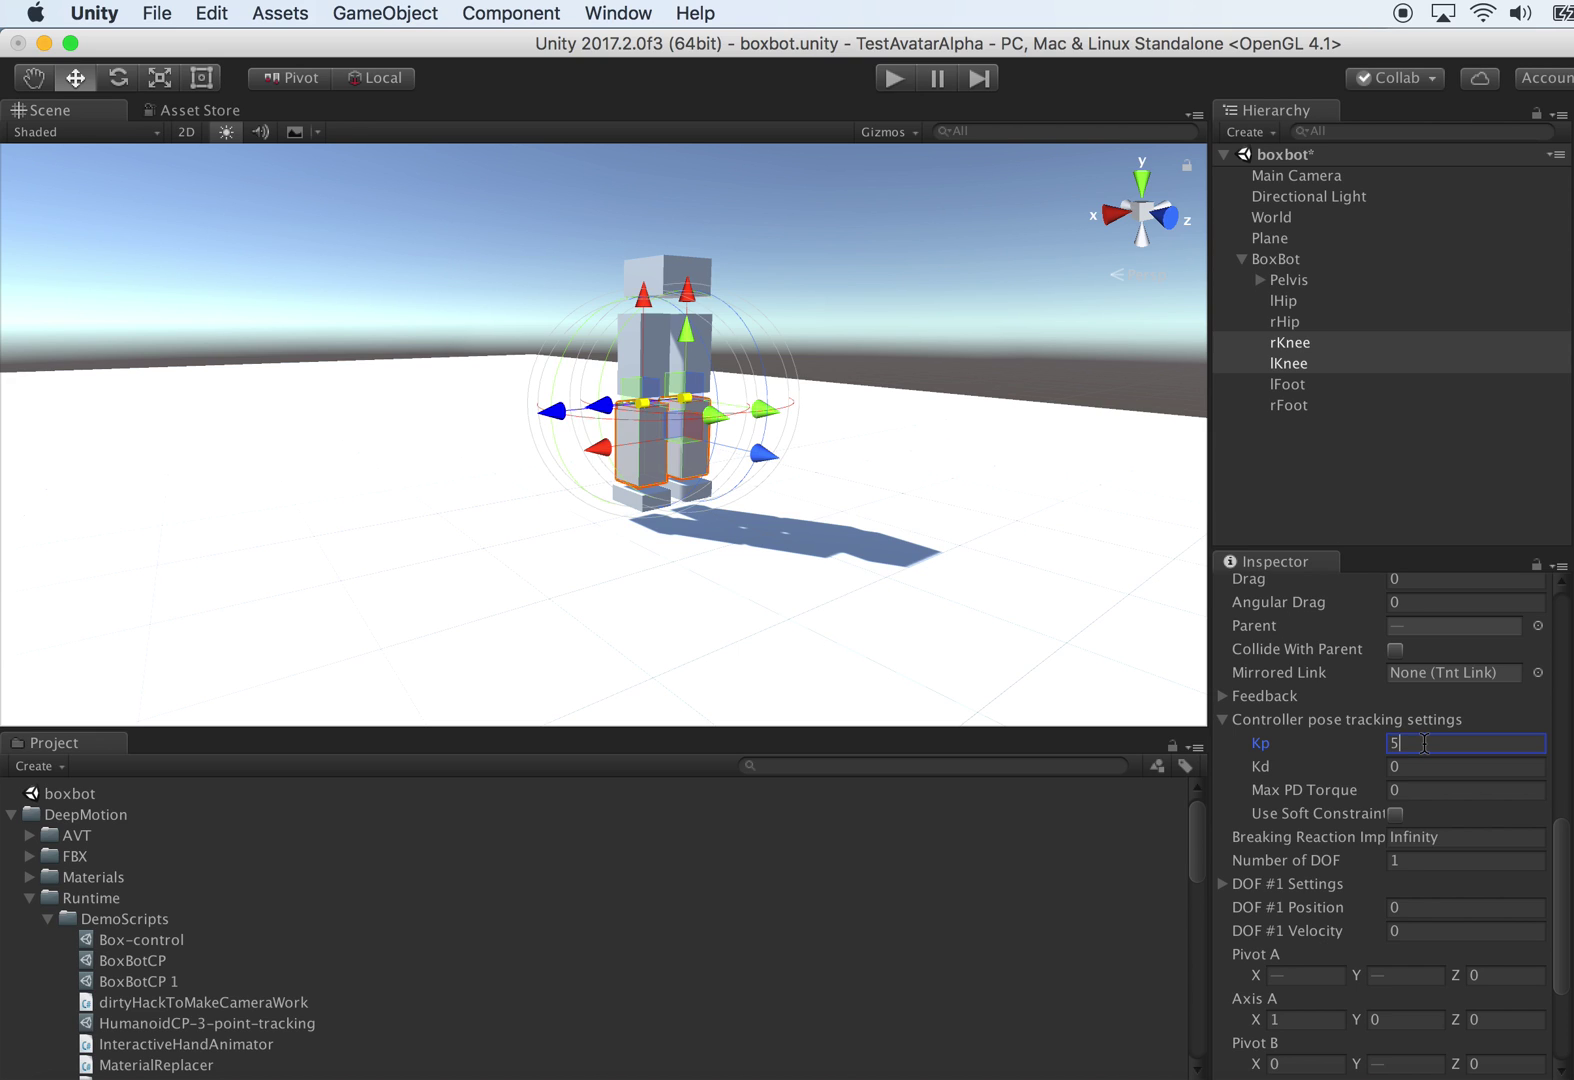
{"action": "key", "text": "Tab"}
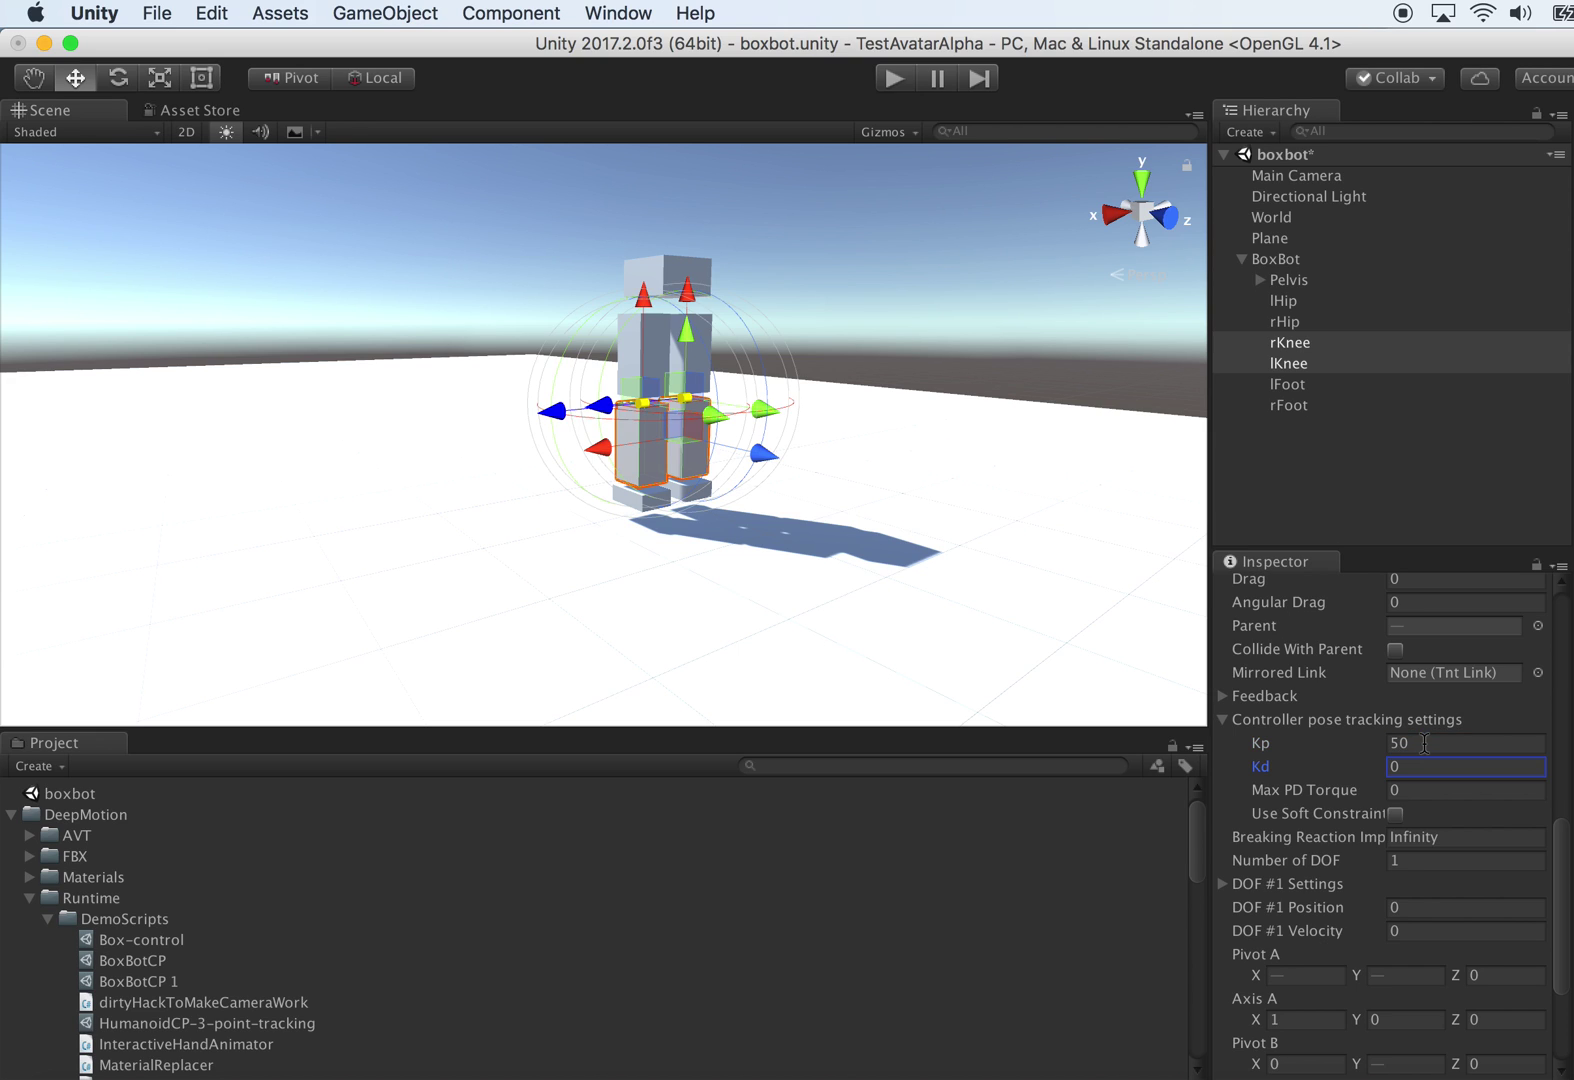
{"action": "type", "text": "5"}
Step: In the controller pose tracking settings of lFoot and rFoot, set Kp to 125 and Kd to 12
{"action": "left_click", "coordinate": [1290, 385]}
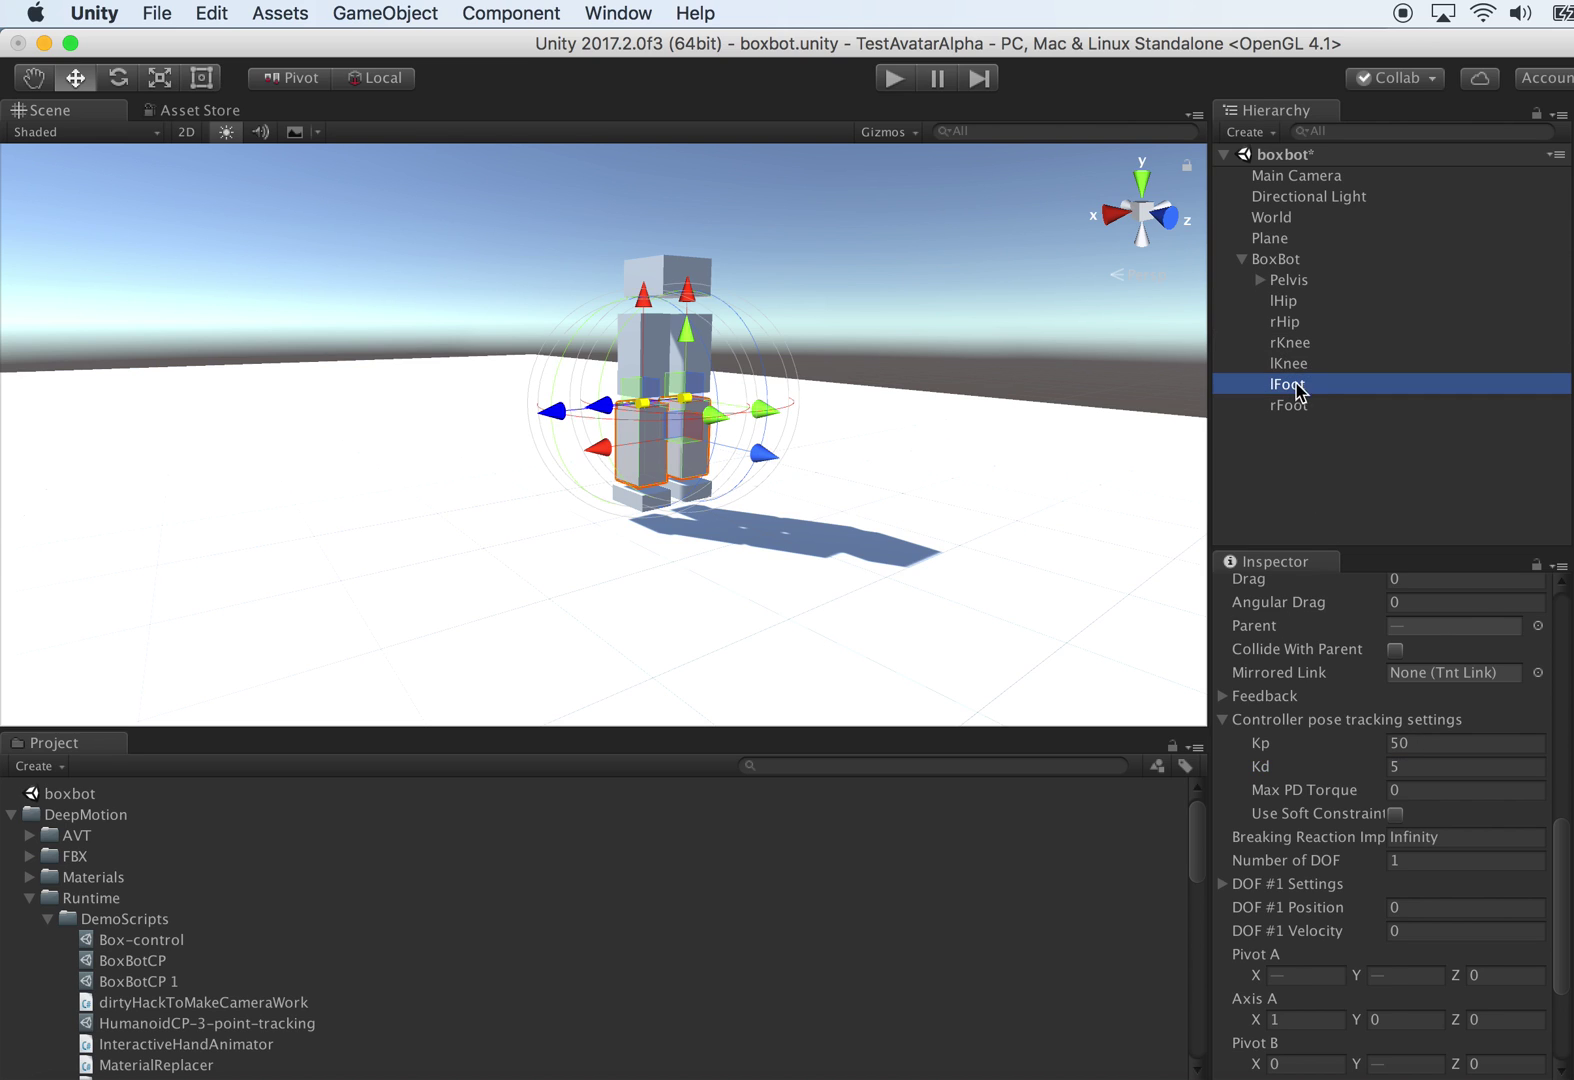
{"action": "left_click", "coordinate": [1290, 405], "text": "shift"}
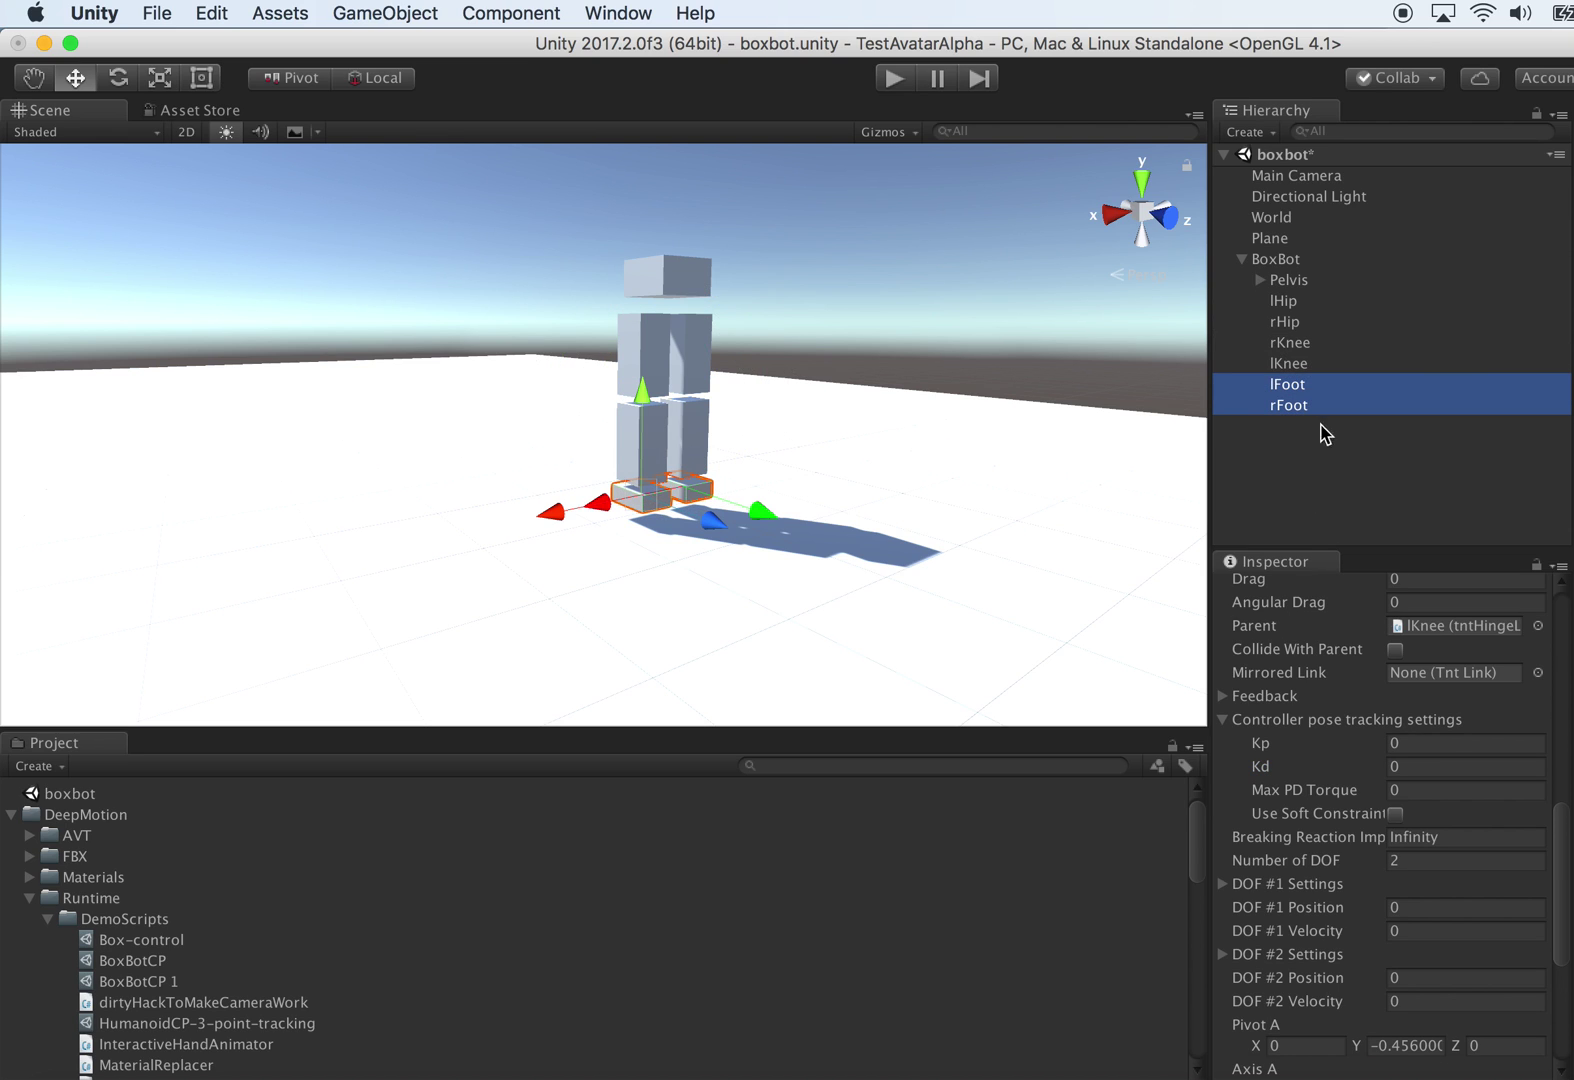
{"action": "left_click", "coordinate": [1442, 745]}
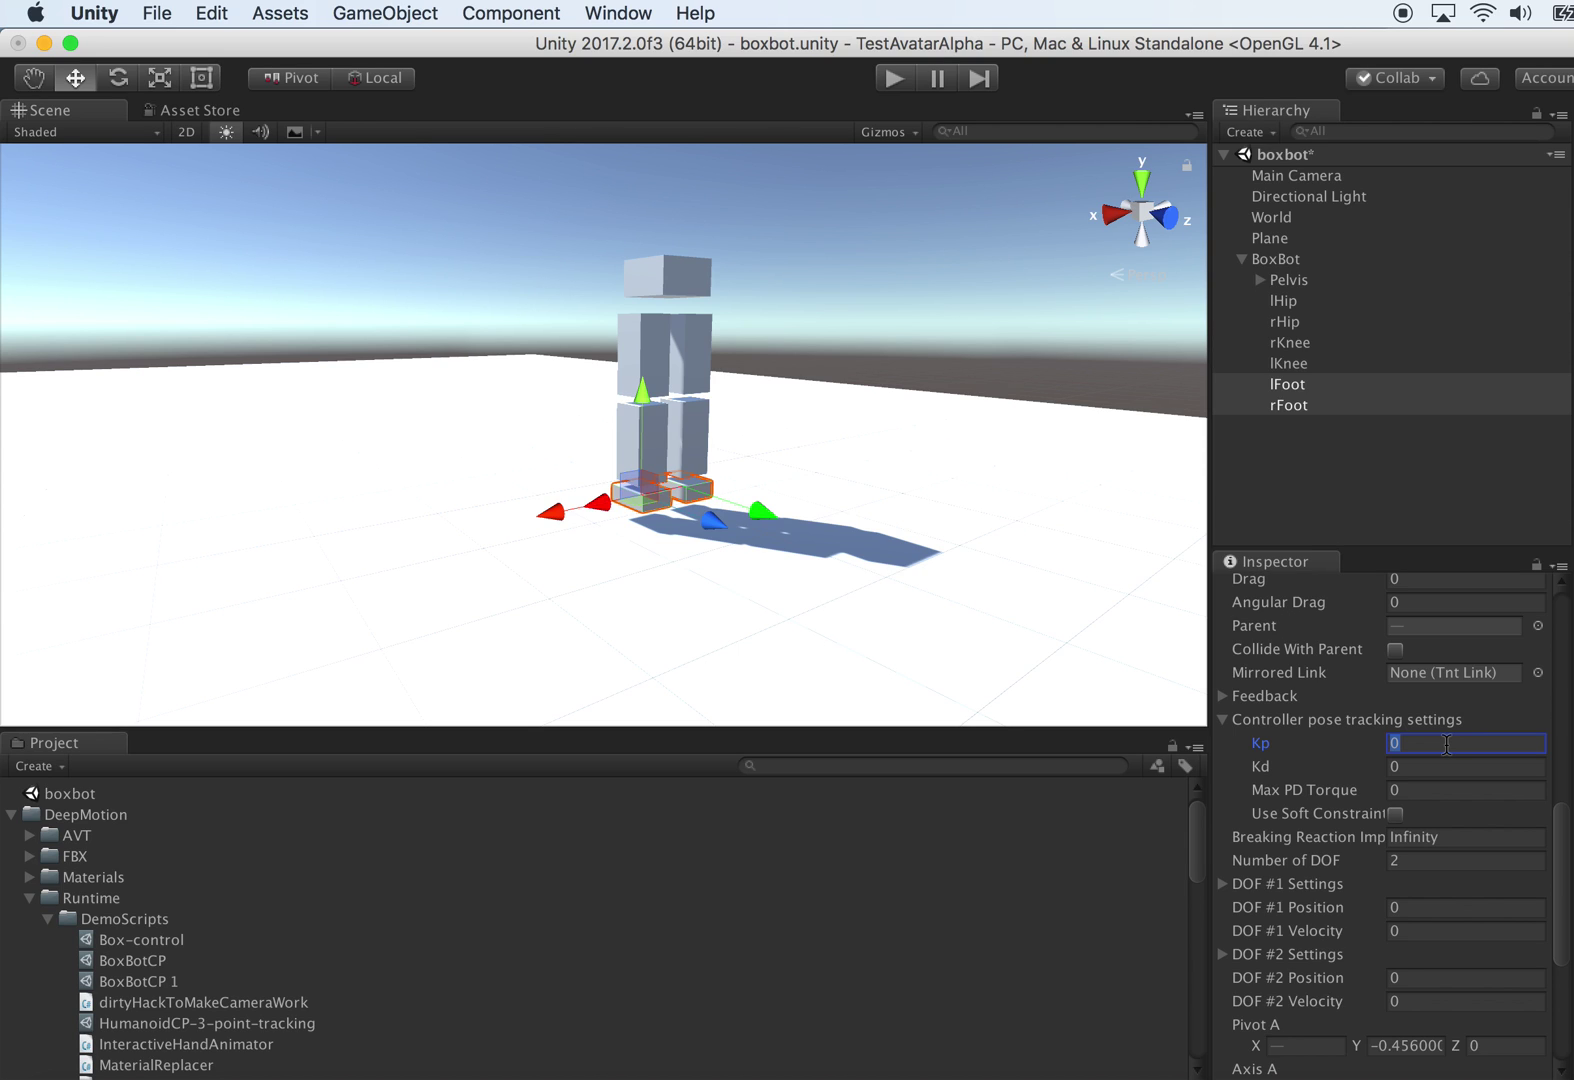
{"action": "type", "text": "125"}
{"action": "key", "text": "Tab"}
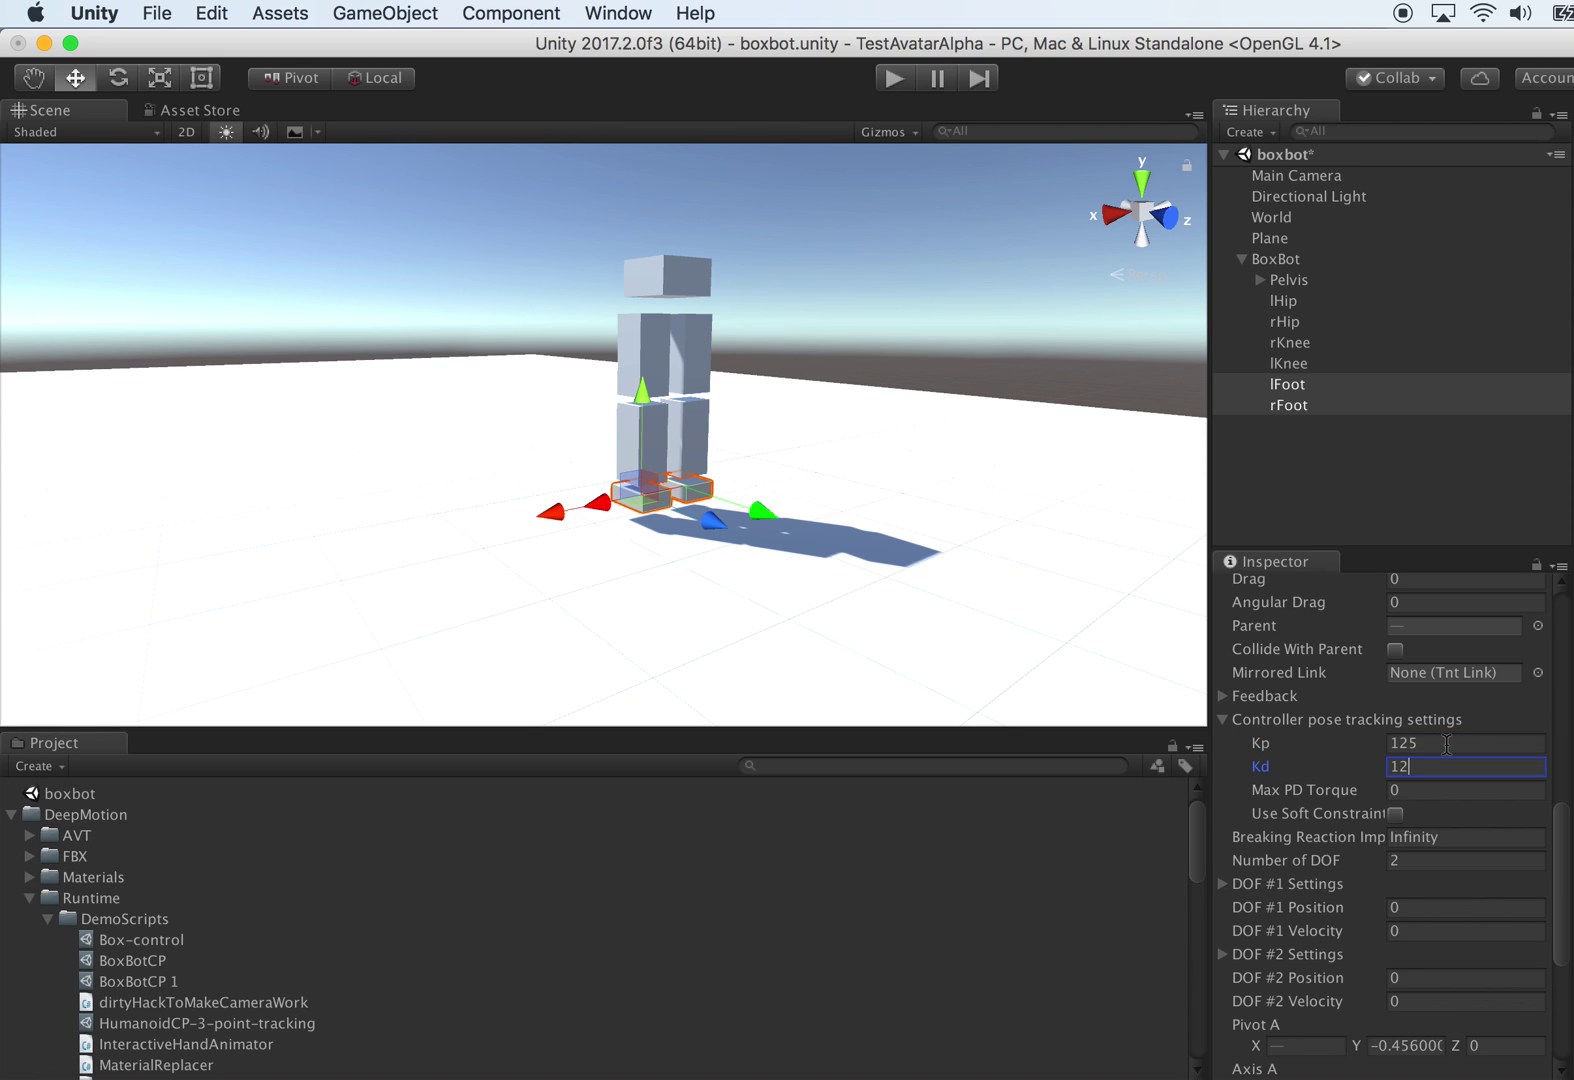
{"action": "type", "text": "12"}
{"action": "left_click", "coordinate": [1428, 799]}
{"action": "left_click", "coordinate": [1438, 746]}
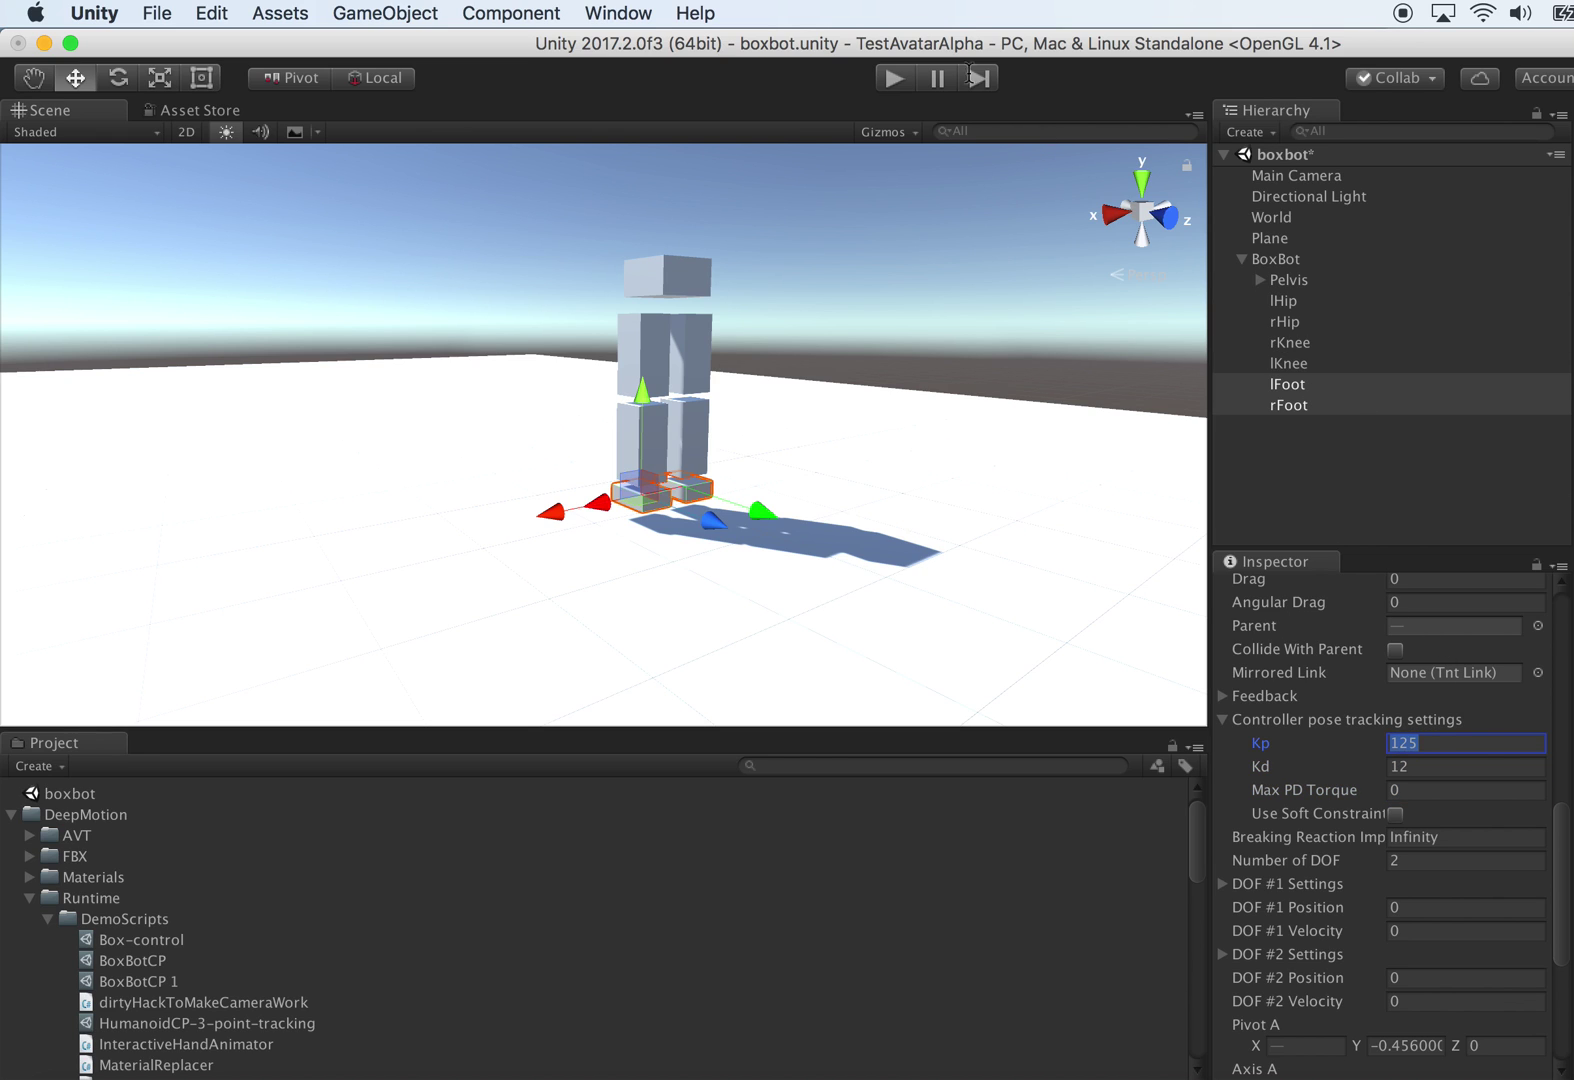
Step: Run the simulation, lower the Pelvis slightly and disable Is Kinematic during the run to test the controller, and stop it
{"action": "left_click", "coordinate": [895, 77]}
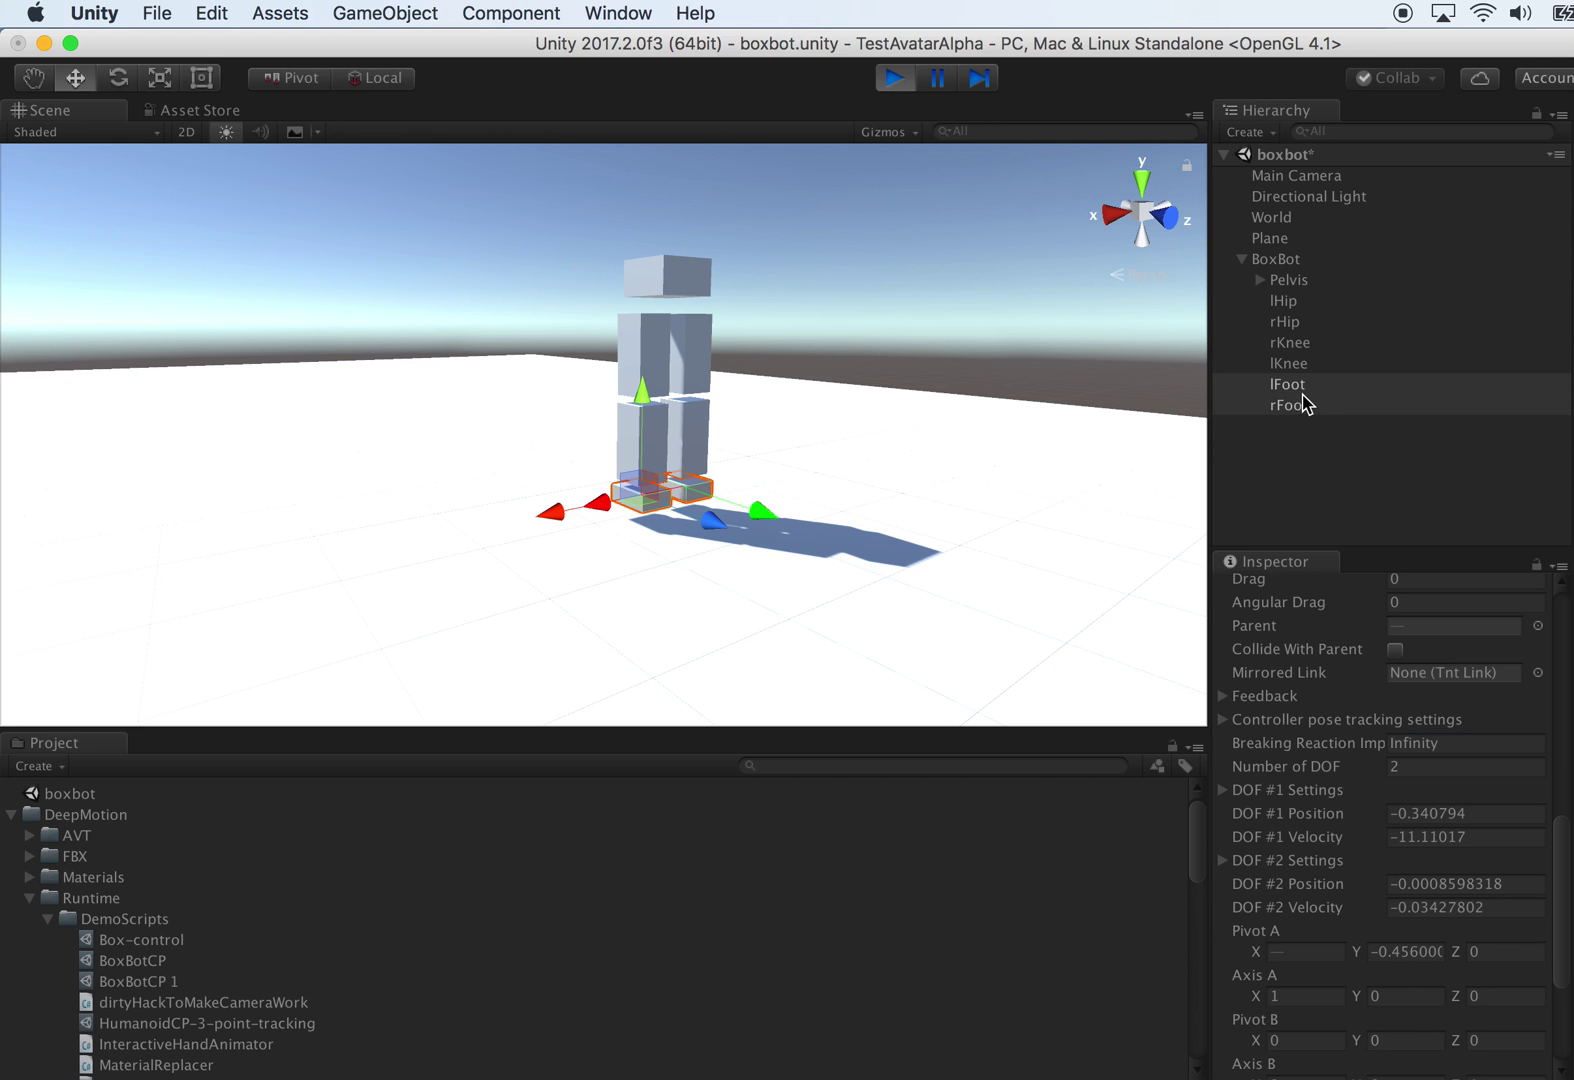
{"action": "left_click", "coordinate": [1300, 260]}
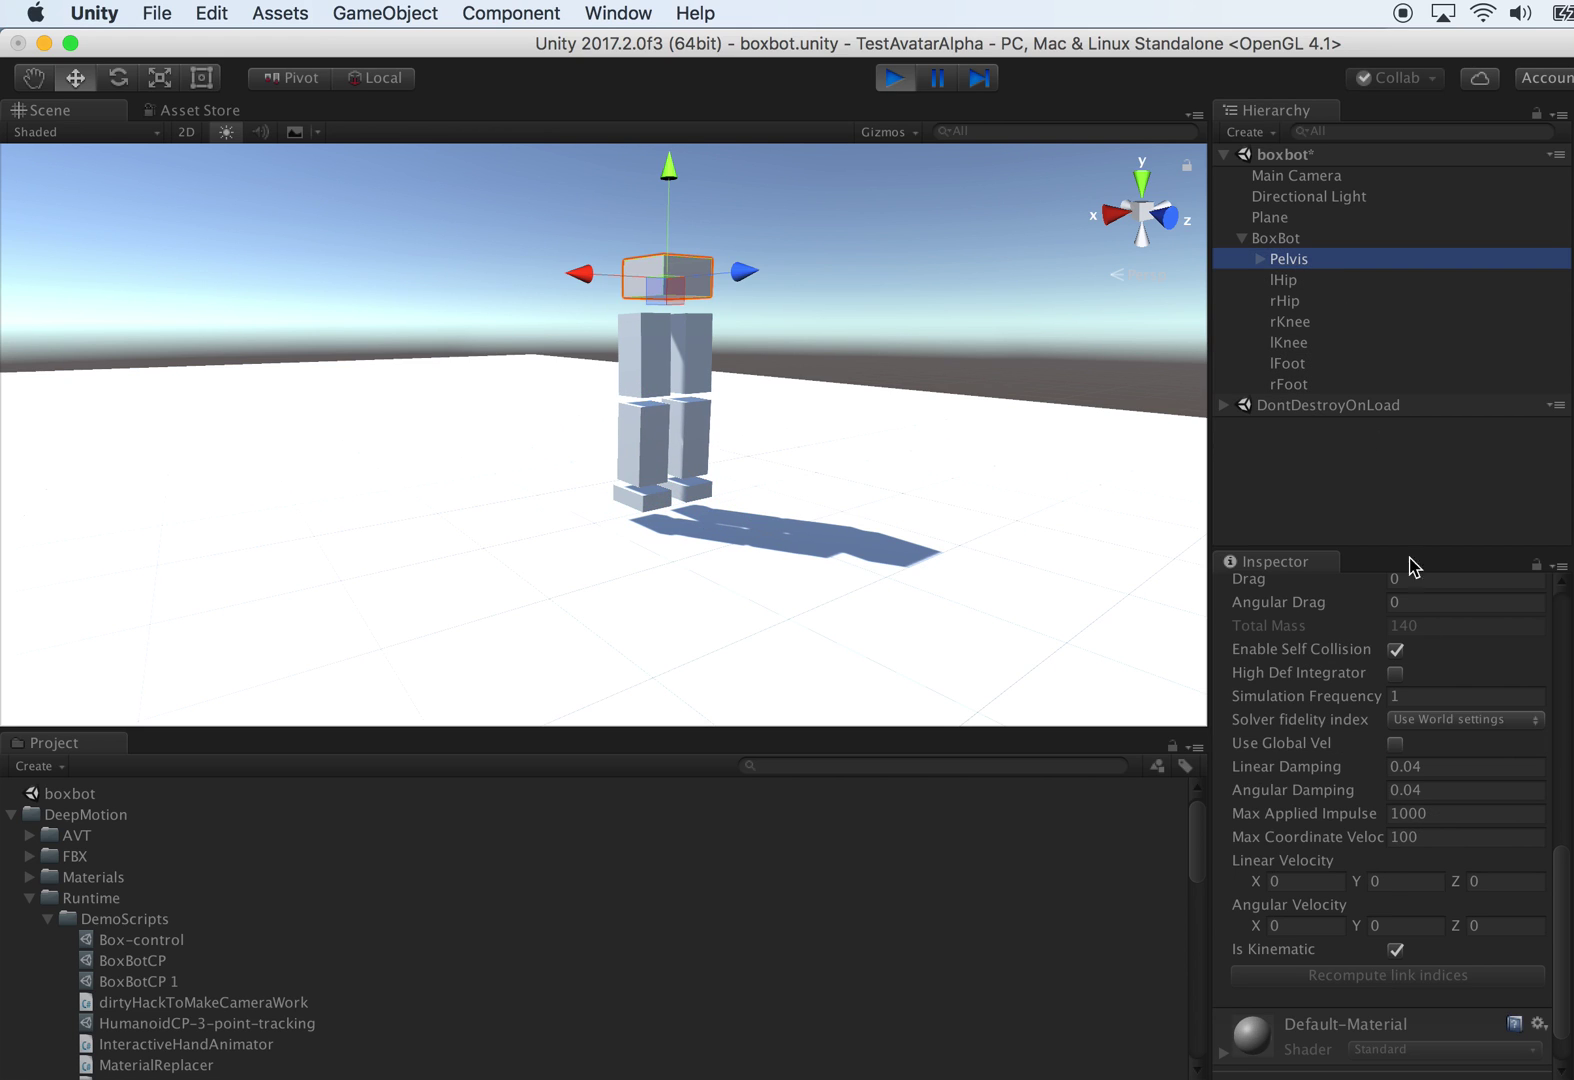
{"action": "mouse_move", "coordinate": [668, 172]}
{"action": "left_mouse_down"}
{"action": "mouse_move", "coordinate": [686, 237]}
{"action": "mouse_move", "coordinate": [682, 160]}
{"action": "mouse_move", "coordinate": [699, 216]}
{"action": "mouse_move", "coordinate": [697, 150]}
{"action": "mouse_move", "coordinate": [673, 177]}
{"action": "left_mouse_up"}
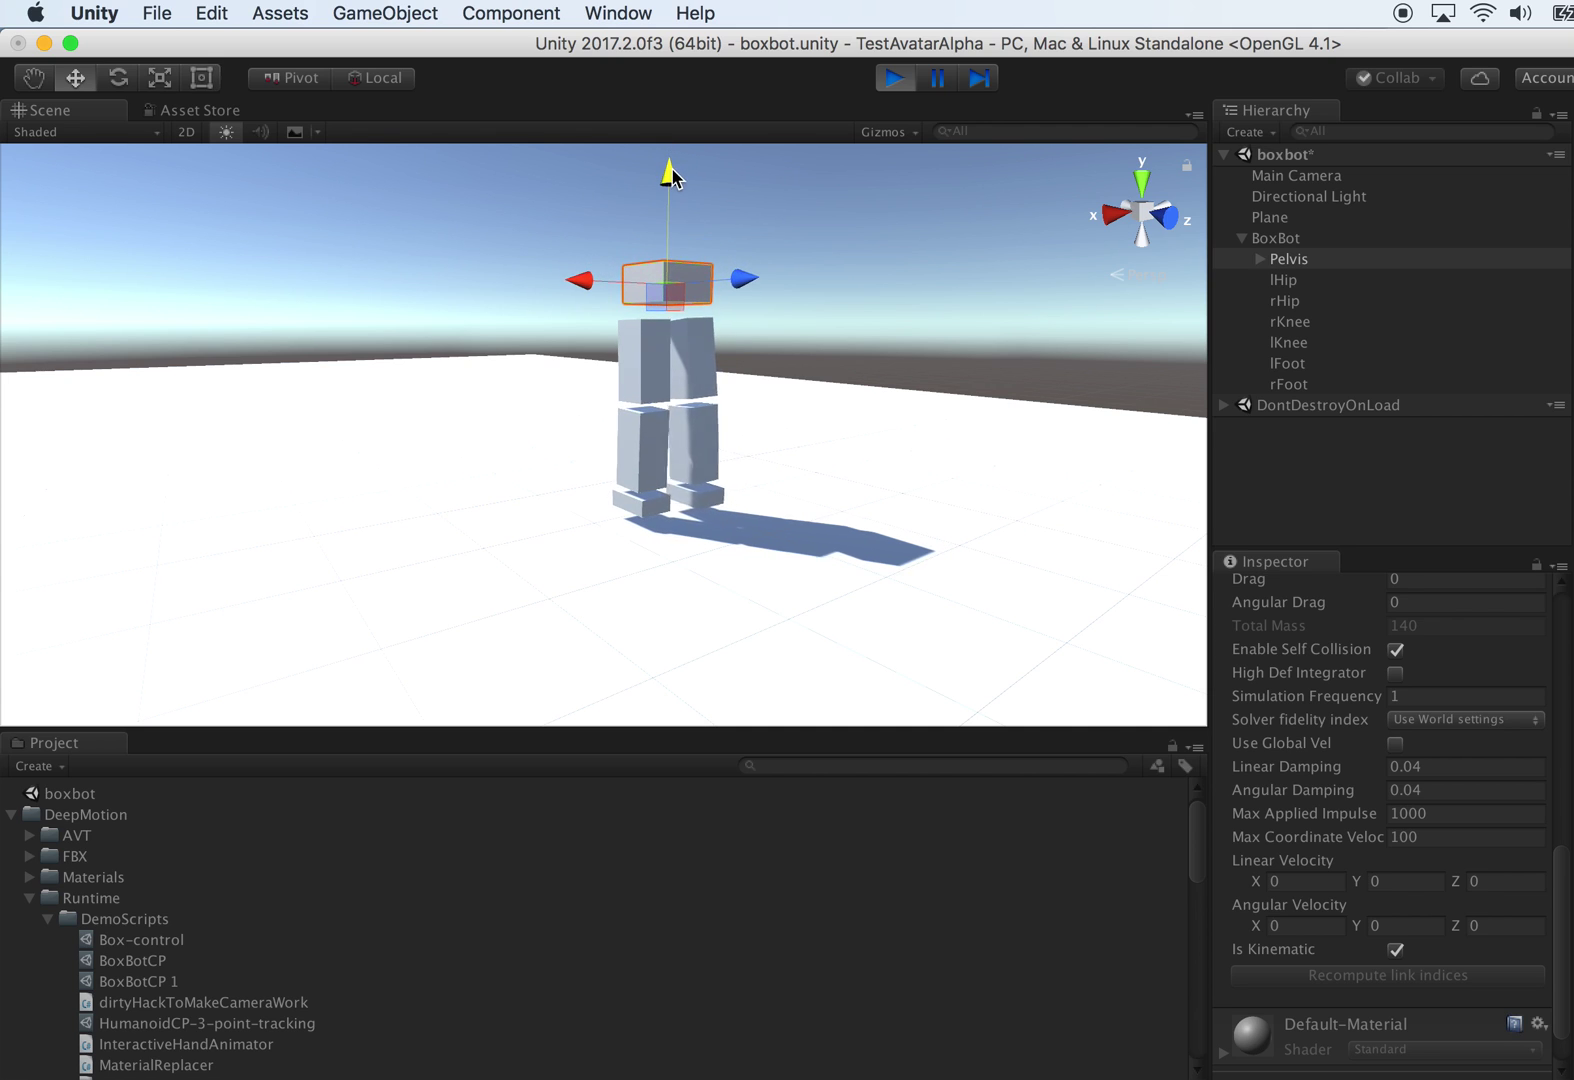
{"action": "left_click", "coordinate": [1396, 950]}
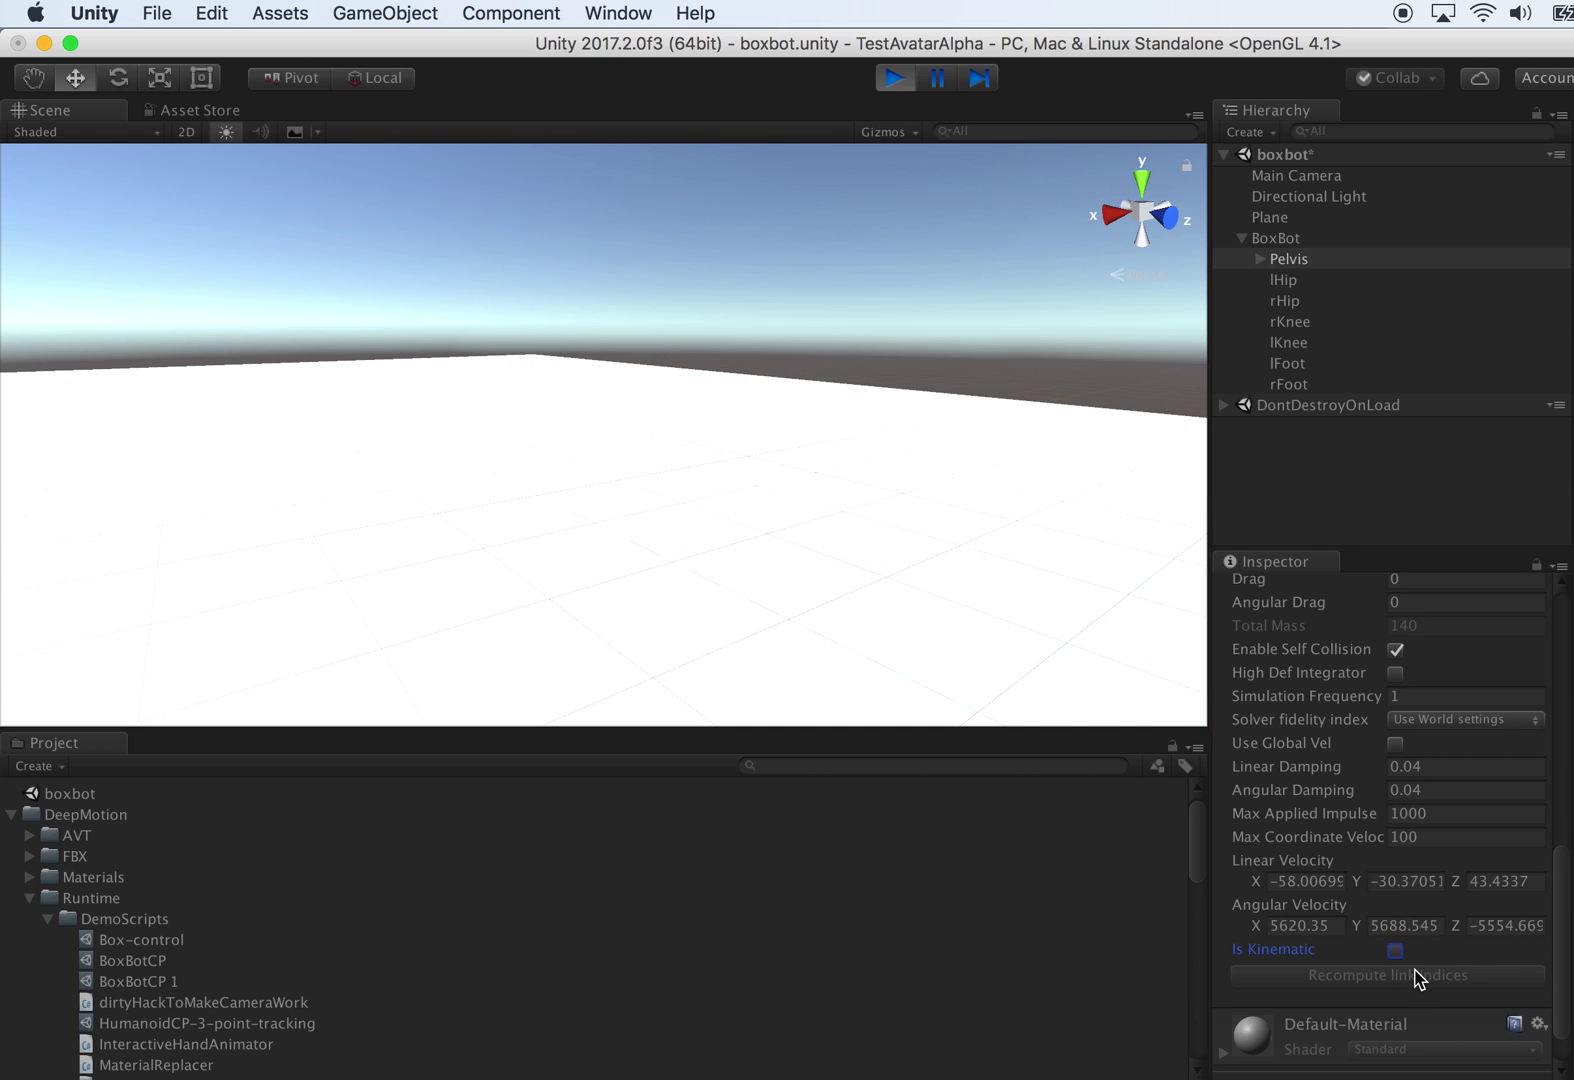
{"action": "left_click", "coordinate": [894, 79]}
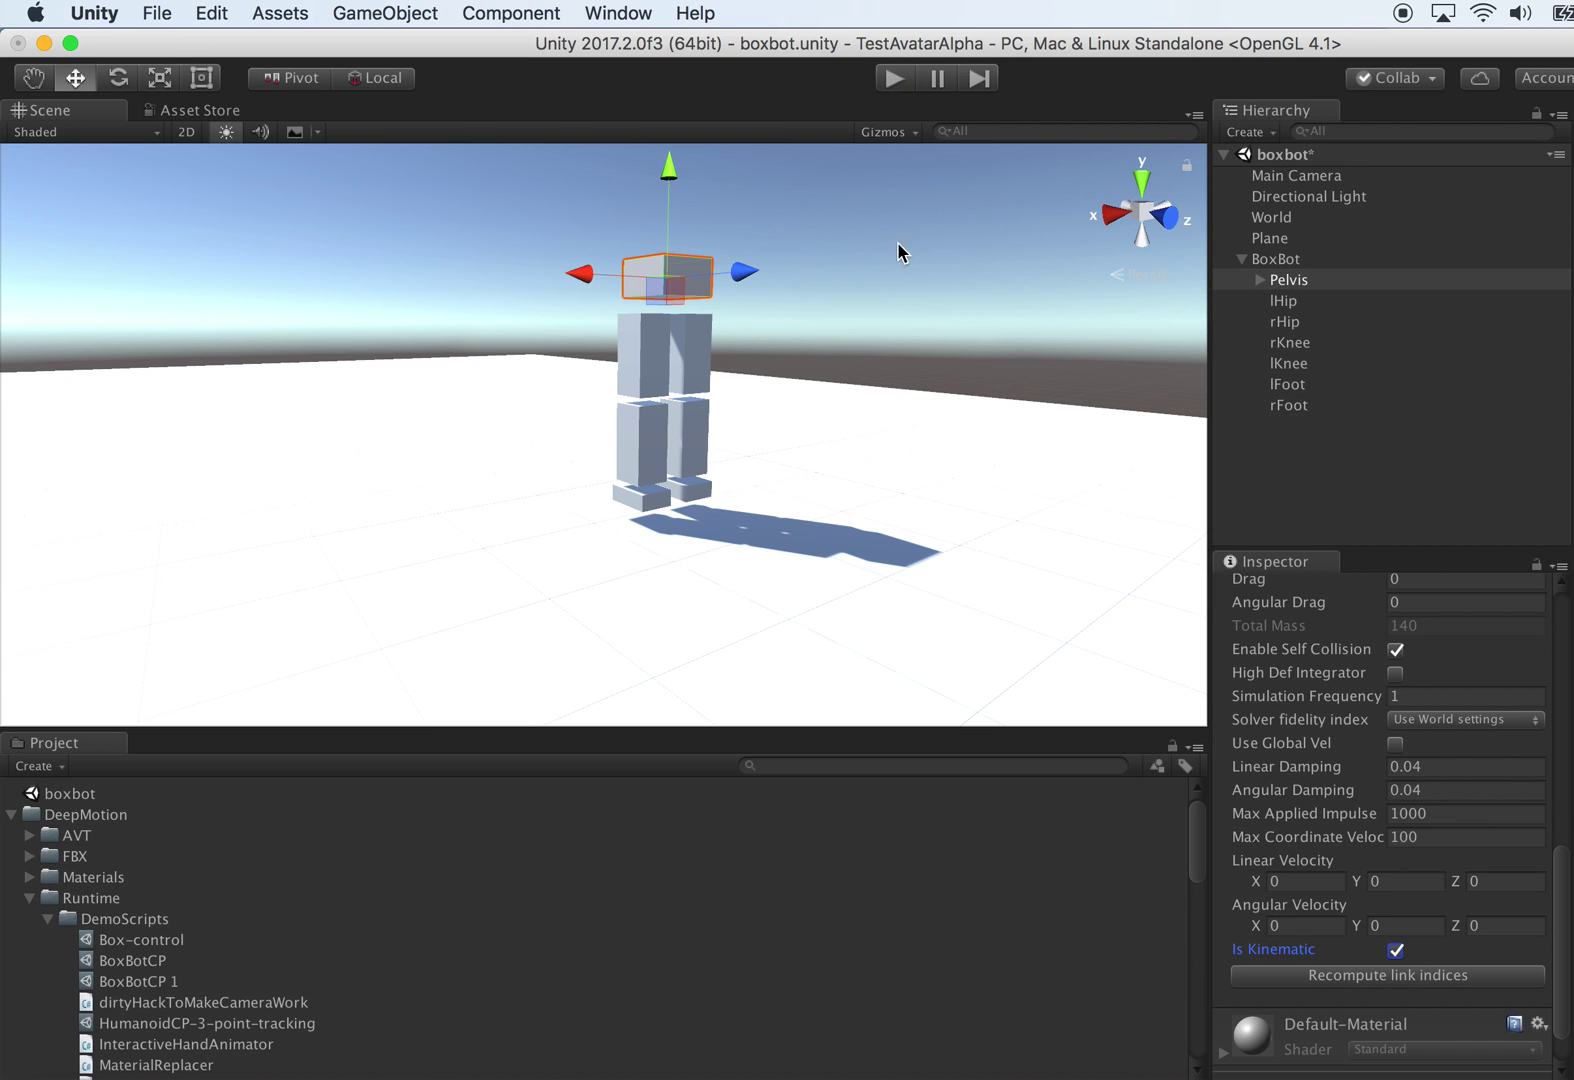
Step: Check the Pelvis's Y position in its transform as a reference for the controller's desired height
{"action": "left_click", "coordinate": [1306, 321]}
{"action": "left_click", "coordinate": [1293, 280]}
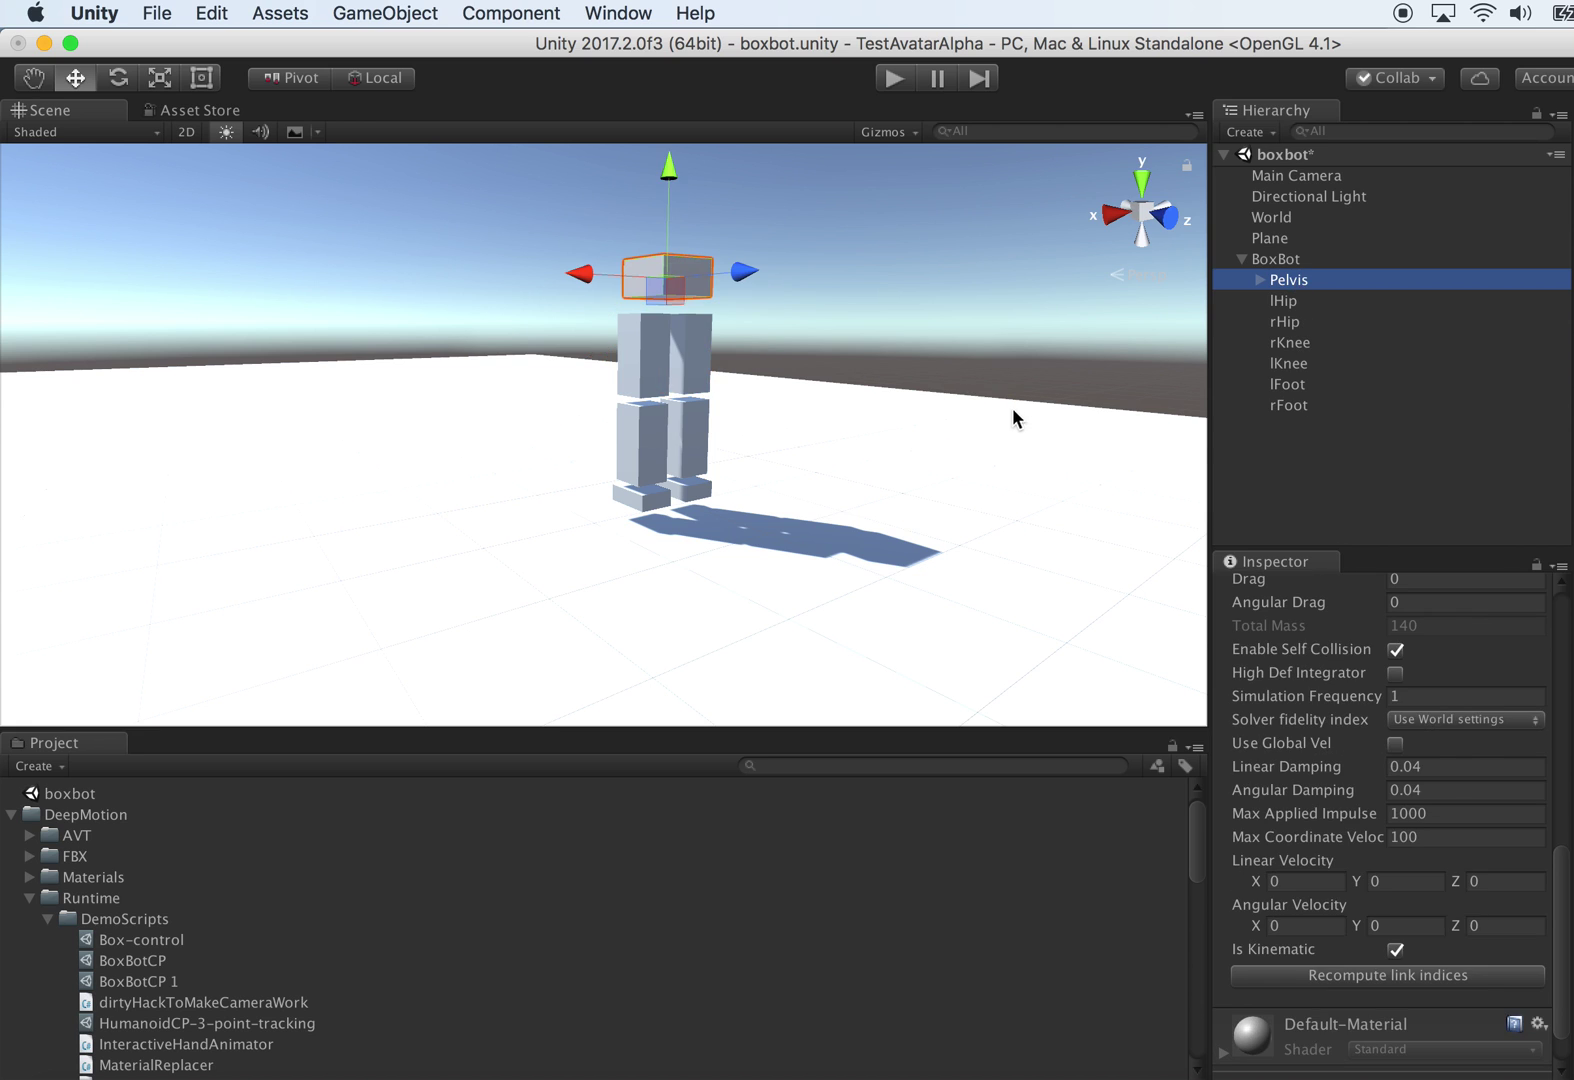
{"action": "right_click_drag", "start_coordinate": [1047, 432], "coordinate": [1068, 400]}
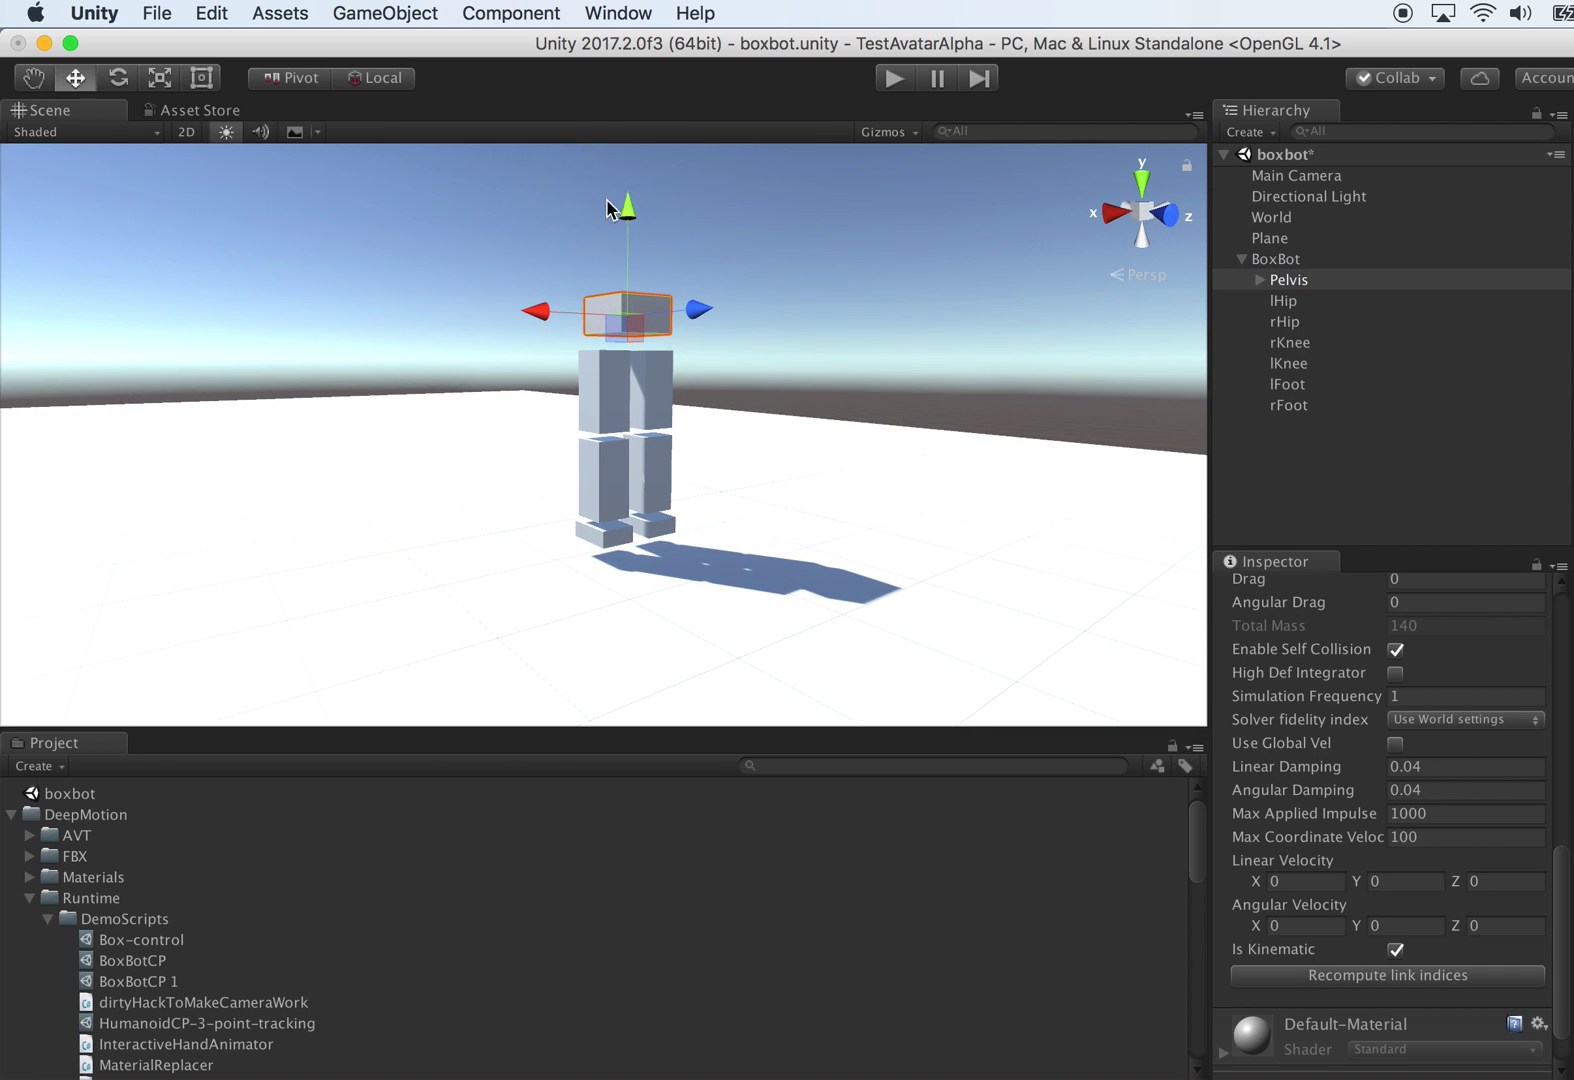
{"action": "right_click_drag", "start_coordinate": [900, 310], "coordinate": [952, 327]}
{"action": "left_click", "coordinate": [1287, 280]}
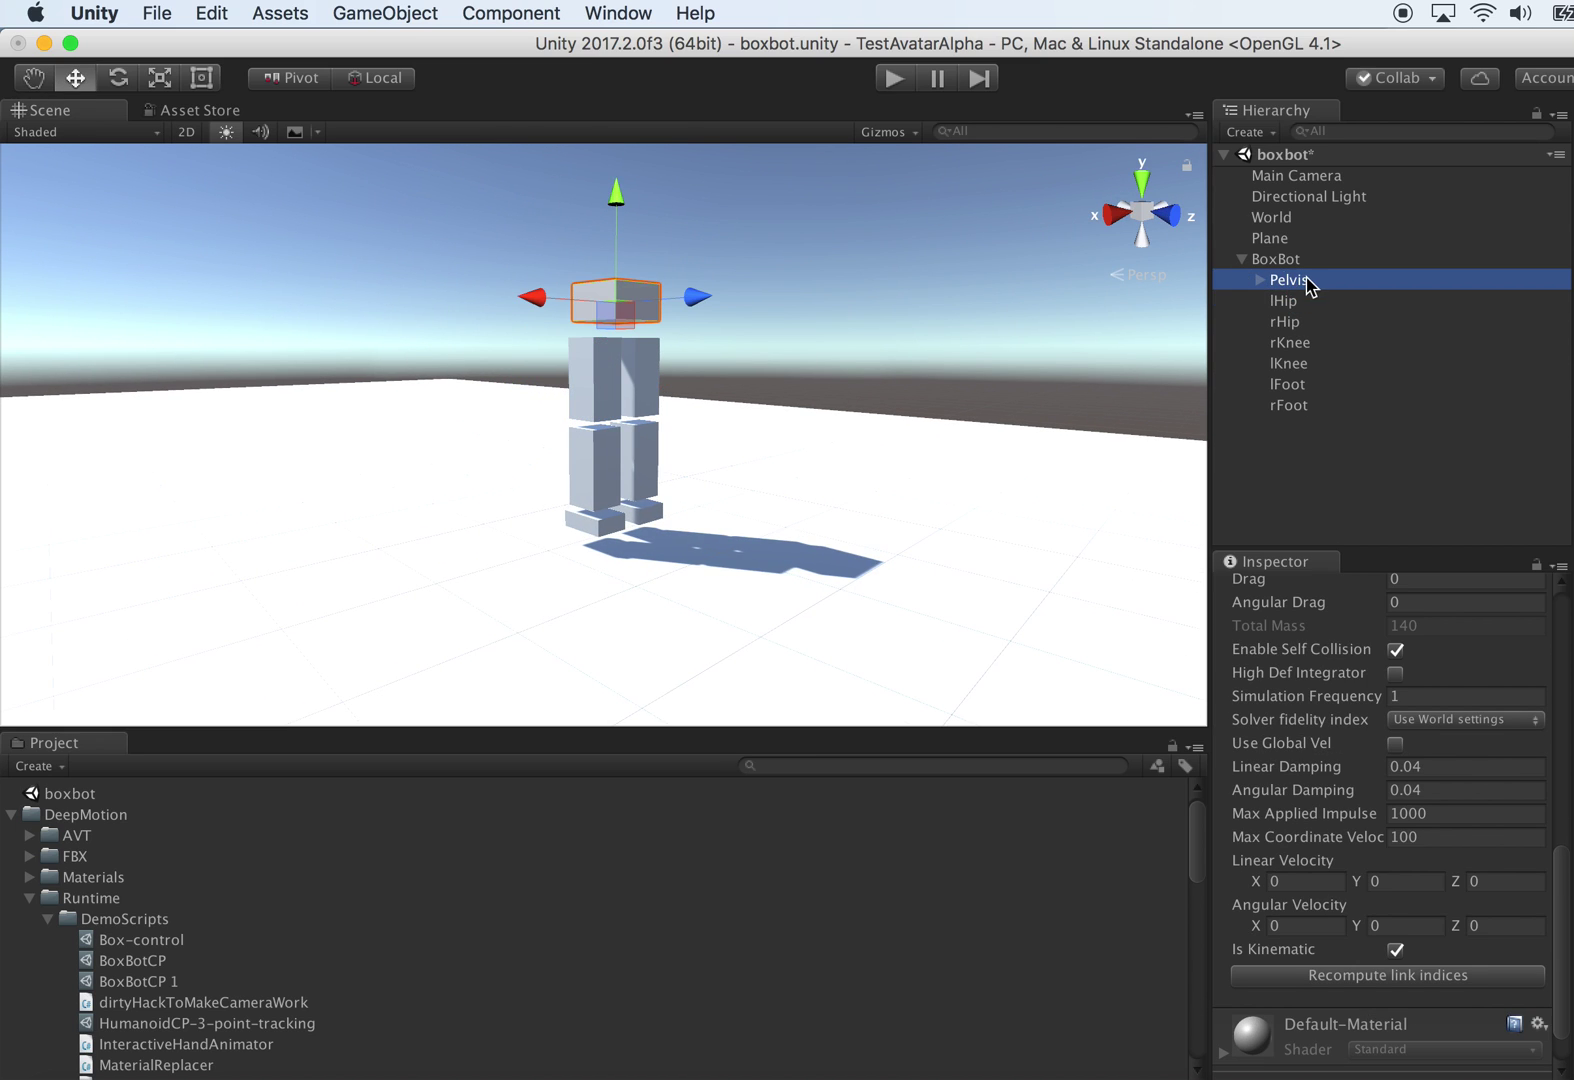
{"action": "scroll", "coordinate": [1481, 762], "scroll_direction": "up", "scroll_amount": 10}
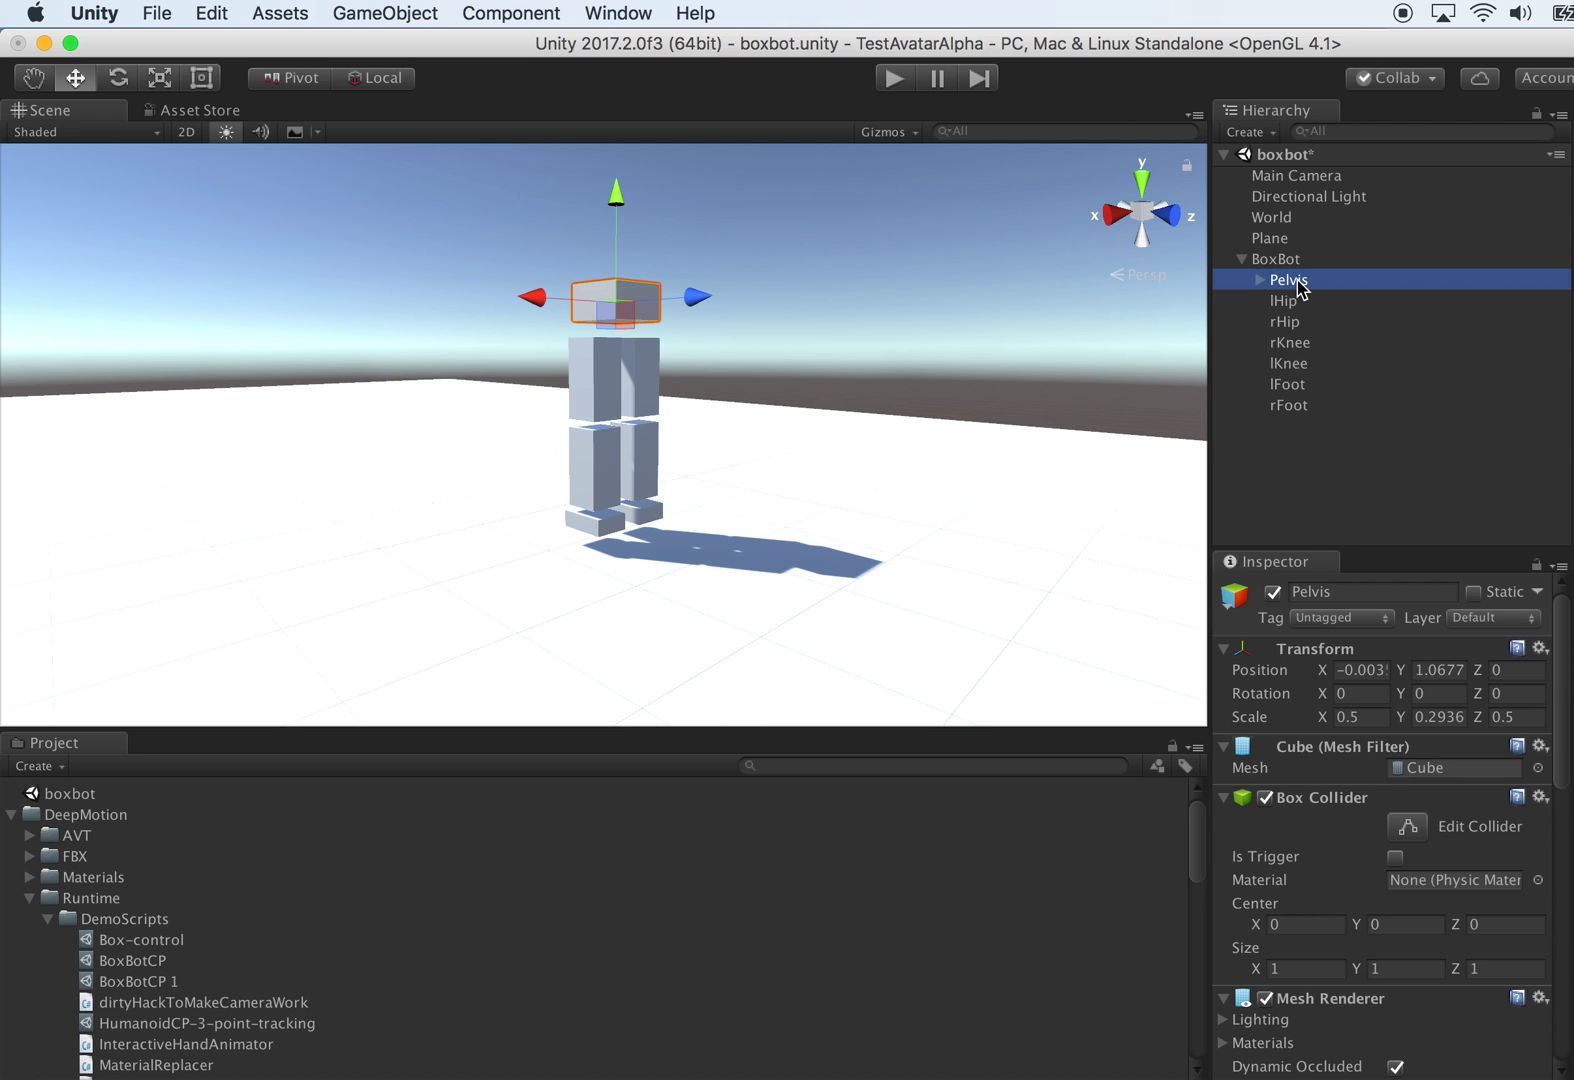
{"action": "left_click", "coordinate": [1440, 671]}
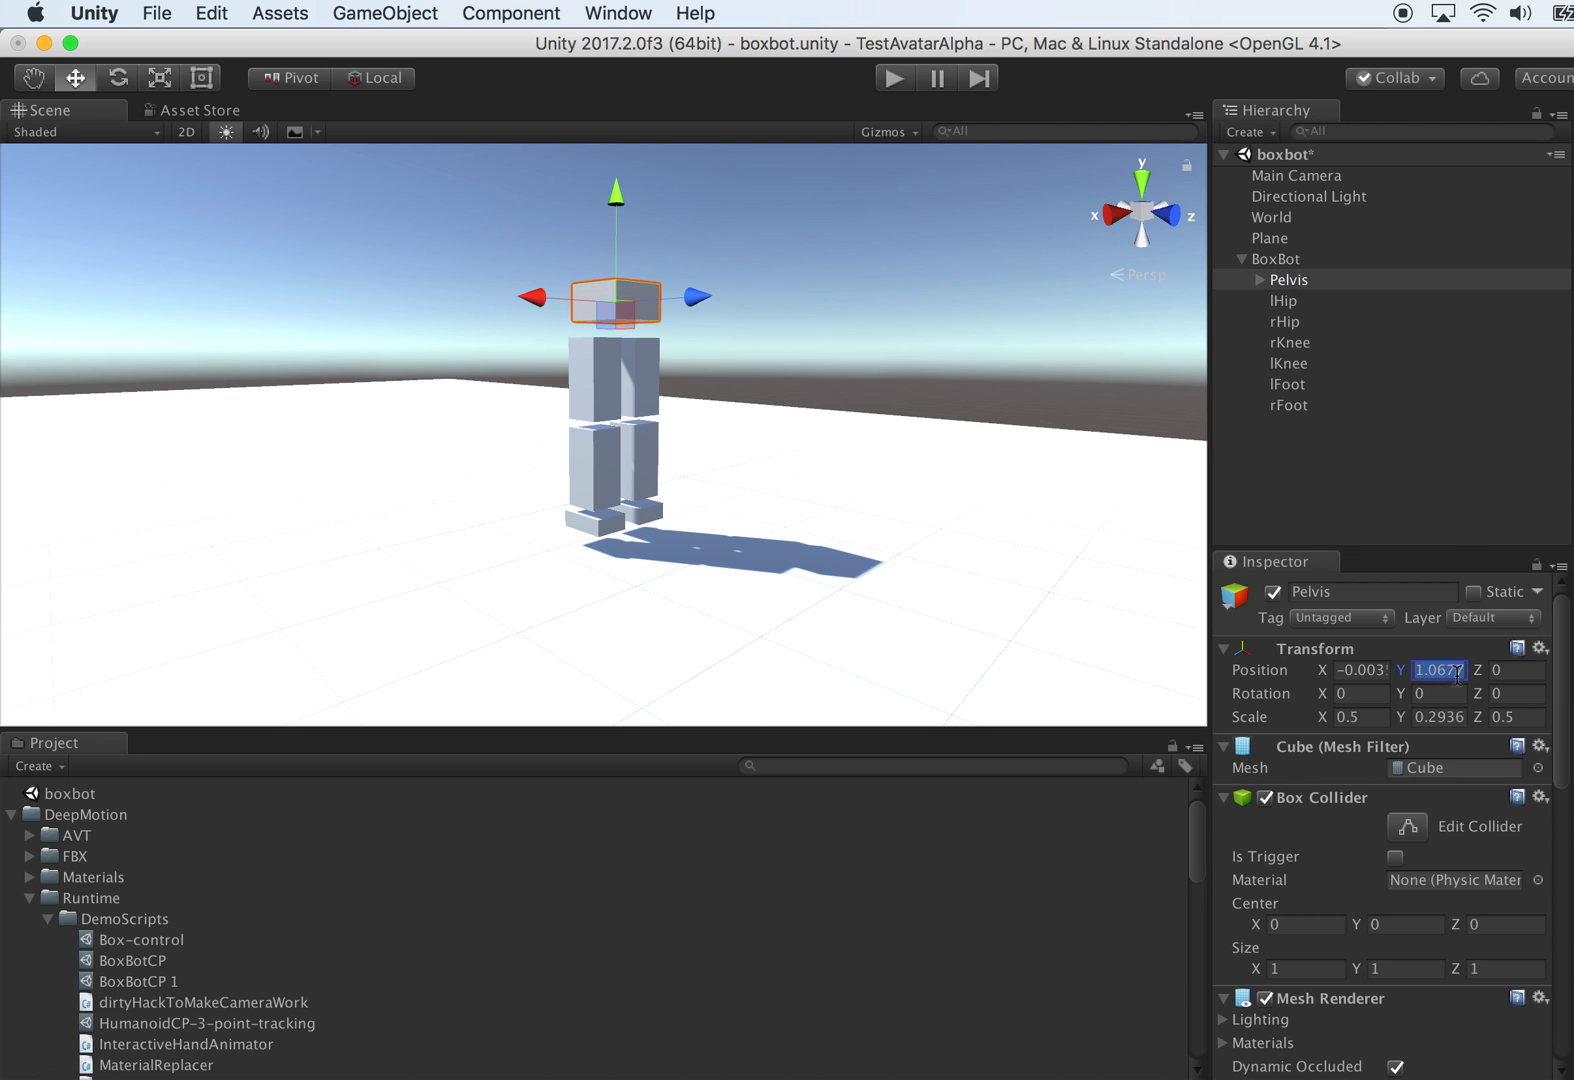
Step: In the Box-control parameters assigned to bipedController, set desired height to 0.9 and stand still threshold to 0.2
{"action": "left_click", "coordinate": [1260, 280]}
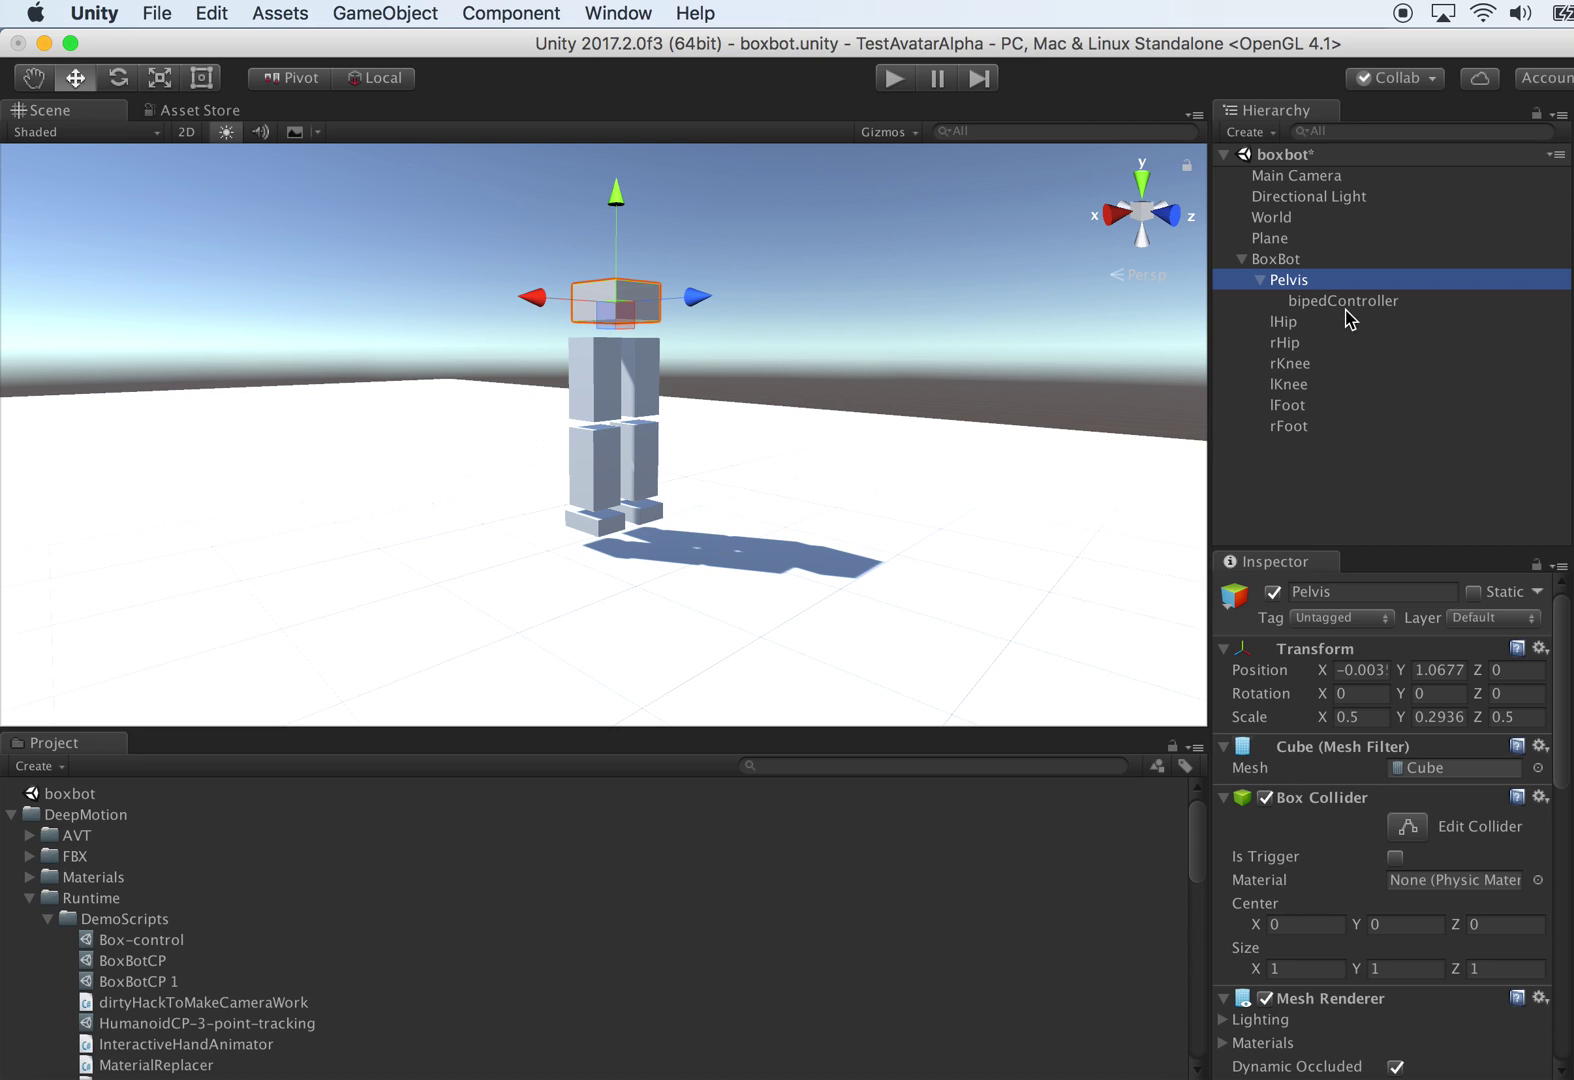
{"action": "left_click", "coordinate": [1330, 303]}
{"action": "left_click", "coordinate": [1466, 911]}
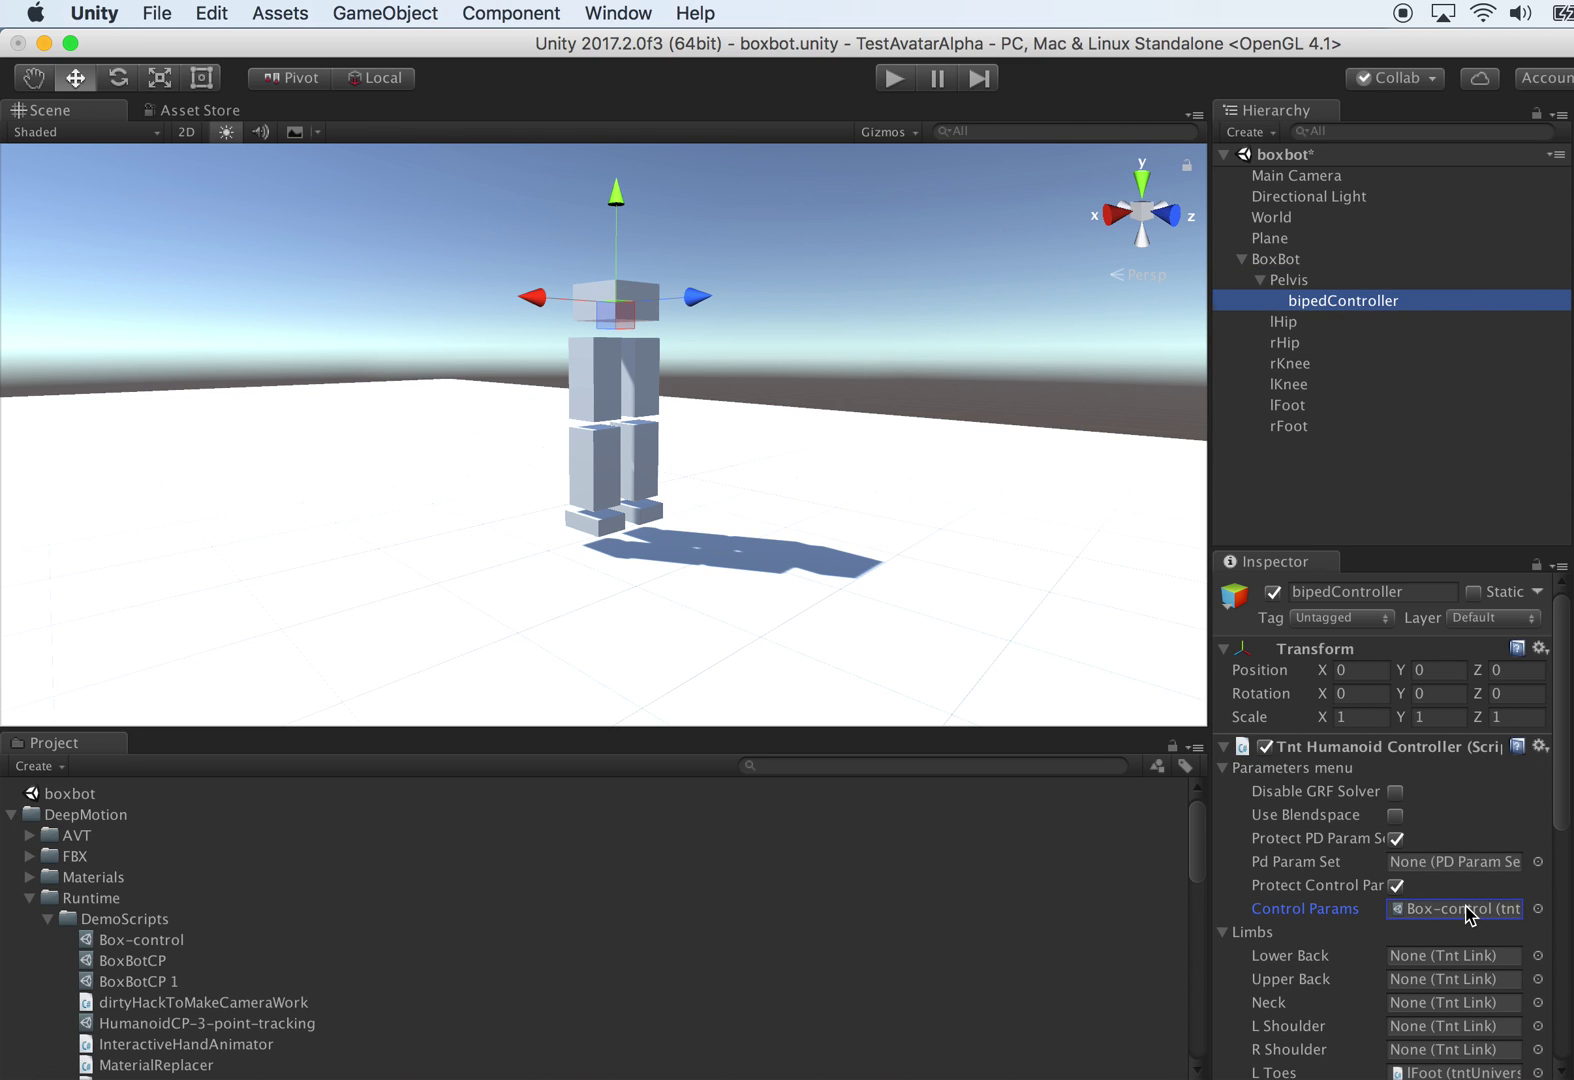
{"action": "left_click", "coordinate": [155, 942]}
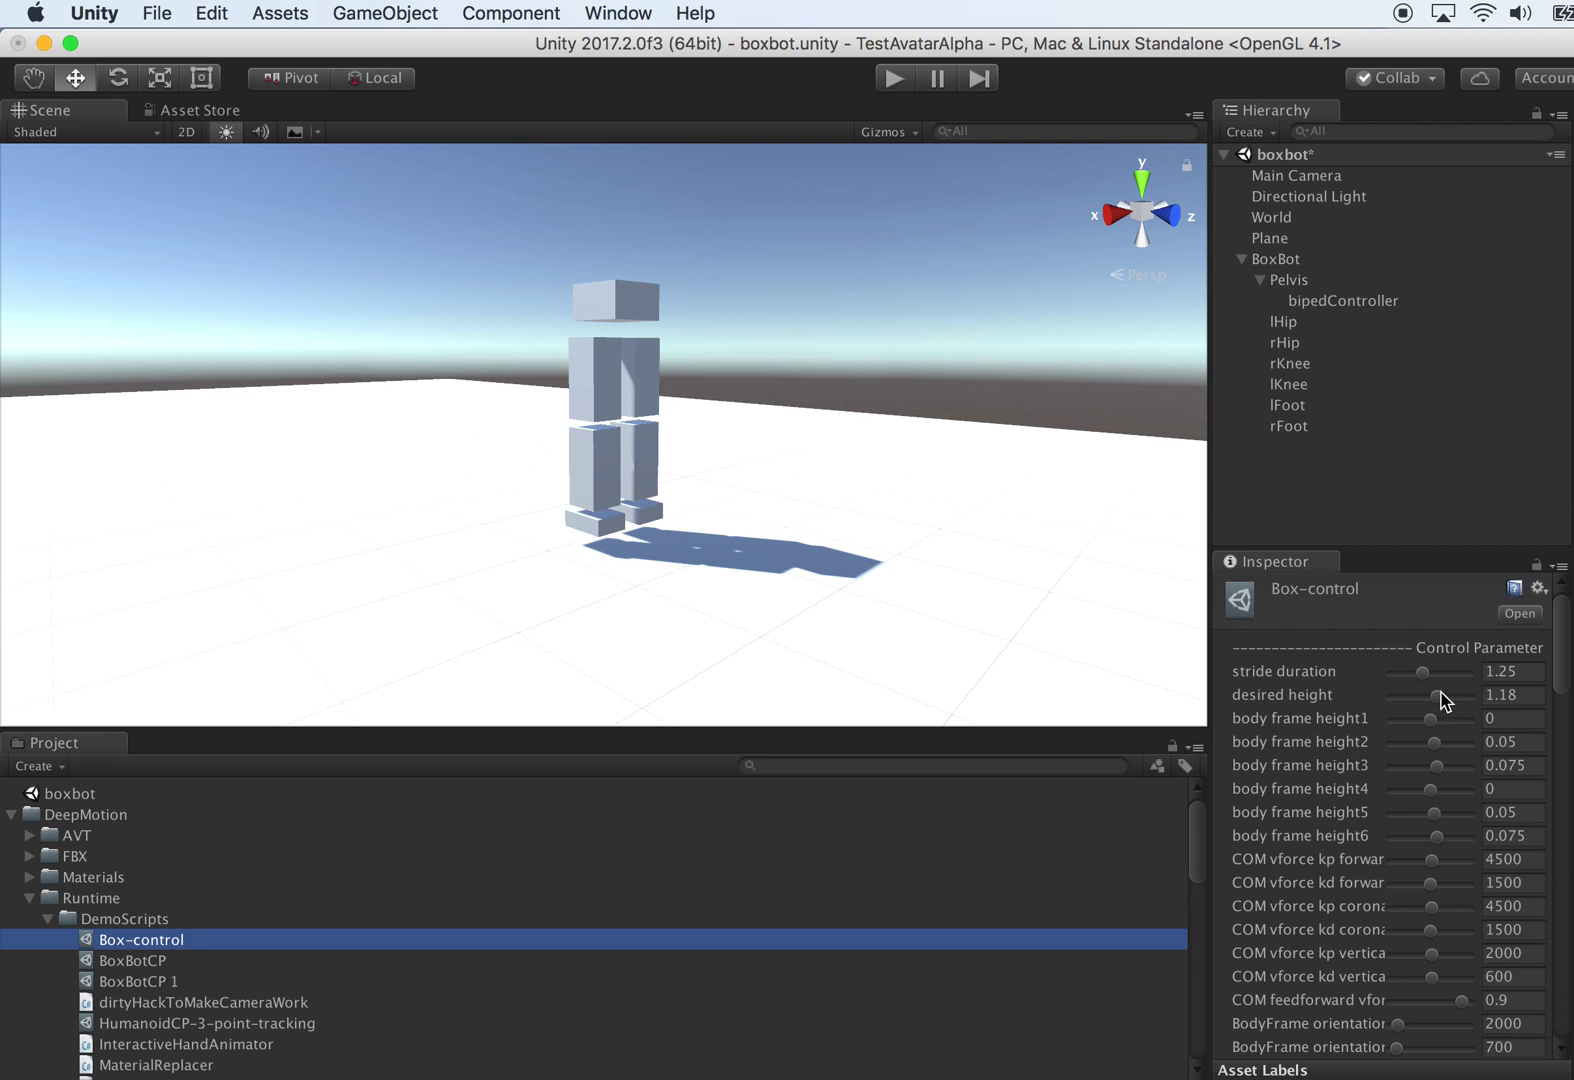
{"action": "left_click", "coordinate": [1503, 697]}
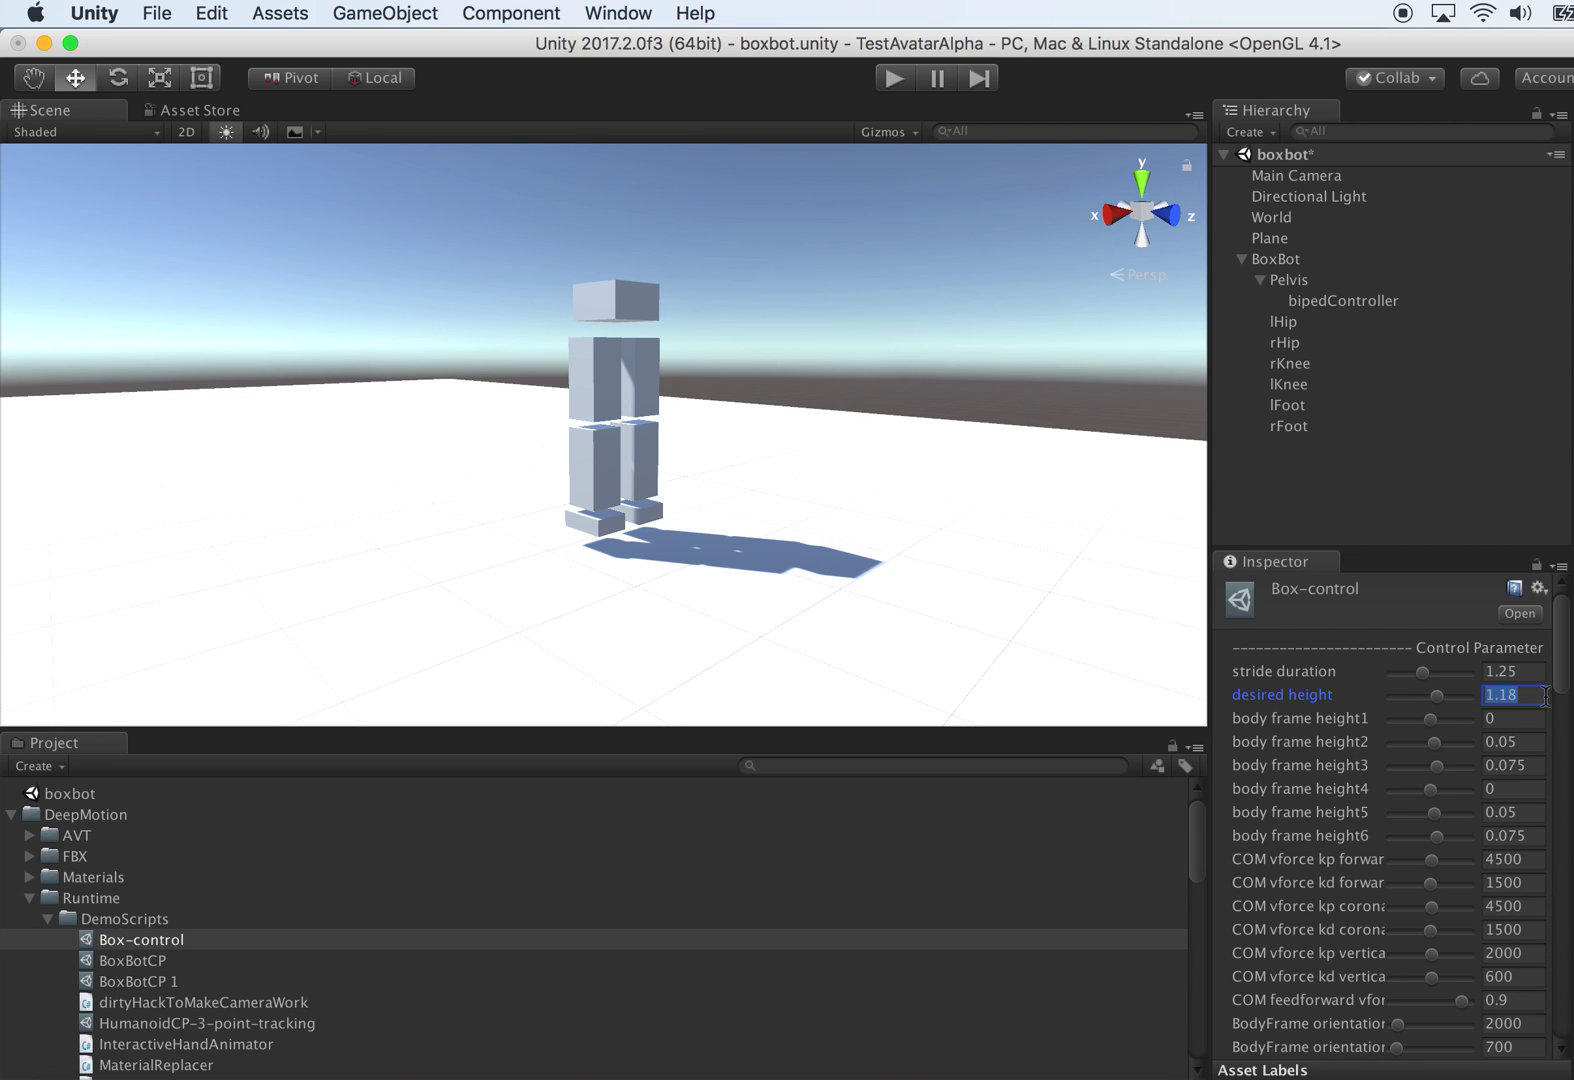
{"action": "type", "text": "1"}
{"action": "key", "text": "BackSpace"}
{"action": "left_click_drag", "start_coordinate": [1565, 672], "coordinate": [1560, 1020]}
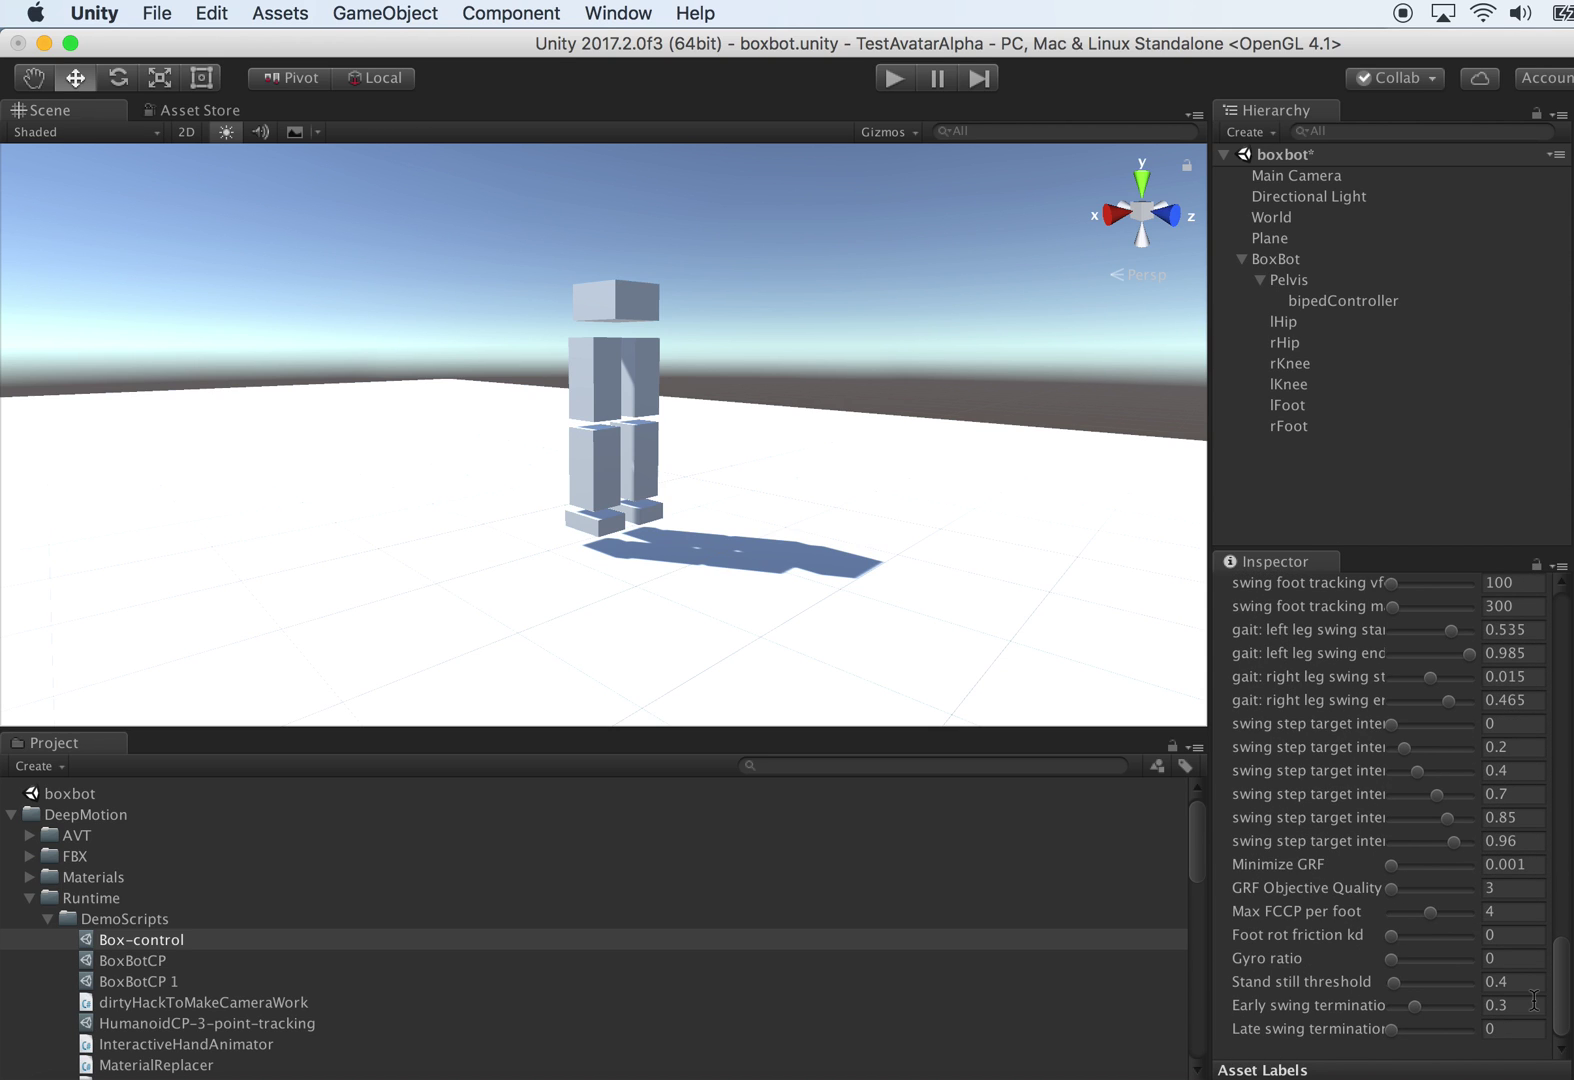
{"action": "left_click", "coordinate": [1521, 981]}
Step: Disable Is Kinematic on the Pelvis and run the simulation to test whether the legs stand on their own
{"action": "left_click", "coordinate": [895, 80]}
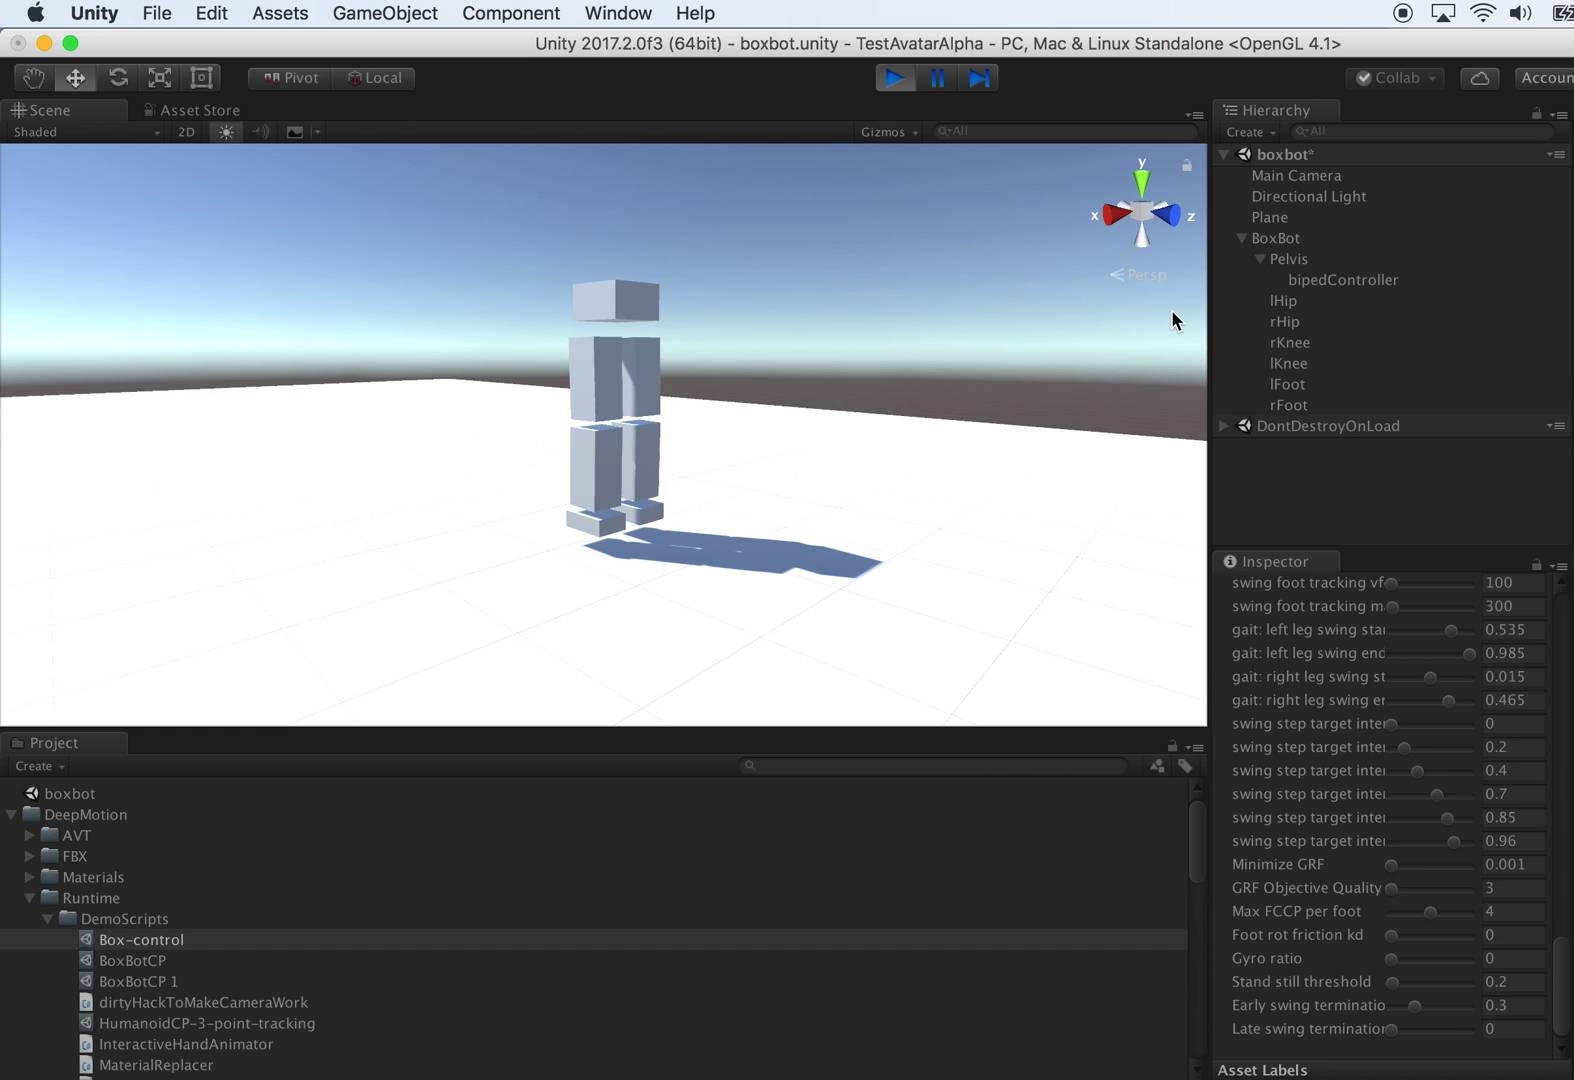
{"action": "left_click", "coordinate": [895, 78]}
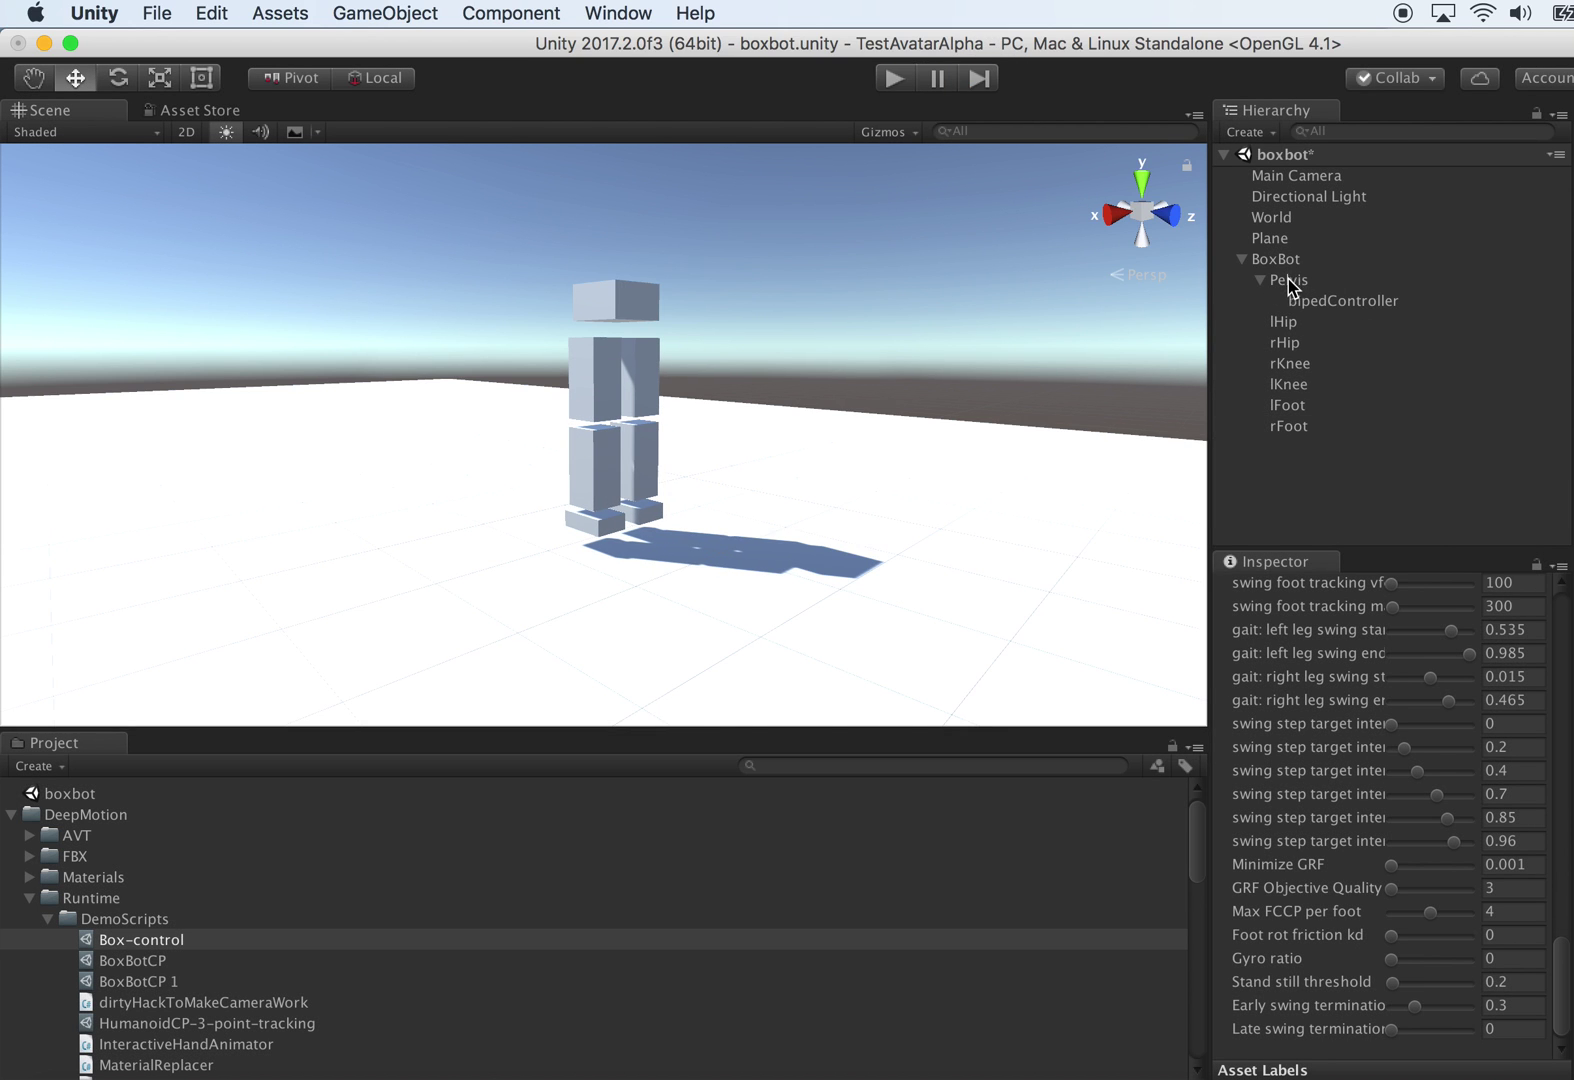
{"action": "left_click", "coordinate": [1300, 281]}
{"action": "left_click", "coordinate": [1396, 897]}
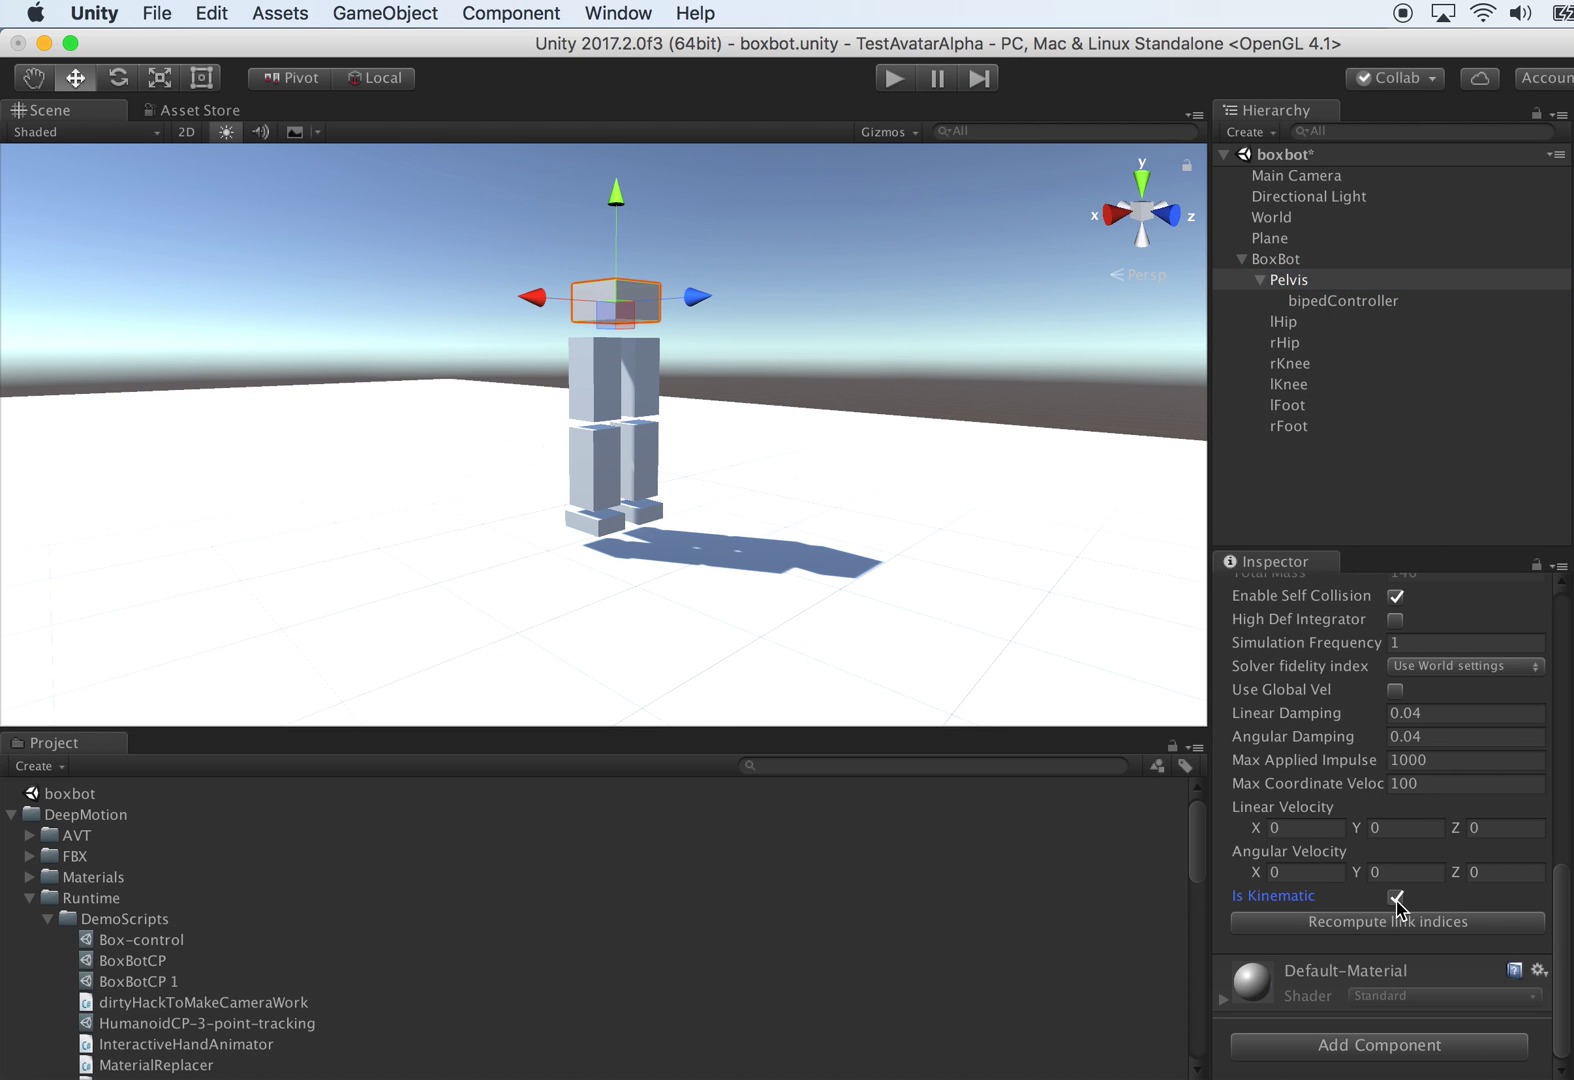
{"action": "left_click", "coordinate": [895, 78]}
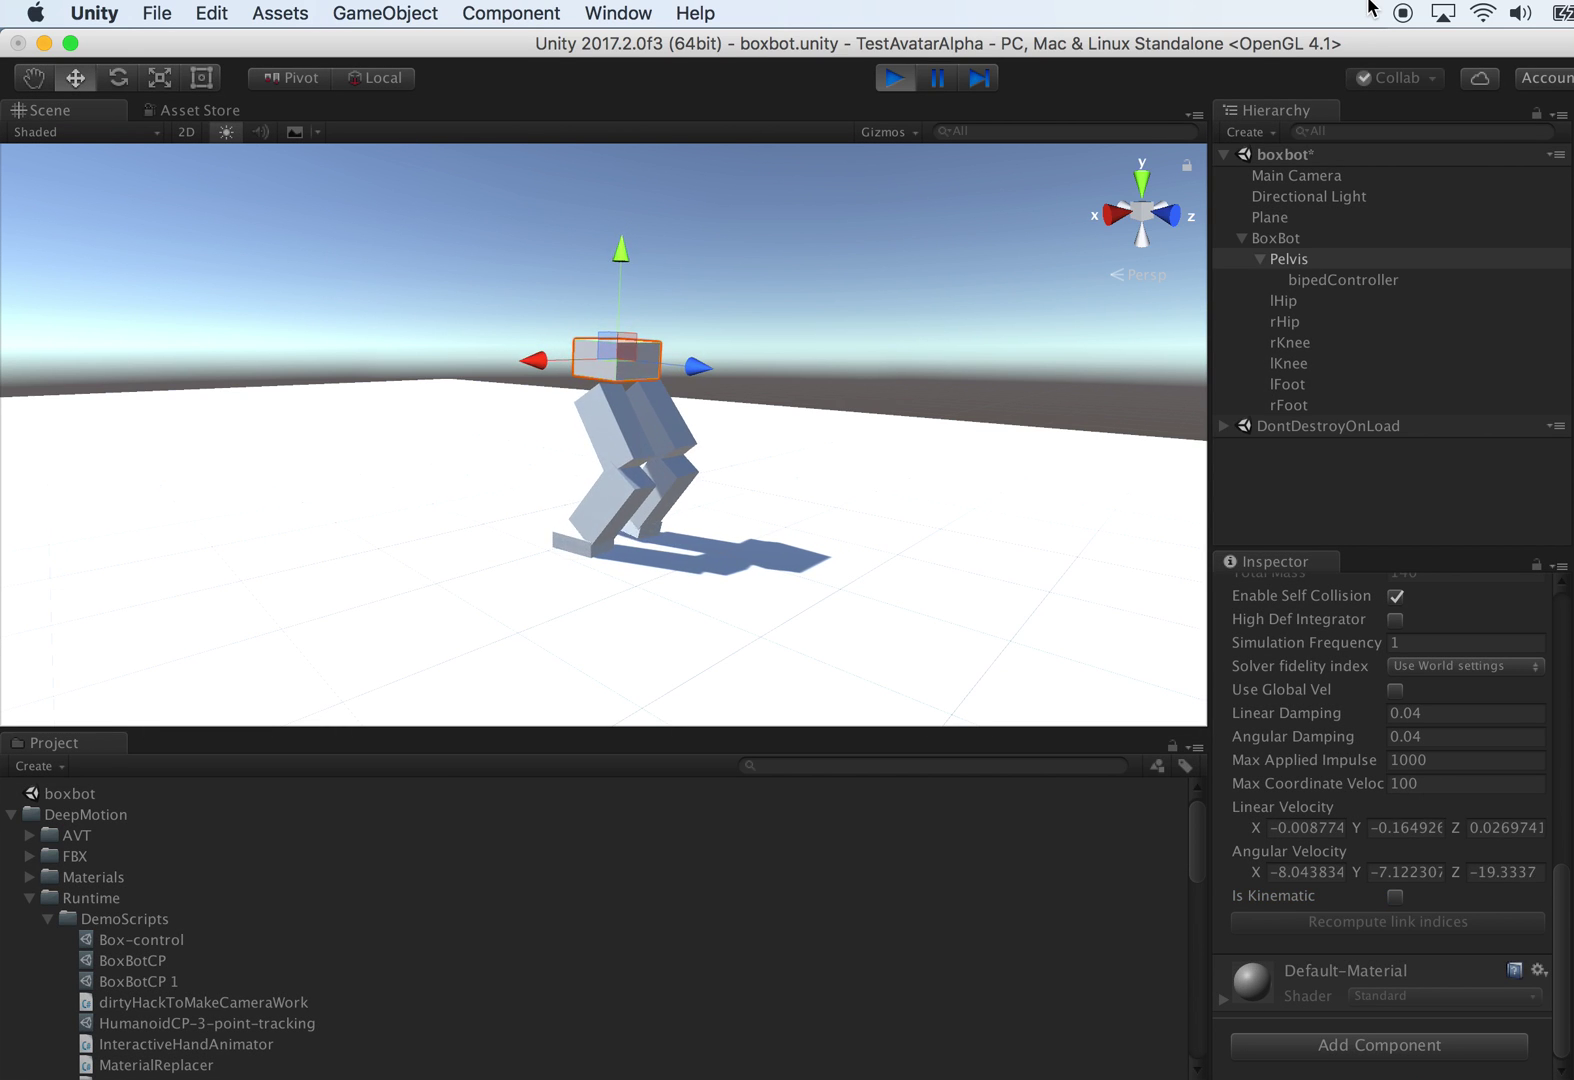
{"action": "right_click_drag", "start_coordinate": [1022, 200], "coordinate": [926, 333]}
{"action": "left_click", "coordinate": [895, 78]}
Step: Set the Mass of both lFoot and rFoot to 20
{"action": "left_click", "coordinate": [1300, 406]}
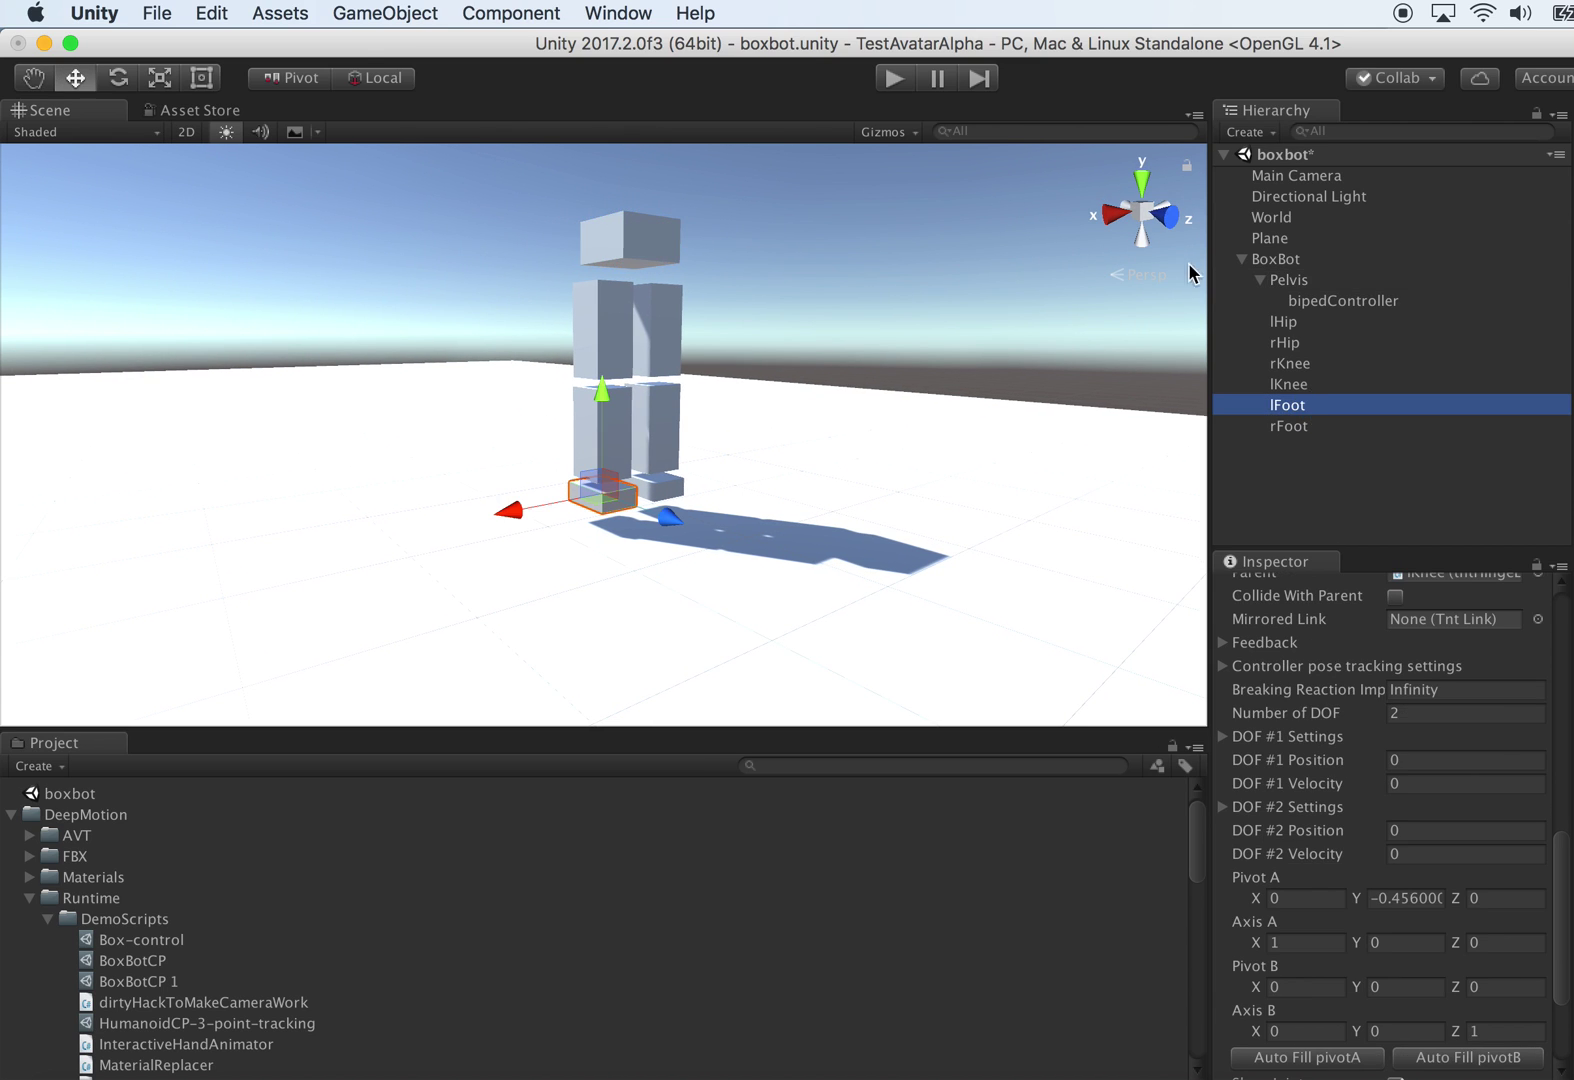
{"action": "left_click", "coordinate": [1290, 426], "text": "shift"}
{"action": "scroll", "coordinate": [1468, 791], "scroll_direction": "up", "scroll_amount": 5}
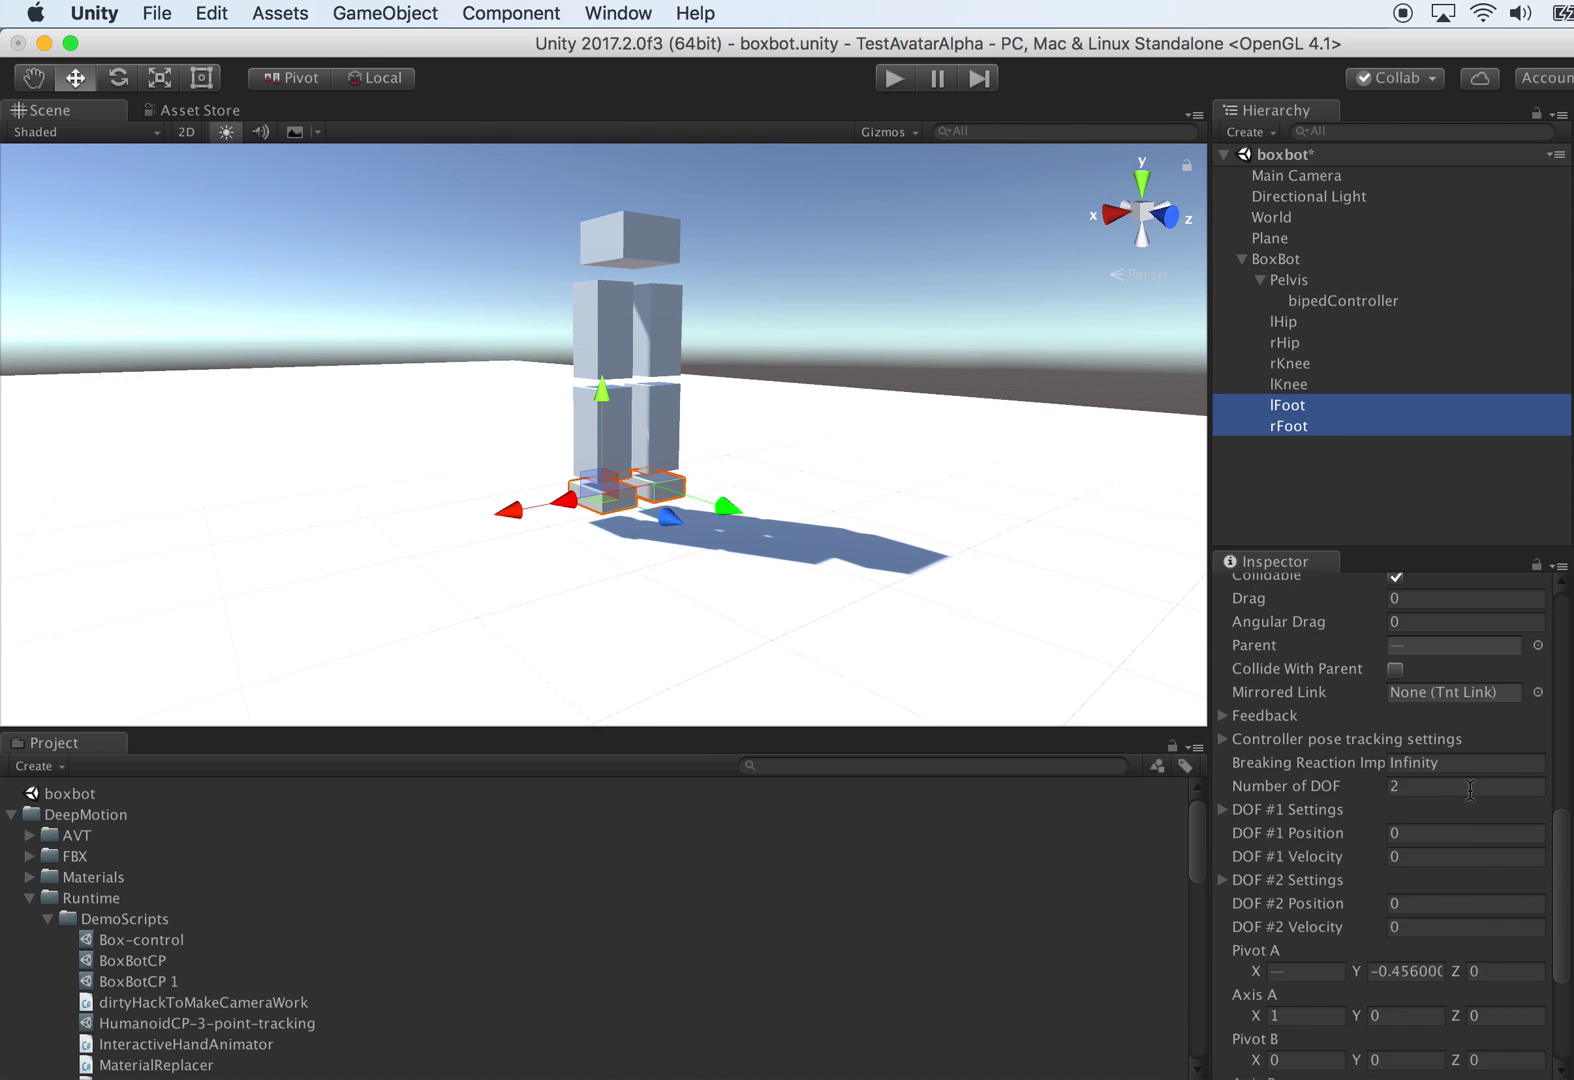
{"action": "scroll", "coordinate": [1466, 792], "scroll_direction": "up", "scroll_amount": 4}
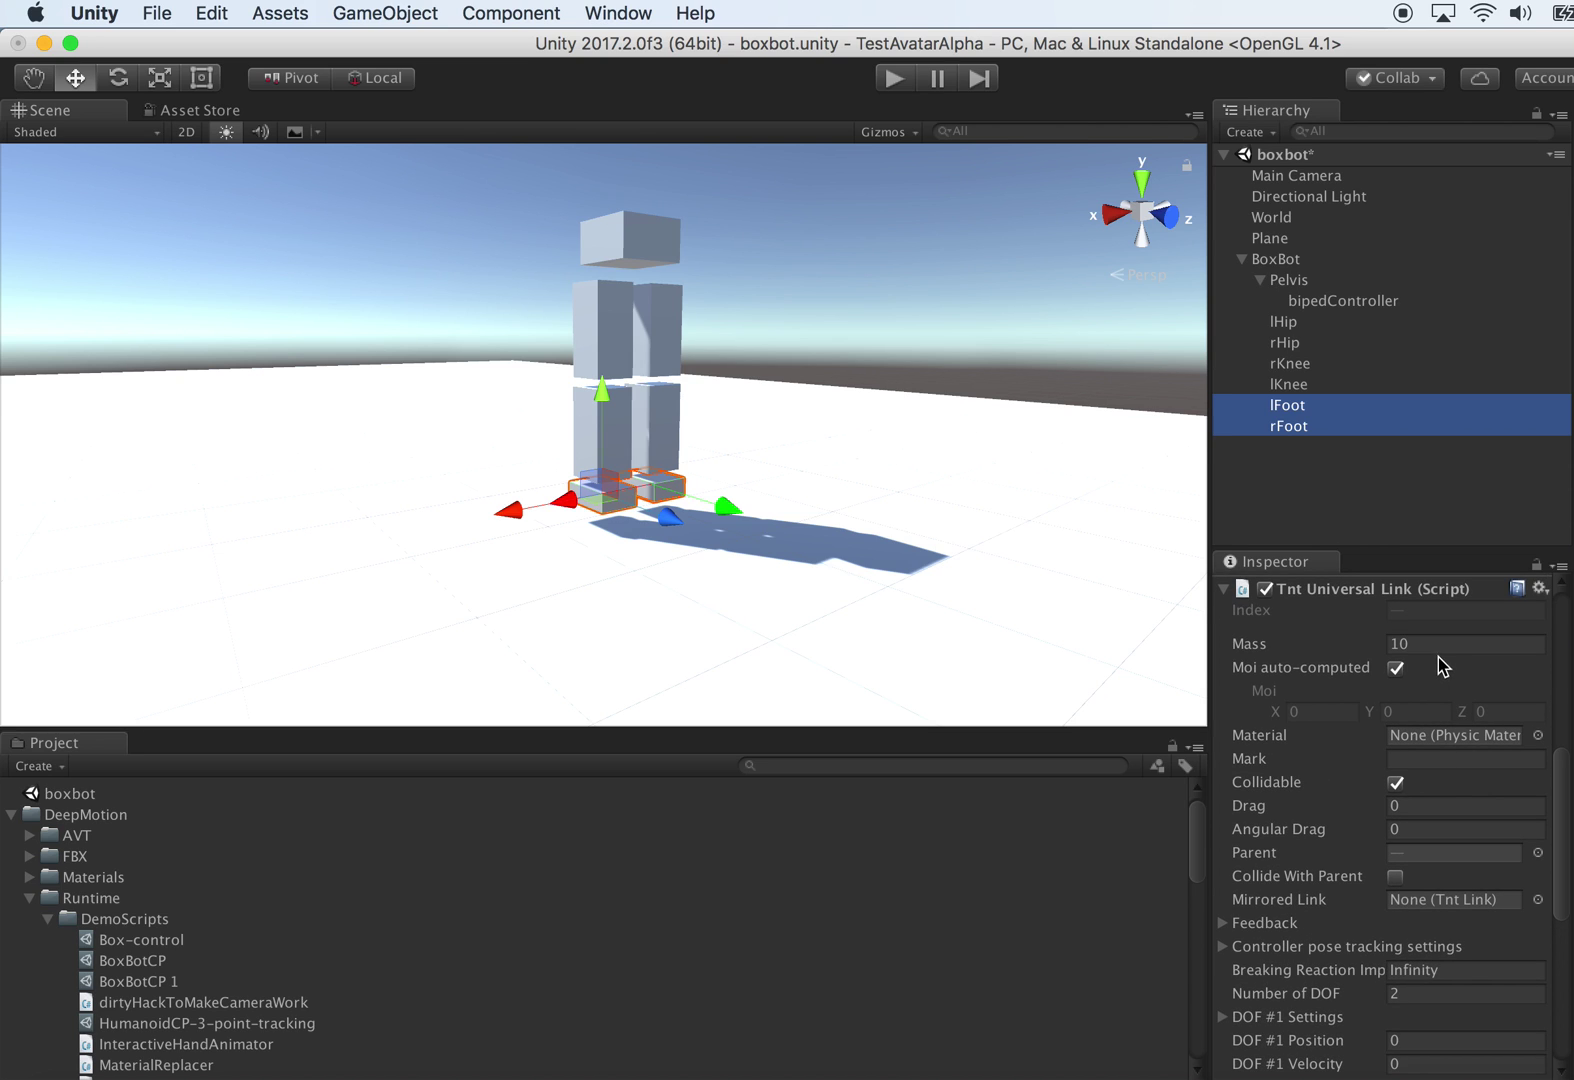
{"action": "left_click", "coordinate": [1431, 645]}
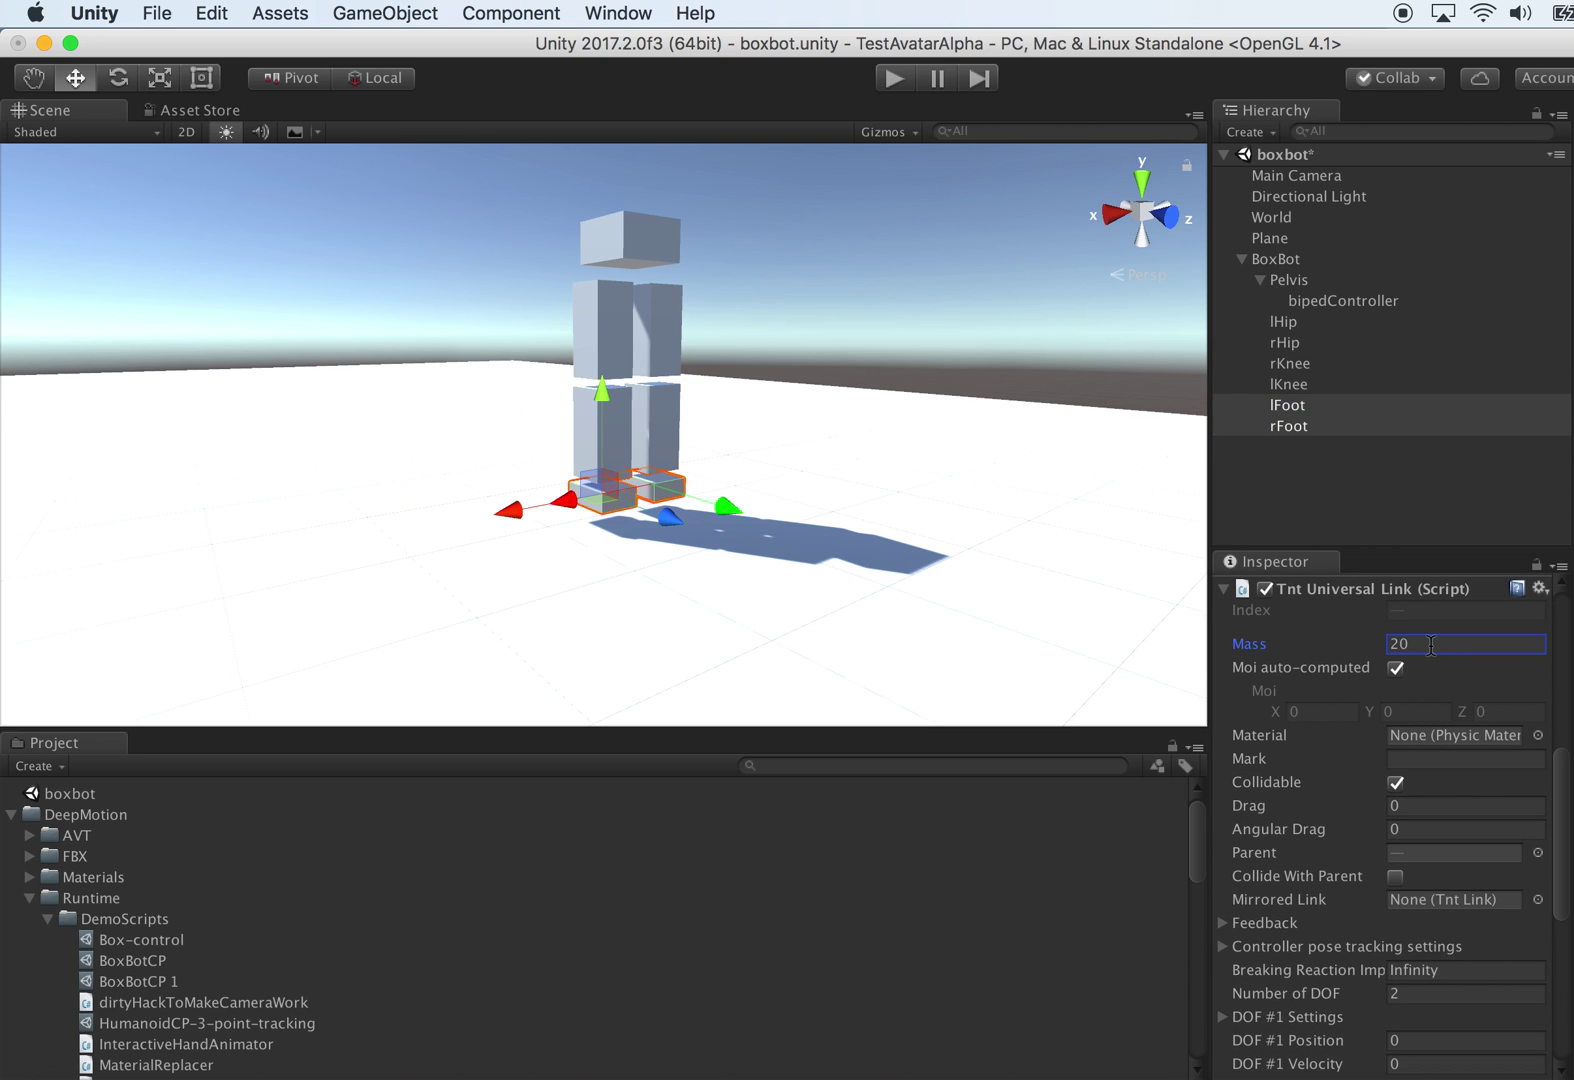
Step: In the Box-control parameters, set desired height to 1
{"action": "scroll", "coordinate": [215, 905], "scroll_direction": "down", "scroll_amount": 2}
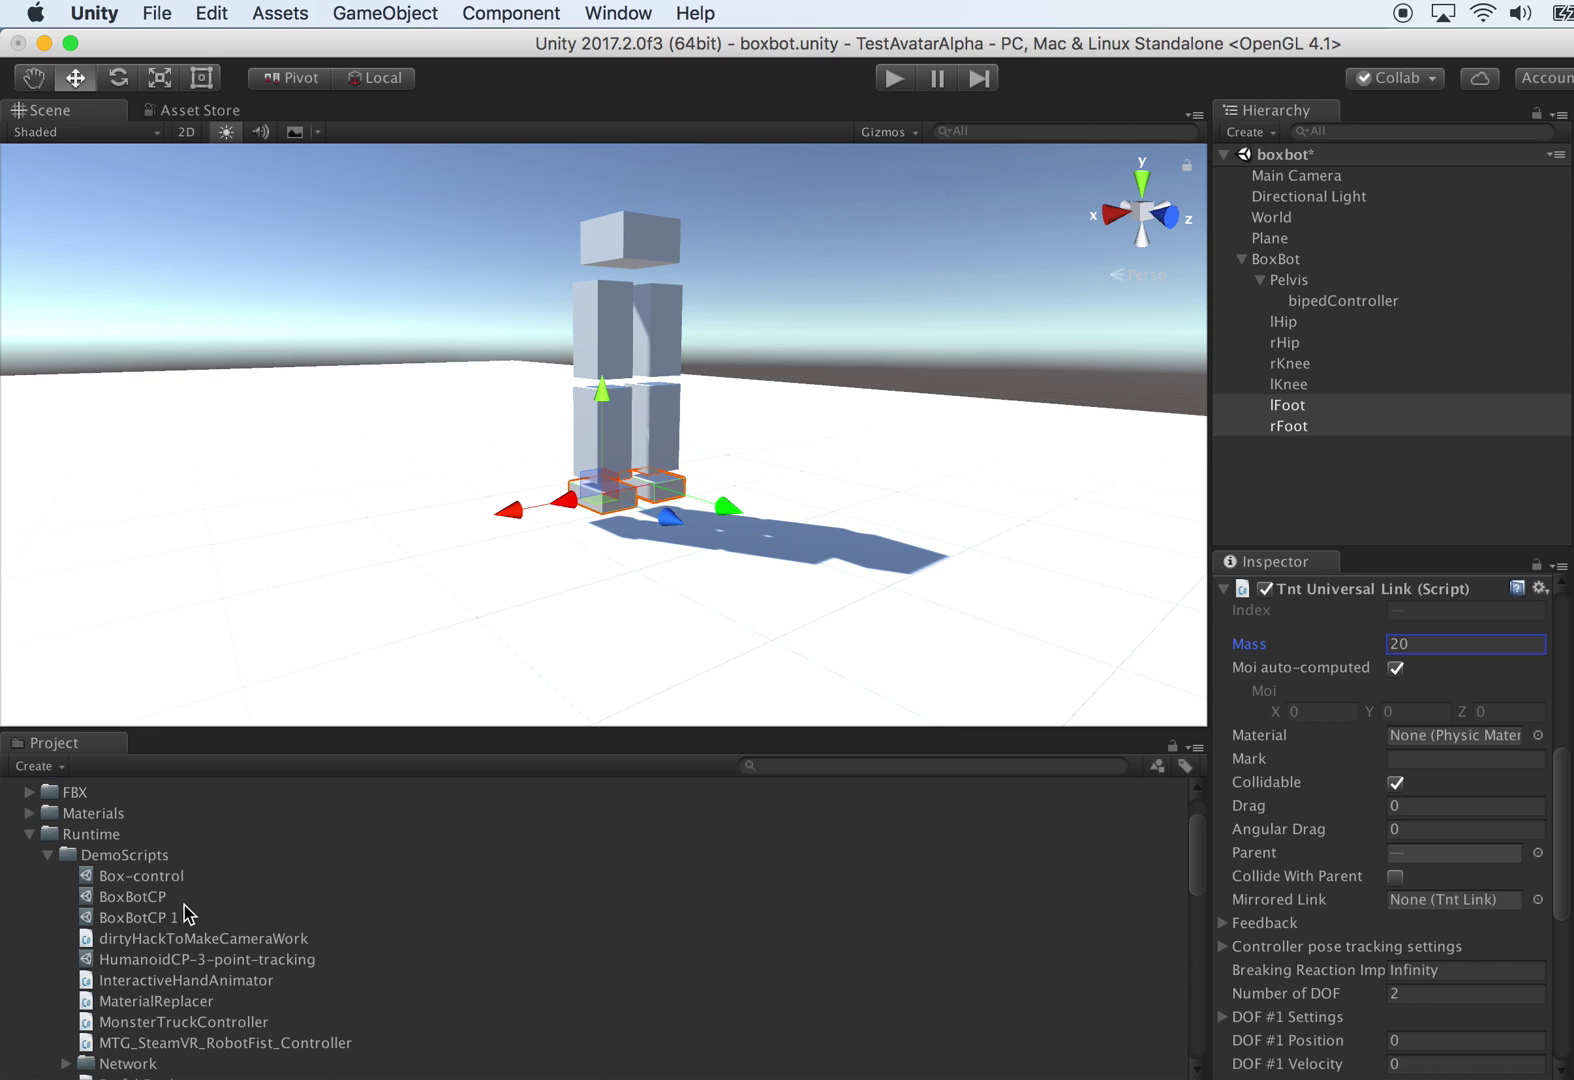
{"action": "left_click", "coordinate": [176, 877]}
{"action": "scroll", "coordinate": [1533, 718], "scroll_direction": "up", "scroll_amount": 10}
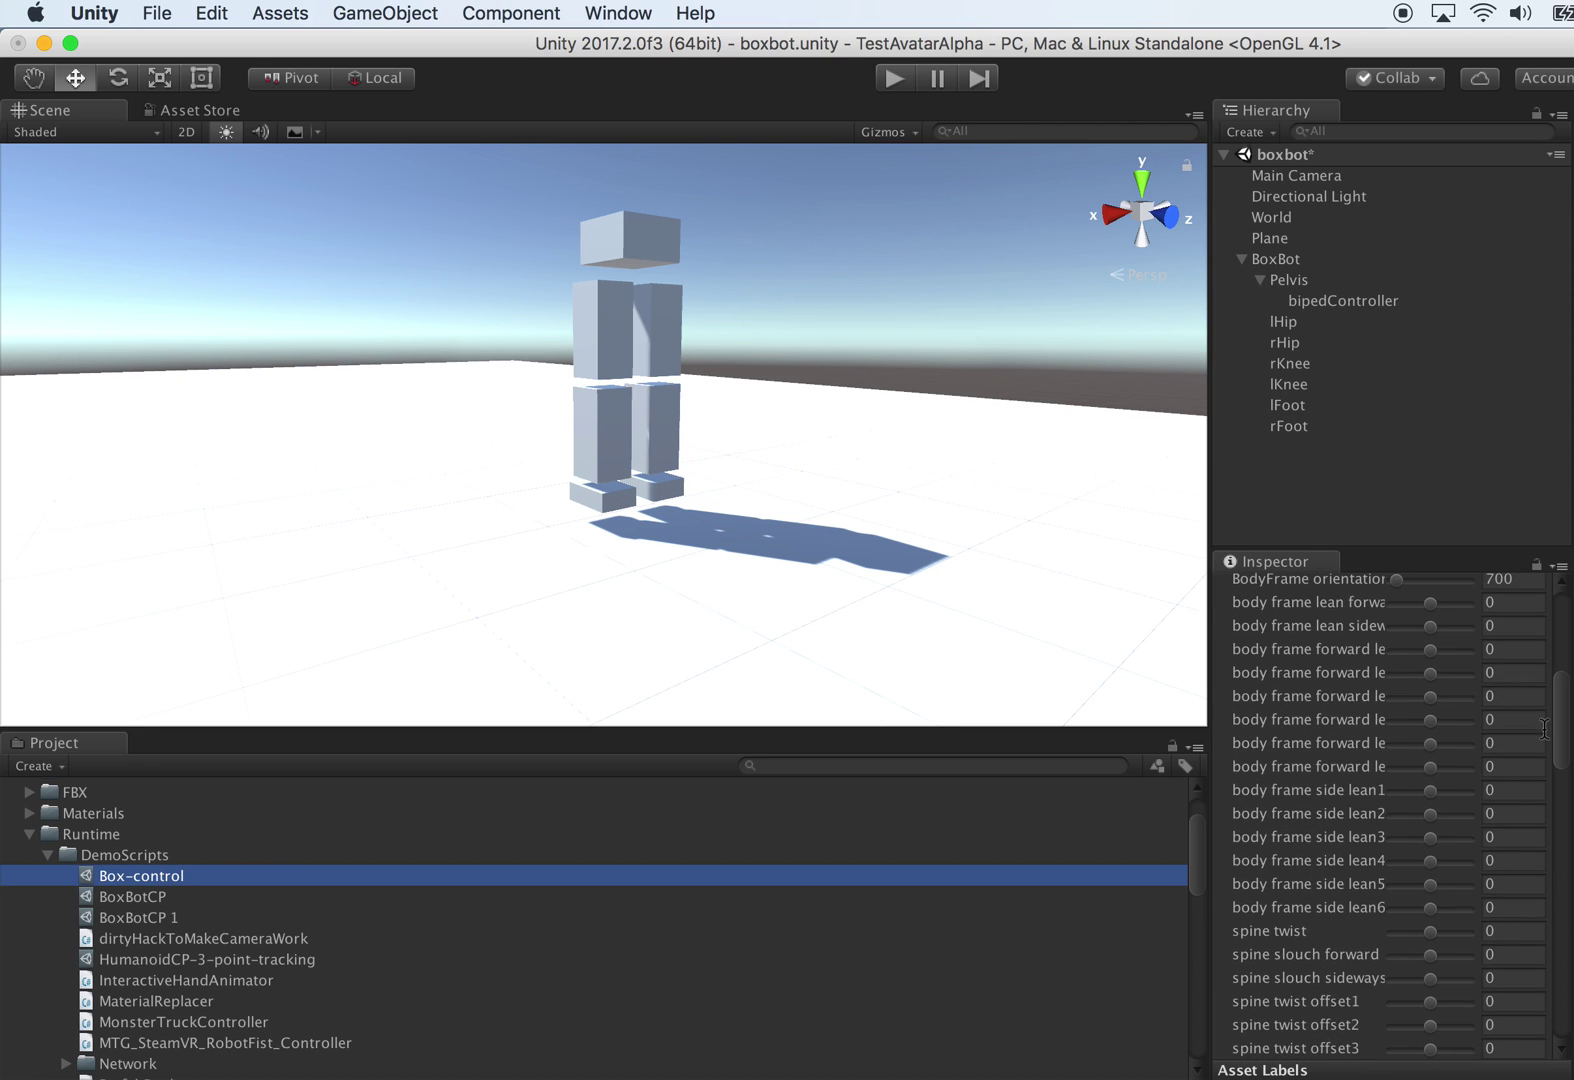
{"action": "left_click", "coordinate": [1512, 695]}
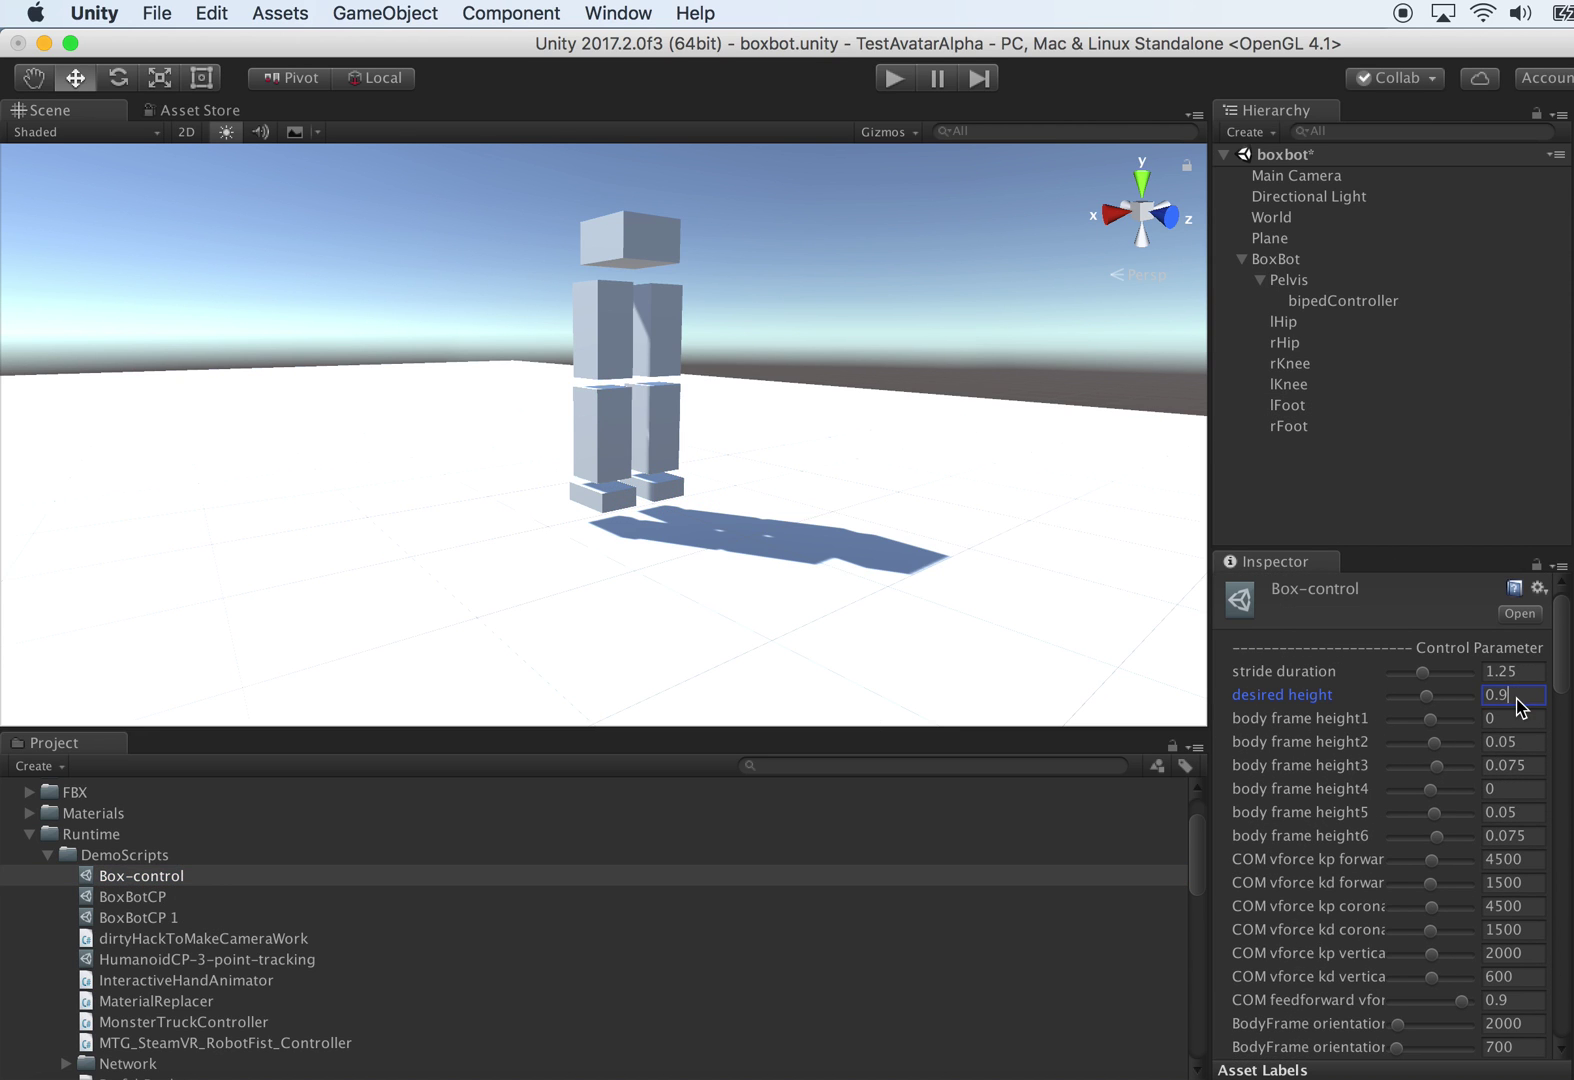
{"action": "type", "text": "1"}
Step: Set the Mass of the Pelvis to 75
{"action": "left_click", "coordinate": [1290, 322]}
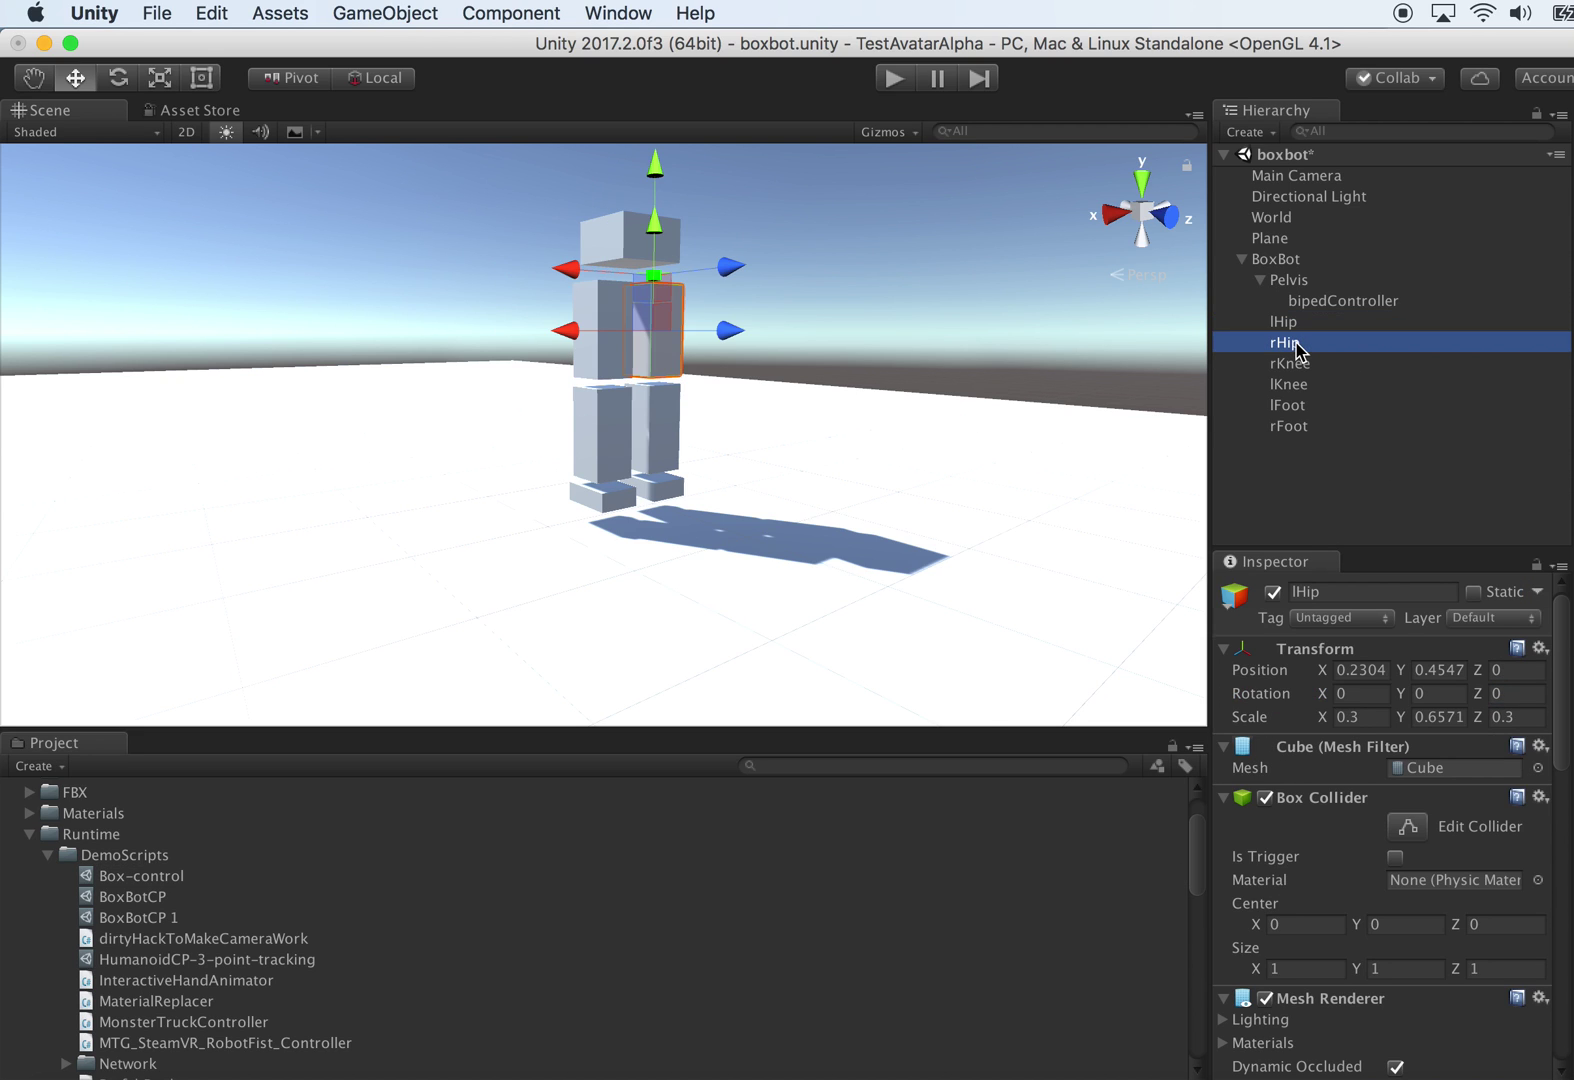
{"action": "left_click", "coordinate": [1300, 280]}
{"action": "scroll", "coordinate": [1475, 913], "scroll_direction": "down", "scroll_amount": 5}
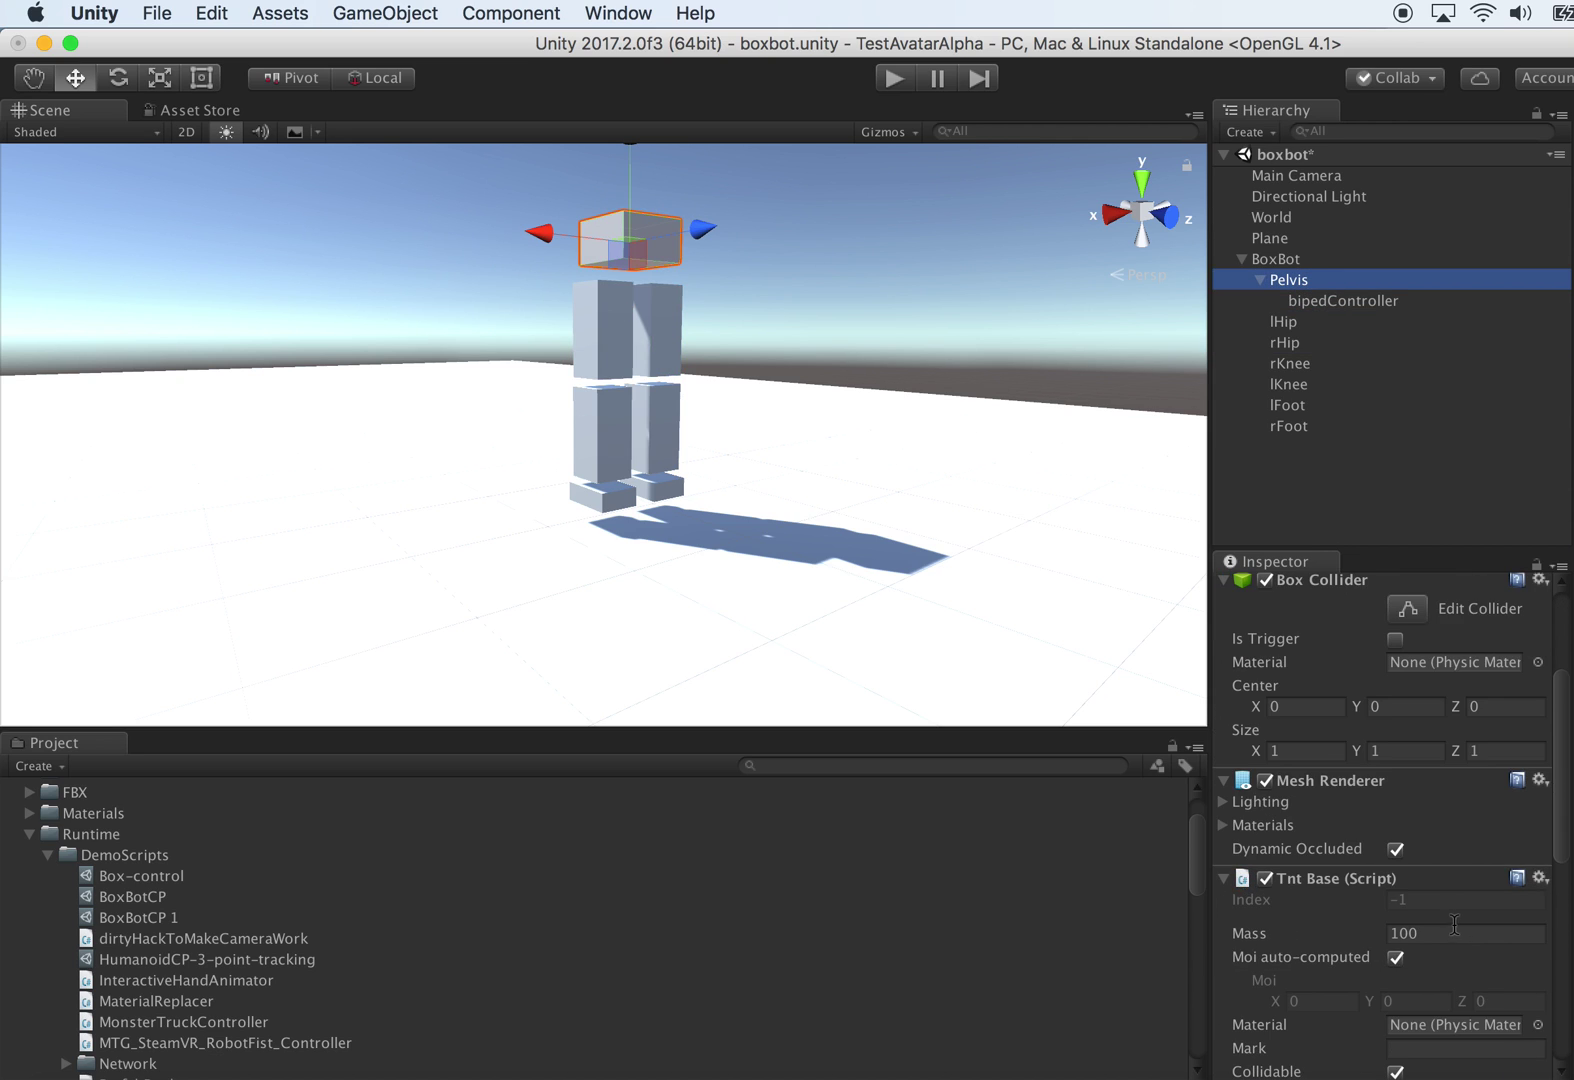
{"action": "left_click", "coordinate": [1430, 818]}
{"action": "type", "text": "75"}
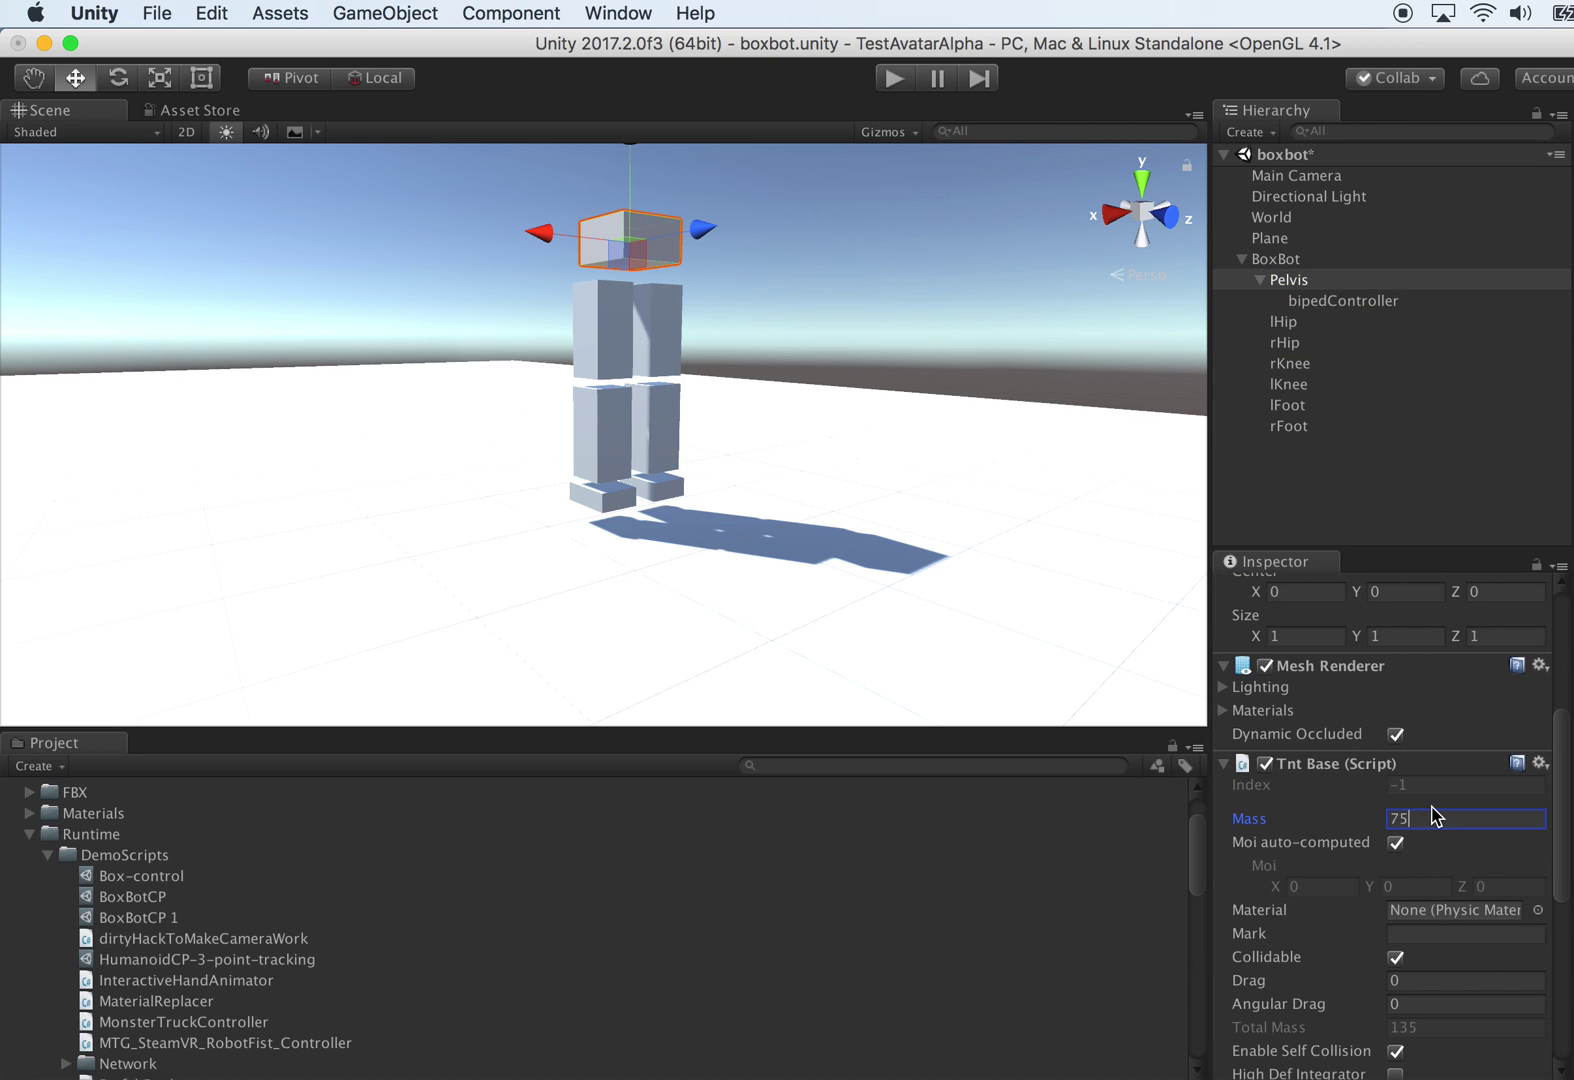
Step: Run the simulation and view the legs from another angle to test the balance with the new masses and desired height
{"action": "left_click", "coordinate": [894, 80]}
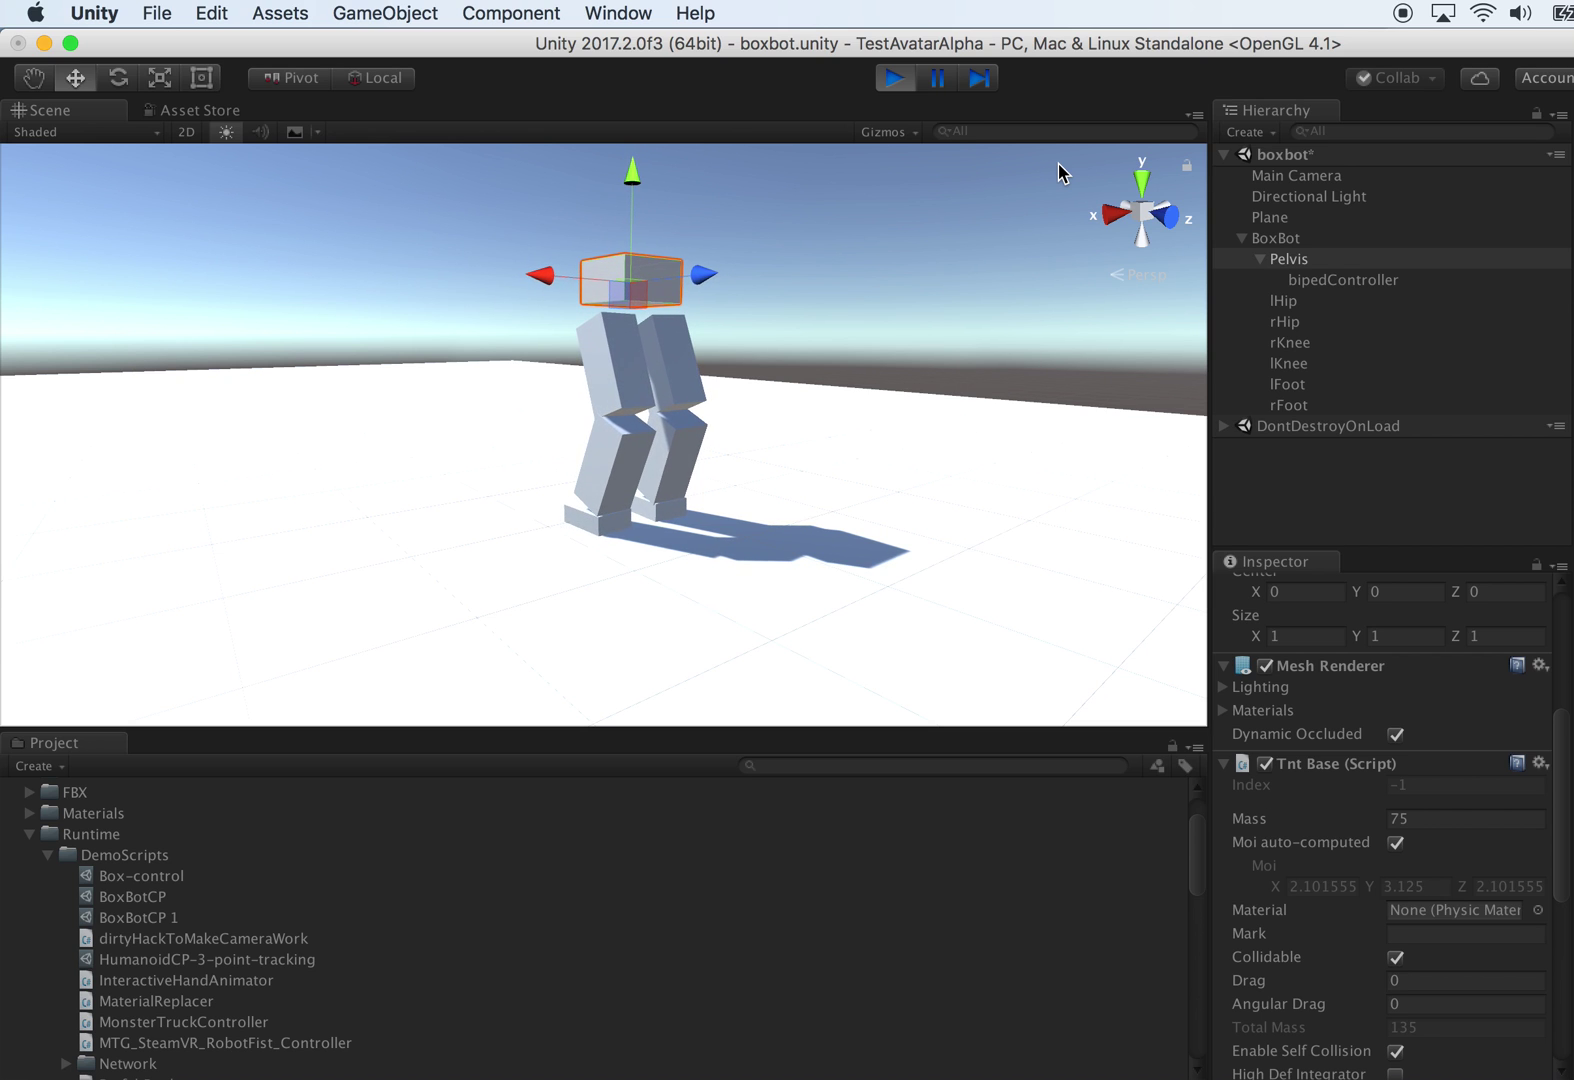
{"action": "right_click_drag", "start_coordinate": [958, 310], "coordinate": [940, 375]}
{"action": "key", "text": "w"}
{"action": "left_click", "coordinate": [895, 78]}
Step: Create a new C Sharp script named HumanoidDriver and add it as a component to bipedController
{"action": "left_click", "coordinate": [1367, 305]}
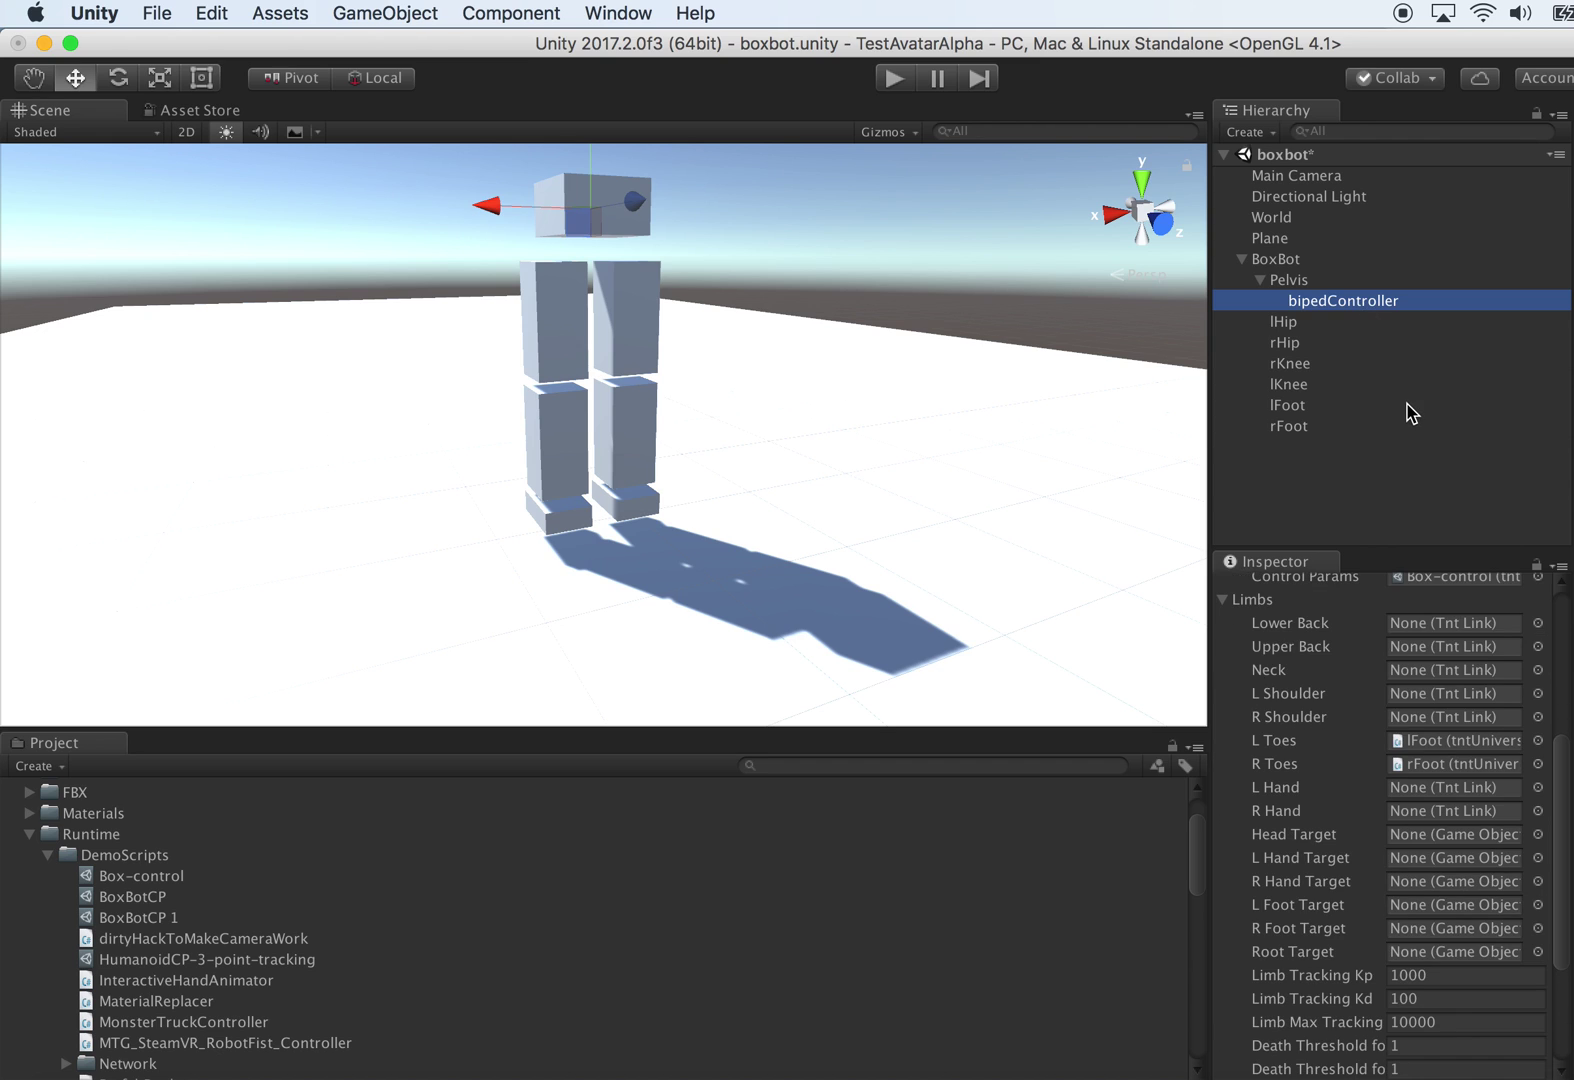
{"action": "scroll", "coordinate": [1527, 770], "scroll_direction": "up", "scroll_amount": 1}
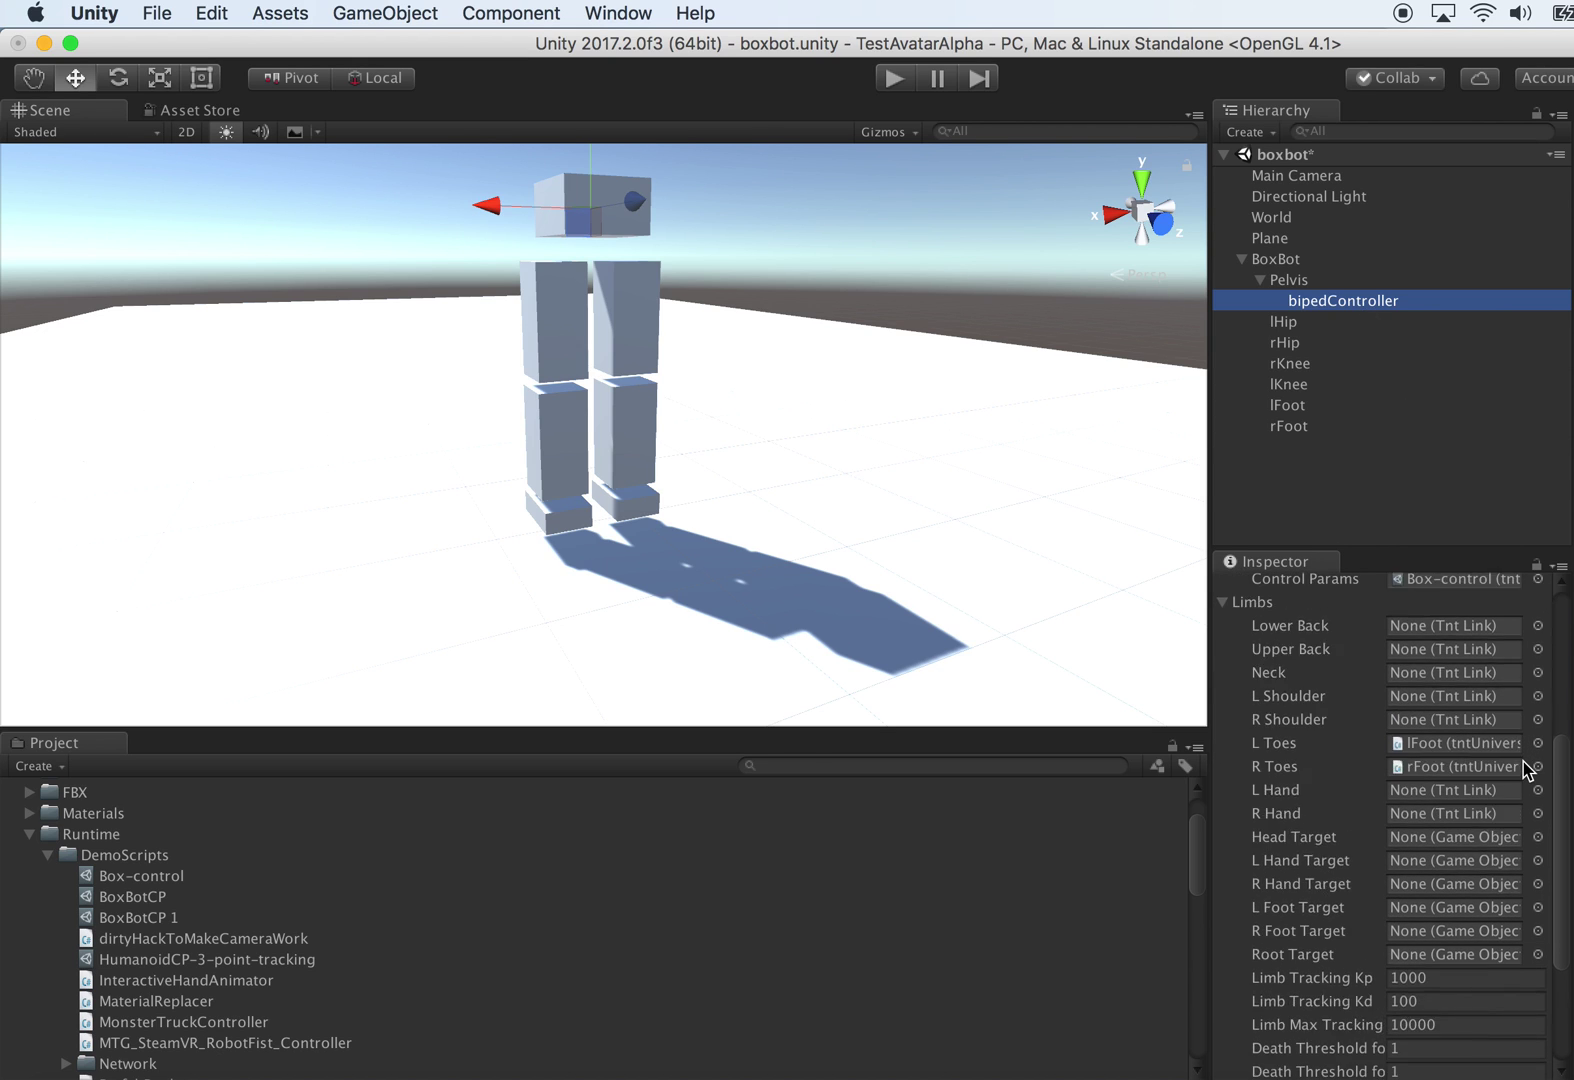
{"action": "scroll", "coordinate": [1527, 770], "scroll_direction": "up", "scroll_amount": 10}
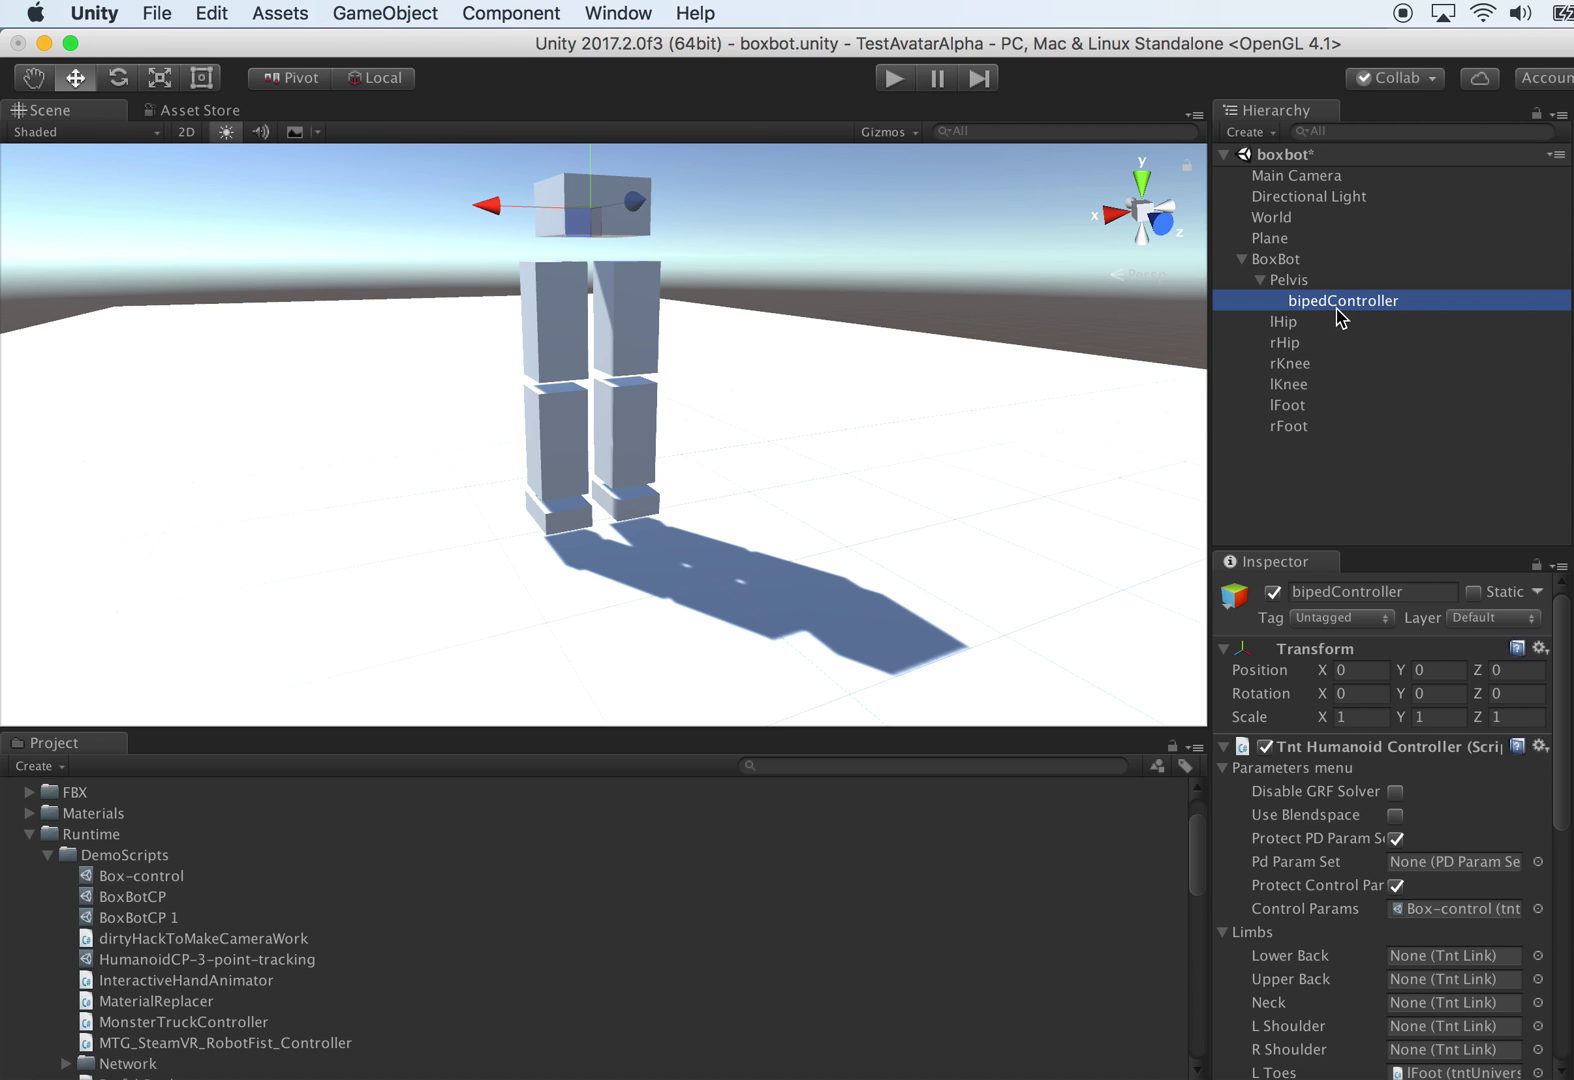
{"action": "left_click", "coordinate": [1296, 283]}
{"action": "left_click", "coordinate": [1327, 302]}
{"action": "scroll", "coordinate": [1505, 830], "scroll_direction": "down", "scroll_amount": 15}
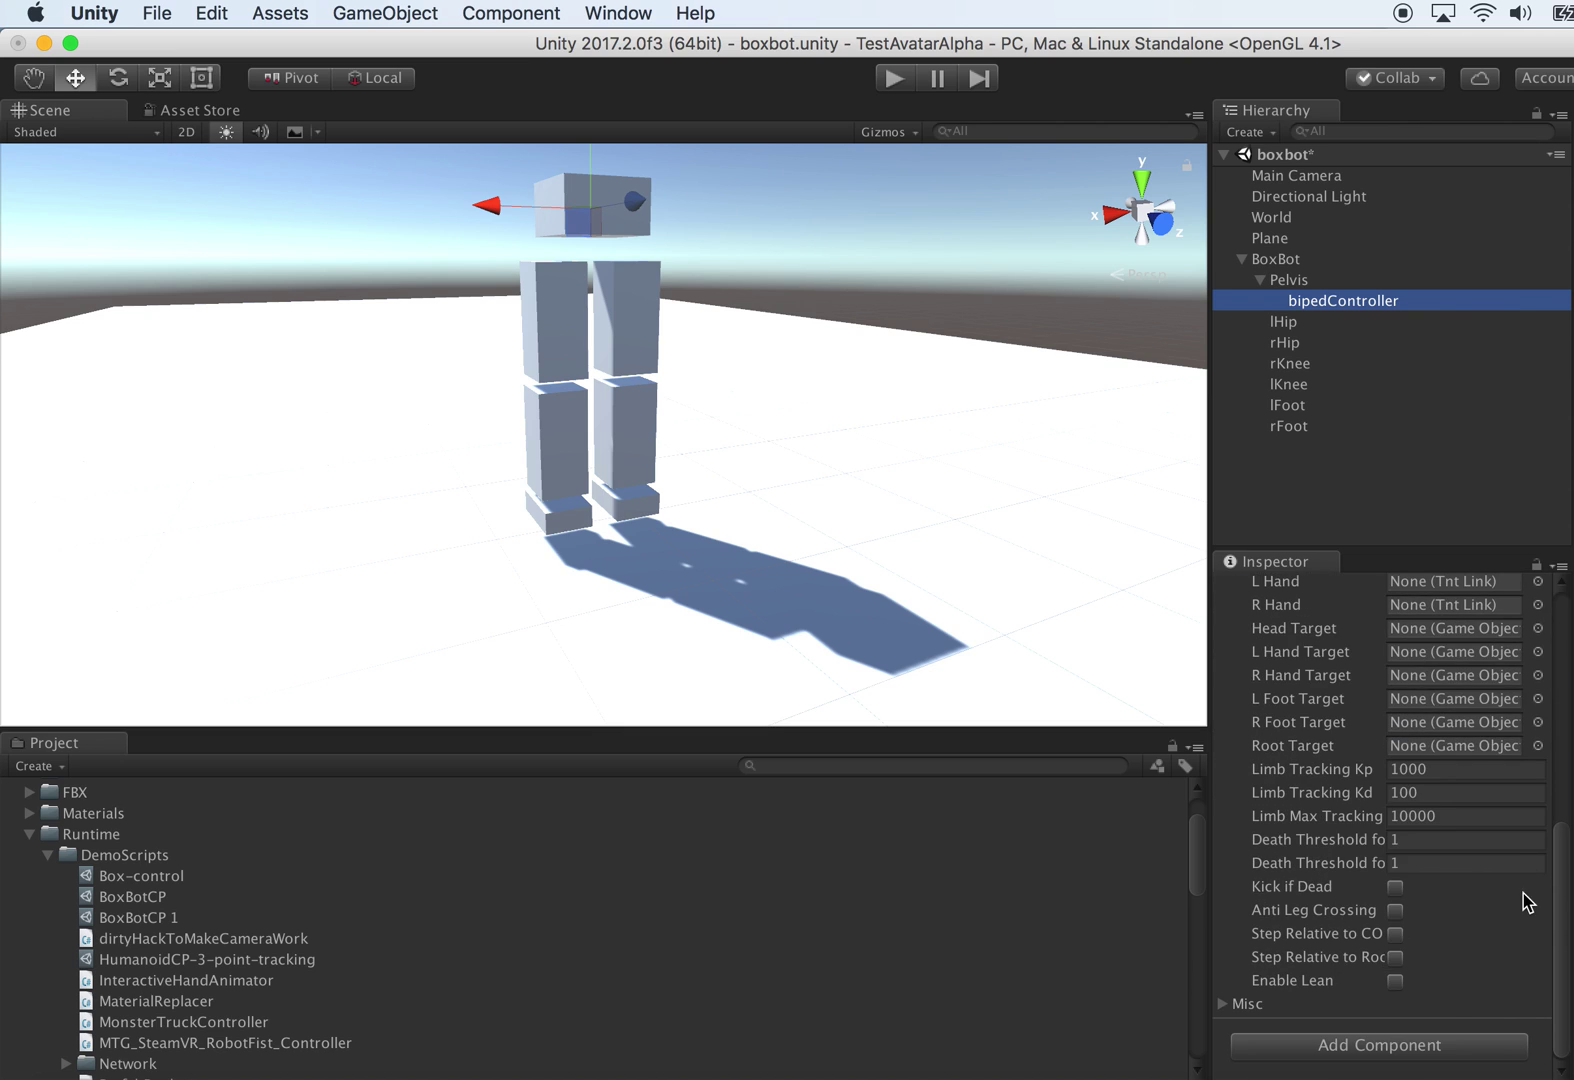
{"action": "left_click", "coordinate": [1421, 1045]}
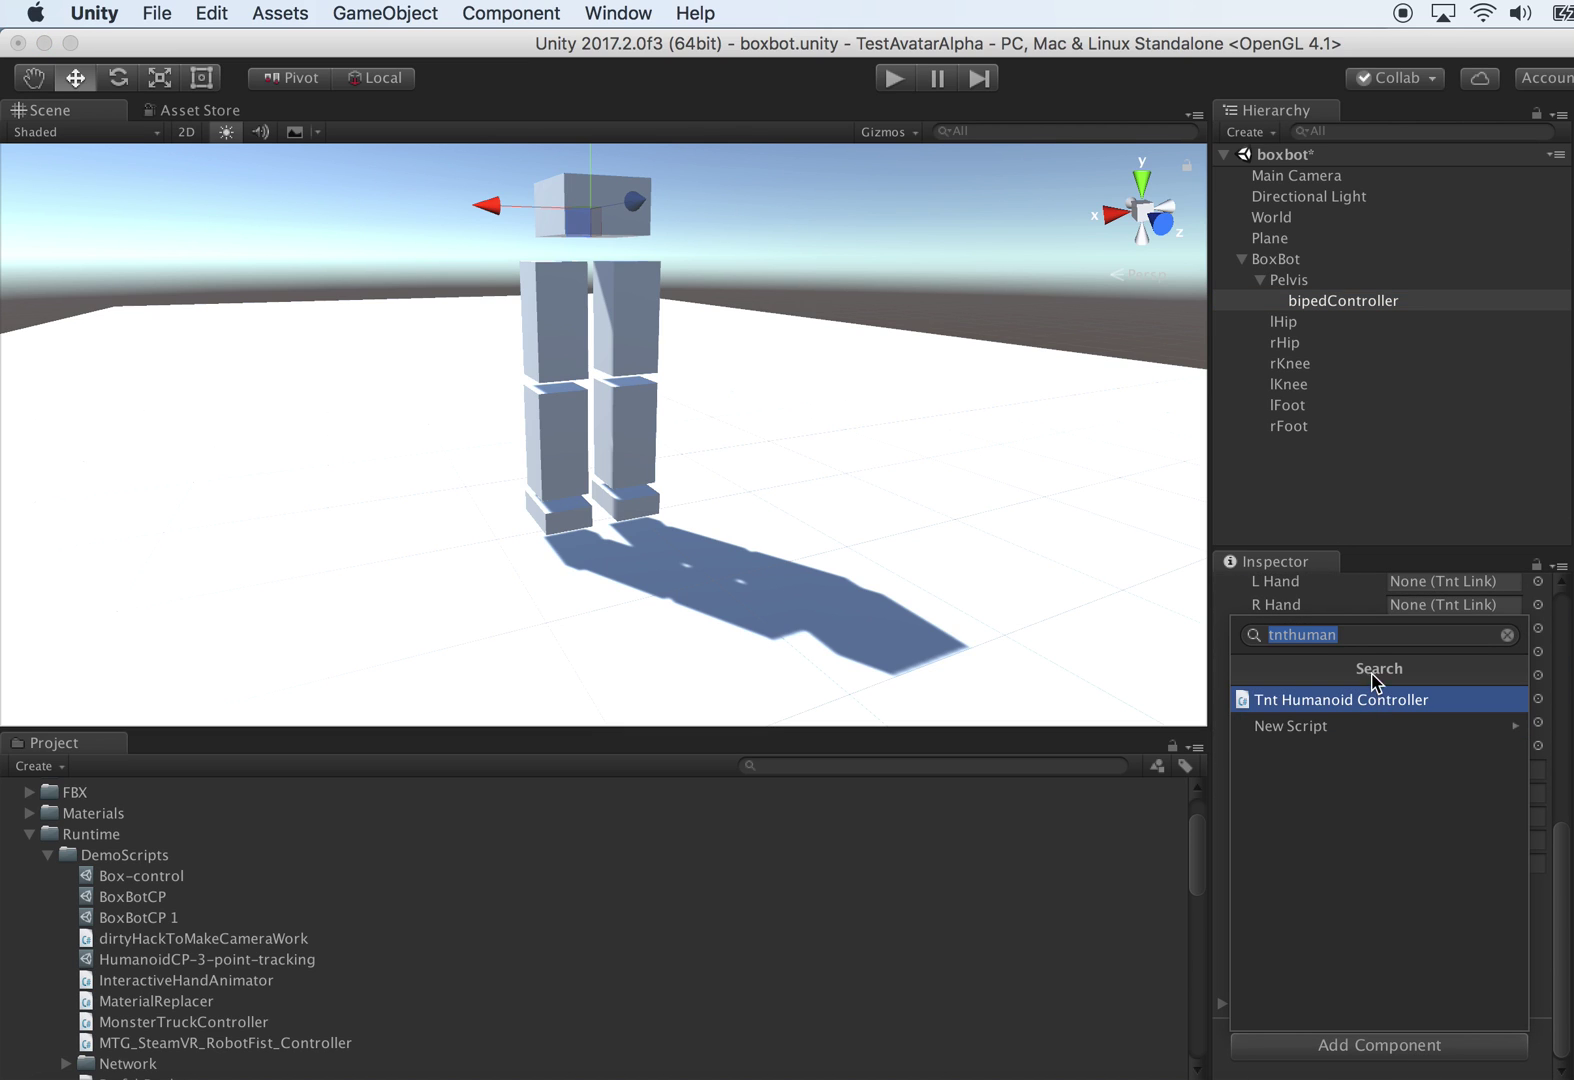
{"action": "type", "text": "HumanoidDriver"}
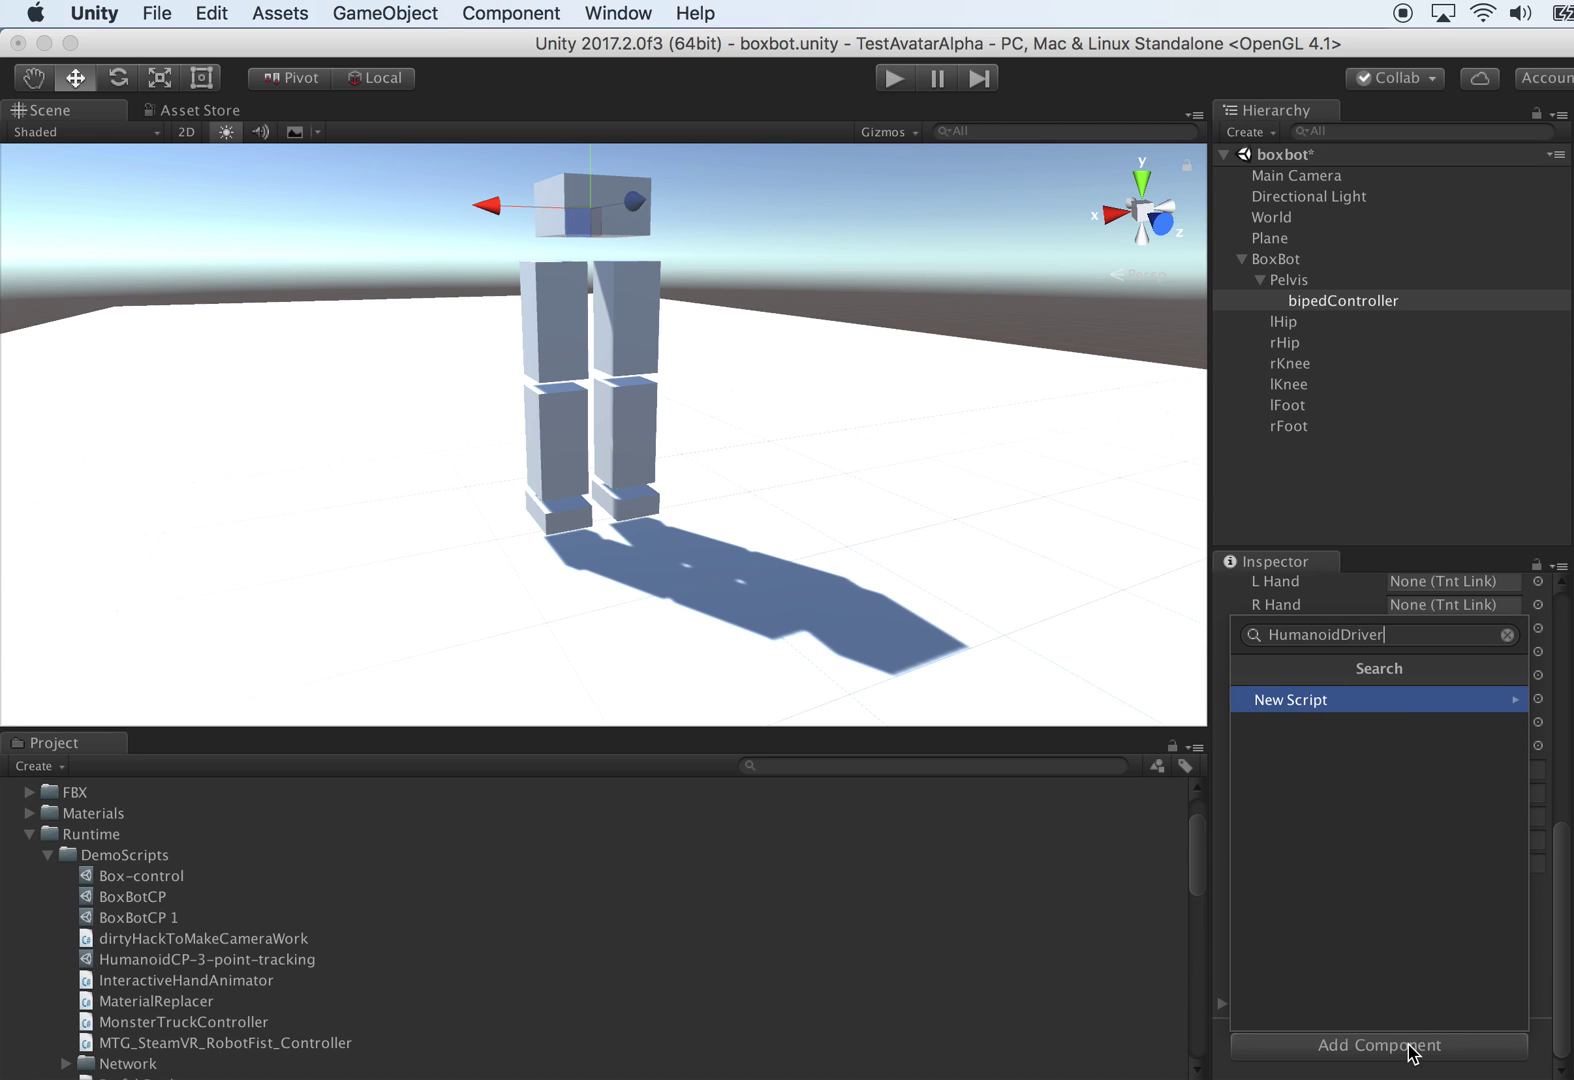
{"action": "left_click", "coordinate": [1326, 702]}
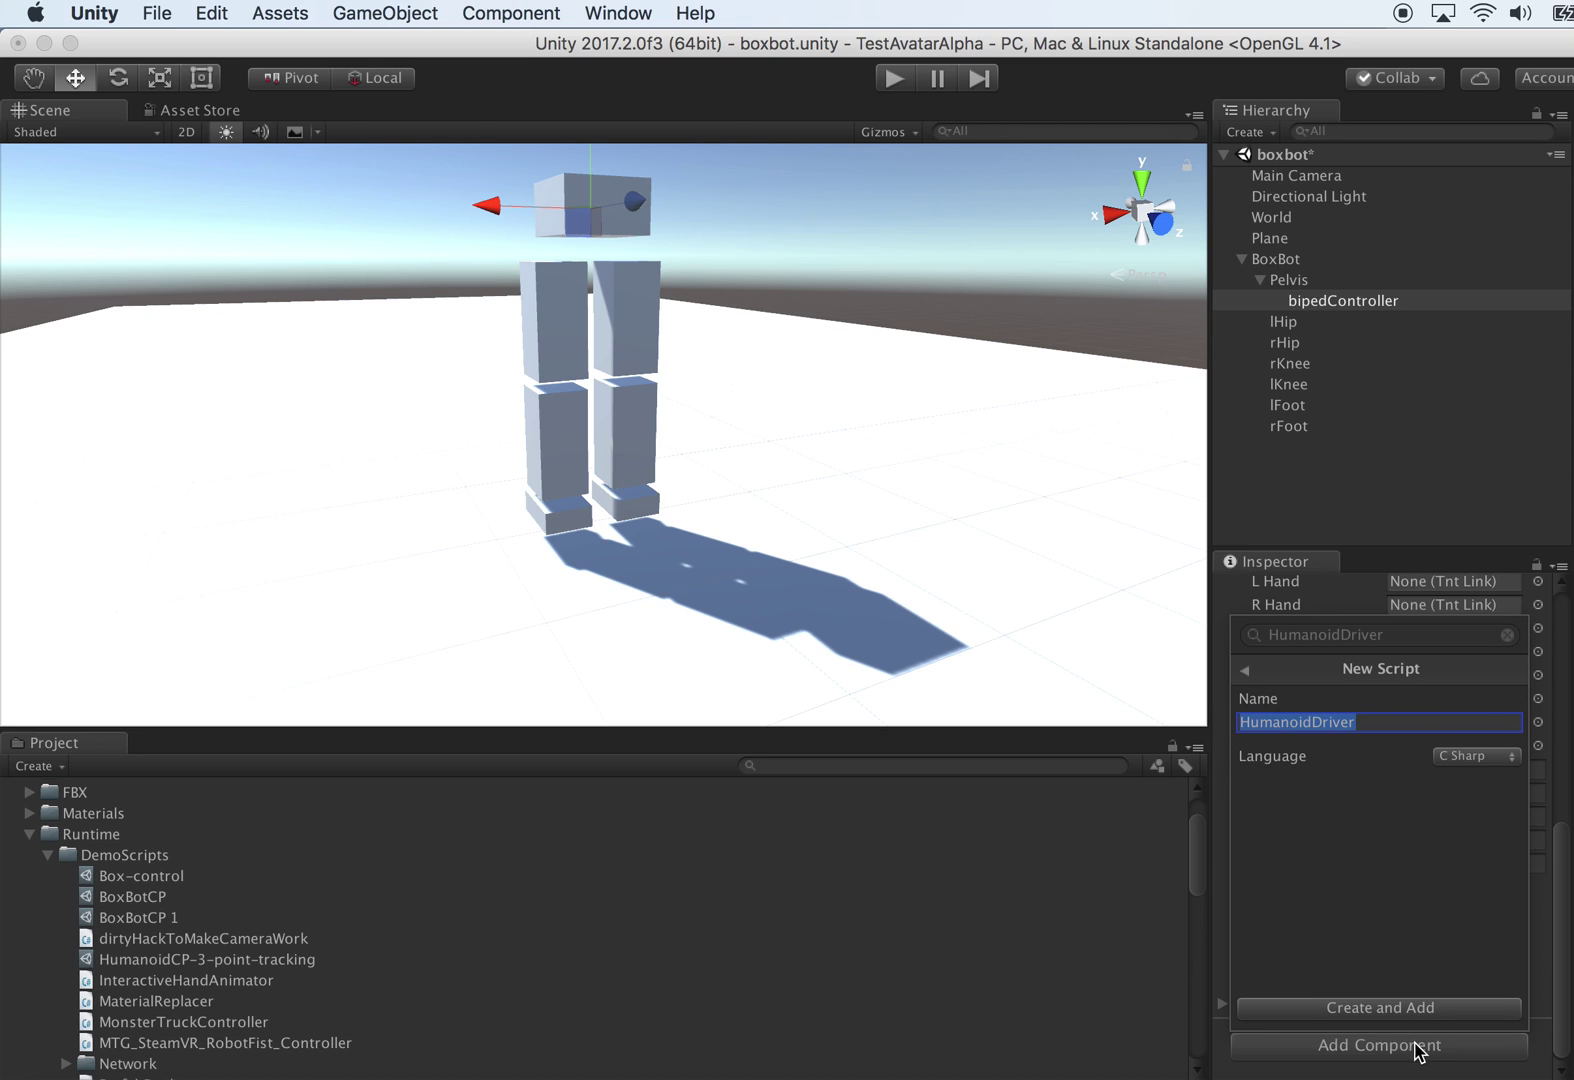
{"action": "left_click", "coordinate": [1397, 1012]}
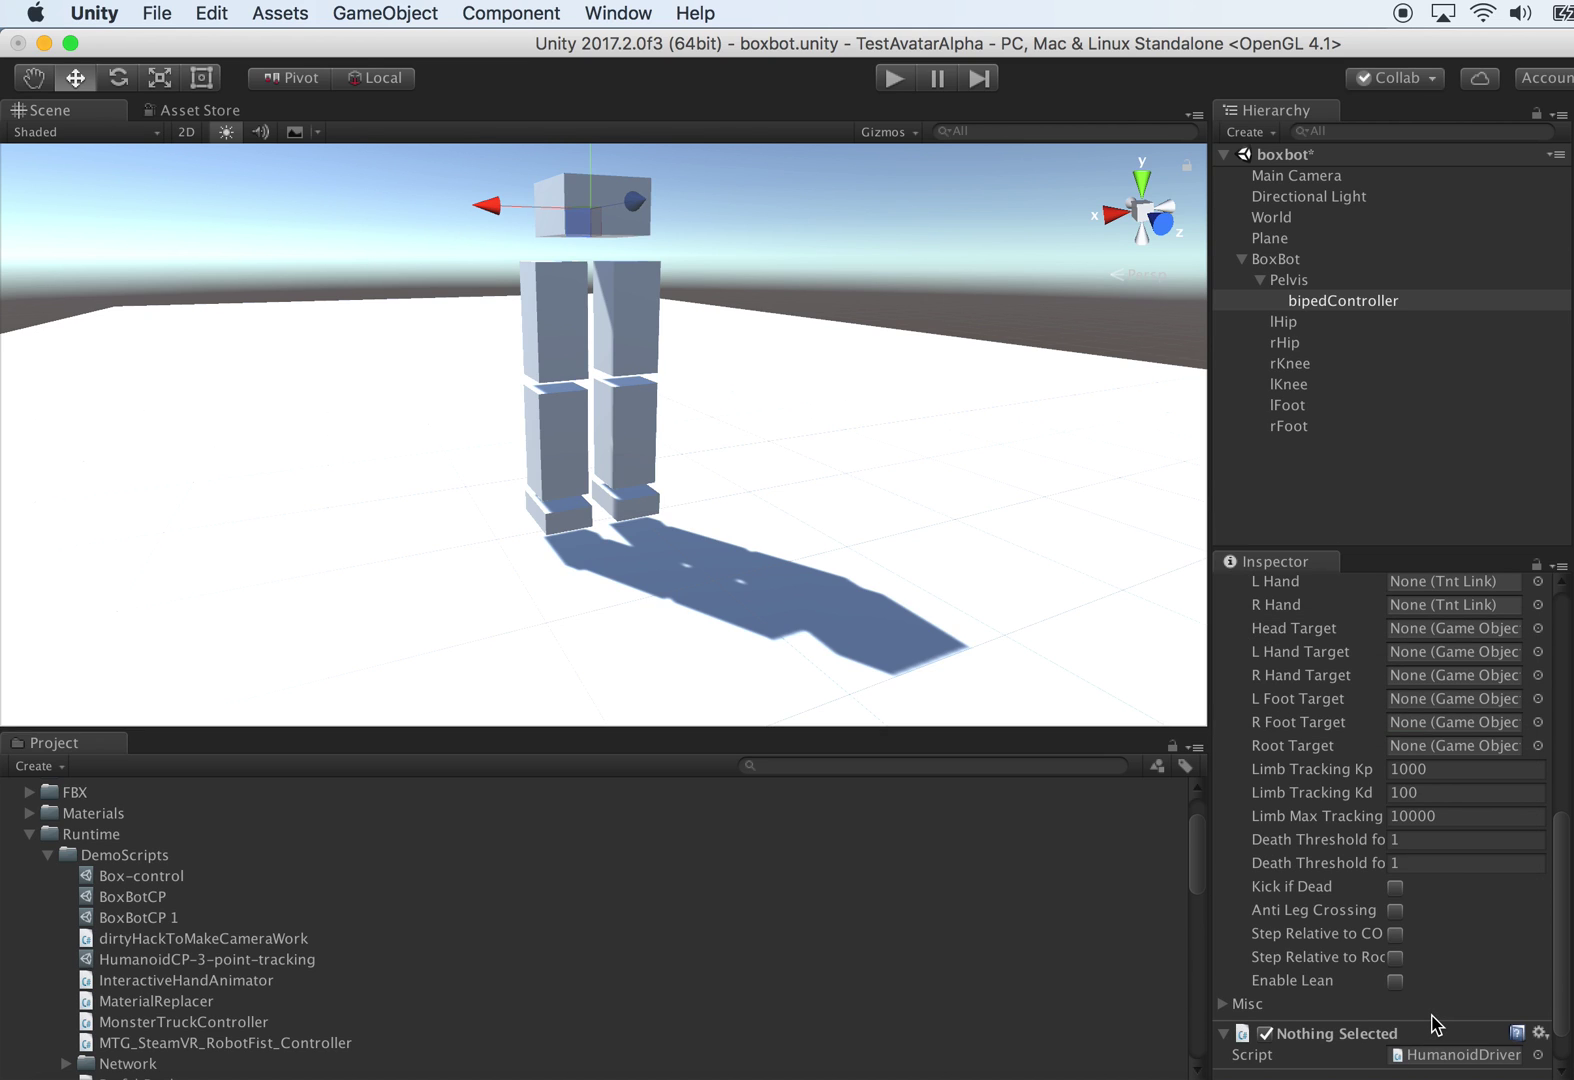
Step: Open the HumanoidDriver script from its component in MonoDevelop and bring up its template code for editing
{"action": "scroll", "coordinate": [1450, 1030], "scroll_direction": "down", "scroll_amount": 2}
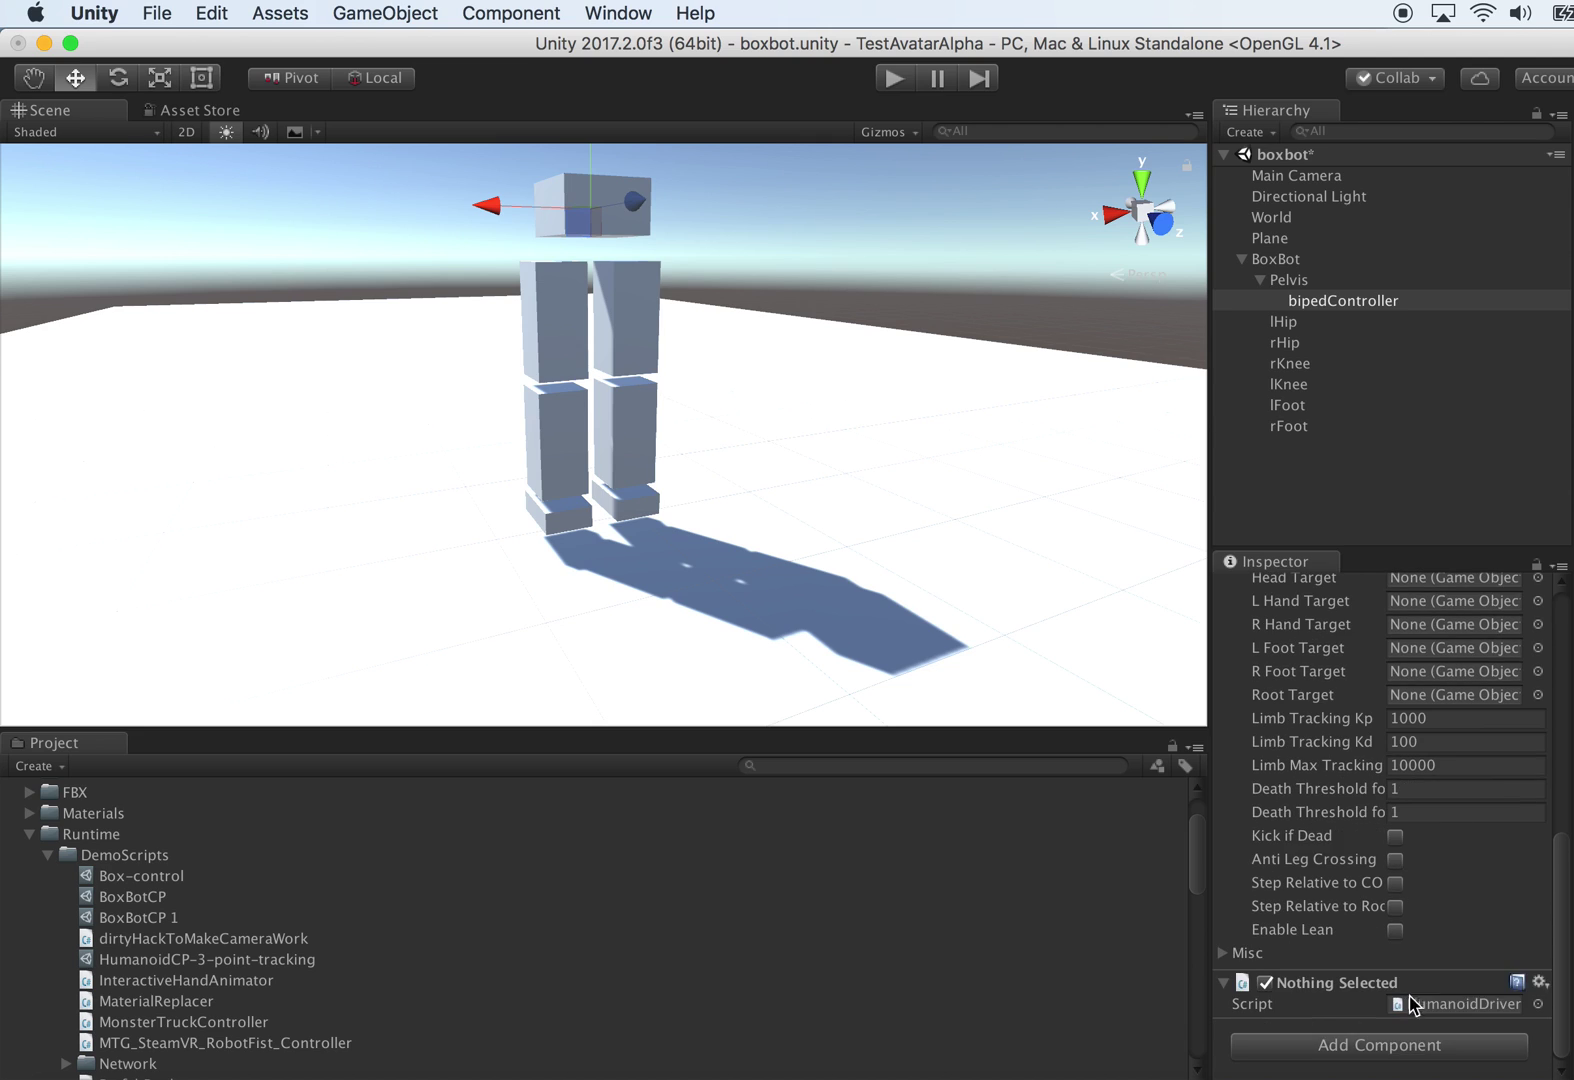
{"action": "left_click", "coordinate": [1541, 983]}
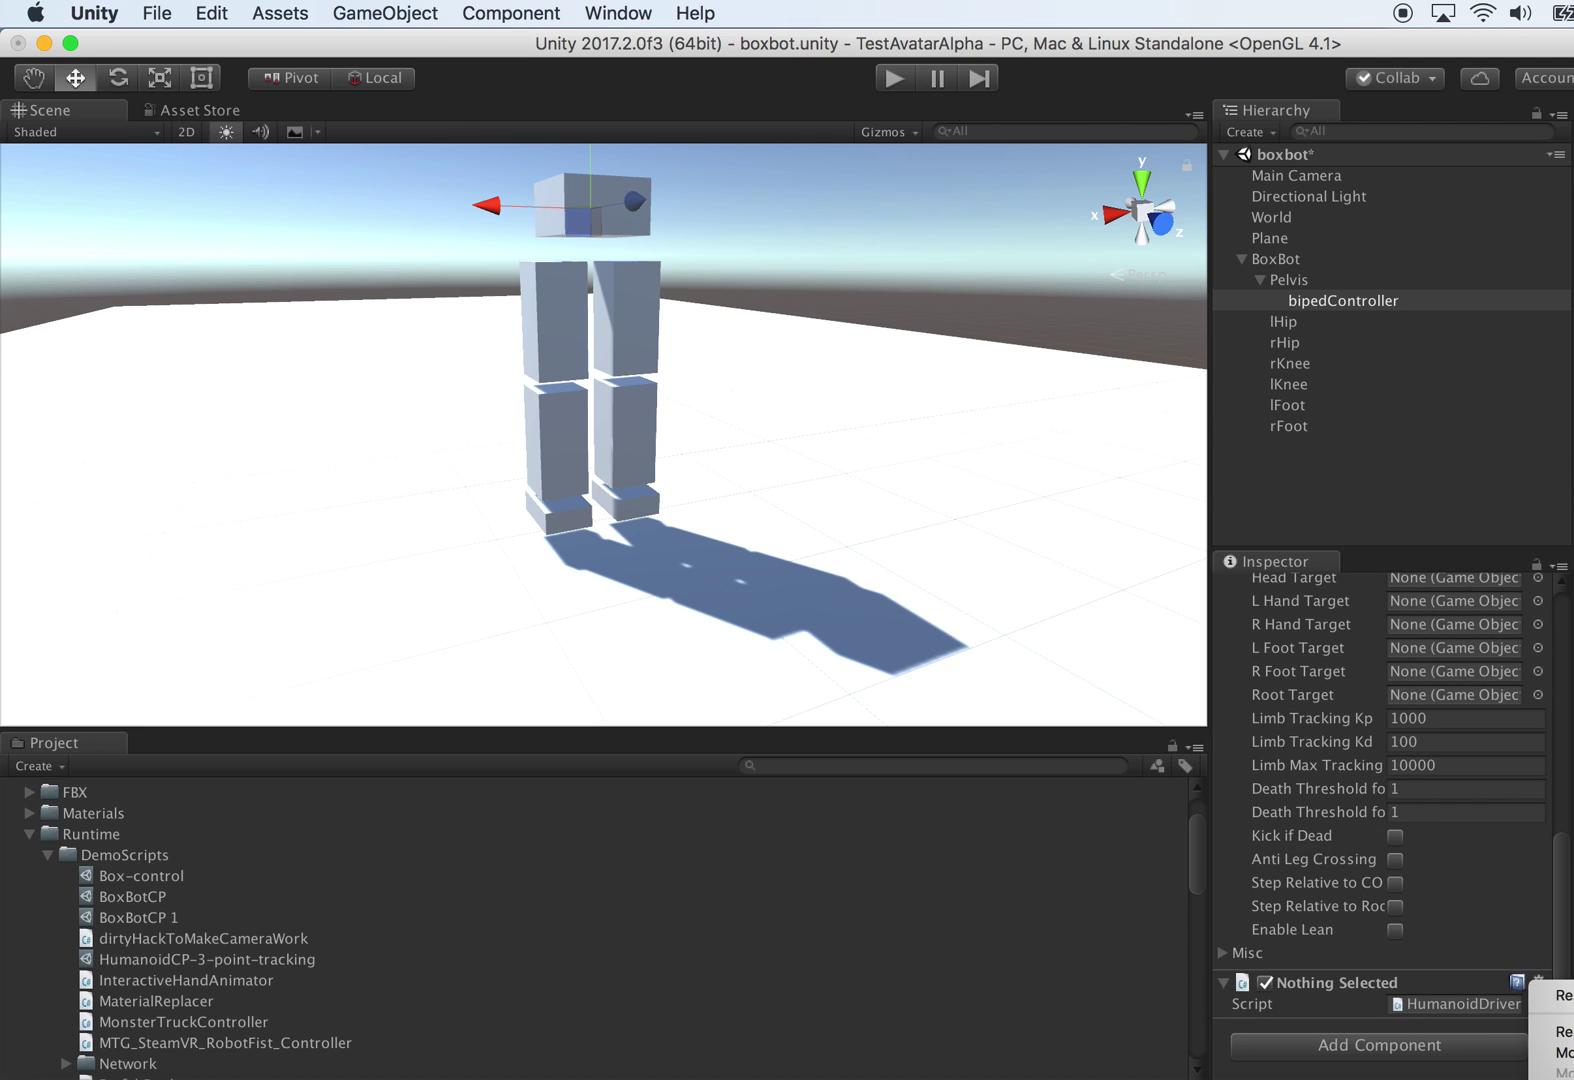
{"action": "left_click", "coordinate": [1458, 1005]}
{"action": "double_click", "coordinate": [1458, 1004]}
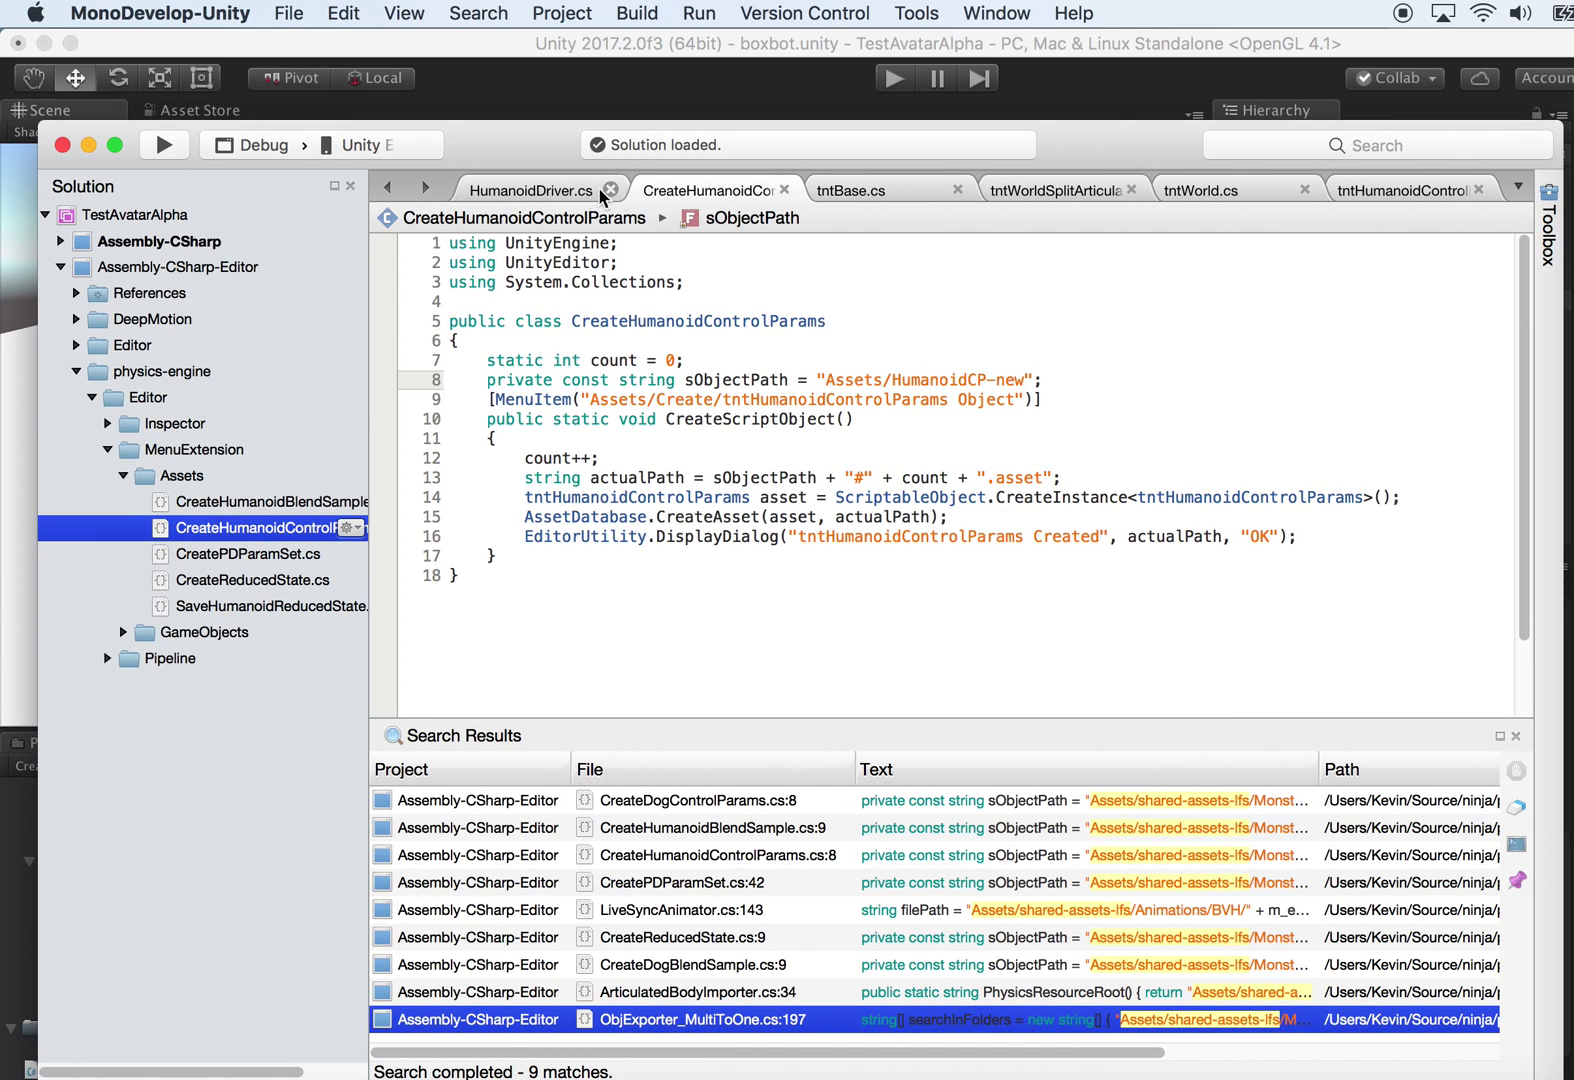
{"action": "left_click", "coordinate": [540, 192]}
{"action": "left_click_drag", "start_coordinate": [452, 262], "coordinate": [644, 532]}
{"action": "left_click", "coordinate": [765, 499]}
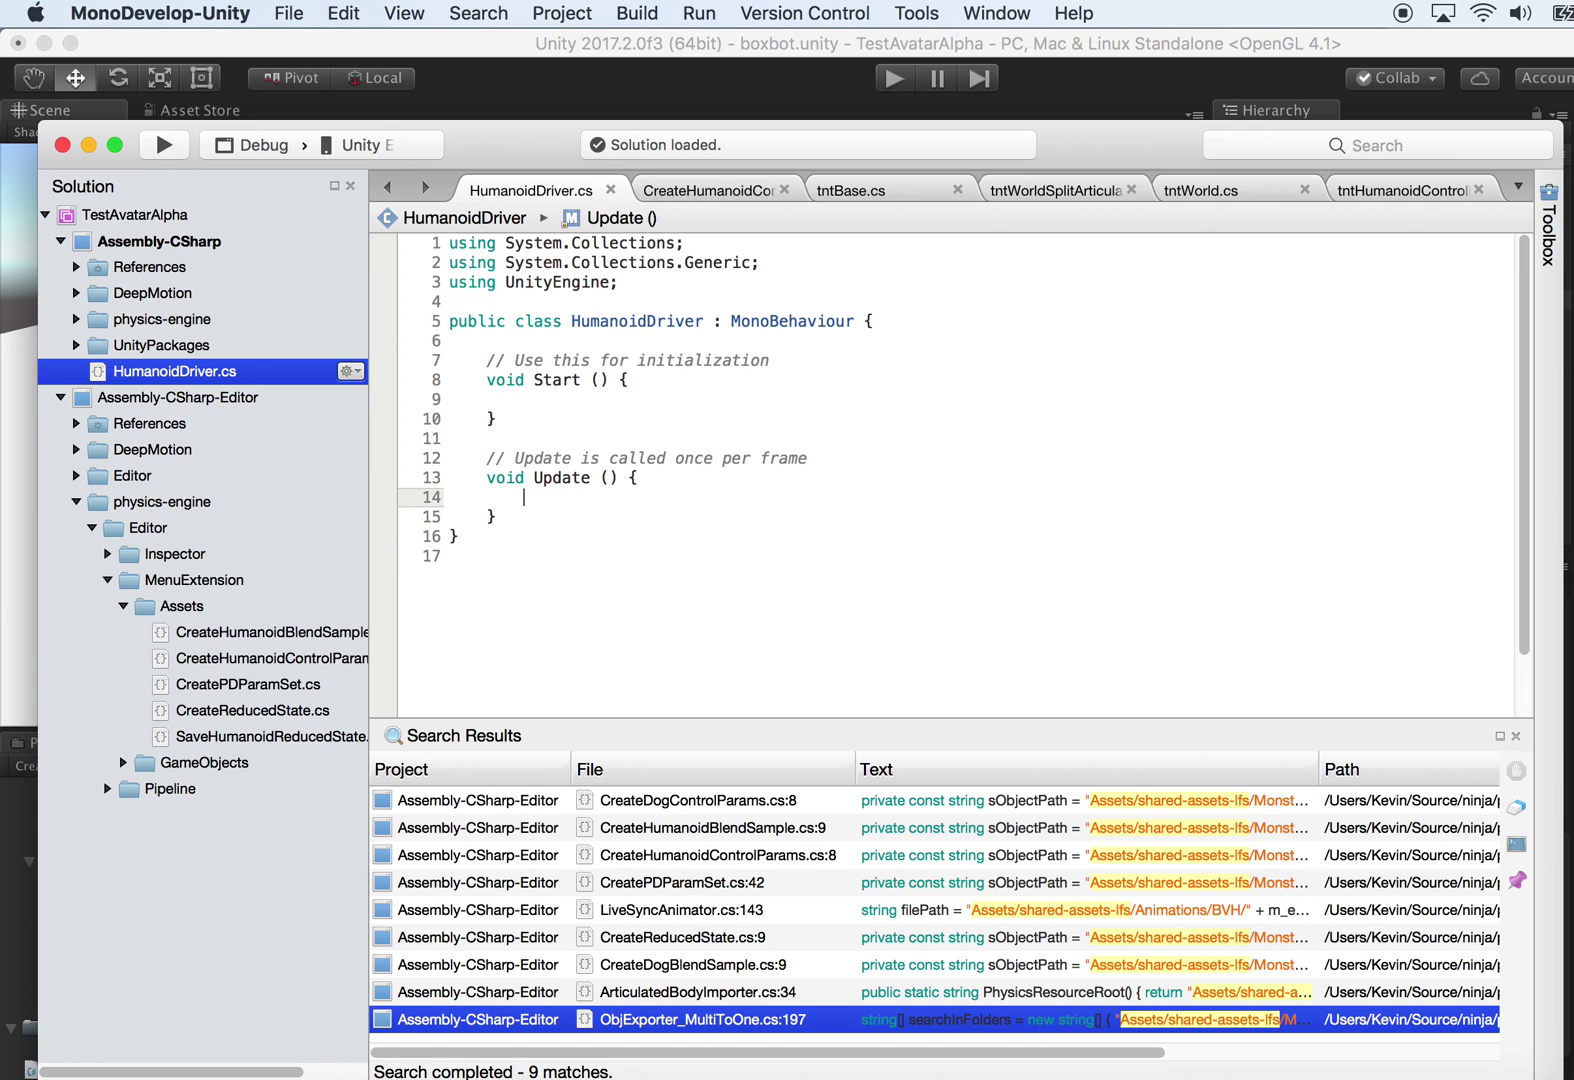
Step: Replace the whole template code in HumanoidDriver.cs with the SimpleHumanoidDriver class code copied from Coda
{"action": "left_click", "coordinate": [1528, 1078]}
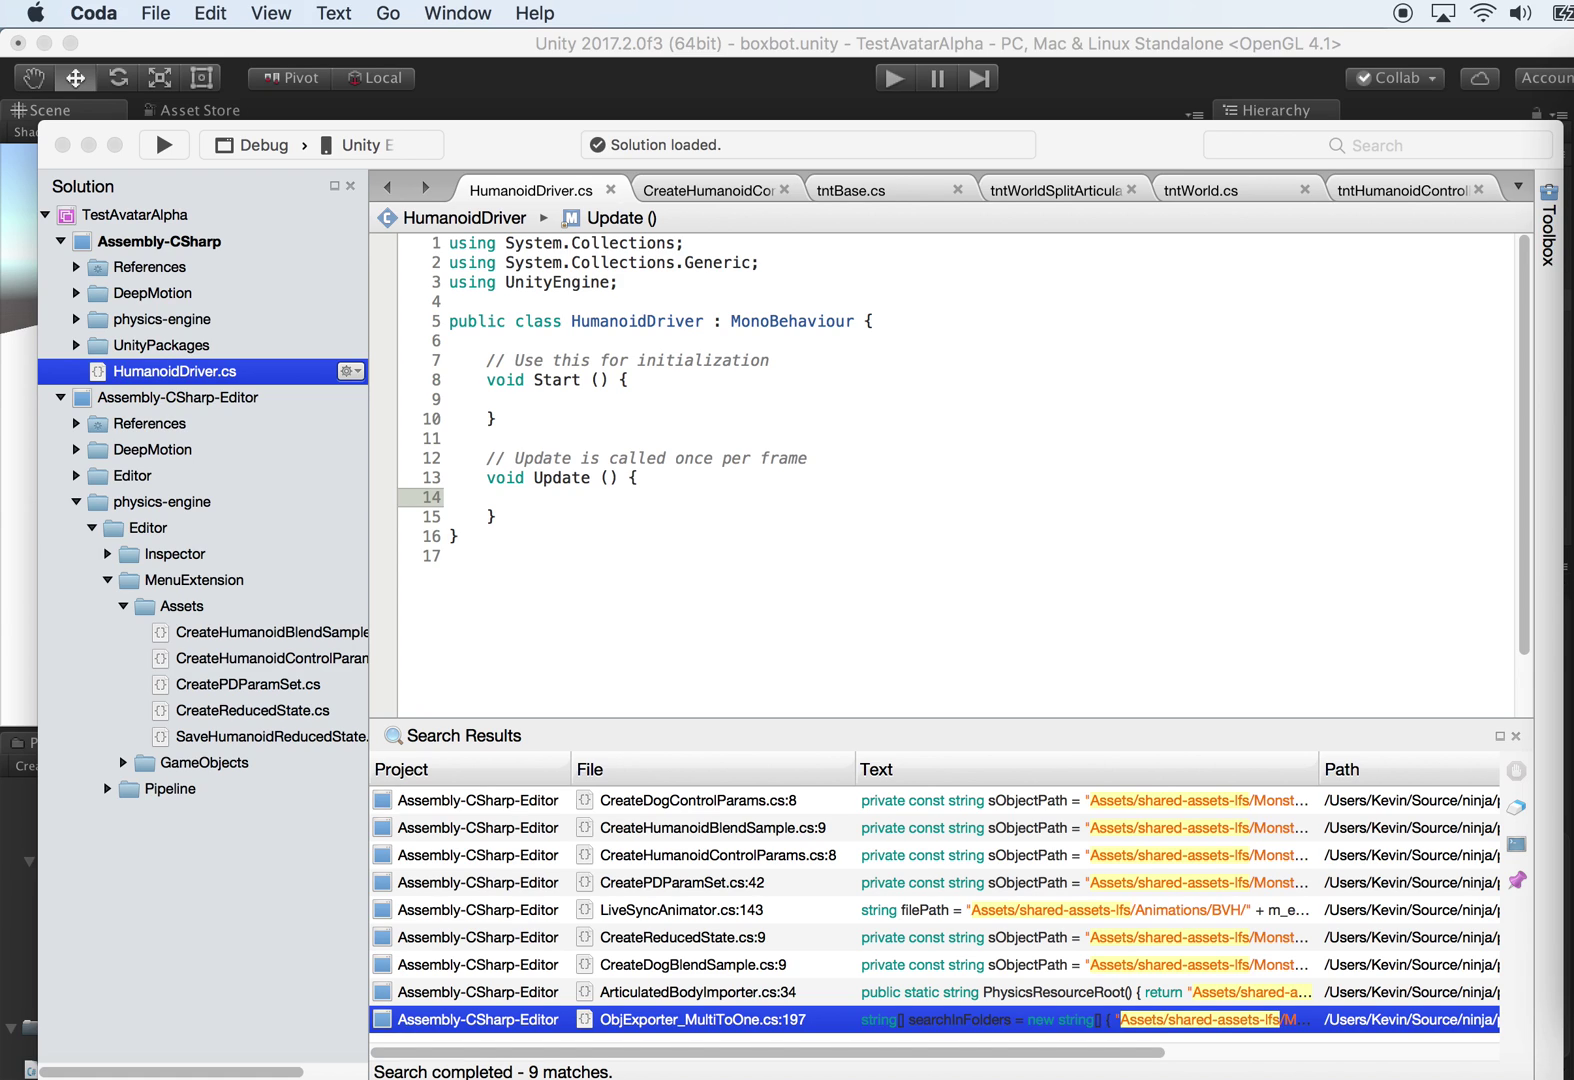
{"action": "left_click", "coordinate": [480, 533]}
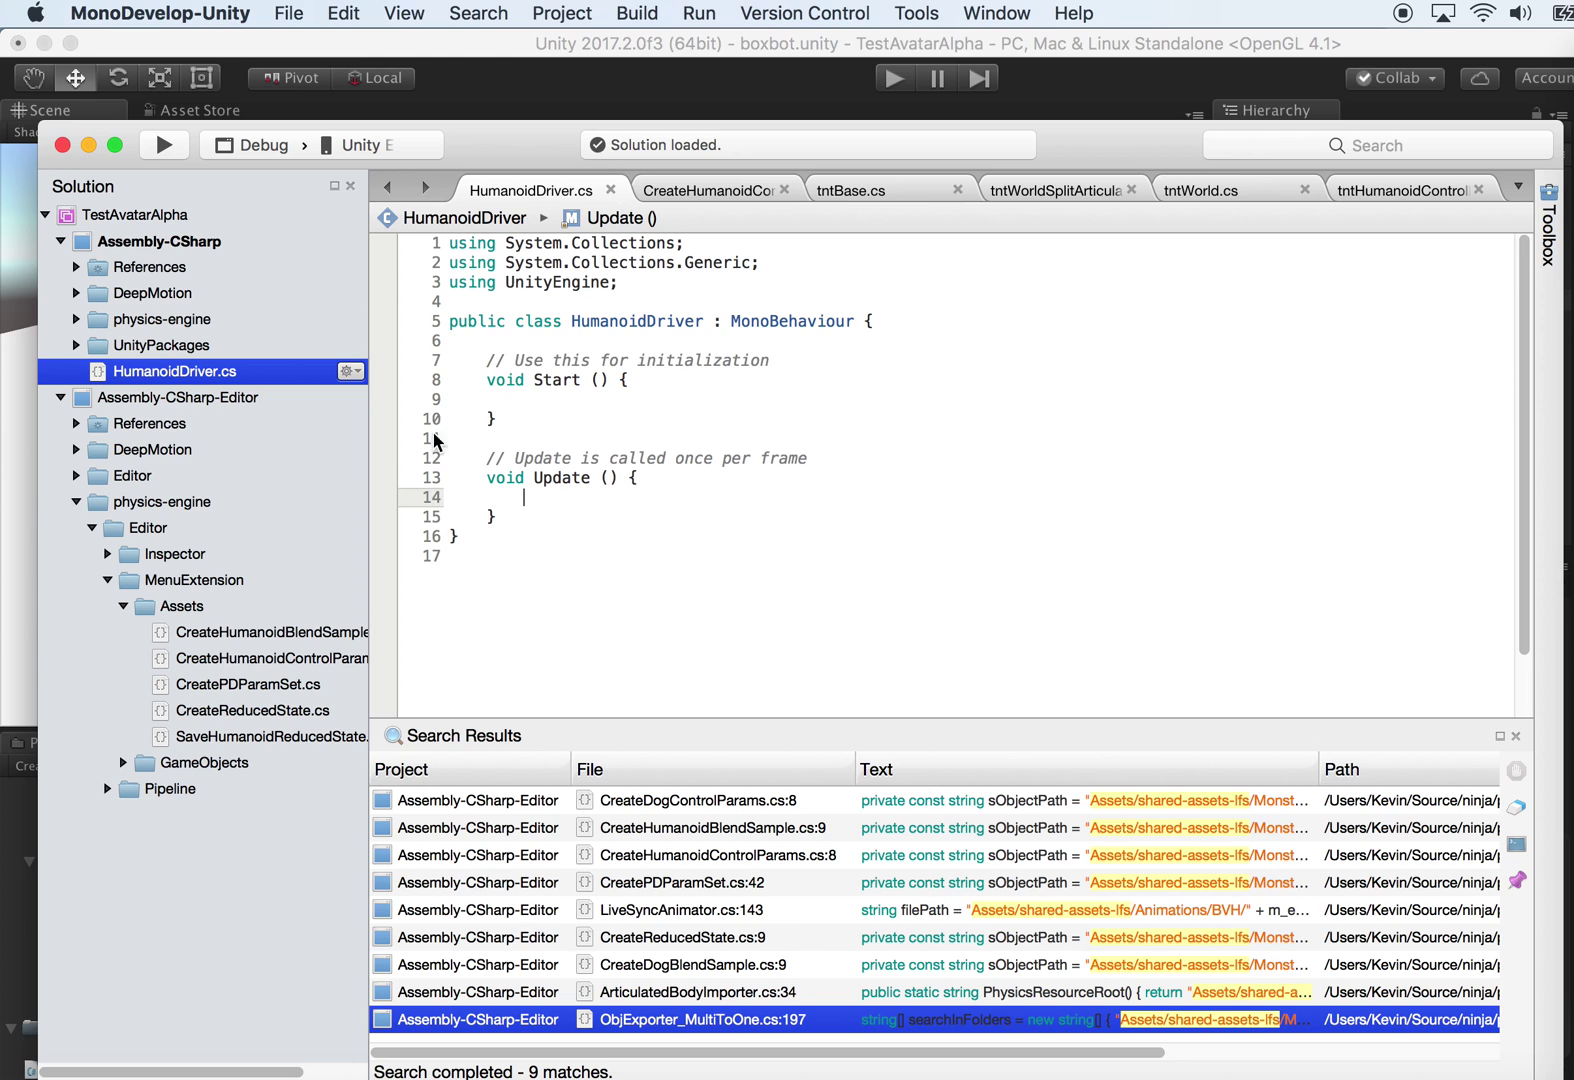
{"action": "left_click", "coordinate": [450, 243]}
{"action": "key", "text": "super+a"}
{"action": "key", "text": "super+v"}
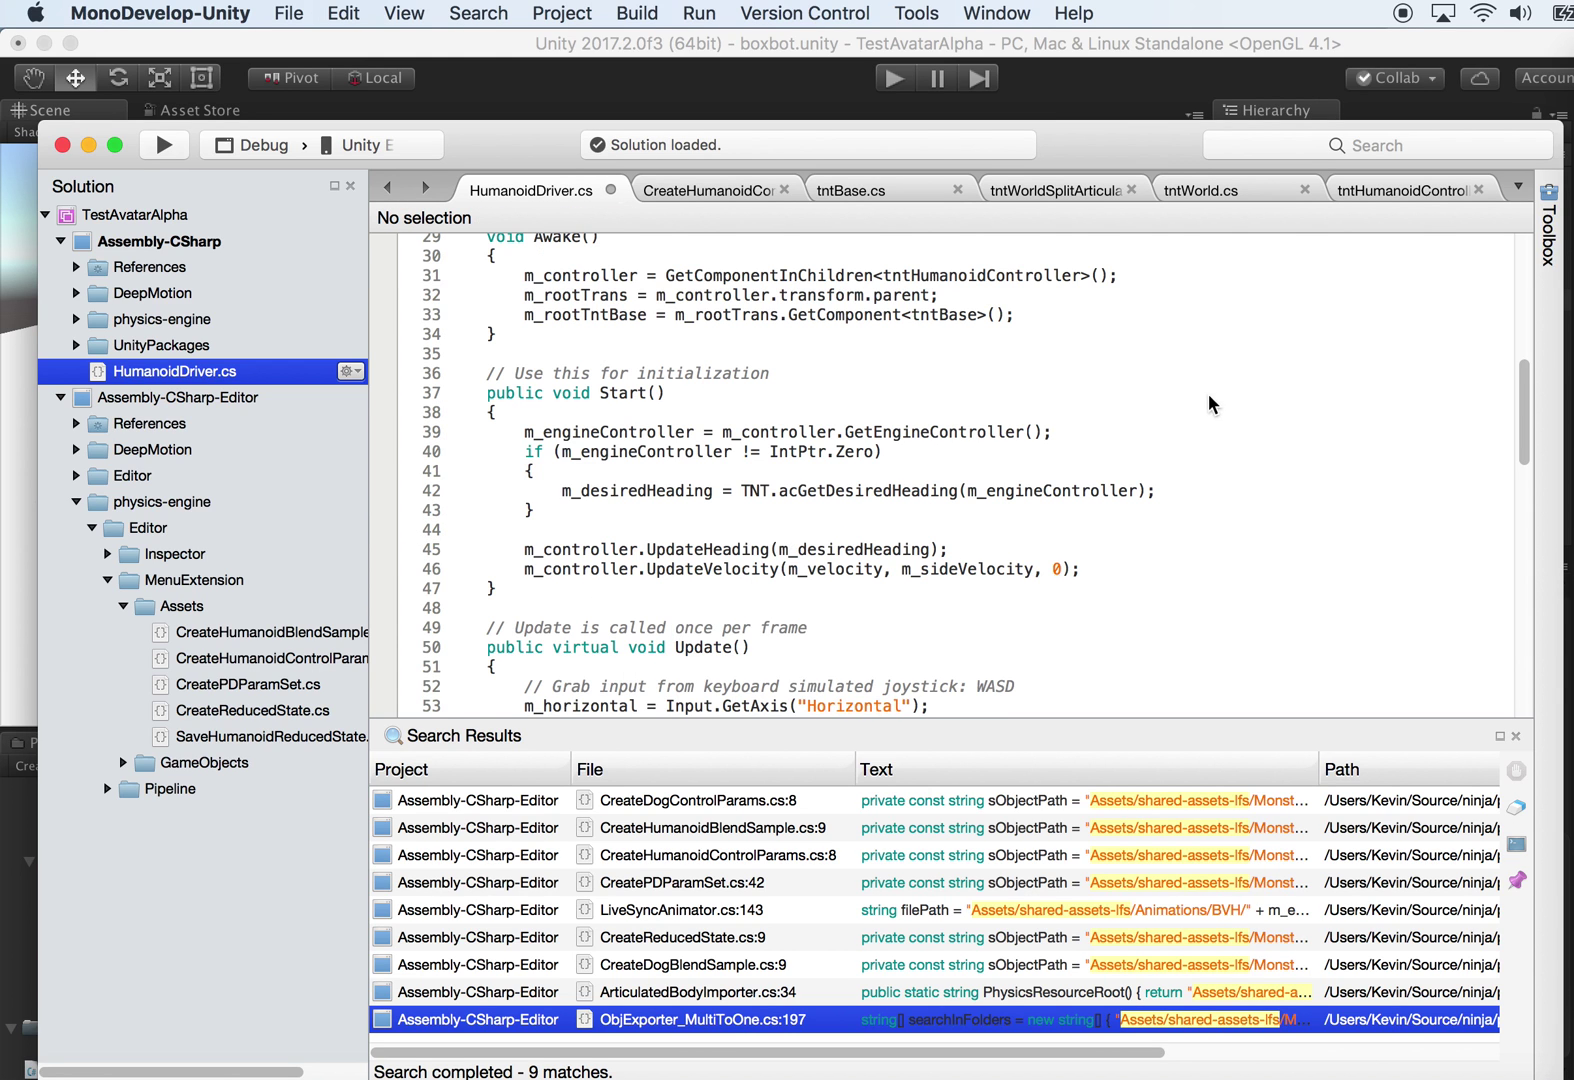
{"action": "scroll", "coordinate": [1166, 483], "scroll_direction": "down", "scroll_amount": 2}
{"action": "scroll", "coordinate": [1153, 478], "scroll_direction": "up", "scroll_amount": 10}
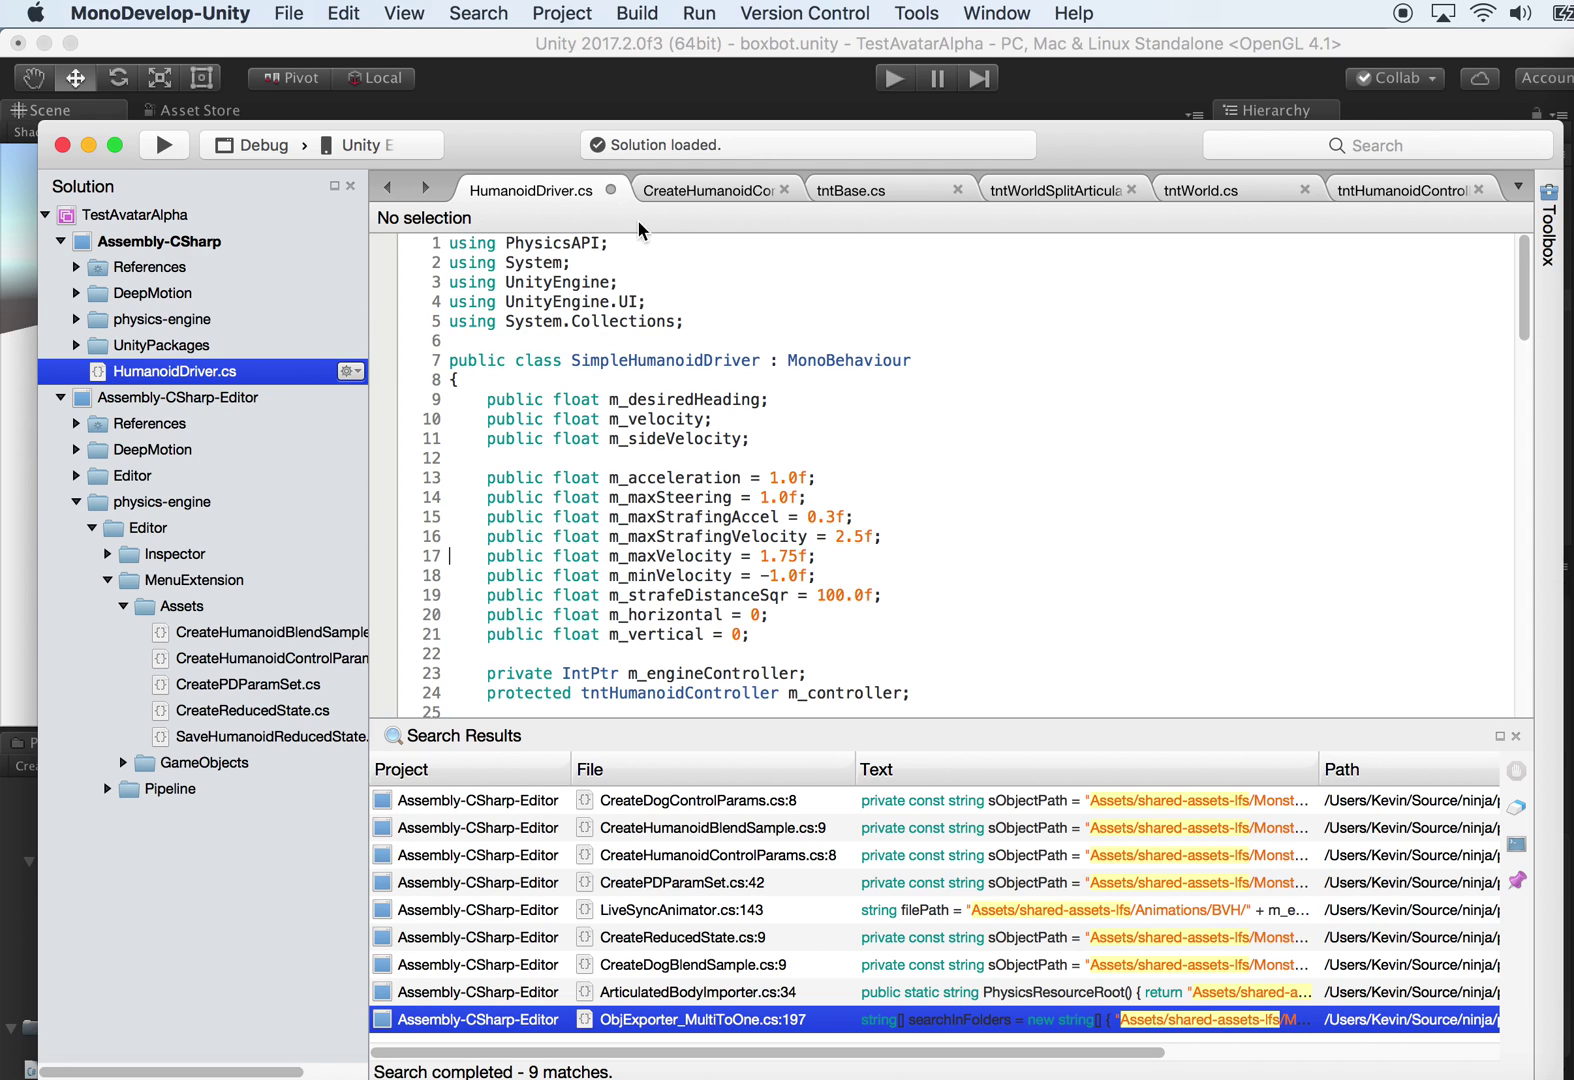
Step: Rename the SimpleHumanoidDriver class to HumanoidDriver so it matches the script's file name, and save the script
{"action": "double_click", "coordinate": [651, 361]}
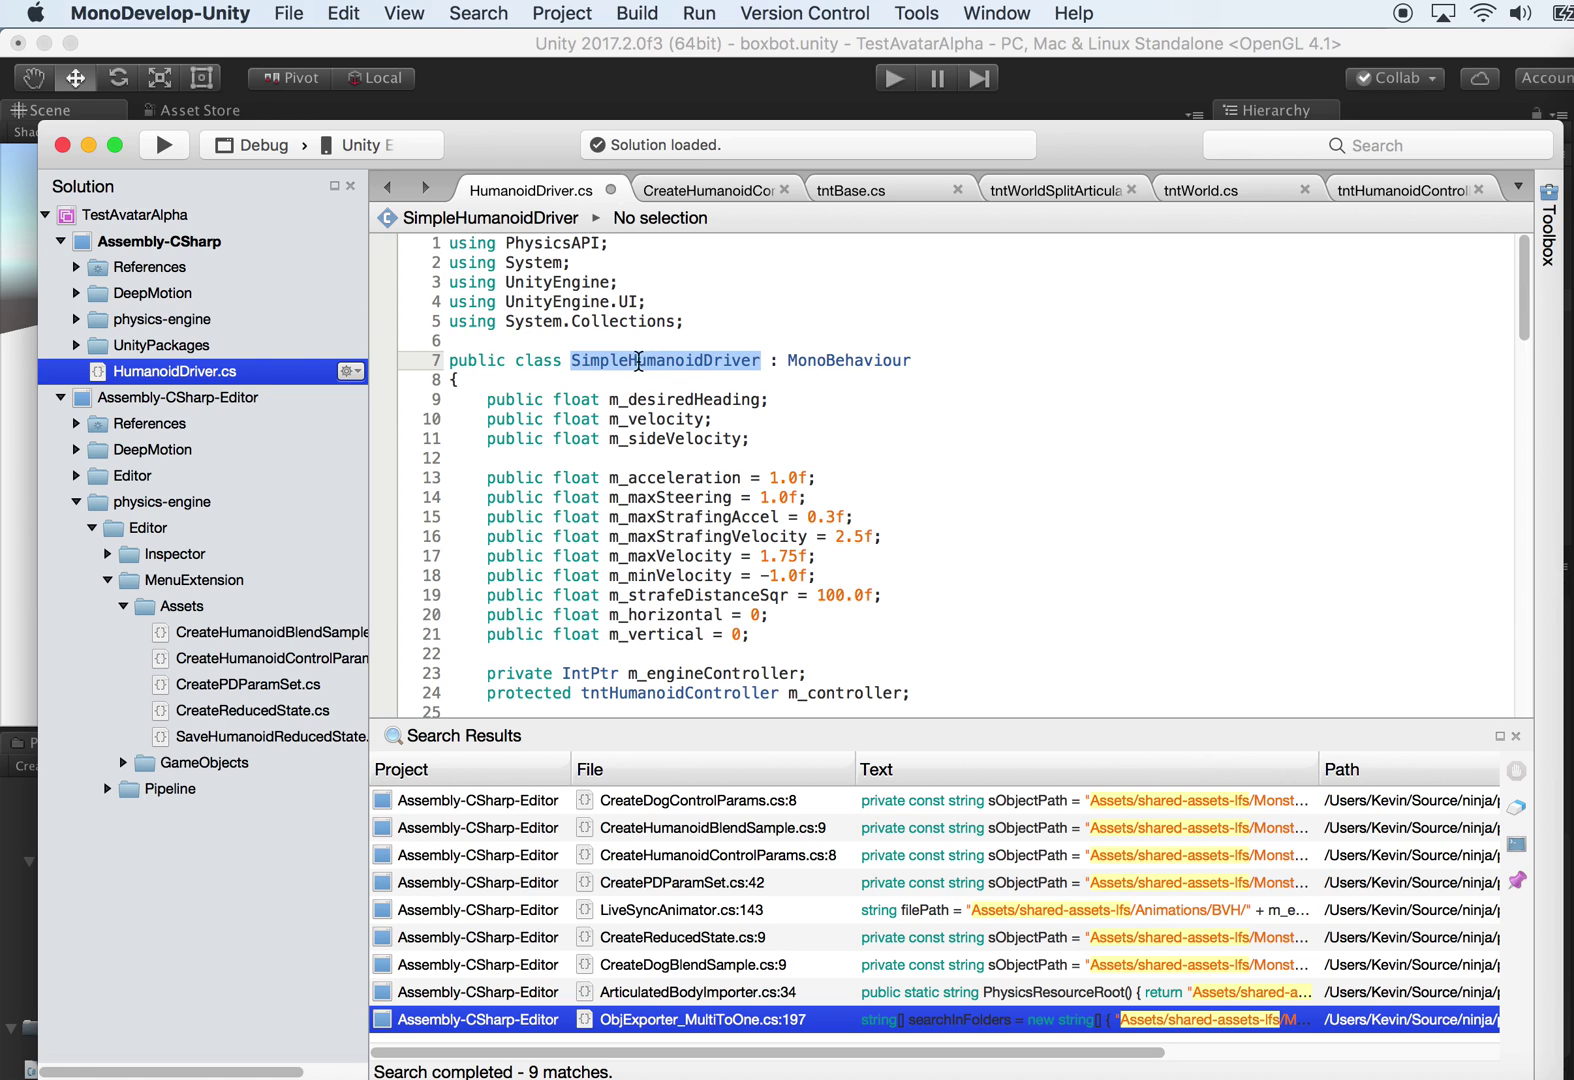
{"action": "left_click", "coordinate": [632, 361]}
{"action": "key", "text": "BackSpace"}
{"action": "key", "text": "BackSpace"}
{"action": "key", "text": "BackSpace"}
{"action": "key", "text": "BackSpace"}
{"action": "key", "text": "BackSpace"}
{"action": "key", "text": "BackSpace"}
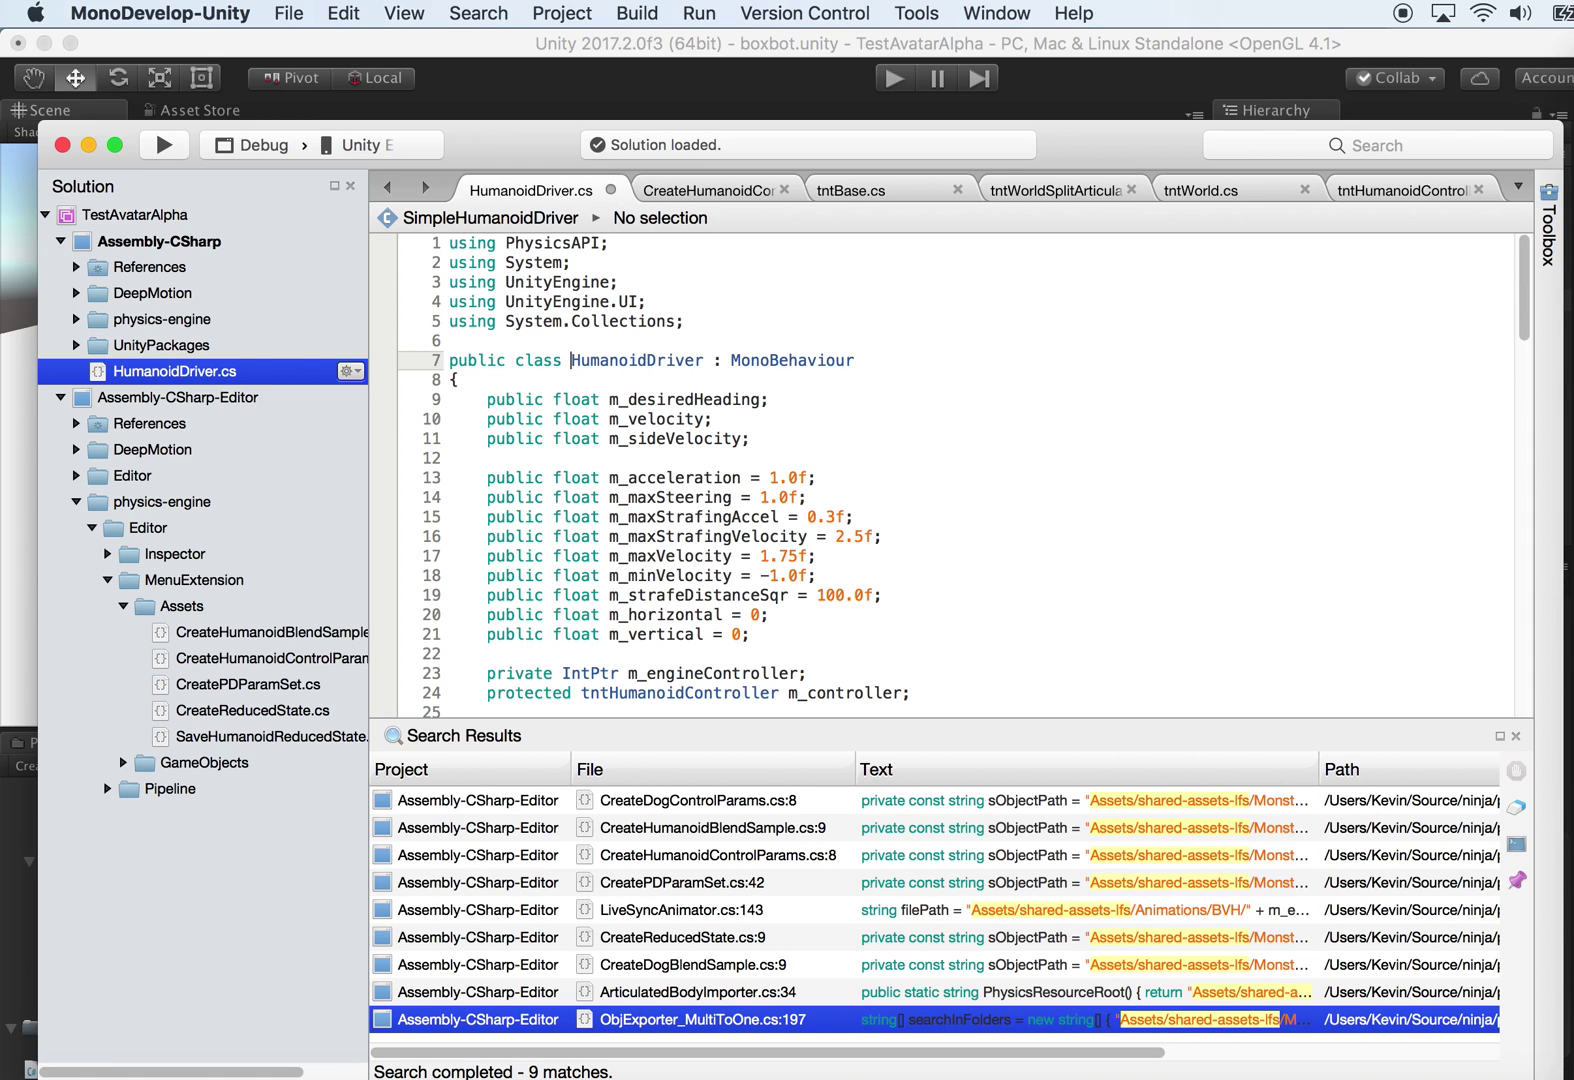
{"action": "key", "text": "Return"}
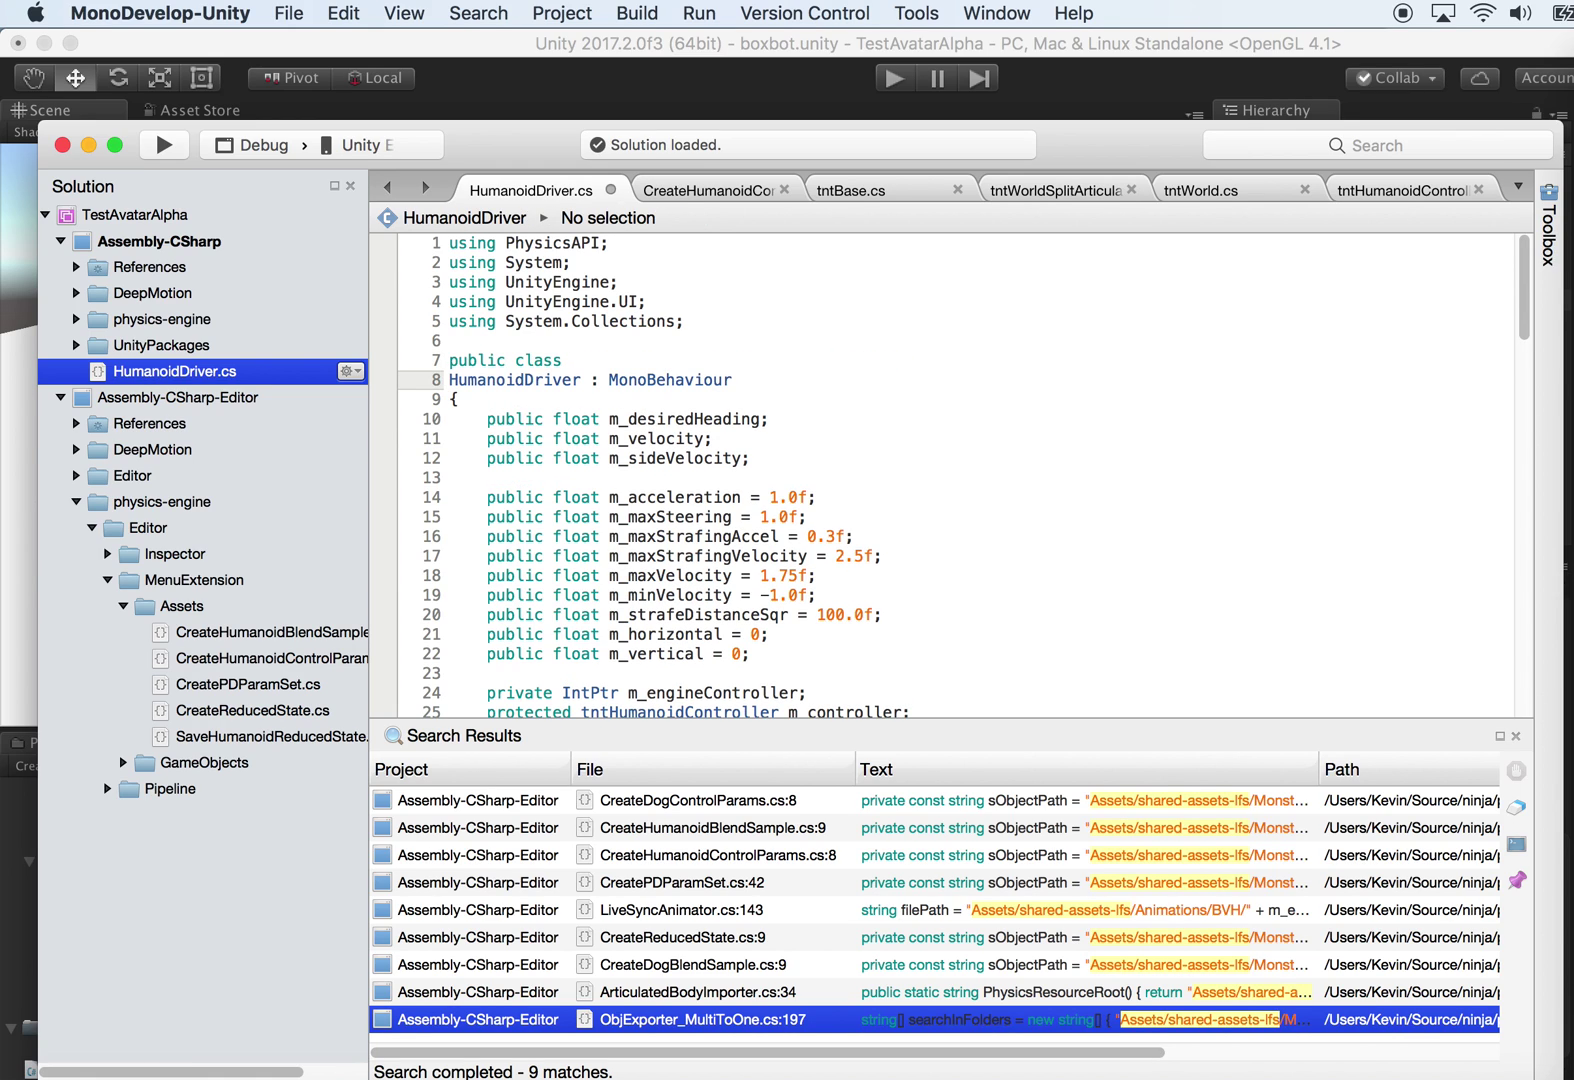
{"action": "key", "text": "BackSpace"}
Step: Review the HumanoidDriver script from its public variables through the Awake, Start and Update methods
{"action": "scroll", "coordinate": [824, 474], "scroll_direction": "down", "scroll_amount": 4}
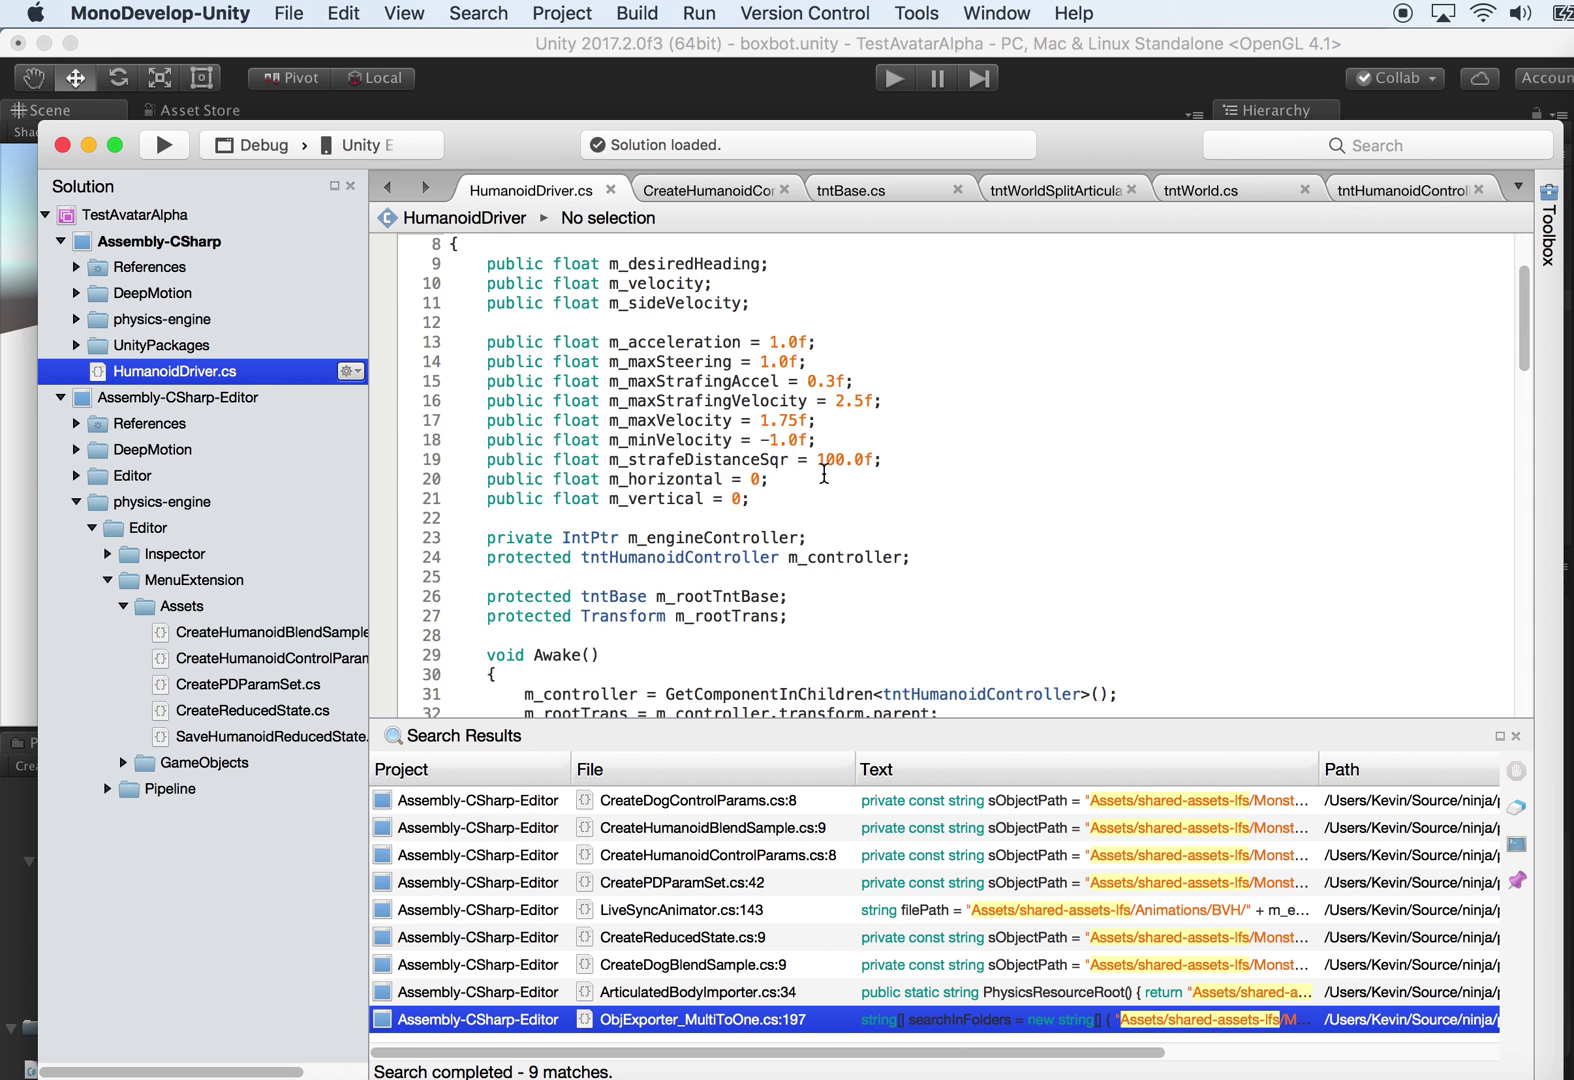
{"action": "scroll", "coordinate": [824, 474], "scroll_direction": "up", "scroll_amount": 3}
{"action": "scroll", "coordinate": [824, 474], "scroll_direction": "down", "scroll_amount": 1}
{"action": "scroll", "coordinate": [824, 474], "scroll_direction": "down", "scroll_amount": 2}
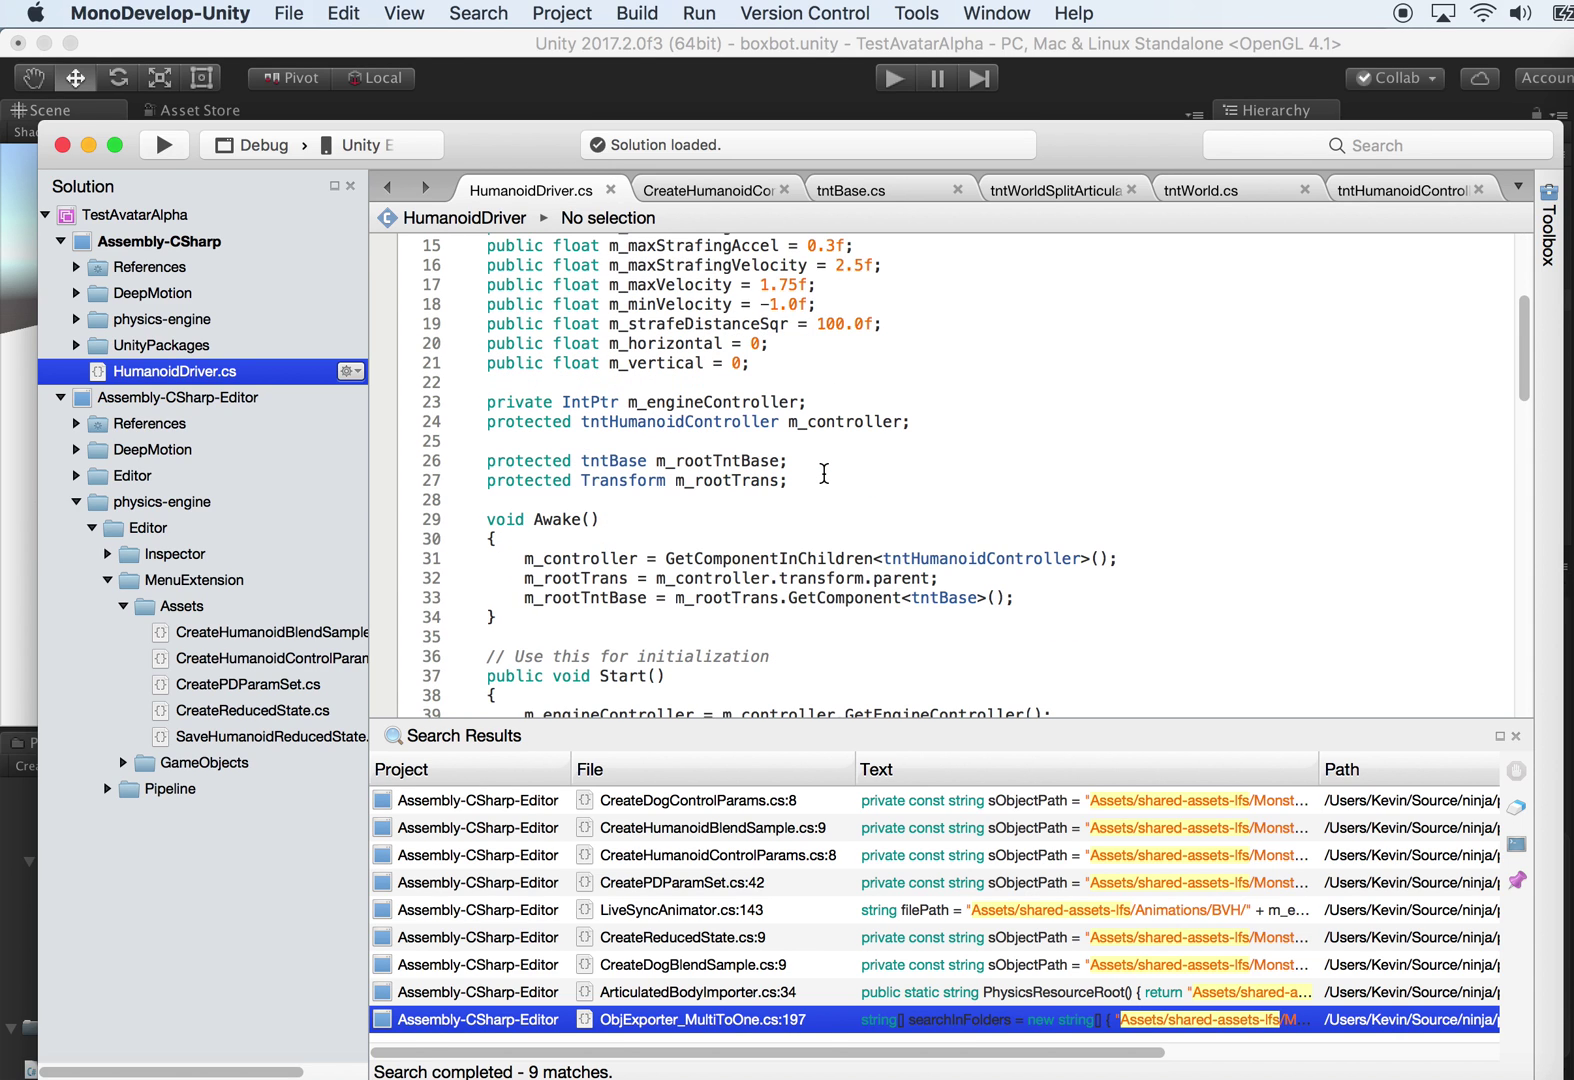
{"action": "scroll", "coordinate": [867, 479], "scroll_direction": "down", "scroll_amount": 3}
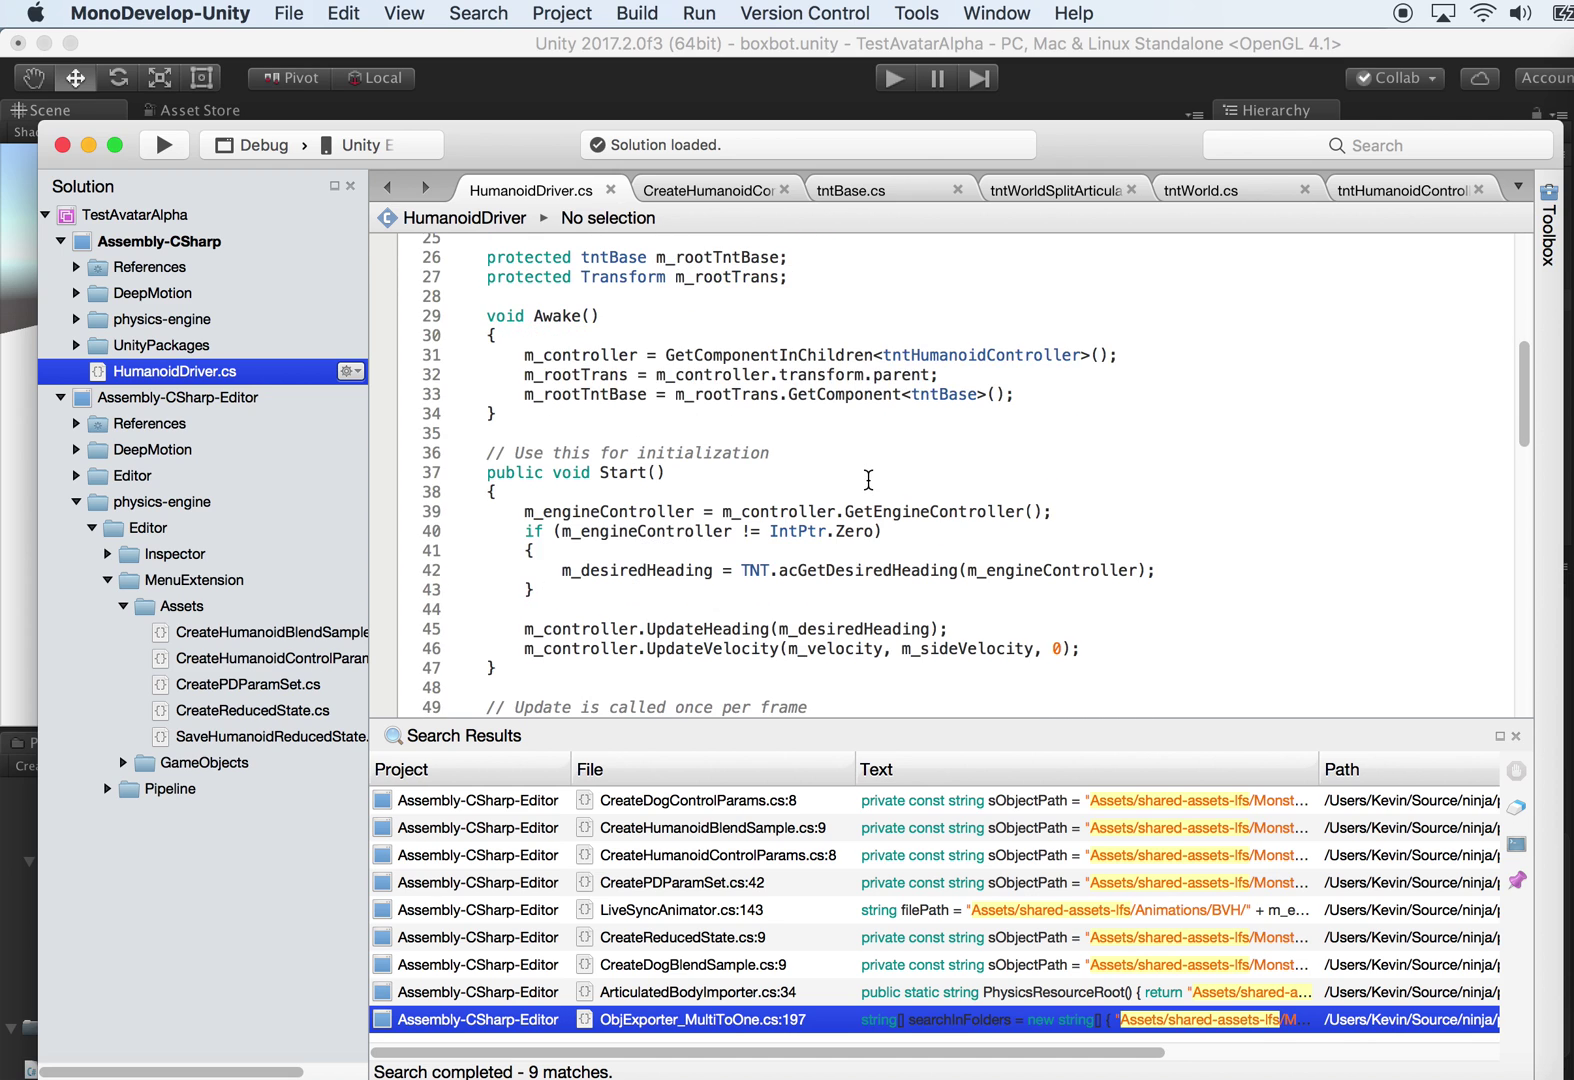
{"action": "scroll", "coordinate": [866, 481], "scroll_direction": "down", "scroll_amount": 12}
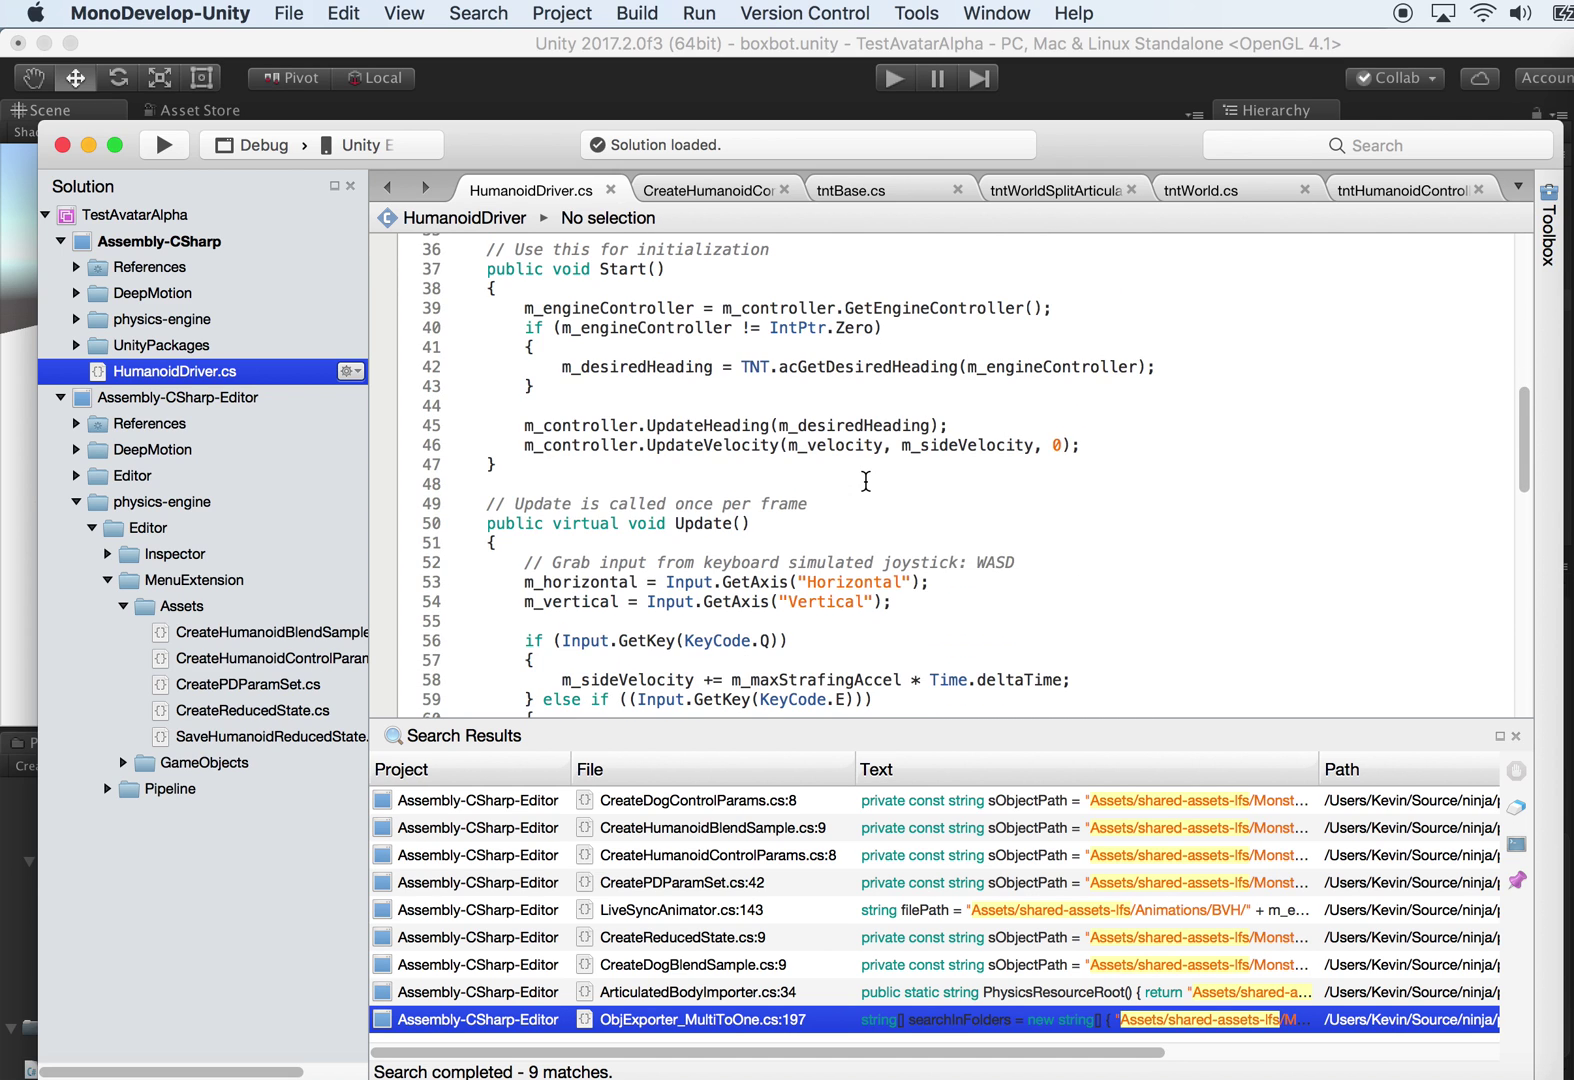
{"action": "scroll", "coordinate": [871, 482], "scroll_direction": "down", "scroll_amount": 3}
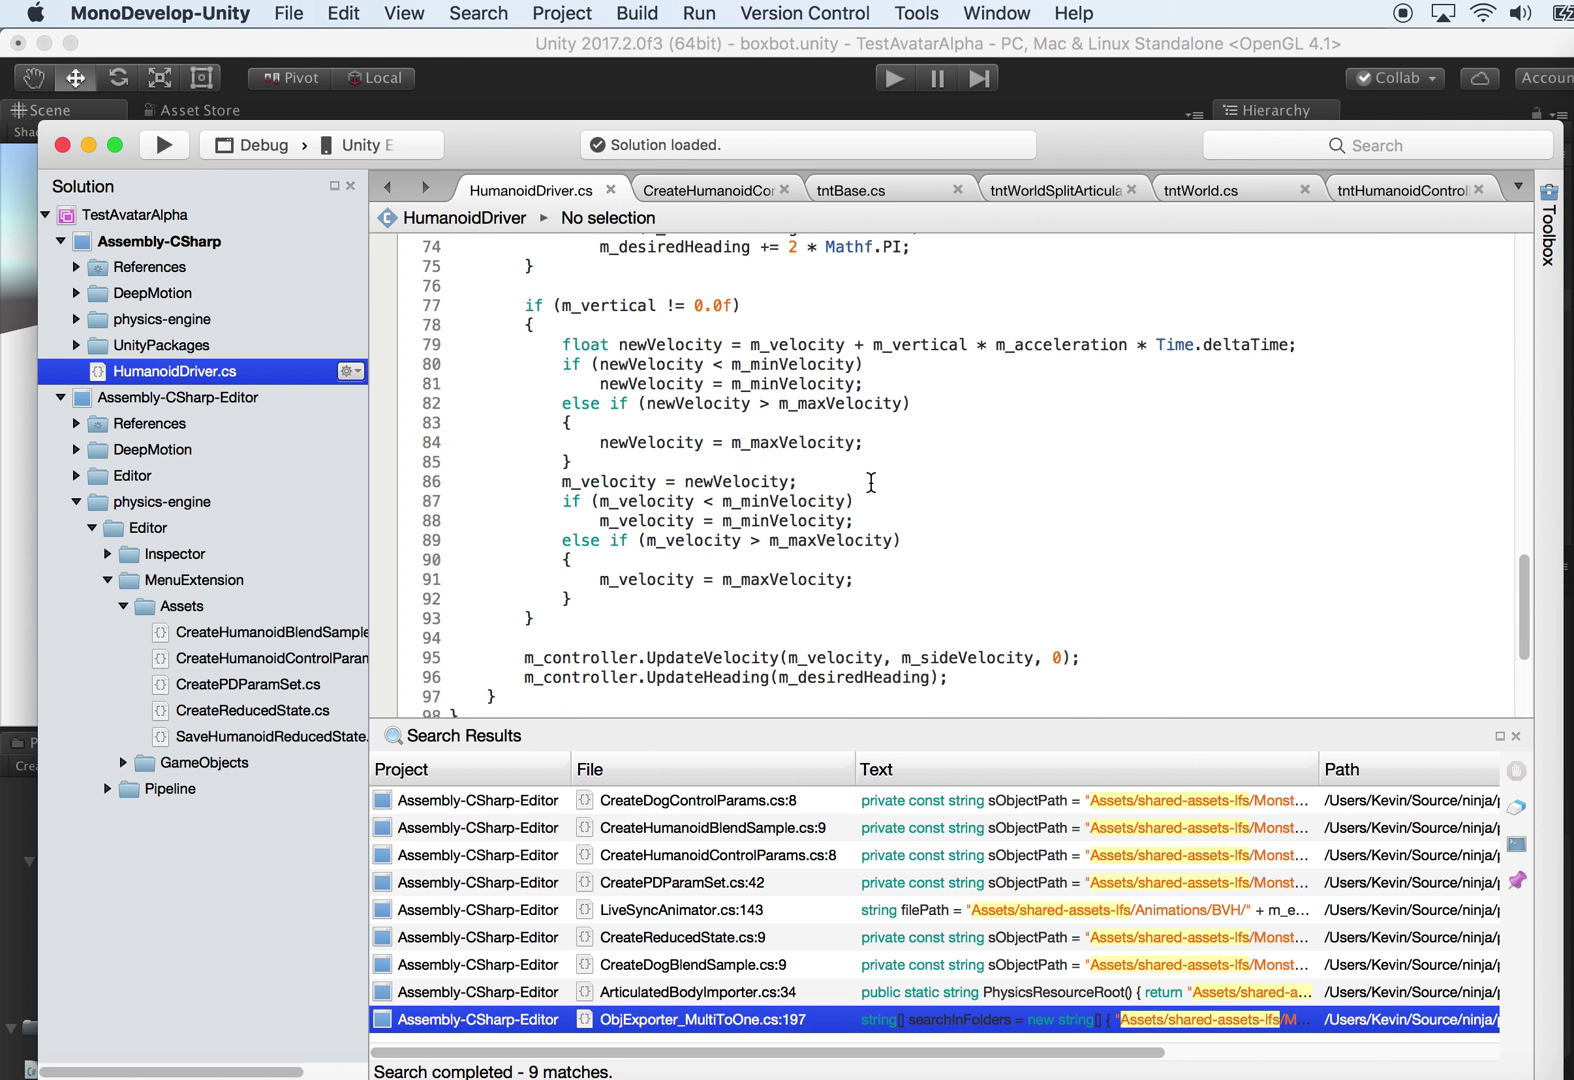
{"action": "scroll", "coordinate": [901, 501], "scroll_direction": "down", "scroll_amount": 2}
{"action": "scroll", "coordinate": [956, 550], "scroll_direction": "up", "scroll_amount": 1}
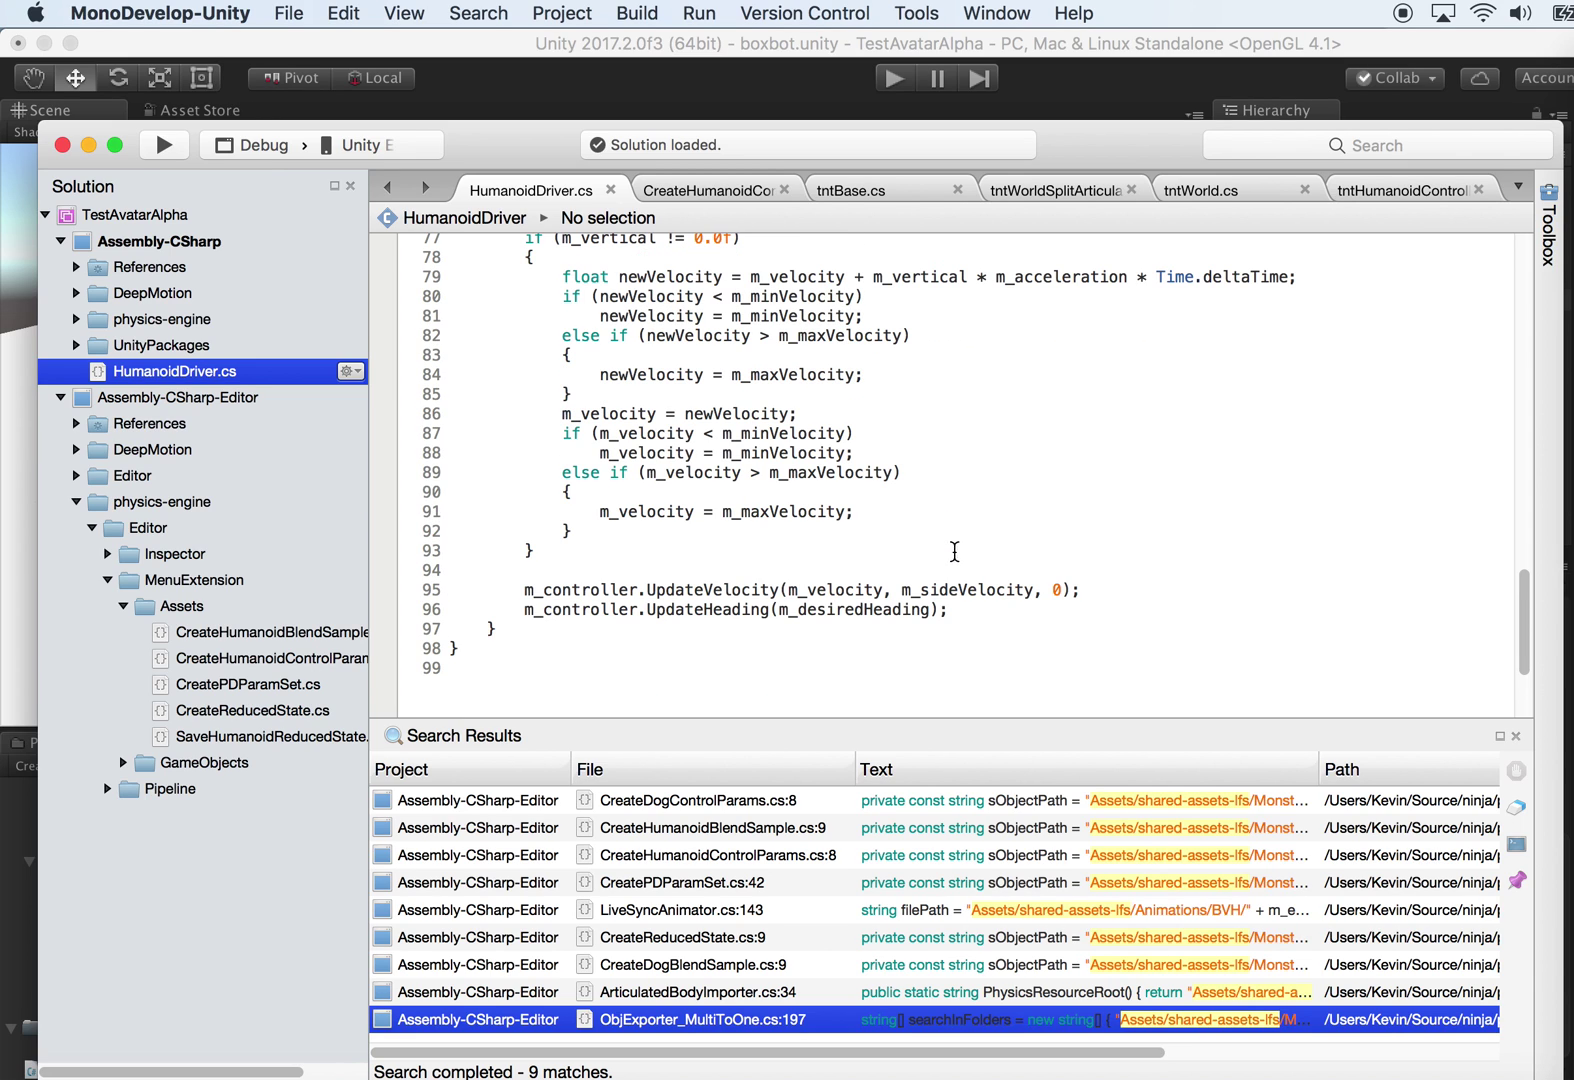
Step: Examine the UpdateVelocity and UpdateHeading controller calls at the end of the Update method
{"action": "left_click", "coordinate": [717, 590]}
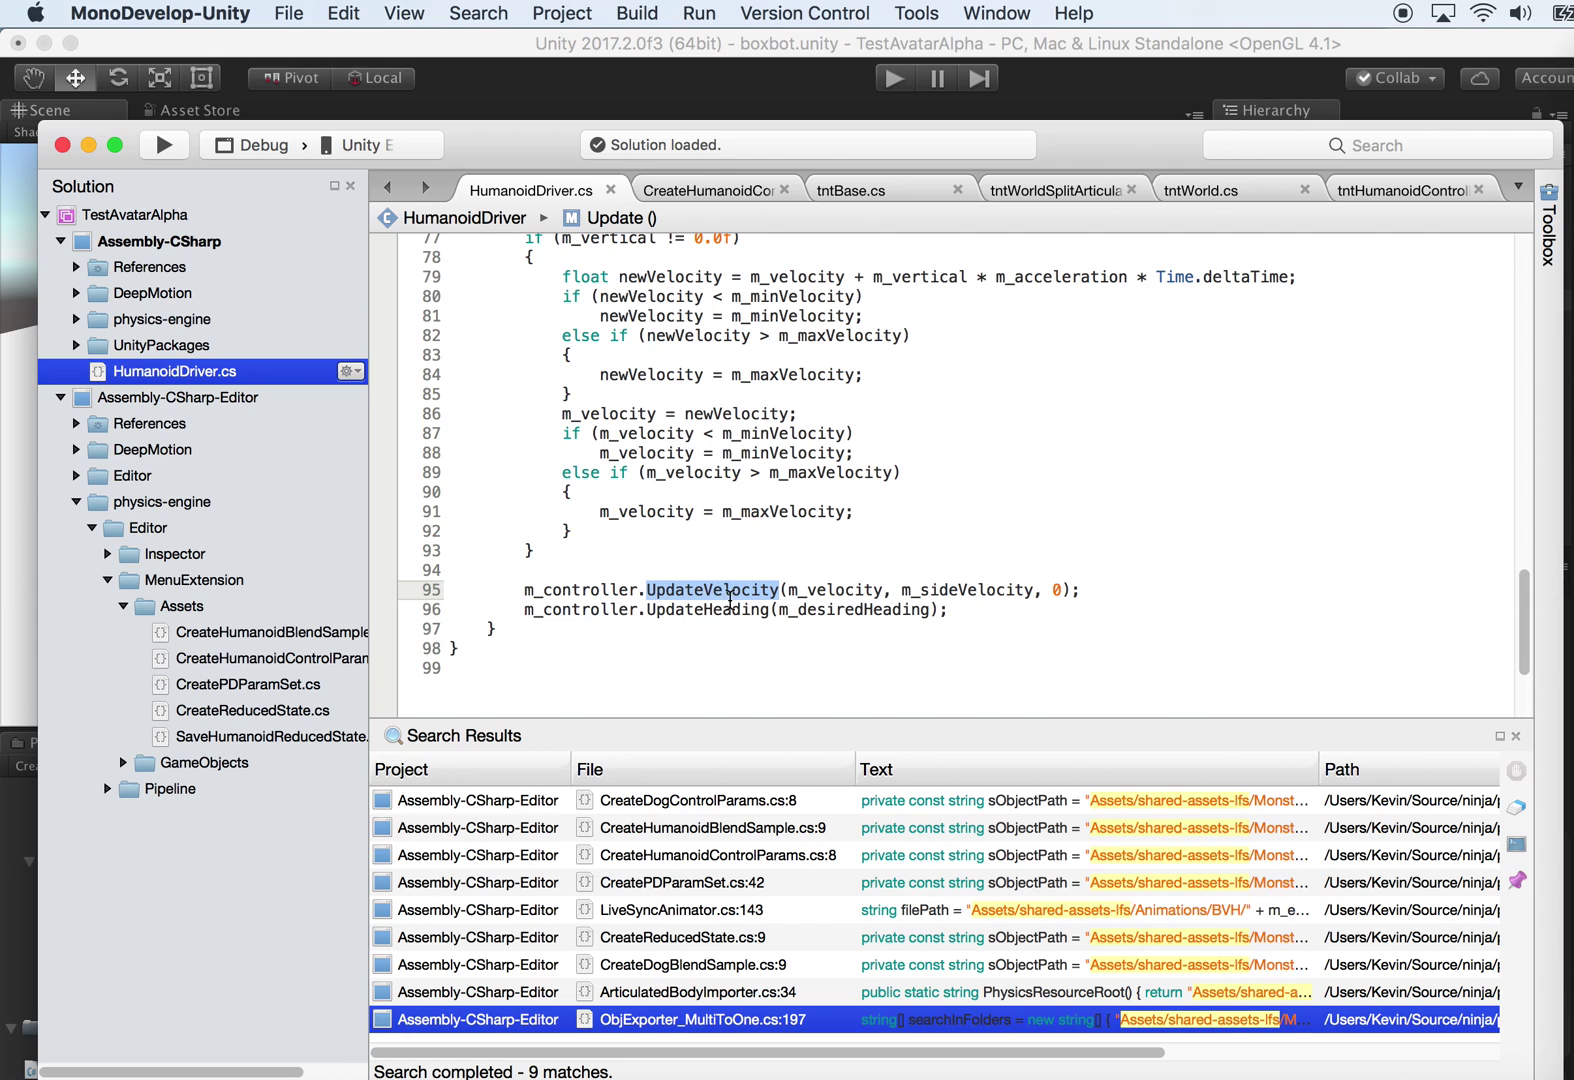
{"action": "left_click", "coordinate": [766, 612]}
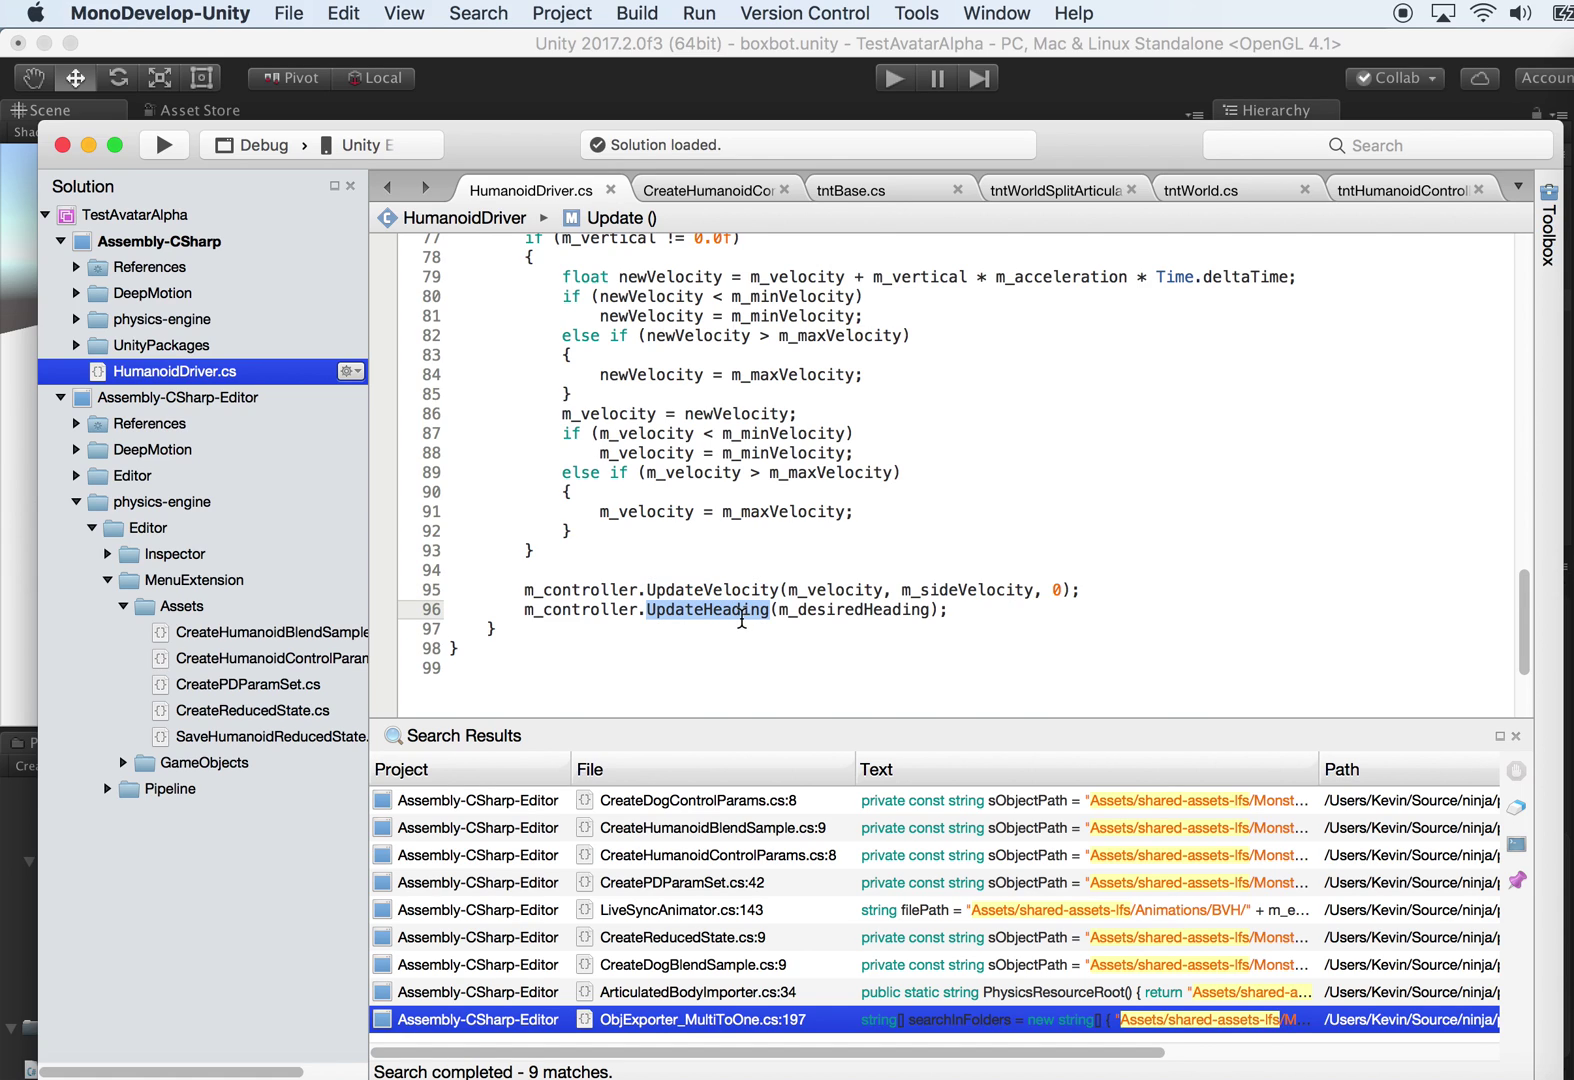
{"action": "left_click", "coordinate": [728, 591]}
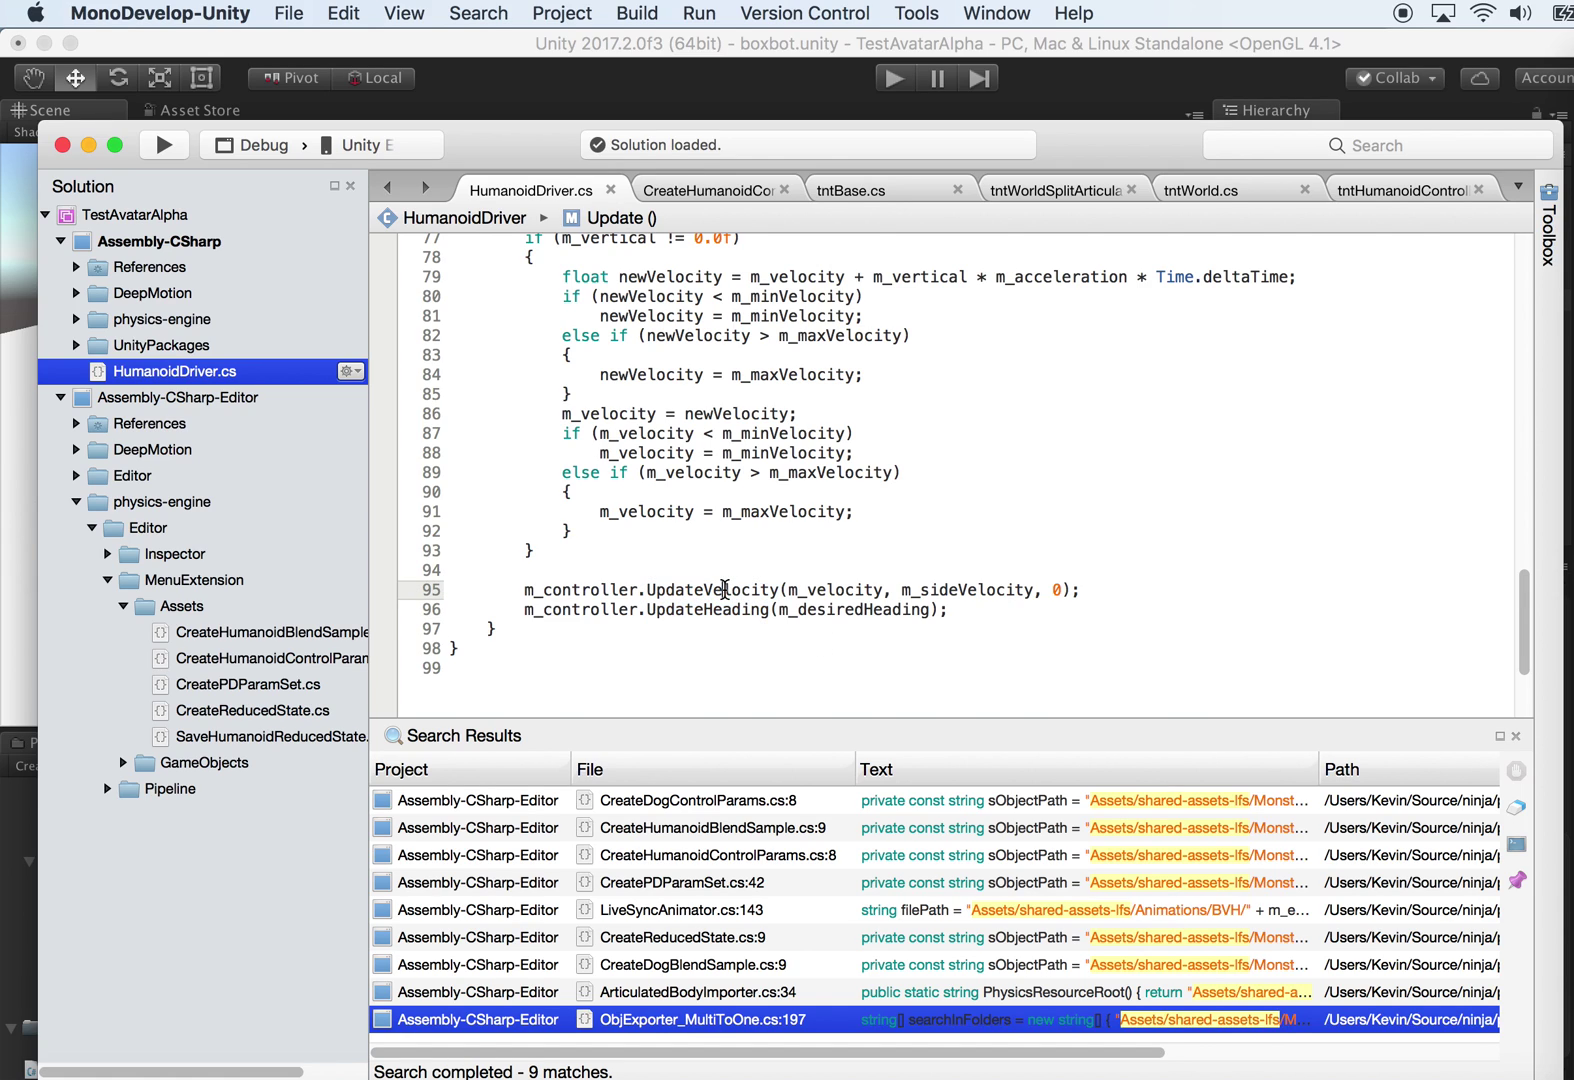
{"action": "left_click", "coordinate": [729, 609]}
{"action": "left_click", "coordinate": [727, 591]}
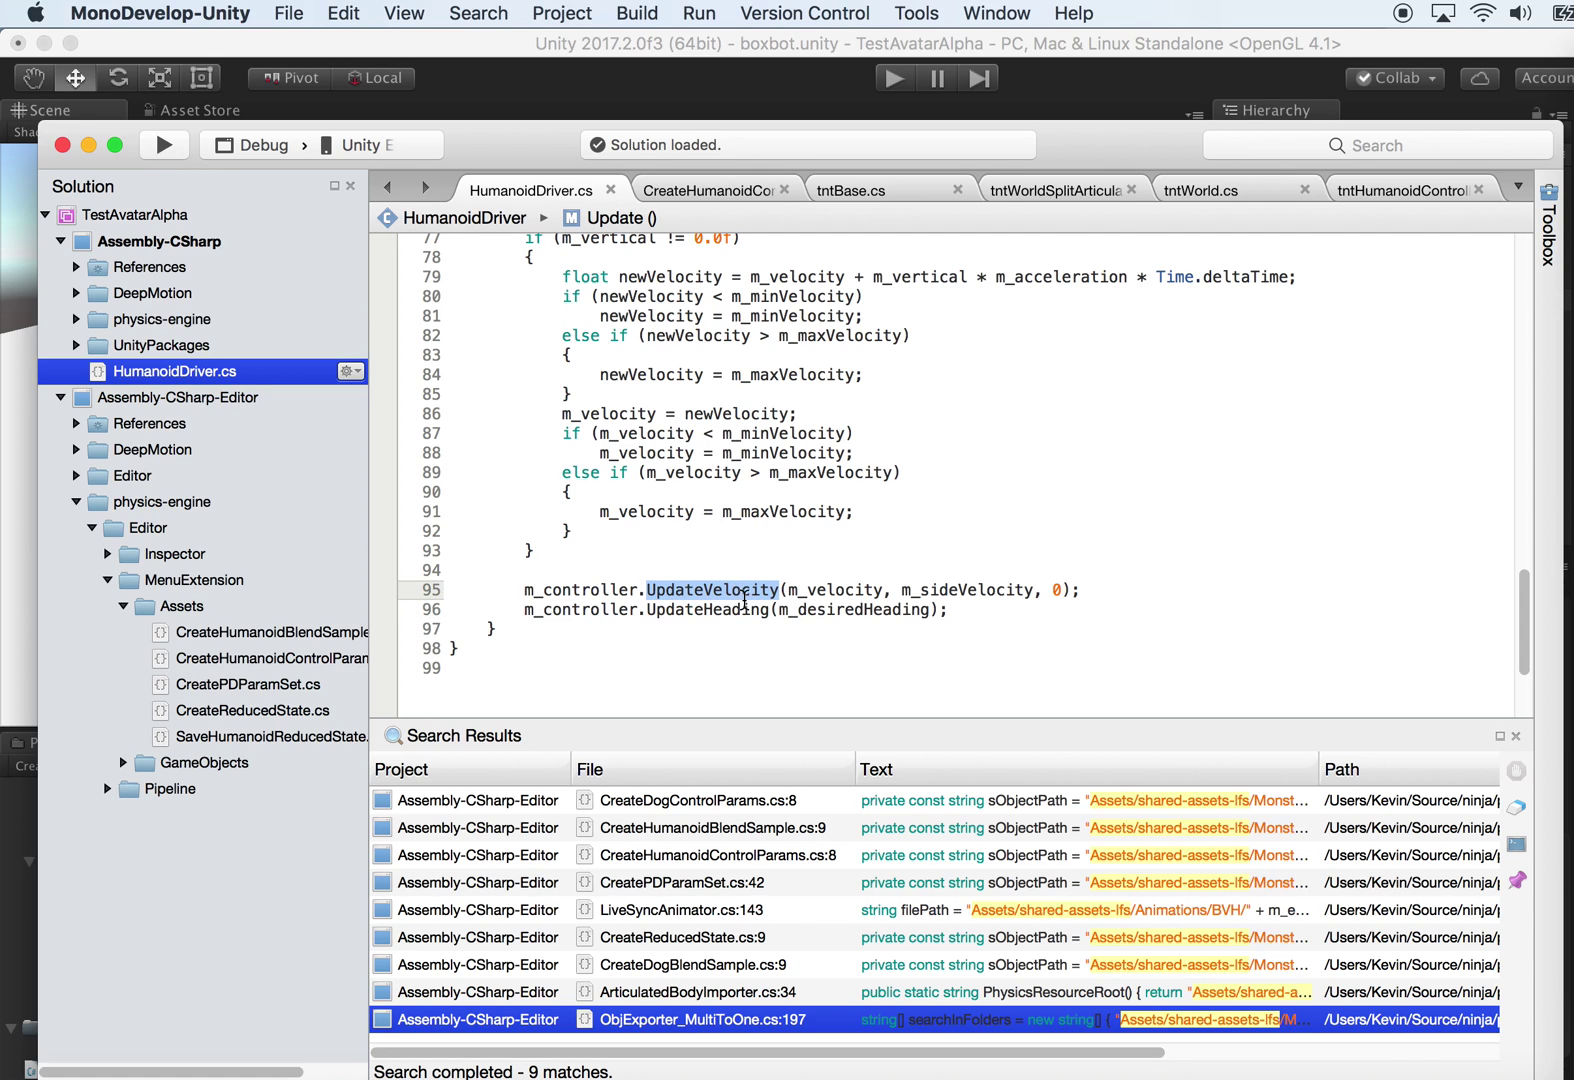
{"action": "left_click", "coordinate": [748, 607]}
{"action": "left_click", "coordinate": [747, 590]}
{"action": "mouse_move", "coordinate": [759, 605]}
Step: Examine how Update reads the Horizontal and Vertical axes and handles strafing and the desired heading
{"action": "scroll", "coordinate": [833, 600], "scroll_direction": "up", "scroll_amount": 10}
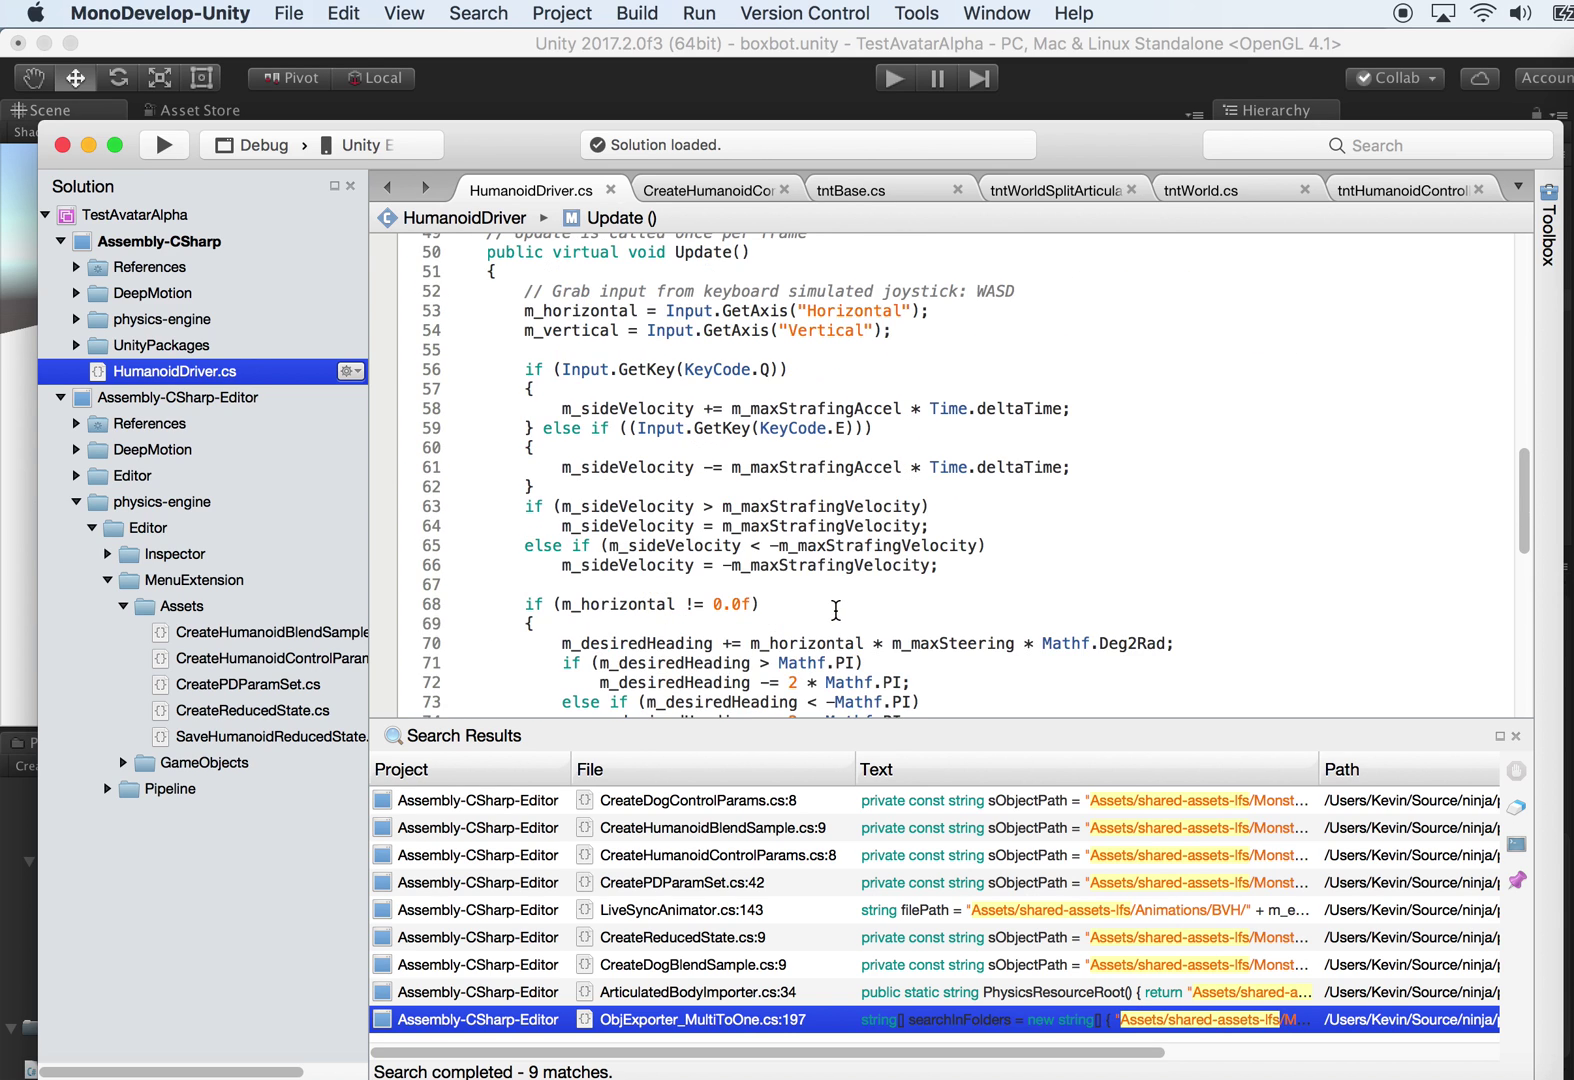
{"action": "scroll", "coordinate": [833, 607], "scroll_direction": "down", "scroll_amount": 2}
{"action": "left_click_drag", "start_coordinate": [534, 362], "coordinate": [883, 563]}
{"action": "left_click", "coordinate": [724, 310]}
{"action": "left_click_drag", "start_coordinate": [547, 310], "coordinate": [865, 328]}
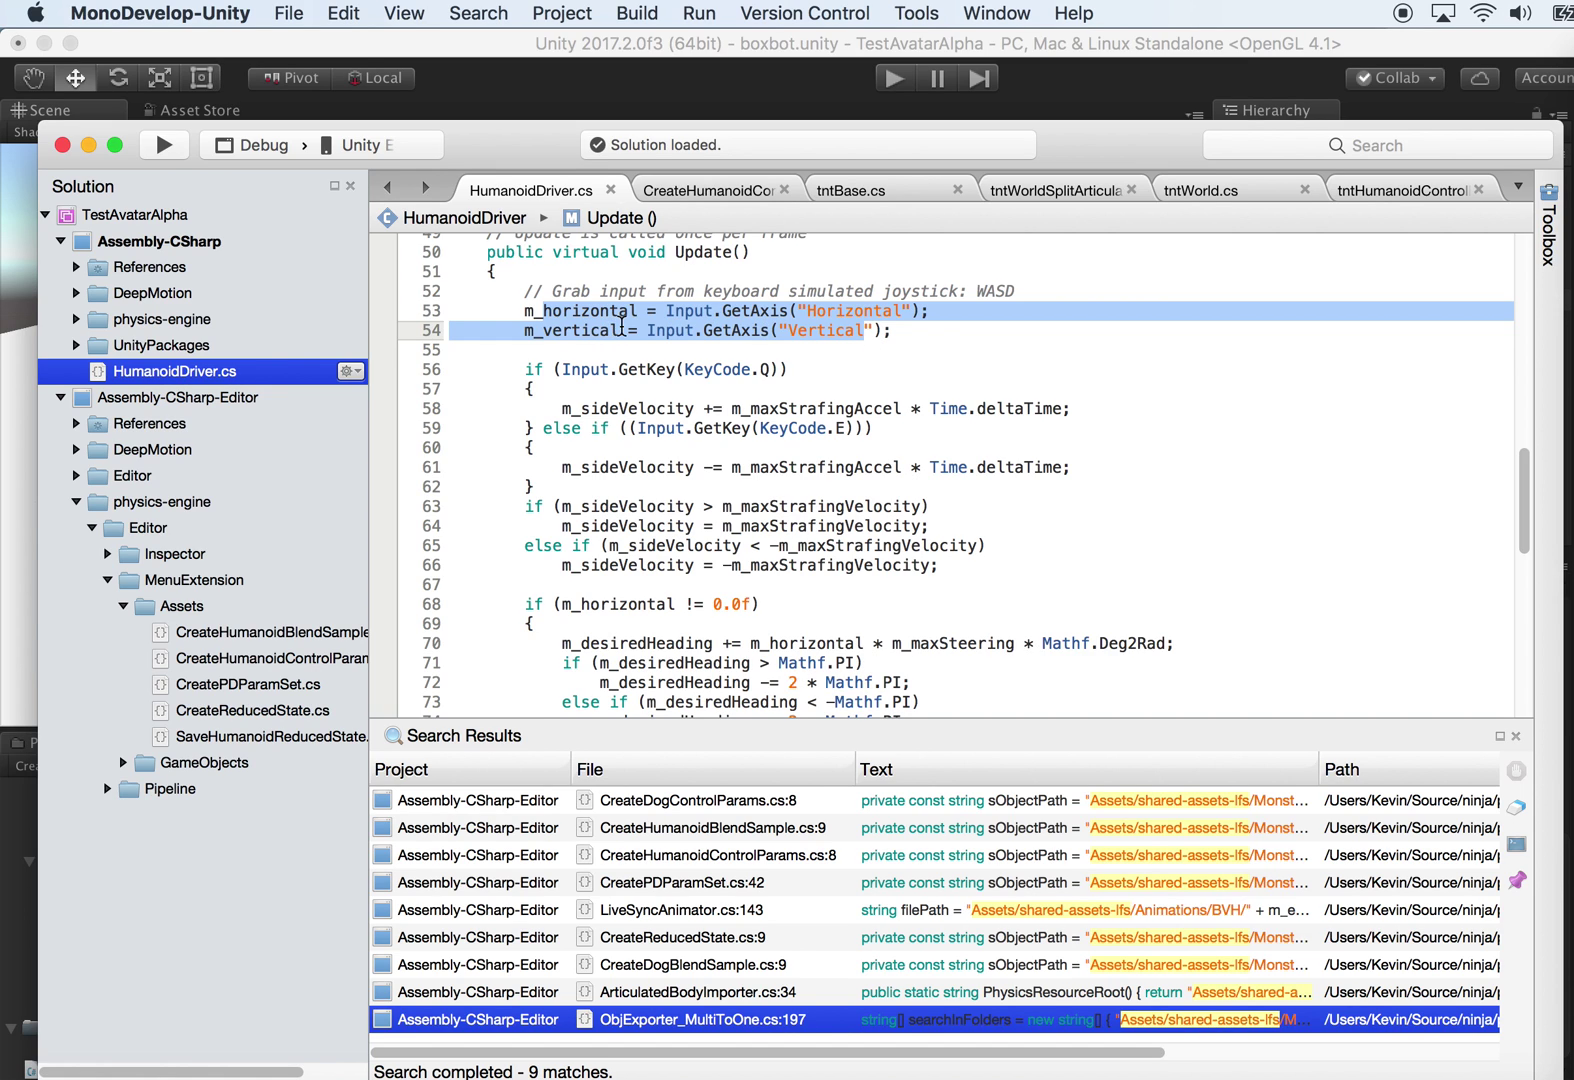
{"action": "scroll", "coordinate": [660, 380], "scroll_direction": "down", "scroll_amount": 1}
{"action": "scroll", "coordinate": [691, 450], "scroll_direction": "up", "scroll_amount": 1}
{"action": "scroll", "coordinate": [749, 536], "scroll_direction": "down", "scroll_amount": 3}
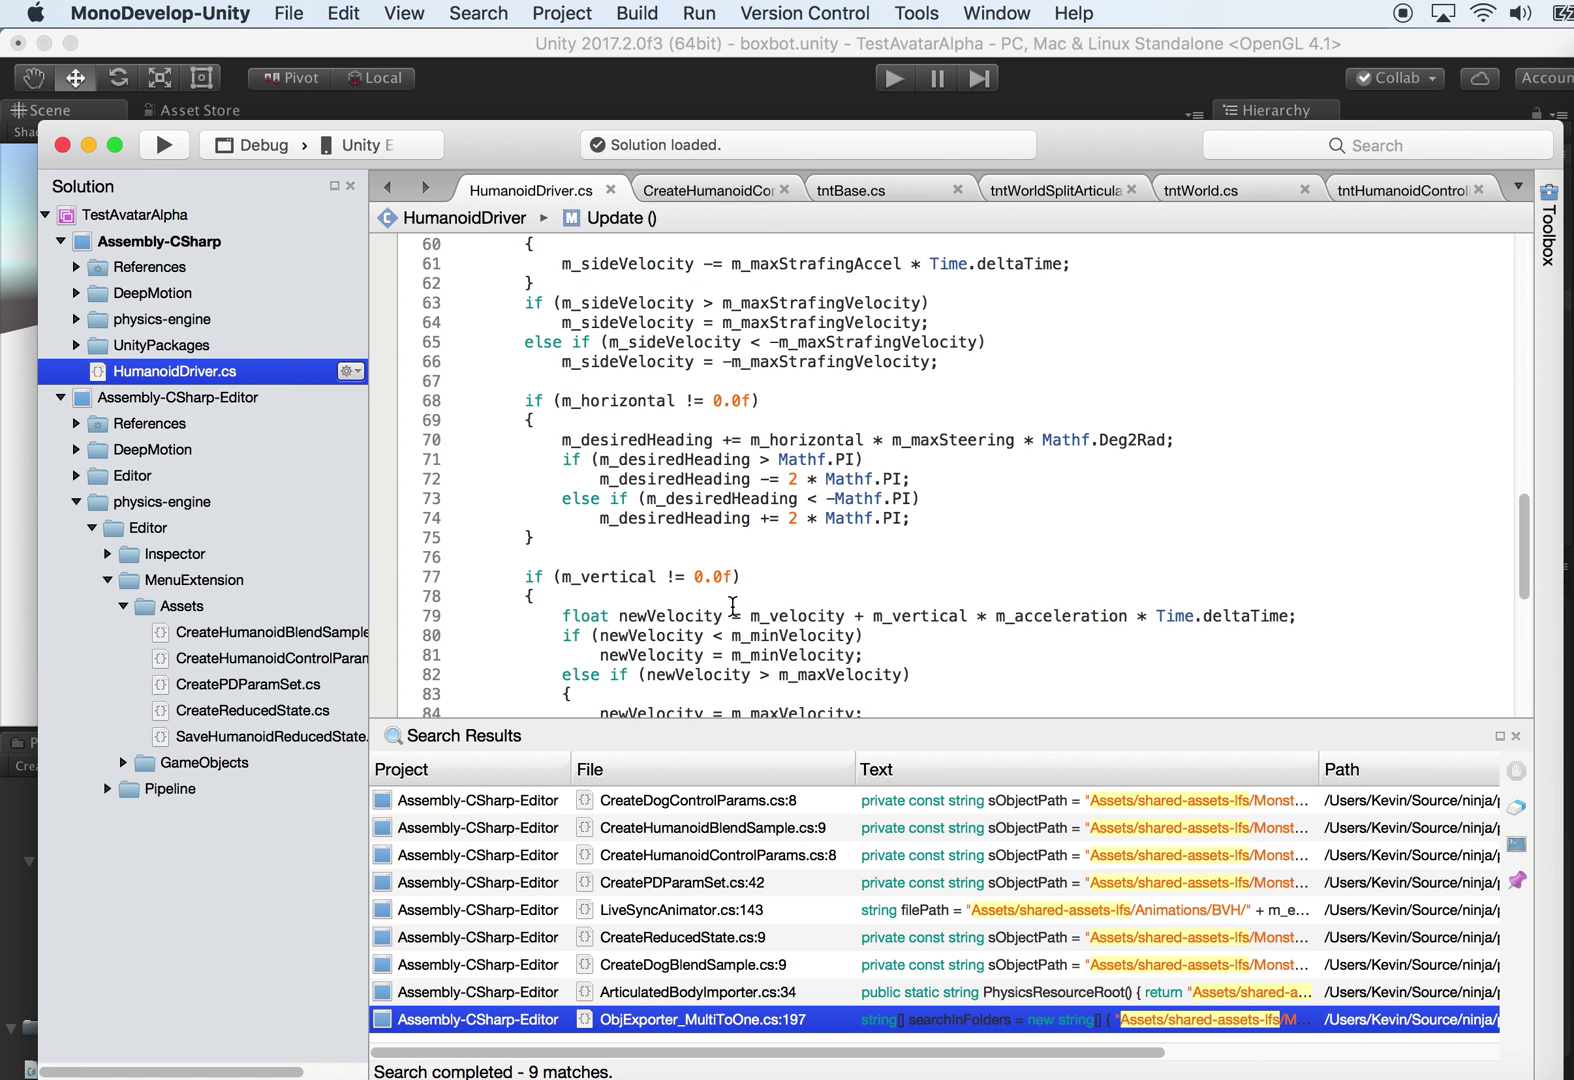
Step: Examine the newVelocity calculation and how velocity and desired heading are passed to the controller in Update
{"action": "double_click", "coordinate": [685, 615]}
{"action": "scroll", "coordinate": [685, 615], "scroll_direction": "down", "scroll_amount": 5}
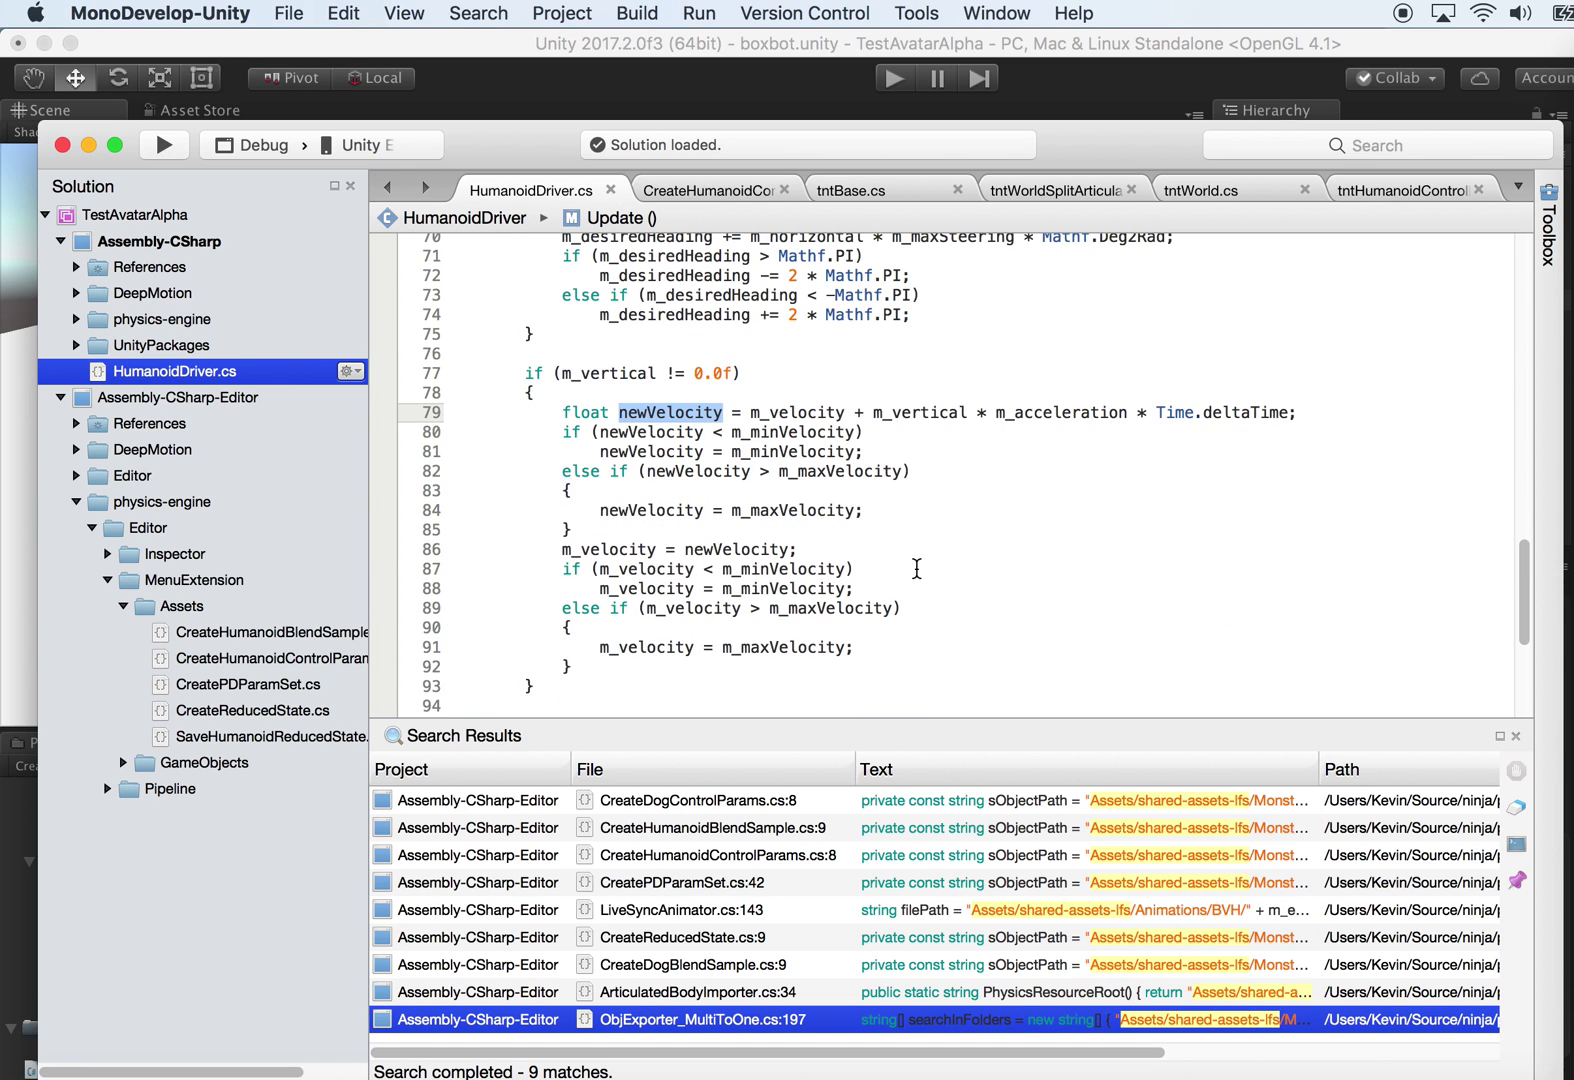
{"action": "scroll", "coordinate": [781, 607], "scroll_direction": "down", "scroll_amount": 2}
{"action": "scroll", "coordinate": [802, 607], "scroll_direction": "up", "scroll_amount": 2}
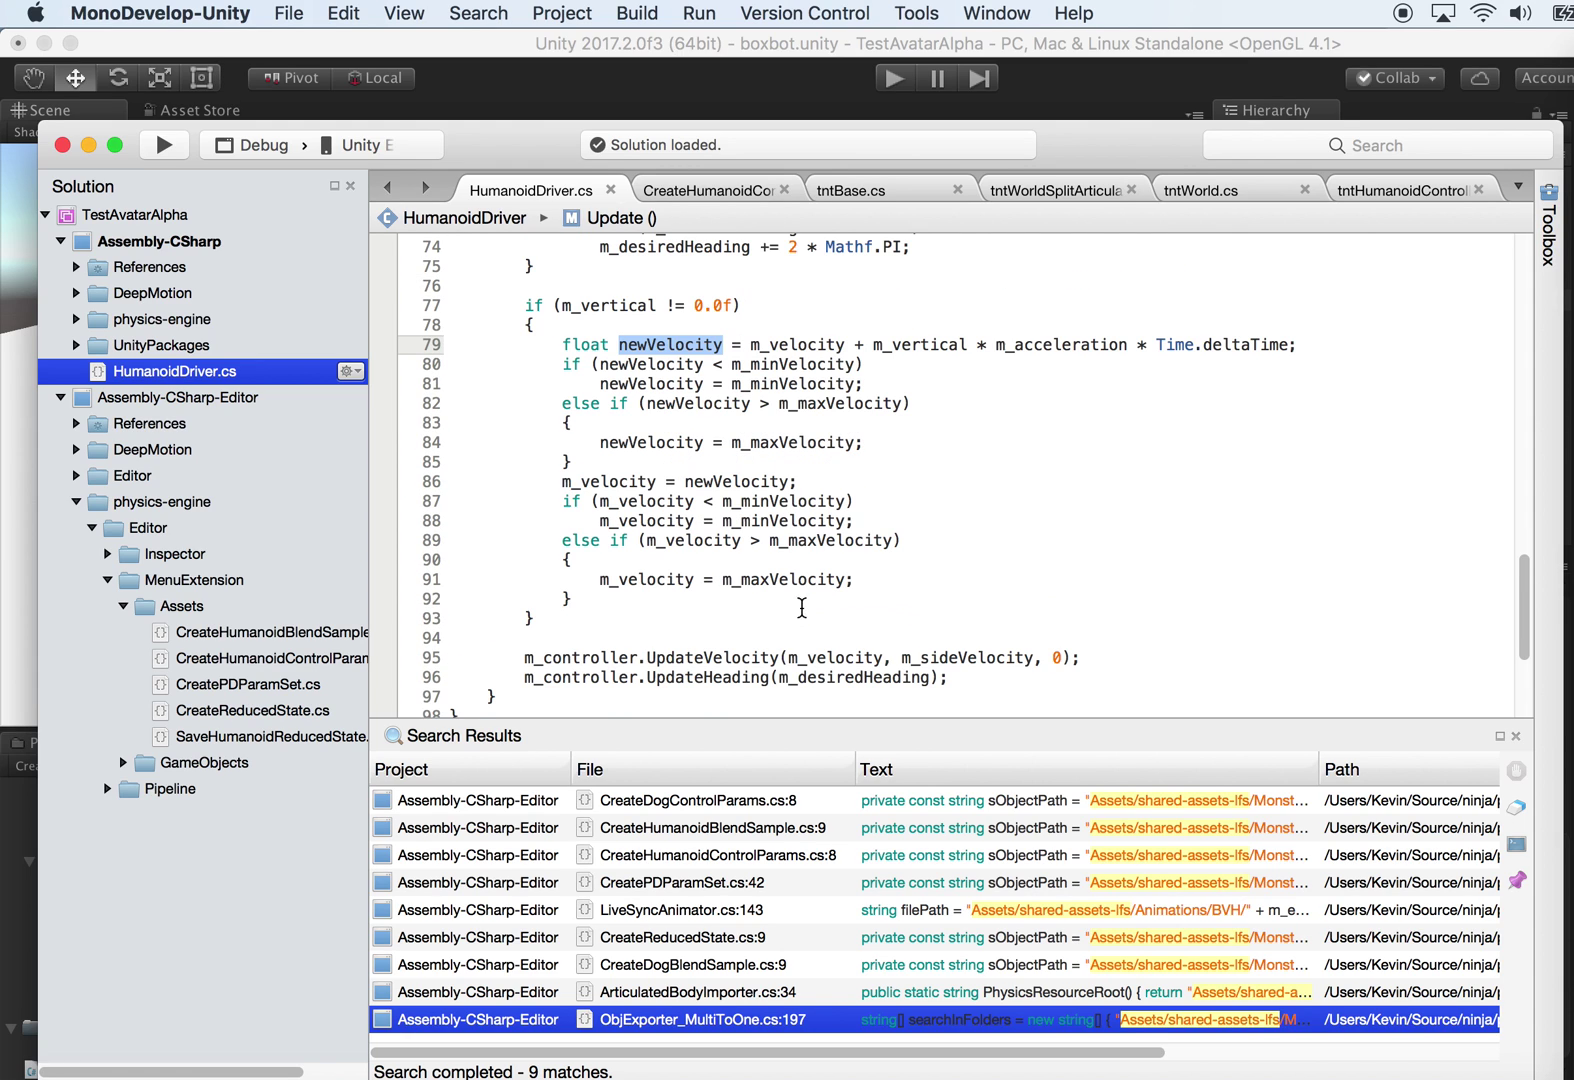
{"action": "double_click", "coordinate": [860, 678]}
{"action": "left_click_drag", "start_coordinate": [522, 657], "coordinate": [970, 676]}
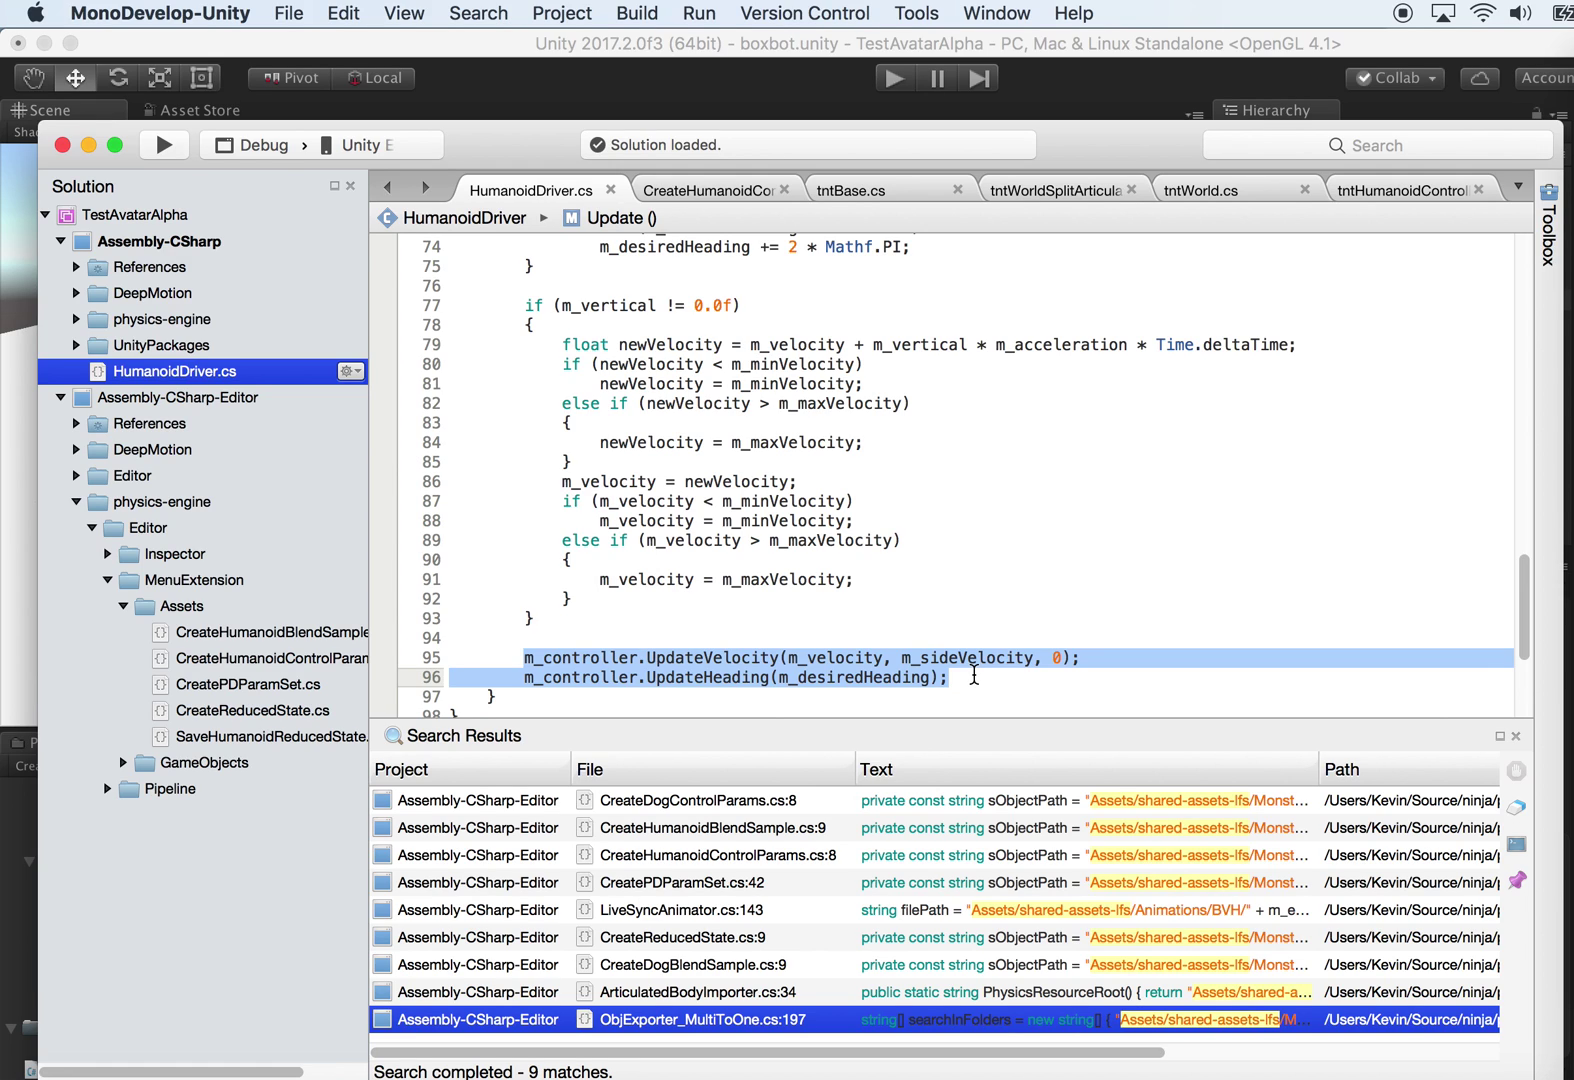
Step: Review the whole HumanoidDriver script again, from its variable declarations through Start to the controller calls that close Update
{"action": "scroll", "coordinate": [957, 622], "scroll_direction": "up", "scroll_amount": 20}
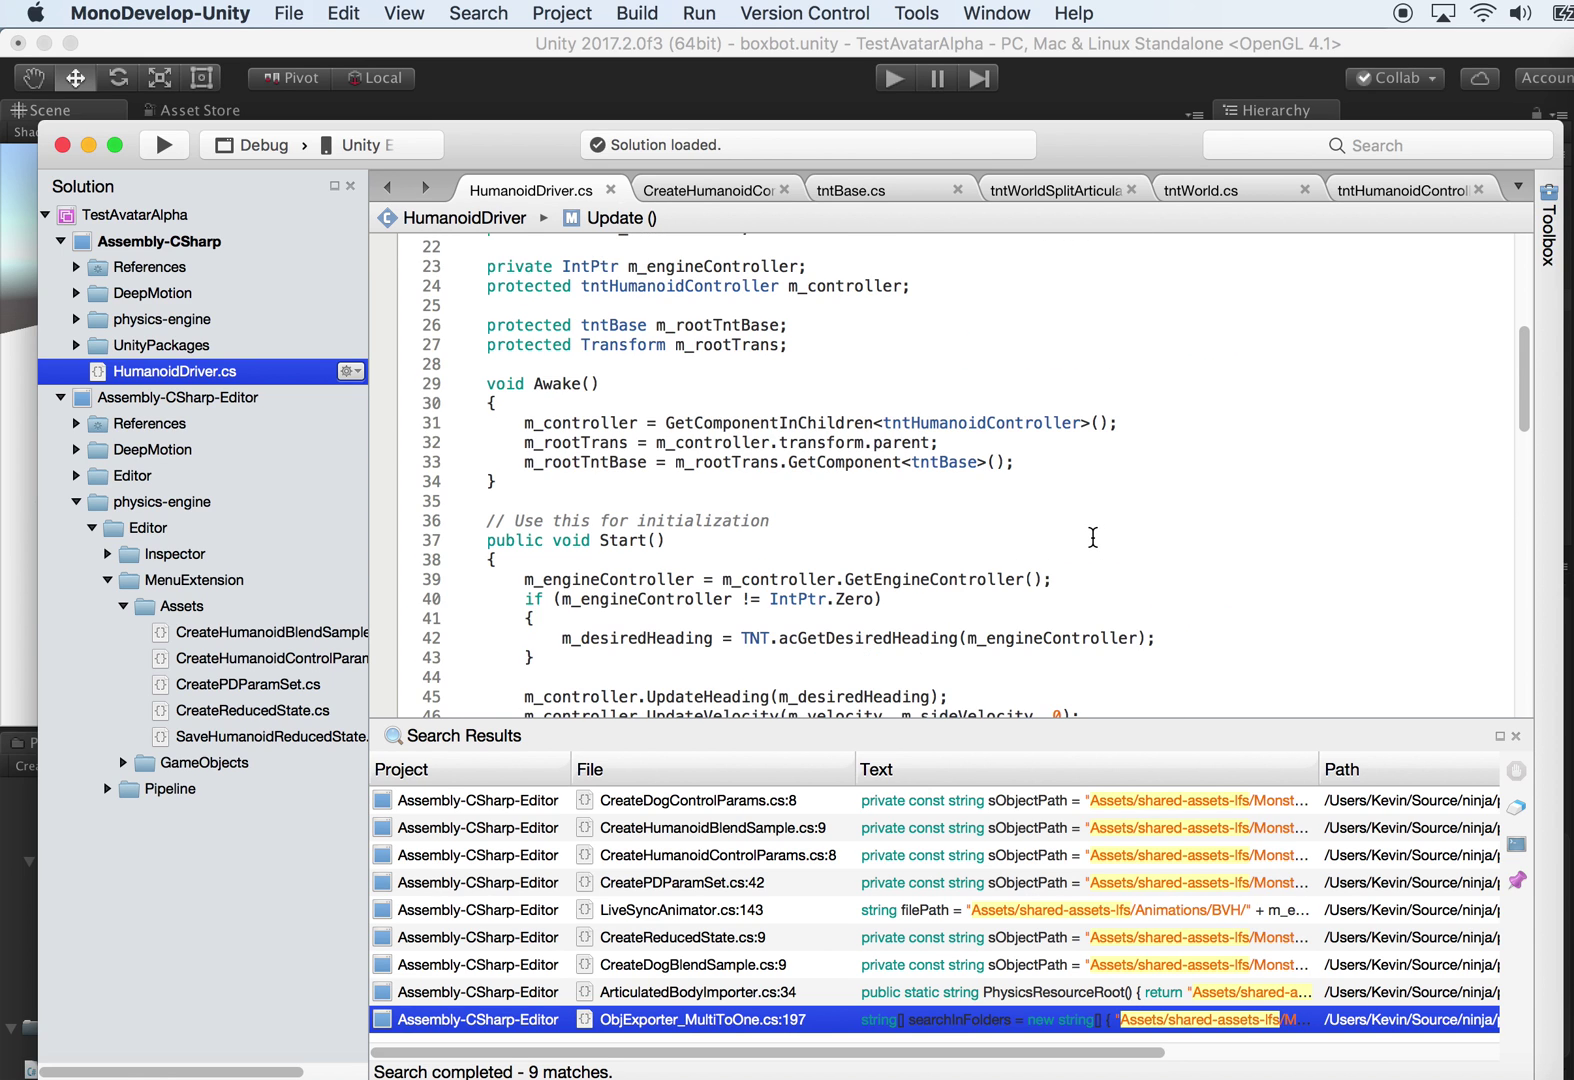
{"action": "scroll", "coordinate": [1093, 537], "scroll_direction": "up", "scroll_amount": 3}
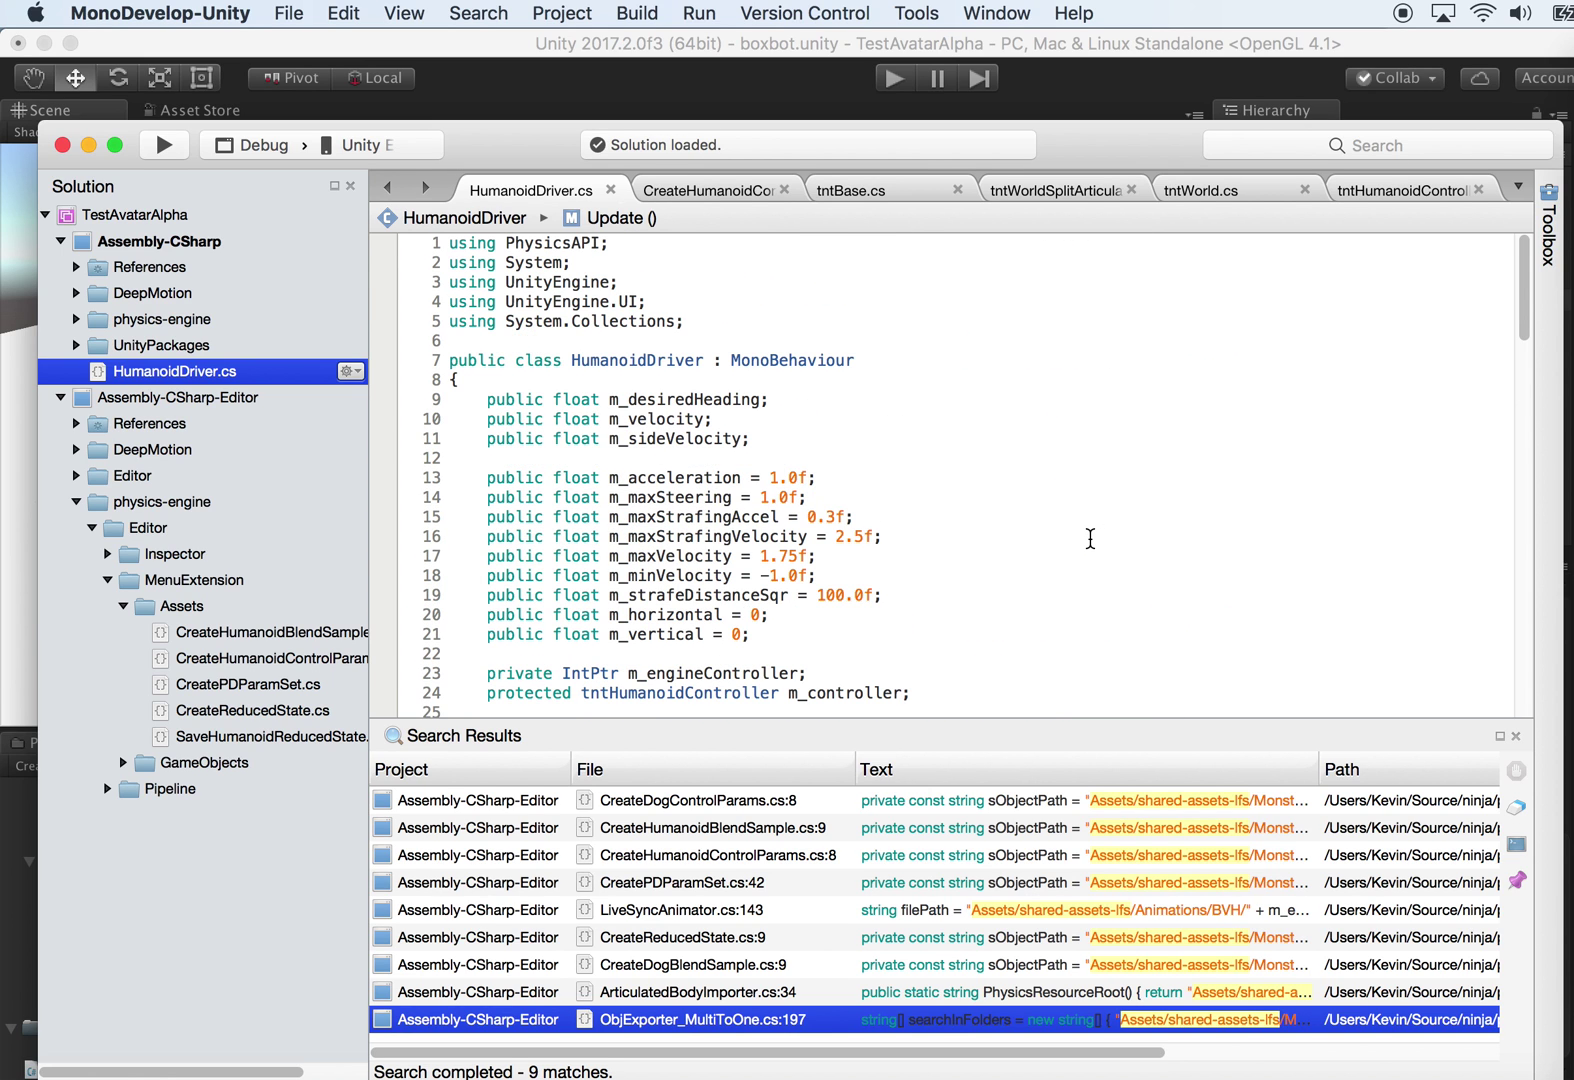
{"action": "scroll", "coordinate": [1090, 538], "scroll_direction": "down", "scroll_amount": 3}
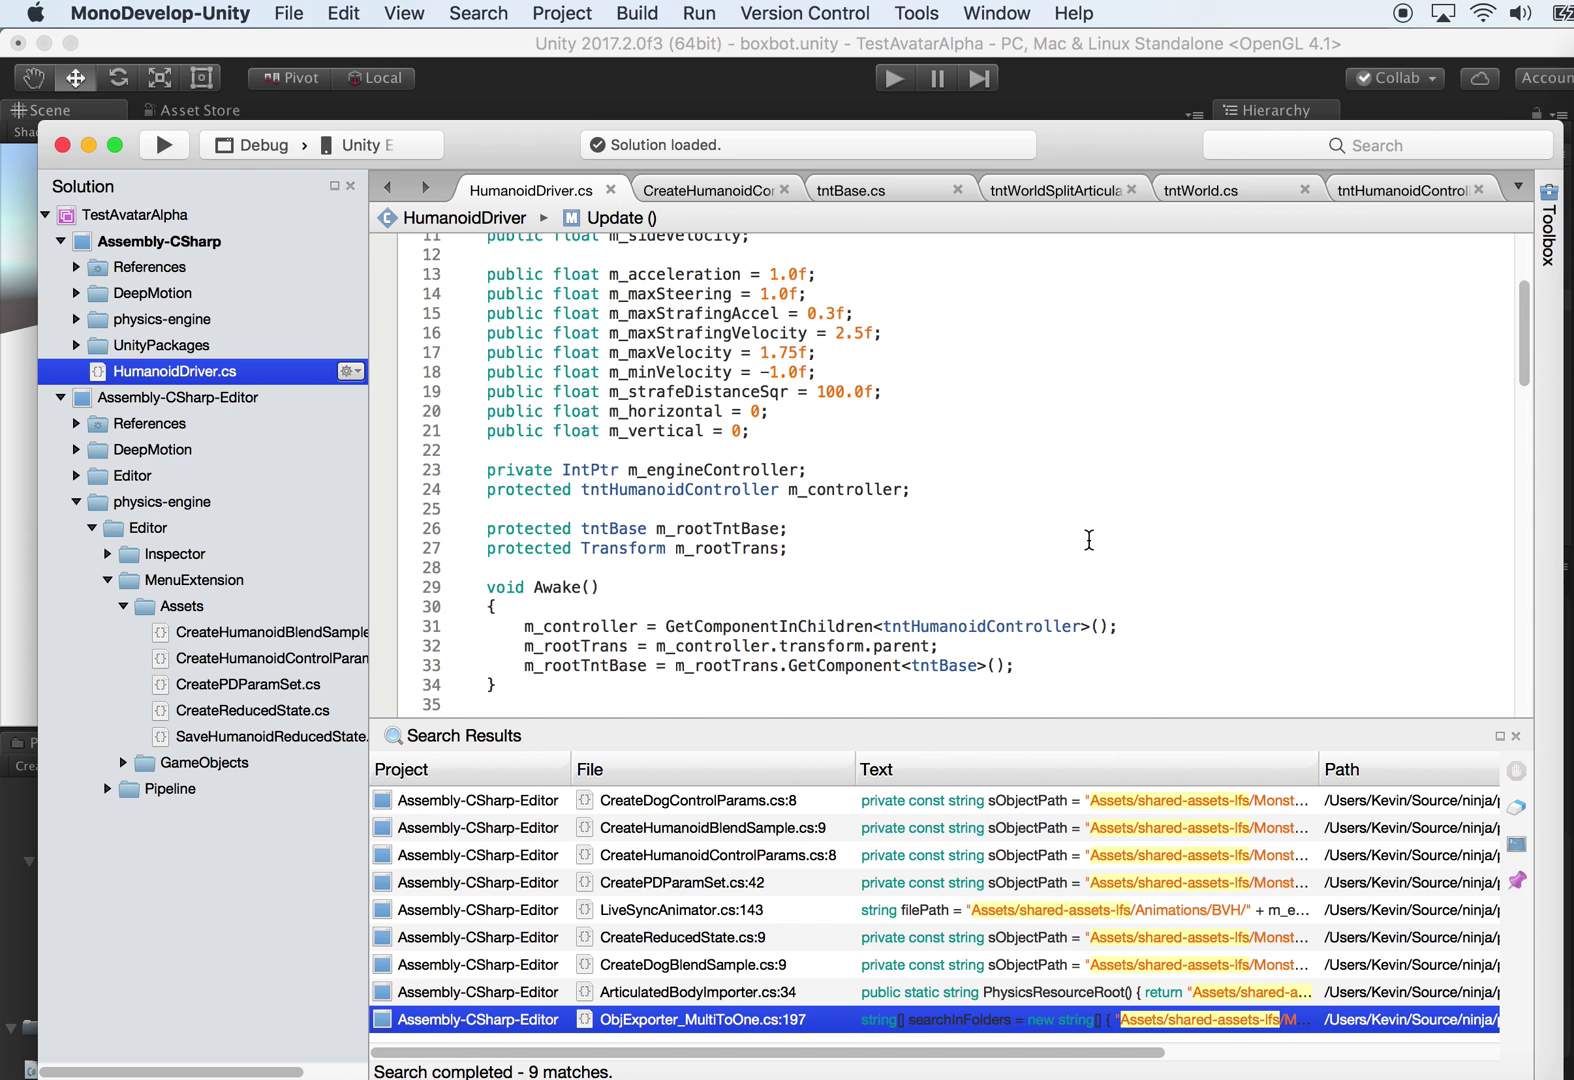
{"action": "scroll", "coordinate": [1089, 540], "scroll_direction": "down", "scroll_amount": 3}
{"action": "scroll", "coordinate": [1086, 541], "scroll_direction": "down", "scroll_amount": 2}
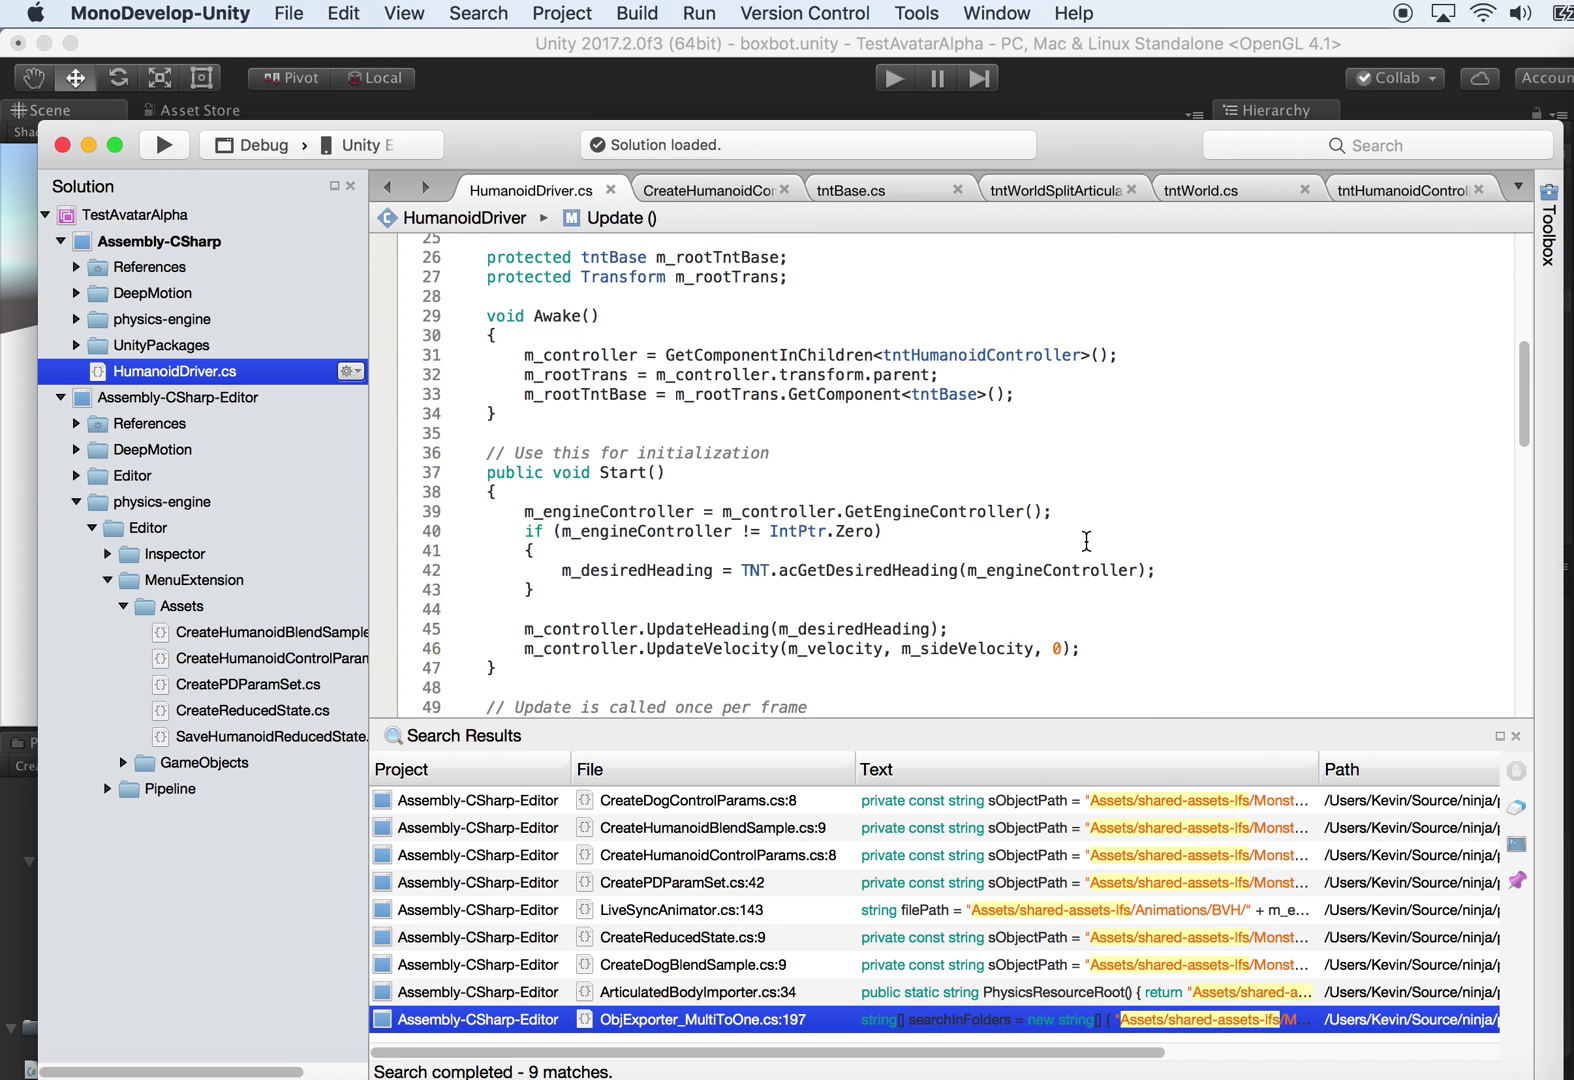
{"action": "scroll", "coordinate": [1084, 544], "scroll_direction": "down", "scroll_amount": 2}
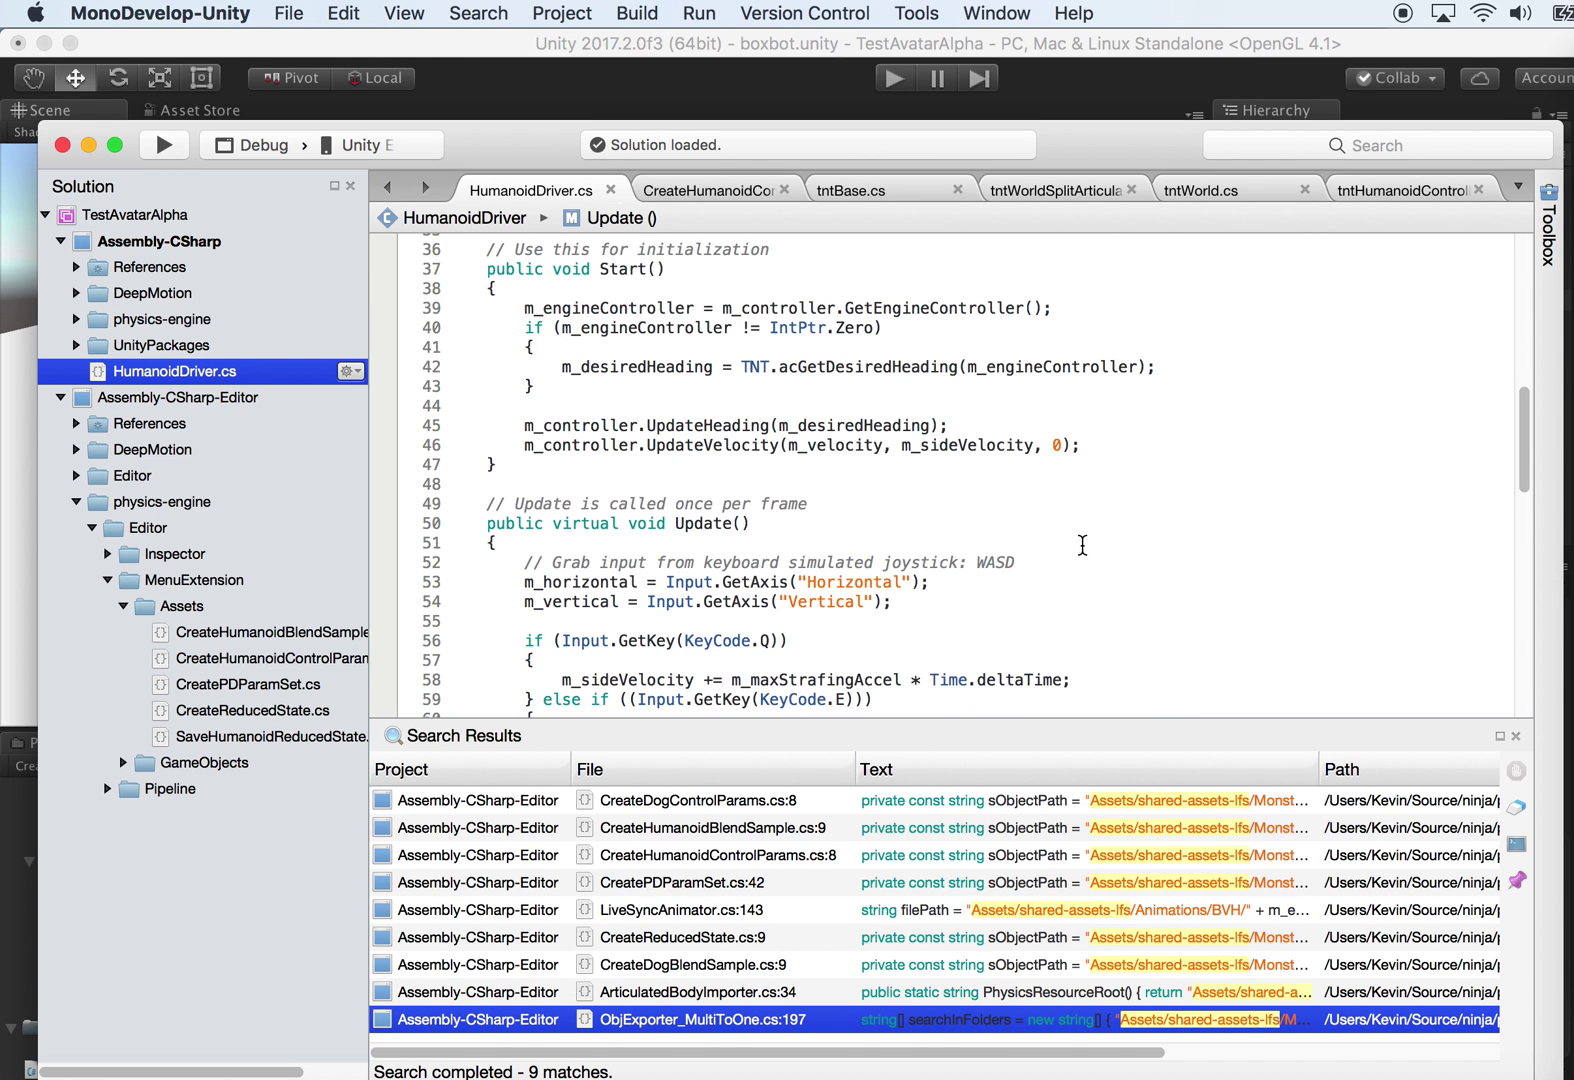
{"action": "scroll", "coordinate": [1080, 546], "scroll_direction": "down", "scroll_amount": 5}
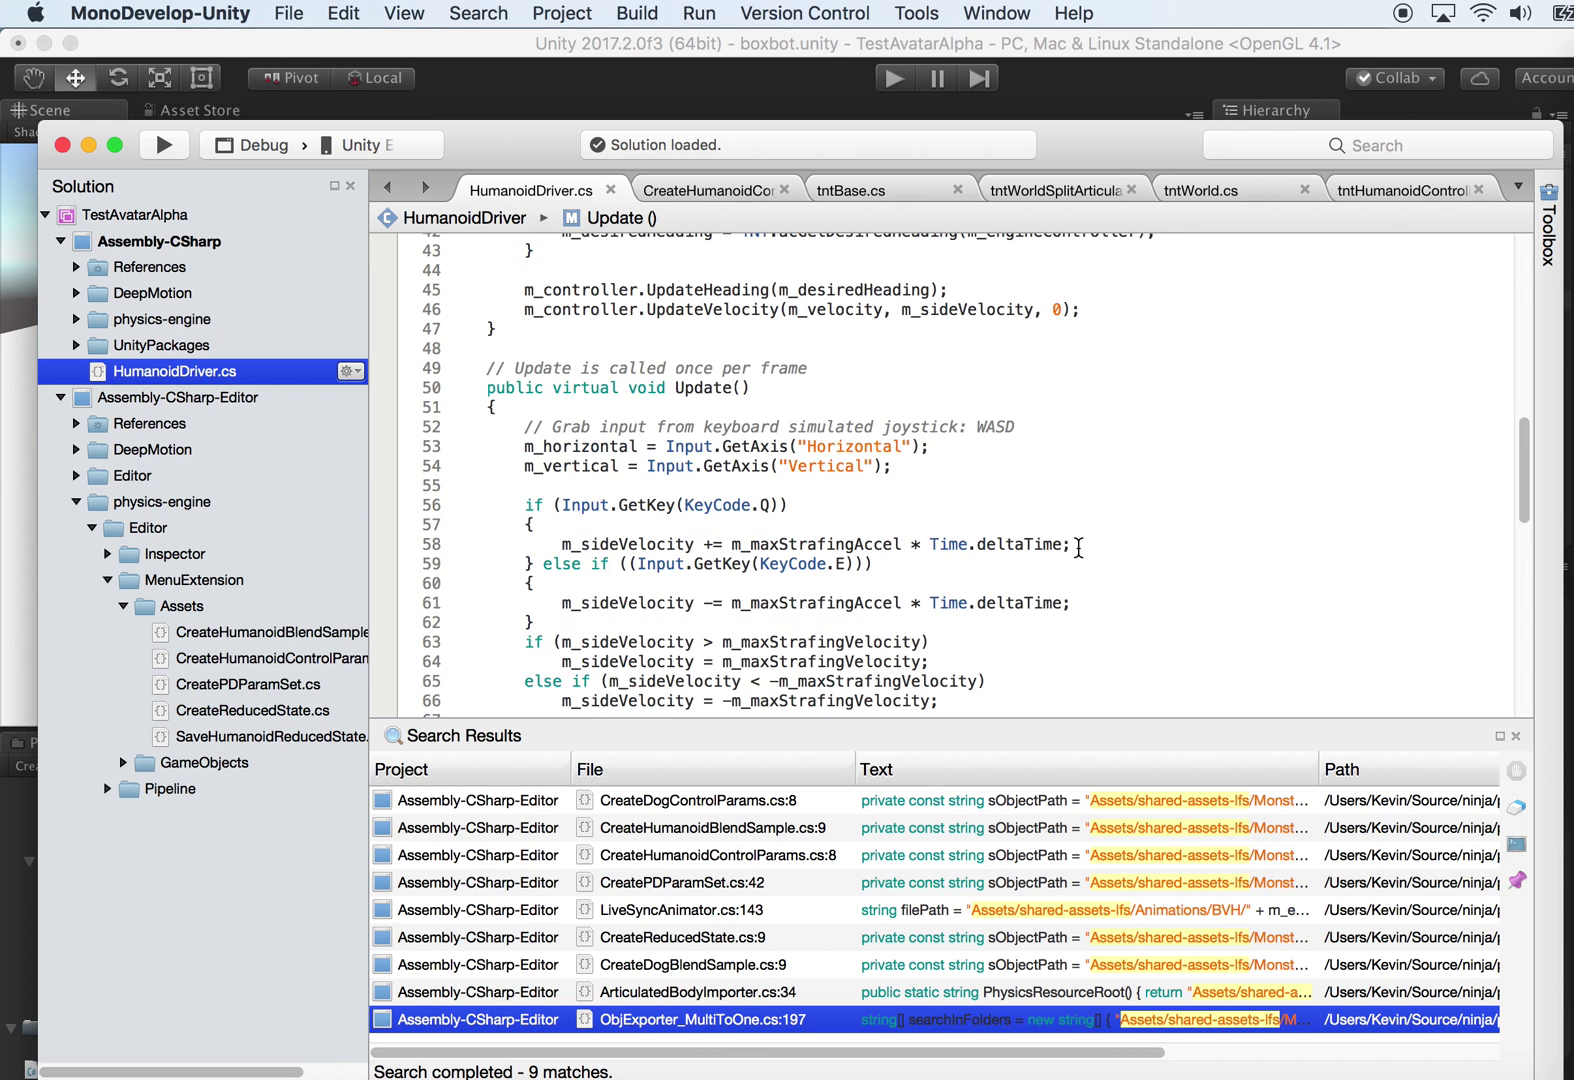
{"action": "scroll", "coordinate": [1078, 547], "scroll_direction": "down", "scroll_amount": 5}
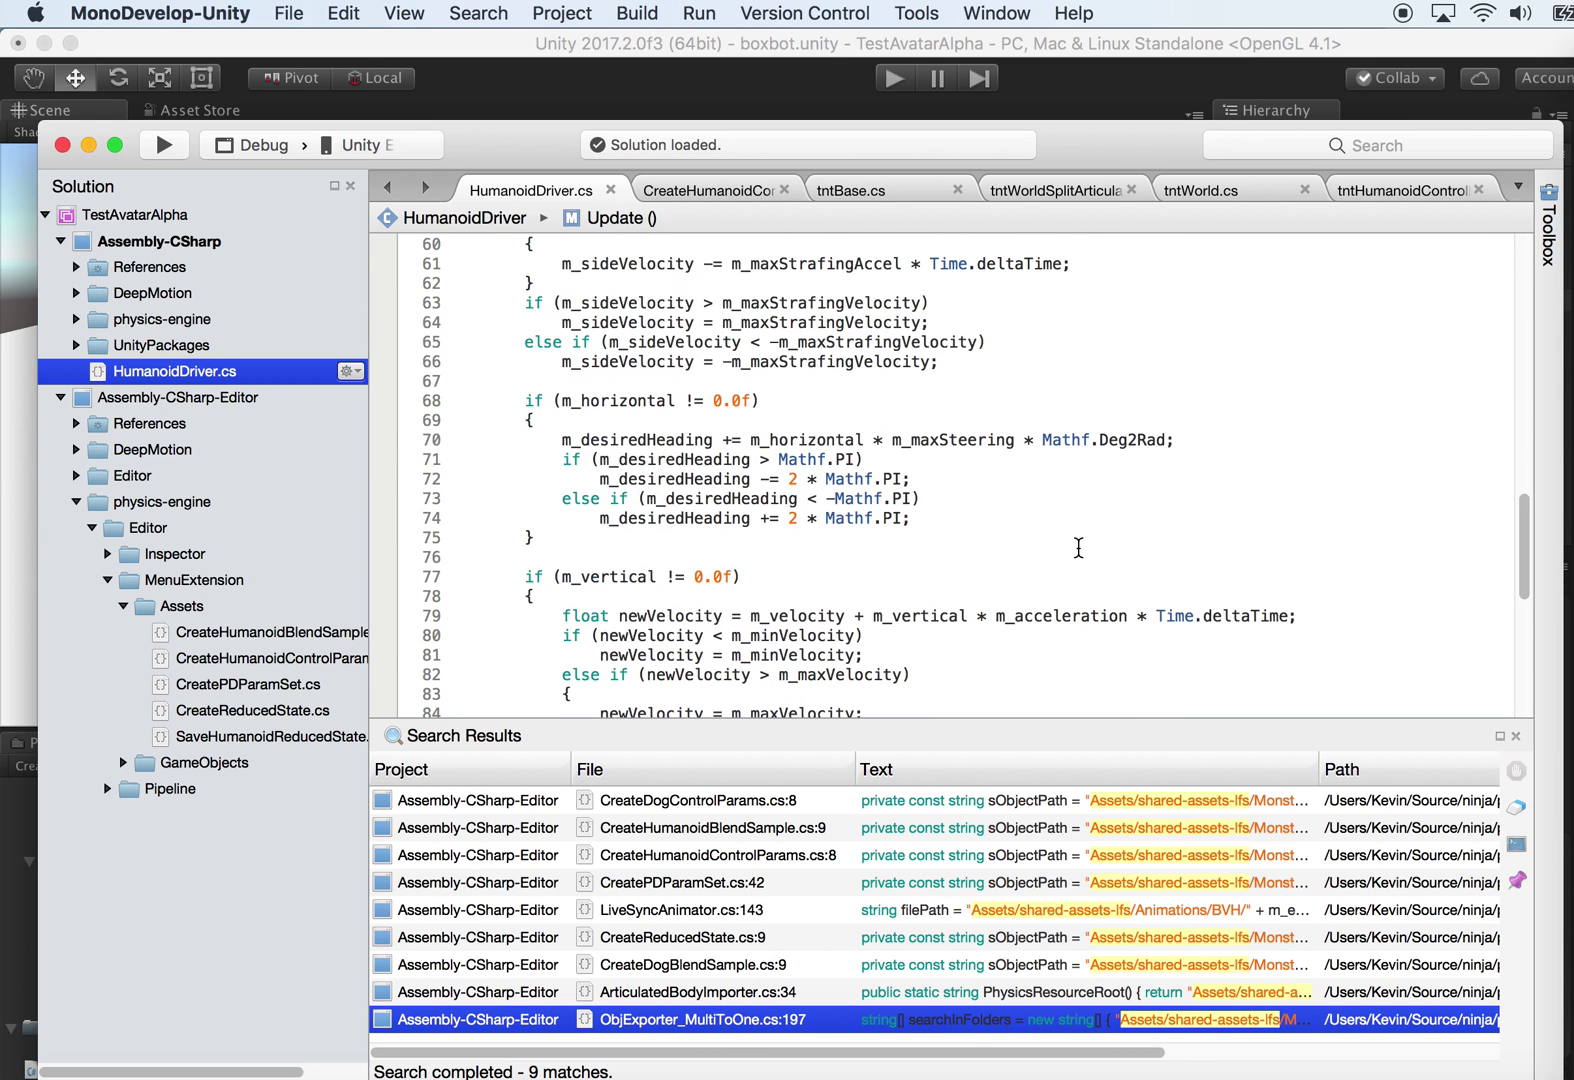
{"action": "scroll", "coordinate": [1078, 549], "scroll_direction": "down", "scroll_amount": 4}
{"action": "key", "text": "shift+Down"}
{"action": "key", "text": "shift+End"}
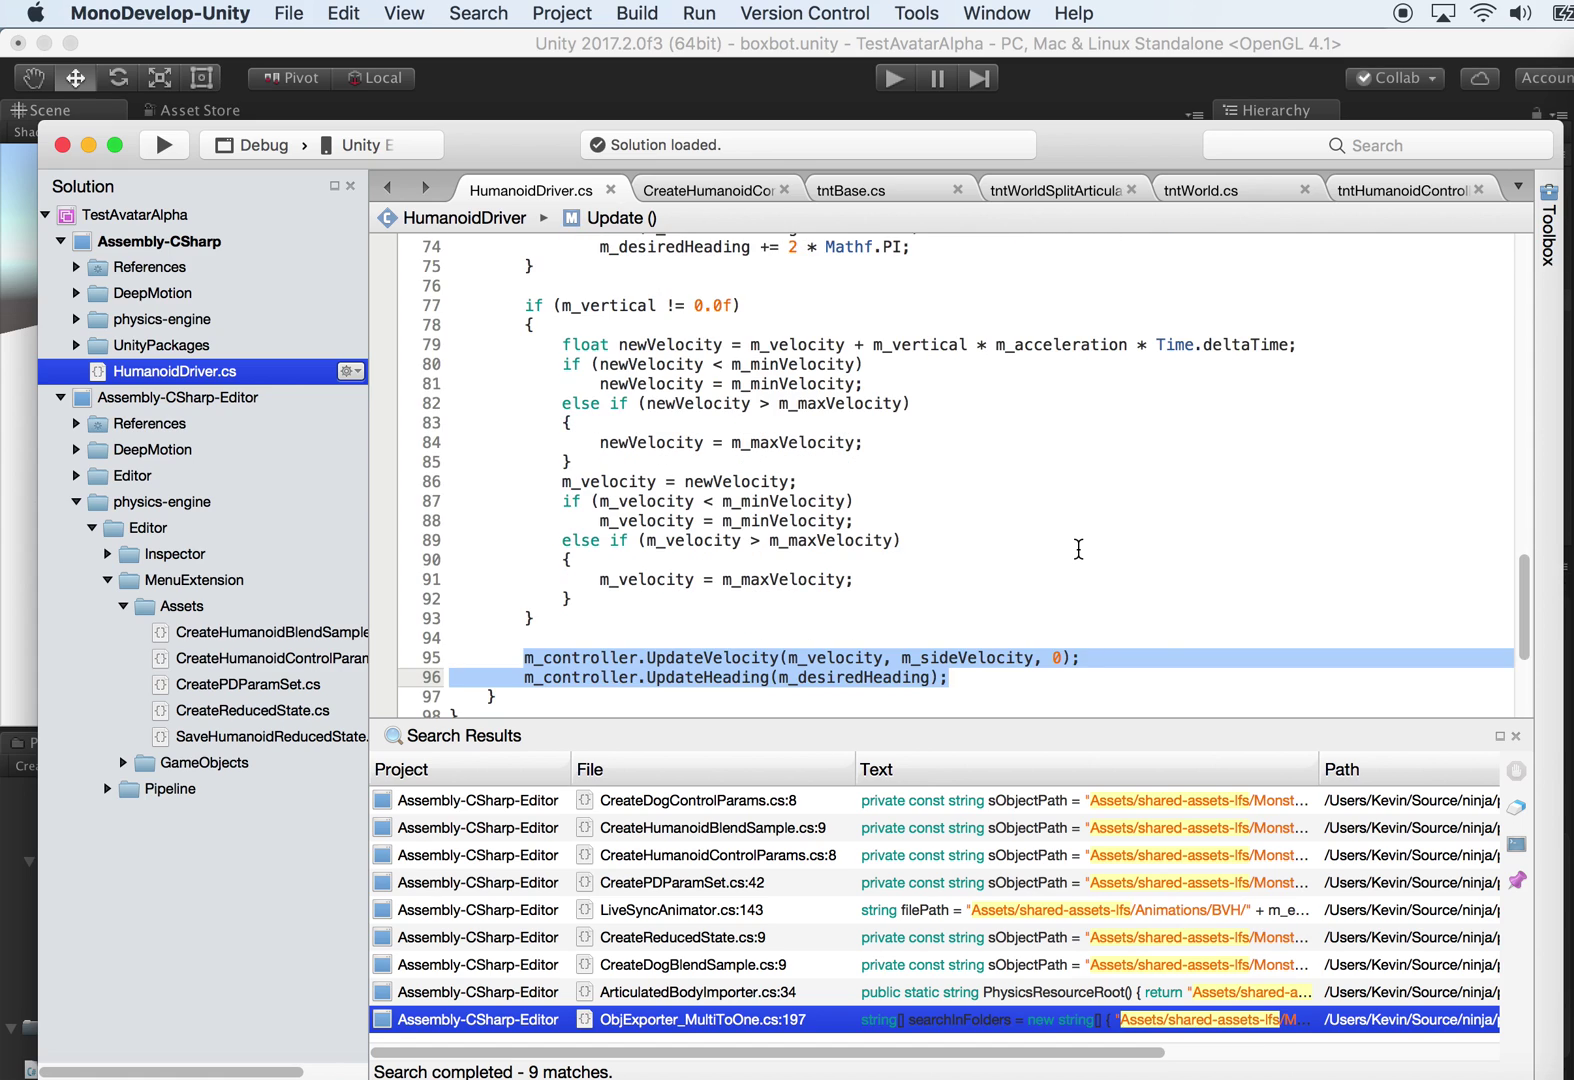
{"action": "scroll", "coordinate": [1078, 549], "scroll_direction": "down", "scroll_amount": 3}
{"action": "key", "text": "Down"}
{"action": "key", "text": "Down"}
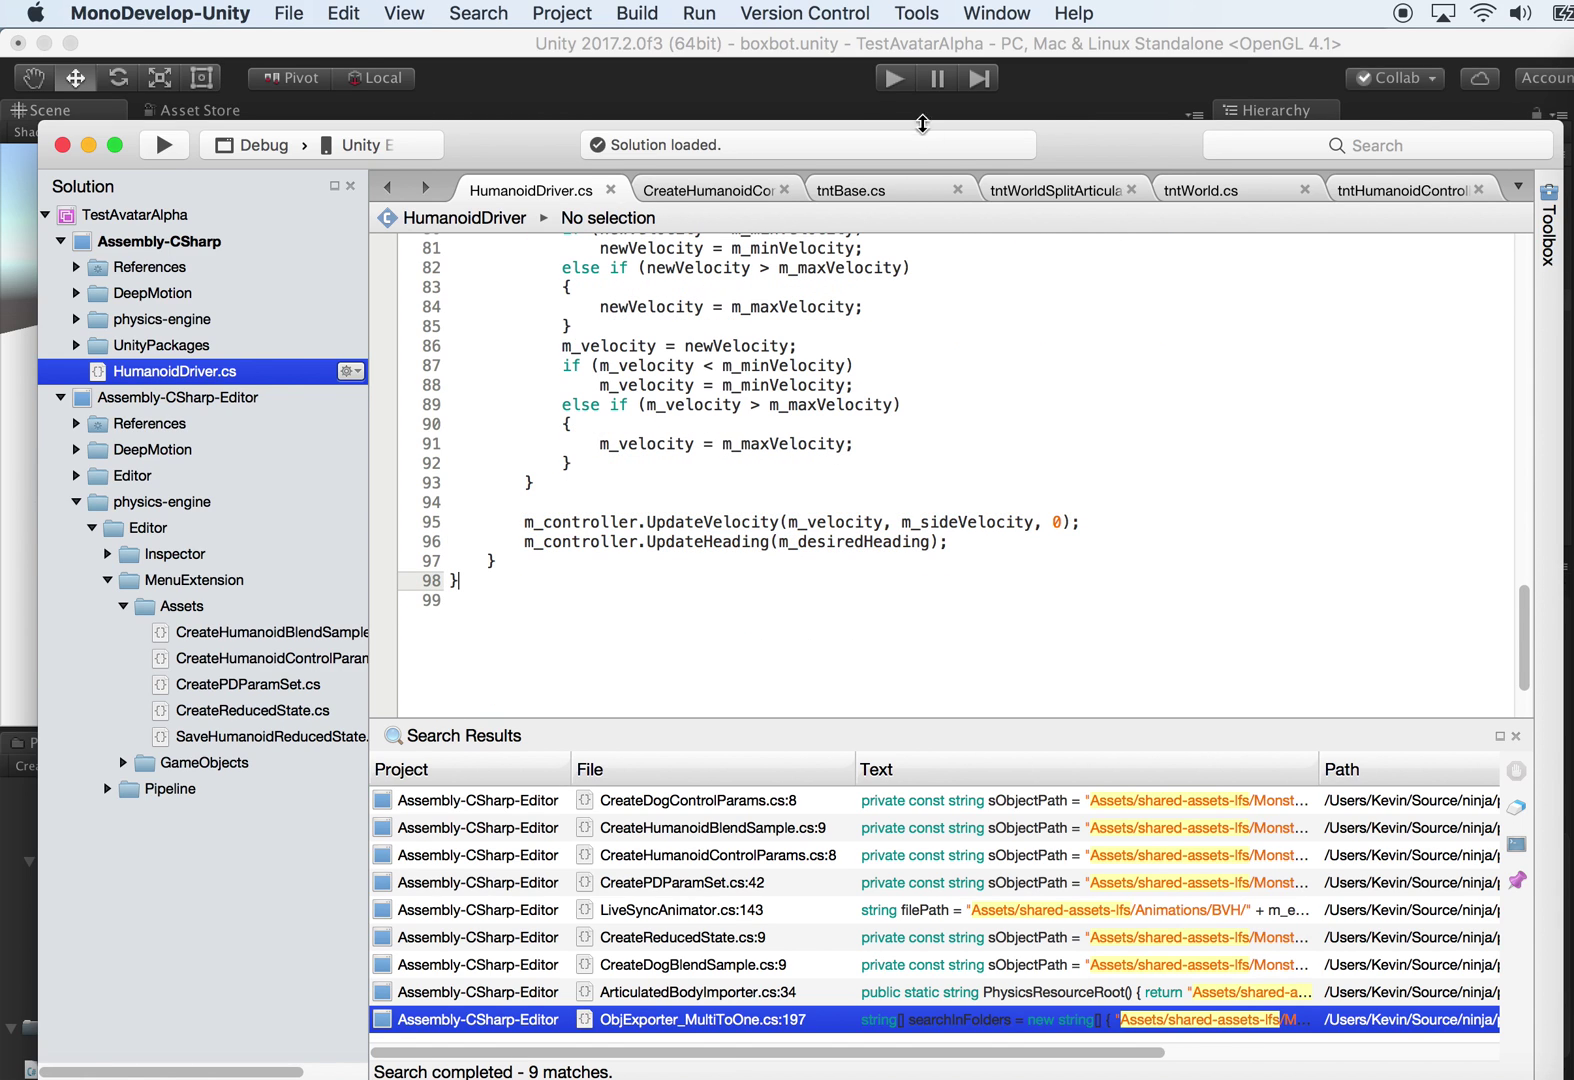
{"action": "left_click", "coordinate": [810, 404]}
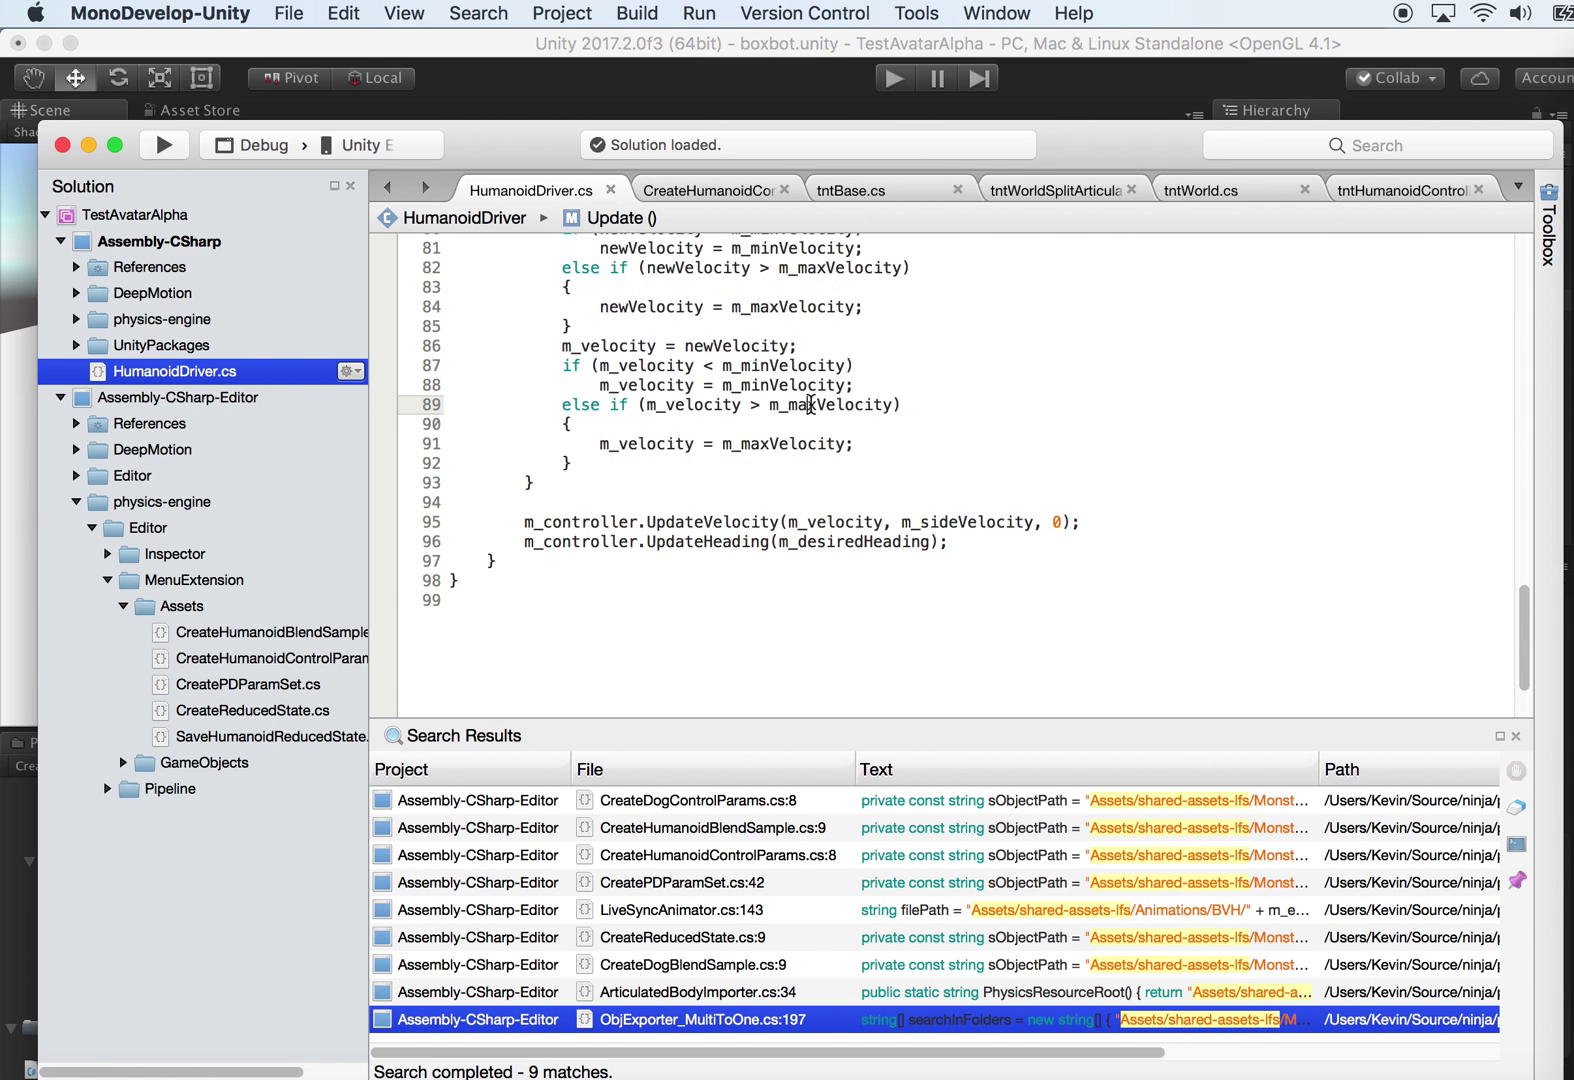
Step: Switch to Unity, play the scene to test how the biped stands and moves, and stop the simulation
{"action": "left_click", "coordinate": [737, 62]}
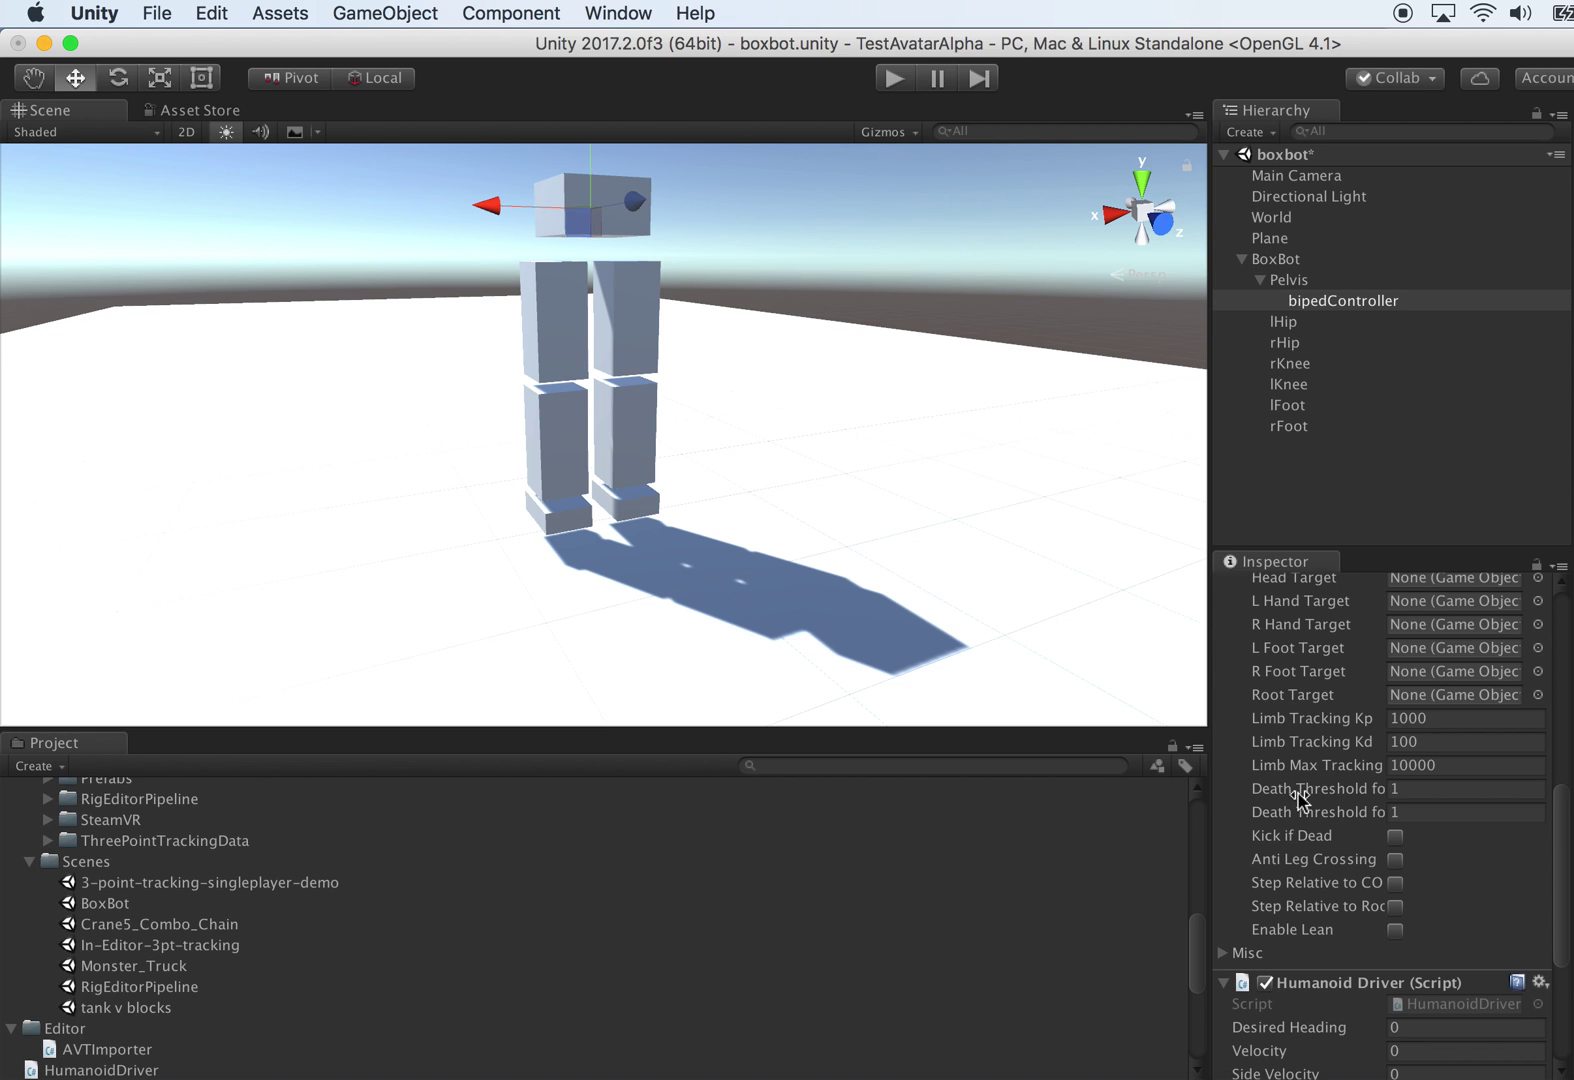
{"action": "left_click_drag", "start_coordinate": [1029, 566], "coordinate": [1068, 337], "text": "alt"}
{"action": "left_click", "coordinate": [894, 78]}
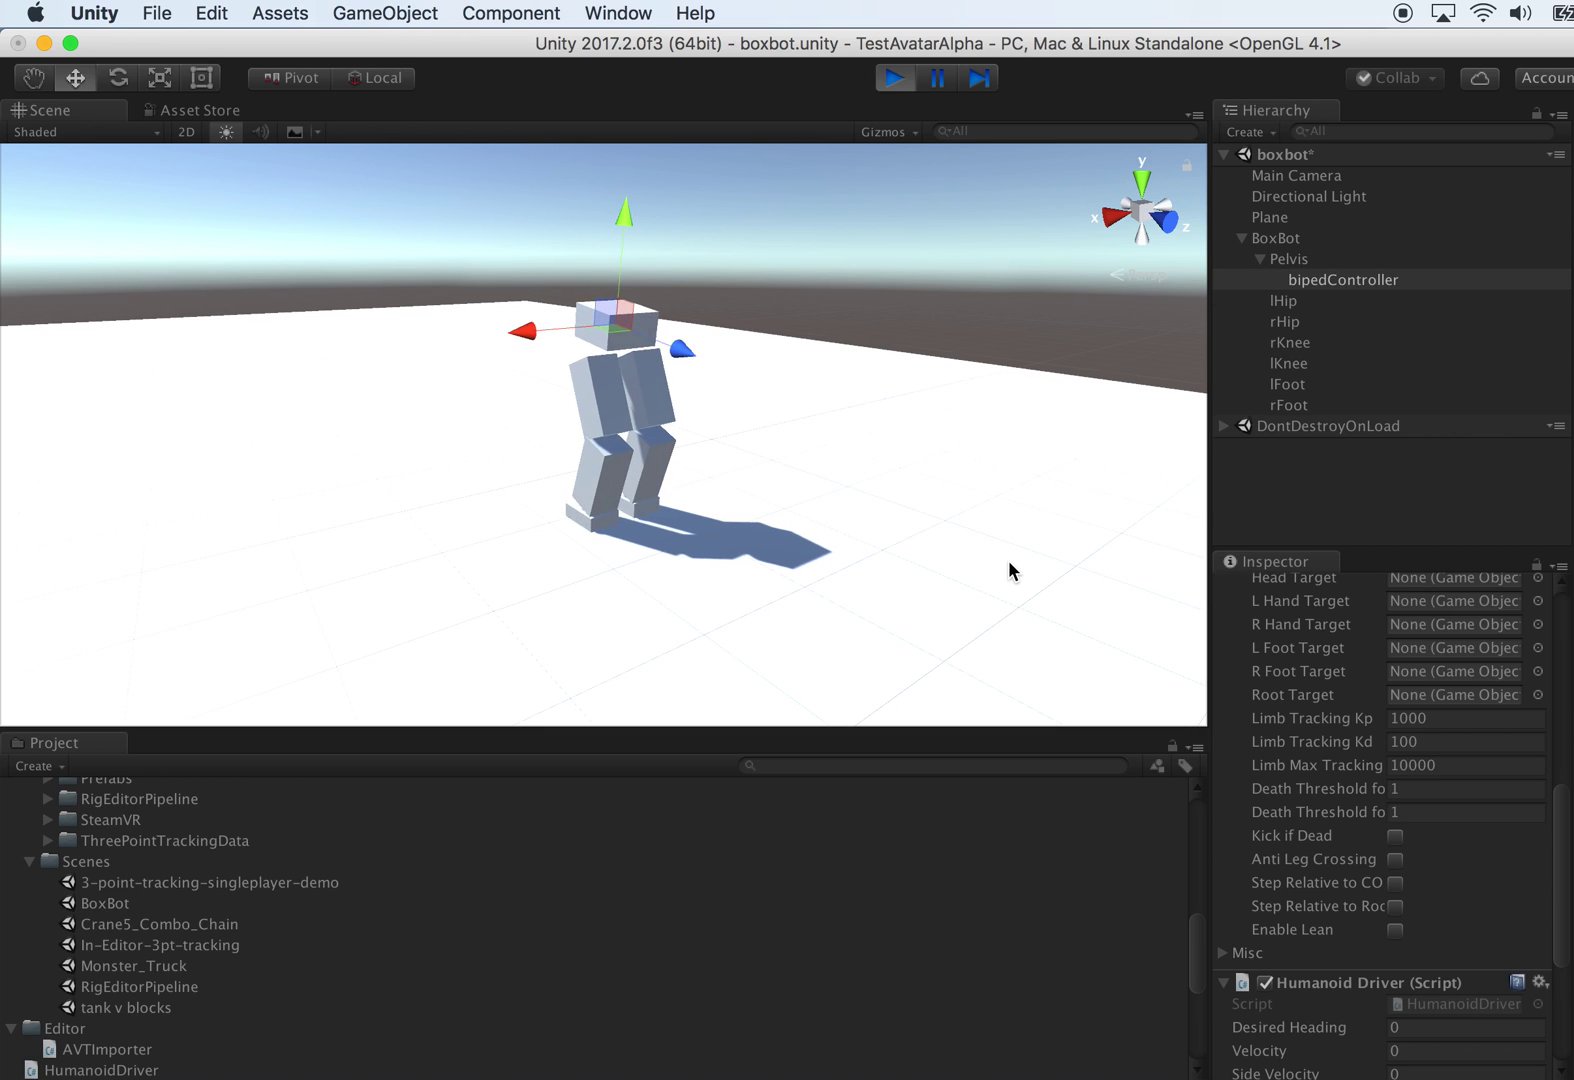
{"action": "left_click", "coordinate": [1032, 349]}
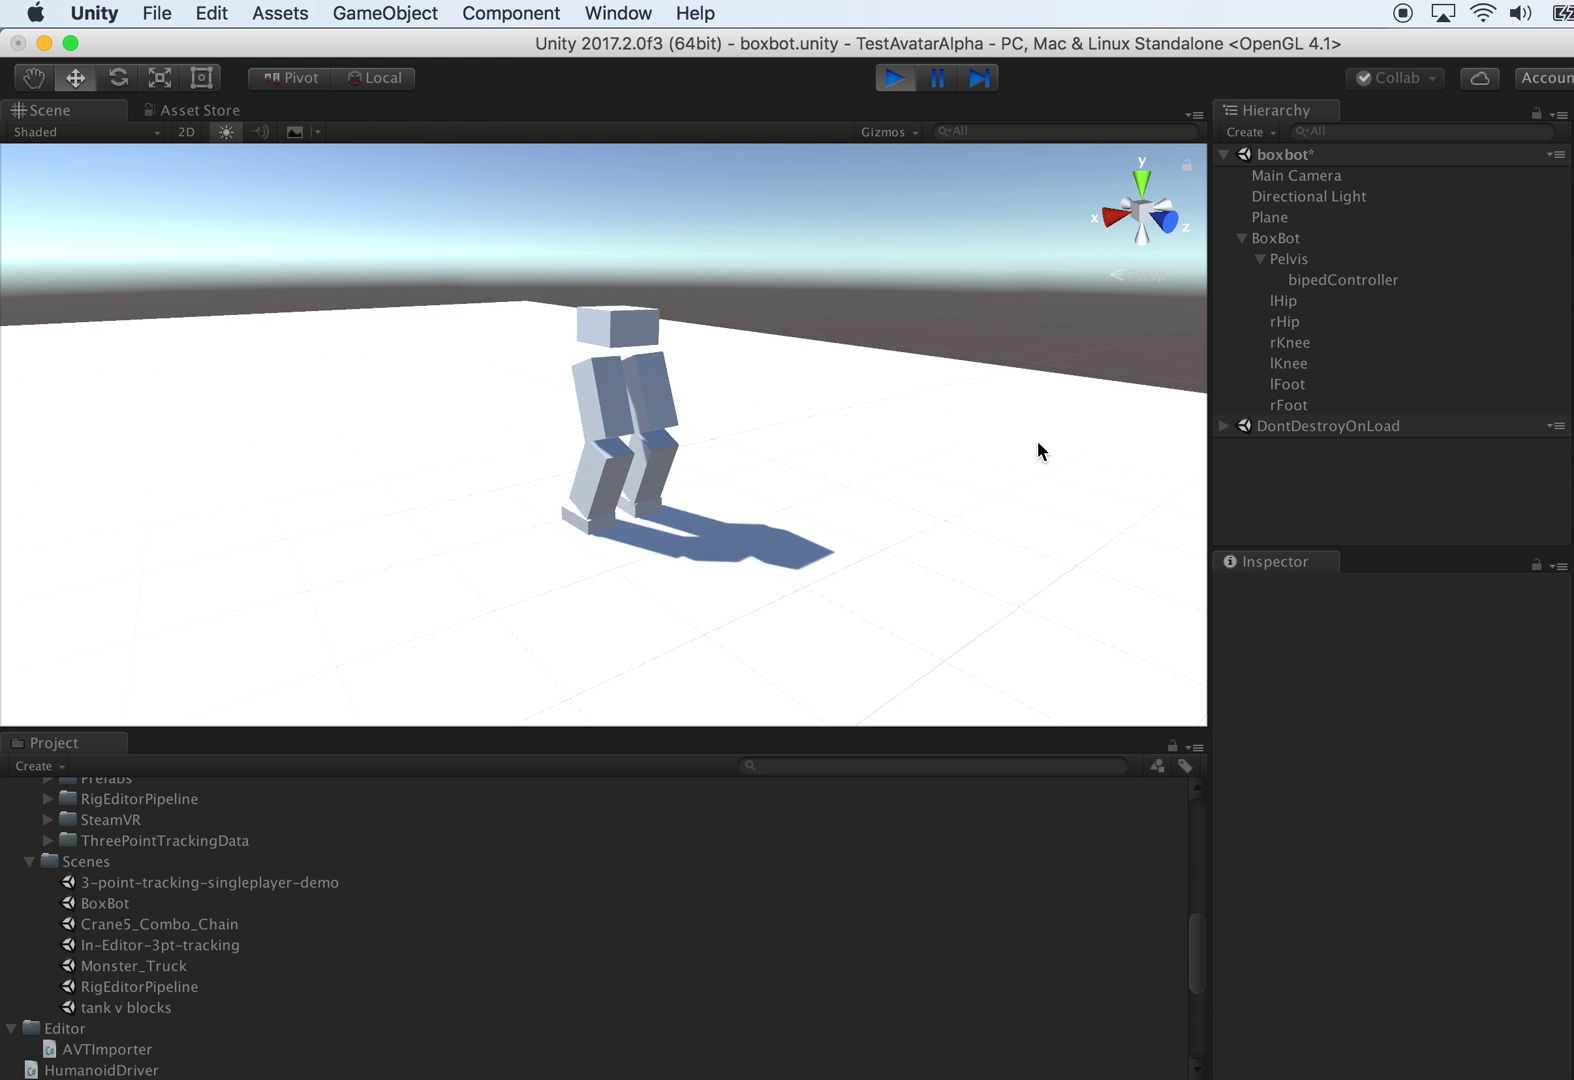
{"action": "right_click_drag", "start_coordinate": [955, 419], "coordinate": [1007, 422]}
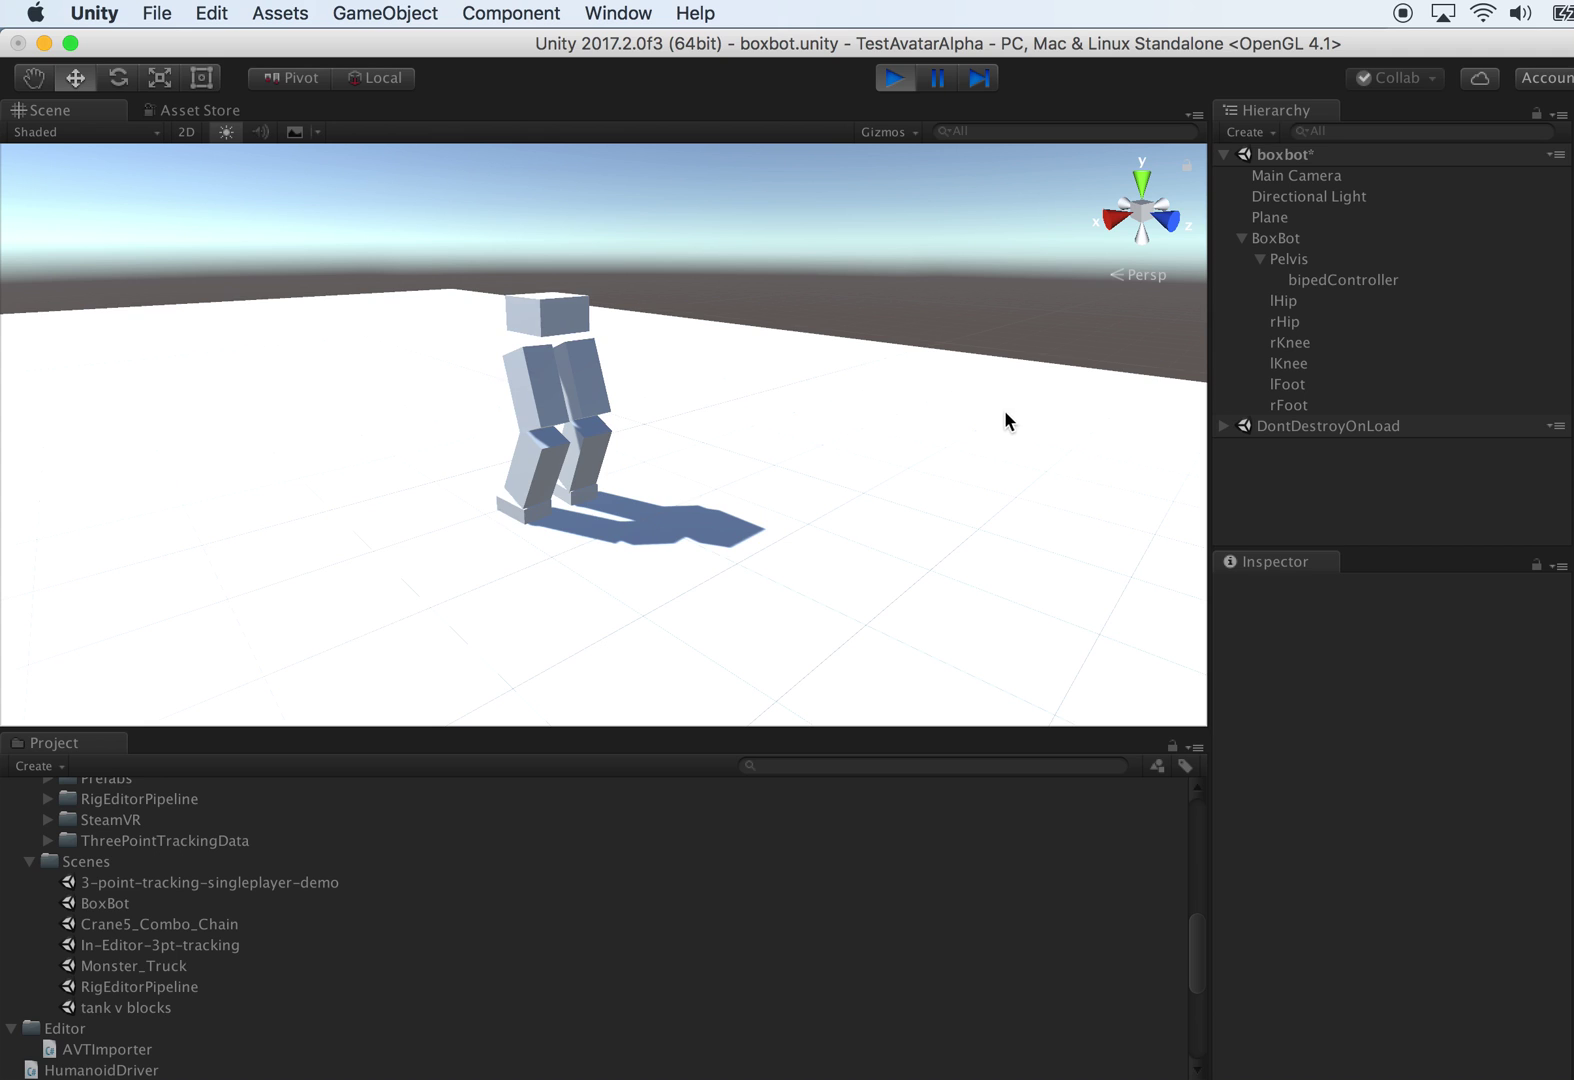
{"action": "left_click", "coordinate": [1335, 430]}
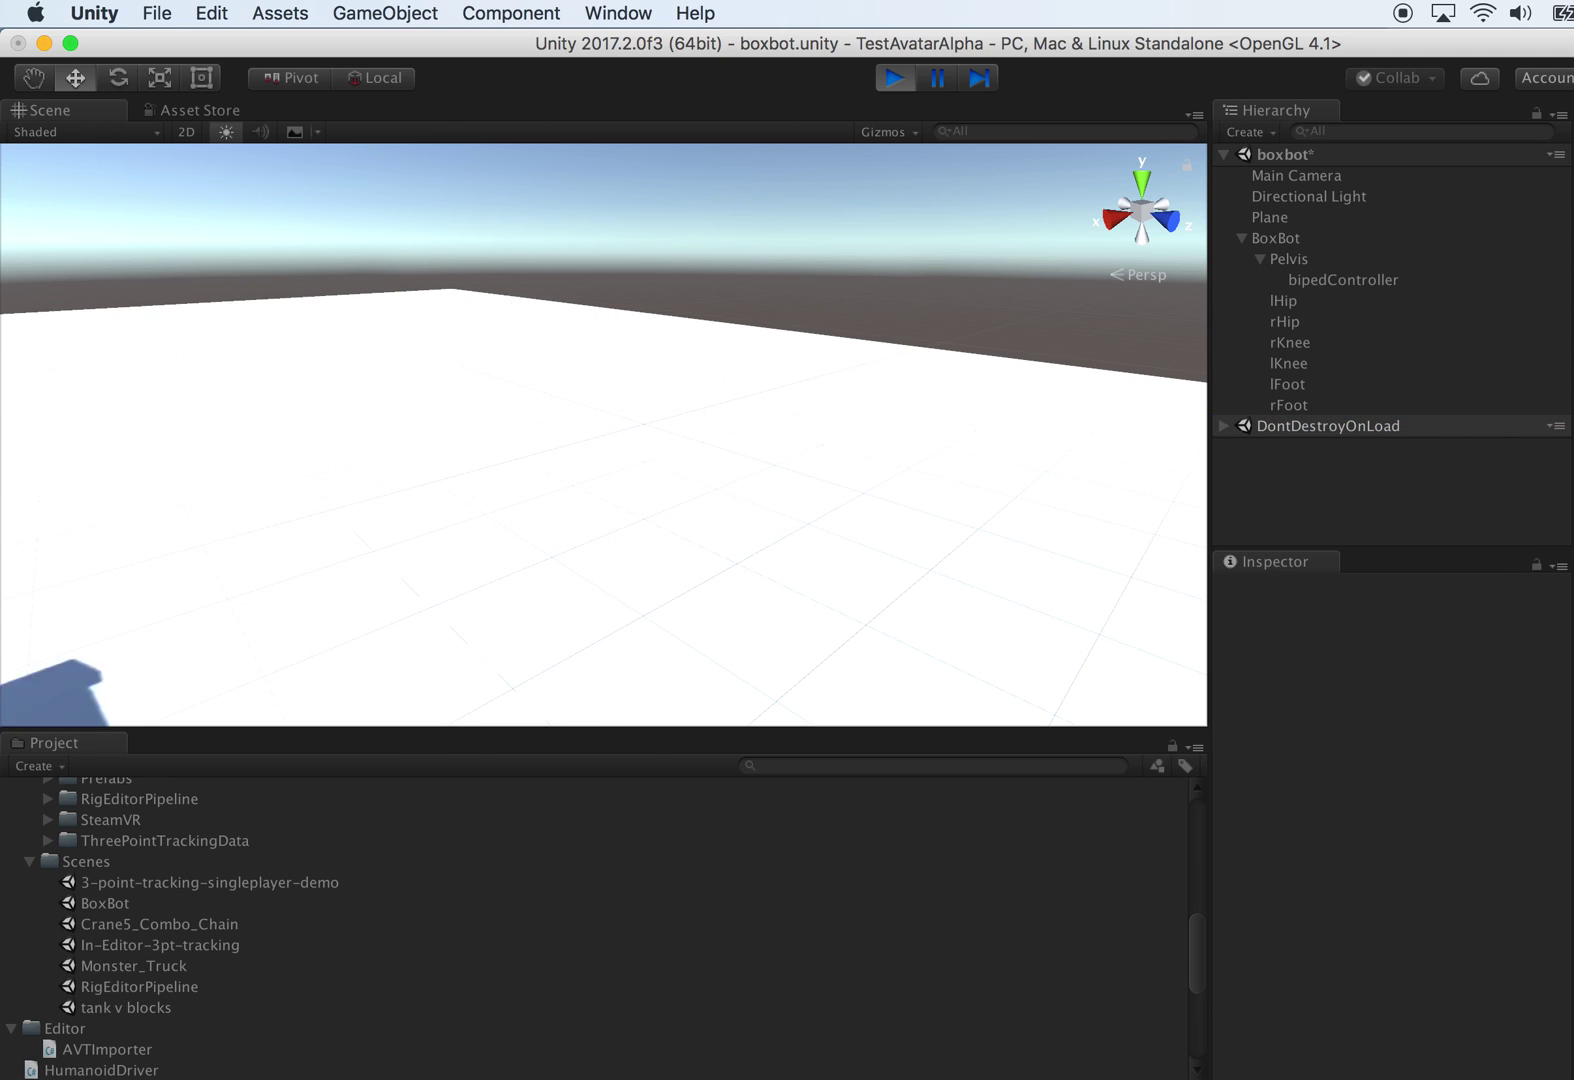
{"action": "left_click", "coordinate": [897, 78]}
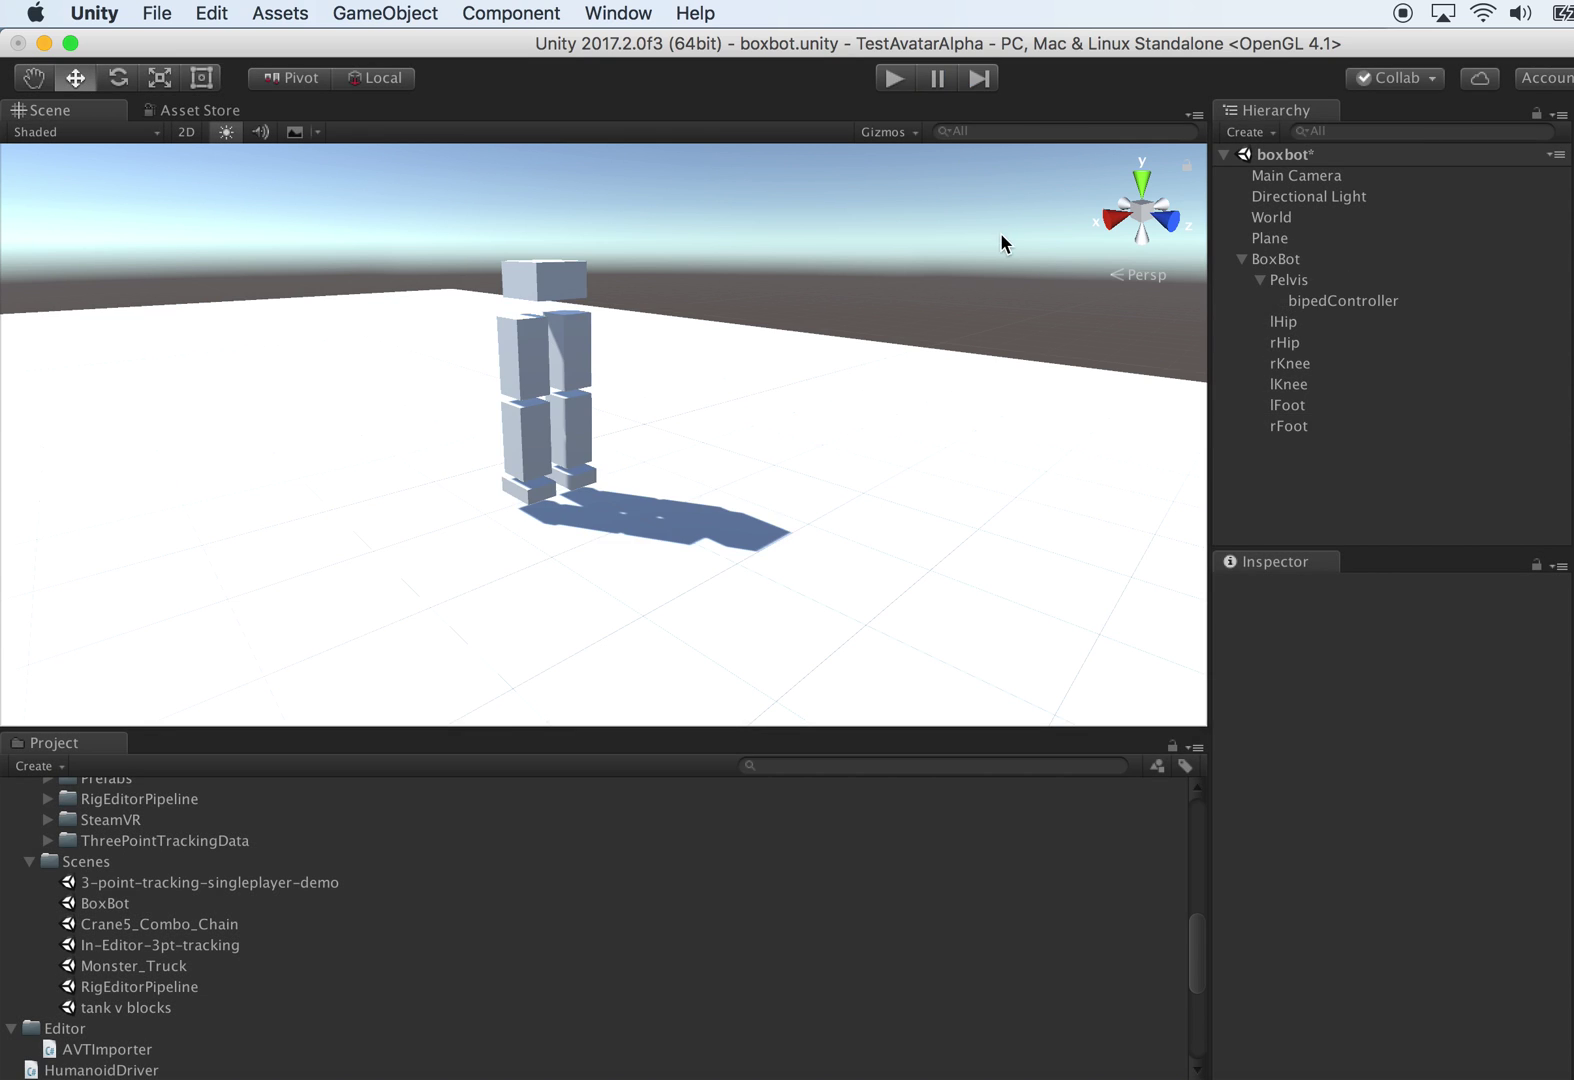
Step: Inspect the bipedController object and the shared components of the lHip and rHip links
{"action": "mouse_move", "coordinate": [997, 320]}
{"action": "left_mouse_down", "text": "alt"}
{"action": "mouse_move", "coordinate": [956, 341]}
{"action": "mouse_move", "coordinate": [783, 327]}
{"action": "mouse_move", "coordinate": [798, 311]}
{"action": "mouse_move", "coordinate": [822, 327]}
{"action": "mouse_move", "coordinate": [987, 330]}
{"action": "left_mouse_up", "text": "alt"}
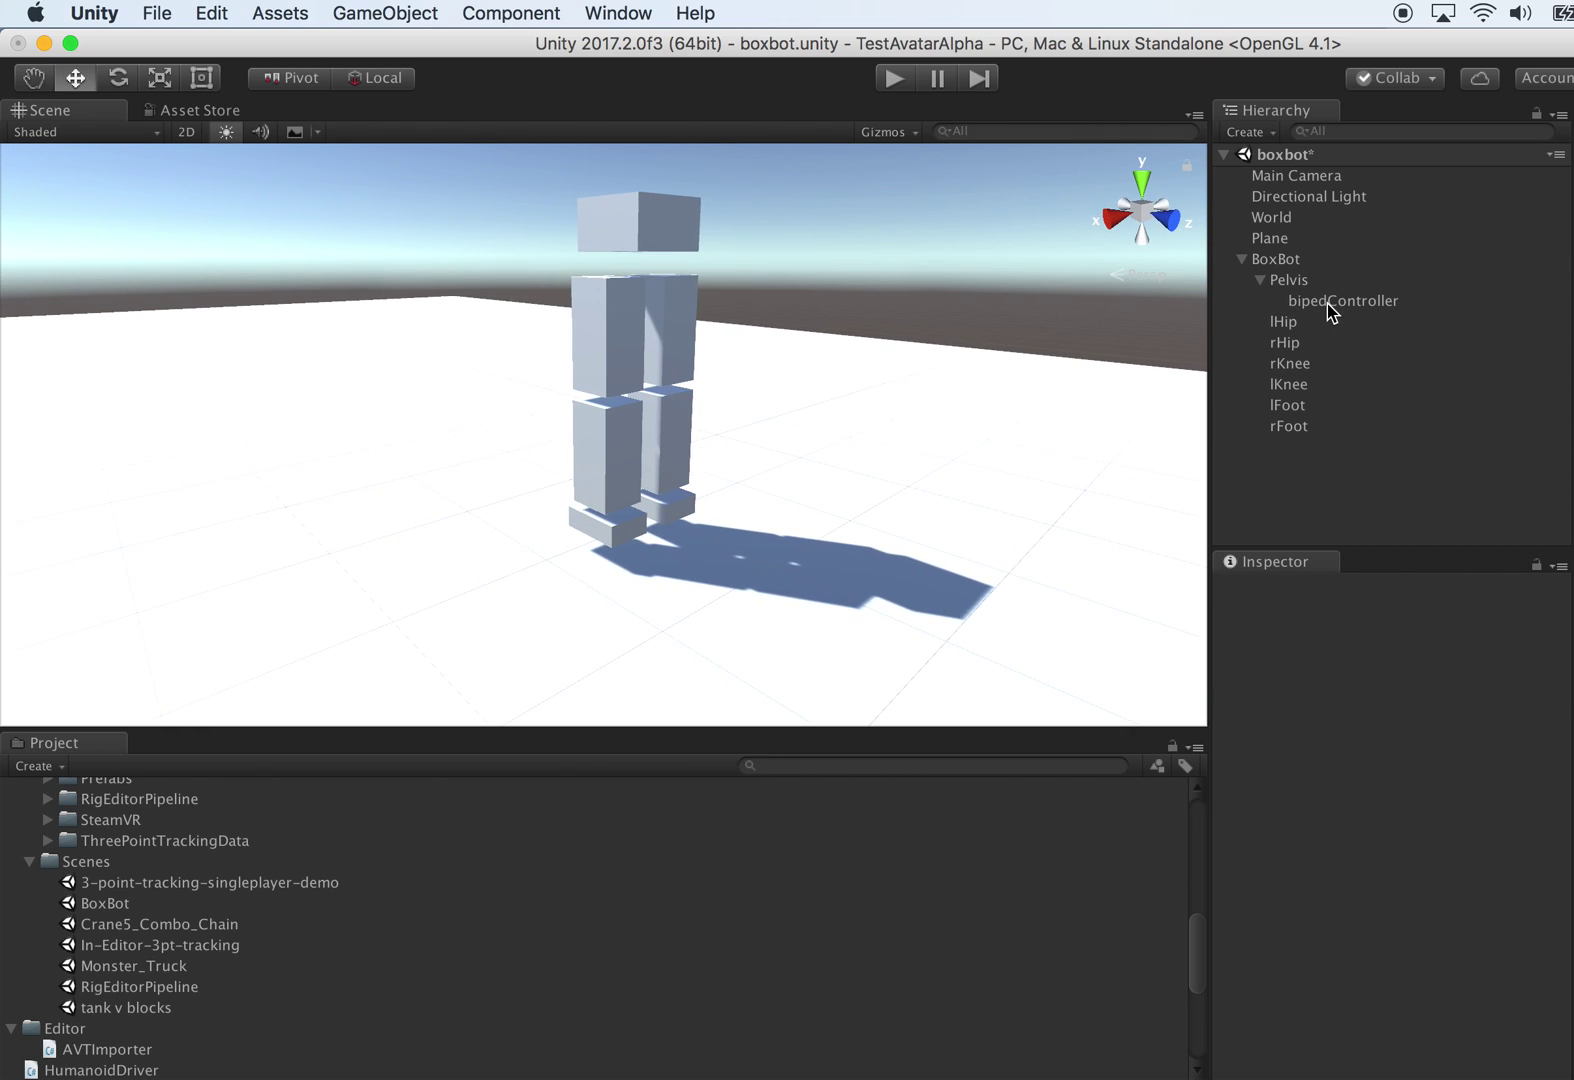
{"action": "right_click_drag", "start_coordinate": [1003, 346], "coordinate": [1031, 350]}
{"action": "left_click", "coordinate": [1356, 304]}
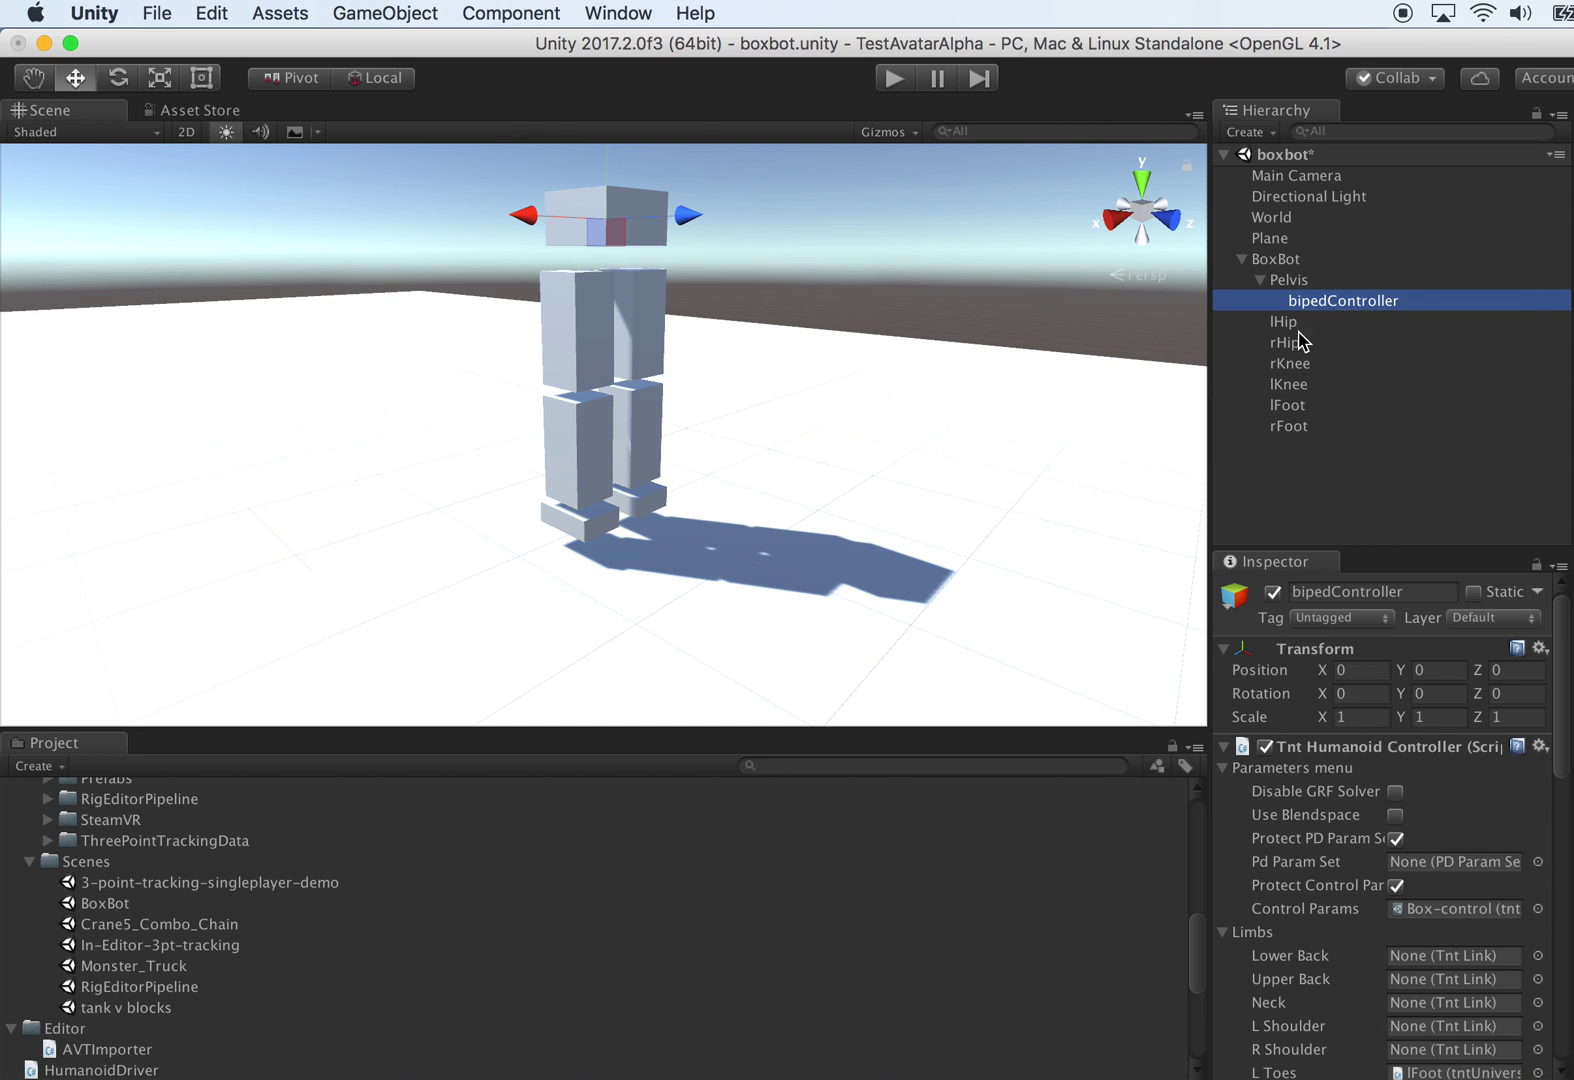
{"action": "left_click", "coordinate": [1300, 322]}
{"action": "left_click", "coordinate": [1306, 343], "text": "shift"}
{"action": "scroll", "coordinate": [1449, 815], "scroll_direction": "down", "scroll_amount": 1}
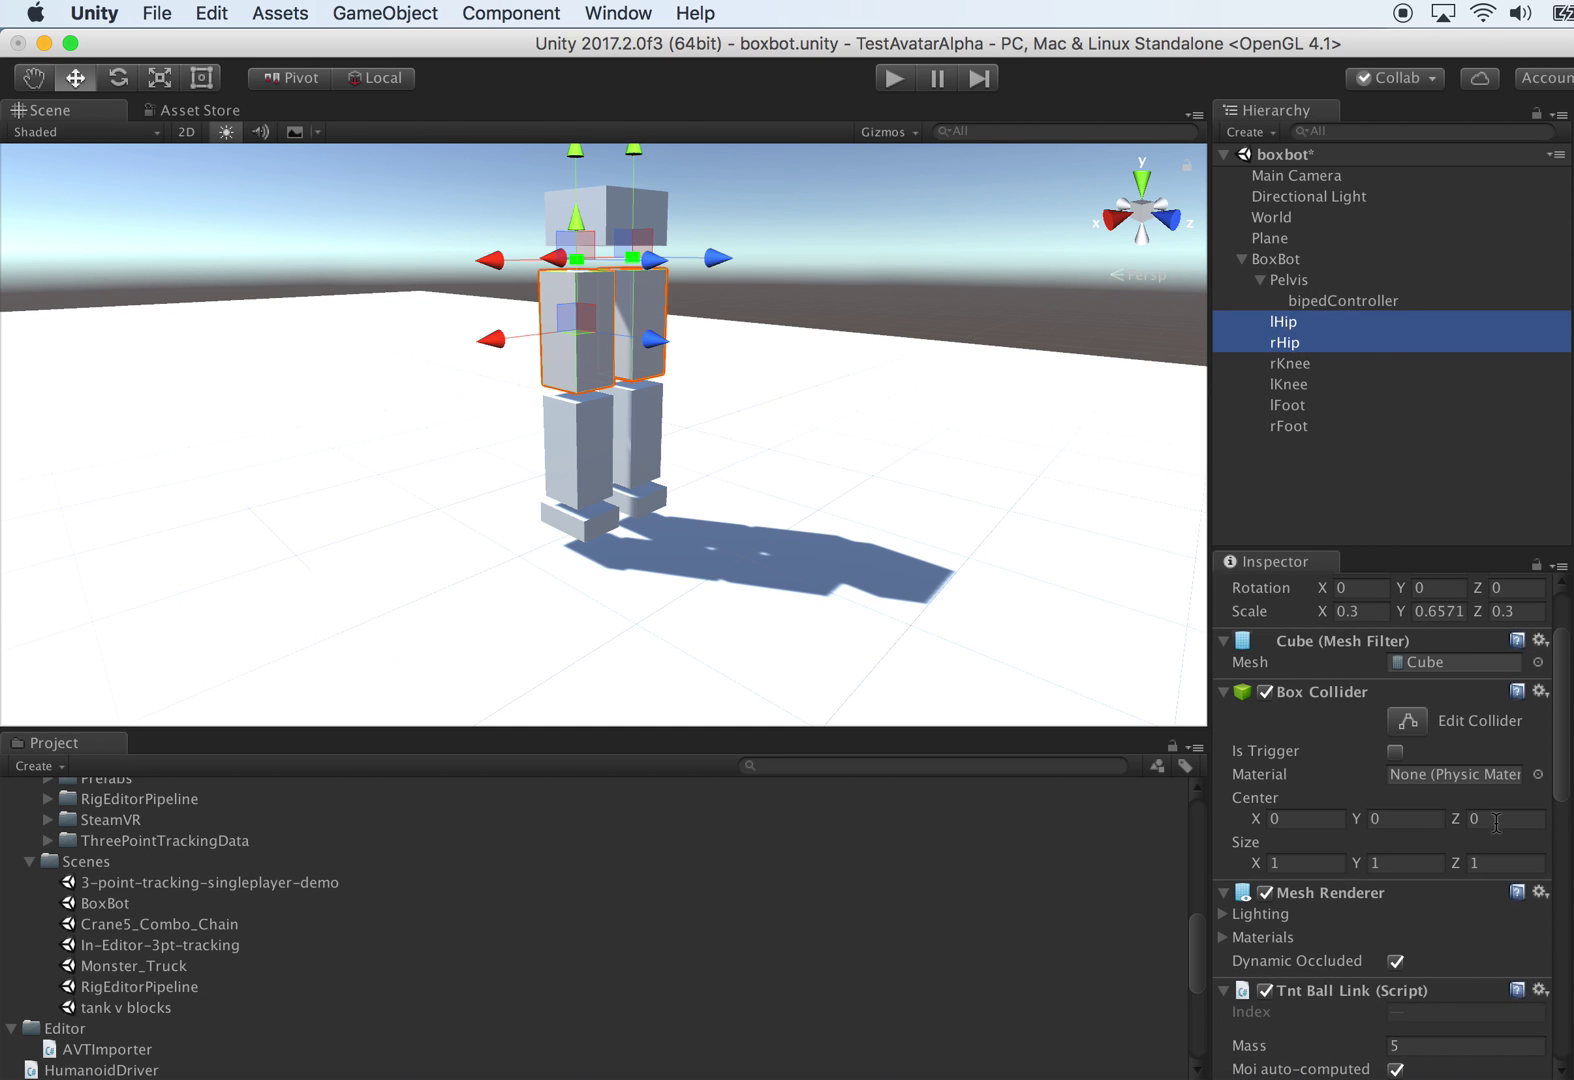
{"action": "scroll", "coordinate": [1493, 835], "scroll_direction": "down", "scroll_amount": 1}
{"action": "scroll", "coordinate": [1493, 850], "scroll_direction": "up", "scroll_amount": 3}
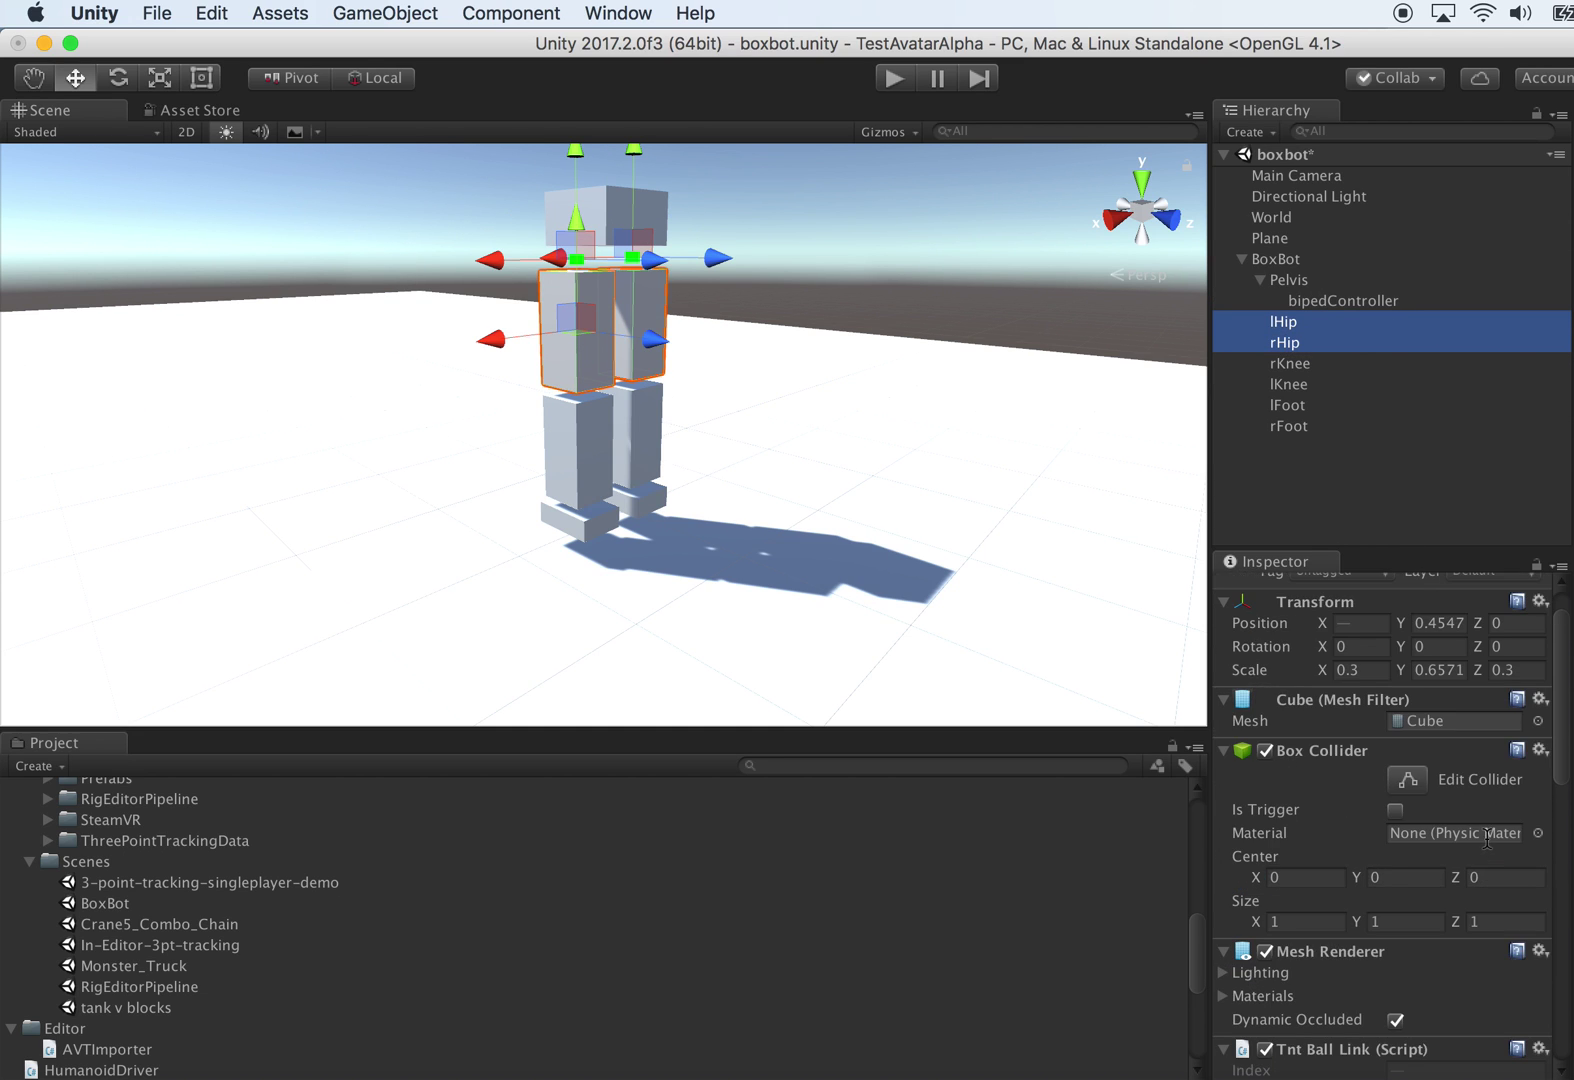
Step: Set the Mass of the Pelvis's Tnt Base component to 50
{"action": "left_click", "coordinate": [1290, 281]}
{"action": "scroll", "coordinate": [1457, 862], "scroll_direction": "down", "scroll_amount": 12}
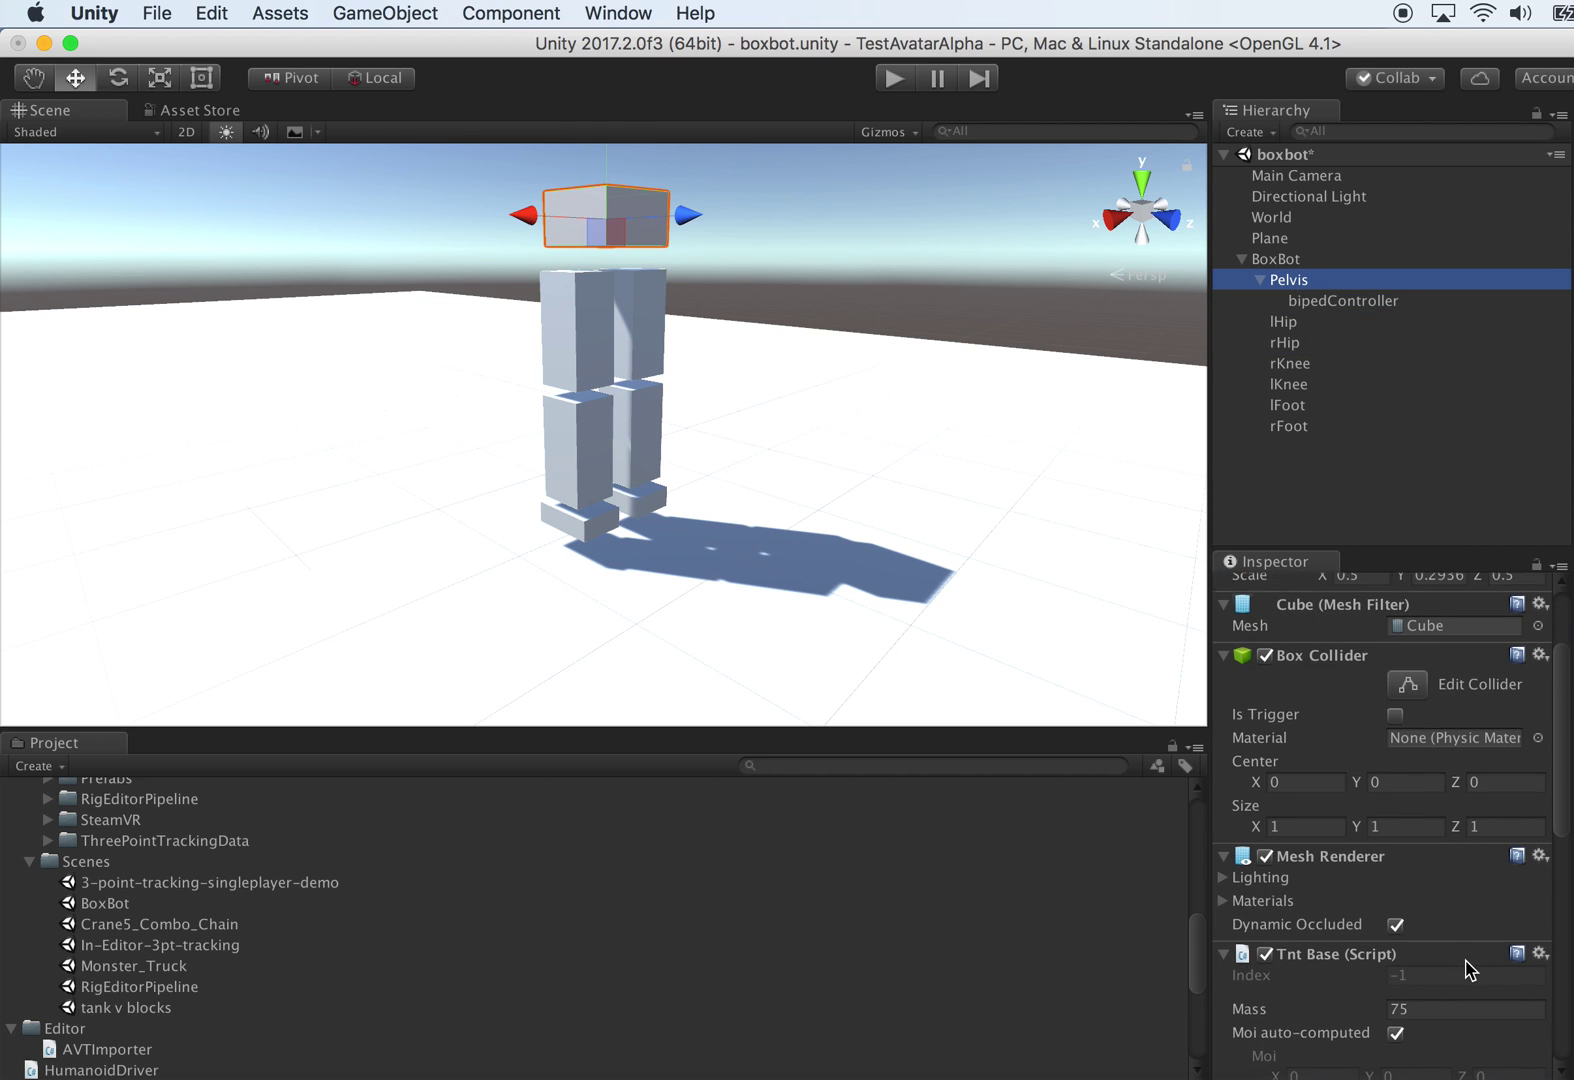
{"action": "scroll", "coordinate": [1463, 960], "scroll_direction": "up", "scroll_amount": 1}
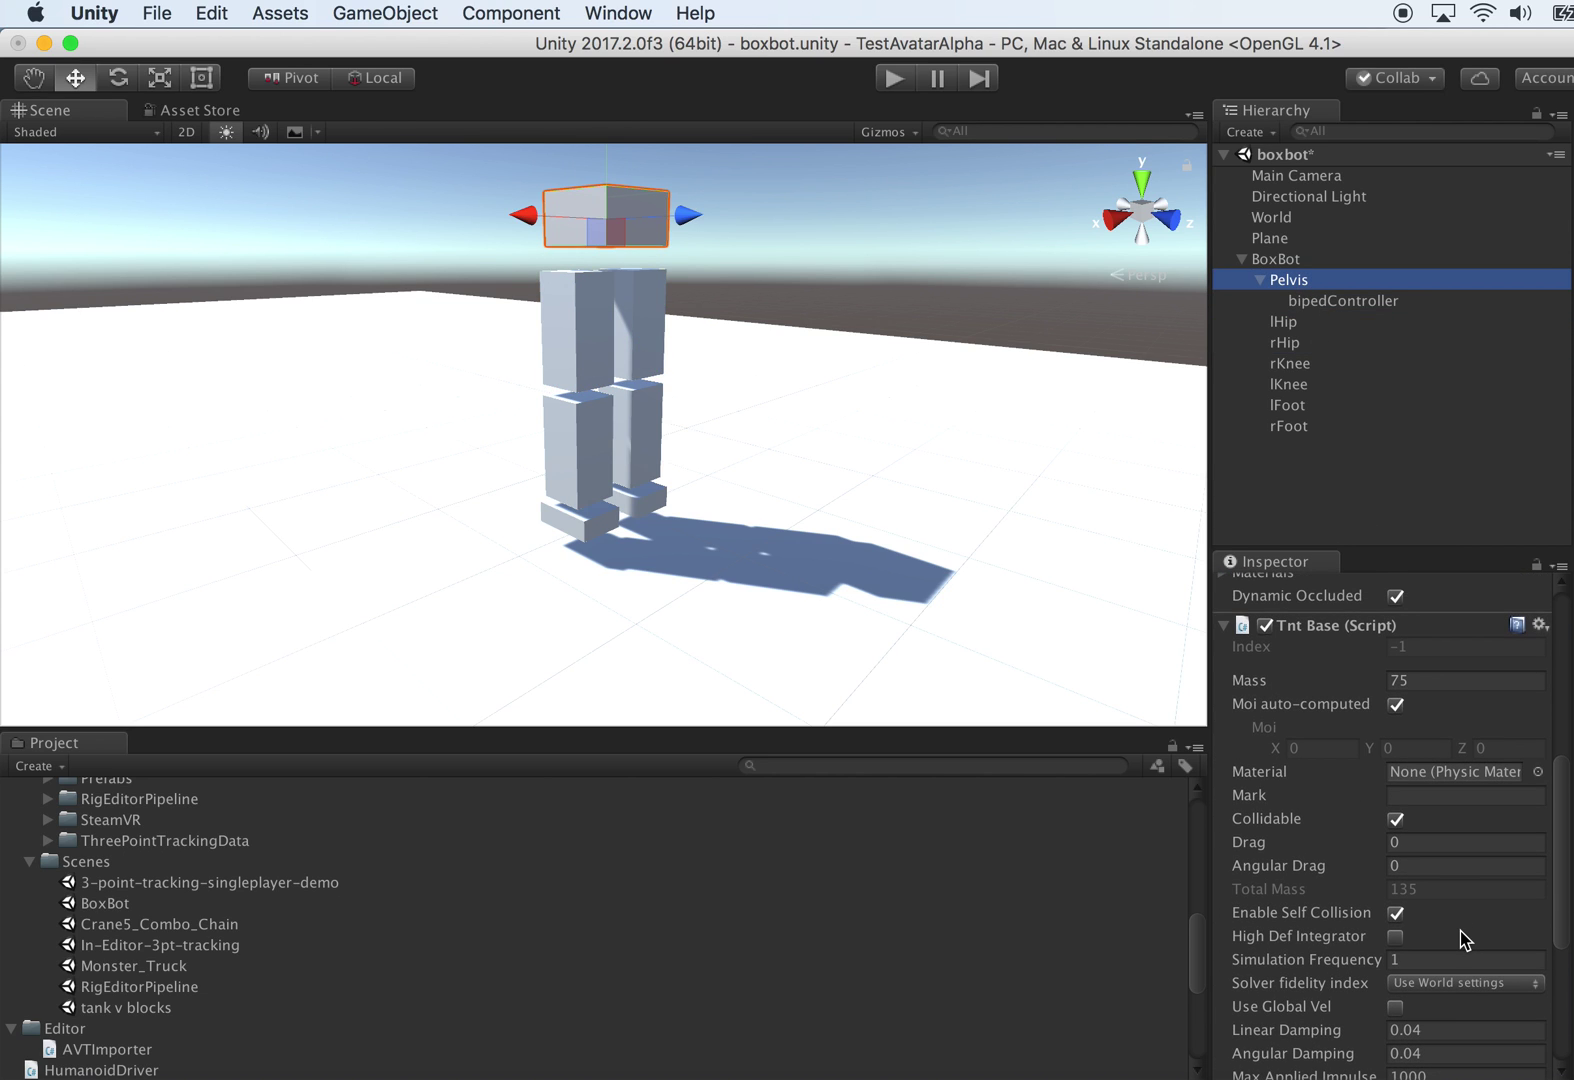
{"action": "left_click", "coordinate": [1455, 682]}
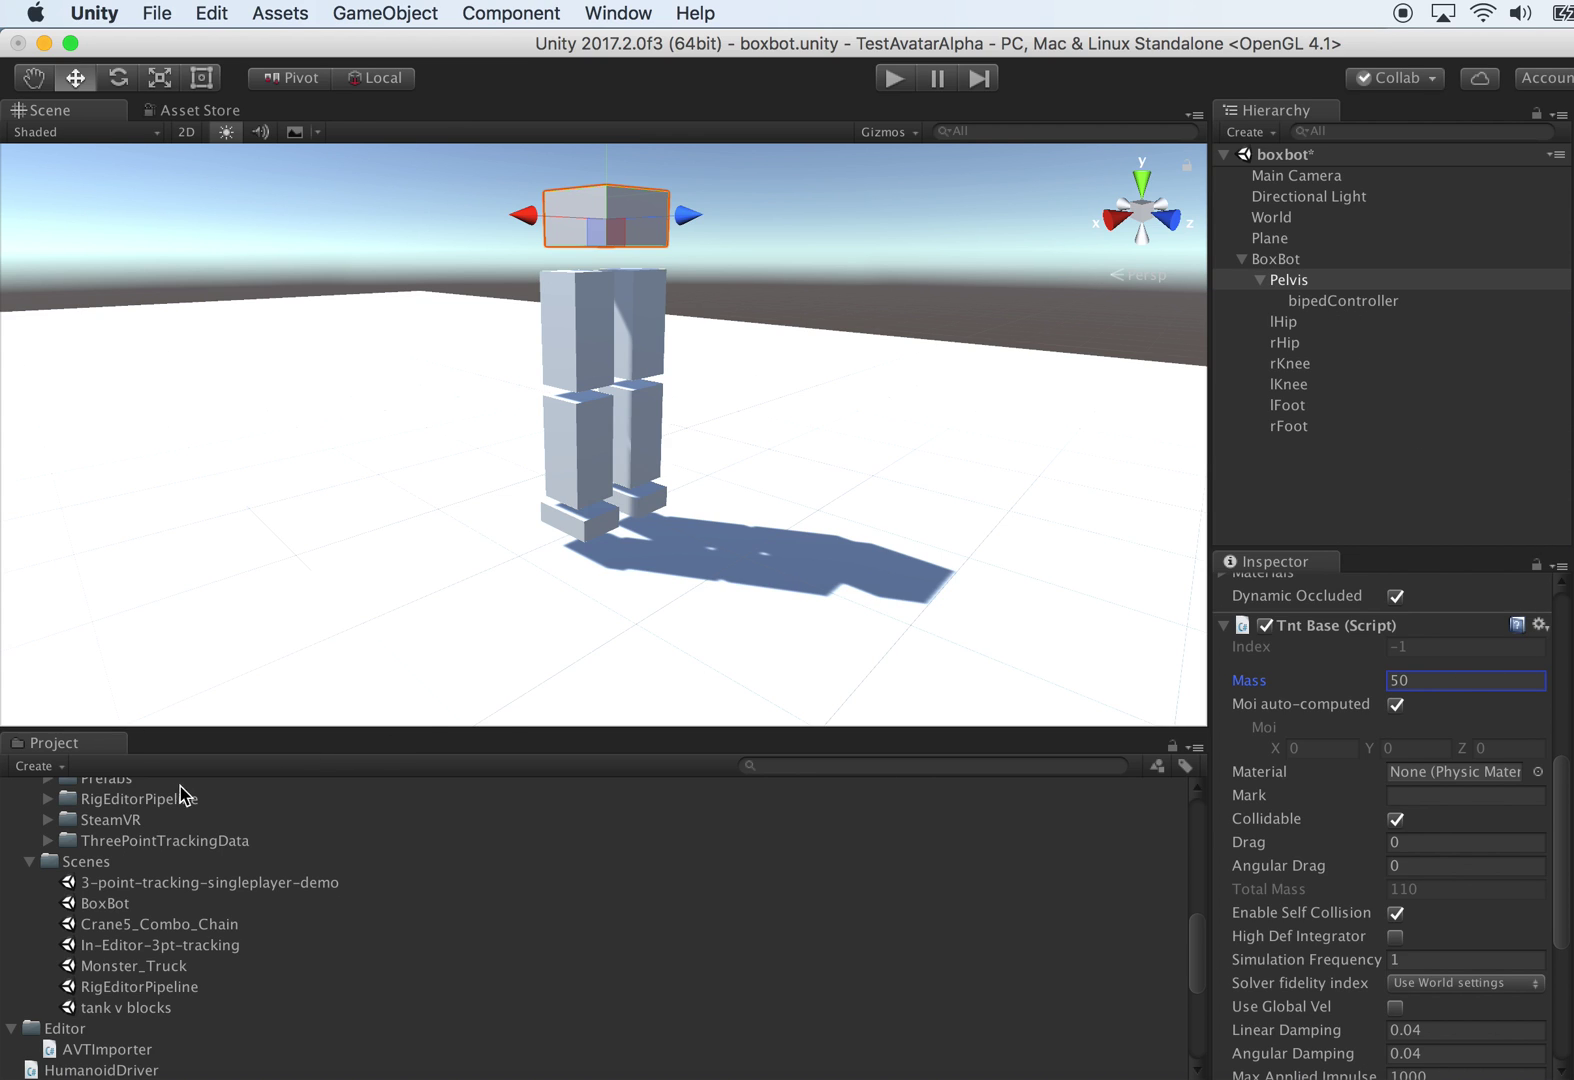
Step: Set the Gyro ratio to 0.5 in the bipedController's Box-control parameter asset and test it with a simulation run
{"action": "scroll", "coordinate": [255, 877], "scroll_direction": "up", "scroll_amount": 3}
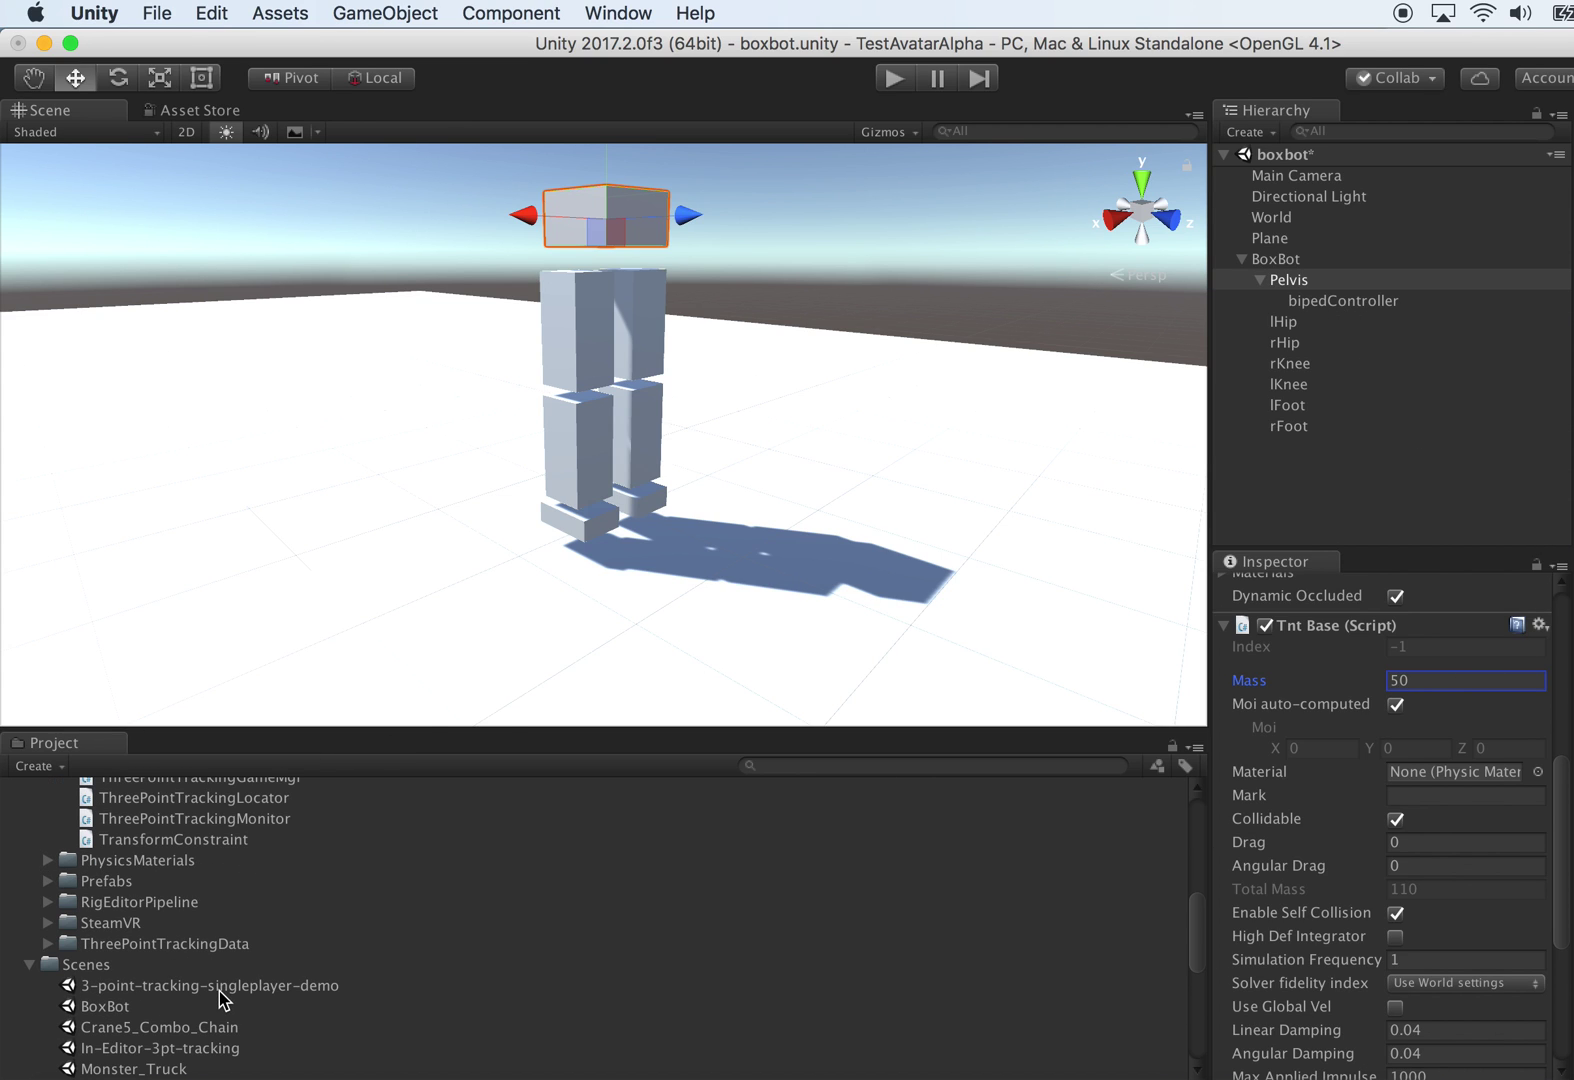
{"action": "scroll", "coordinate": [135, 1010], "scroll_direction": "up", "scroll_amount": 4}
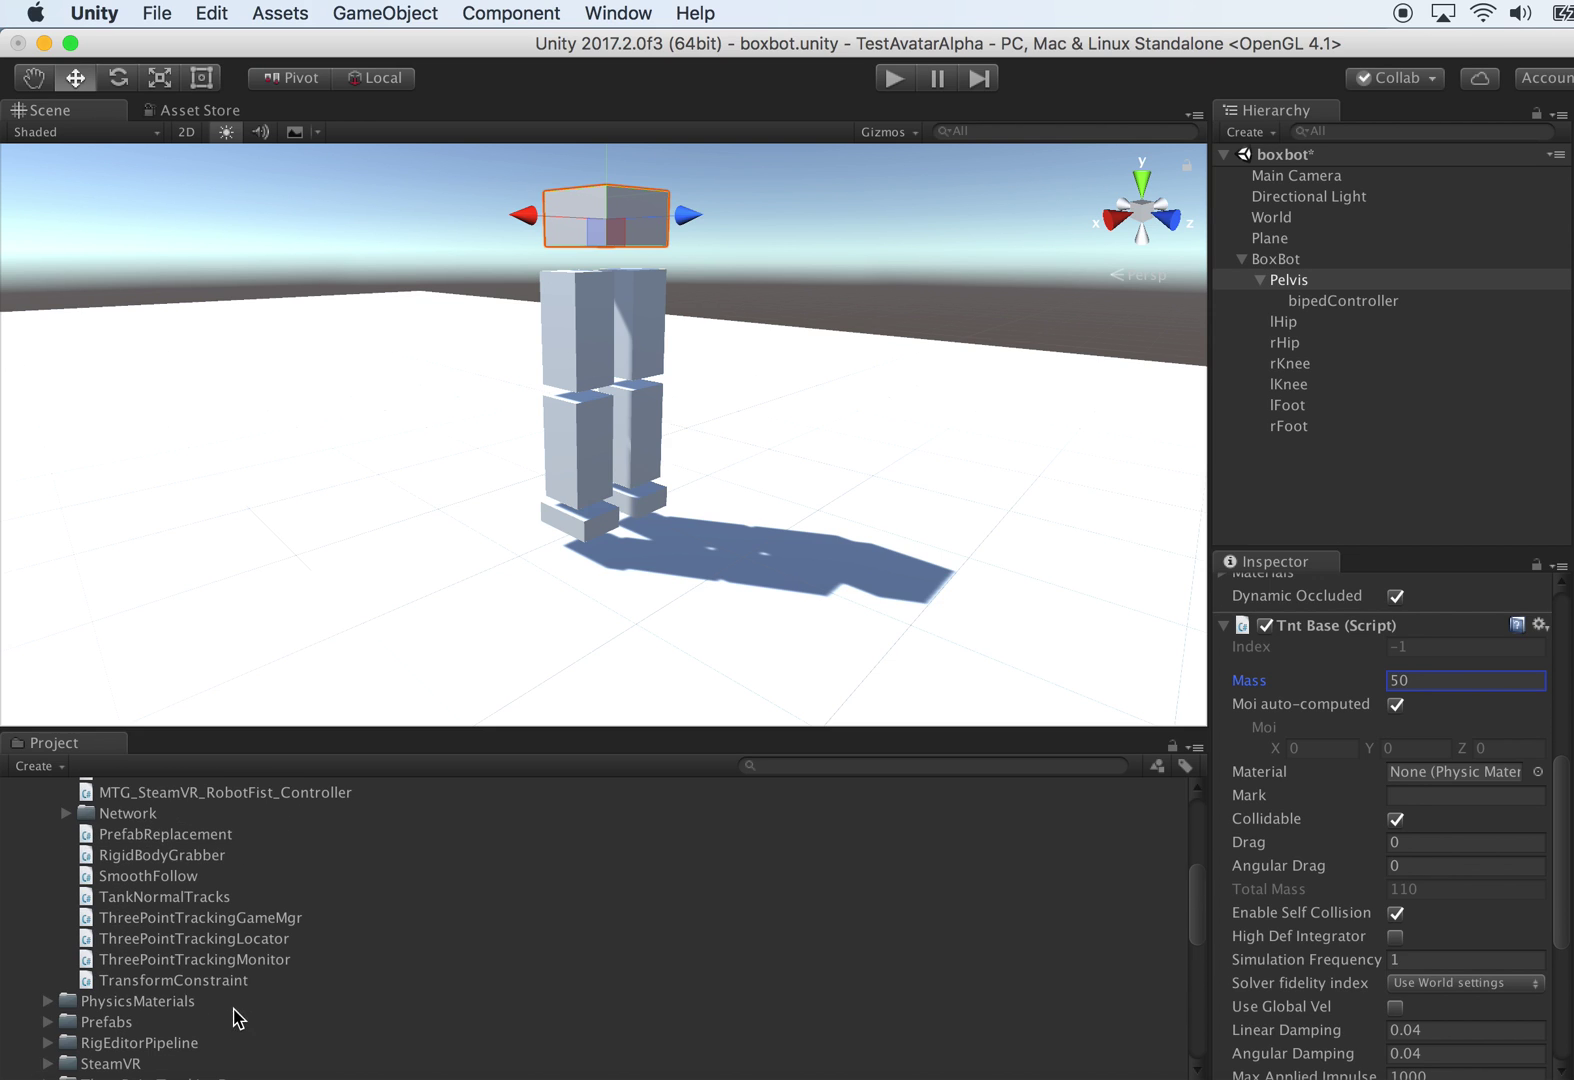
{"action": "scroll", "coordinate": [1463, 800], "scroll_direction": "up", "scroll_amount": 10}
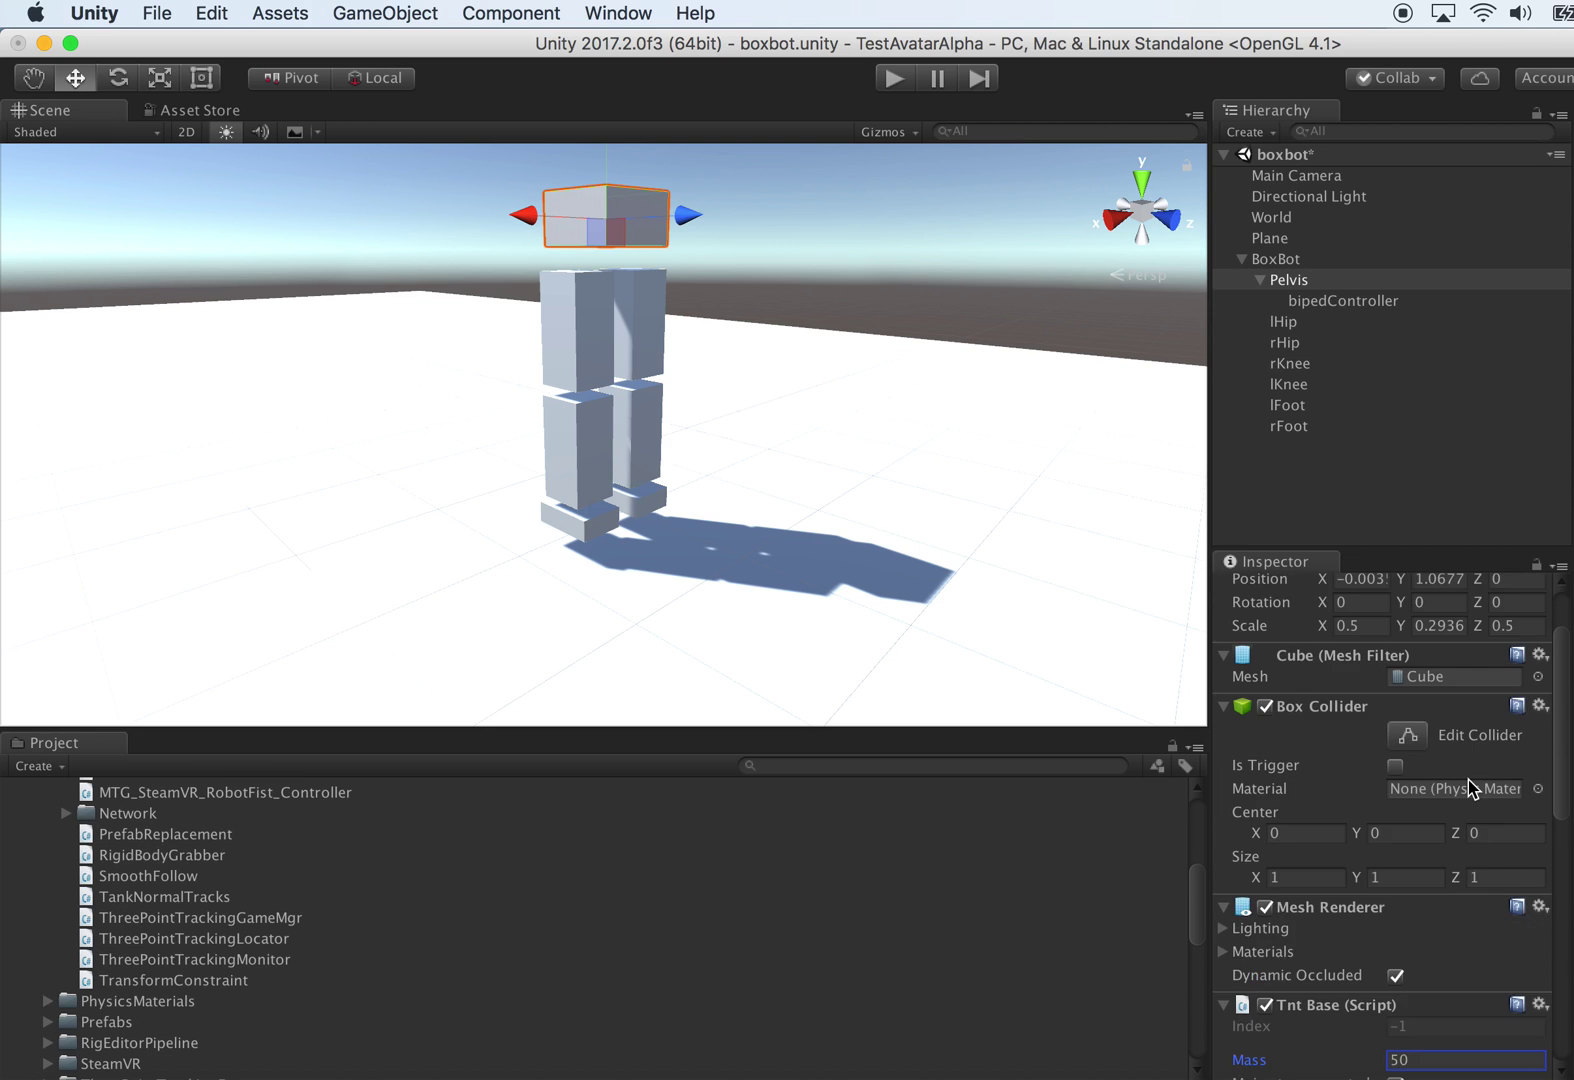
{"action": "left_click", "coordinate": [1350, 302]}
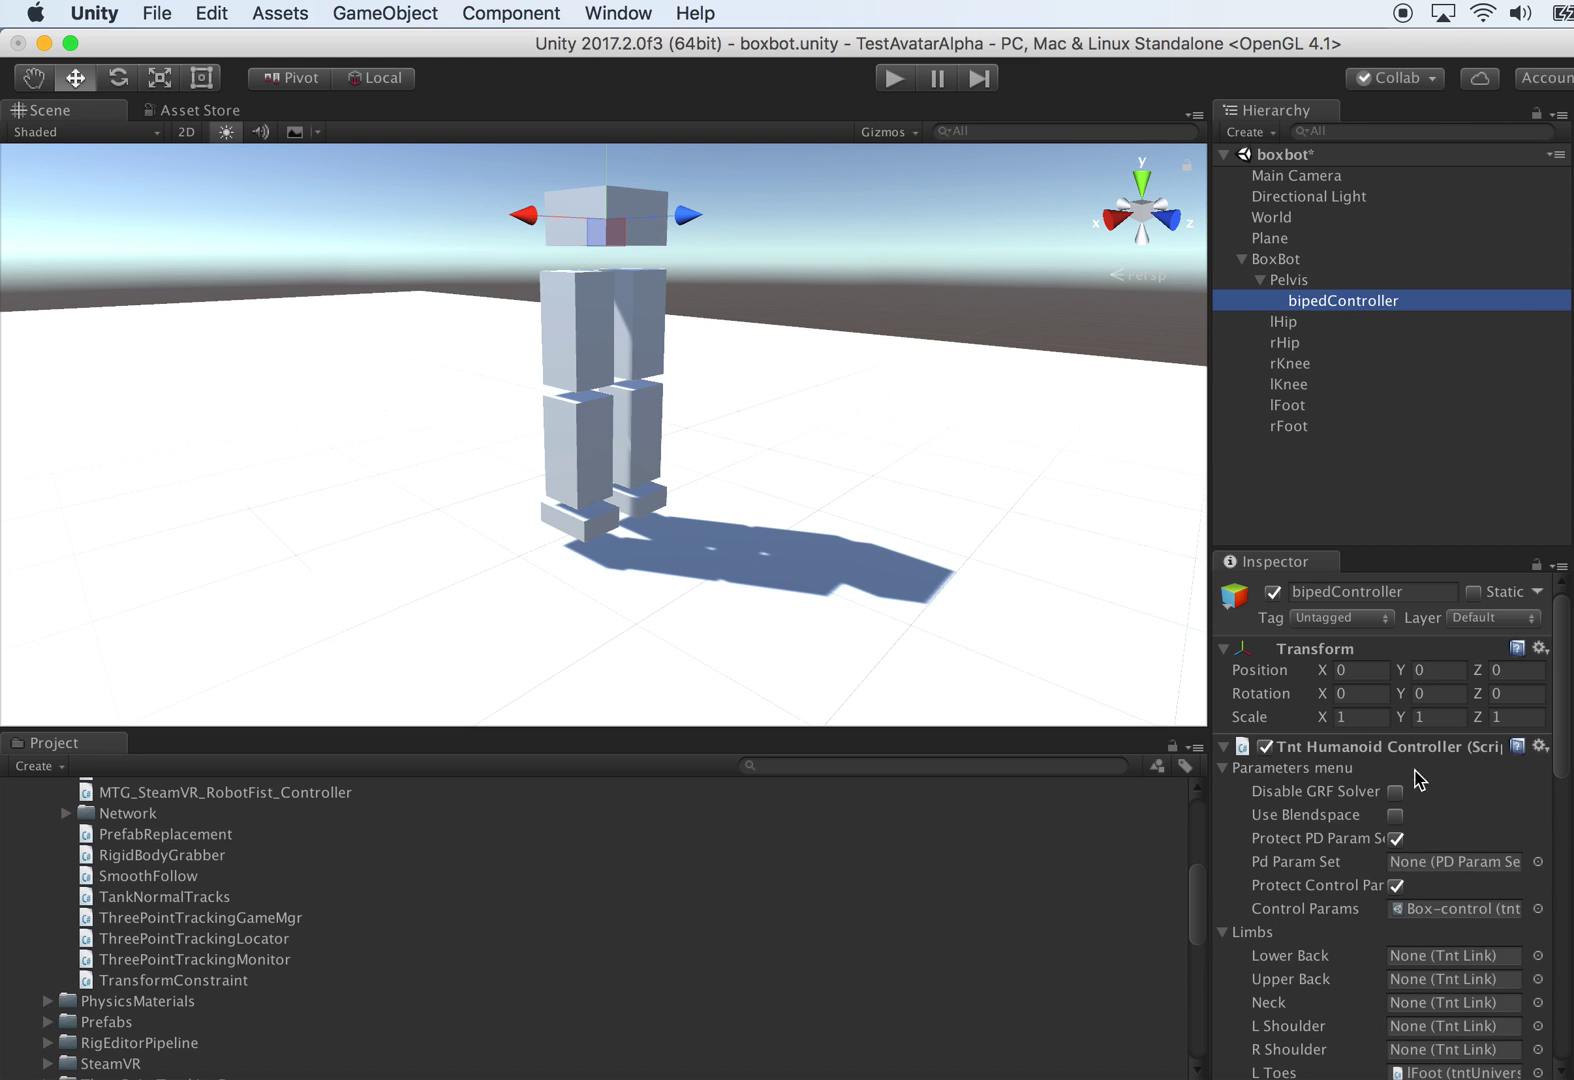
{"action": "left_click", "coordinate": [1462, 866]}
{"action": "left_click", "coordinate": [1466, 908]}
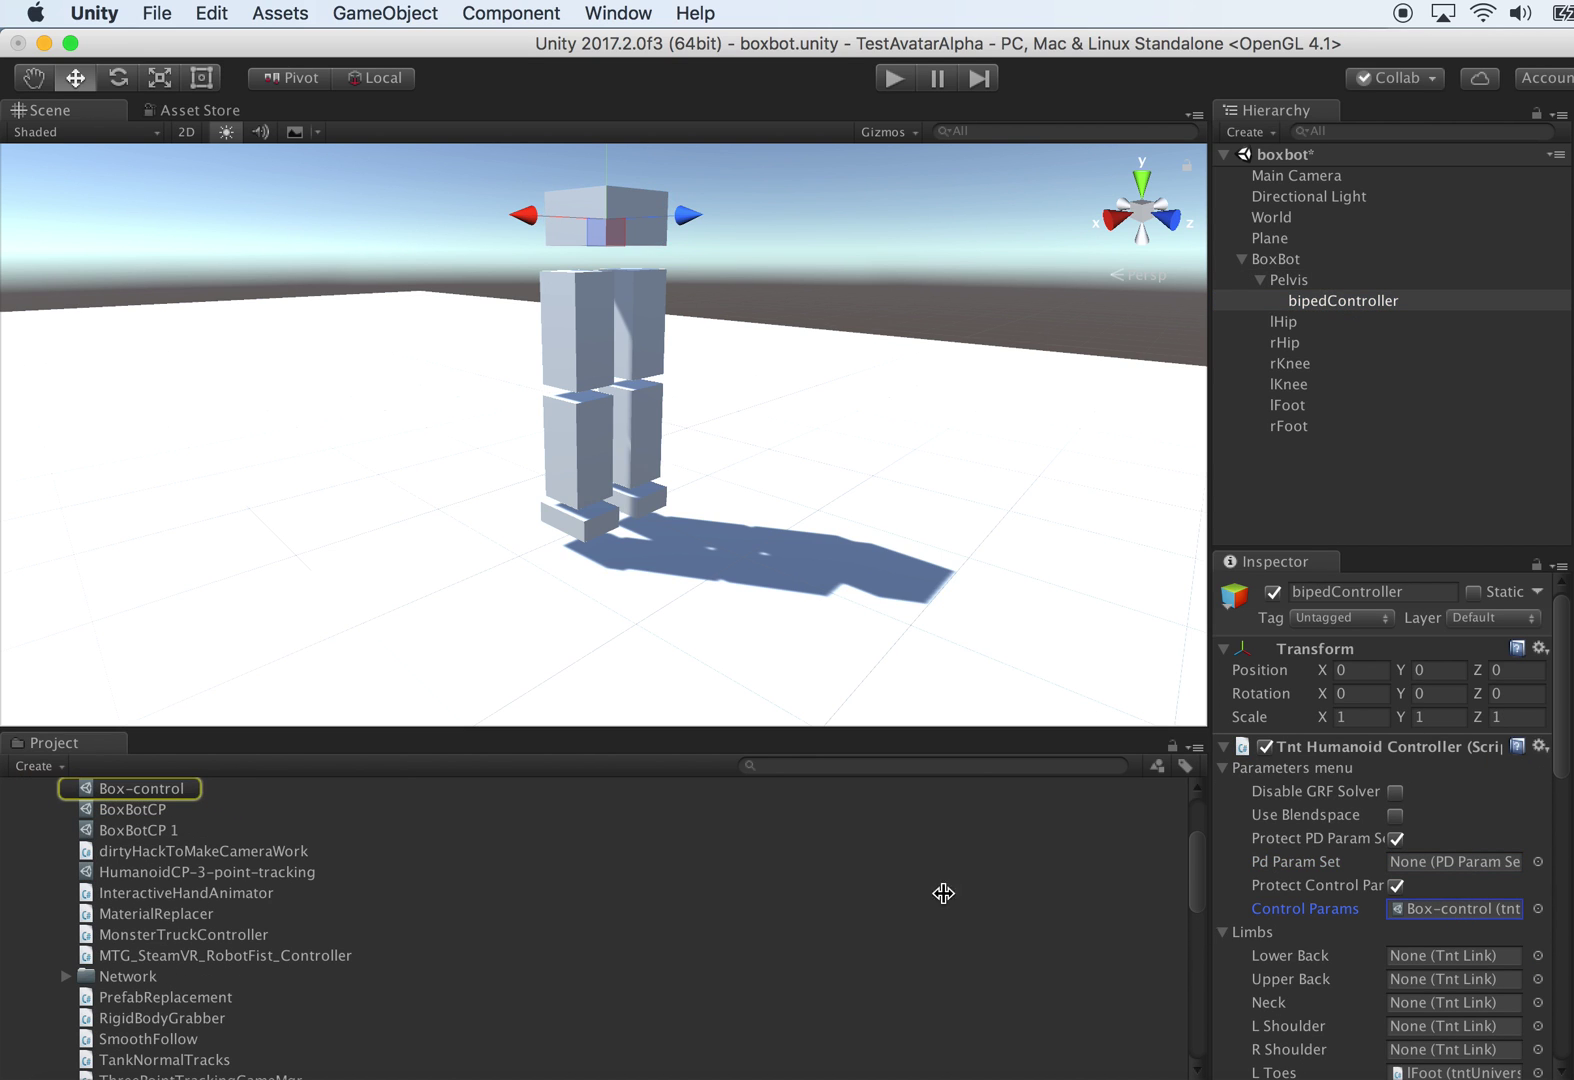
{"action": "left_click", "coordinate": [645, 789]}
{"action": "scroll", "coordinate": [1450, 835], "scroll_direction": "down", "scroll_amount": 15}
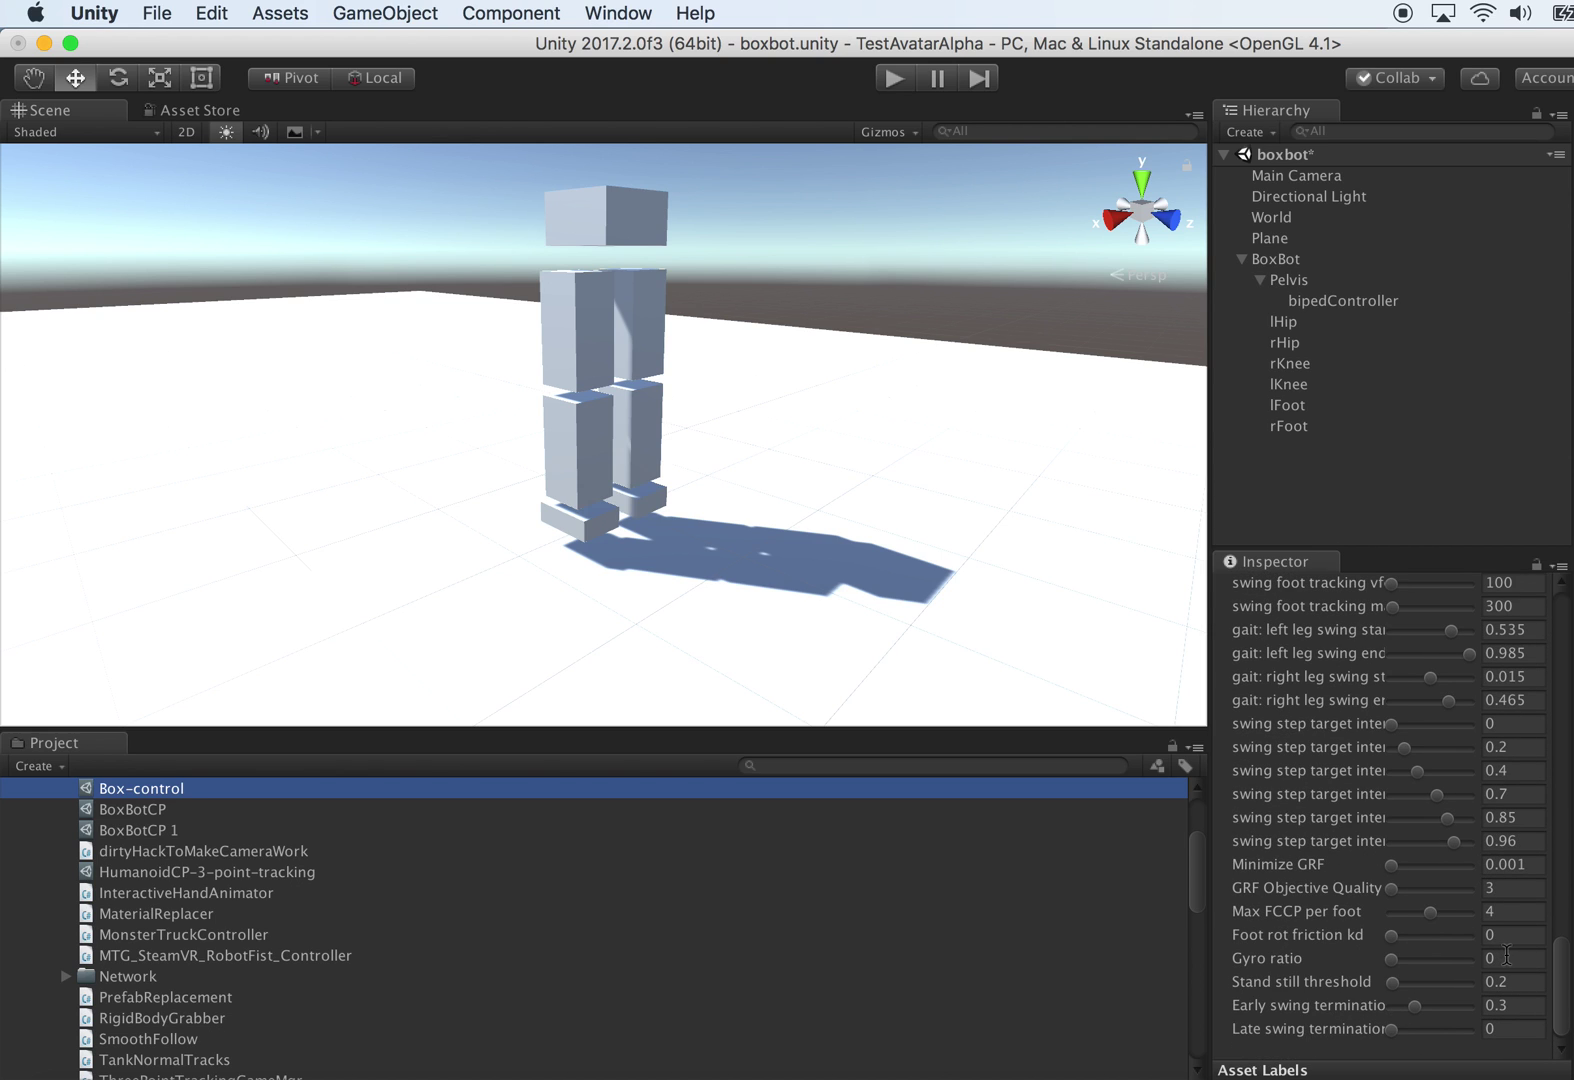
{"action": "left_click", "coordinate": [1508, 957]}
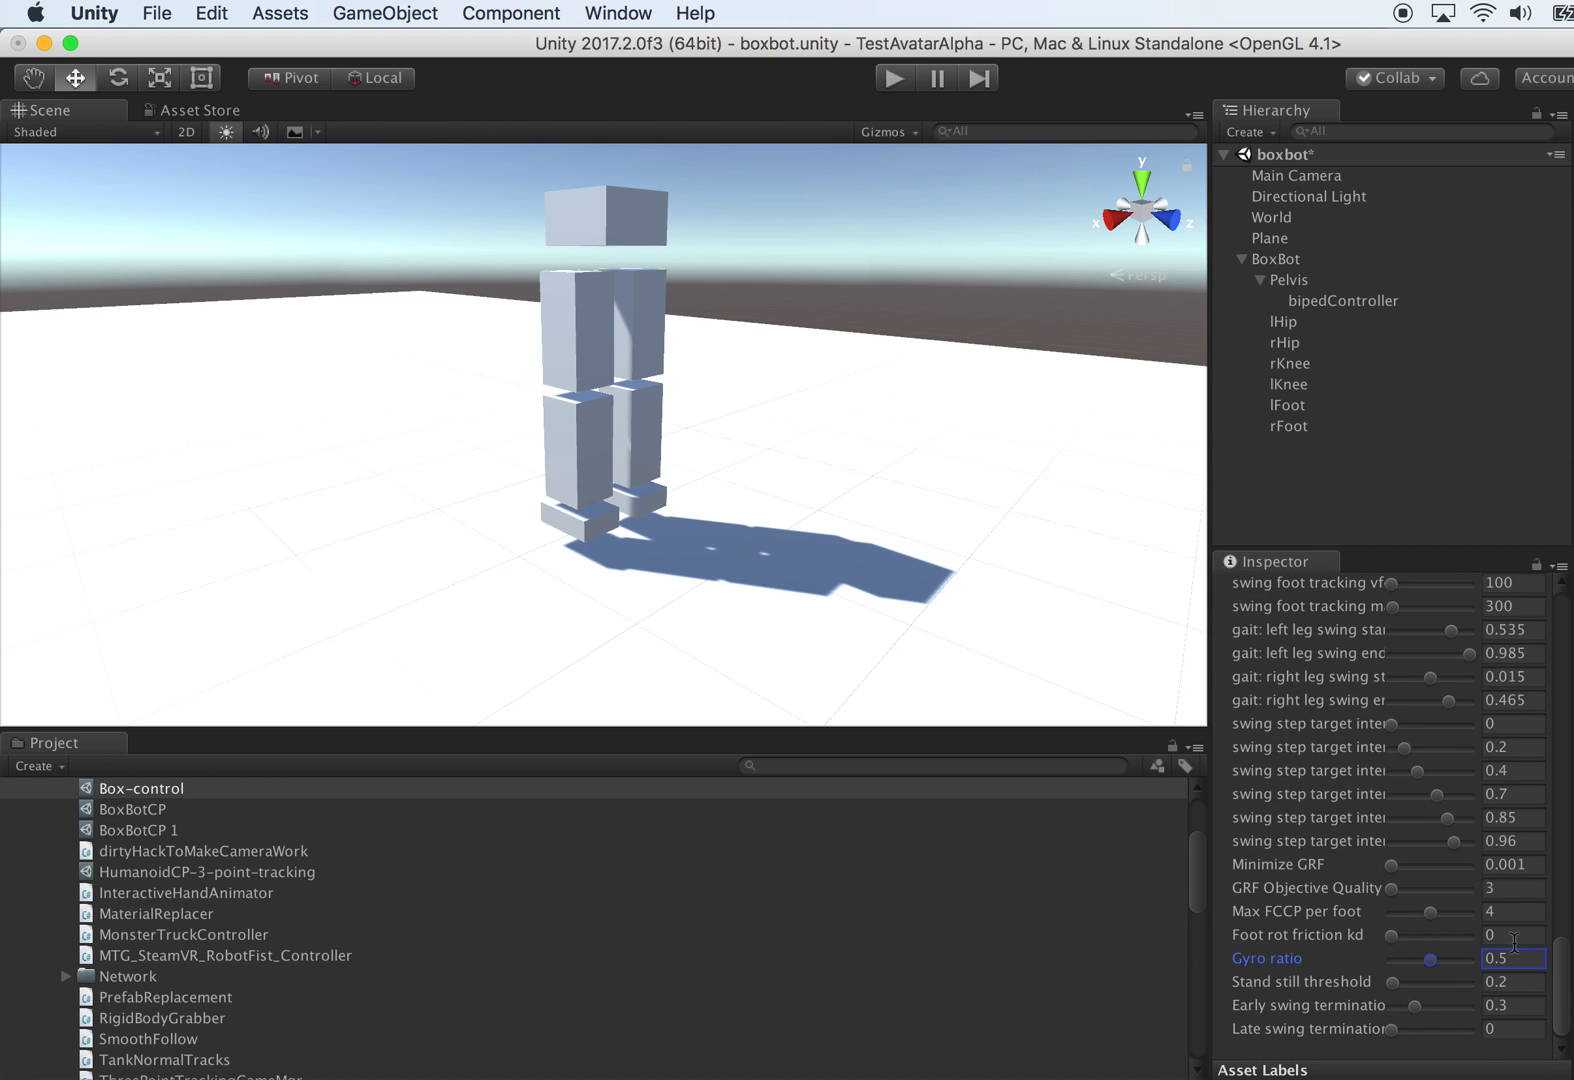
{"action": "left_click", "coordinate": [893, 78]}
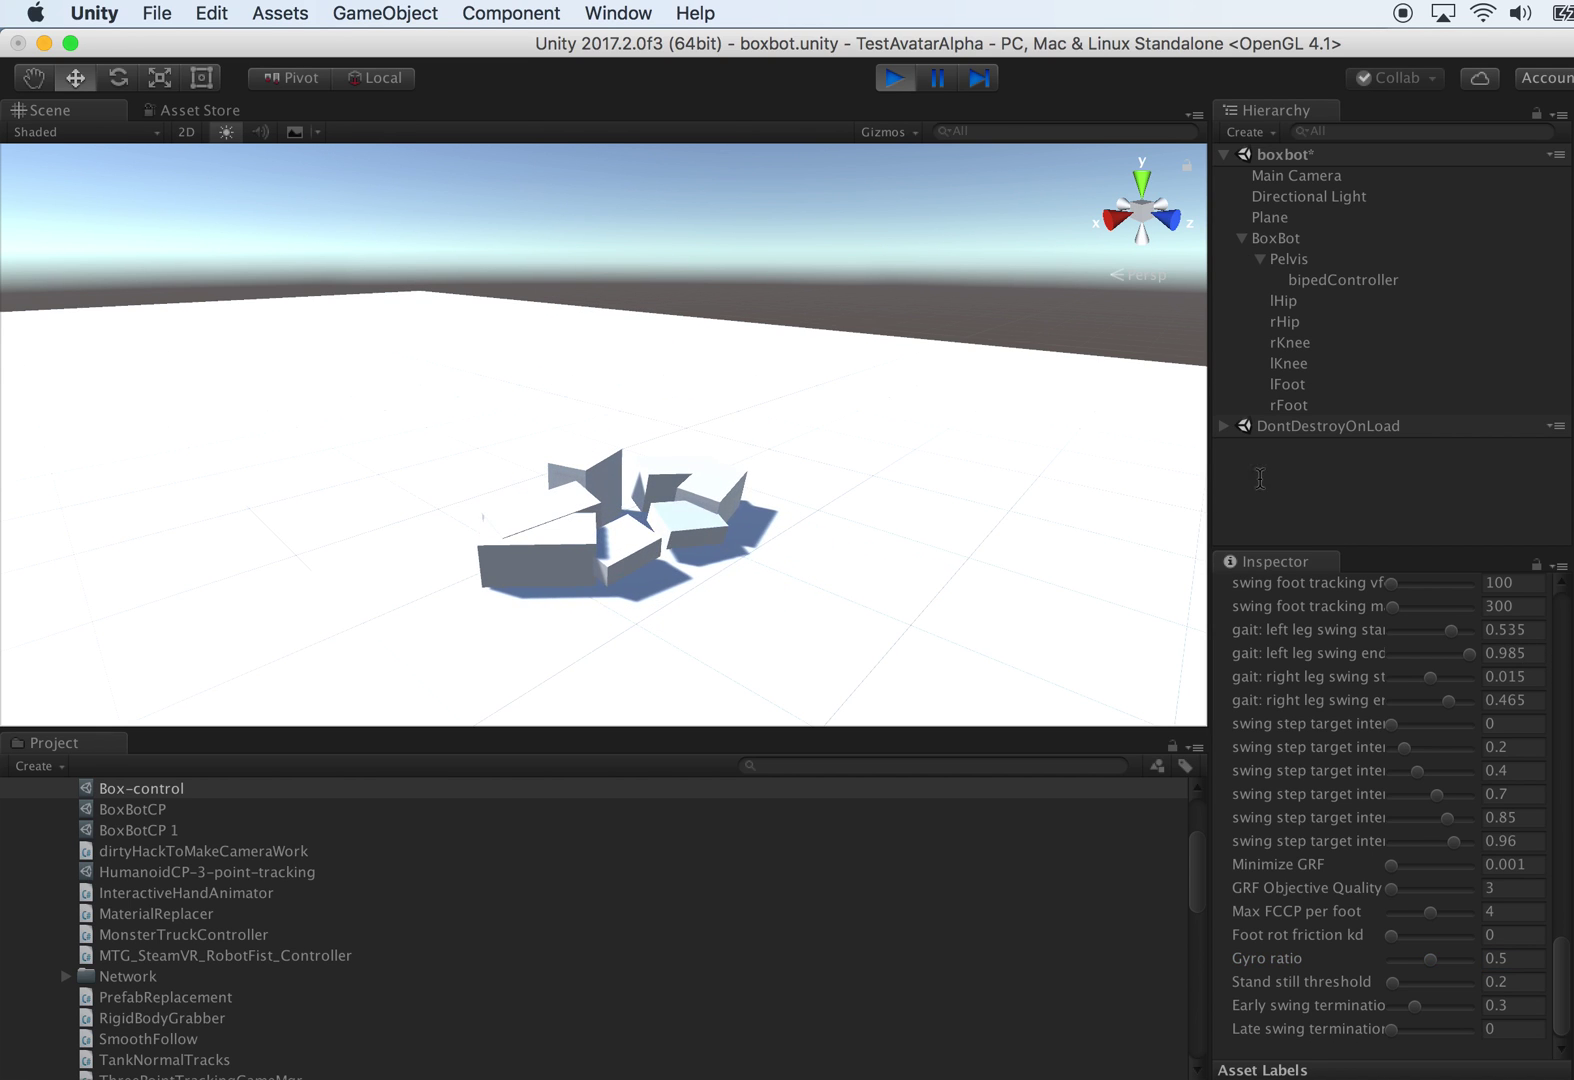
{"action": "left_click", "coordinate": [895, 80]}
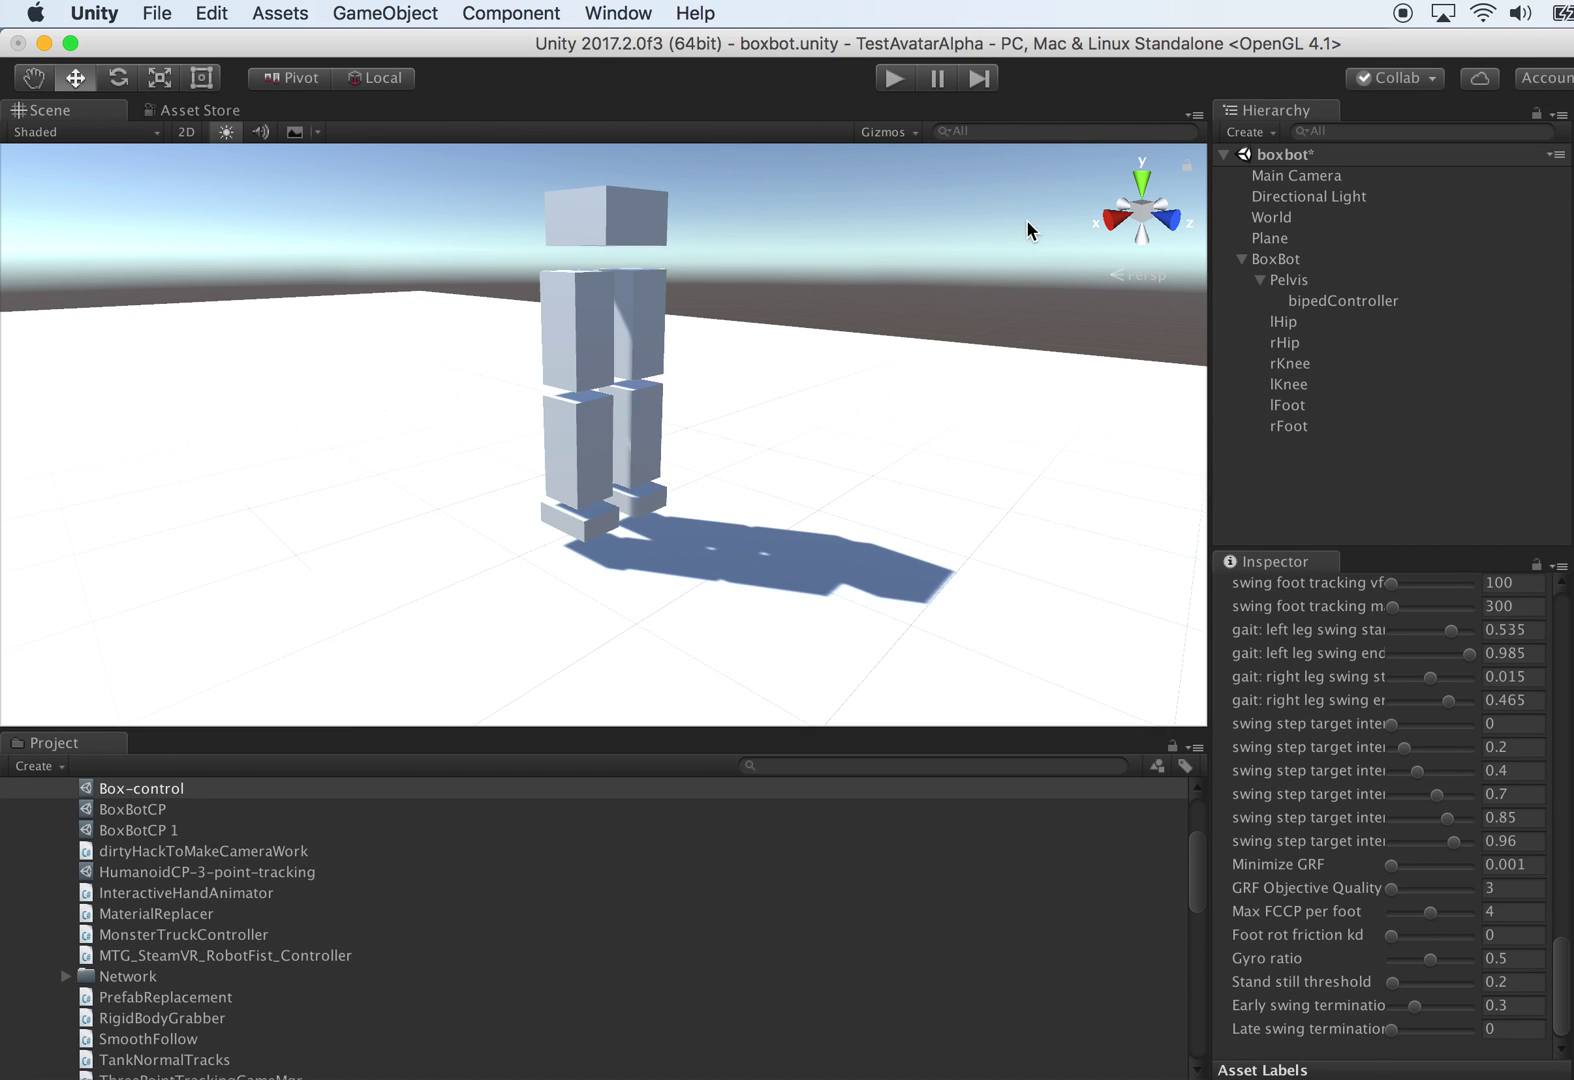
Step: Set the Gyro ratio of the Box-control asset to 0 and test it with another simulation run
{"action": "left_click", "coordinate": [1524, 955]}
{"action": "type", "text": "0"}
{"action": "left_click", "coordinate": [895, 80]}
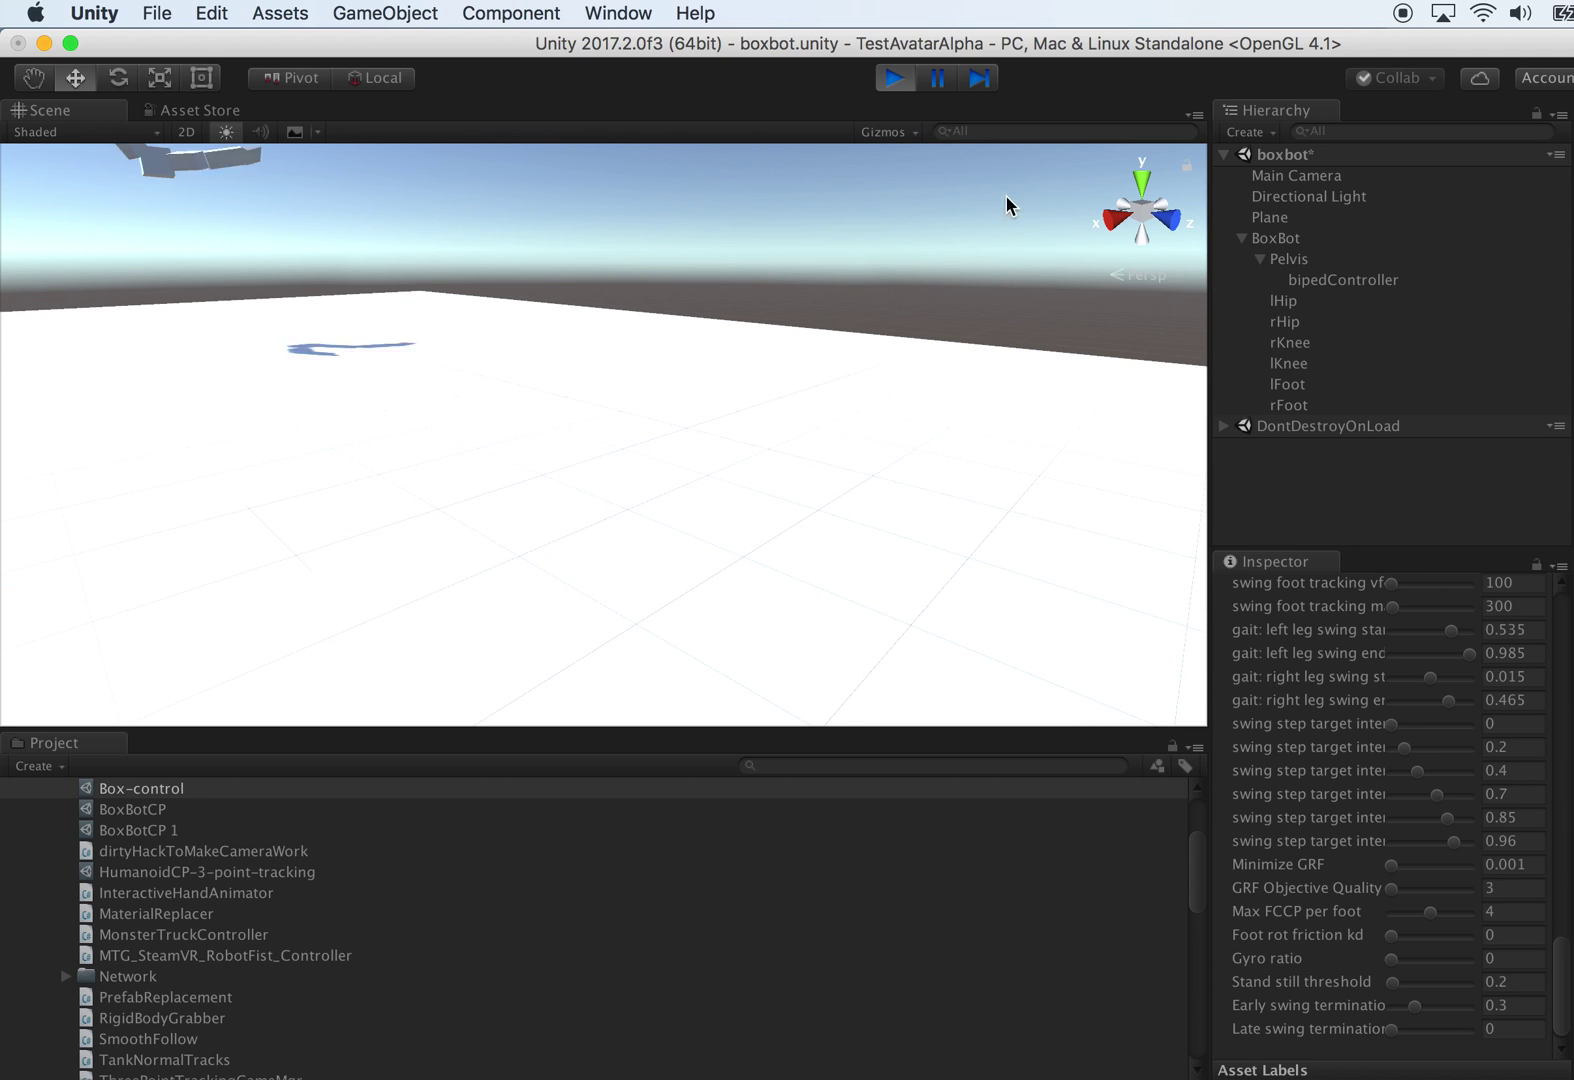
{"action": "left_click", "coordinate": [895, 79]}
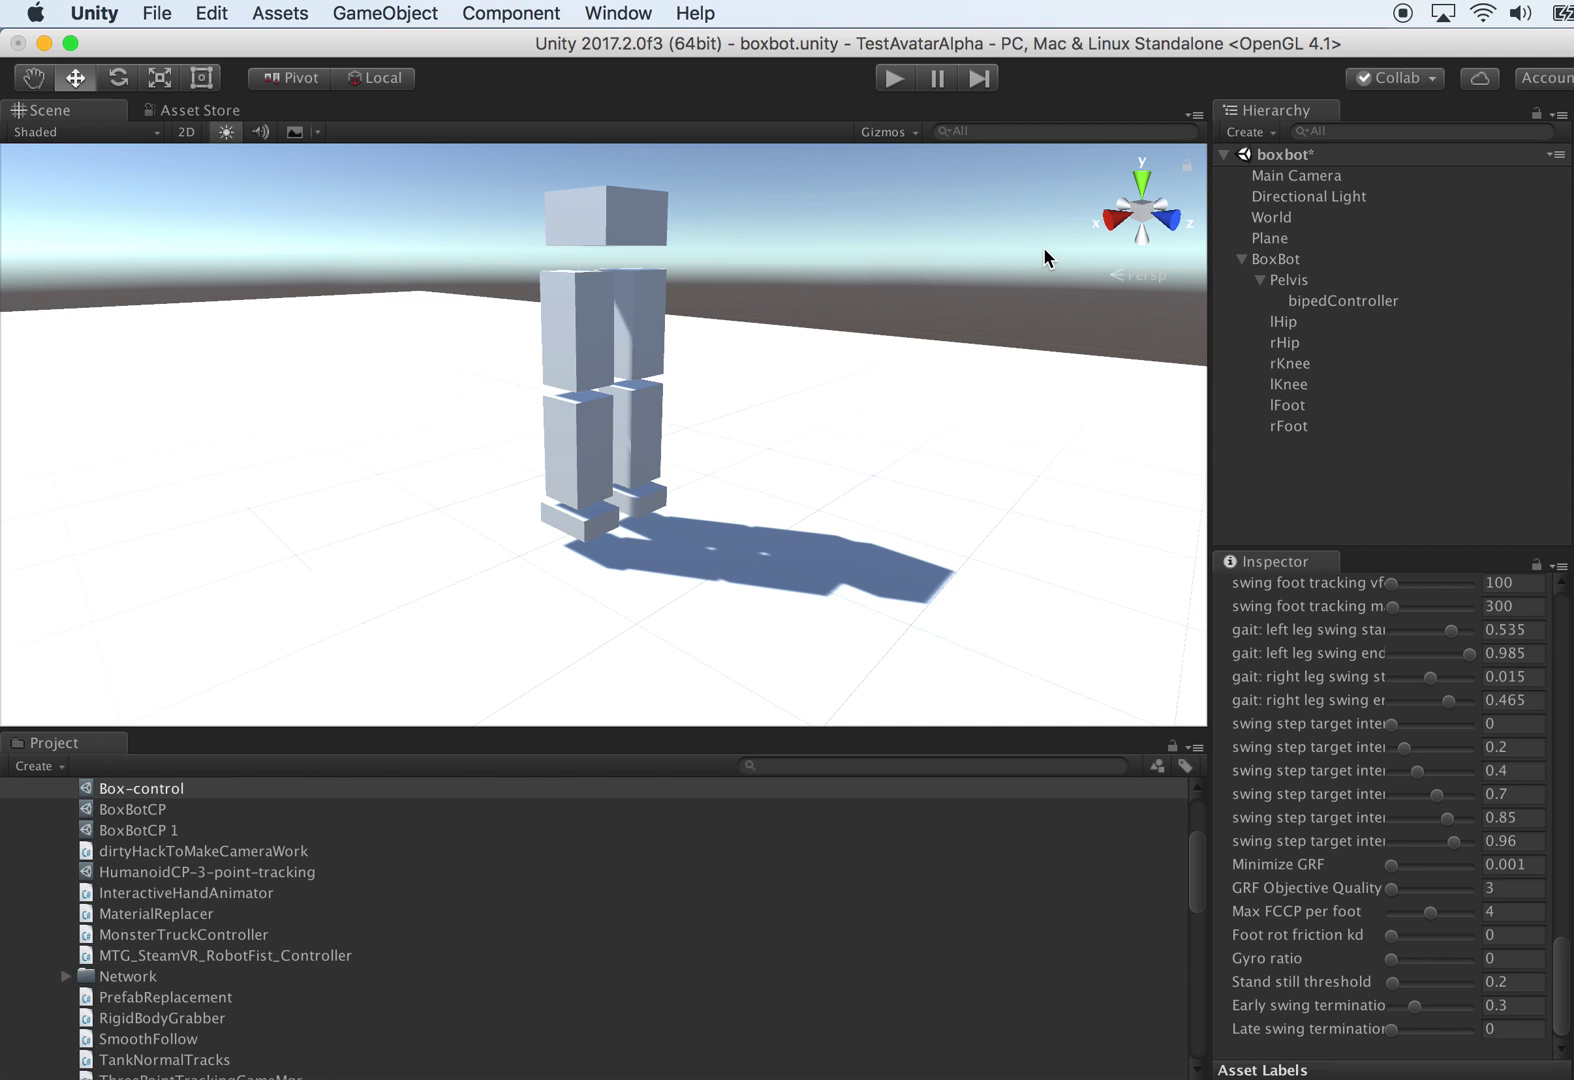
{"action": "left_click_drag", "start_coordinate": [882, 347], "coordinate": [826, 320], "text": "alt"}
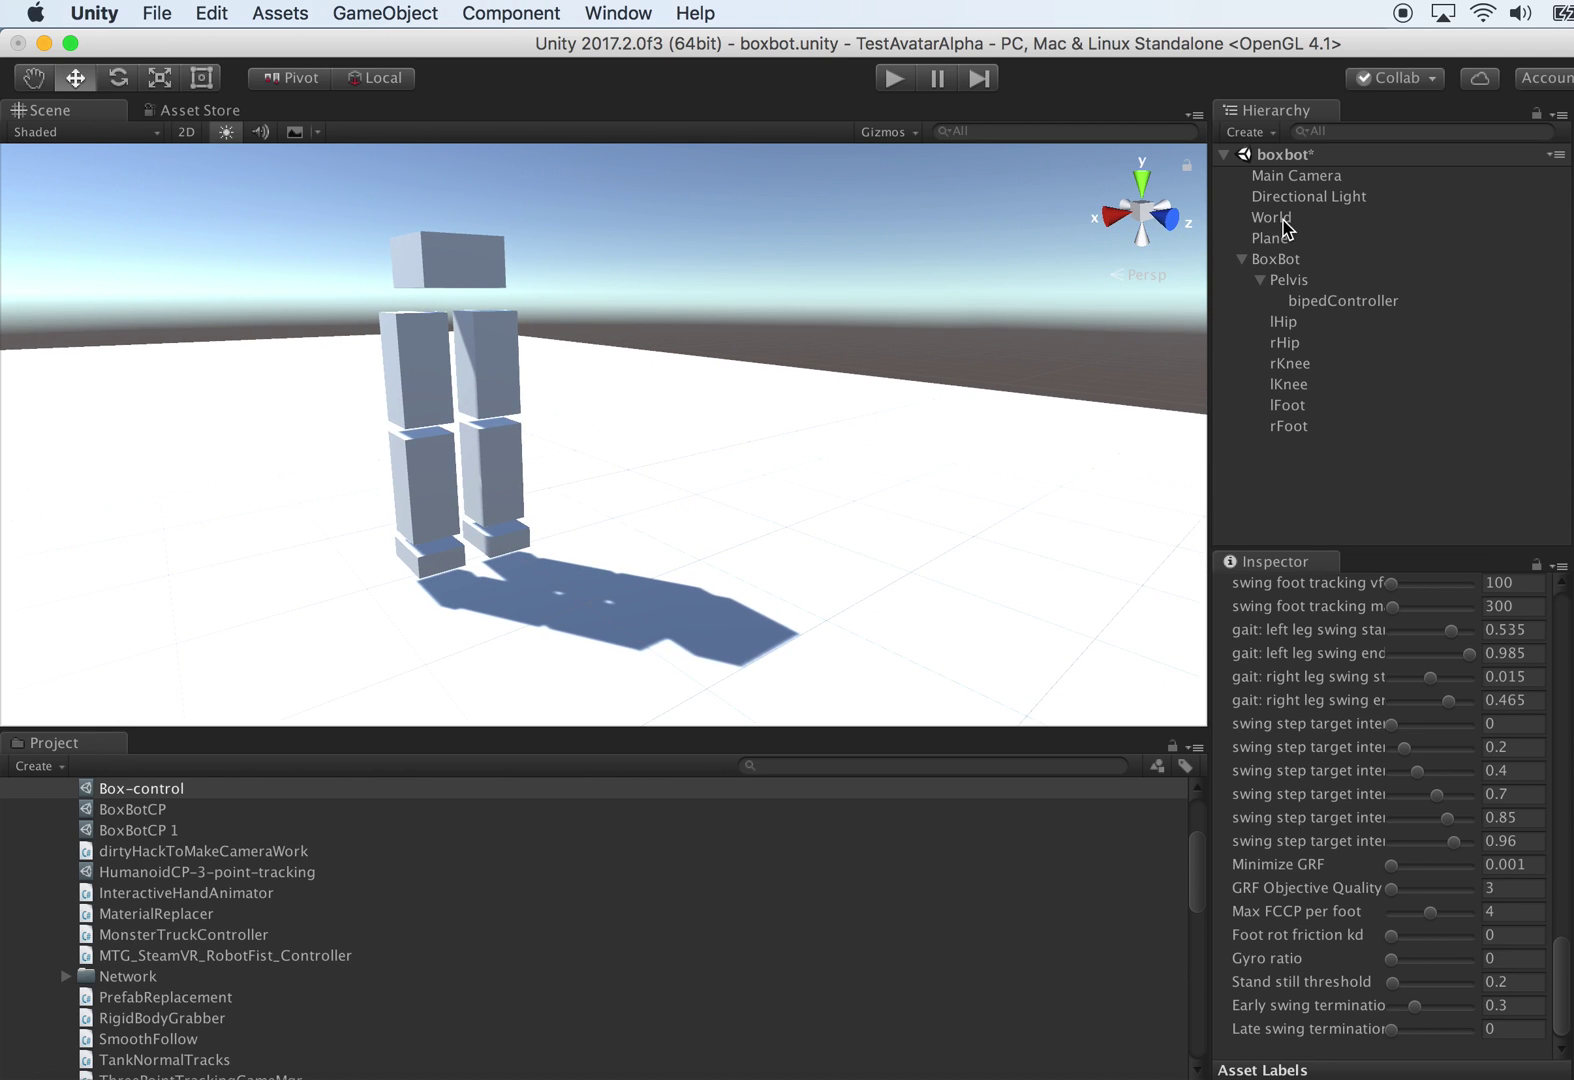
Step: Inspect the simulation step settings in the World object's Tnt World component
{"action": "left_click_drag", "start_coordinate": [1096, 288], "coordinate": [960, 330], "text": "alt"}
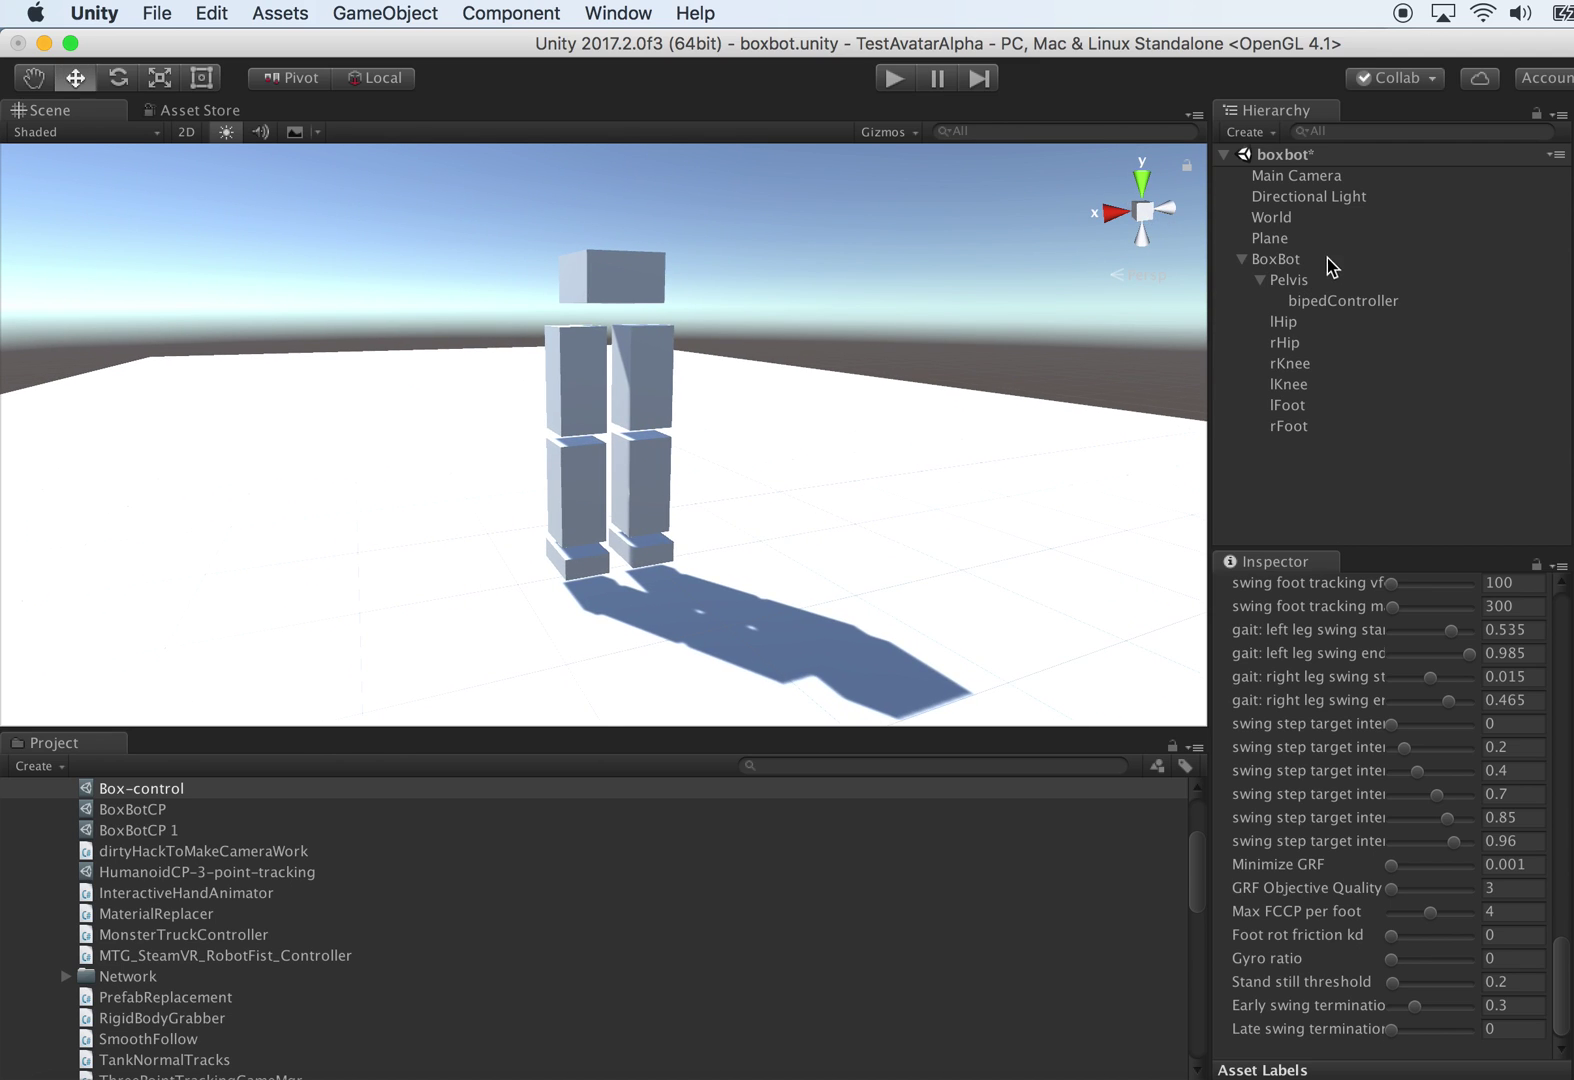
{"action": "left_click", "coordinate": [1280, 217]}
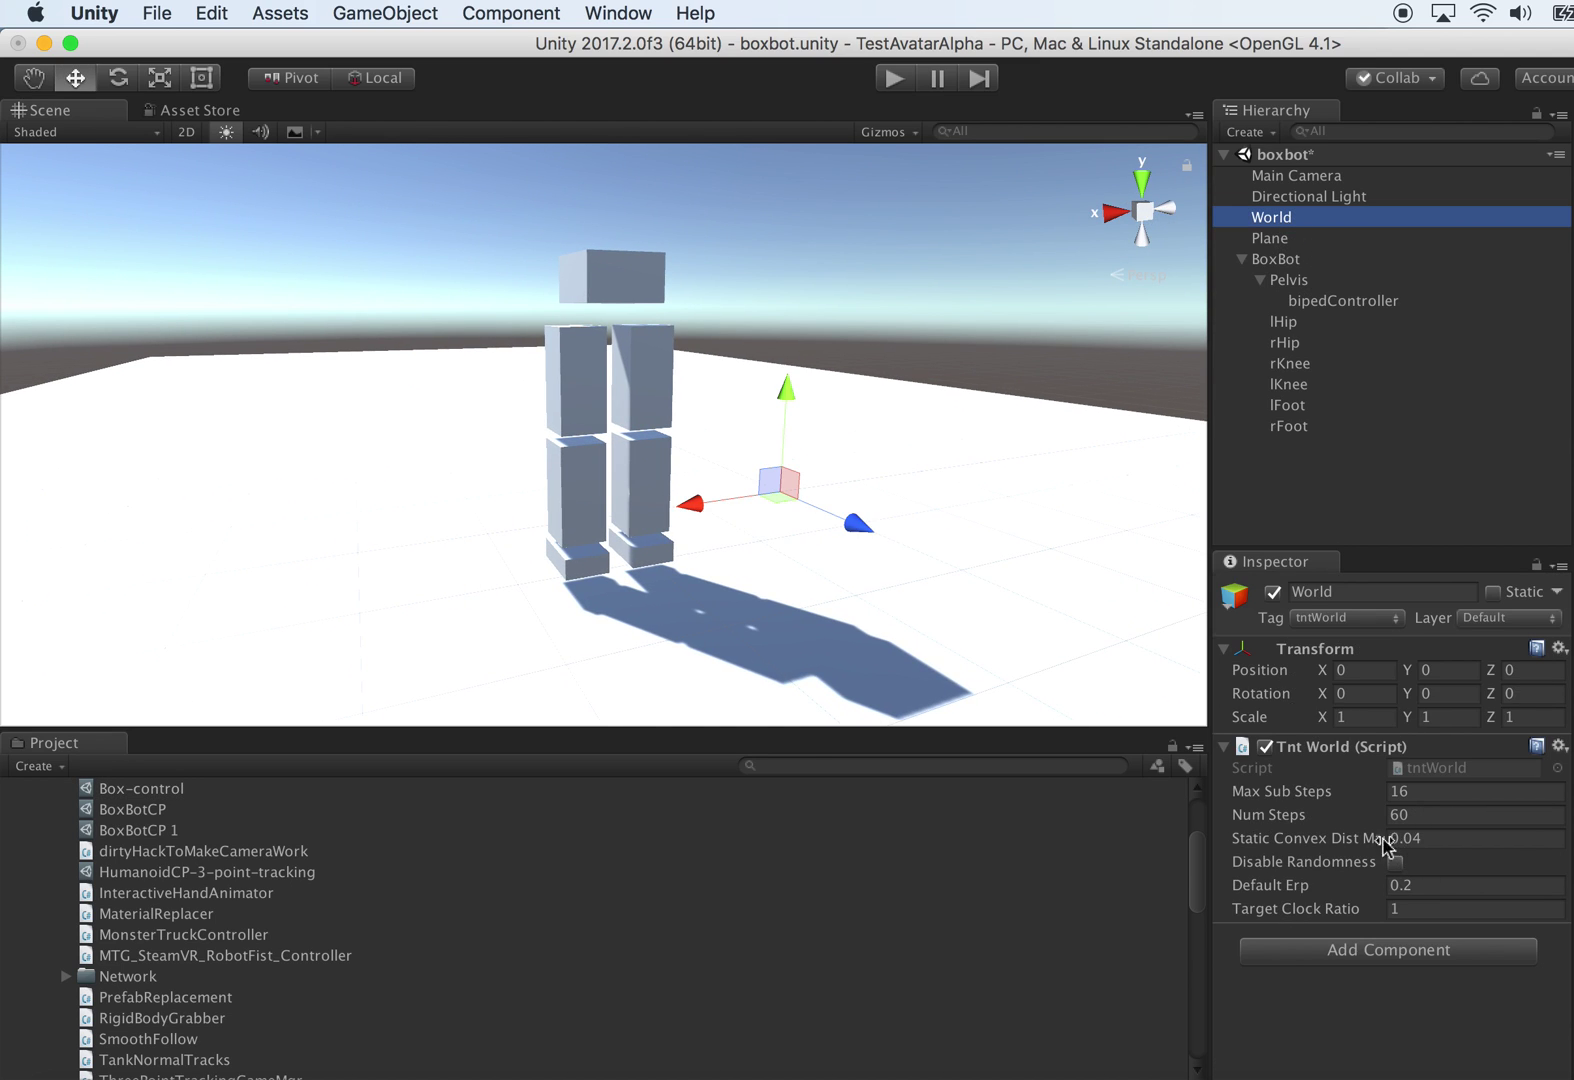
{"action": "left_click", "coordinate": [1419, 814]}
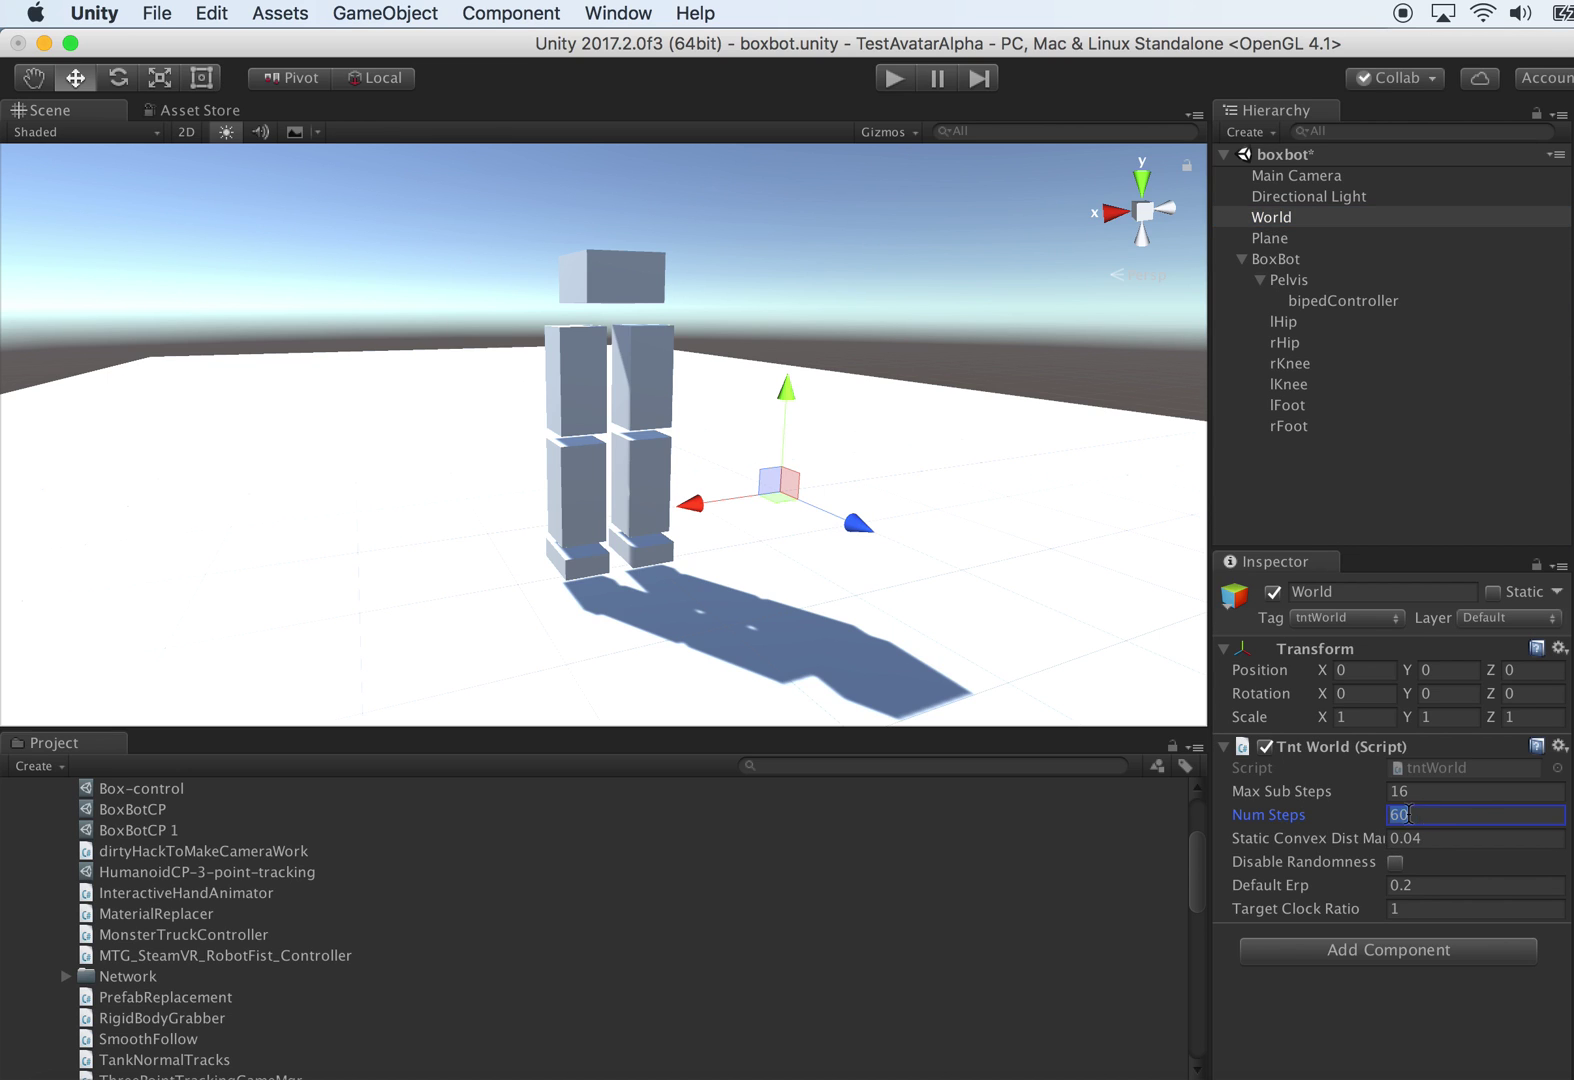
Step: Set the Simulation Frequency of the Pelvis's Tnt Base component to 8
{"action": "left_click", "coordinate": [1332, 300]}
{"action": "left_click", "coordinate": [1297, 284]}
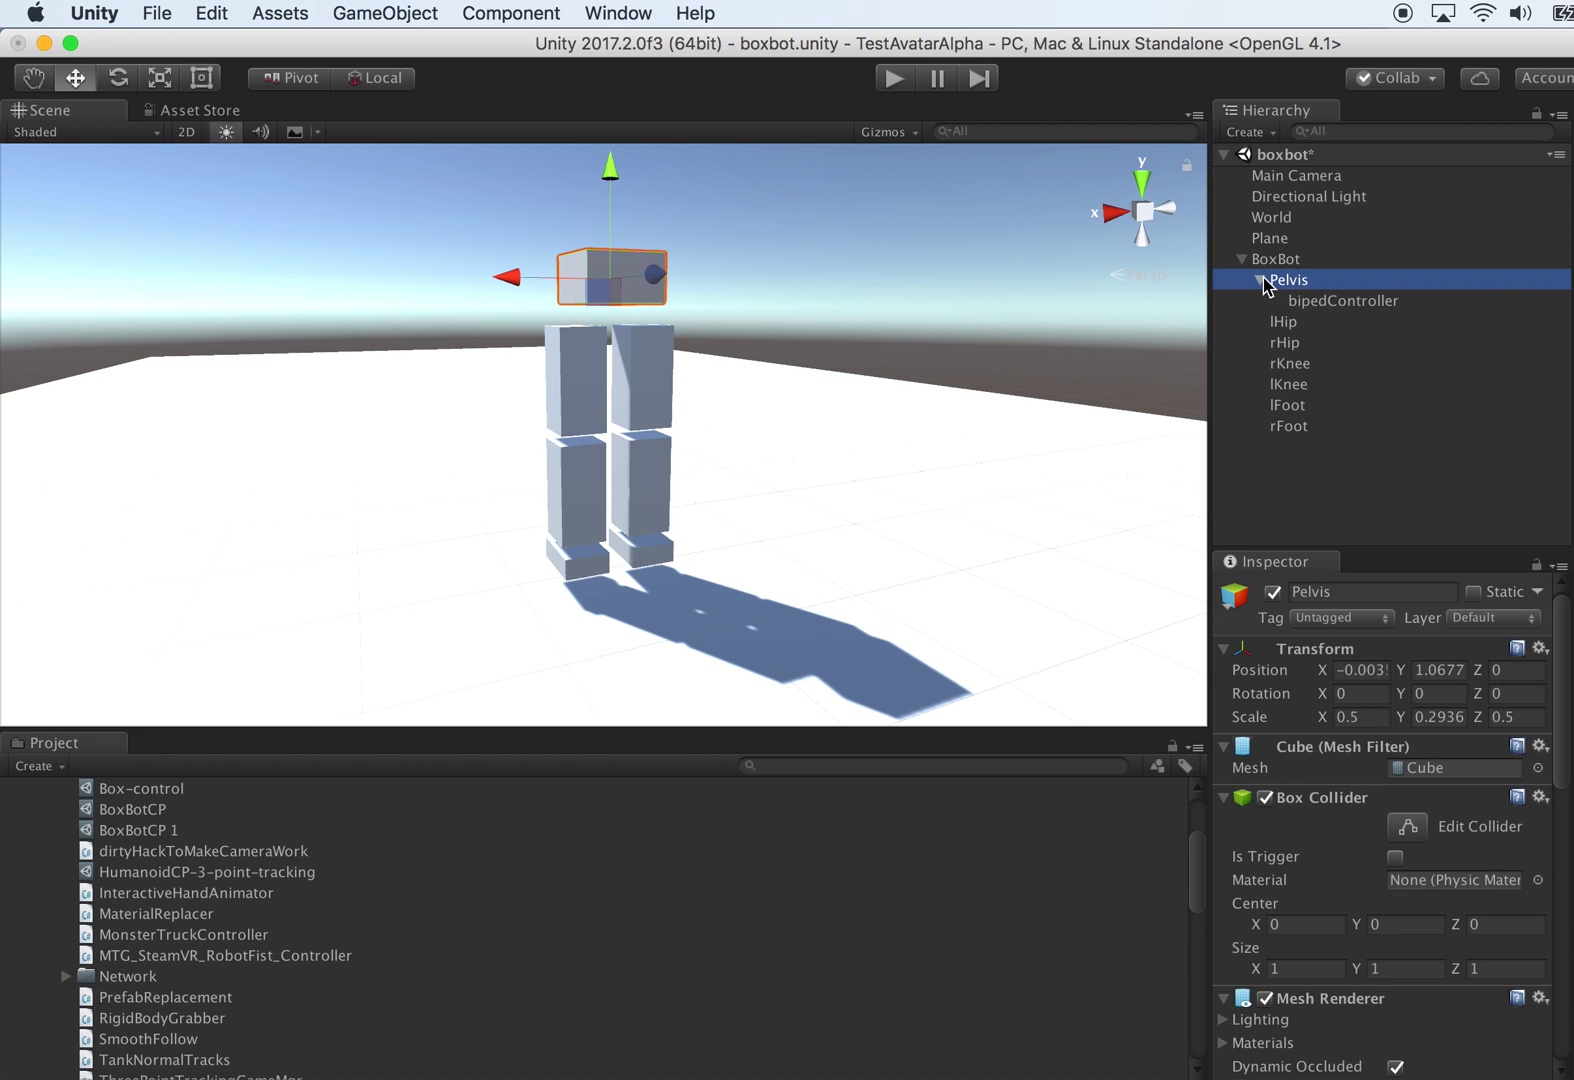
{"action": "left_click", "coordinate": [1259, 281]}
{"action": "scroll", "coordinate": [1453, 870], "scroll_direction": "down", "scroll_amount": 1}
{"action": "scroll", "coordinate": [1453, 870], "scroll_direction": "down", "scroll_amount": 4}
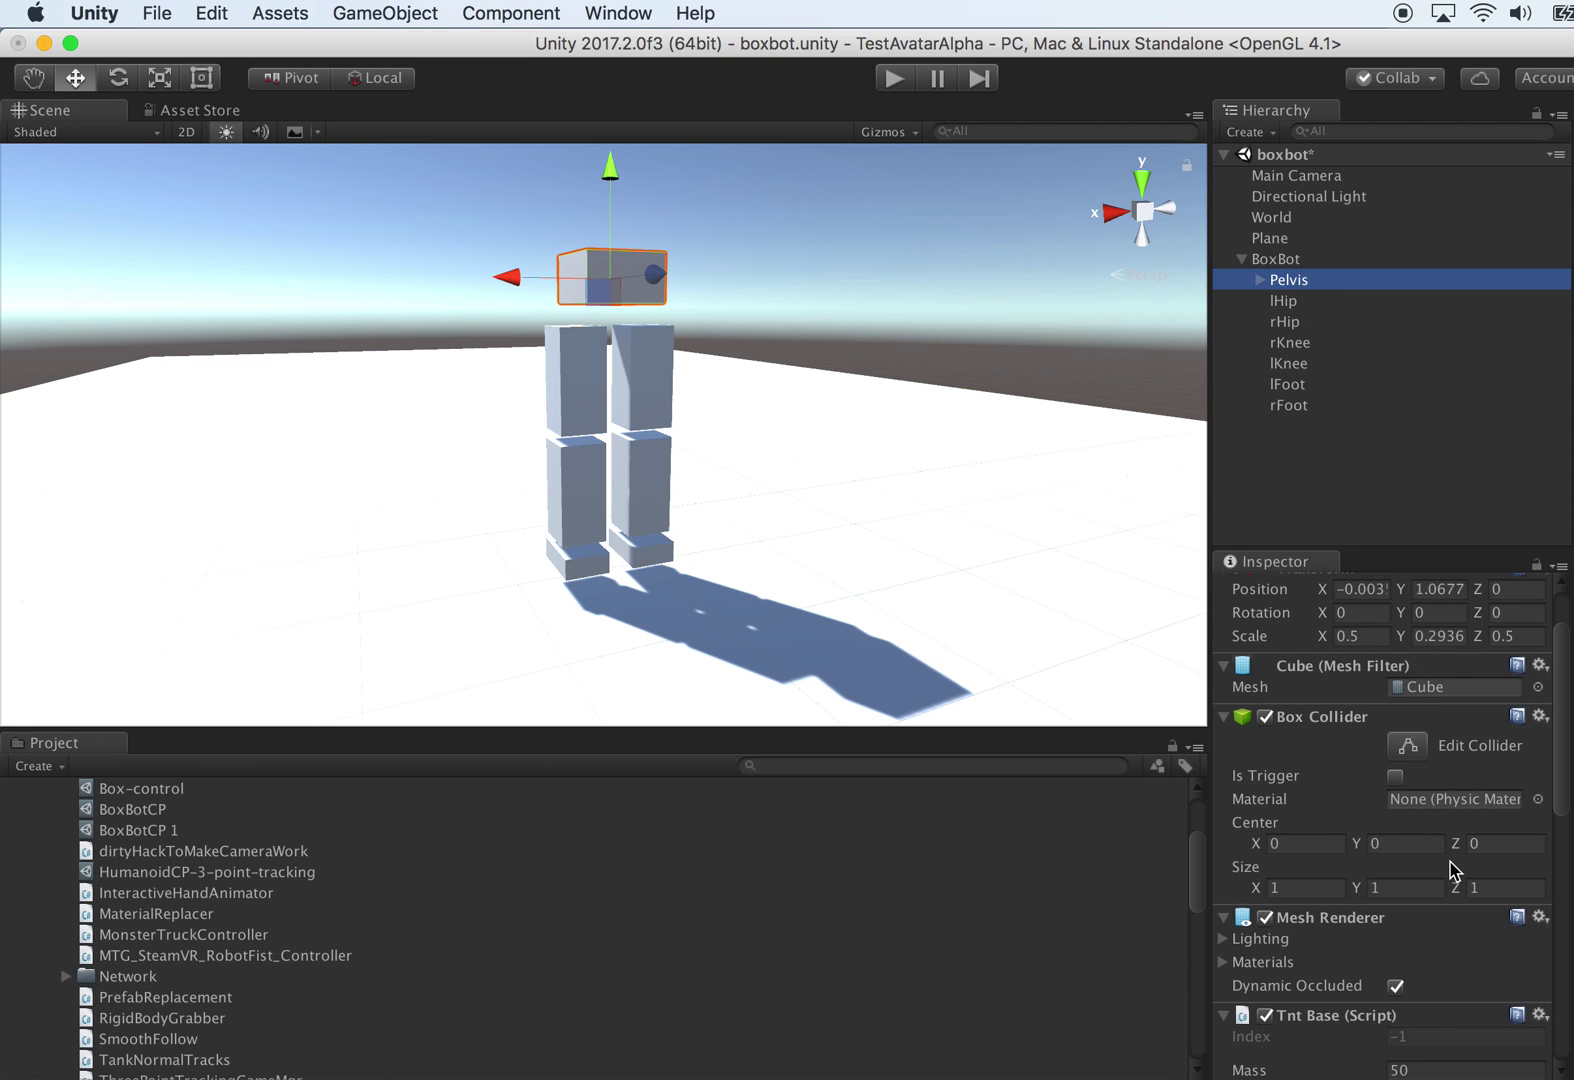
{"action": "scroll", "coordinate": [1406, 912], "scroll_direction": "down", "scroll_amount": 4}
{"action": "scroll", "coordinate": [1362, 852], "scroll_direction": "down", "scroll_amount": 4}
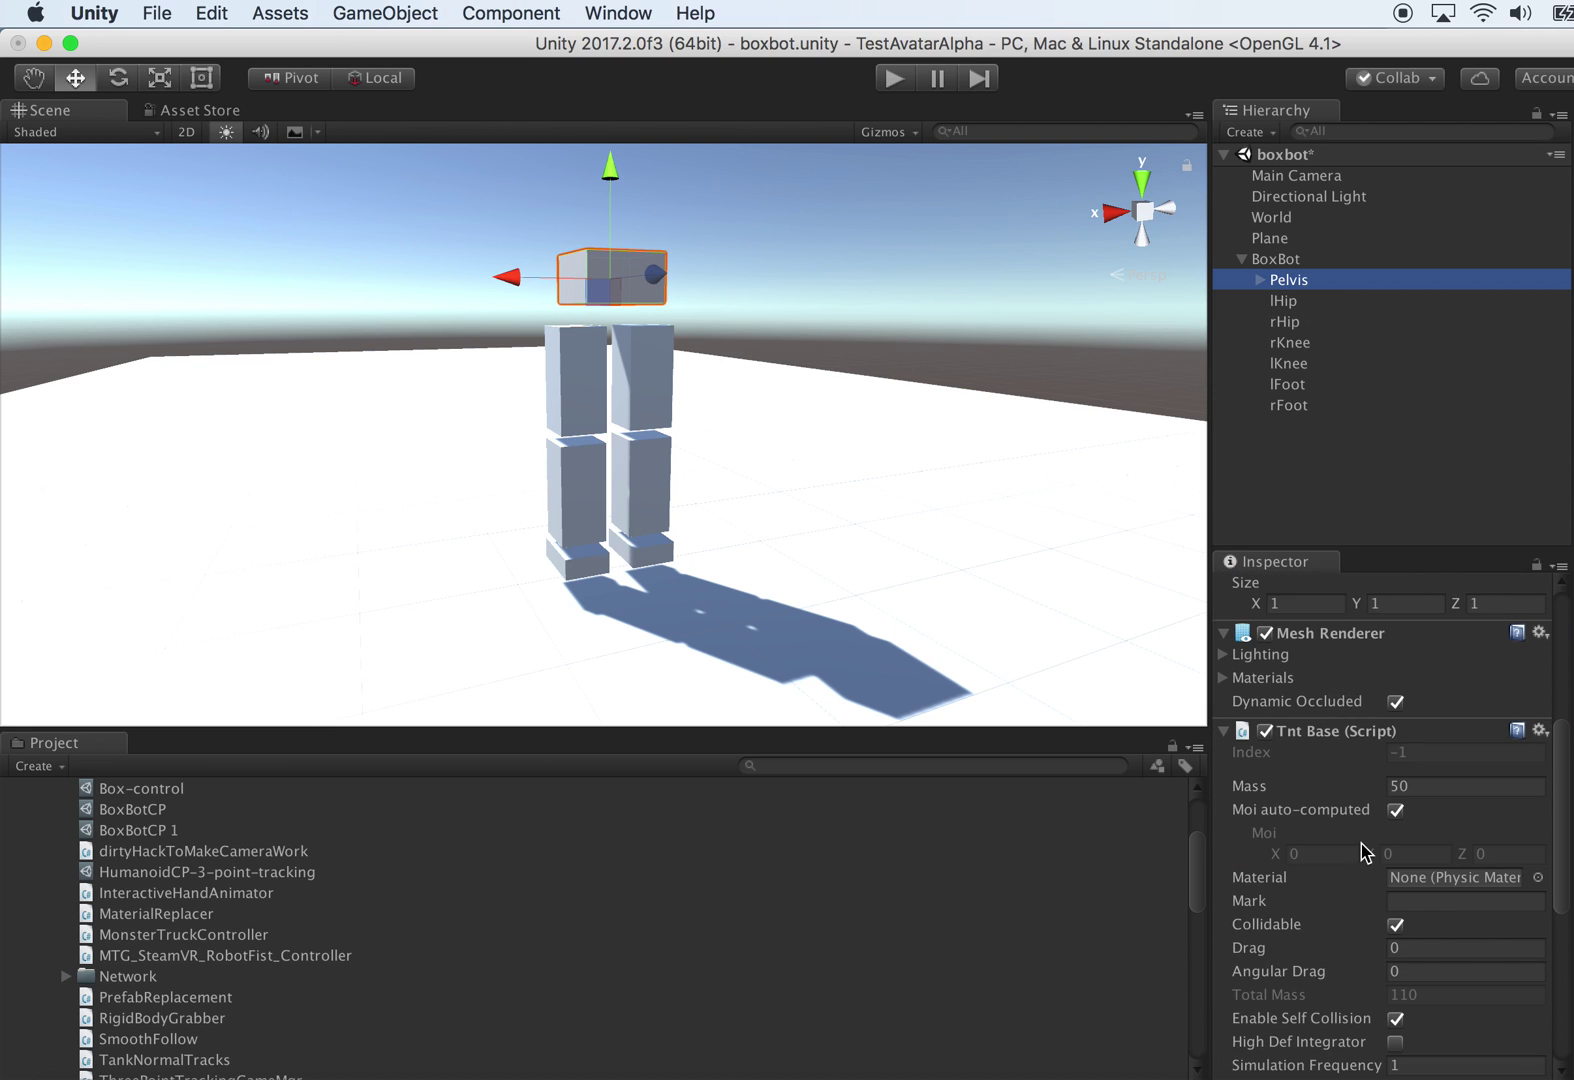
{"action": "scroll", "coordinate": [1387, 790], "scroll_direction": "down", "scroll_amount": 1}
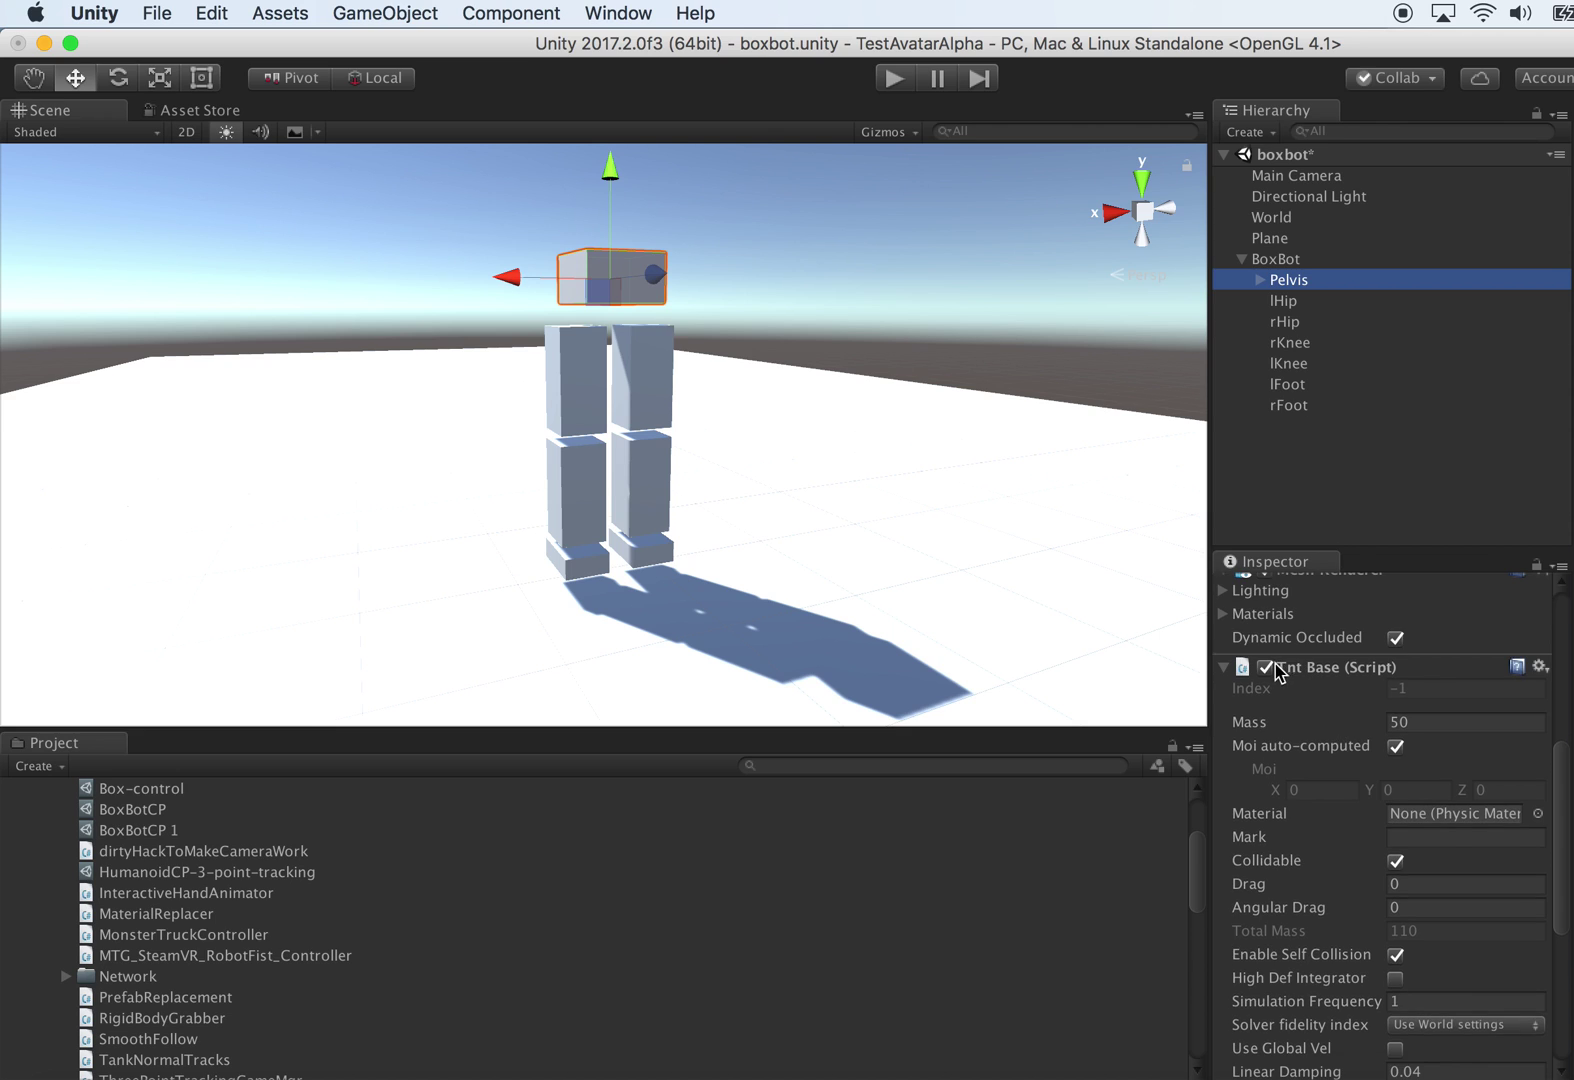
{"action": "scroll", "coordinate": [1388, 857], "scroll_direction": "down", "scroll_amount": 1}
{"action": "scroll", "coordinate": [1444, 891], "scroll_direction": "down", "scroll_amount": 3}
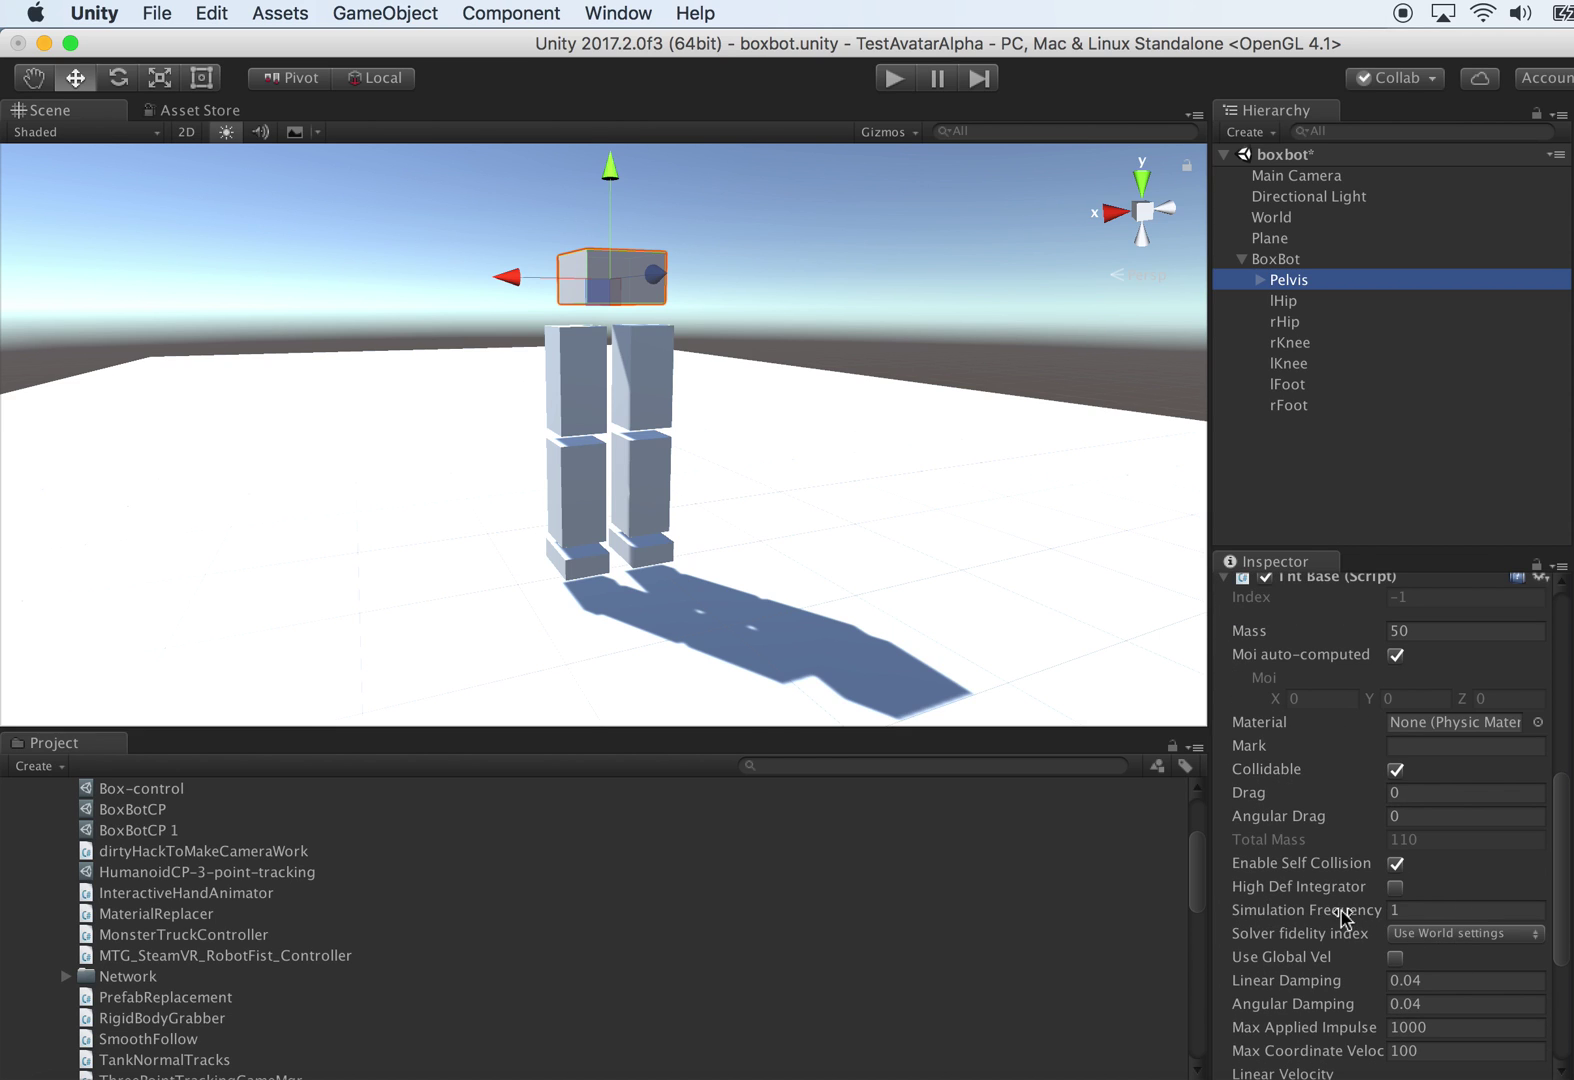
{"action": "left_click", "coordinate": [1415, 910]}
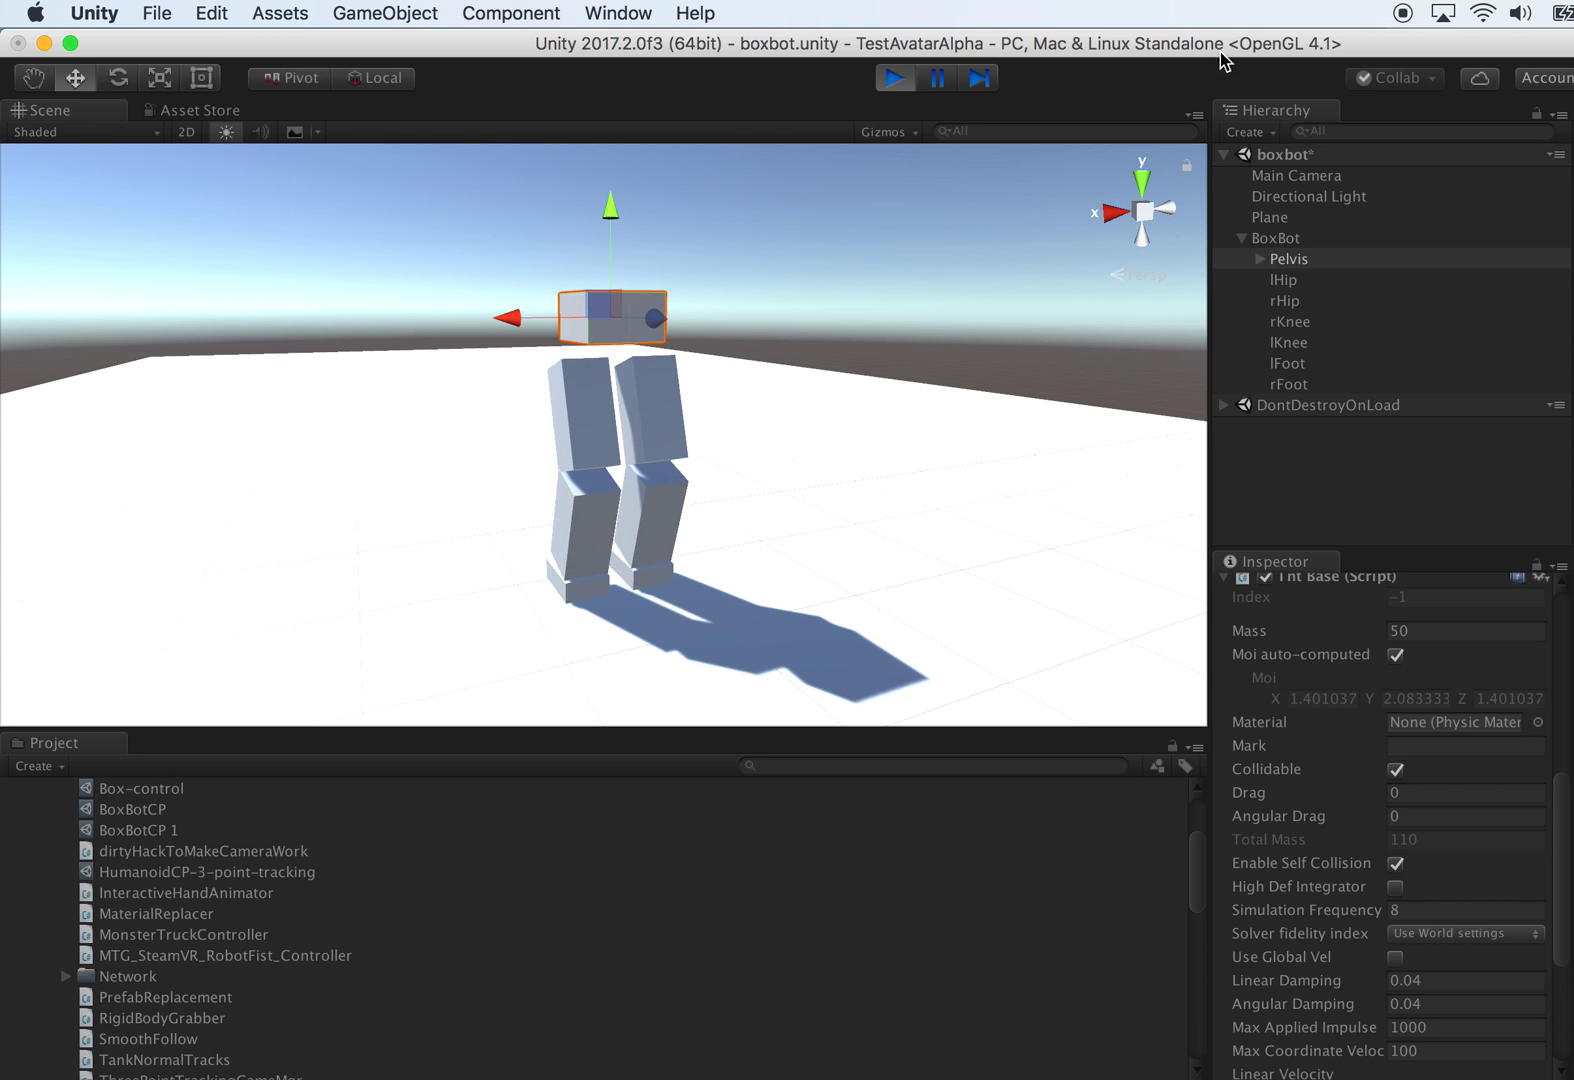
Step: Watch the biped's movement from several angles while the simulation runs, and stop the run
{"action": "left_click_drag", "start_coordinate": [1012, 378], "coordinate": [1020, 428], "text": "alt"}
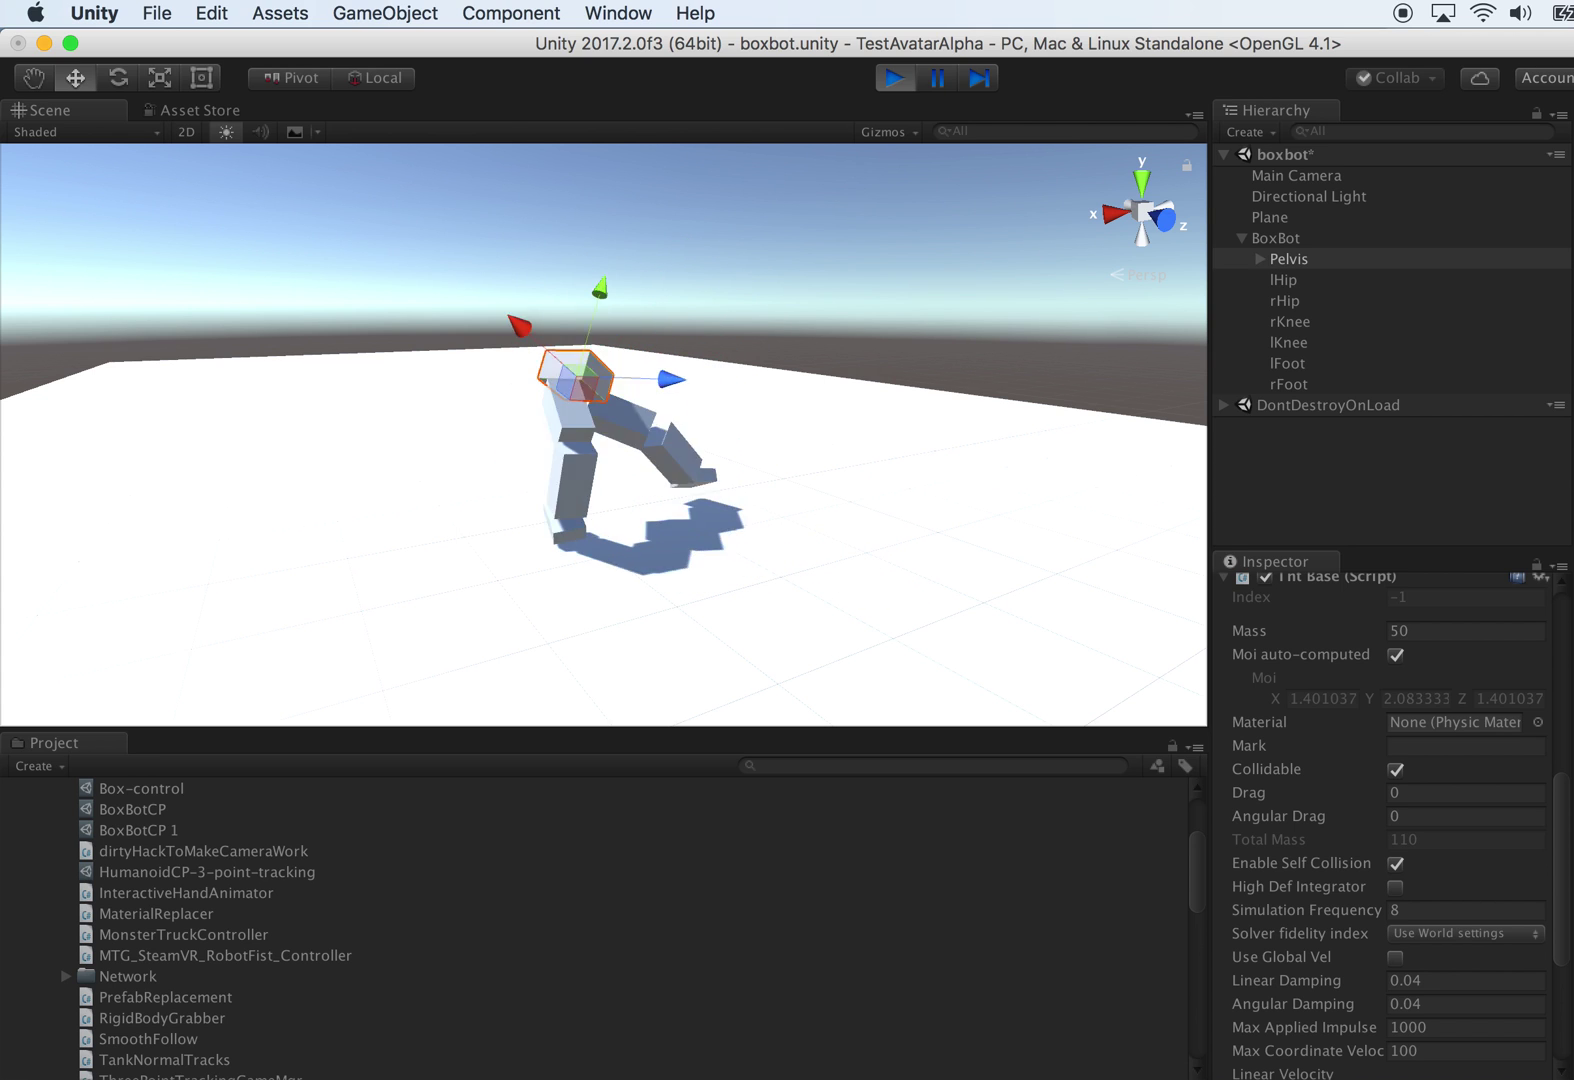
{"action": "left_click_drag", "start_coordinate": [740, 545], "coordinate": [933, 505], "text": "alt"}
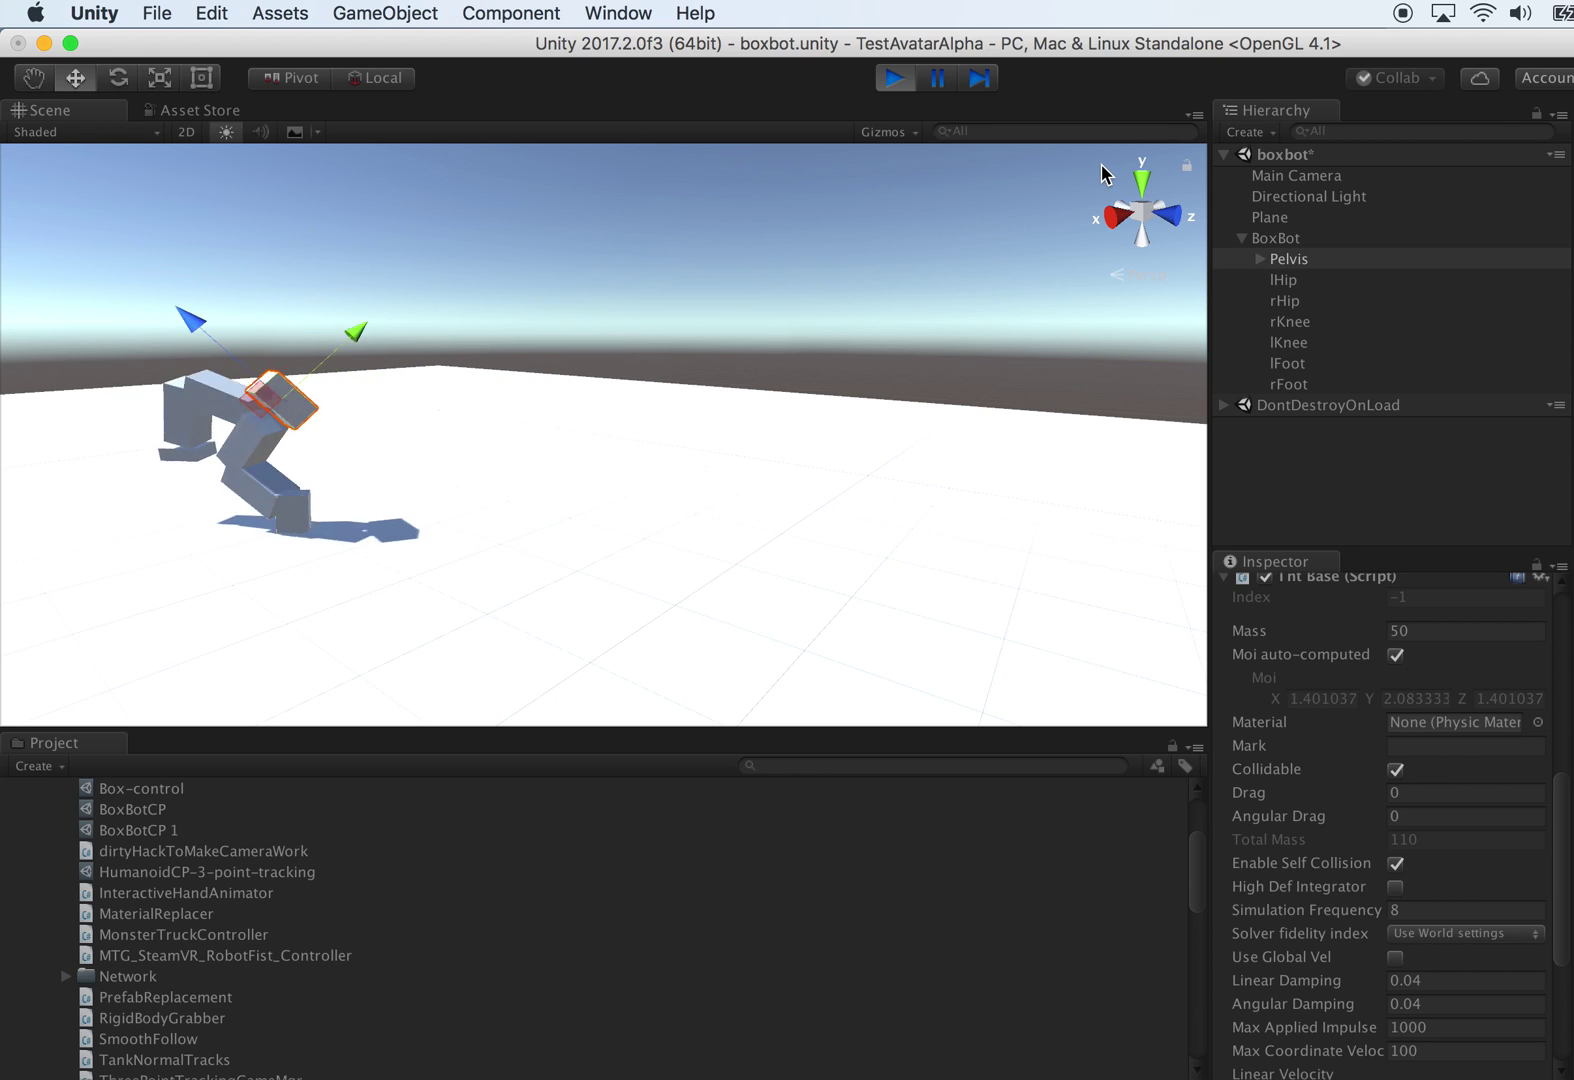
{"action": "key", "text": "f"}
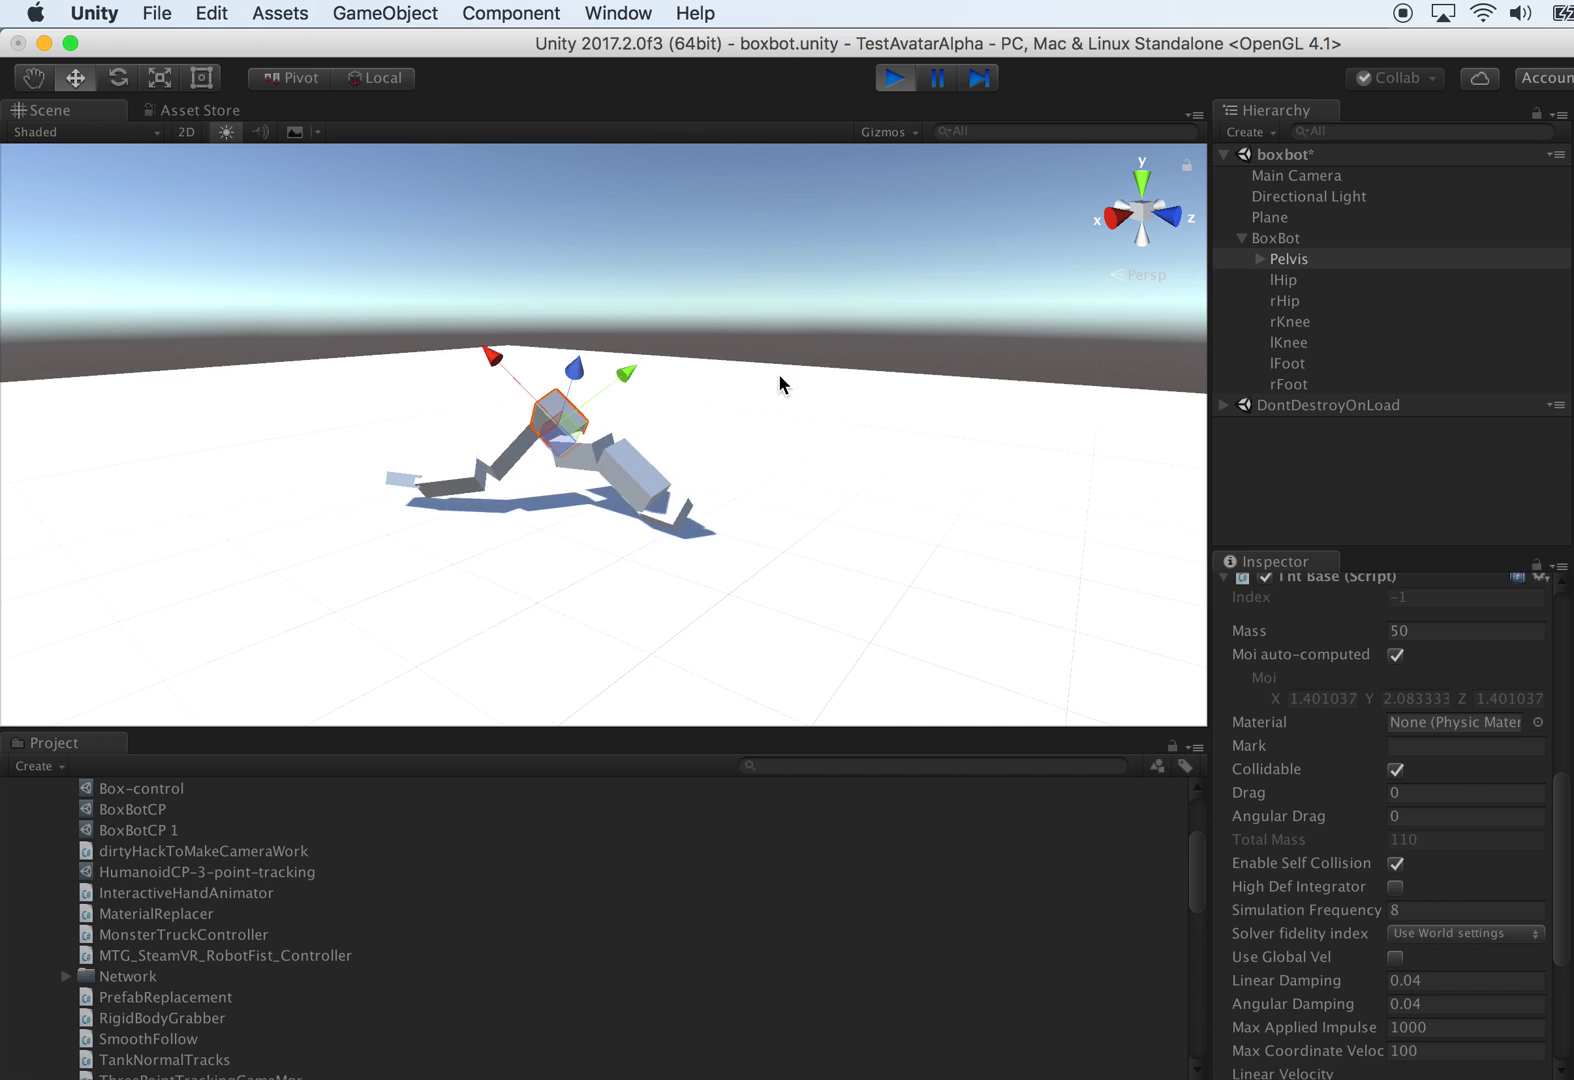
{"action": "left_click", "coordinate": [897, 80]}
{"action": "left_click_drag", "start_coordinate": [765, 400], "coordinate": [830, 395], "text": "alt"}
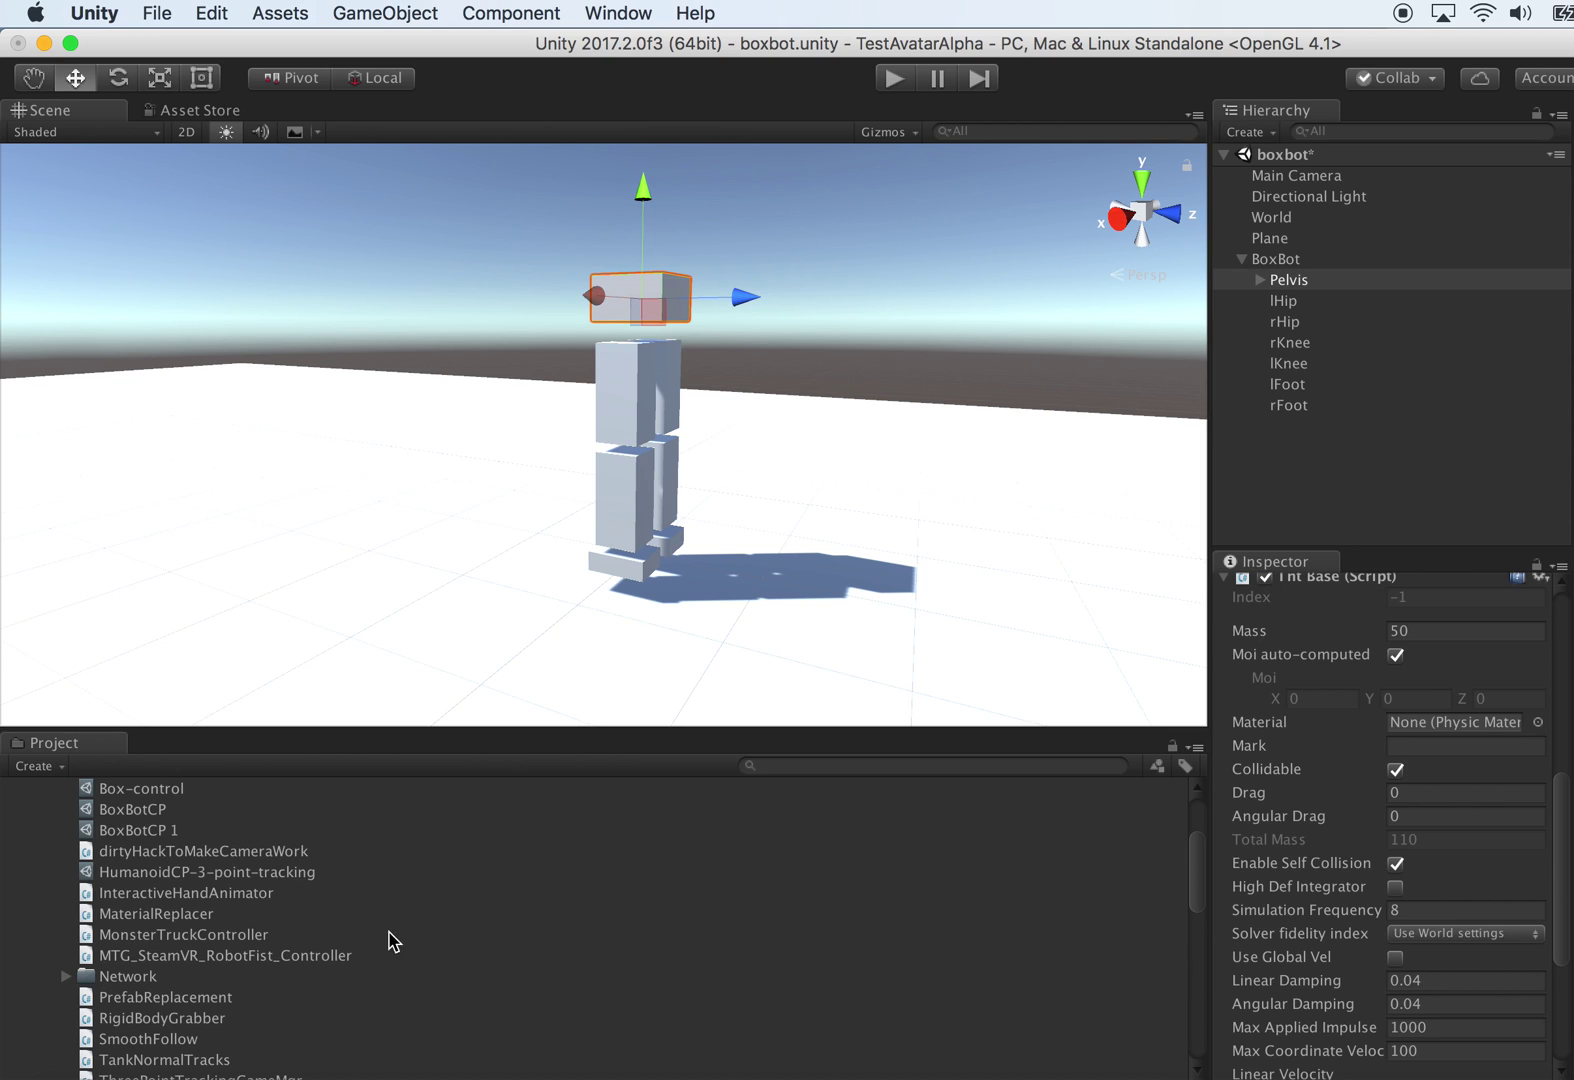
Step: Set swing toe rotation1 through swing toe rotation4 of the Box-control parameter asset to 0
{"action": "scroll", "coordinate": [275, 980], "scroll_direction": "up", "scroll_amount": 2}
{"action": "left_click", "coordinate": [150, 821]}
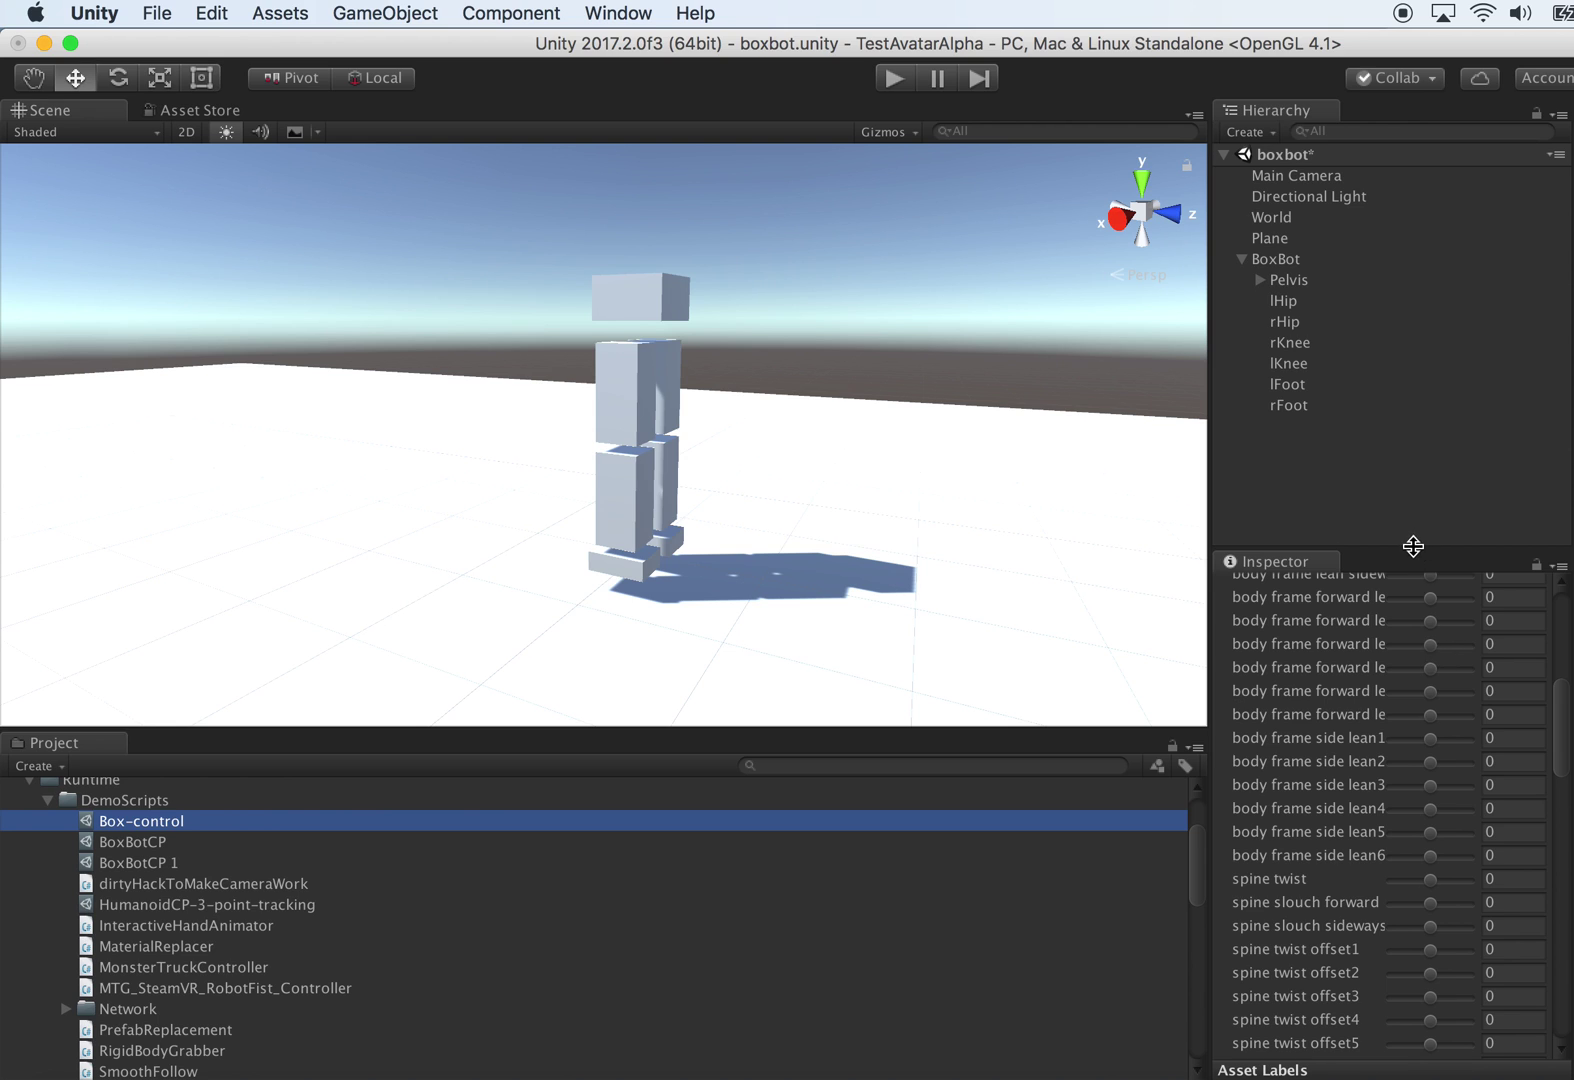
{"action": "left_click_drag", "start_coordinate": [1413, 546], "coordinate": [1422, 435]}
{"action": "left_click_drag", "start_coordinate": [1566, 628], "coordinate": [1568, 785]}
{"action": "scroll", "coordinate": [1381, 765], "scroll_direction": "up", "scroll_amount": 1}
{"action": "scroll", "coordinate": [1340, 878], "scroll_direction": "down", "scroll_amount": 2}
{"action": "scroll", "coordinate": [1340, 868], "scroll_direction": "down", "scroll_amount": 1}
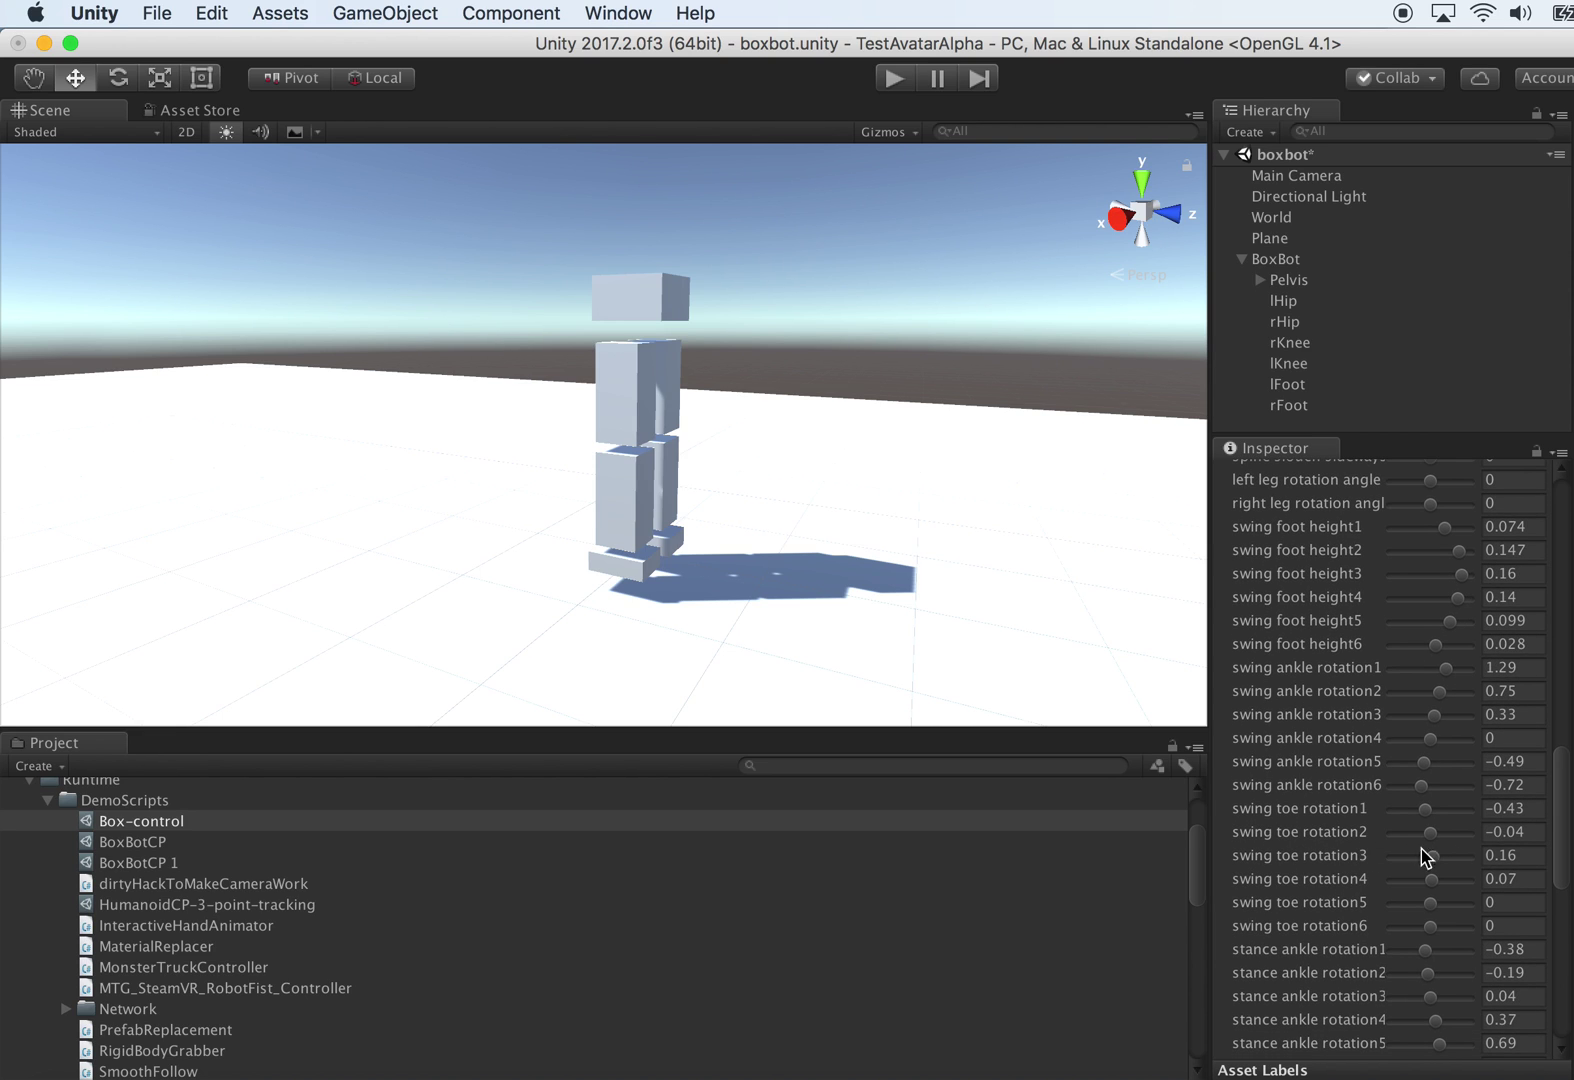
{"action": "scroll", "coordinate": [1437, 848], "scroll_direction": "down", "scroll_amount": 3}
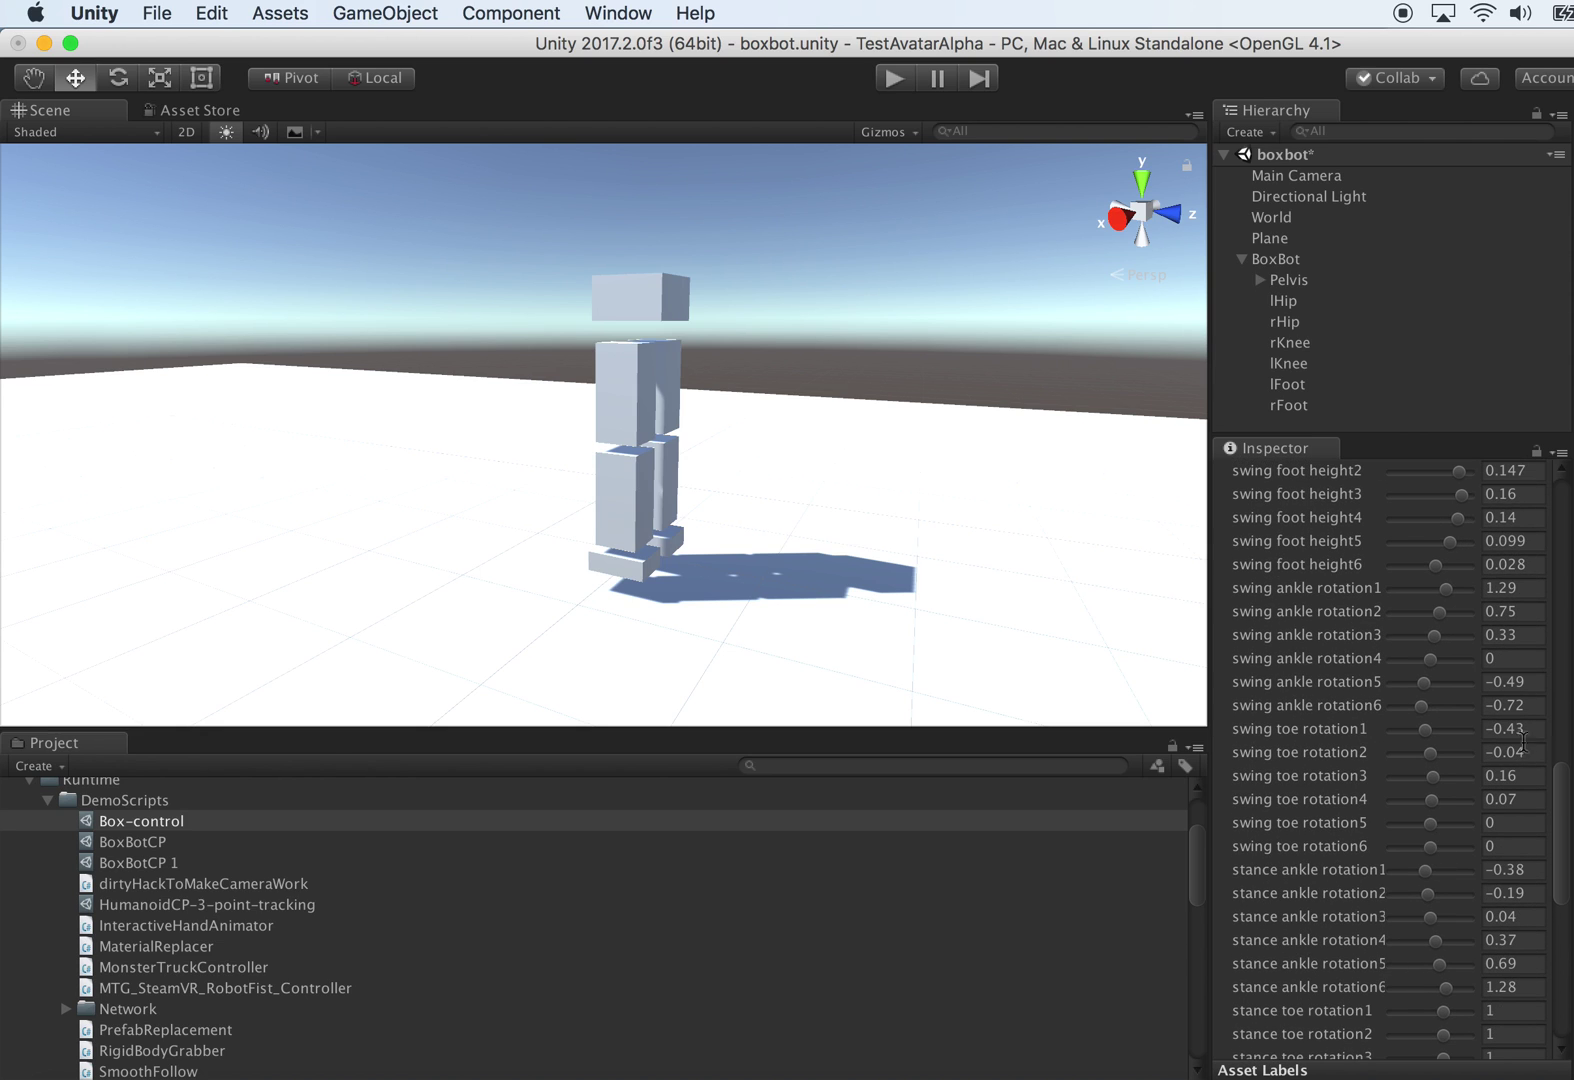
{"action": "left_click", "coordinate": [1531, 727]}
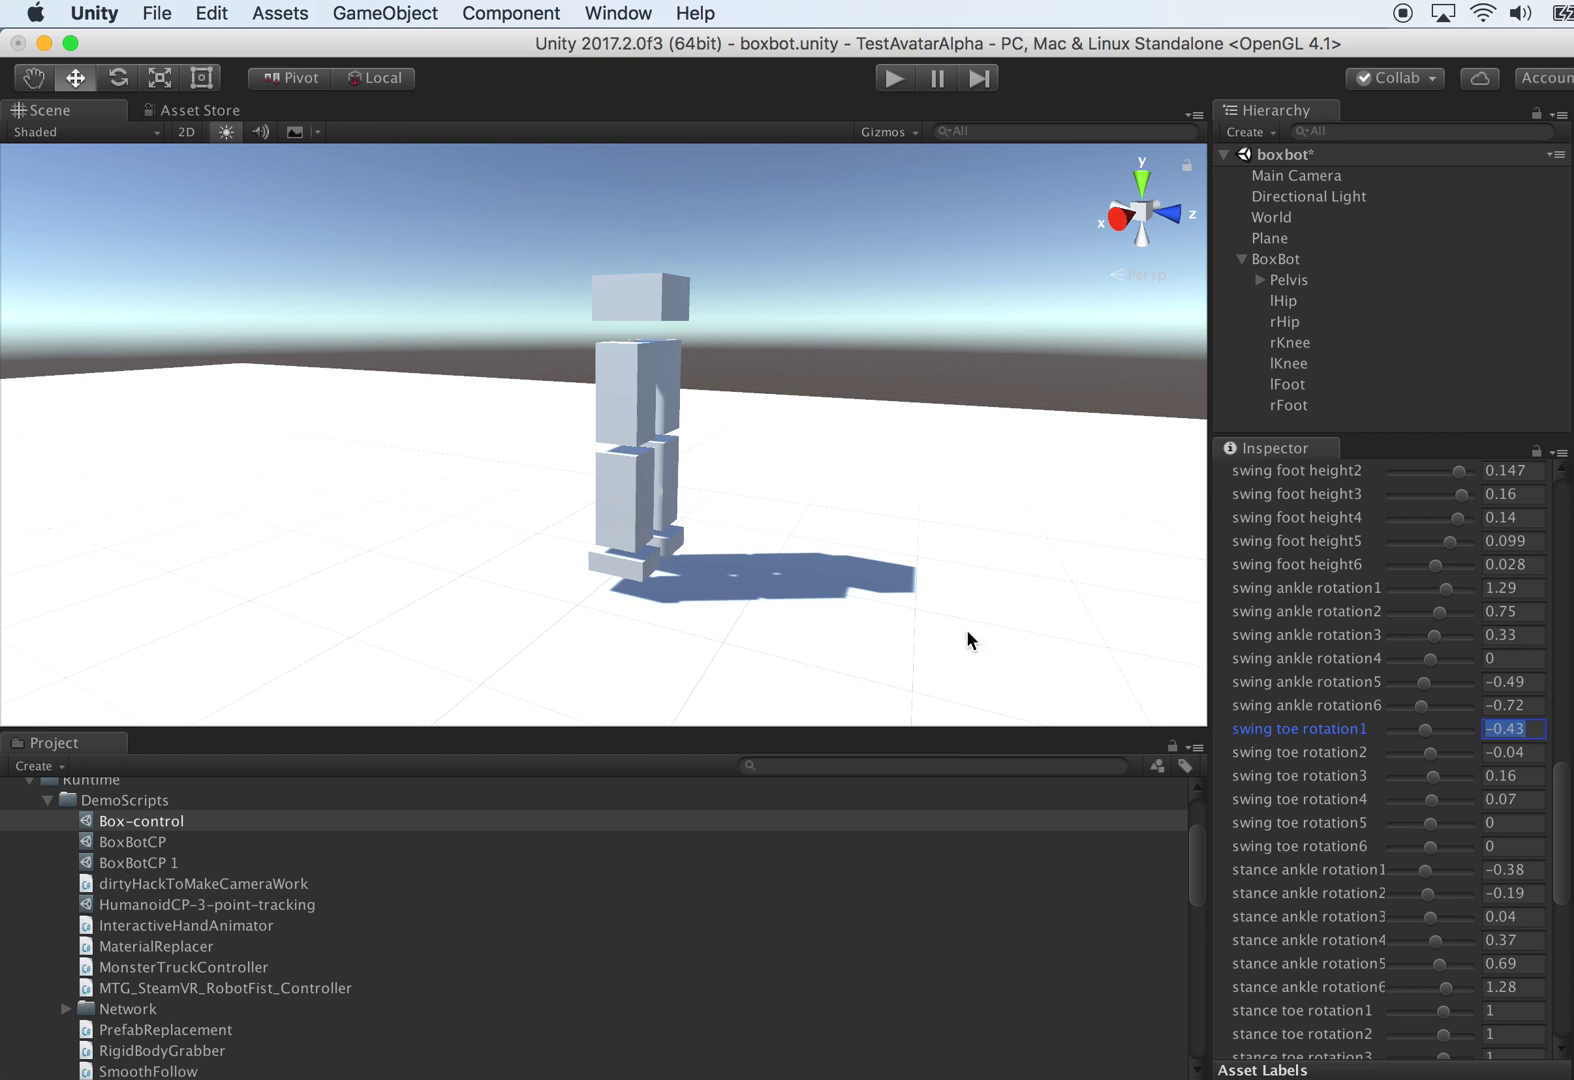
{"action": "type", "text": "0"}
{"action": "left_click", "coordinate": [1526, 753]}
{"action": "type", "text": "0"}
{"action": "left_click", "coordinate": [1528, 775]}
{"action": "type", "text": "0"}
{"action": "left_click", "coordinate": [1526, 797]}
{"action": "type", "text": "0"}
{"action": "left_click", "coordinate": [1514, 822]}
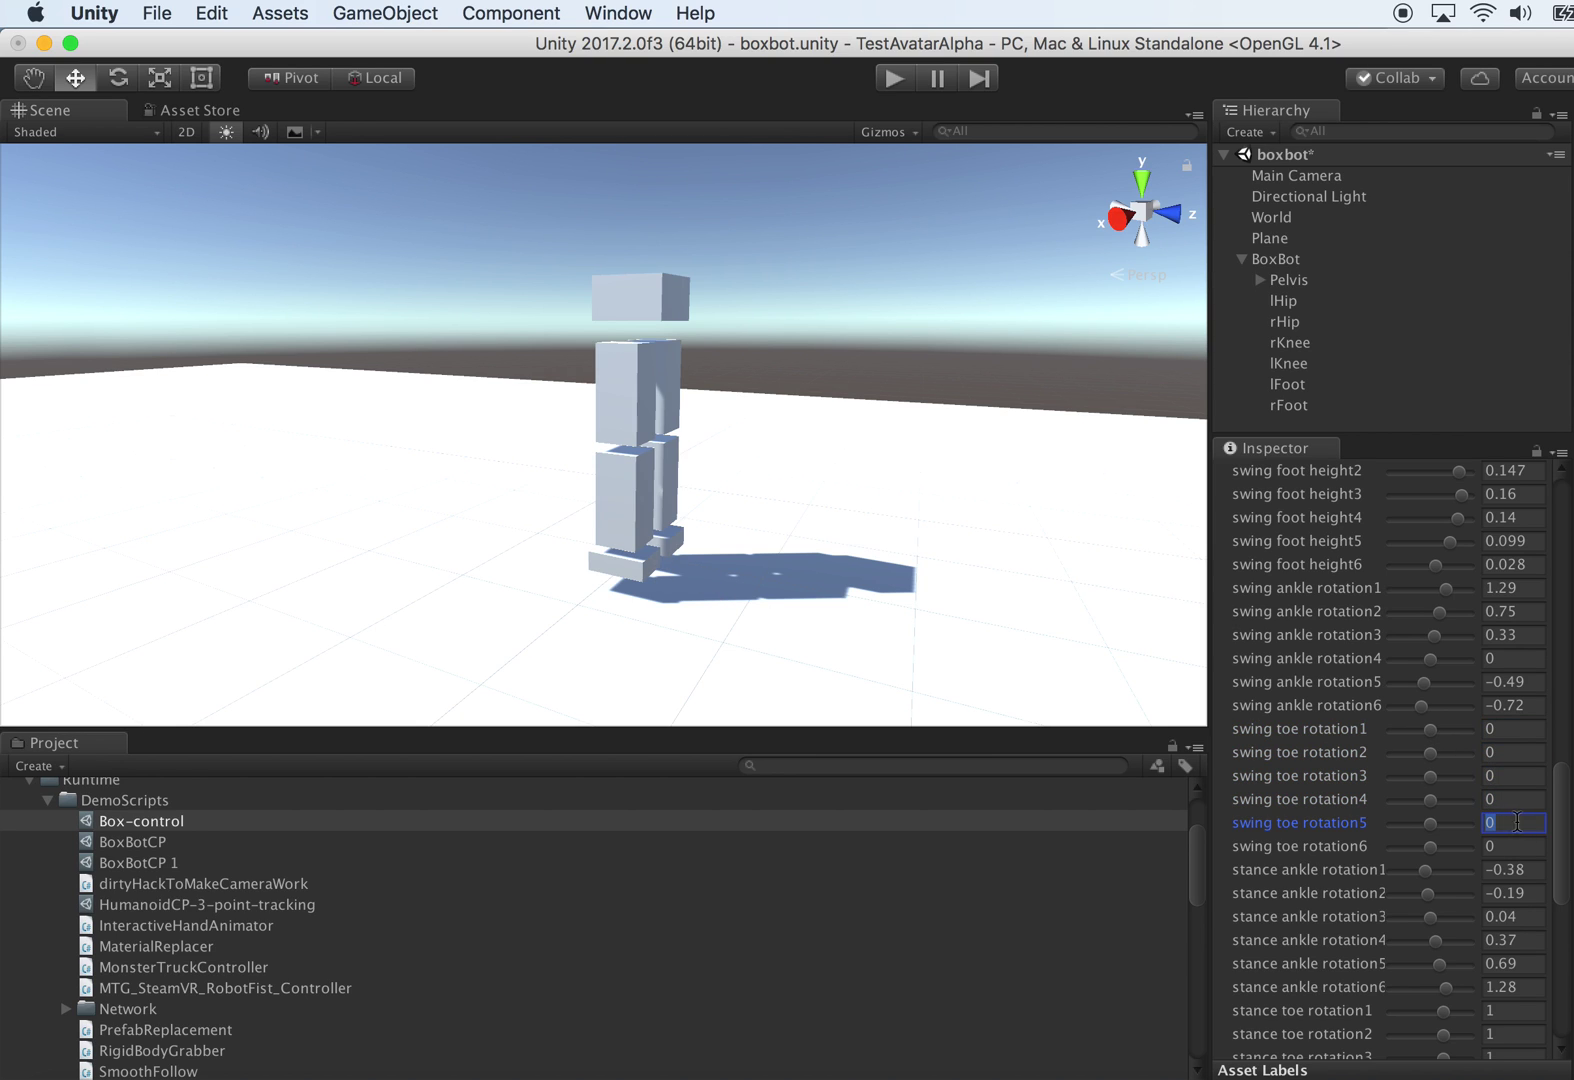
Step: Set stance toe rotation1 through stance toe rotation6 of the Box-control asset to 0
{"action": "scroll", "coordinate": [1400, 783], "scroll_direction": "down", "scroll_amount": 5}
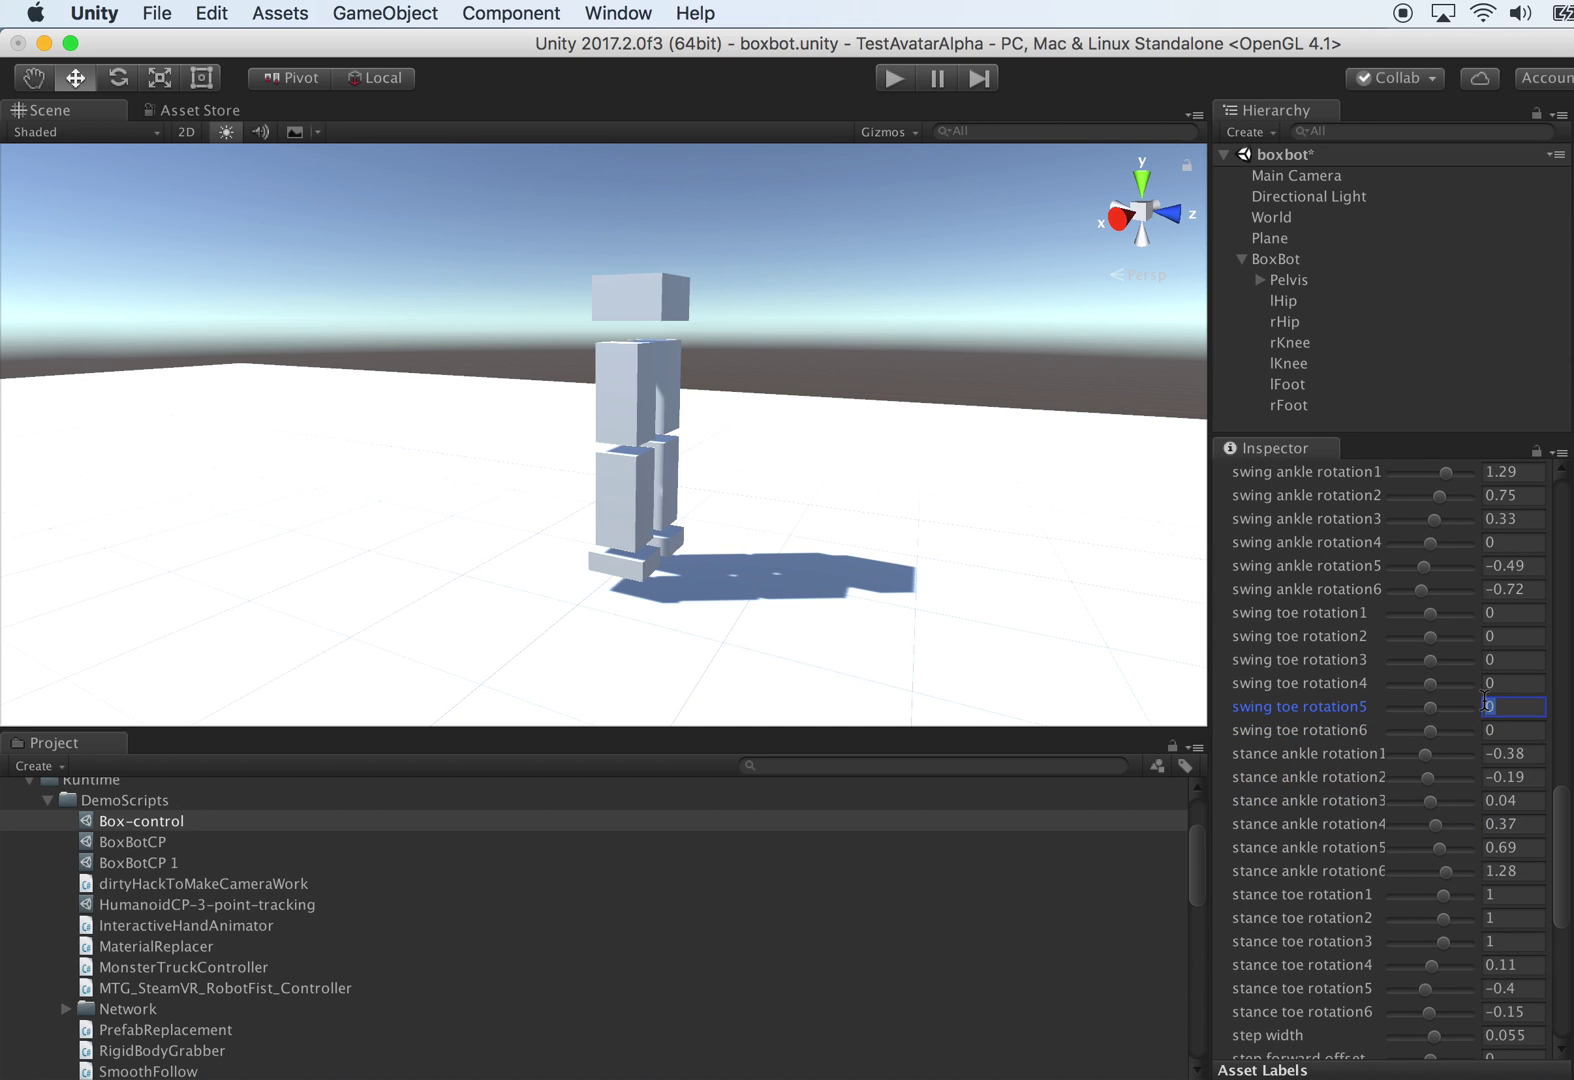
{"action": "scroll", "coordinate": [1491, 900], "scroll_direction": "down", "scroll_amount": 1}
{"action": "left_click", "coordinate": [1508, 875]}
{"action": "type", "text": "0"}
{"action": "left_click", "coordinate": [1512, 899]}
{"action": "type", "text": "0"}
{"action": "left_click", "coordinate": [1515, 922]}
{"action": "type", "text": "0"}
{"action": "left_click", "coordinate": [1514, 945]}
{"action": "type", "text": "0"}
{"action": "left_click", "coordinate": [1522, 969]}
{"action": "type", "text": "0"}
{"action": "left_click", "coordinate": [1533, 993]}
{"action": "type", "text": "0"}
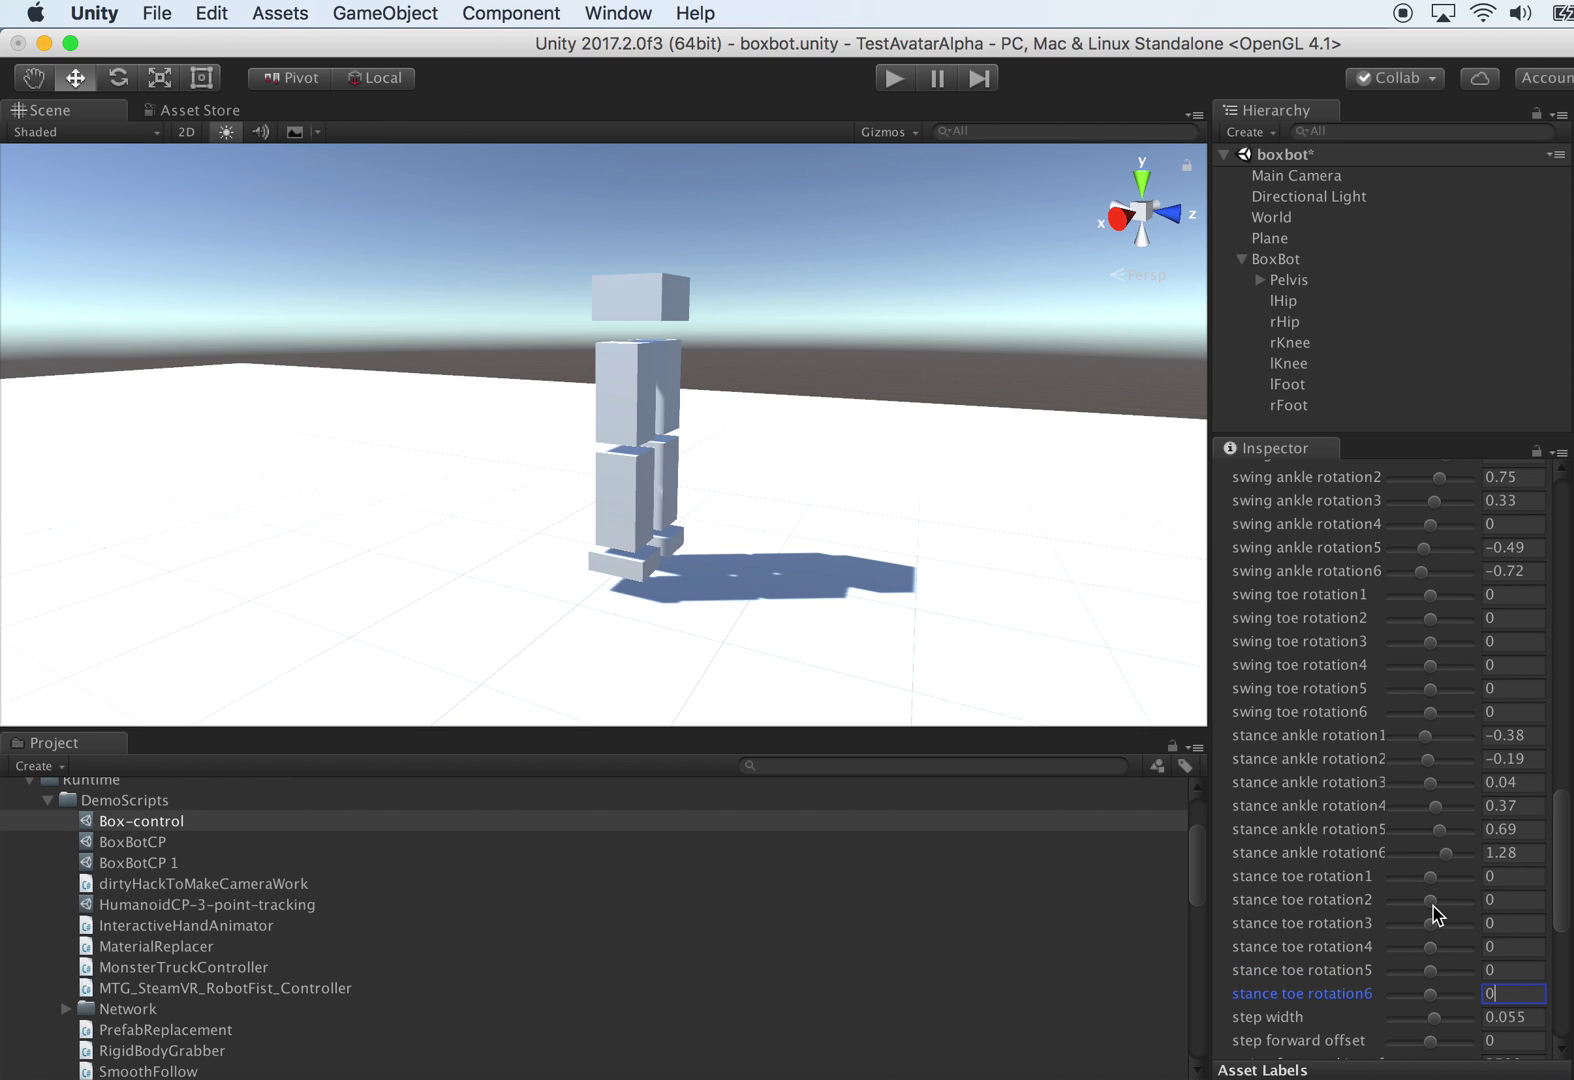
{"action": "left_click", "coordinate": [1503, 877]}
{"action": "left_click", "coordinate": [1510, 899]}
Step: Test the zeroed toe rotations with a simulation run and stop it
{"action": "left_click", "coordinate": [896, 80]}
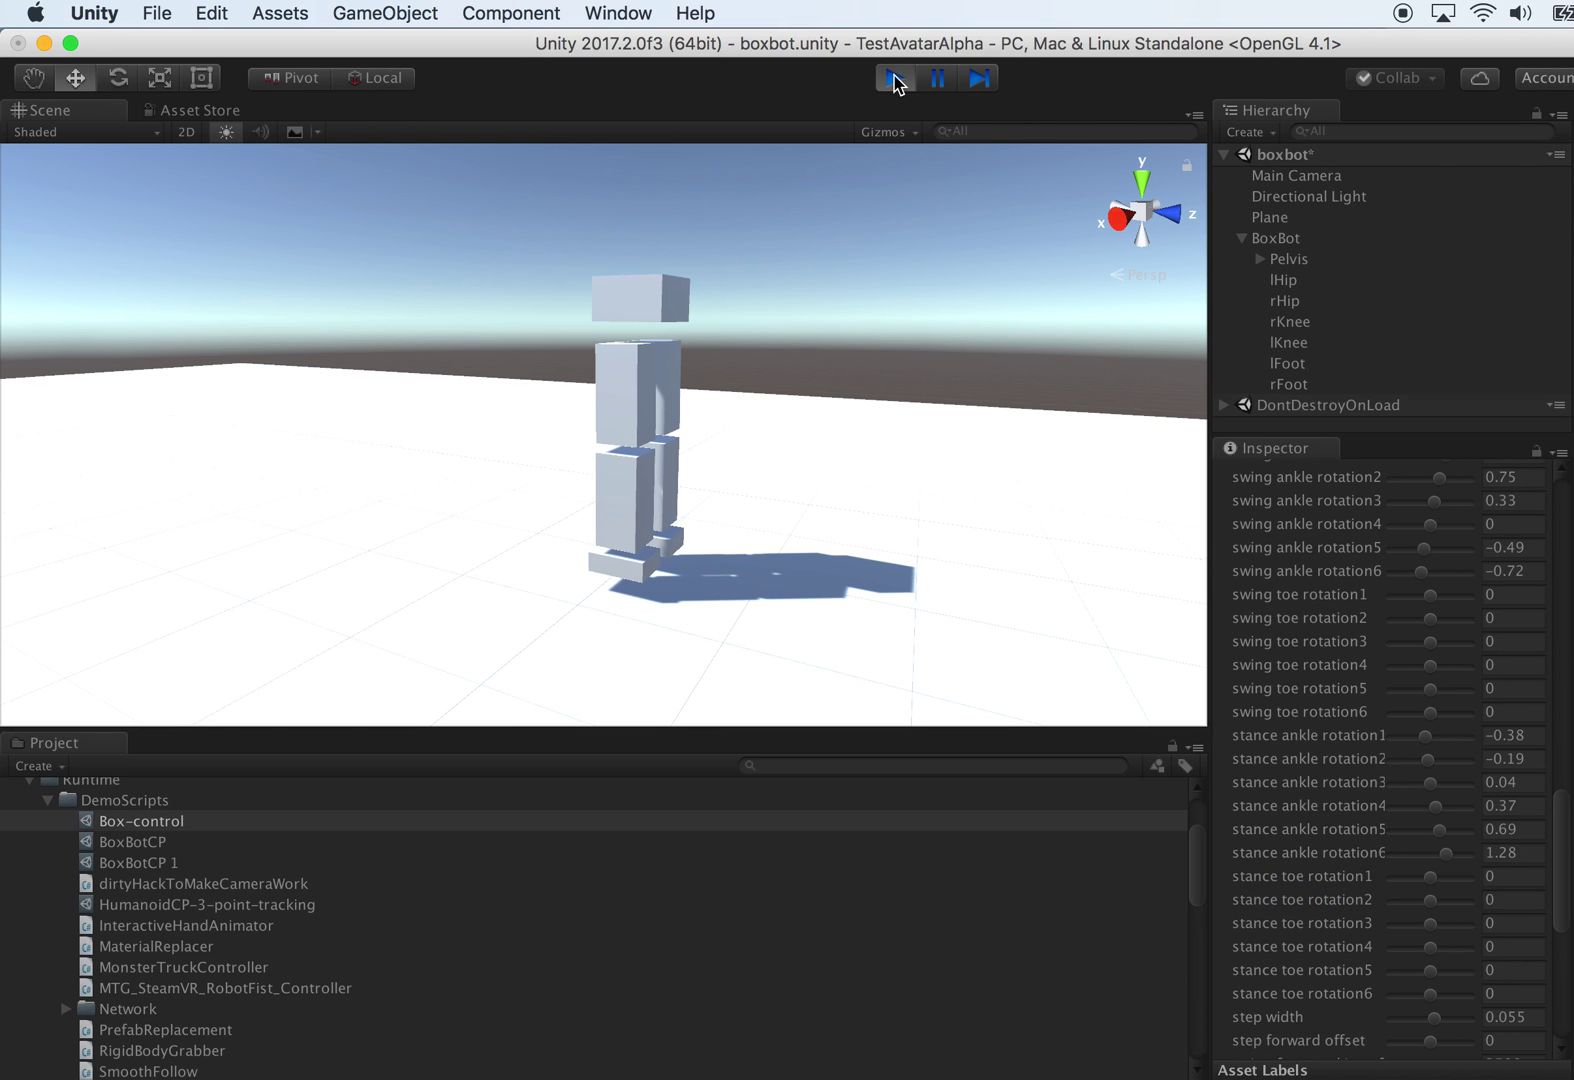
{"action": "left_click_drag", "start_coordinate": [843, 242], "coordinate": [901, 413], "text": "alt"}
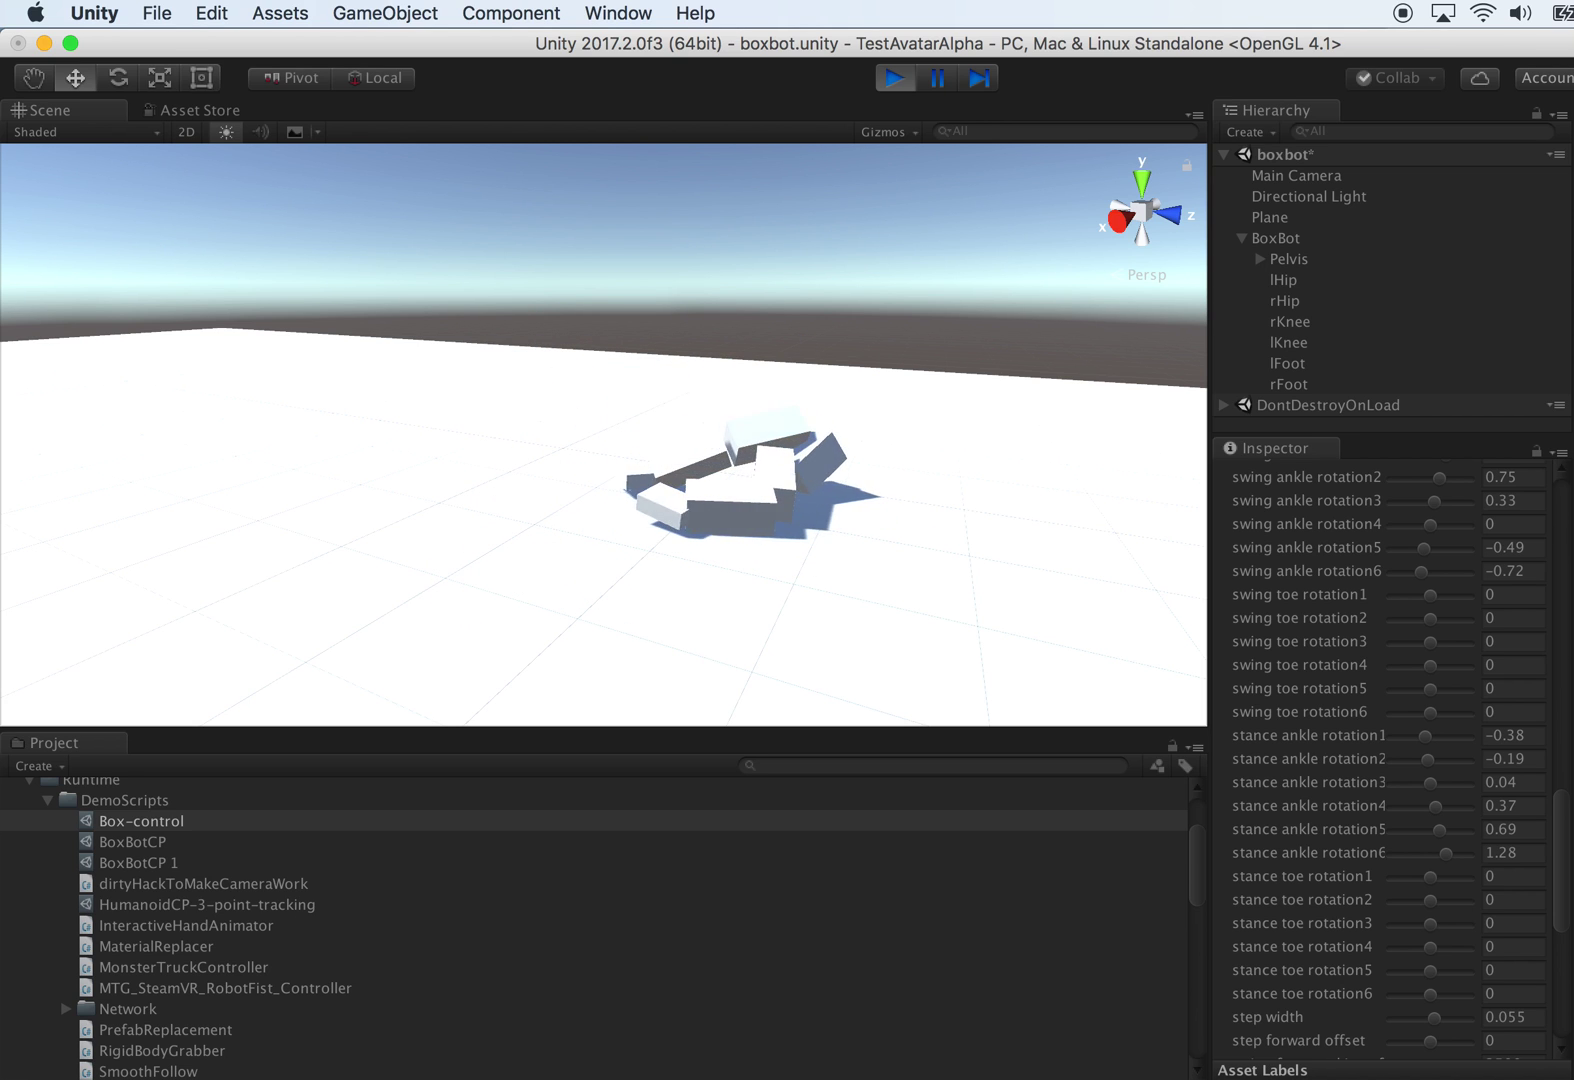
{"action": "left_click", "coordinate": [894, 78]}
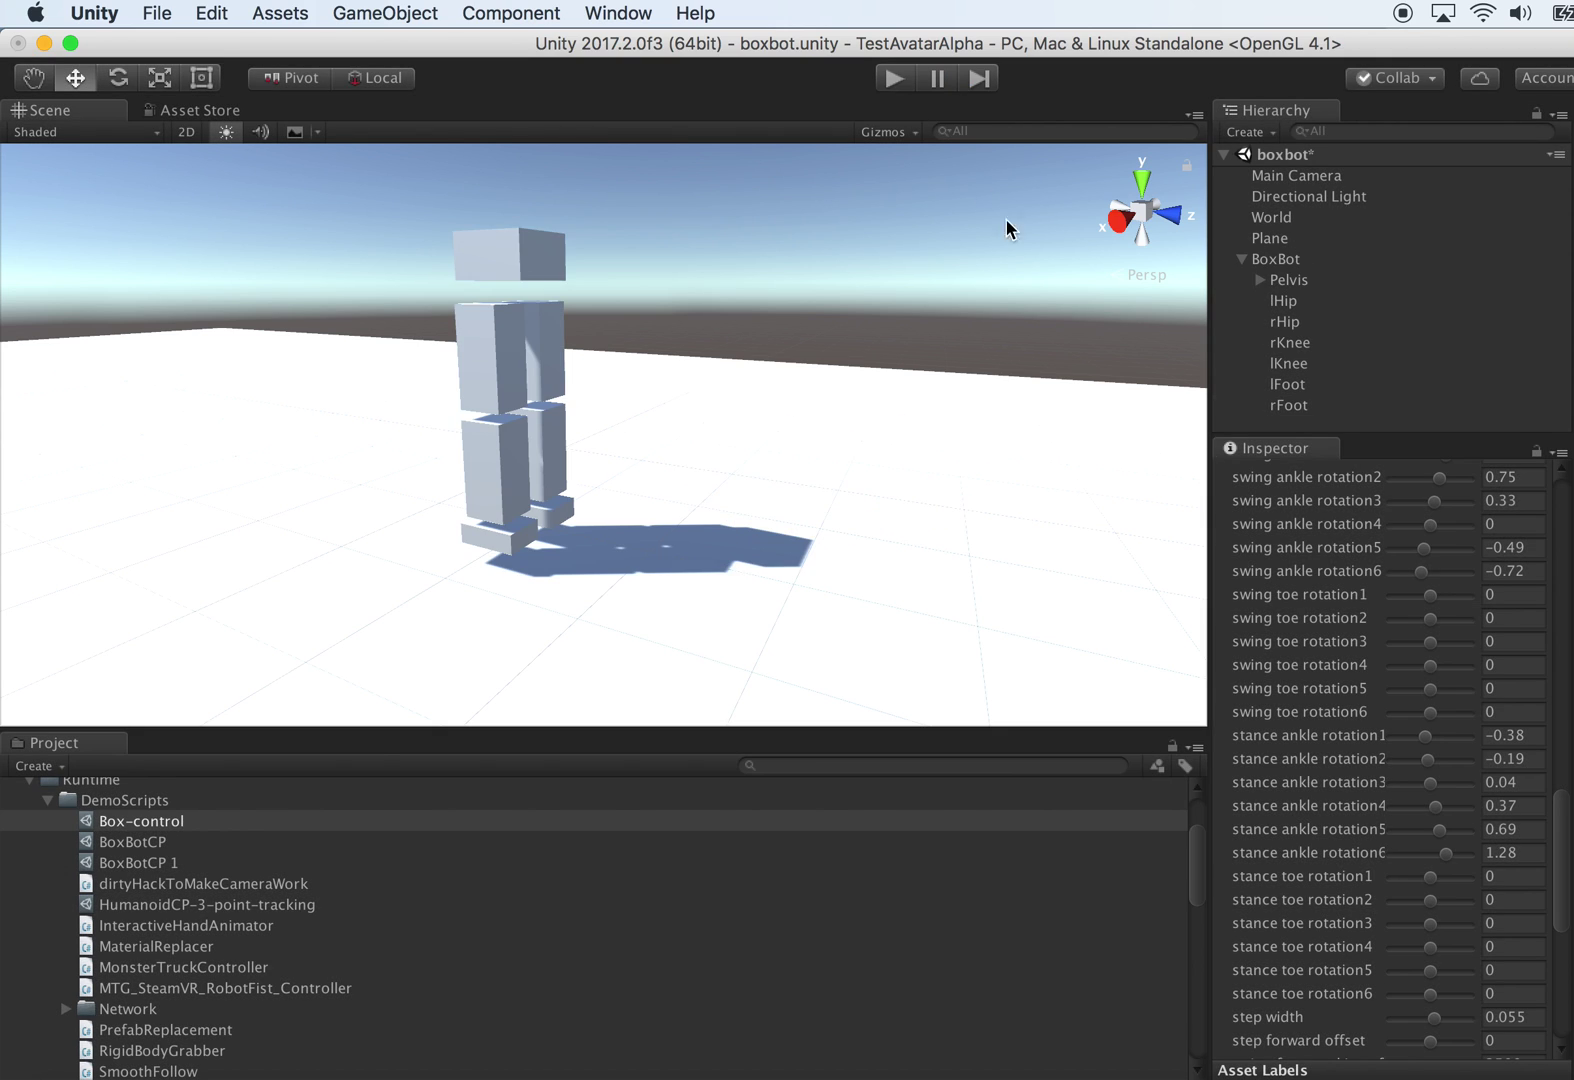
Step: Assign the Rubber physic material to the Tnt Universal Link components of both lFoot and rFoot
{"action": "left_click_drag", "start_coordinate": [1374, 437], "coordinate": [1380, 478]}
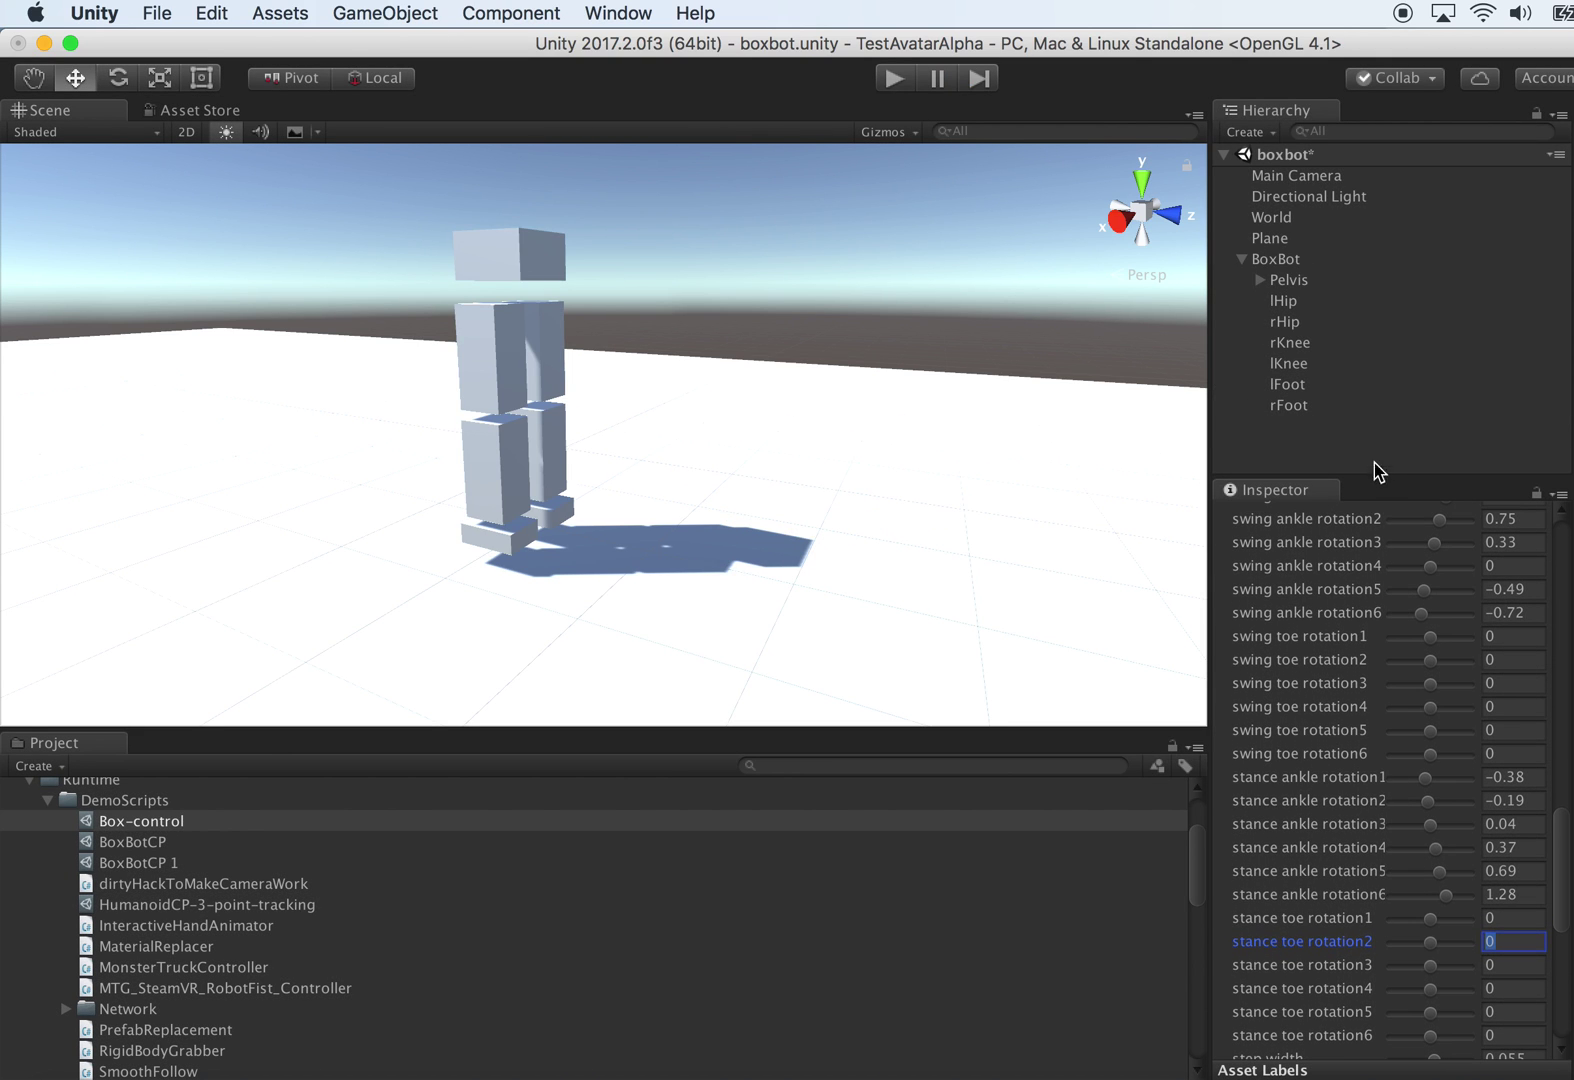
{"action": "right_click_drag", "start_coordinate": [988, 396], "coordinate": [900, 378]}
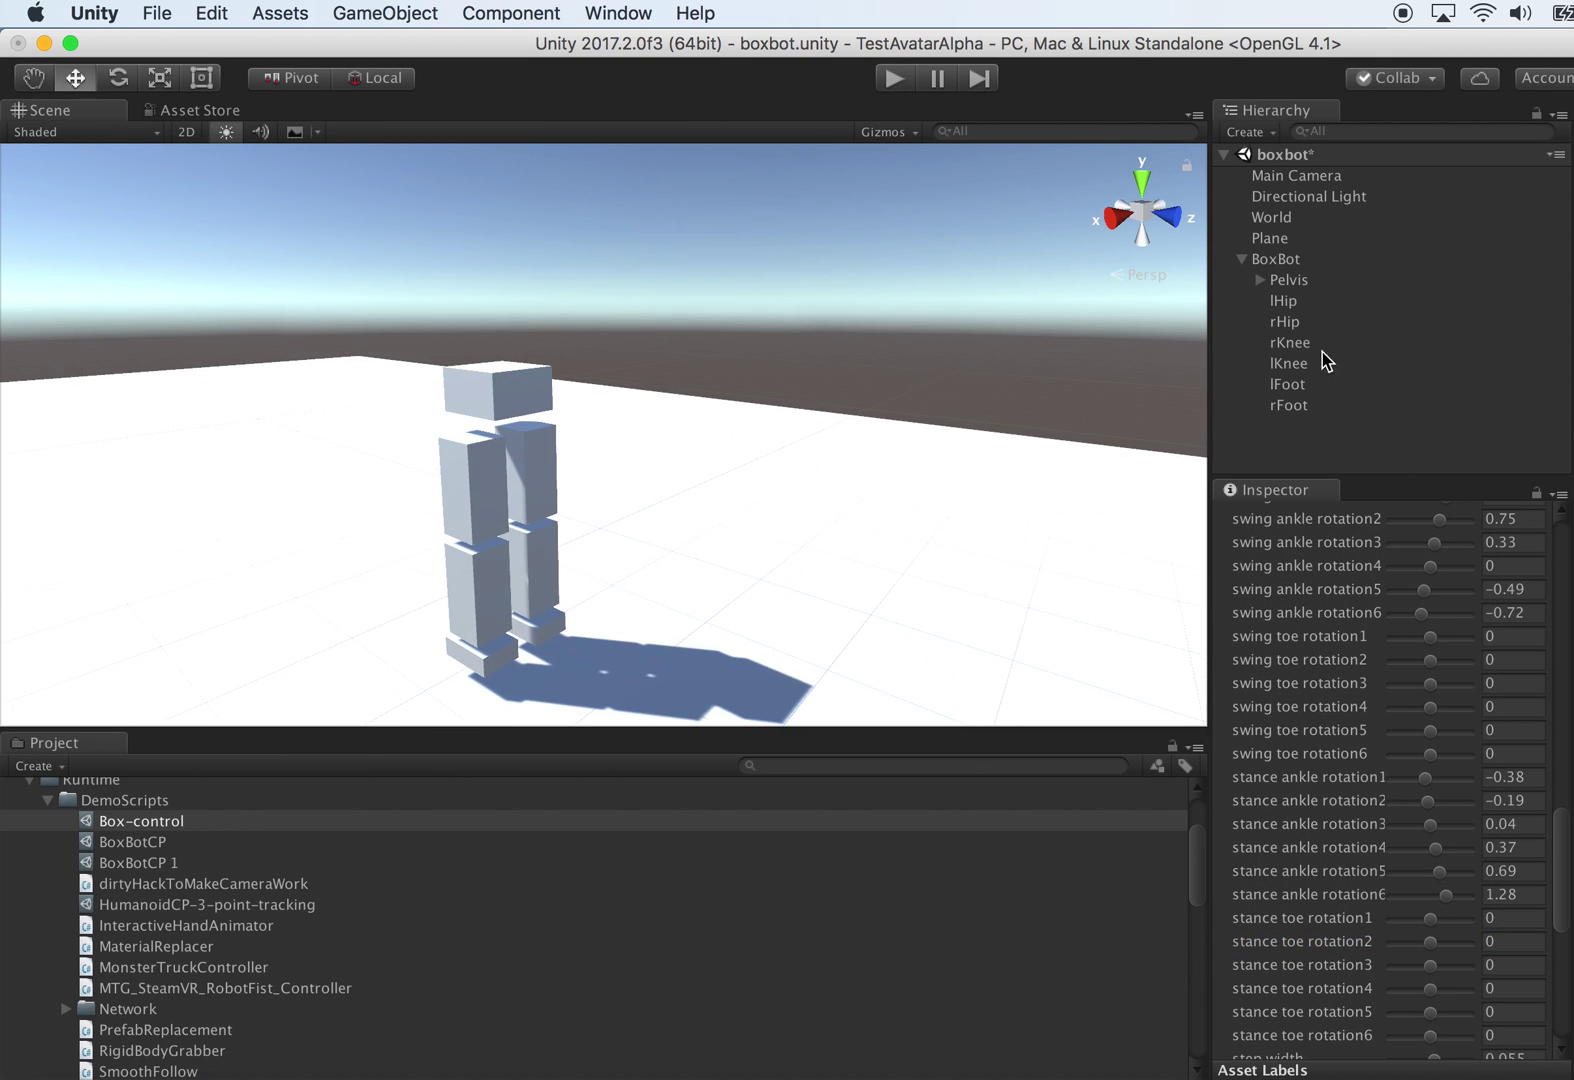
{"action": "left_click", "coordinate": [1288, 385]}
{"action": "left_click", "coordinate": [1289, 405], "text": "shift"}
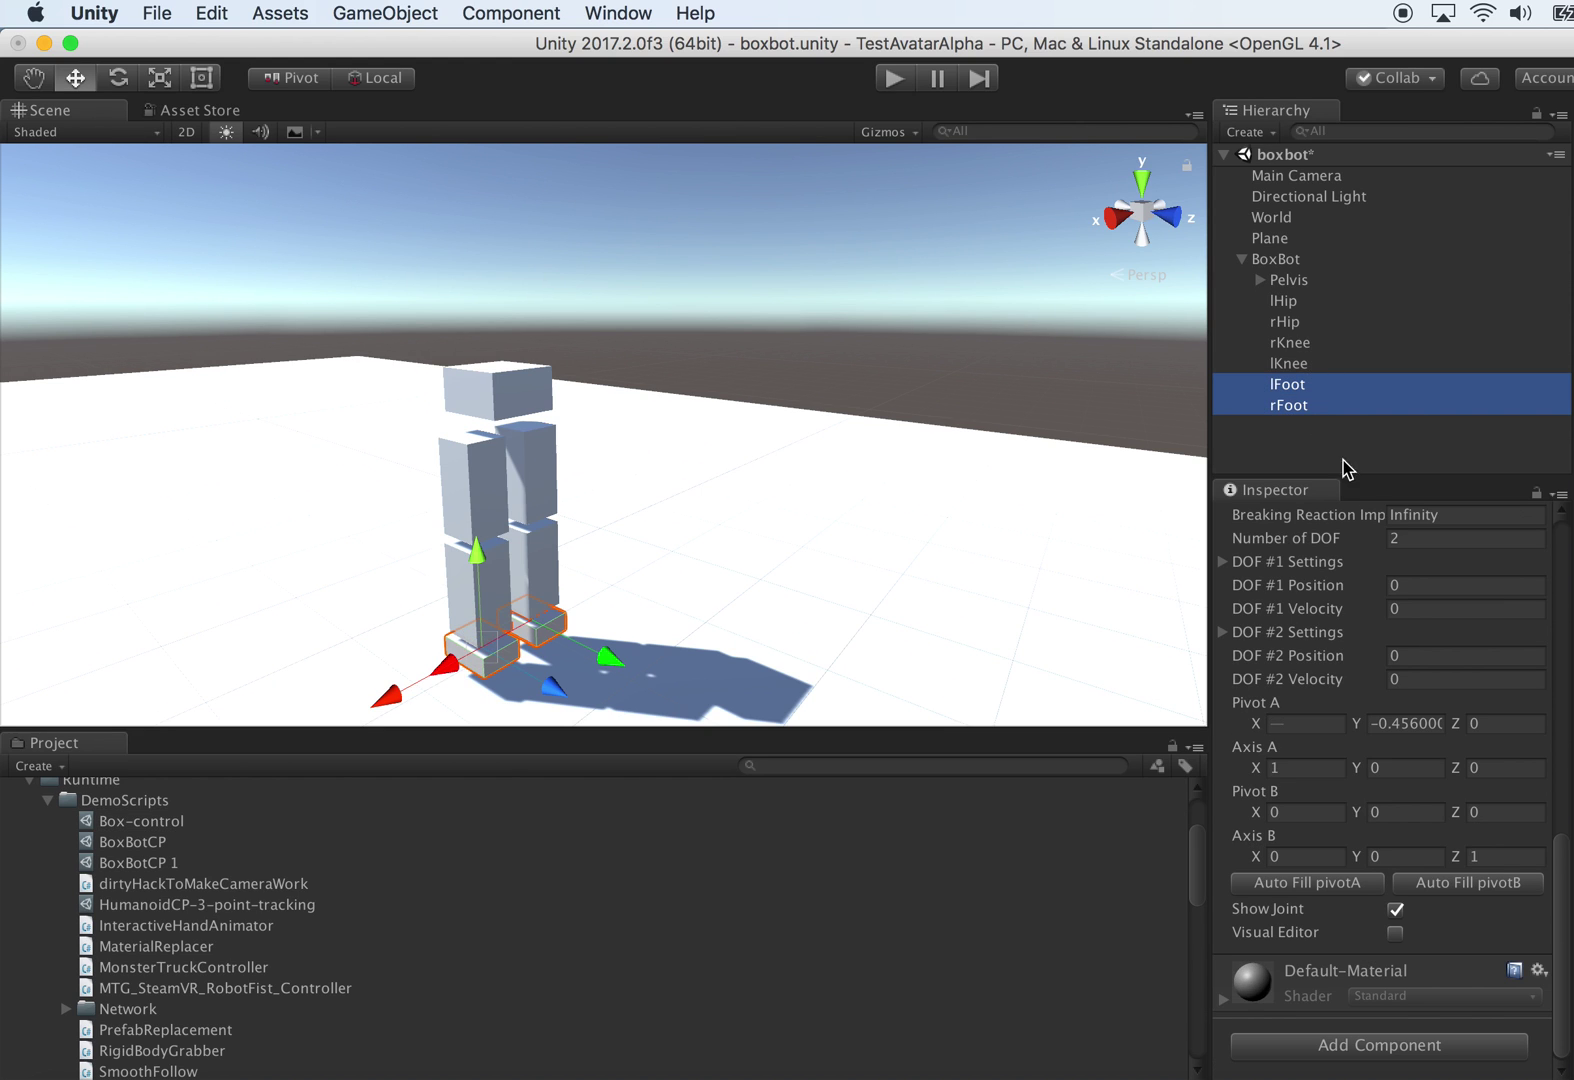
{"action": "right_click_drag", "start_coordinate": [931, 530], "coordinate": [883, 517]}
{"action": "scroll", "coordinate": [1490, 905], "scroll_direction": "up", "scroll_amount": 8}
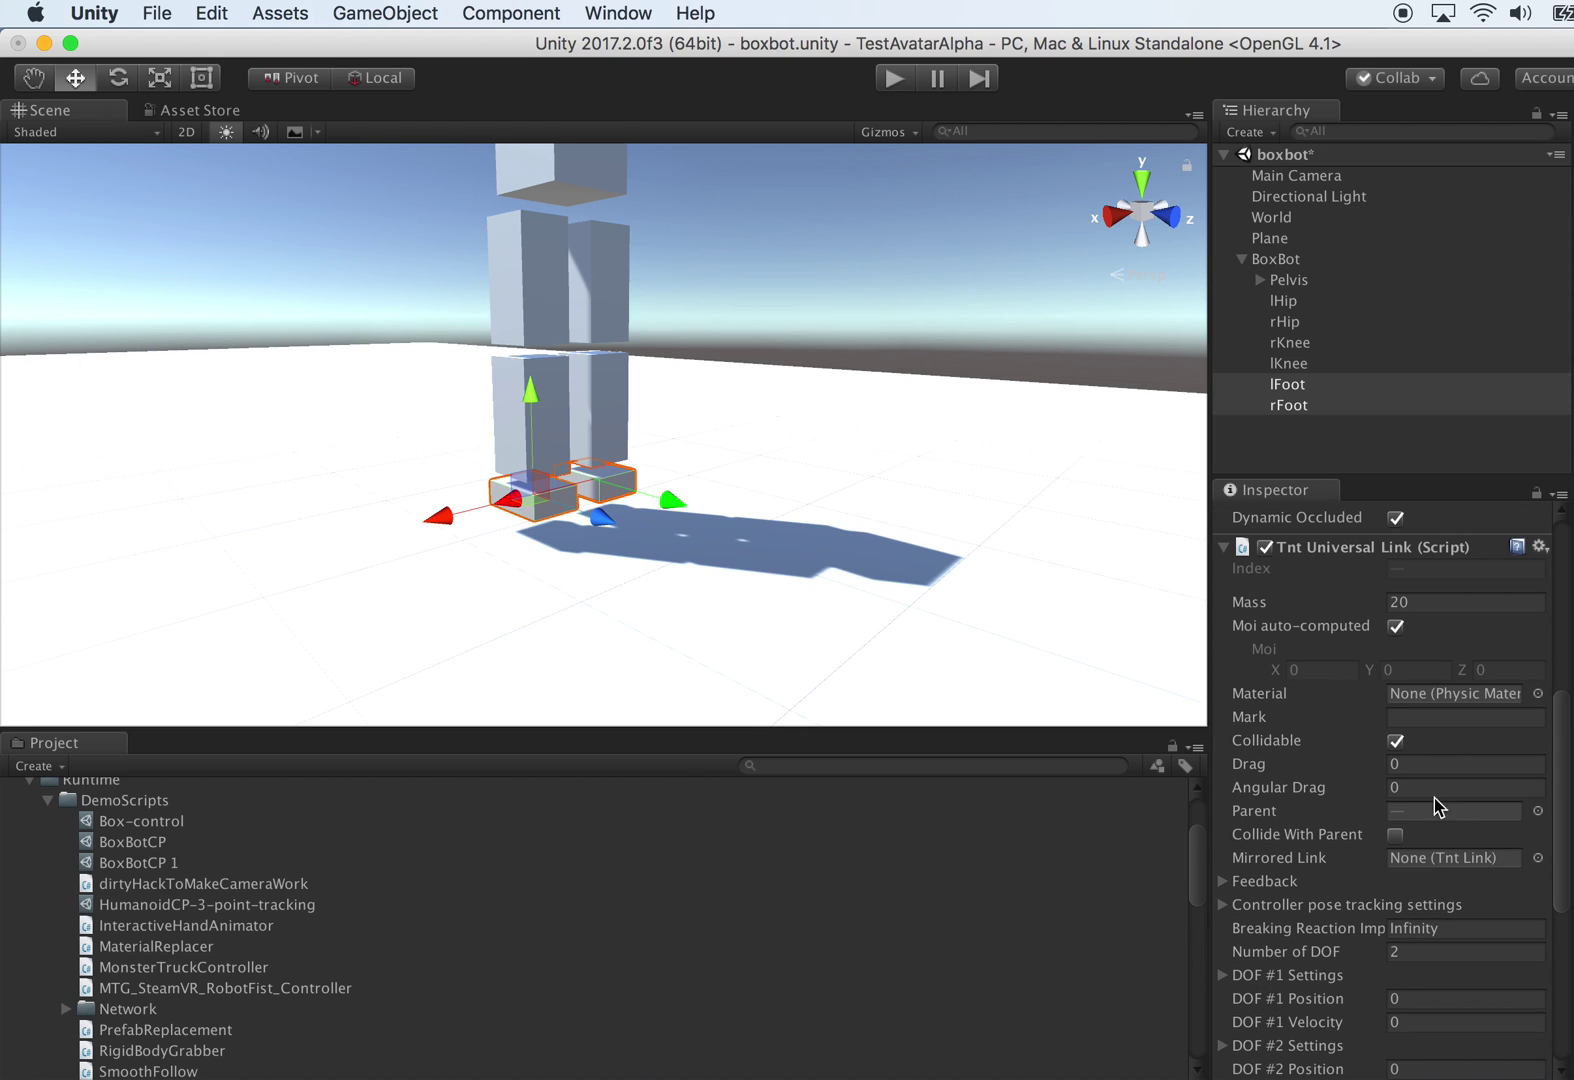
{"action": "scroll", "coordinate": [1390, 600], "scroll_direction": "up", "scroll_amount": 1}
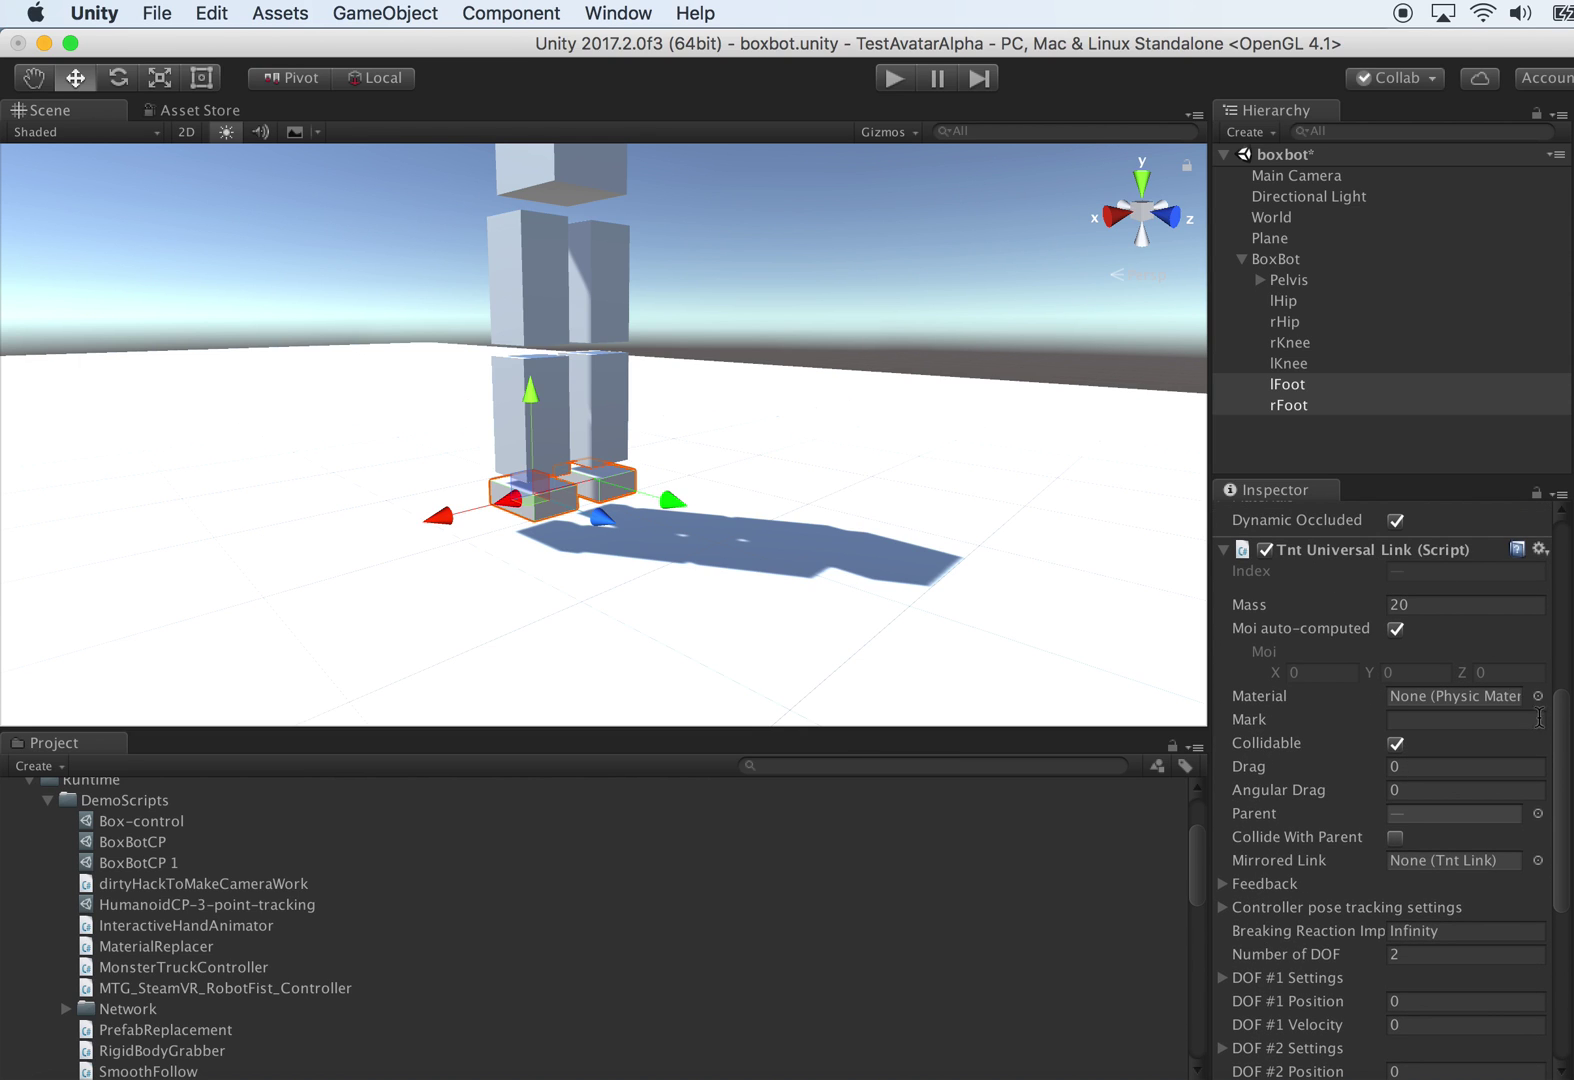
{"action": "left_click", "coordinate": [1538, 697]}
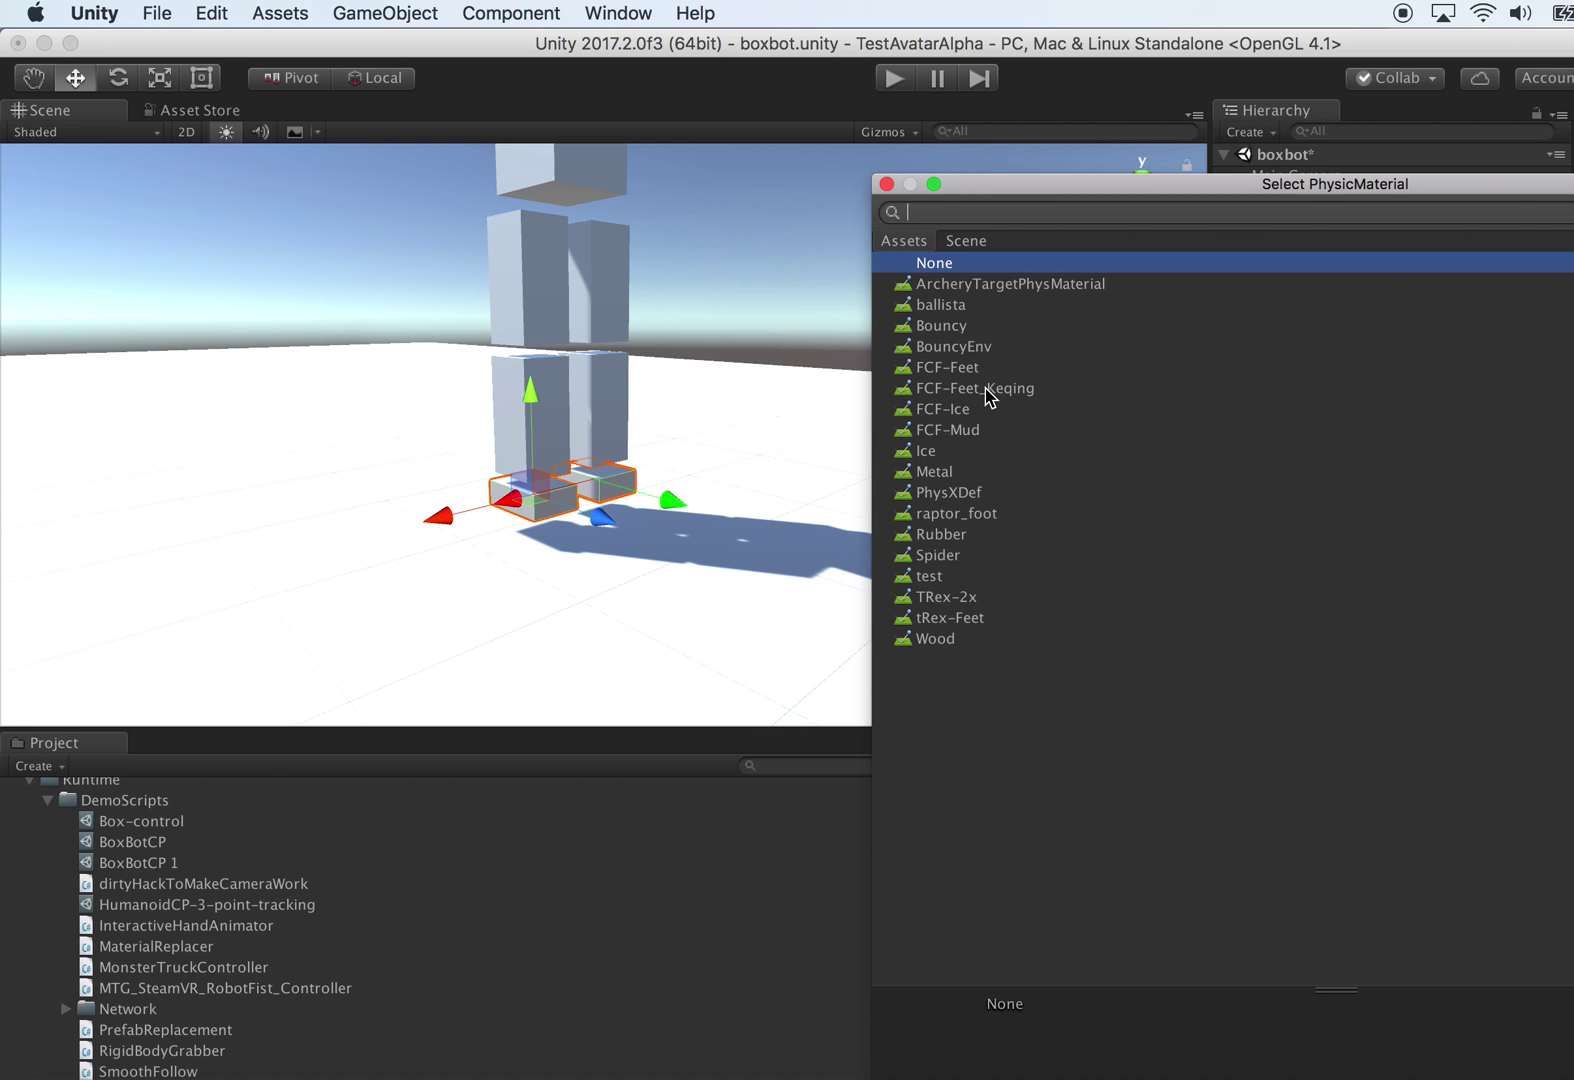
{"action": "double_click", "coordinate": [952, 536]}
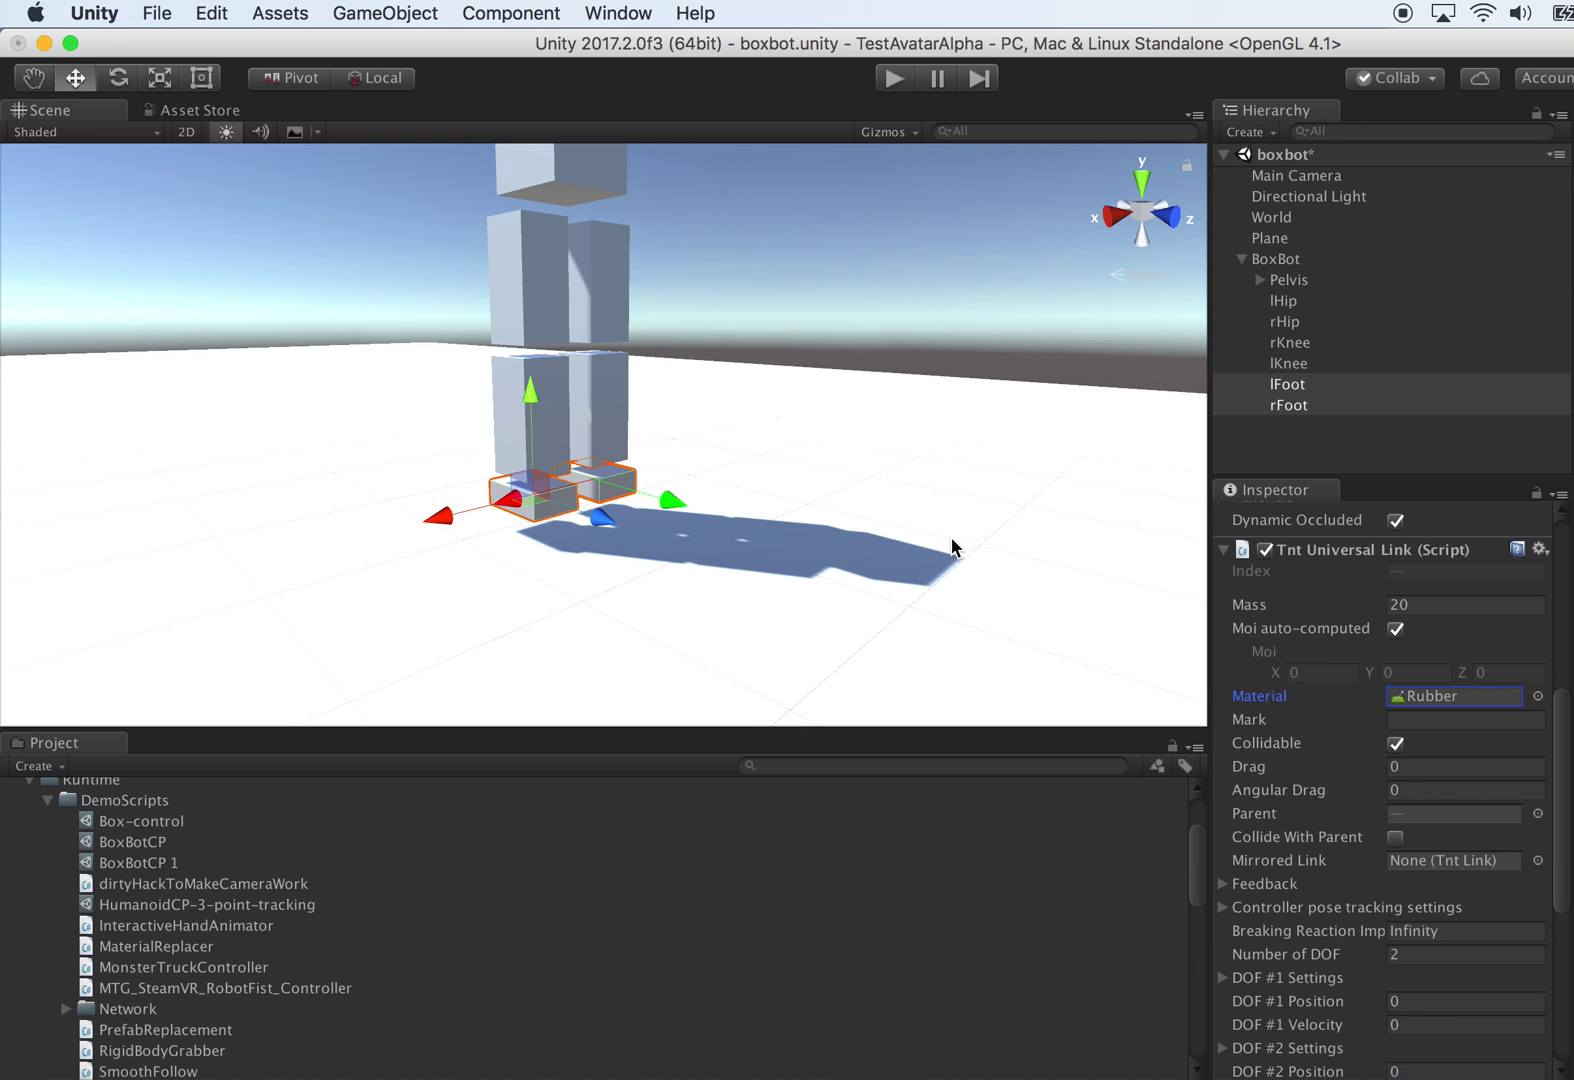
Step: Assign the Rubber physic material to the Plane's Tnt Rigid Body component
{"action": "left_click", "coordinate": [889, 500]}
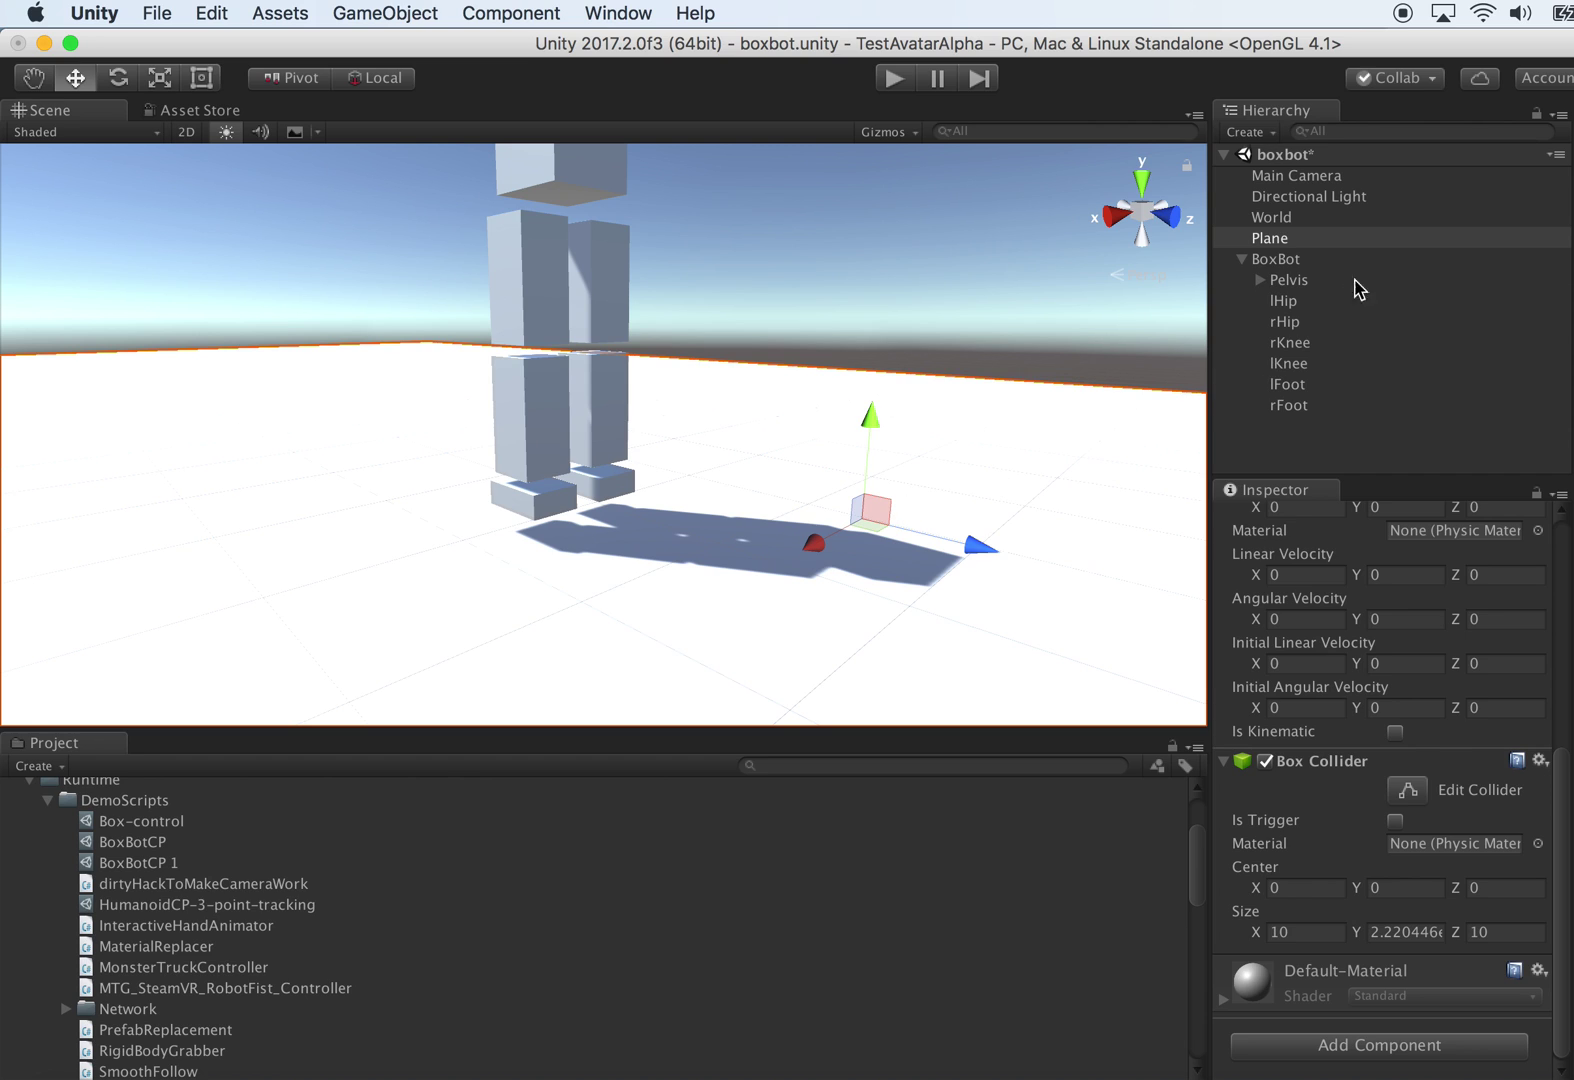
{"action": "scroll", "coordinate": [1500, 838], "scroll_direction": "up", "scroll_amount": 5}
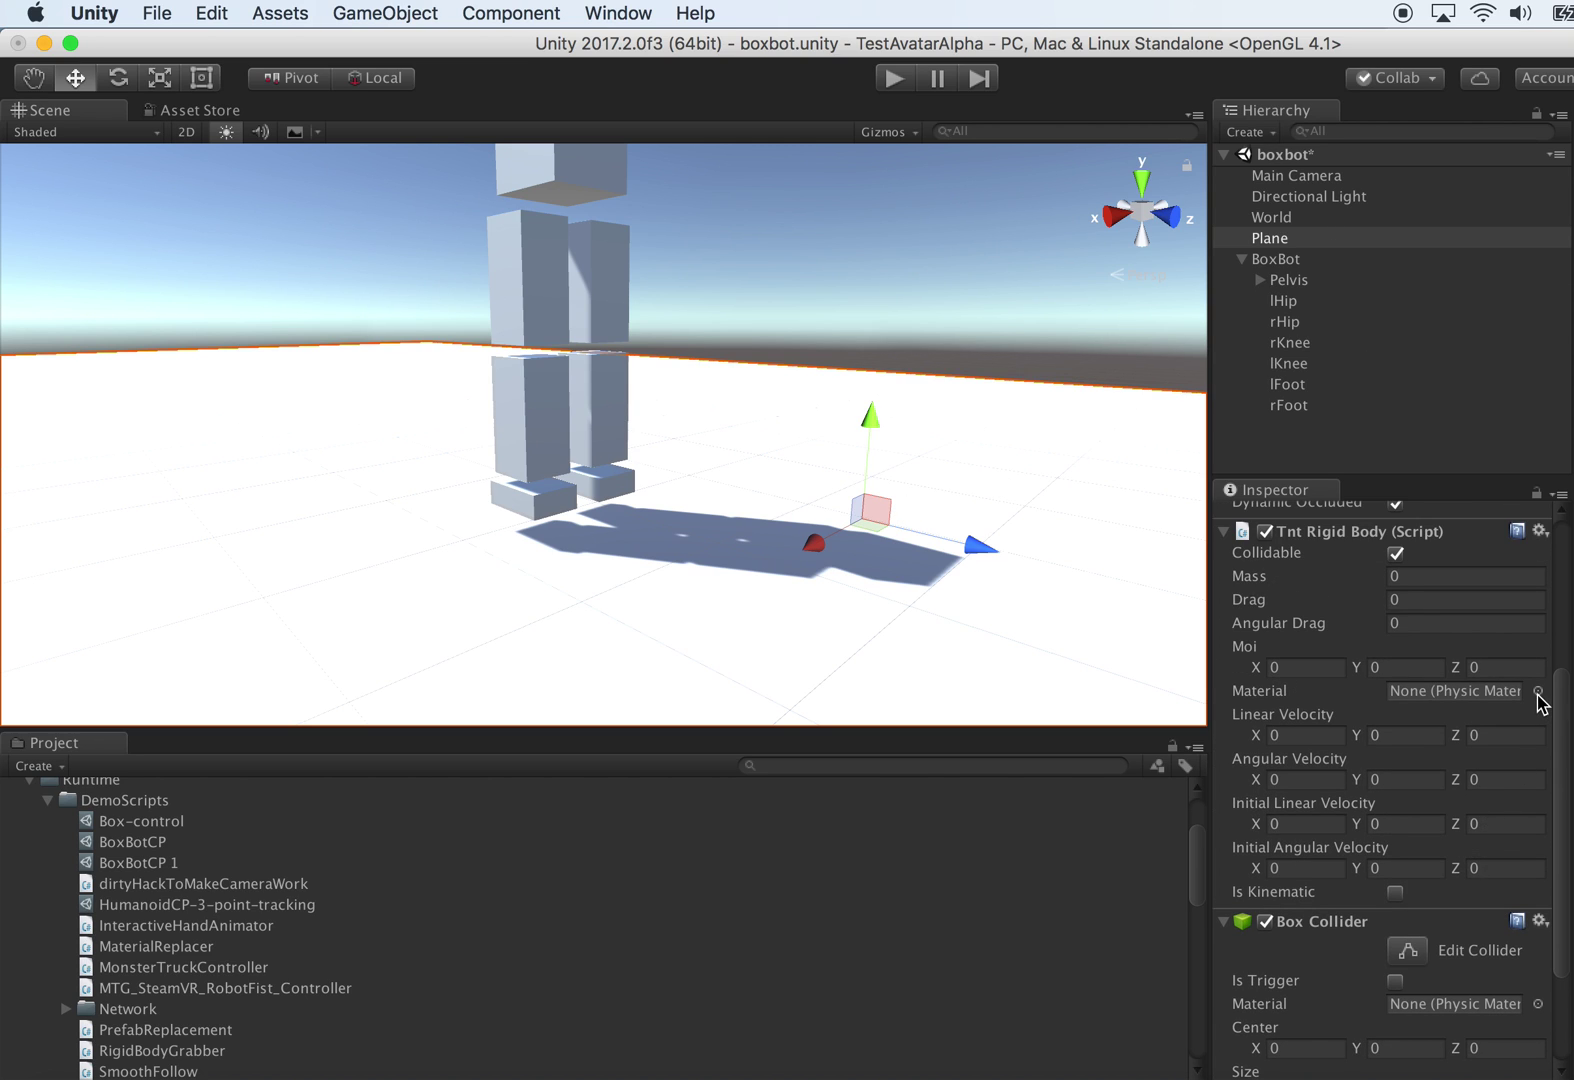
{"action": "left_click", "coordinate": [1538, 691]}
{"action": "double_click", "coordinate": [965, 534]}
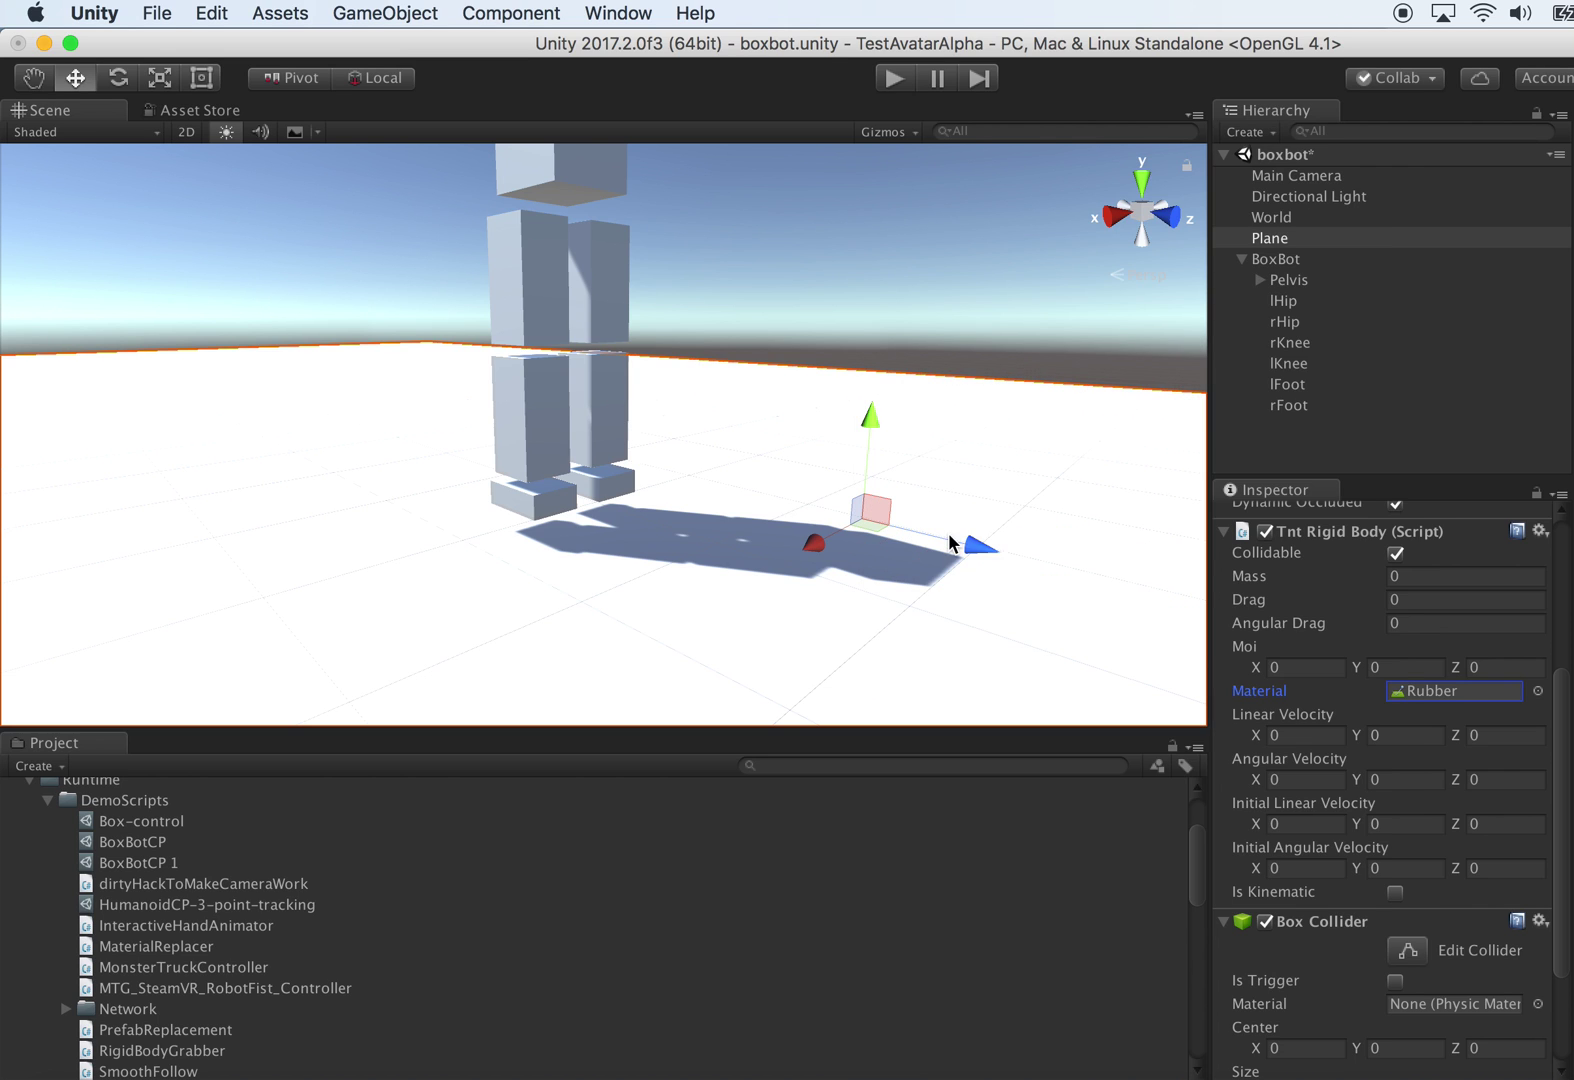
{"action": "key", "text": "super+Tab"}
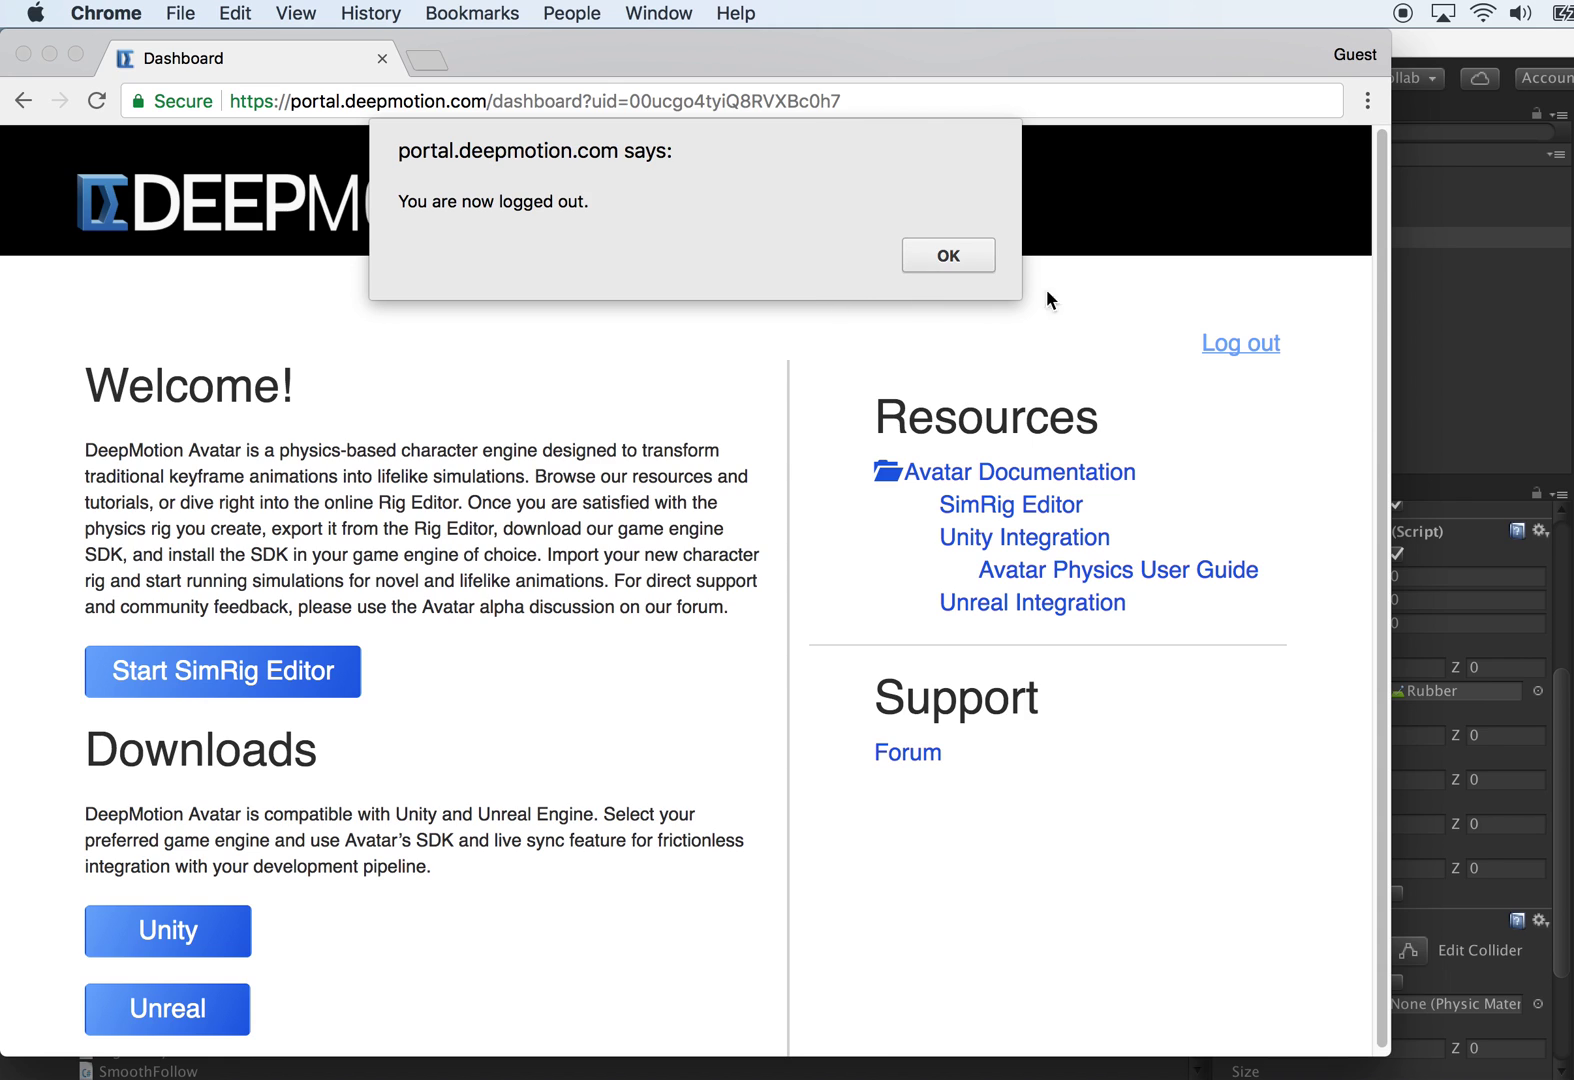
{"action": "left_click", "coordinate": [1457, 373]}
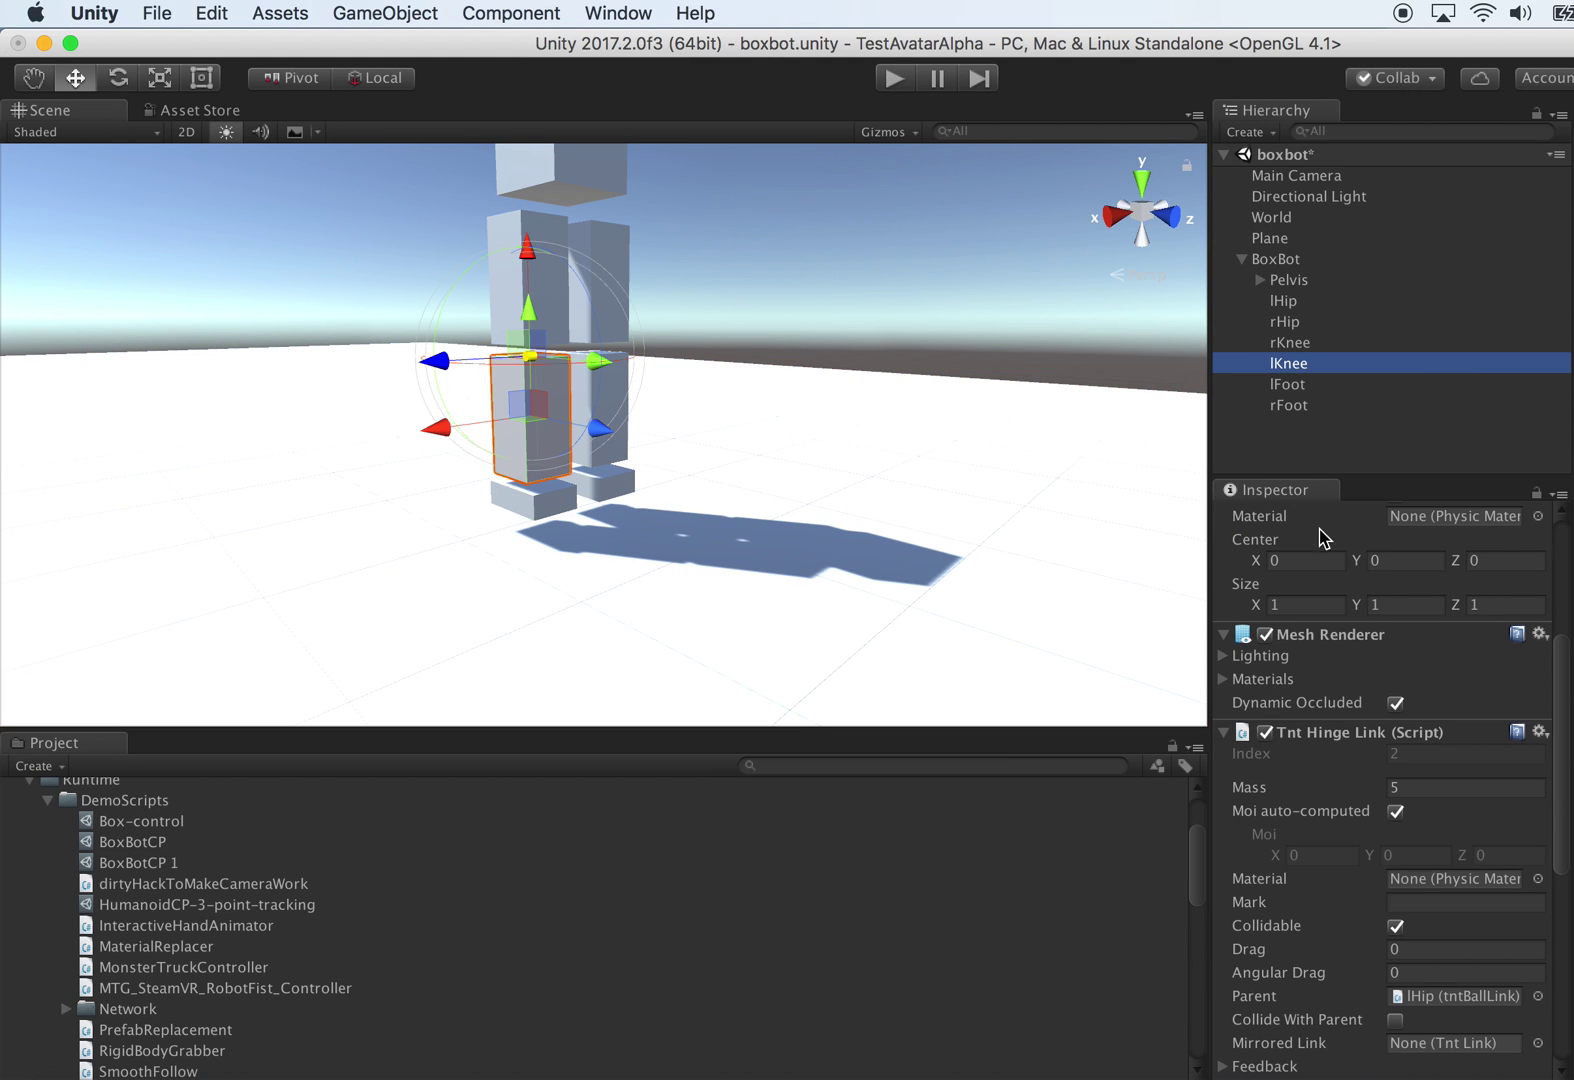
Step: Save the boxbot scene with the newly assigned contact materials
{"action": "scroll", "coordinate": [1395, 550], "scroll_direction": "up", "scroll_amount": 3}
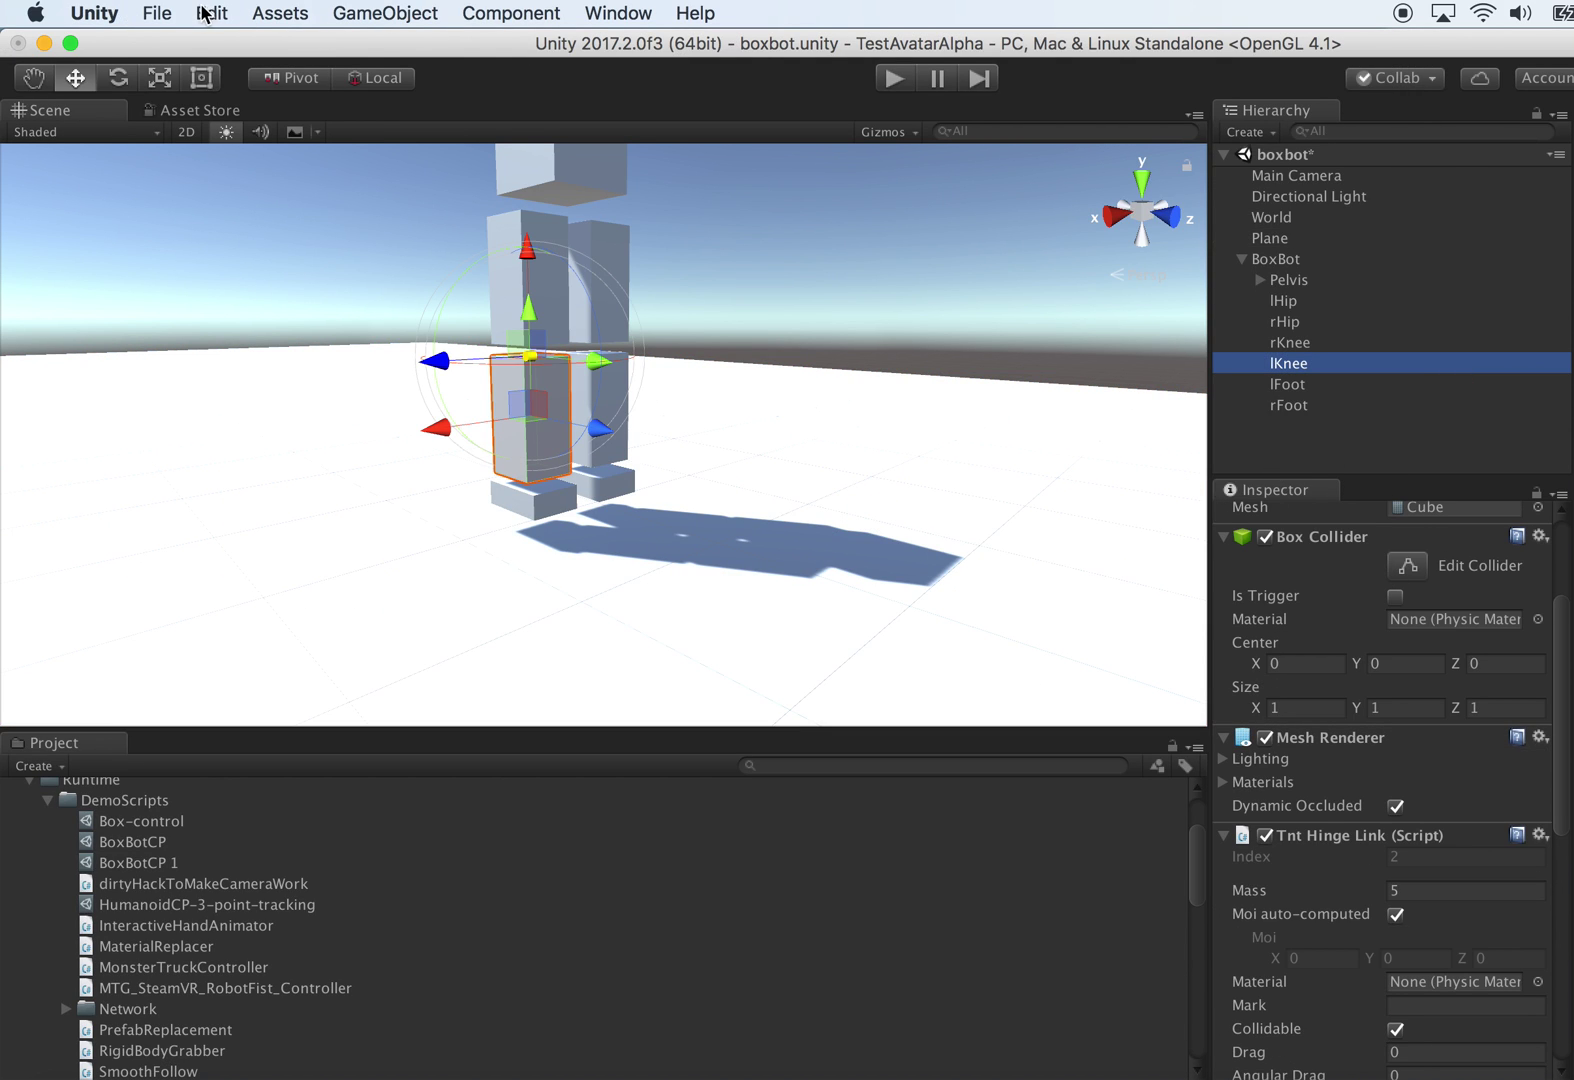
{"action": "left_click", "coordinate": [160, 14]}
{"action": "left_click", "coordinate": [204, 110]}
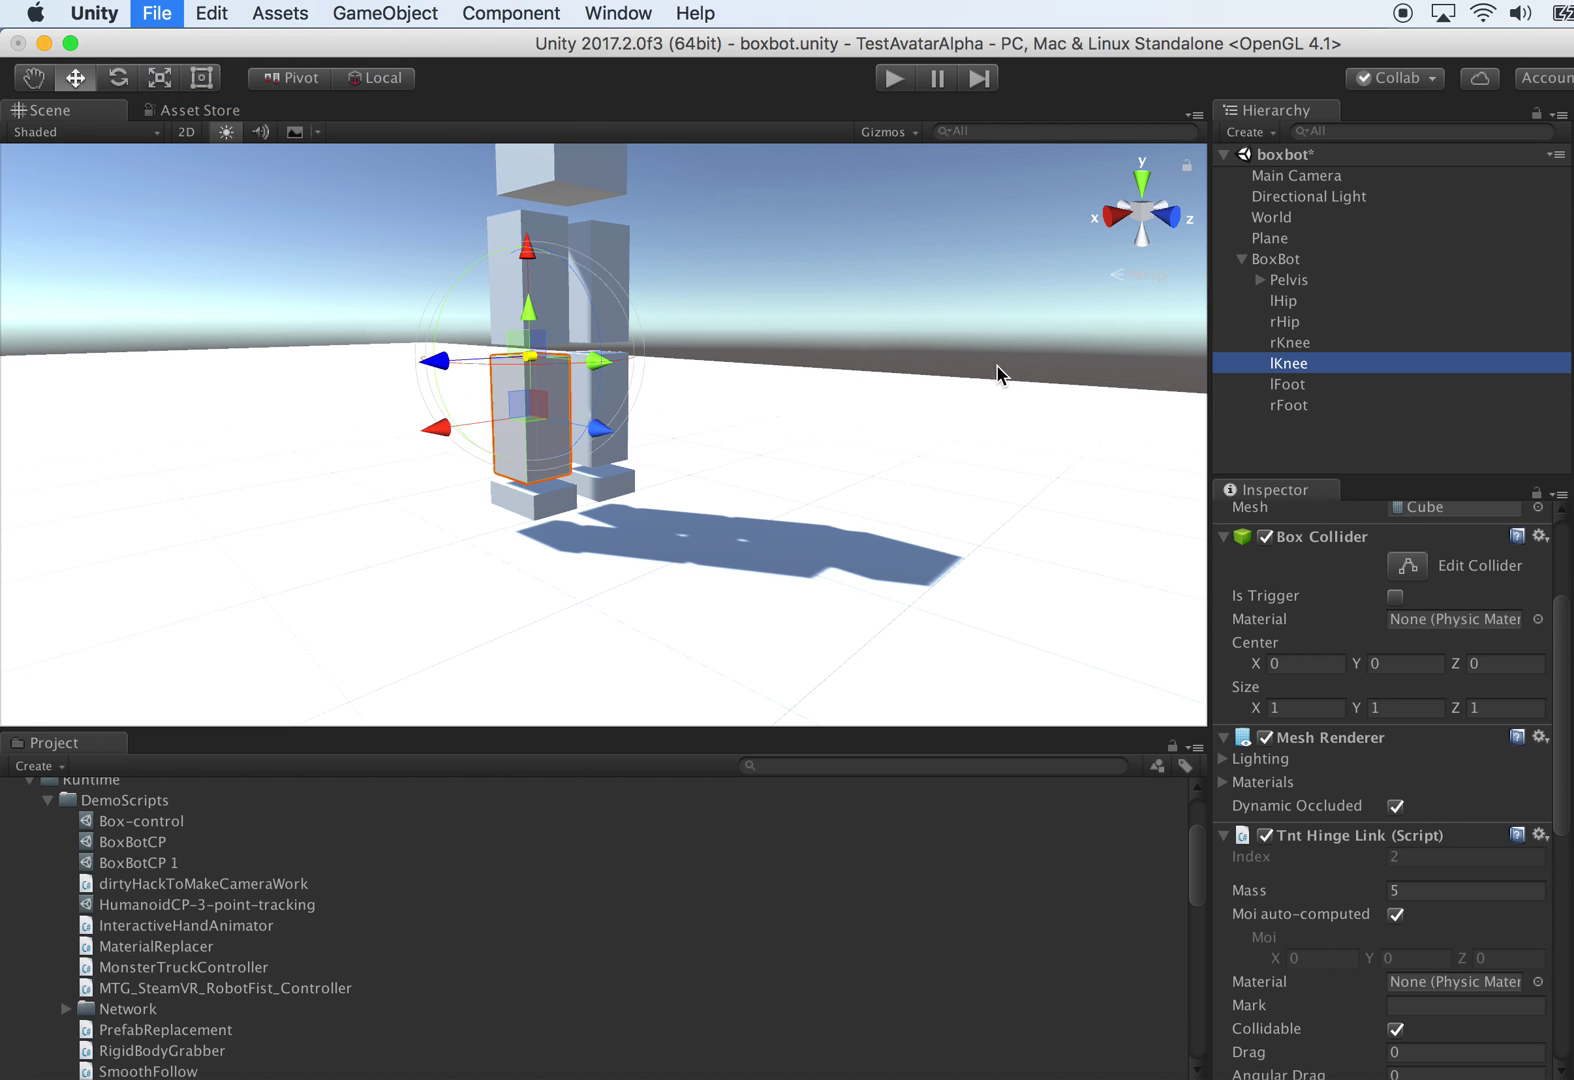
Step: Test the BoxBot in a simulation run with the Rubber contacts, watching its legs from several angles, and stop it
{"action": "left_click_drag", "start_coordinate": [948, 369], "coordinate": [955, 408], "text": "alt"}
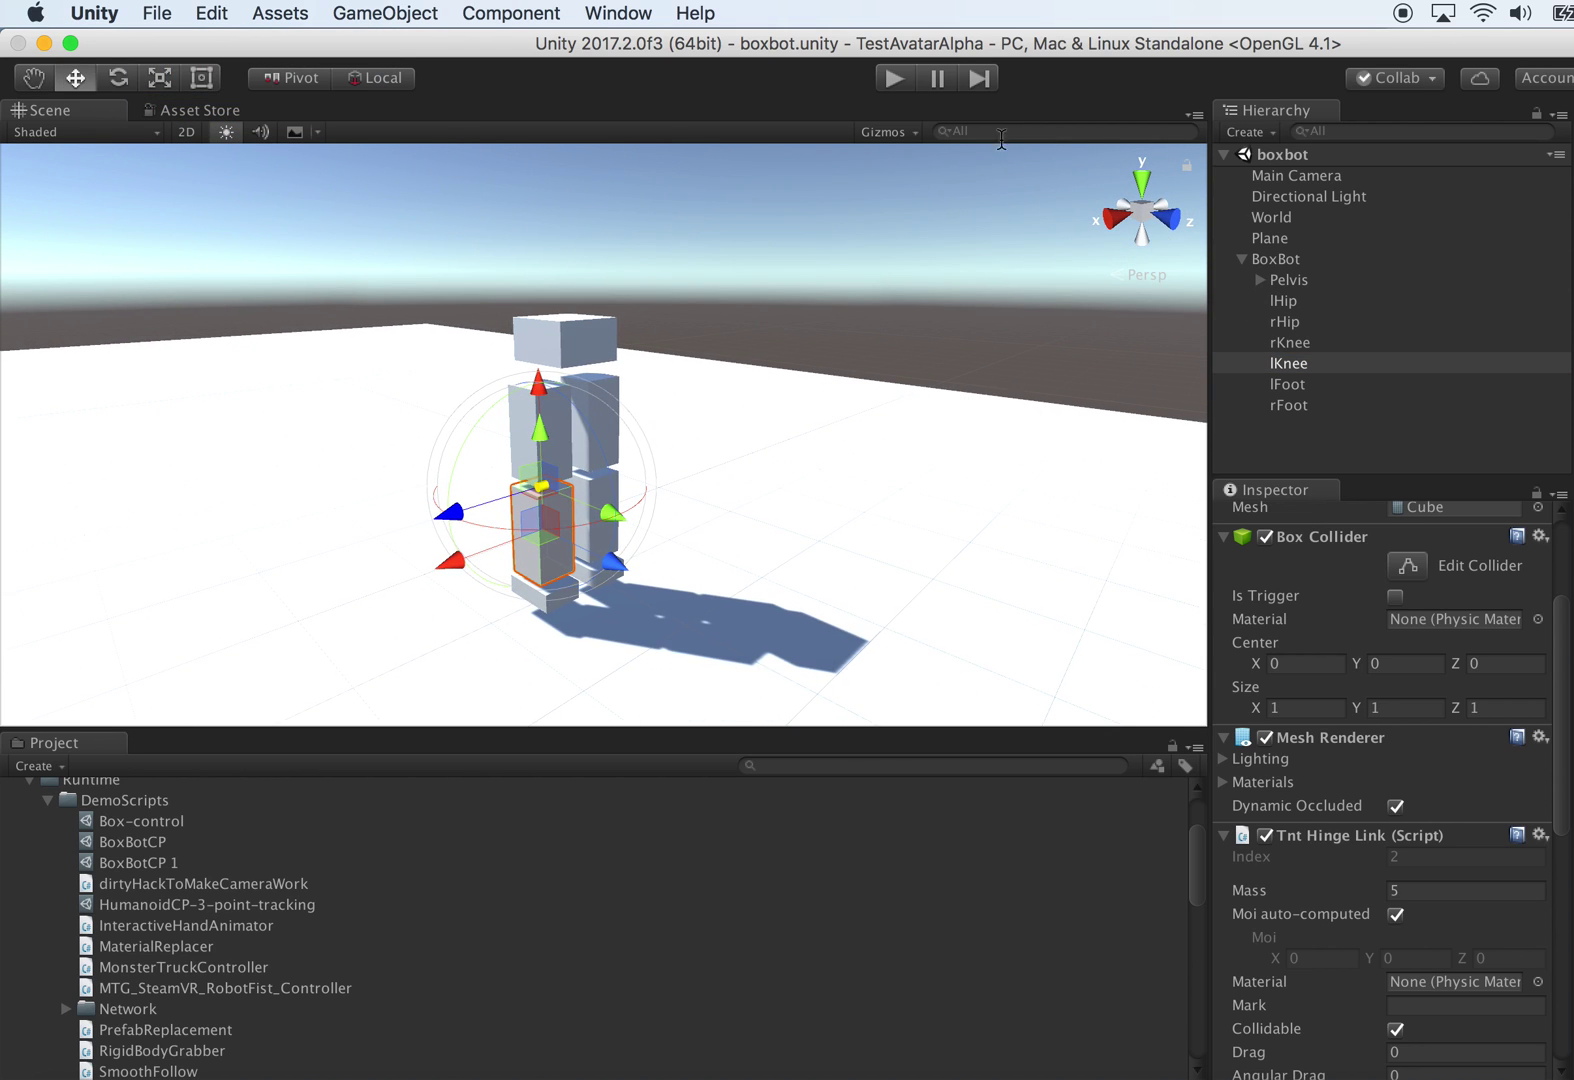
{"action": "left_click", "coordinate": [893, 79]}
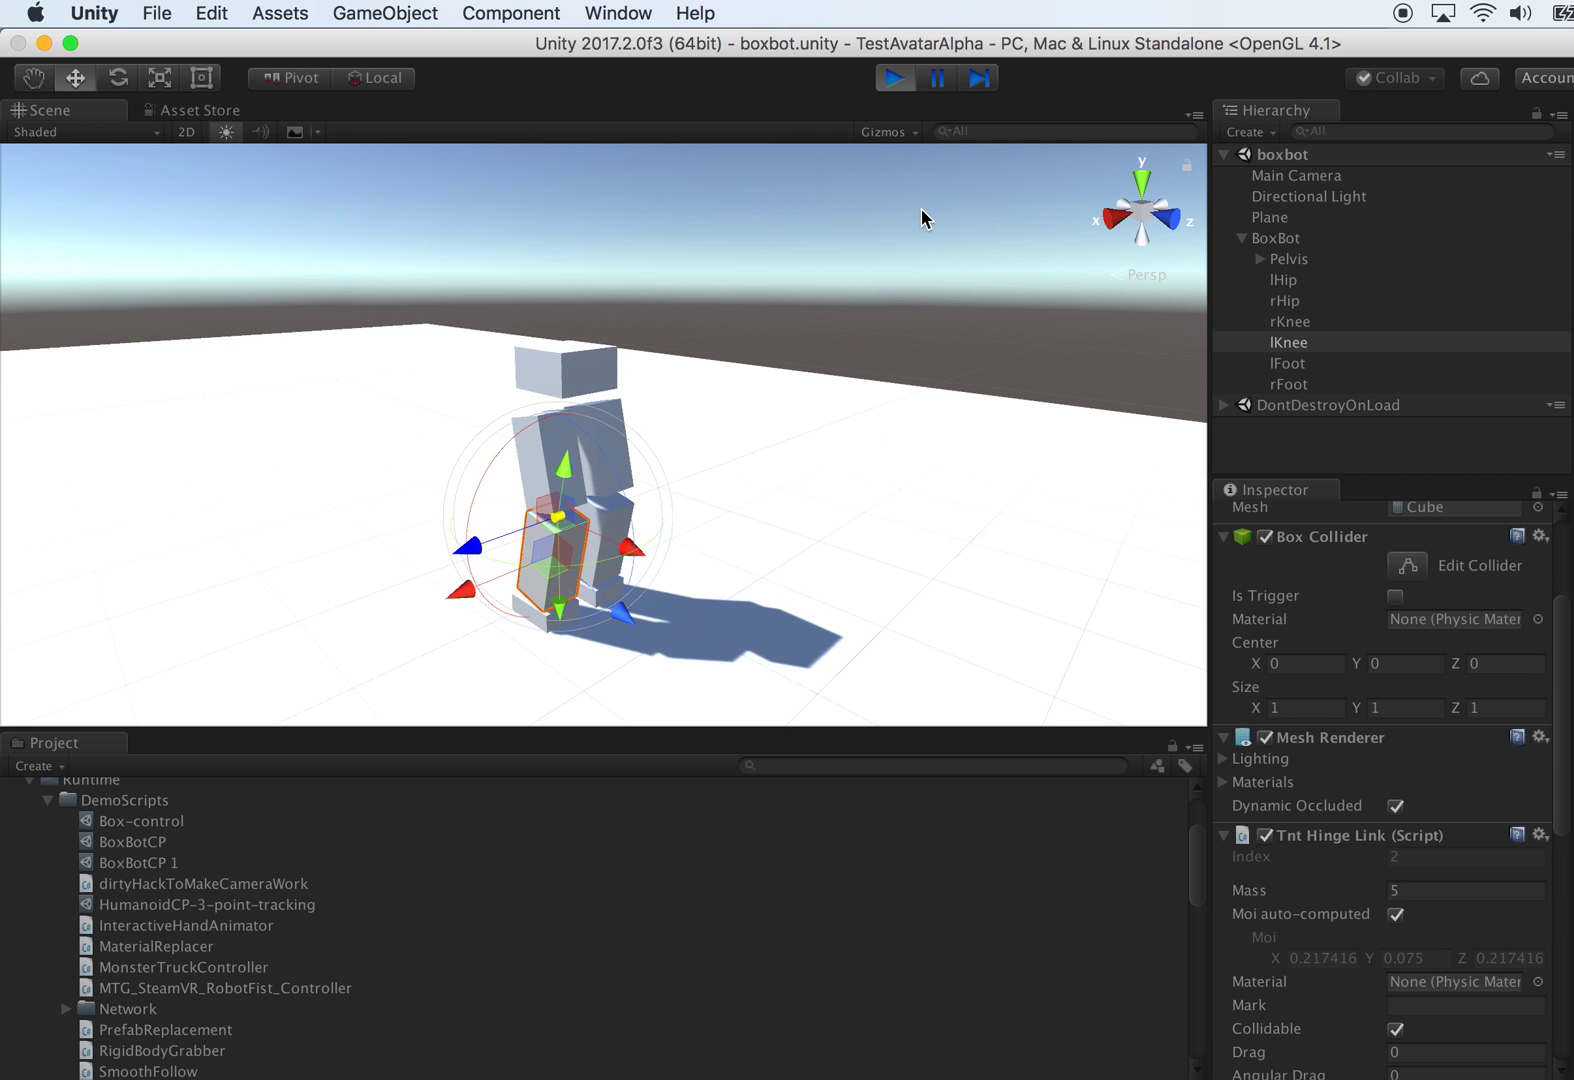
{"action": "left_click_drag", "start_coordinate": [933, 395], "coordinate": [998, 376], "text": "alt"}
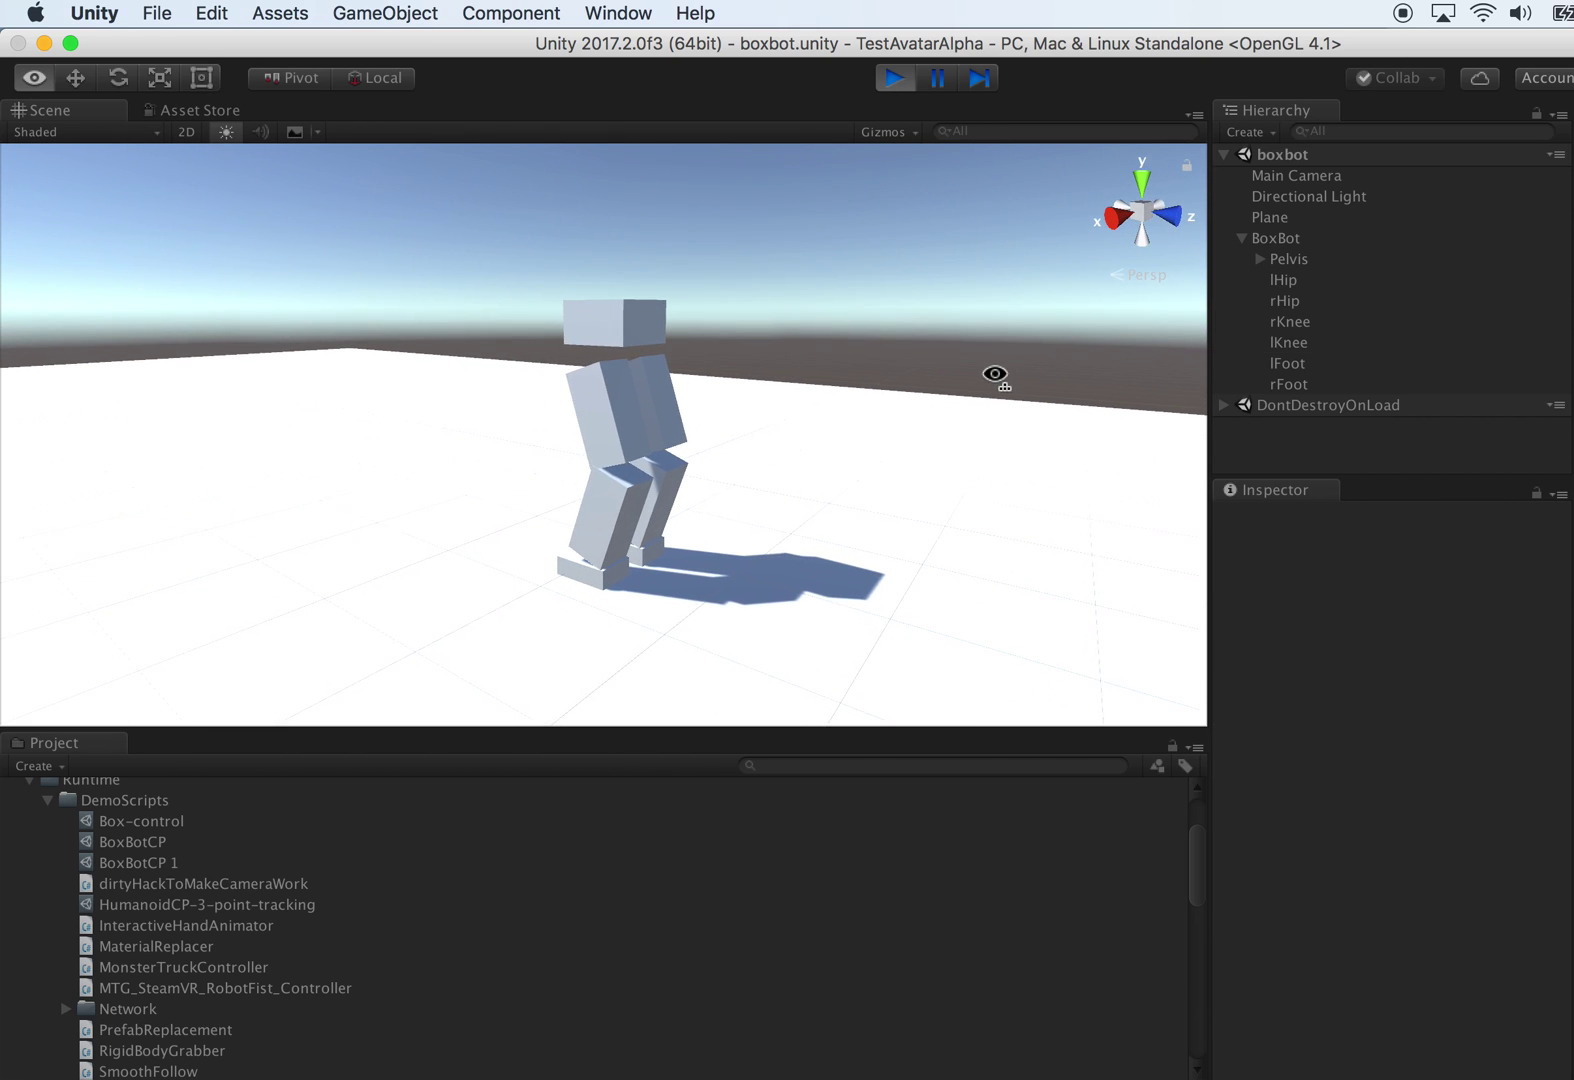
{"action": "left_click_drag", "start_coordinate": [1081, 527], "coordinate": [1317, 668], "text": "alt"}
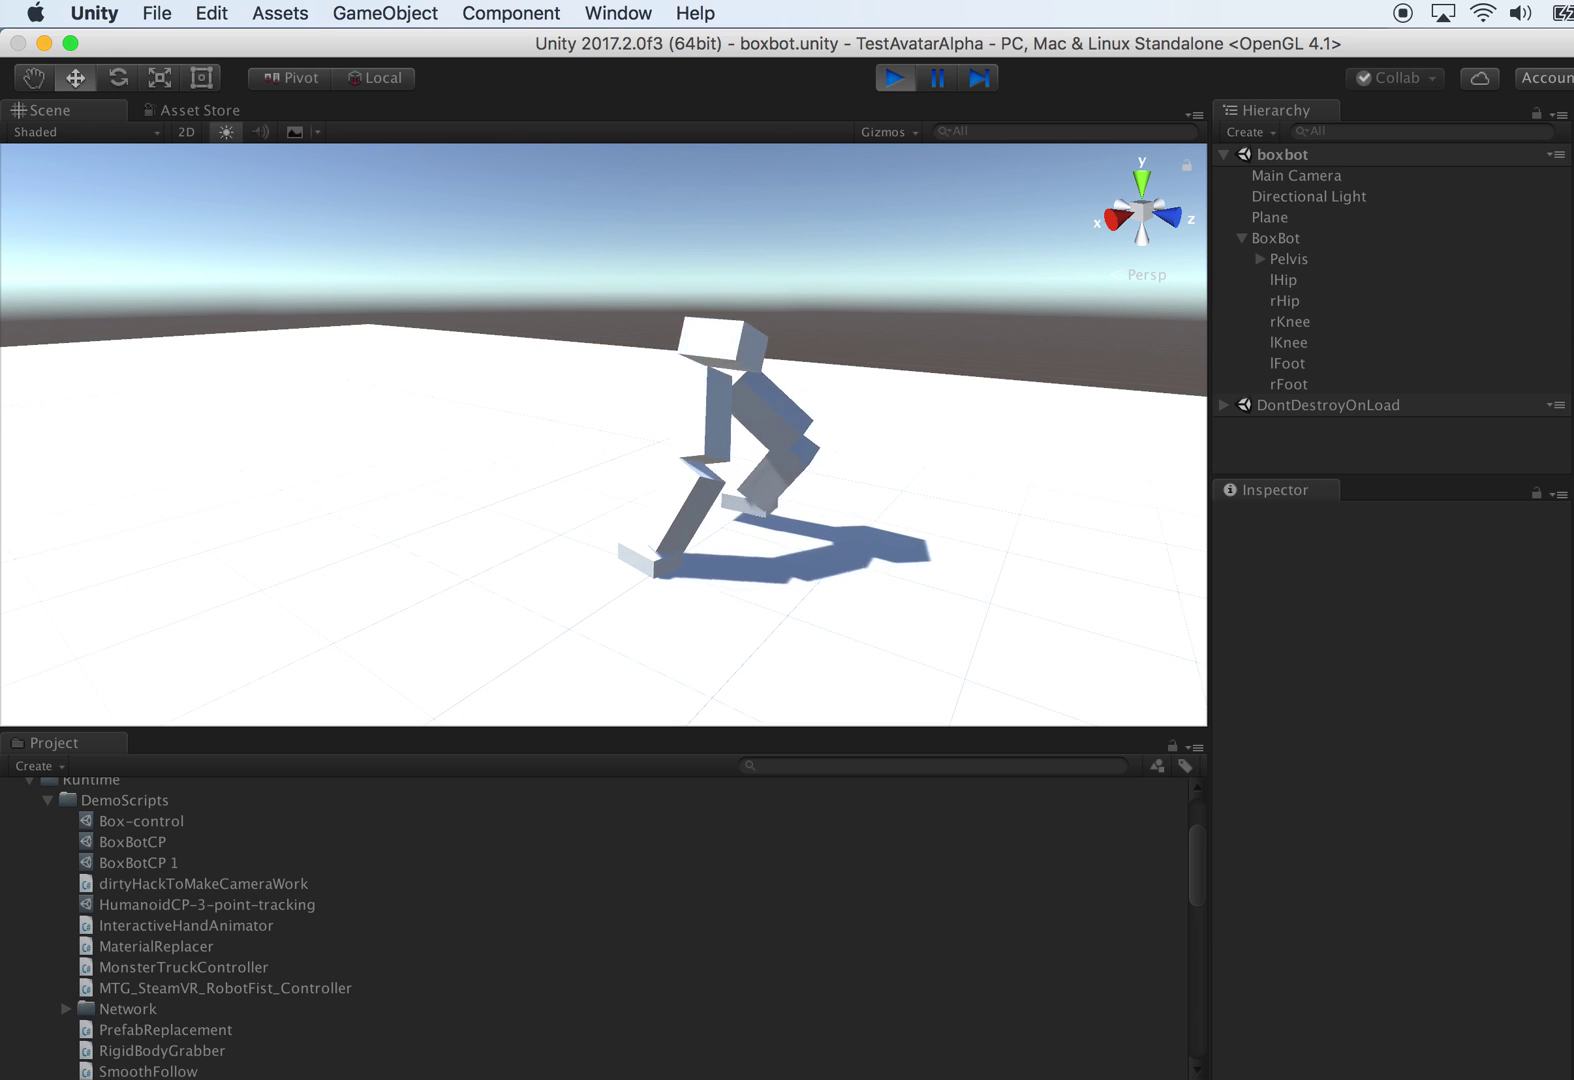
{"action": "left_click_drag", "start_coordinate": [1089, 590], "coordinate": [620, 573], "text": "alt"}
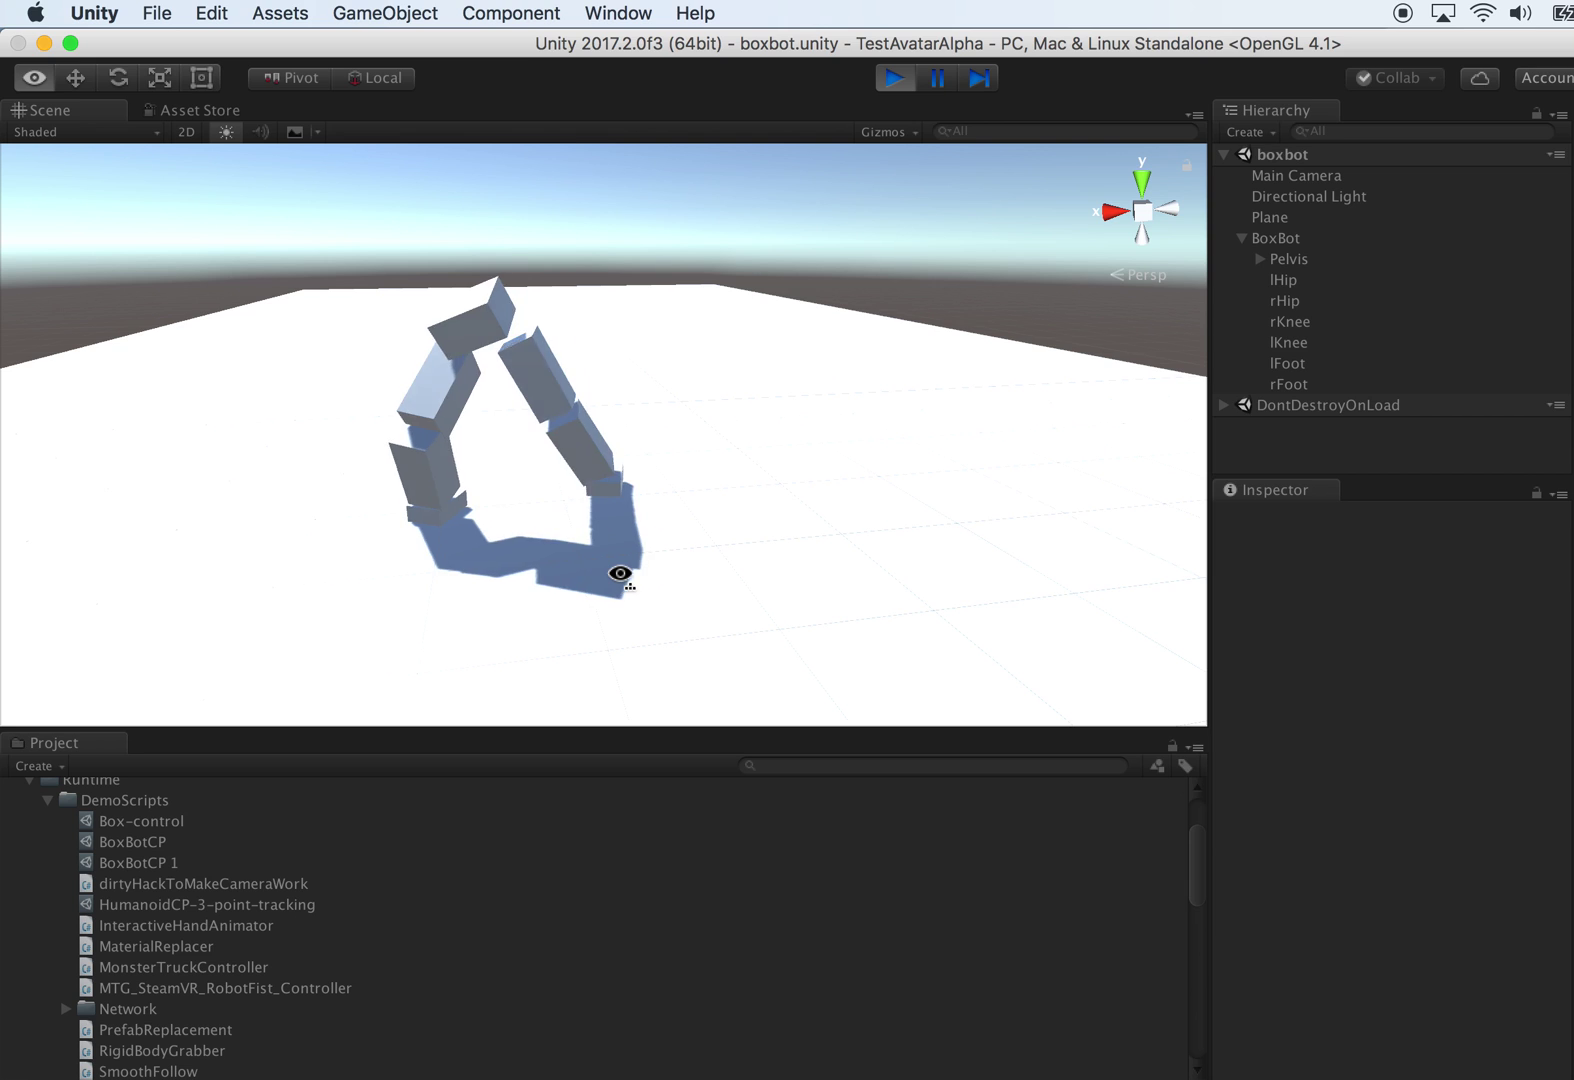
{"action": "scroll", "coordinate": [621, 576], "scroll_direction": "down", "scroll_amount": 3, "text": "alt"}
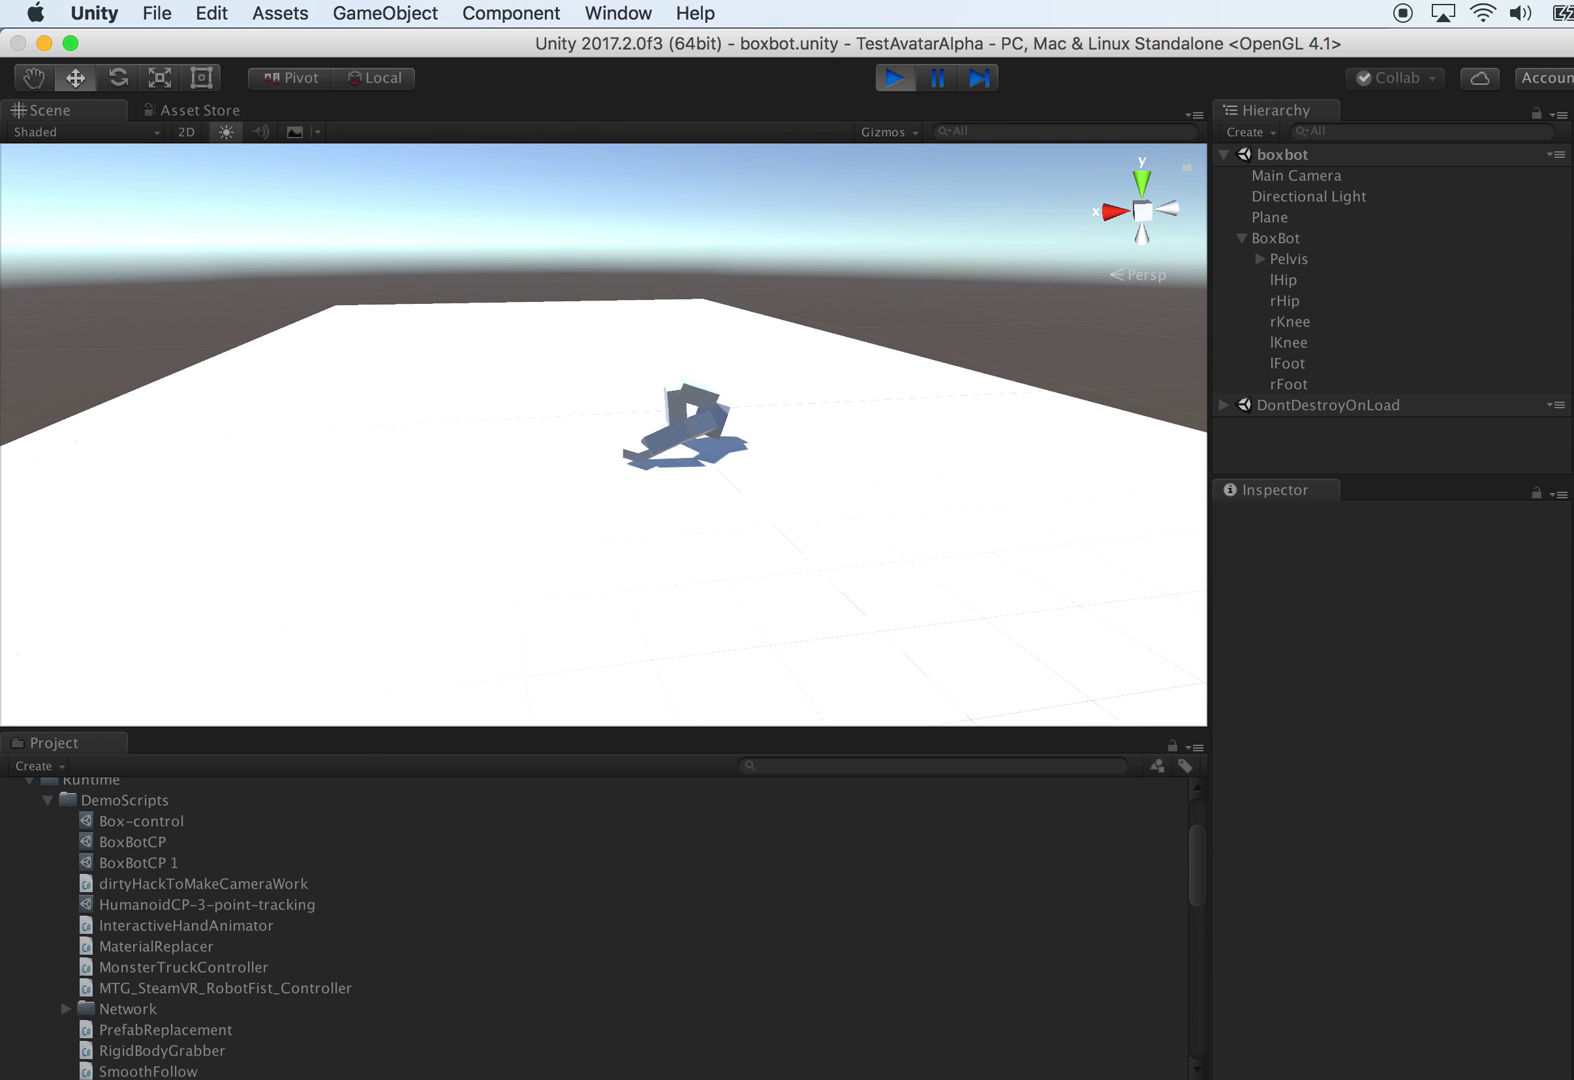
{"action": "left_click", "coordinate": [897, 80]}
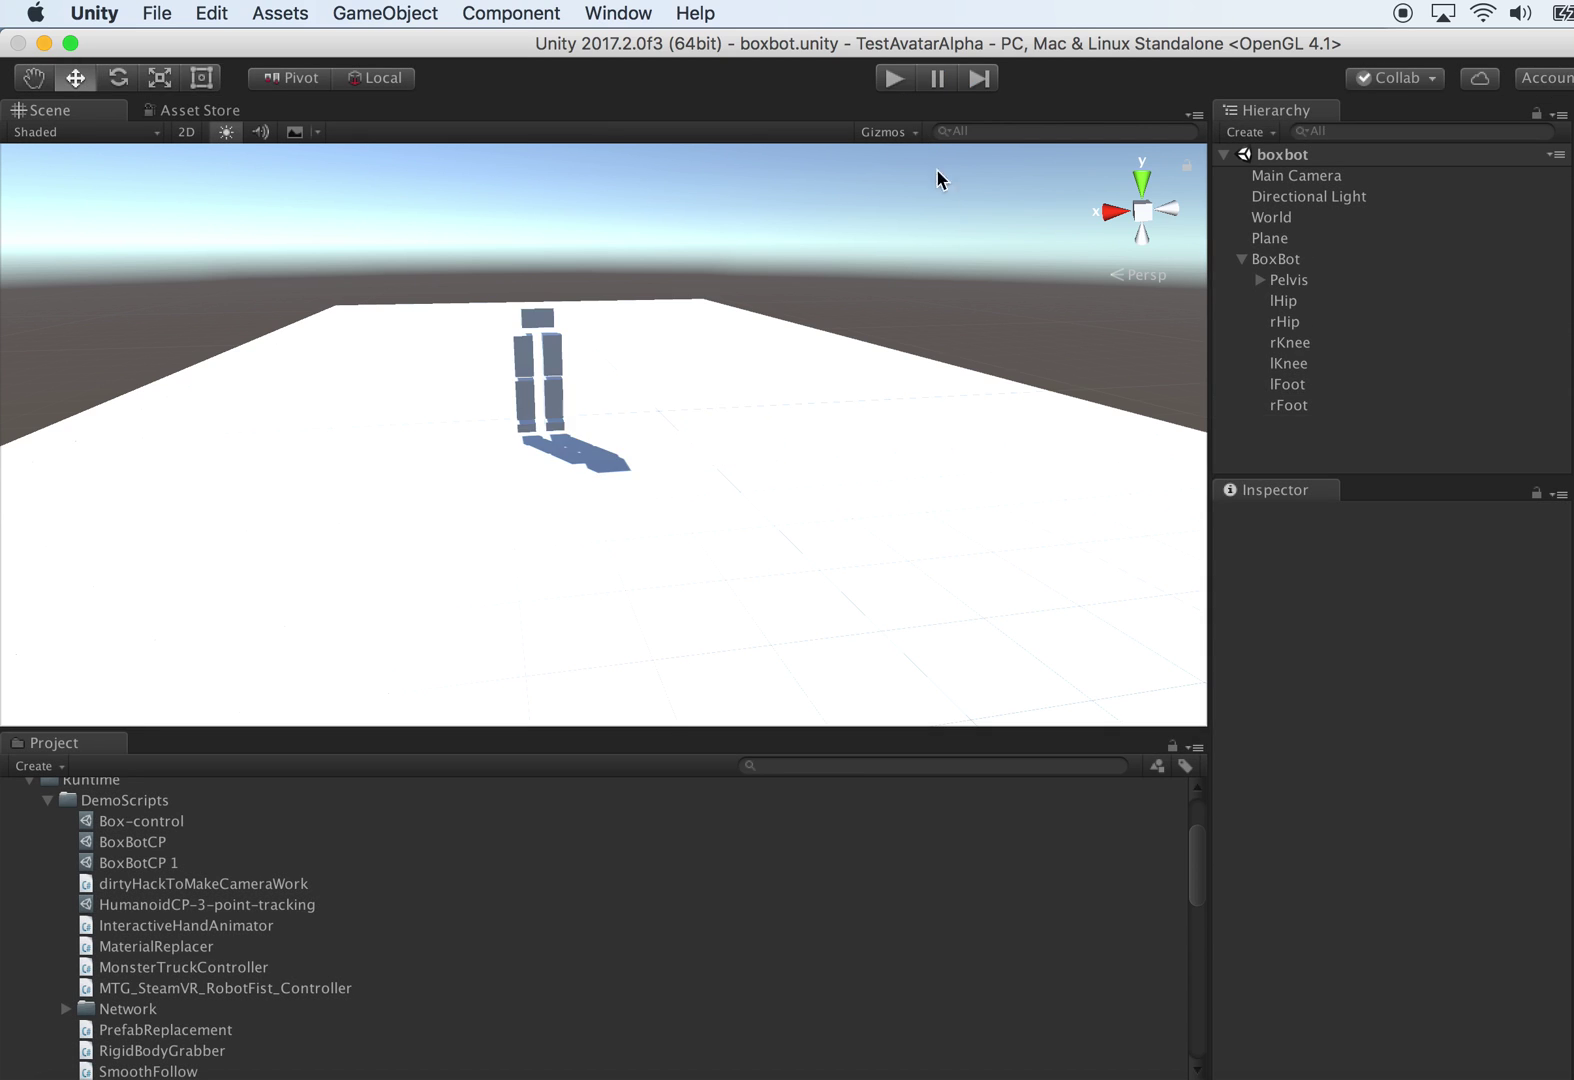
Step: Try a step width of -0.05 in bipedController's runtime control parameters during a simulation run and stop the run
{"action": "scroll", "coordinate": [870, 366], "scroll_direction": "up", "scroll_amount": 6, "text": "alt"}
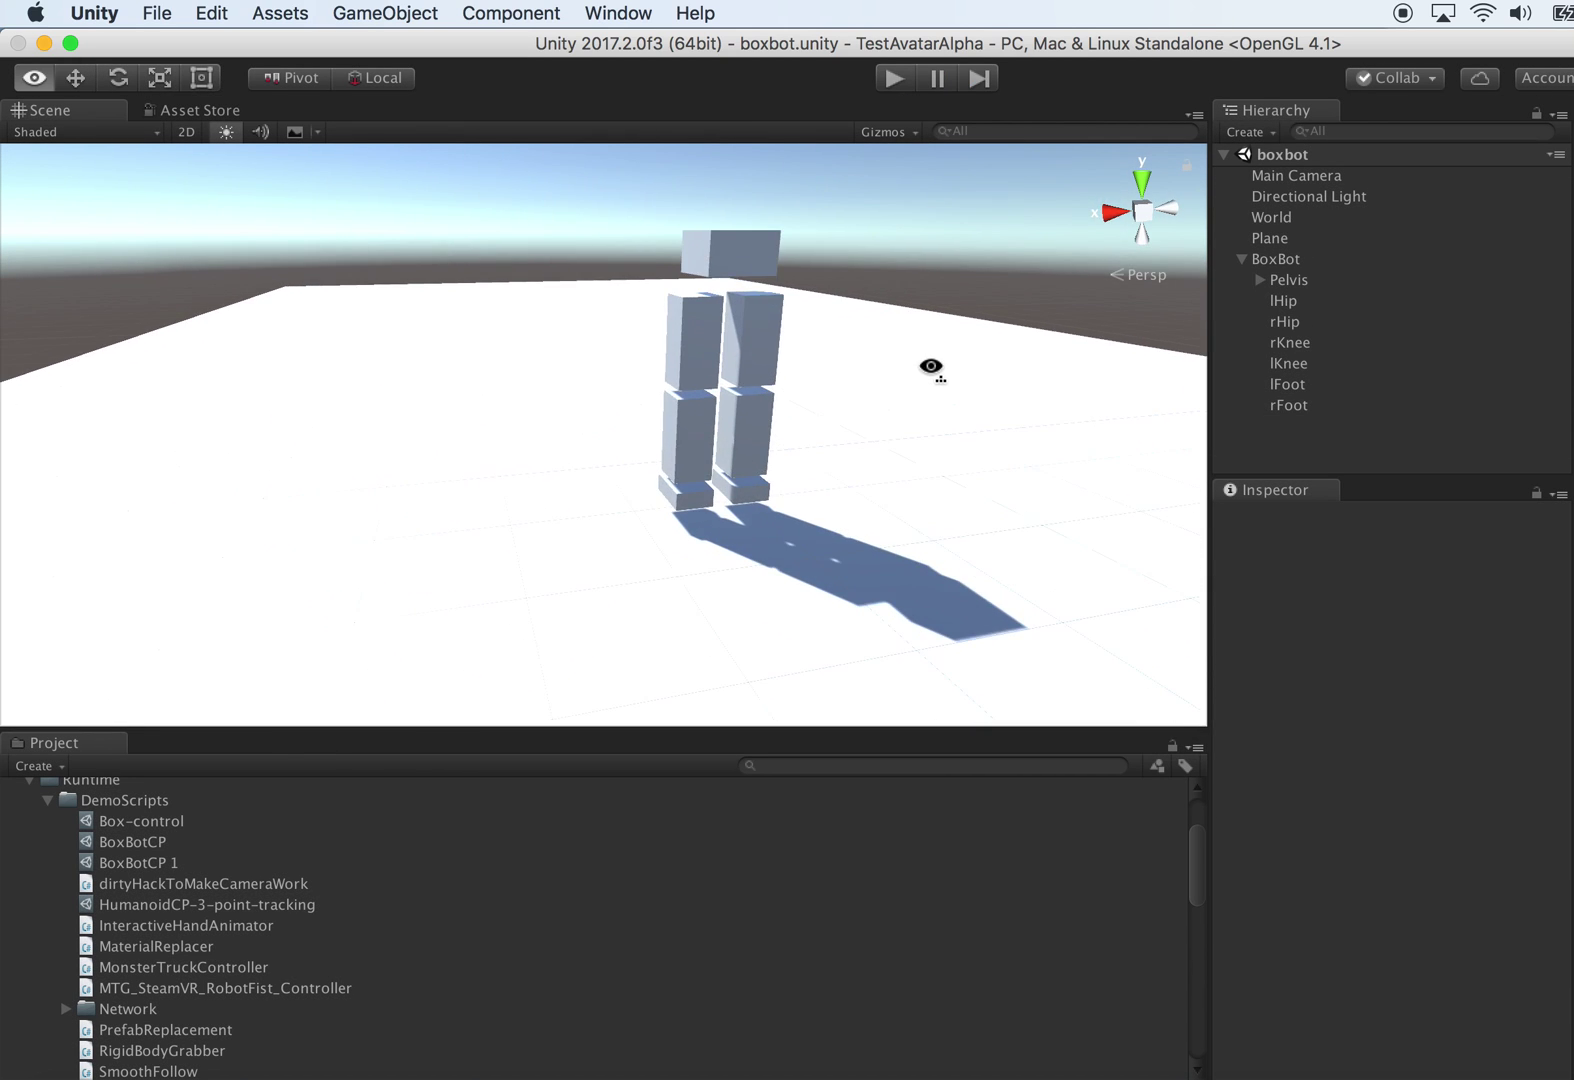
{"action": "left_click_drag", "start_coordinate": [930, 366], "coordinate": [949, 362], "text": "alt"}
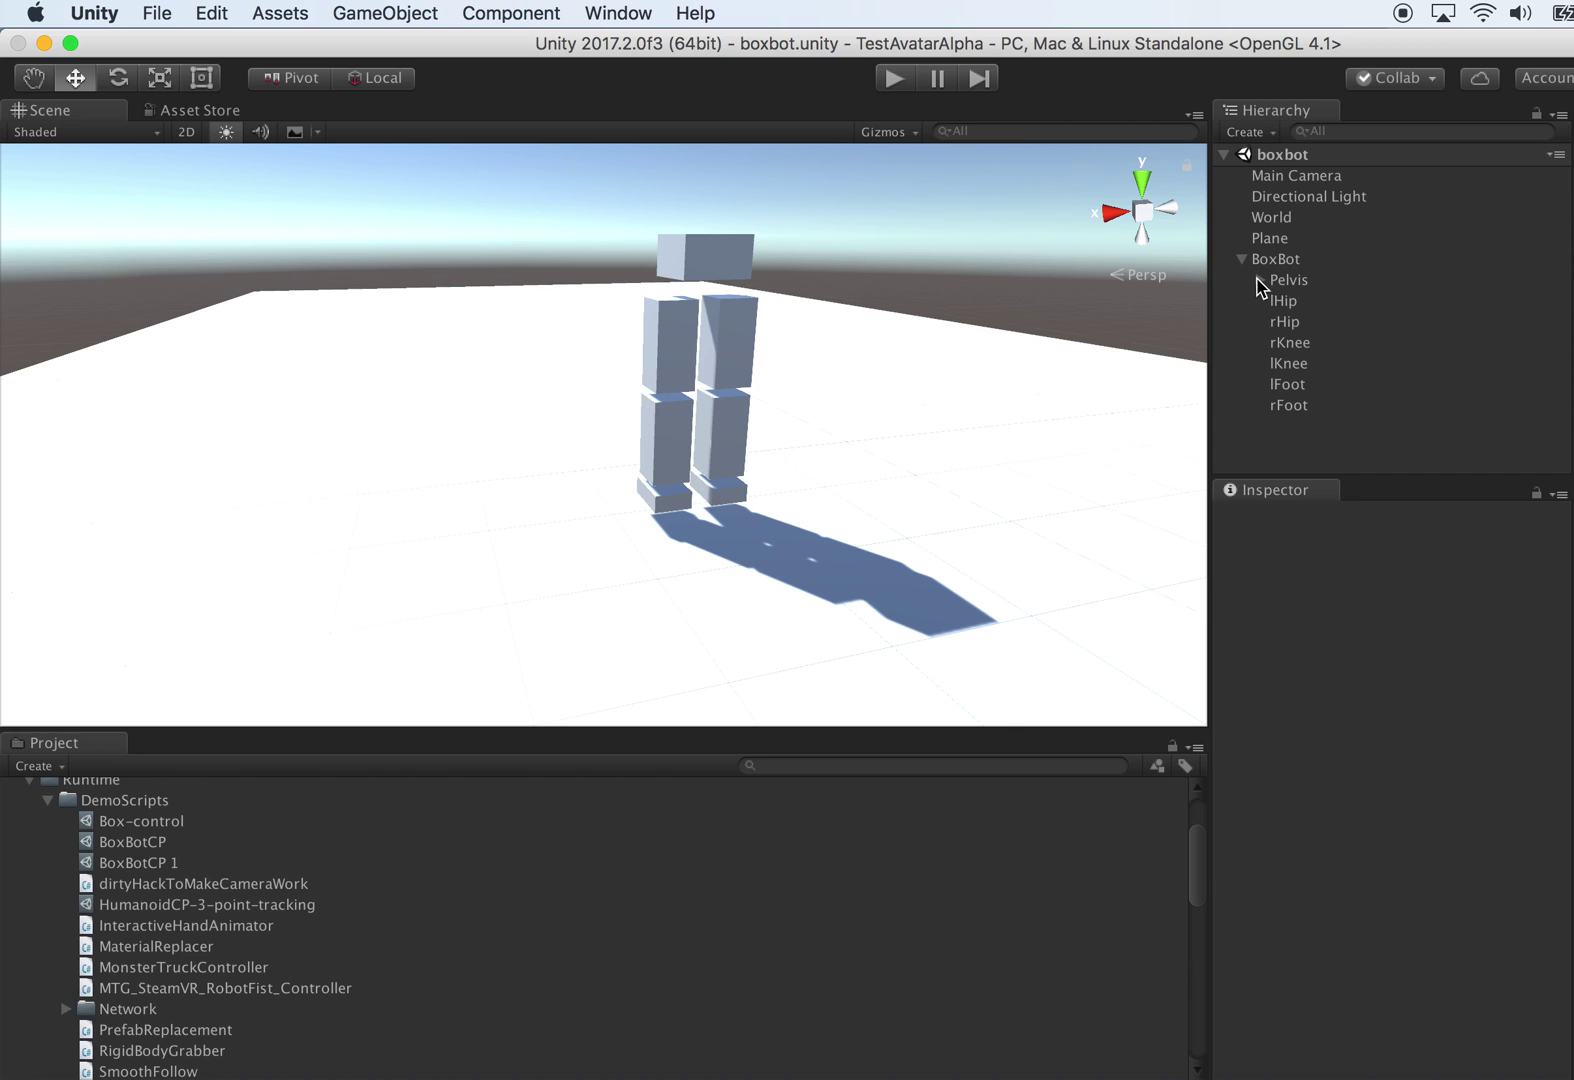
{"action": "left_click", "coordinate": [893, 78]}
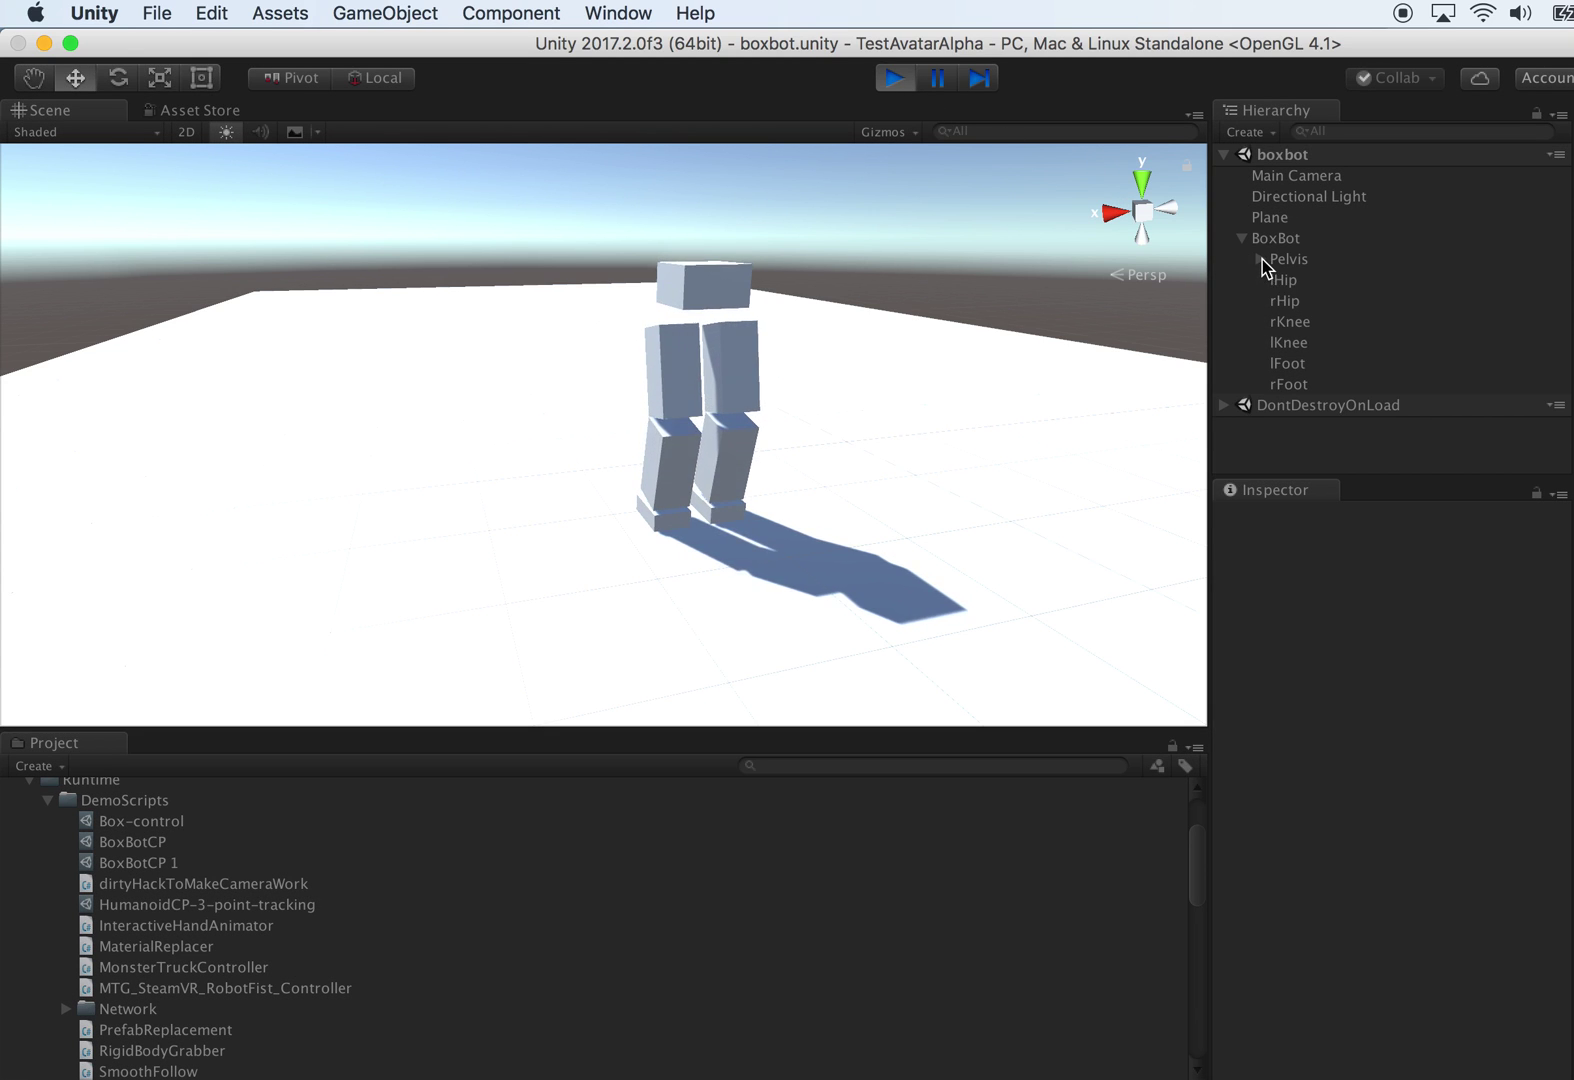
{"action": "left_click", "coordinate": [1260, 258]}
{"action": "left_click", "coordinate": [1345, 283]}
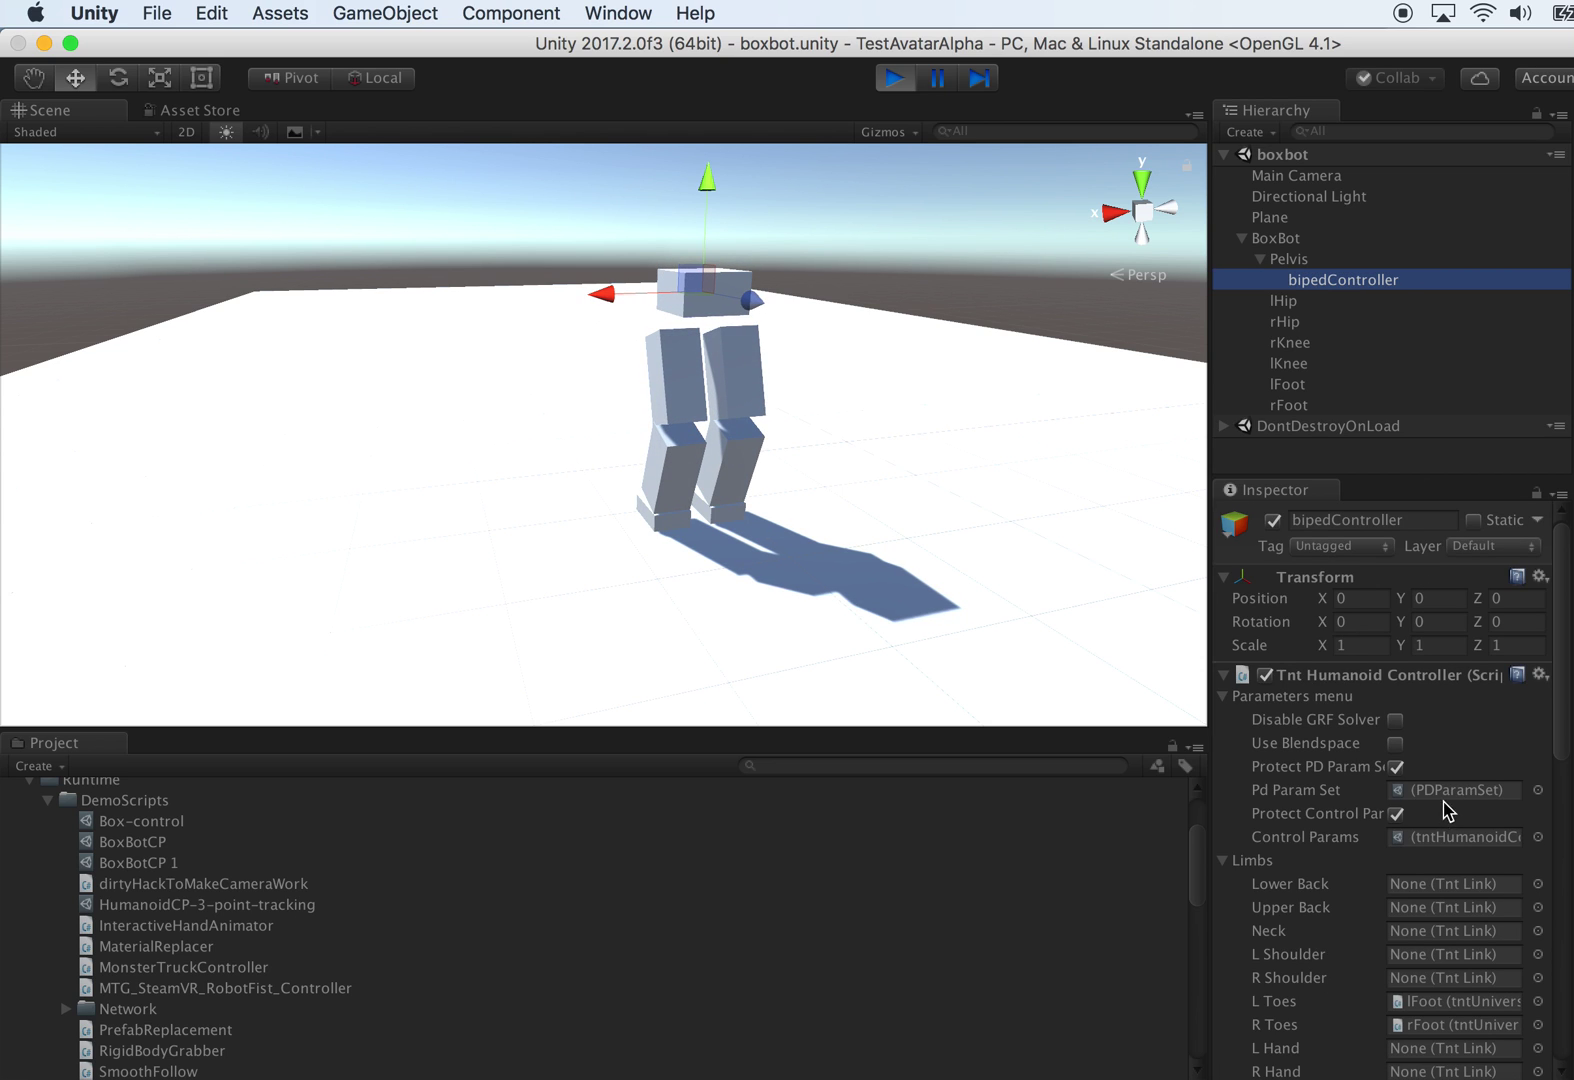
{"action": "double_click", "coordinate": [1437, 840]}
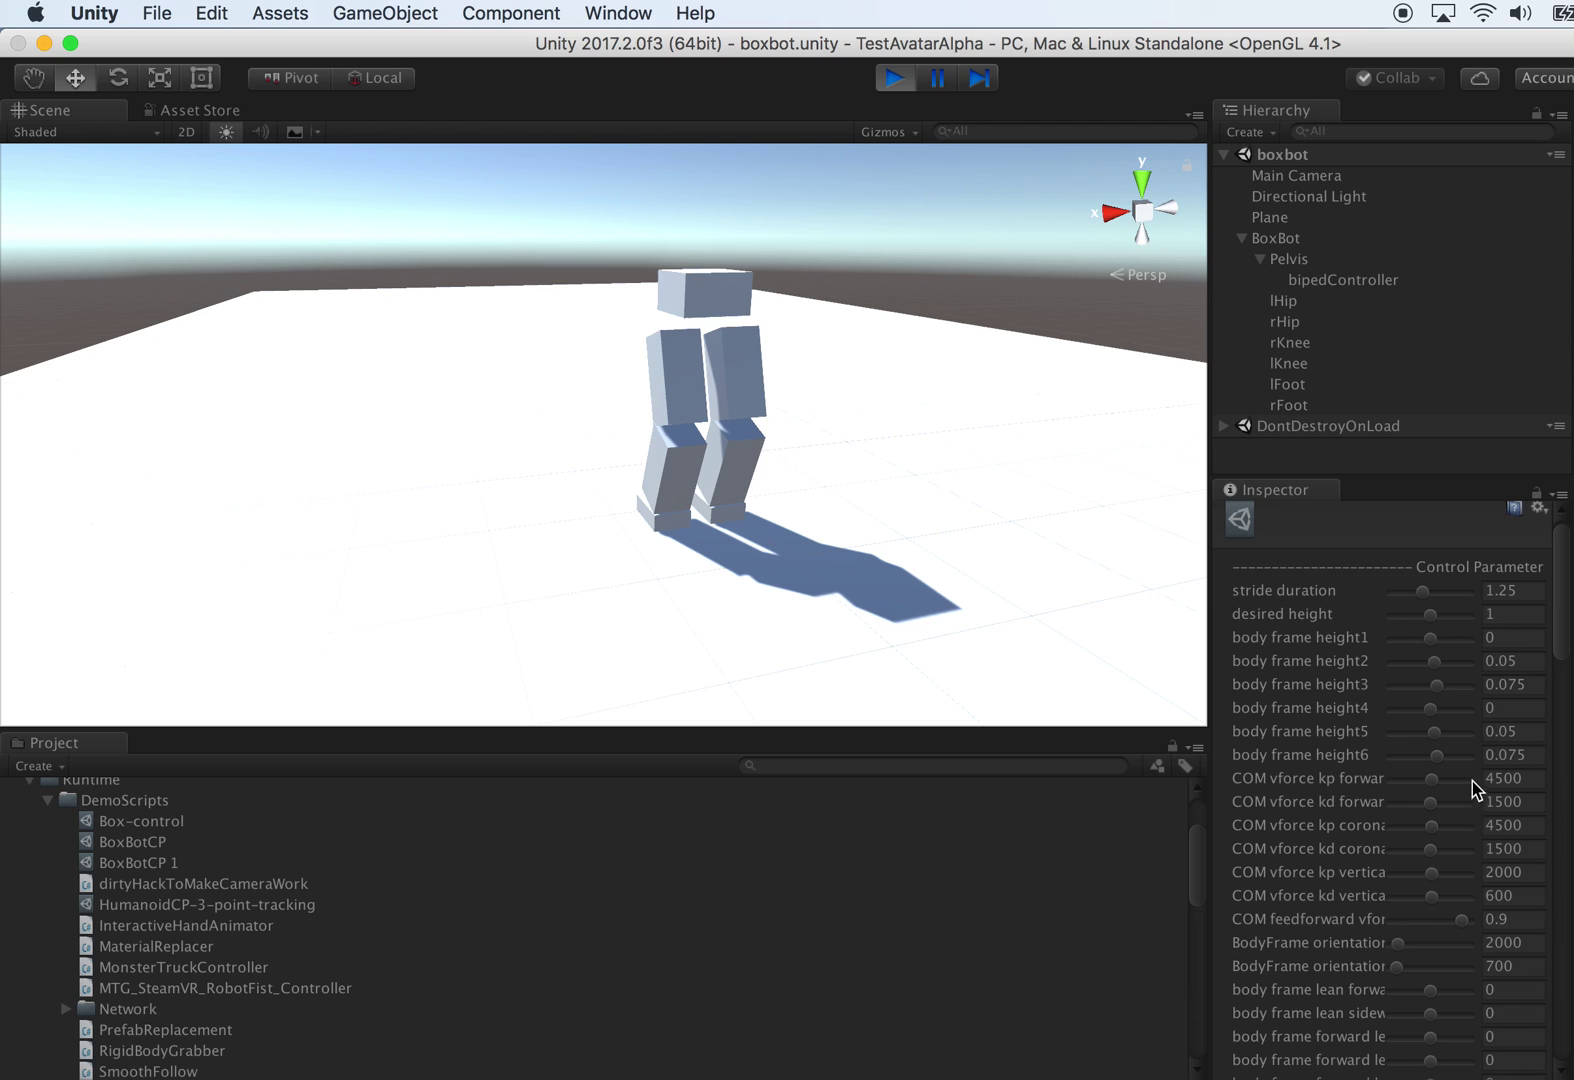
{"action": "left_click_drag", "start_coordinate": [1563, 601], "coordinate": [1546, 790]}
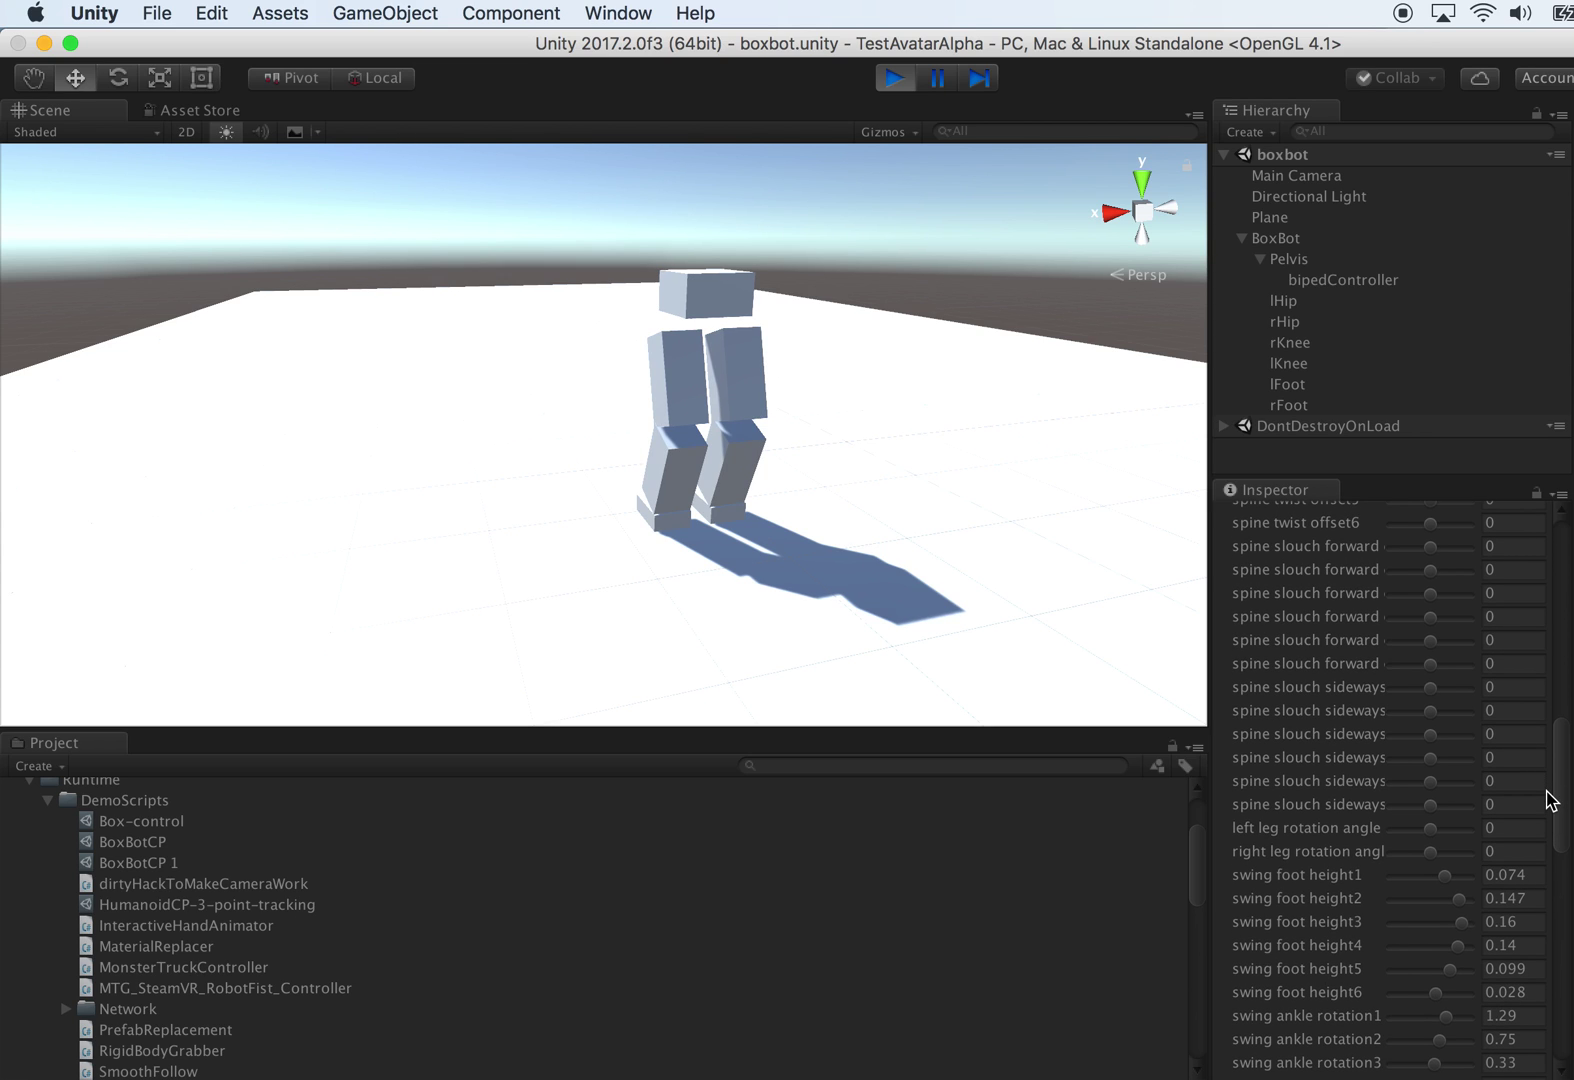
{"action": "left_click_drag", "start_coordinate": [1549, 800], "coordinate": [1566, 995]}
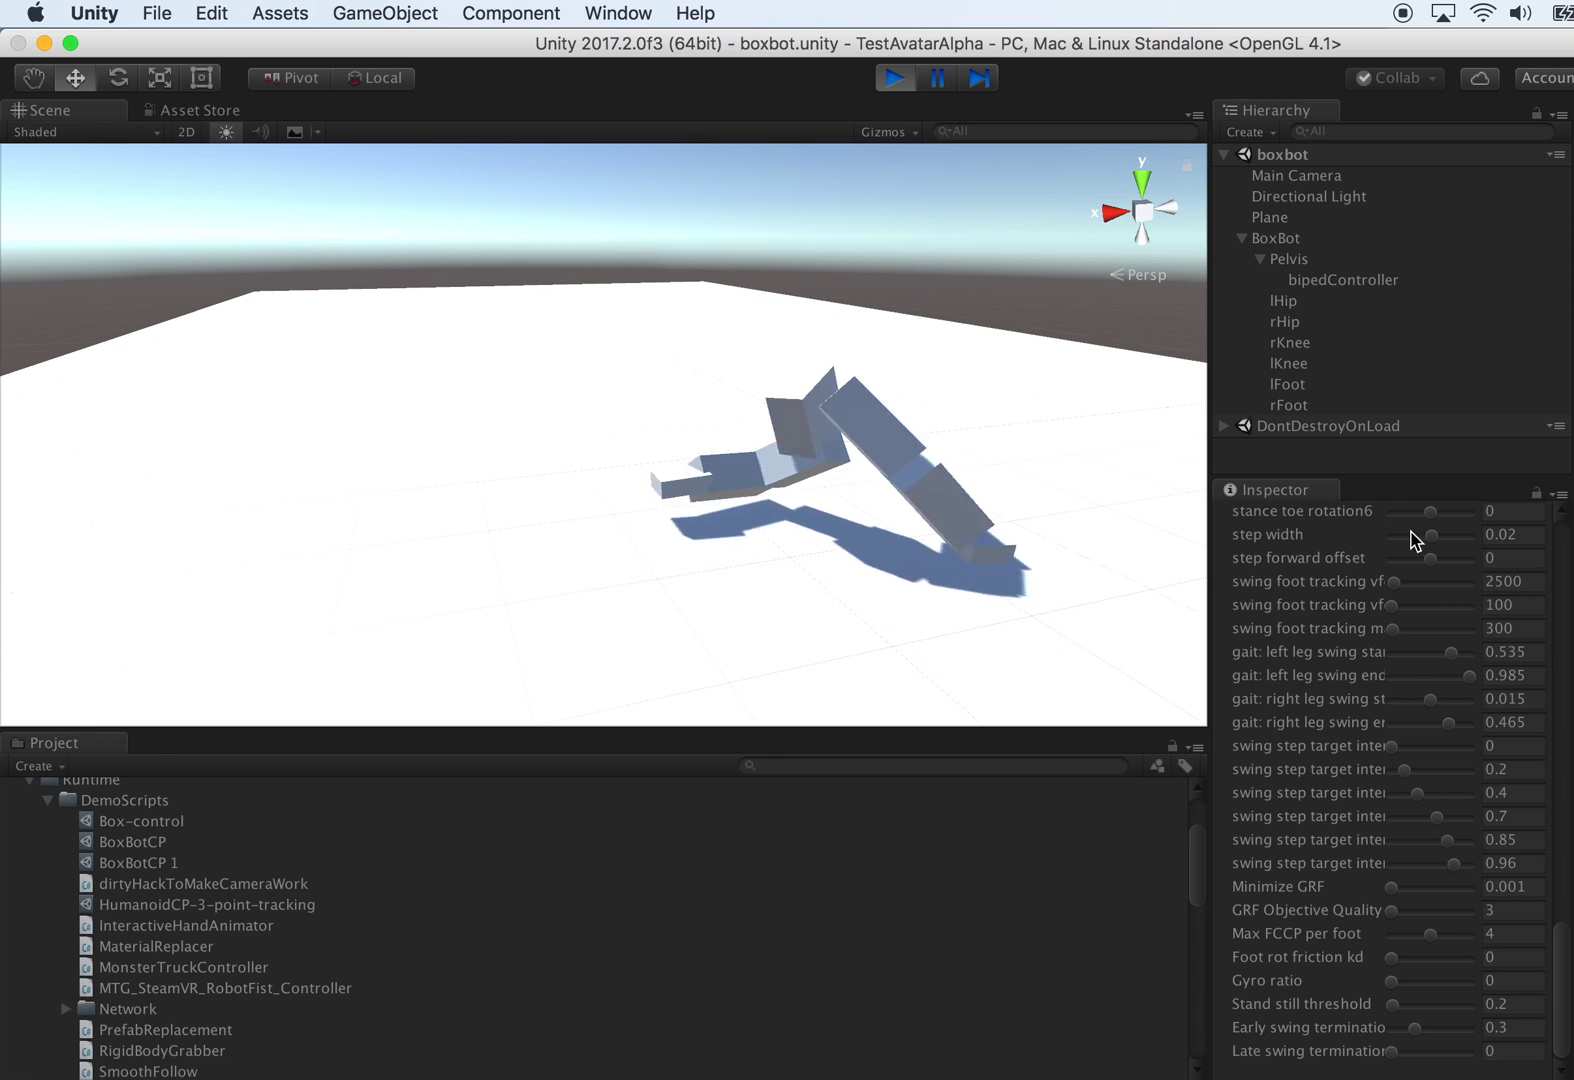
{"action": "left_click_drag", "start_coordinate": [1432, 540], "coordinate": [1418, 522]}
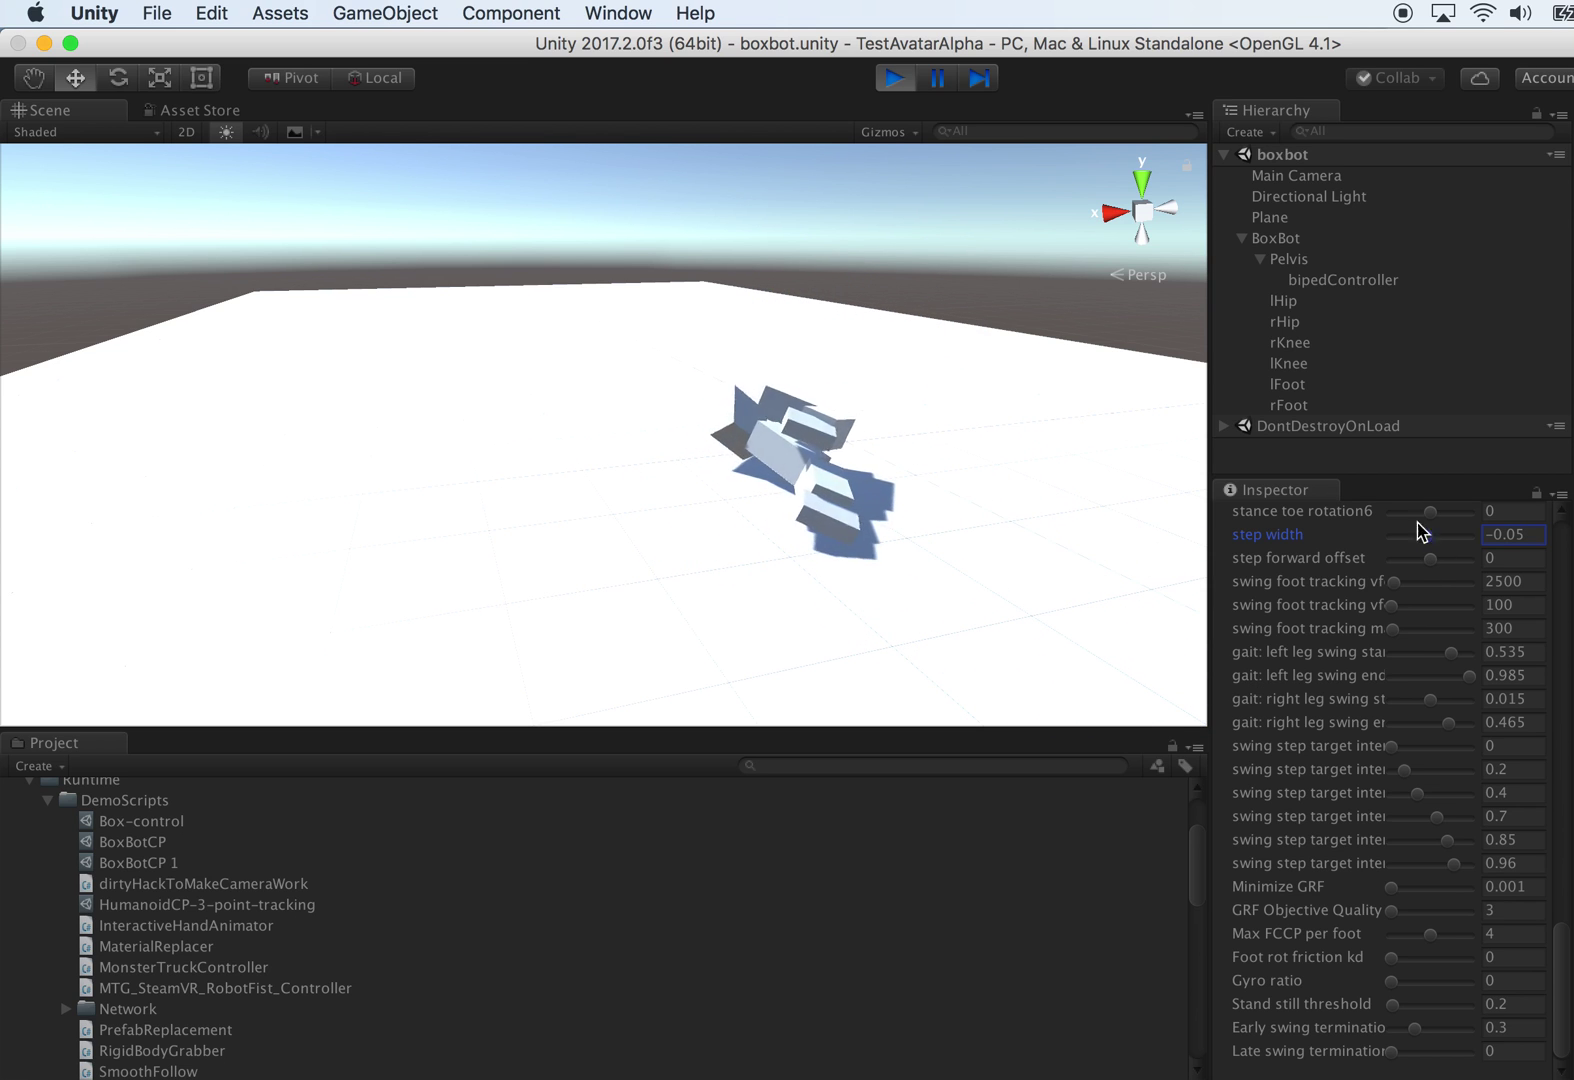
{"action": "left_click", "coordinate": [896, 78]}
Step: Try a desired height of 0.9 in bipedController's runtime control parameters during another simulation run and stop the run
{"action": "left_click_drag", "start_coordinate": [924, 260], "coordinate": [990, 245], "text": "alt"}
{"action": "left_click", "coordinate": [1345, 301]}
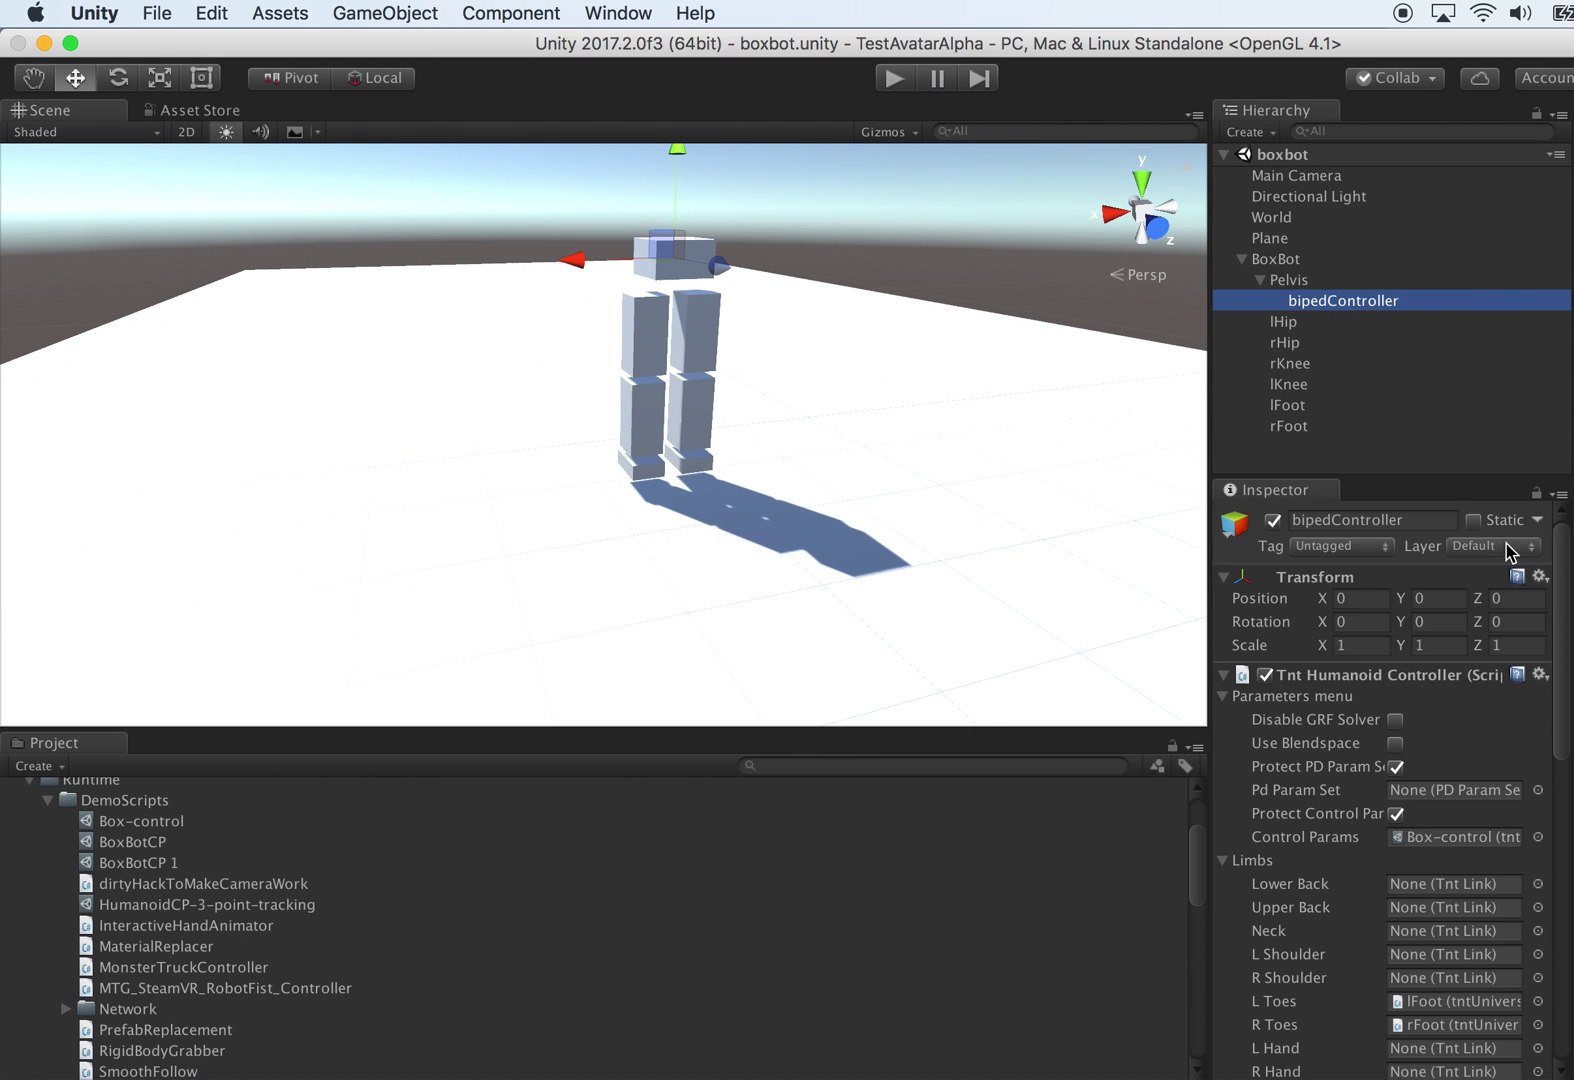
{"action": "scroll", "coordinate": [1465, 769], "scroll_direction": "down", "scroll_amount": 2}
{"action": "left_click", "coordinate": [1466, 784]}
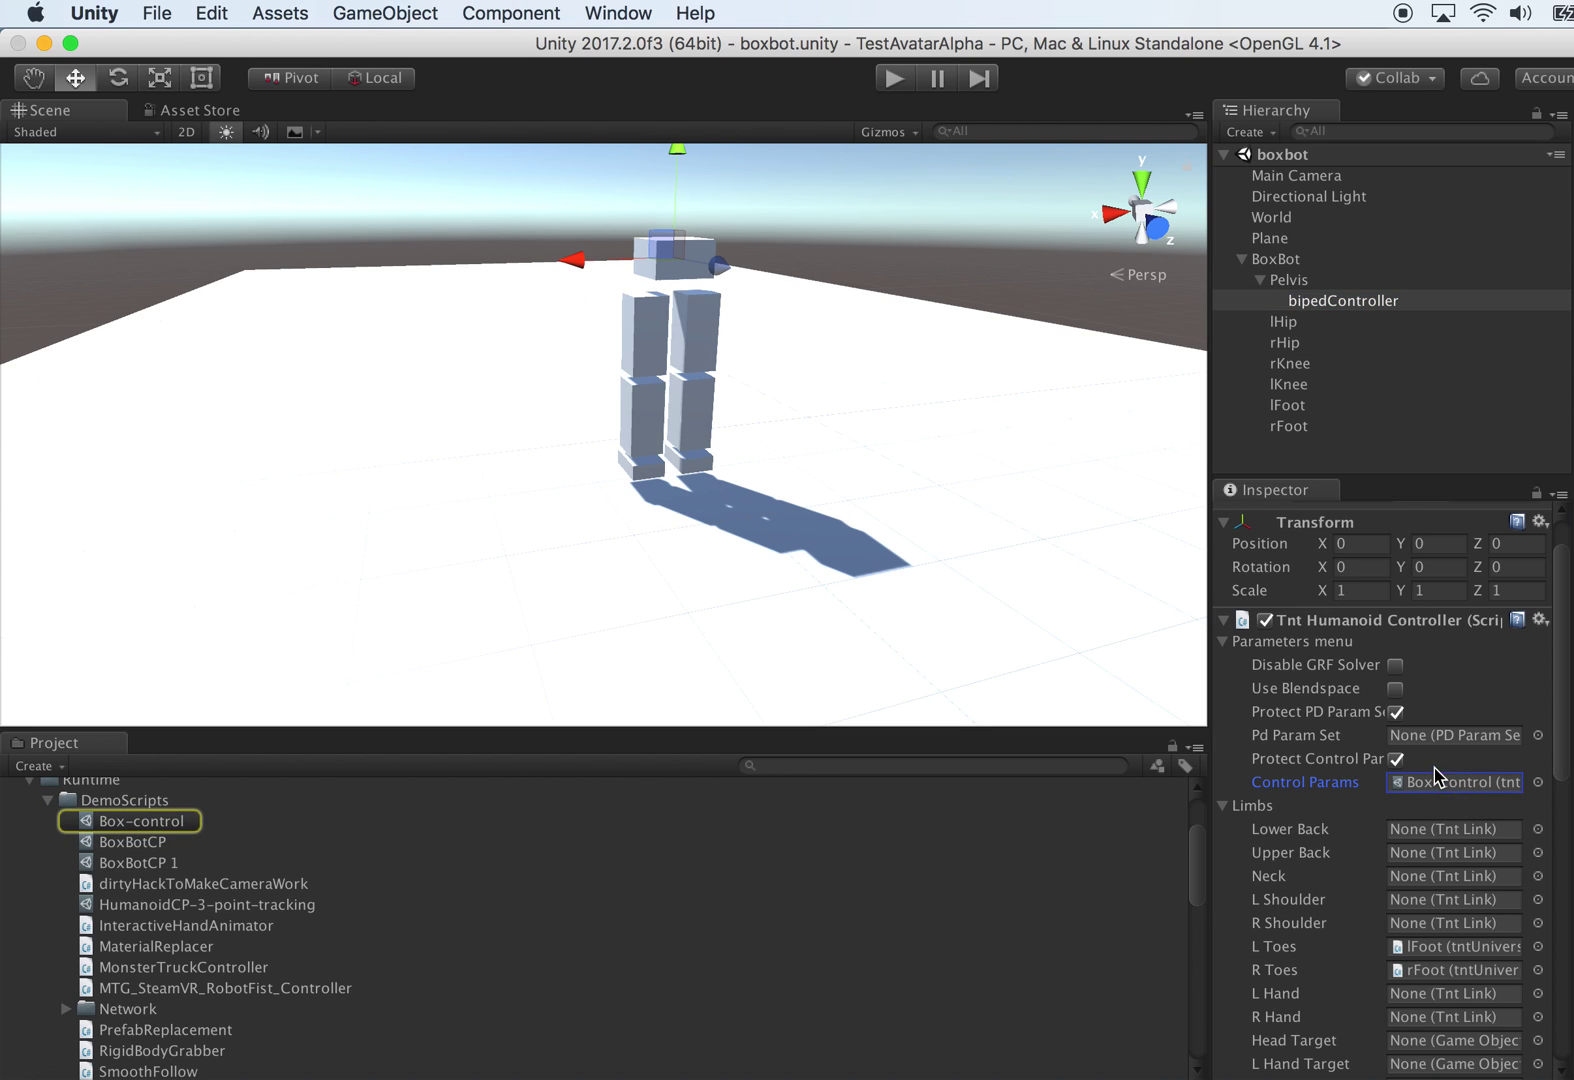
{"action": "left_click", "coordinate": [896, 79]}
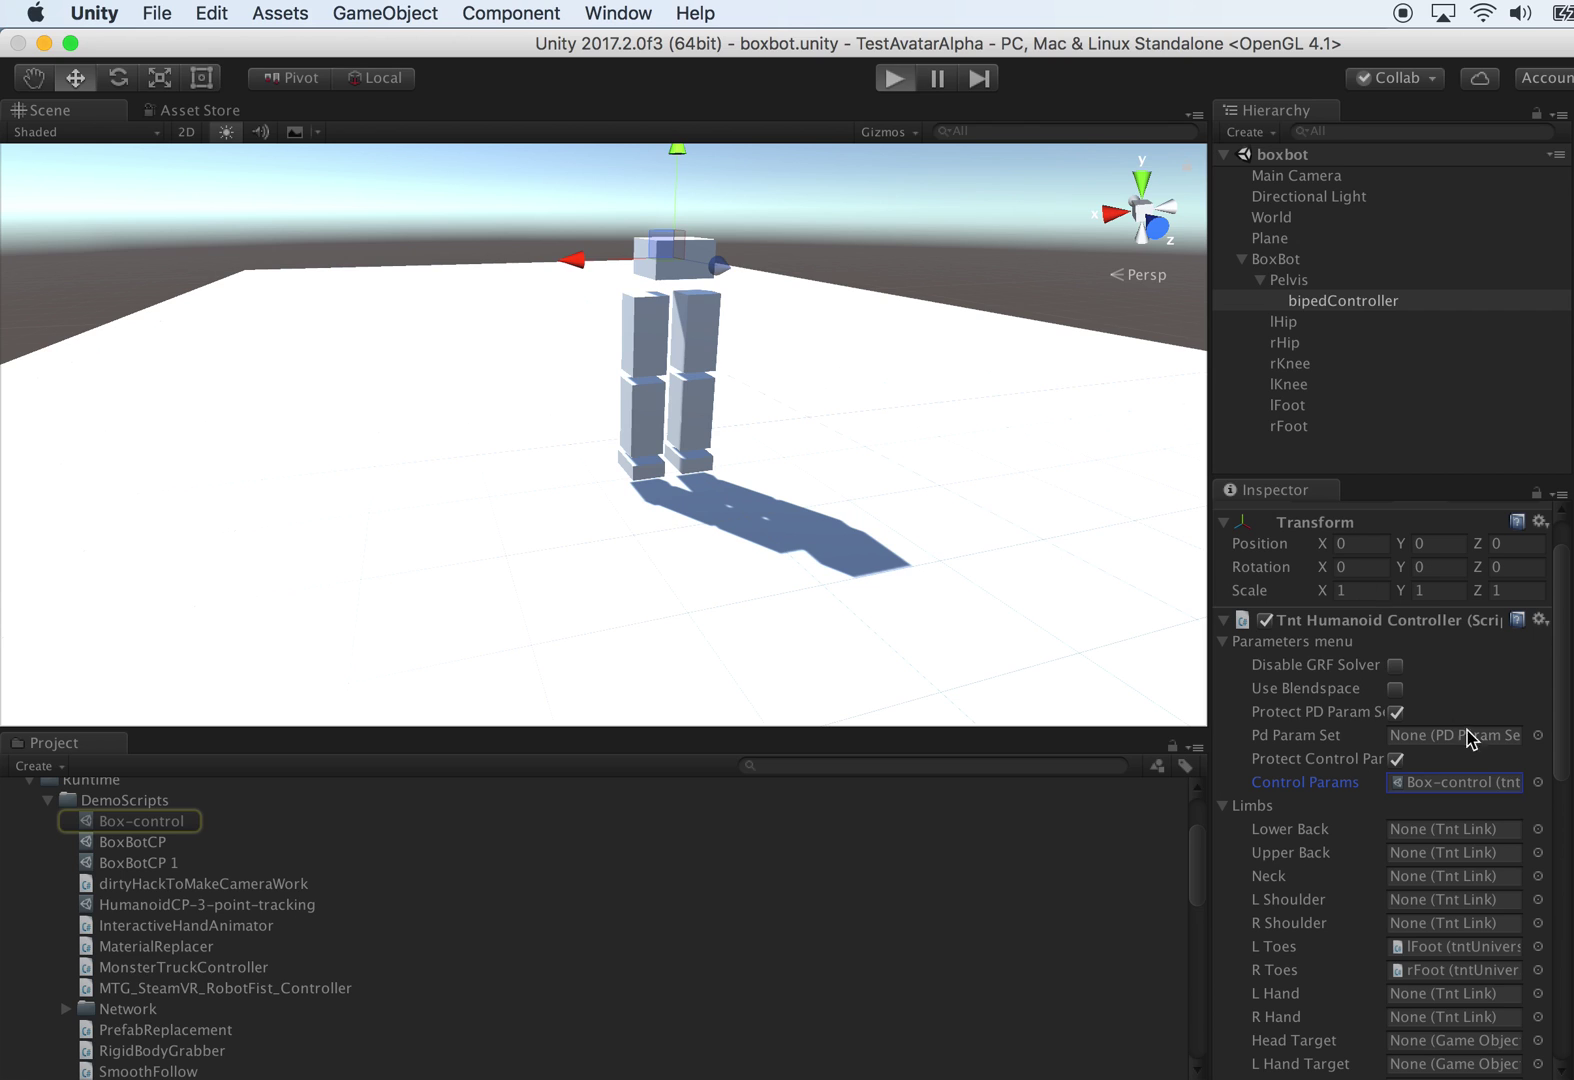
{"action": "left_click", "coordinate": [1459, 790]}
{"action": "double_click", "coordinate": [1461, 793]}
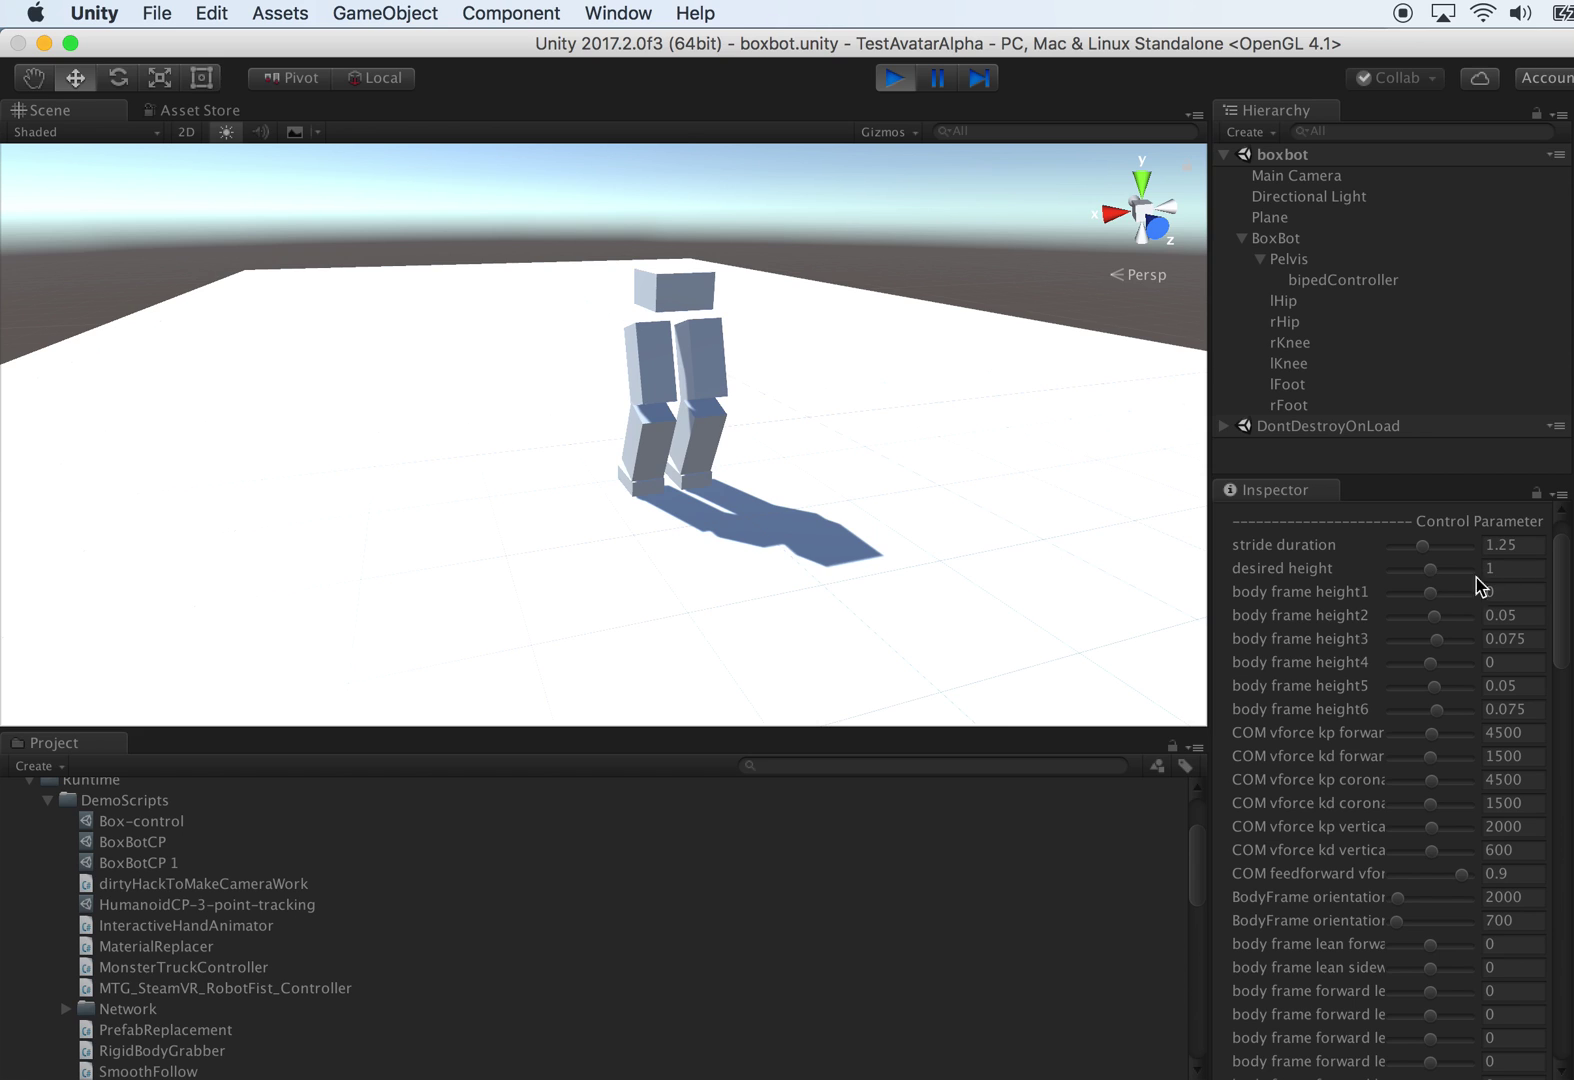
{"action": "mouse_move", "coordinate": [1444, 578]}
{"action": "left_mouse_down"}
{"action": "mouse_move", "coordinate": [1419, 586]}
{"action": "mouse_move", "coordinate": [1454, 570]}
{"action": "mouse_move", "coordinate": [1419, 583]}
{"action": "mouse_move", "coordinate": [1432, 582]}
{"action": "left_mouse_up"}
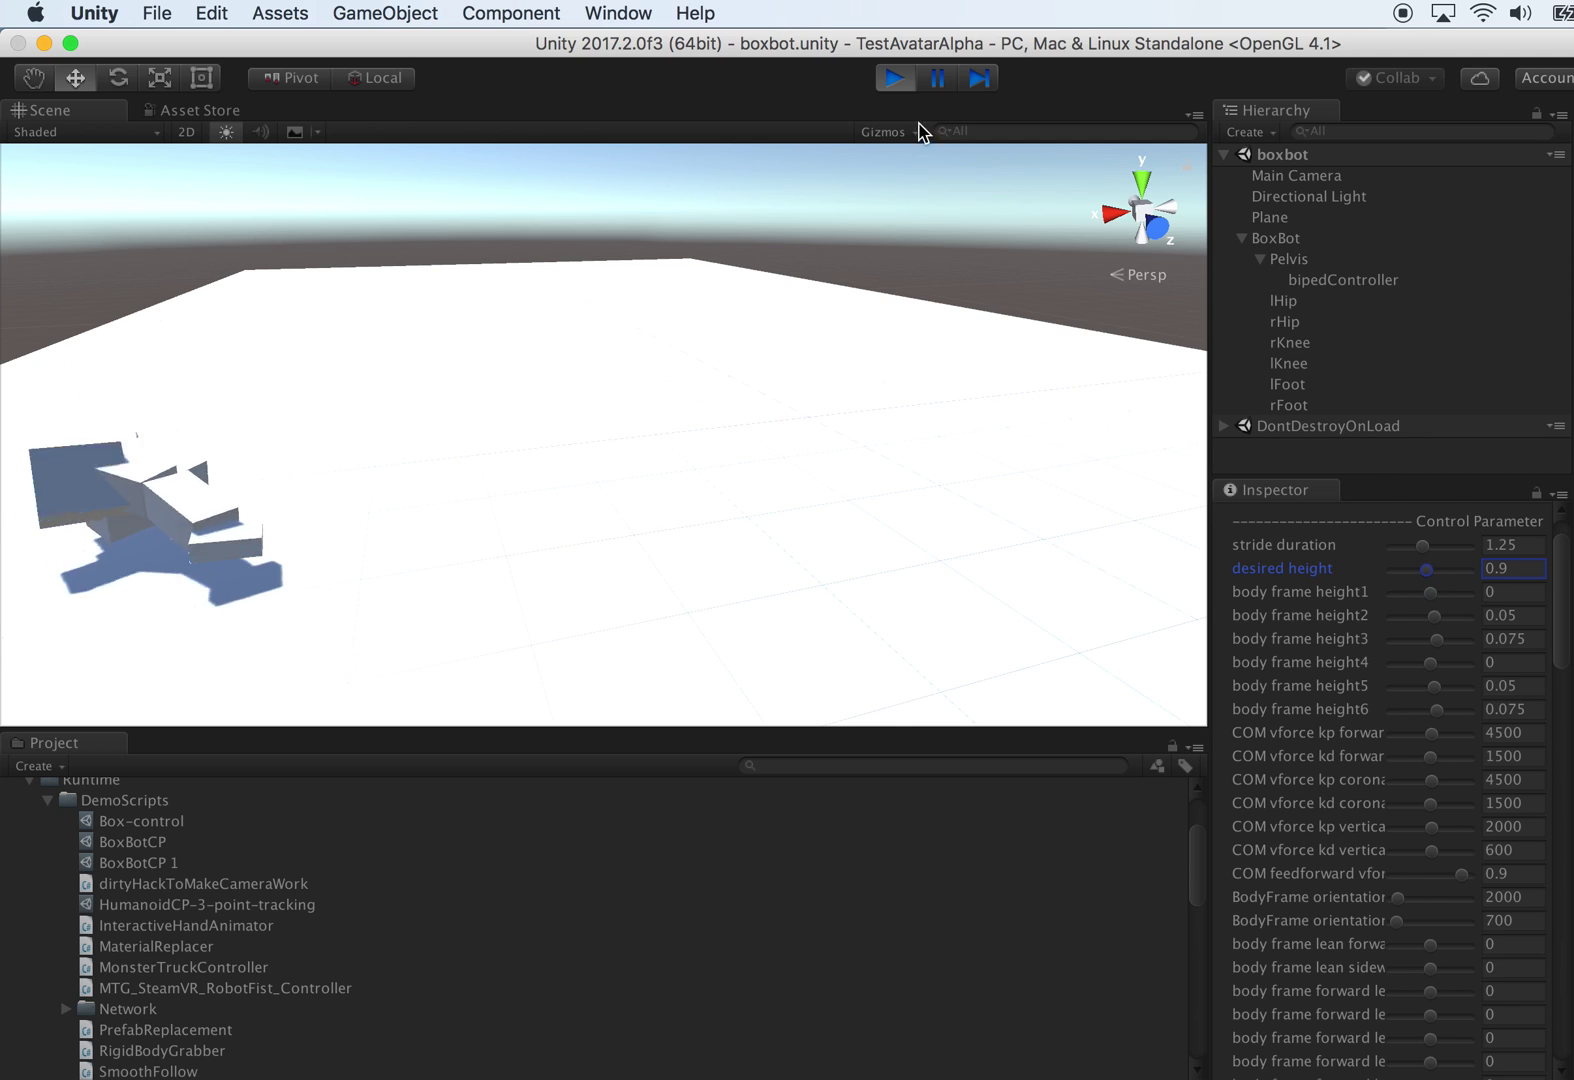
{"action": "left_click", "coordinate": [897, 82]}
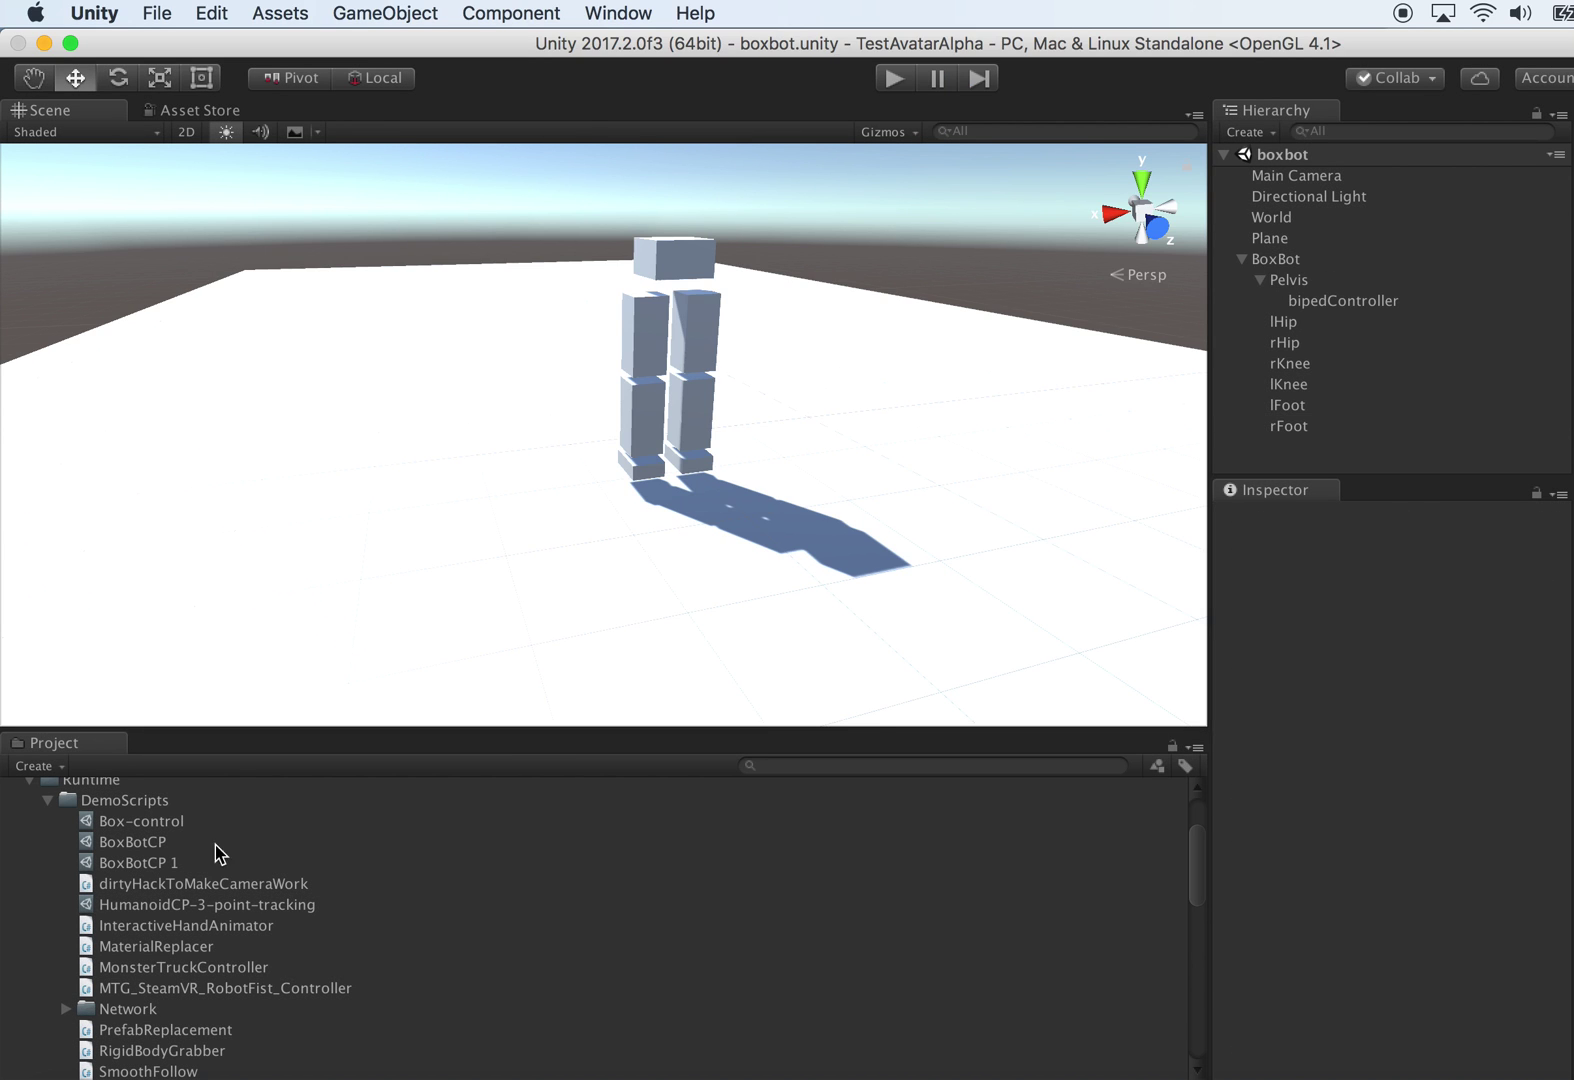
Step: Set the desired height of the Box-control asset to 0.95 and check its remaining parameters
{"action": "left_click", "coordinate": [162, 826]}
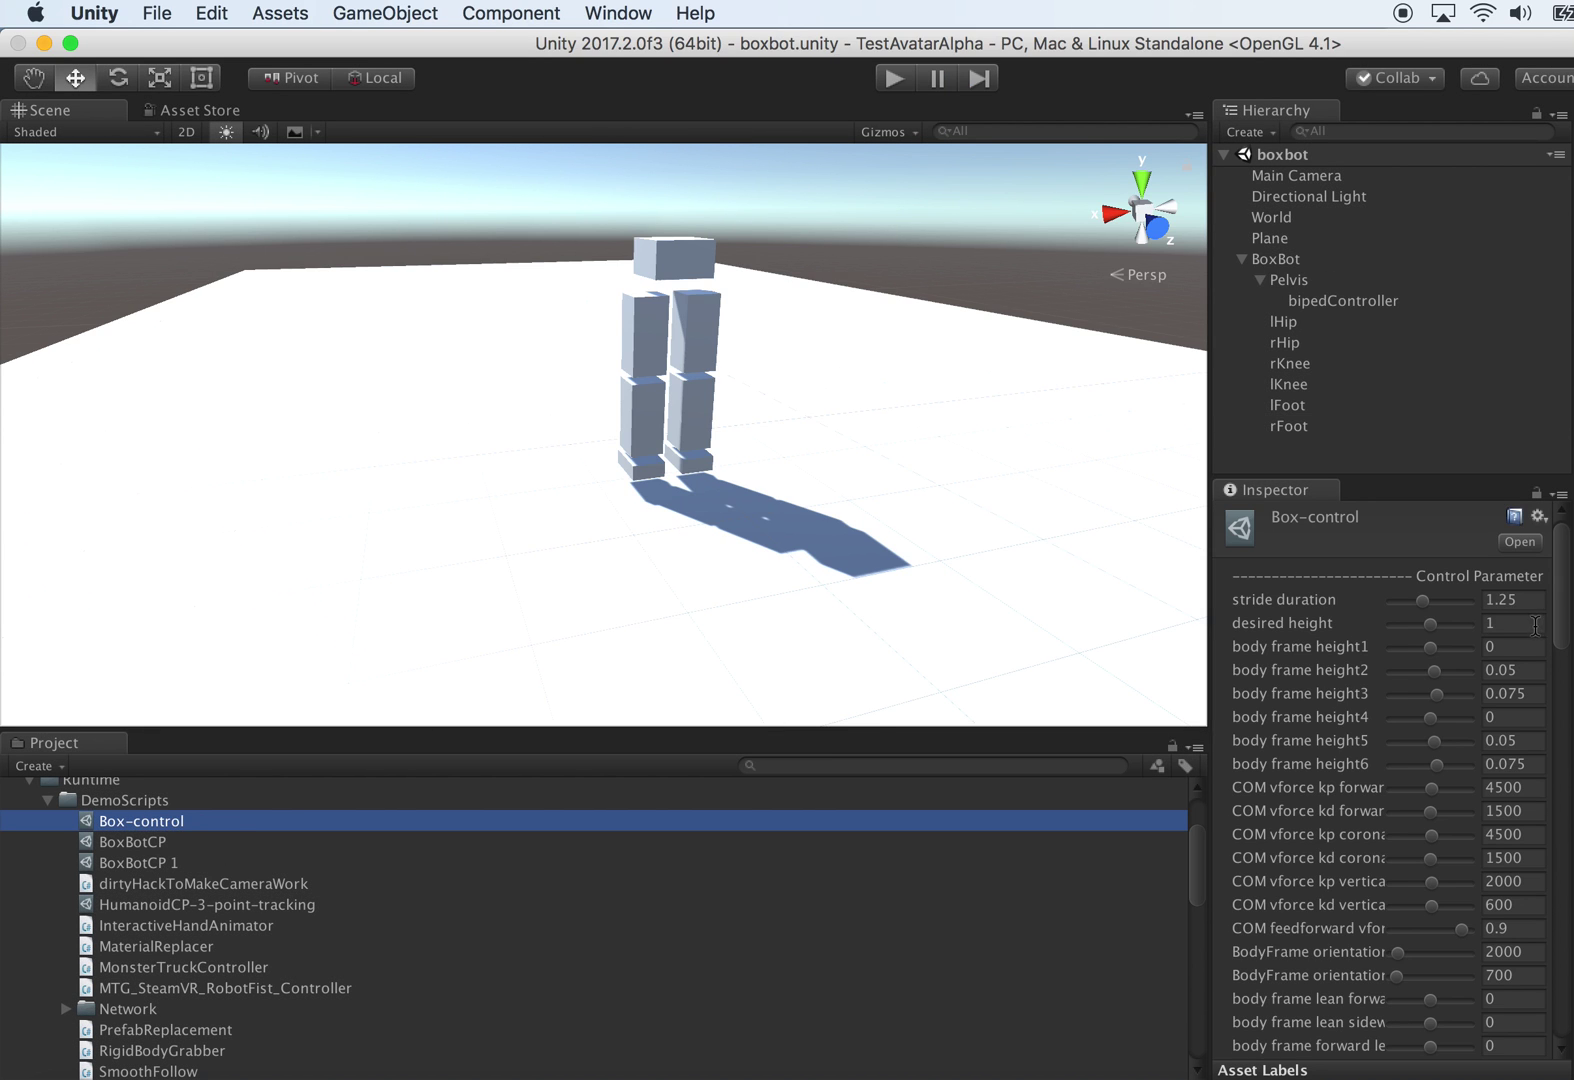
{"action": "left_click", "coordinate": [1519, 623]}
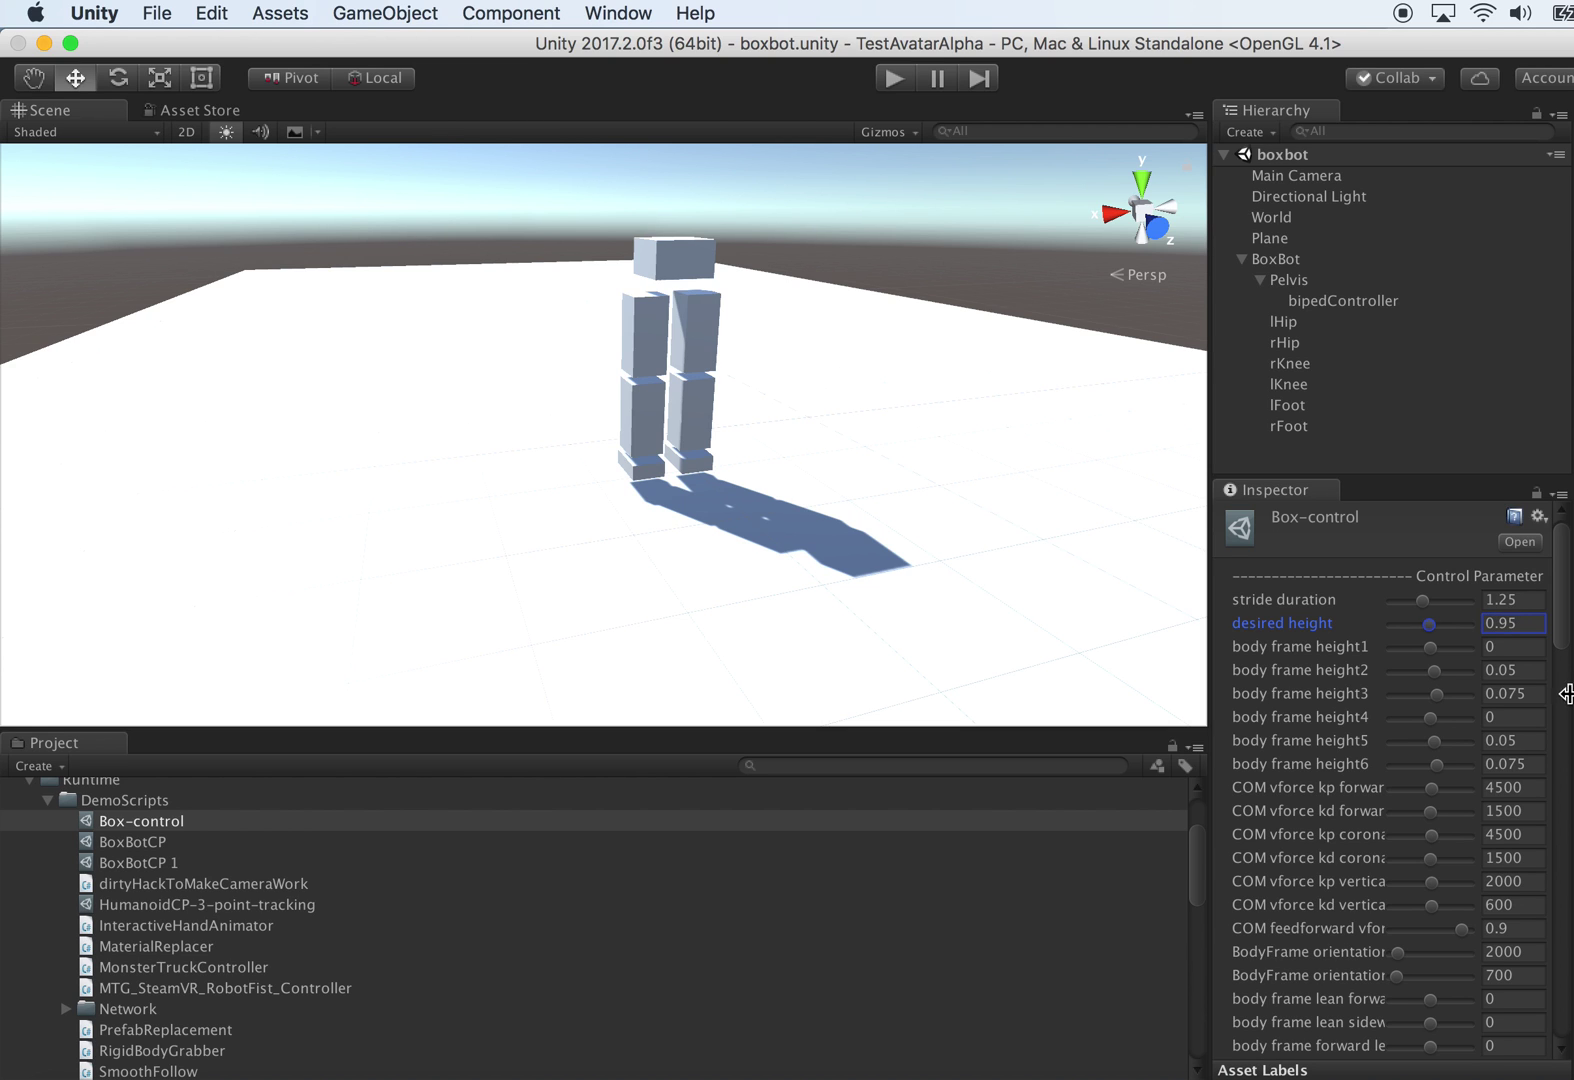
{"action": "scroll", "coordinate": [1480, 700], "scroll_direction": "down", "scroll_amount": 20}
{"action": "scroll", "coordinate": [1491, 693], "scroll_direction": "down", "scroll_amount": 10}
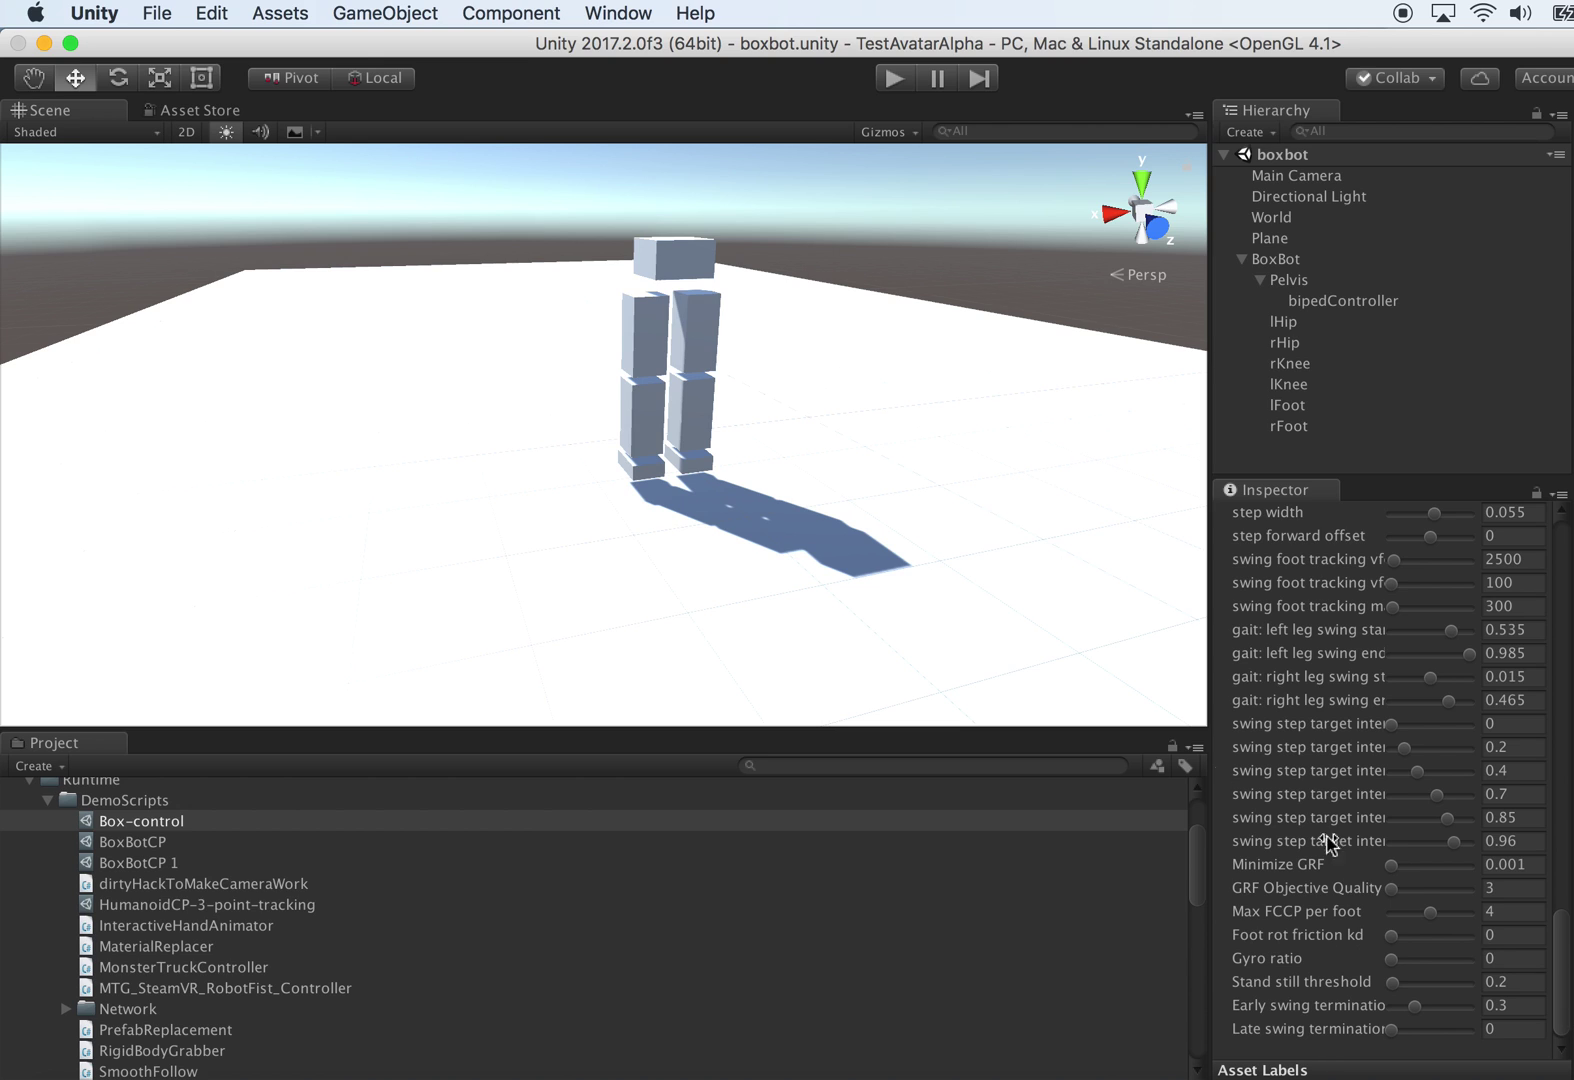
{"action": "scroll", "coordinate": [892, 573], "scroll_direction": "up", "scroll_amount": 5}
Step: Check the link settings of lHip and rHip, and set the Mass of the Pelvis's Tnt Base component to 100
{"action": "left_click", "coordinate": [1287, 322]}
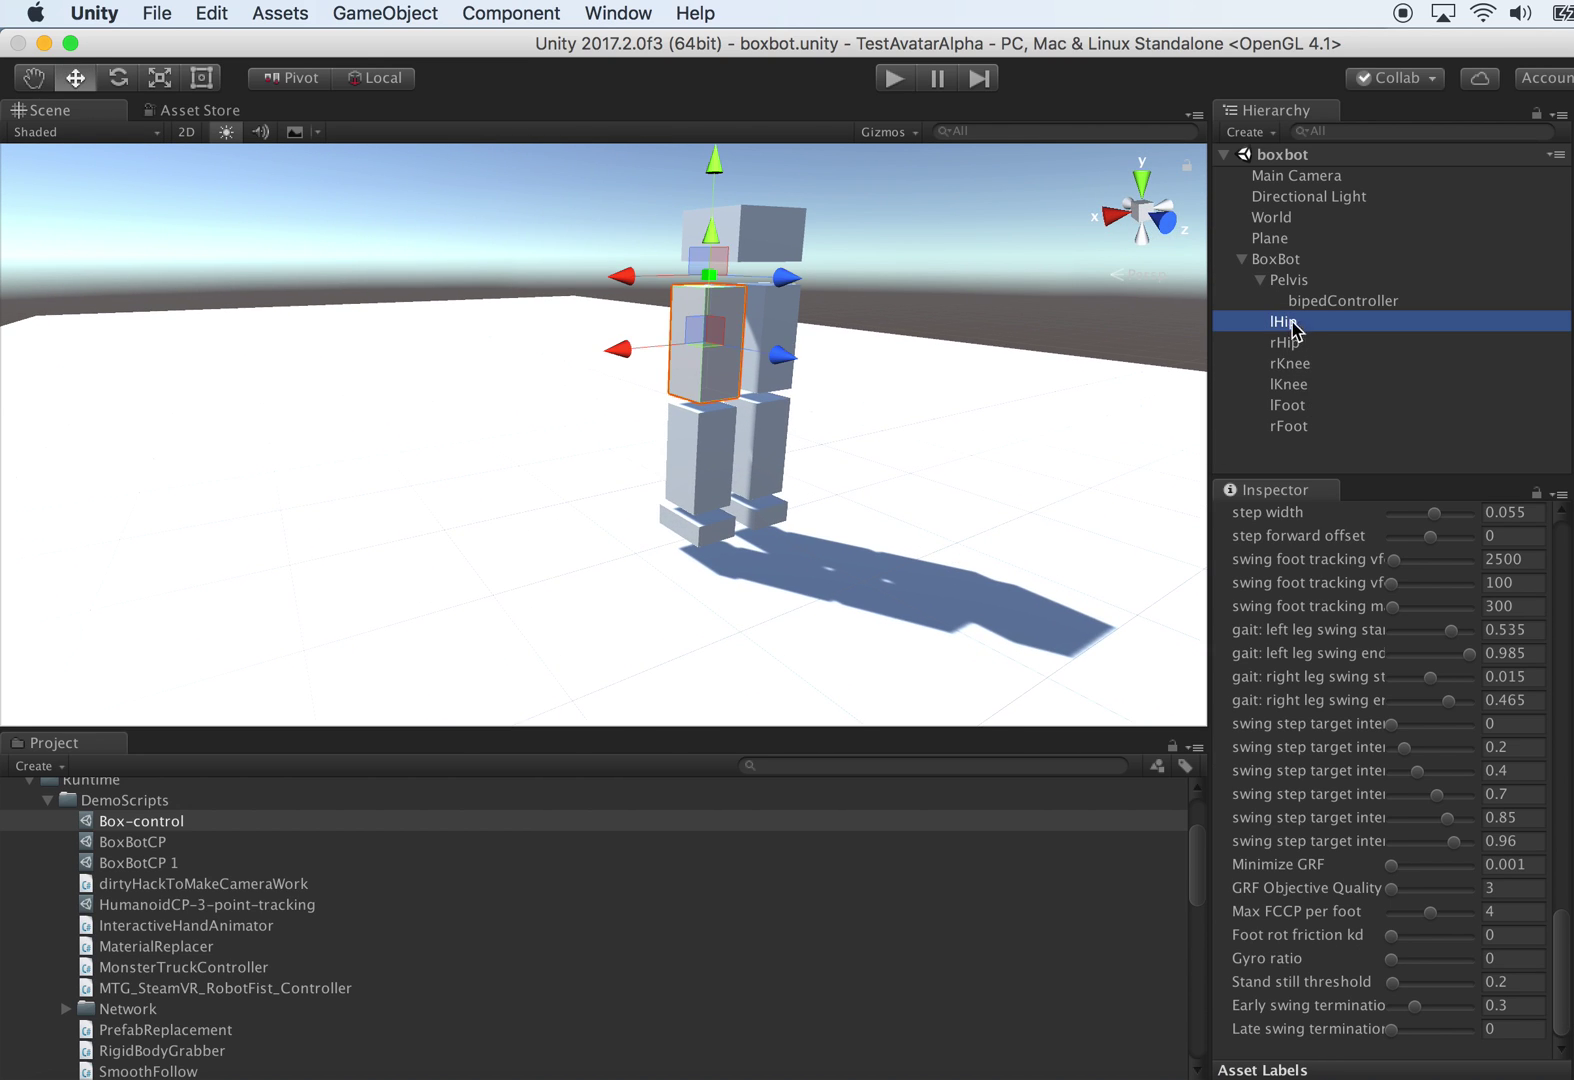
{"action": "left_click", "coordinate": [1302, 346], "text": "shift"}
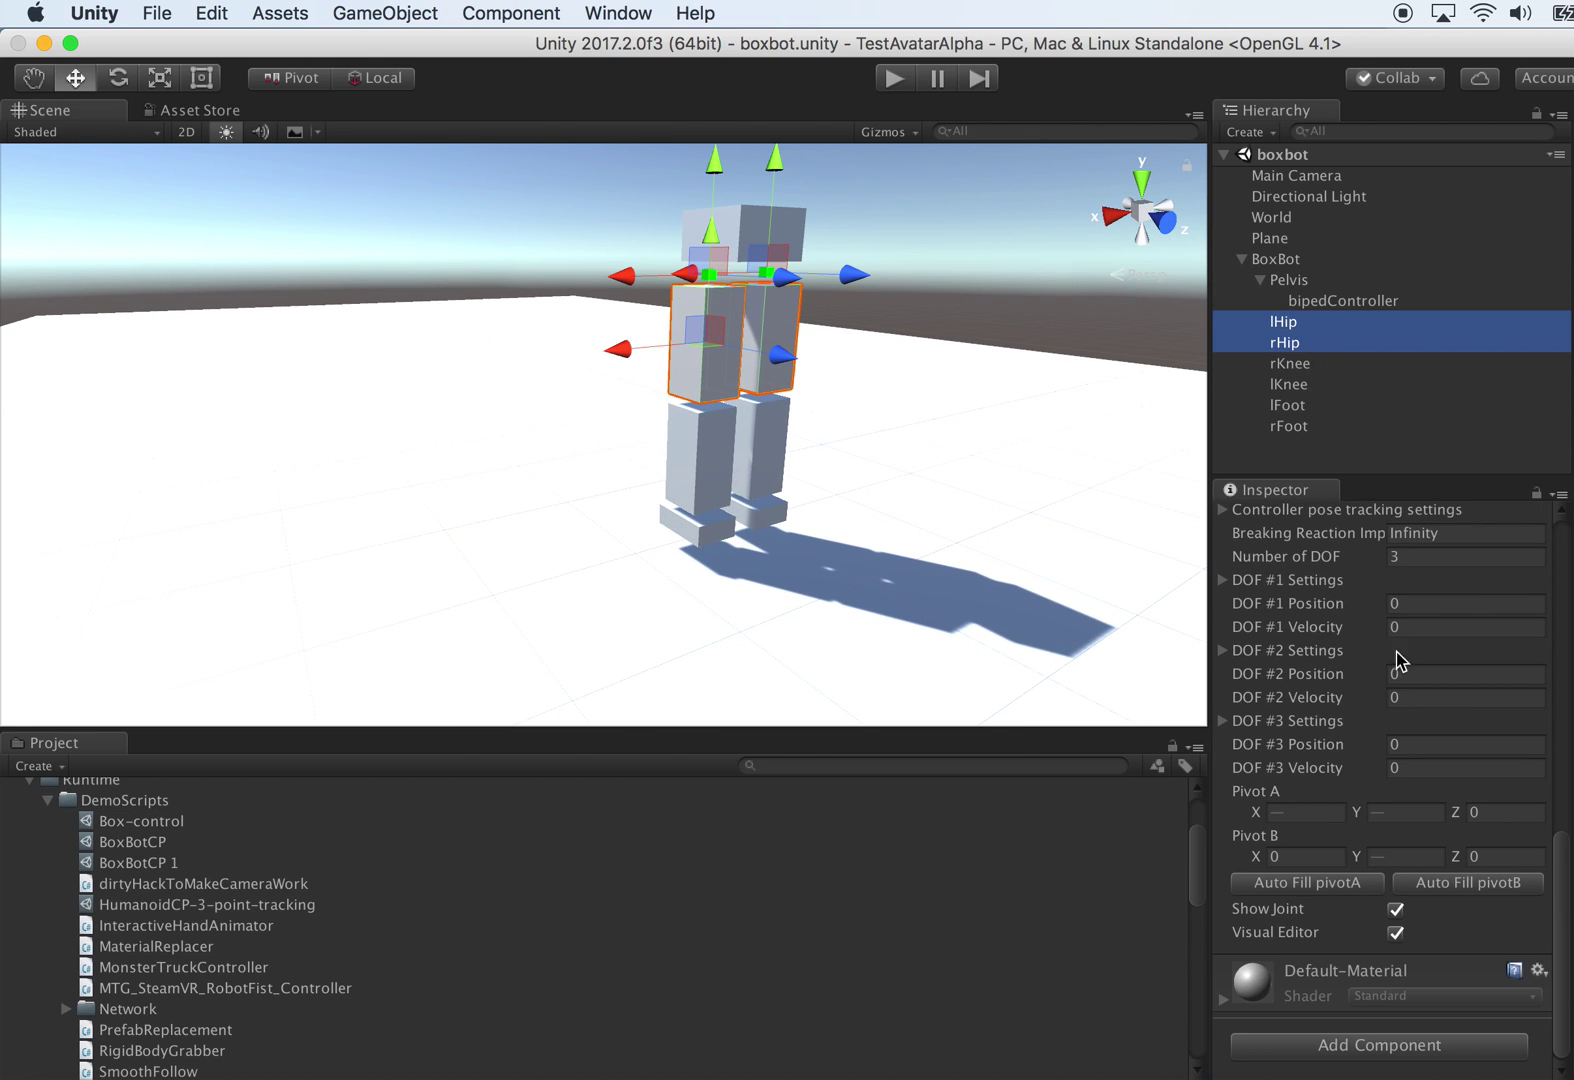
{"action": "scroll", "coordinate": [1416, 682], "scroll_direction": "up", "scroll_amount": 15}
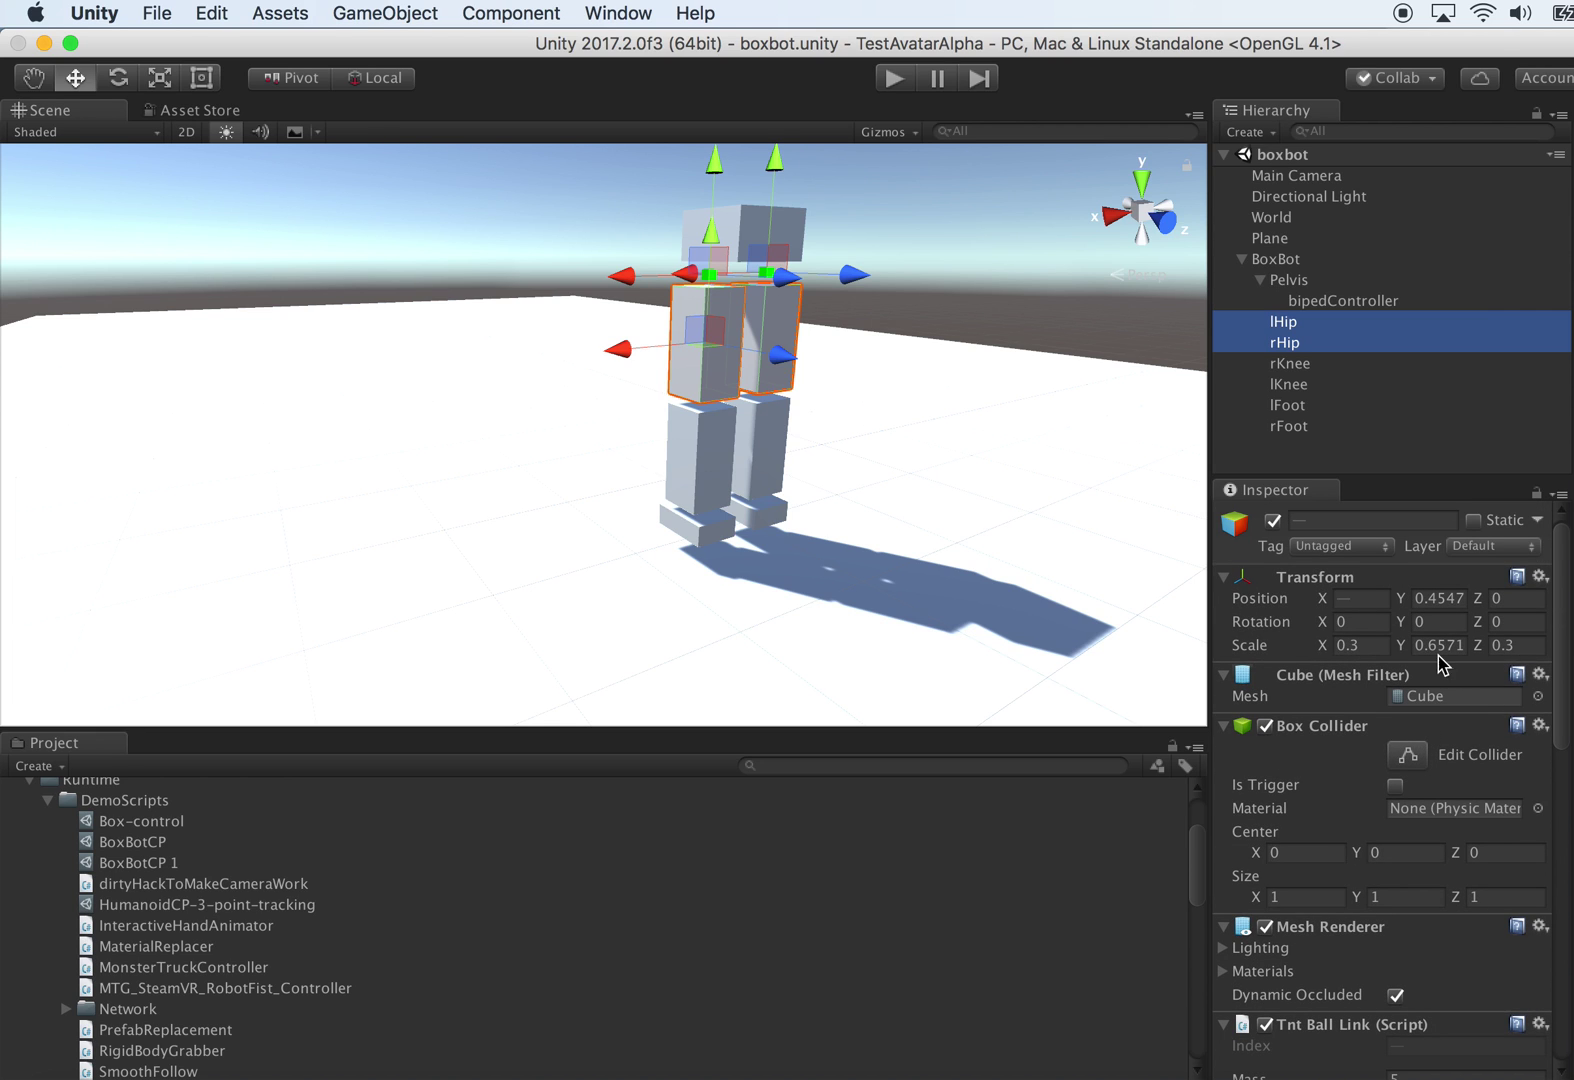
{"action": "scroll", "coordinate": [1440, 720], "scroll_direction": "down", "scroll_amount": 12}
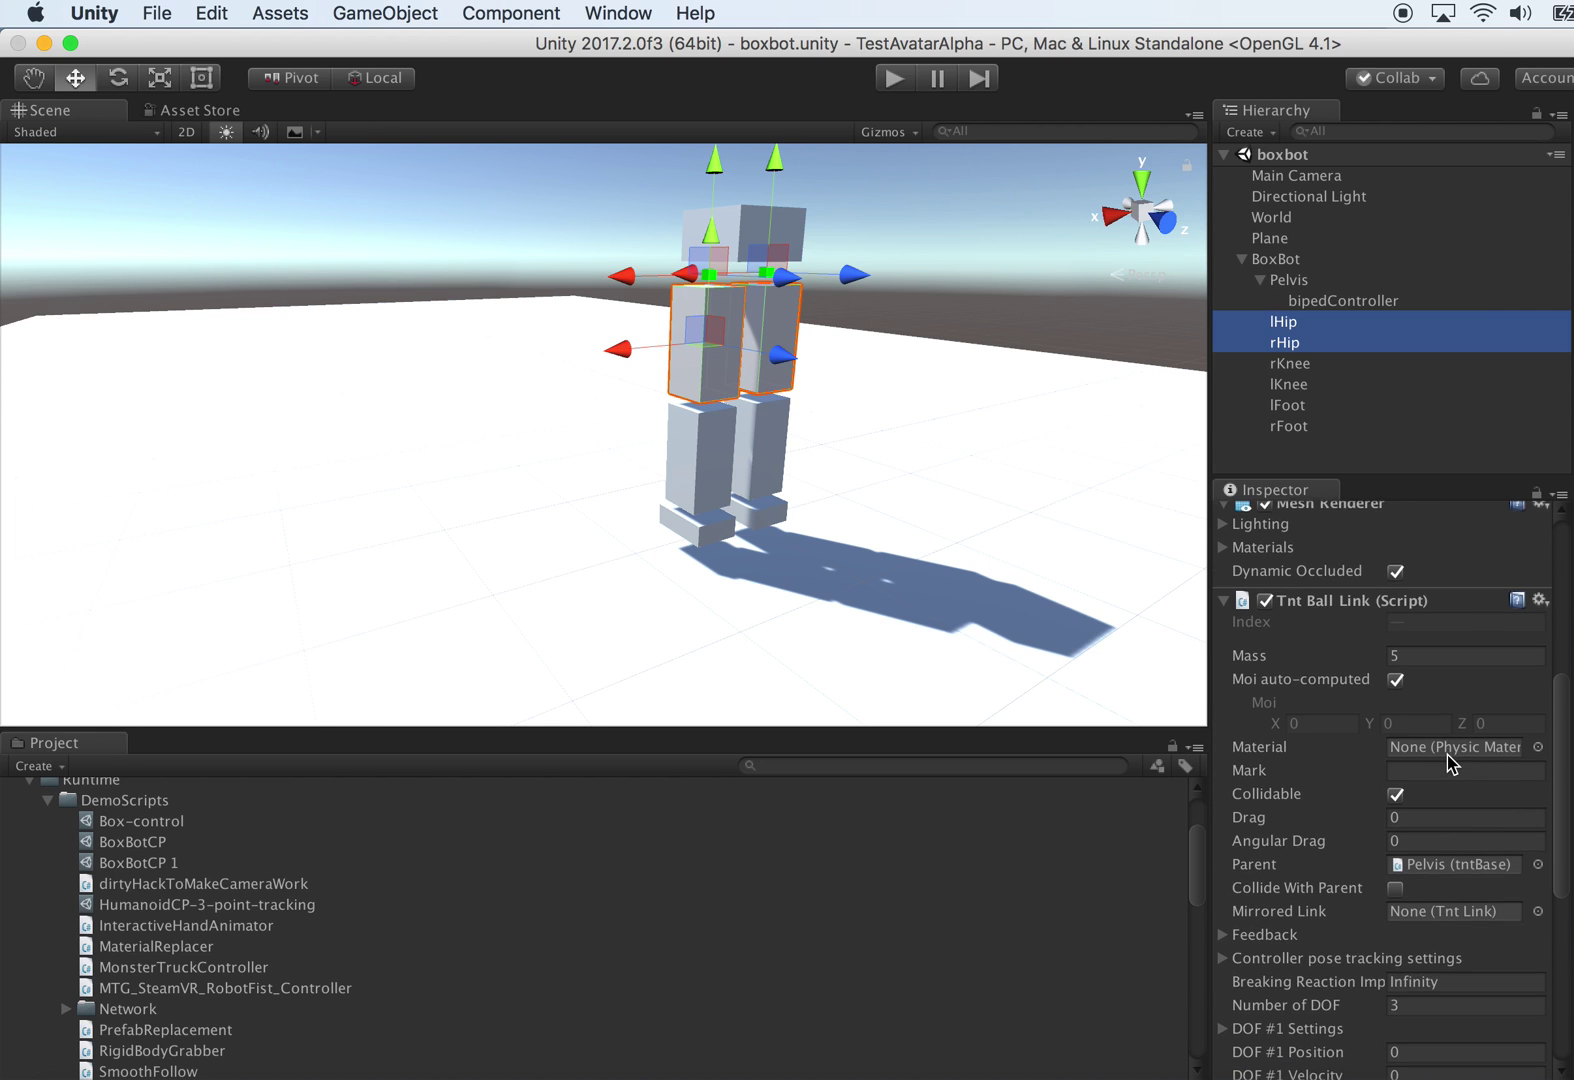
{"action": "scroll", "coordinate": [1451, 765], "scroll_direction": "down", "scroll_amount": 1}
{"action": "scroll", "coordinate": [1340, 815], "scroll_direction": "up", "scroll_amount": 3}
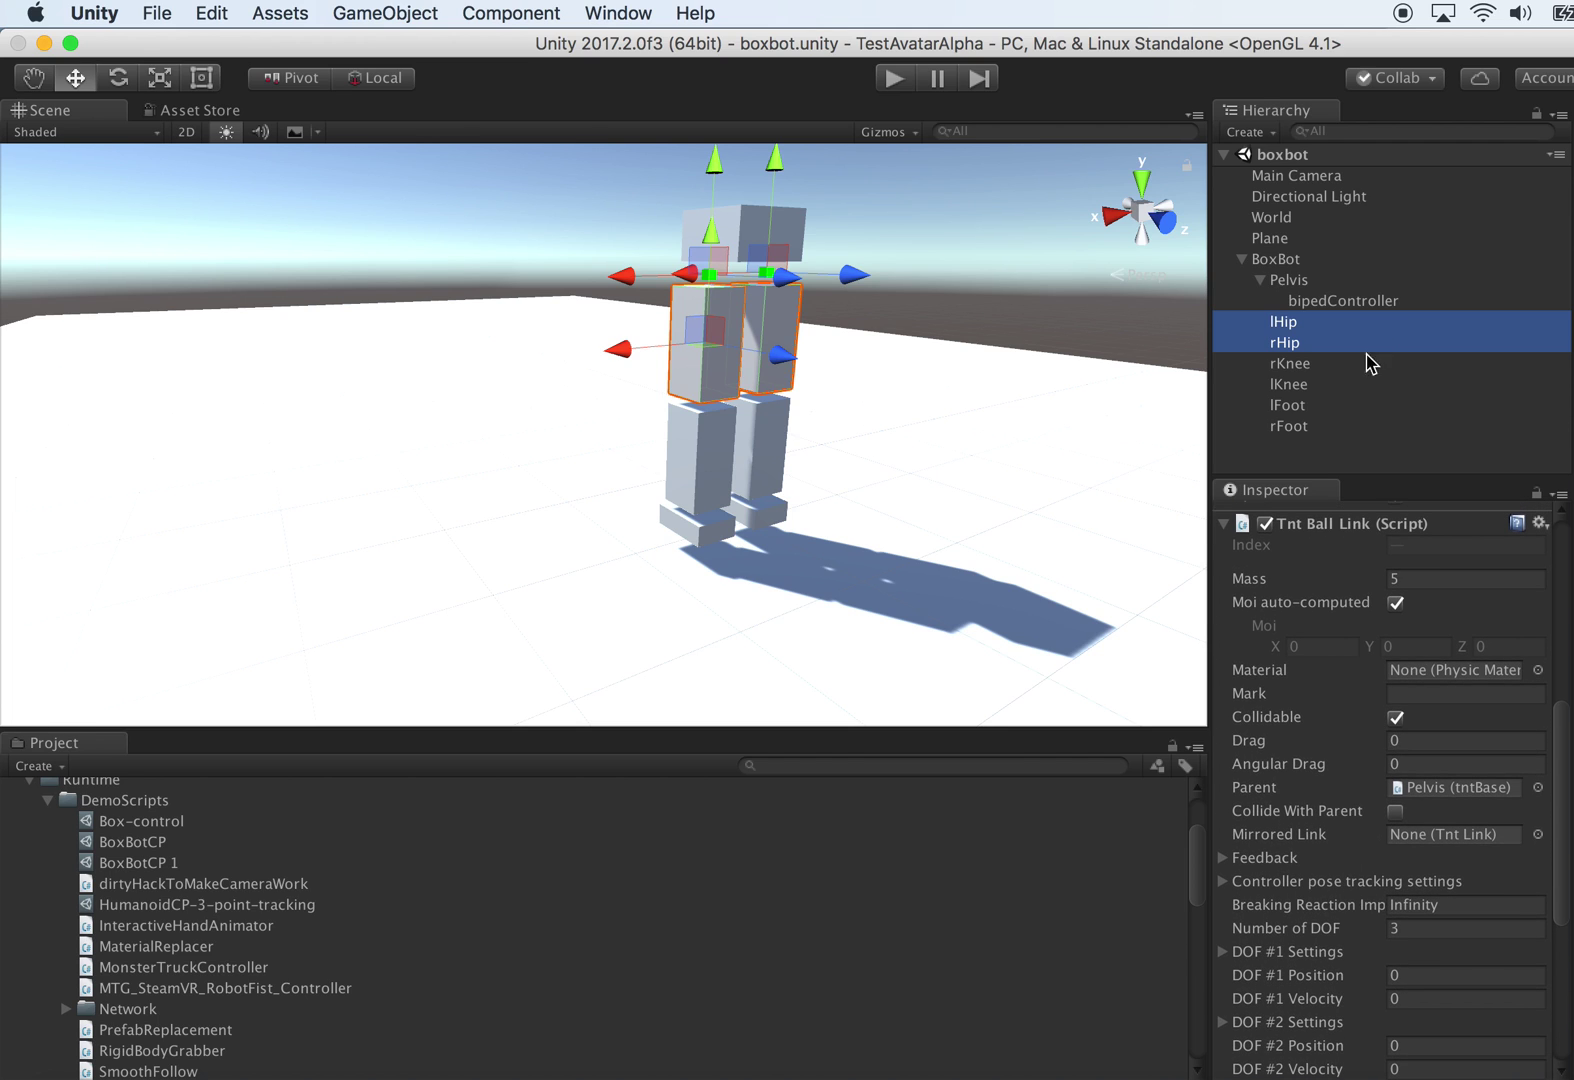
{"action": "left_click", "coordinate": [1300, 283]}
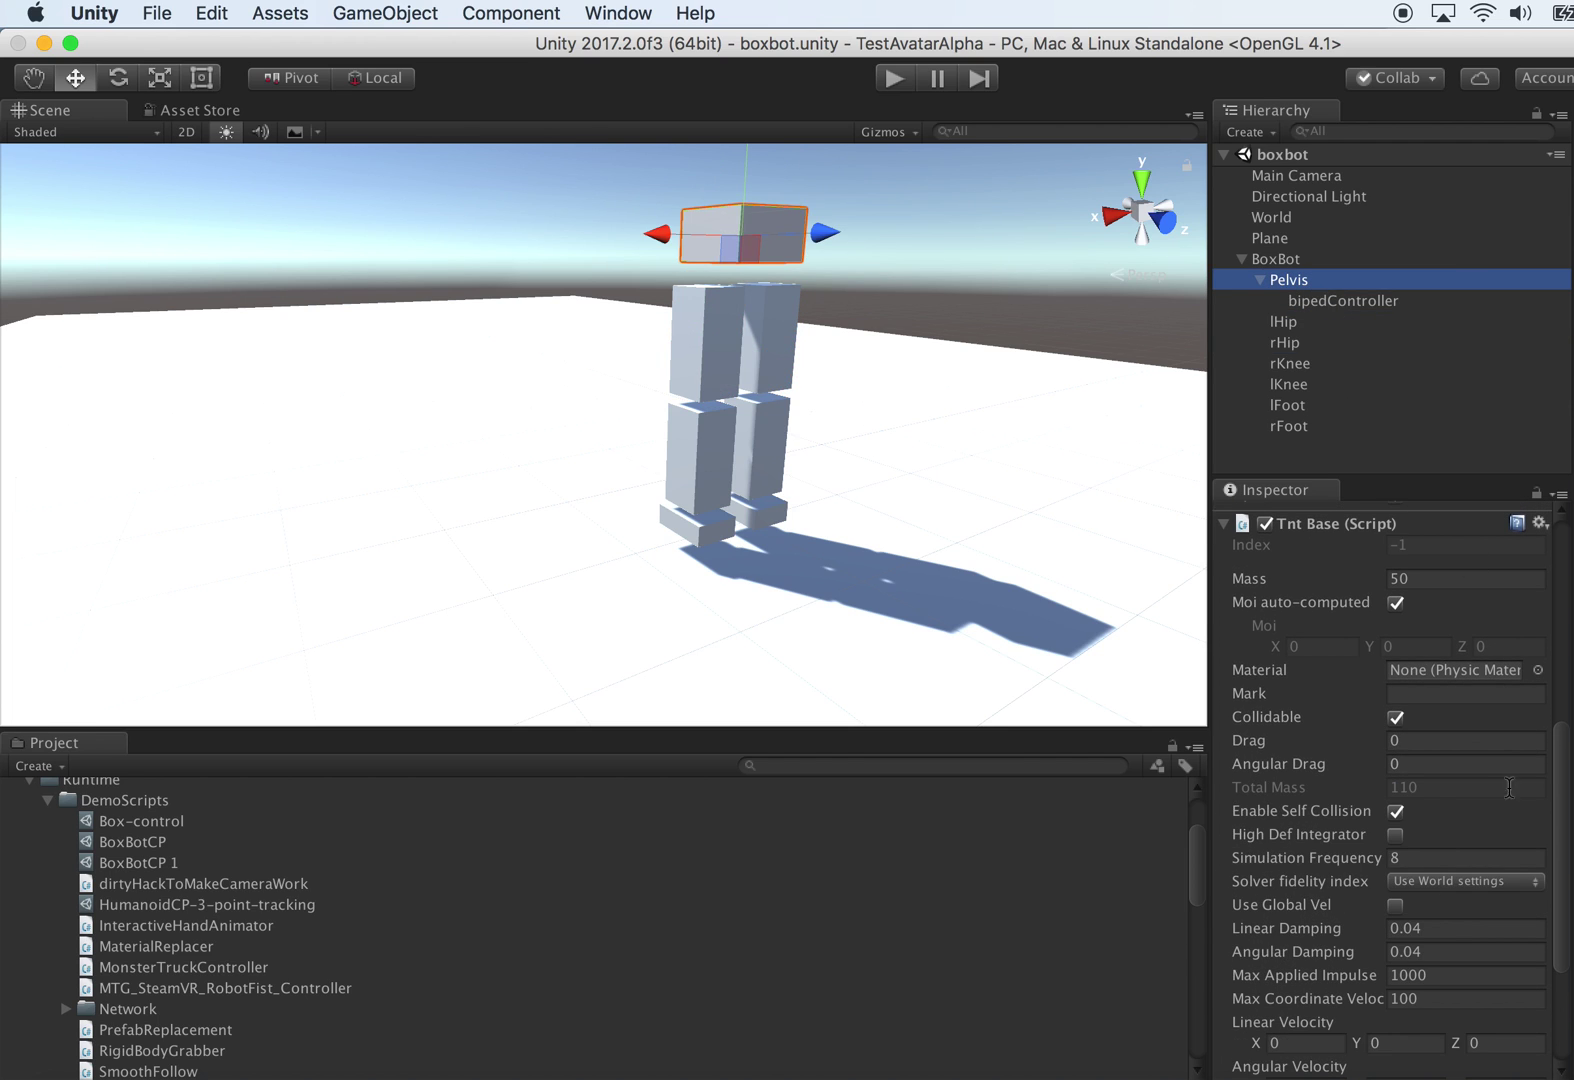
{"action": "left_click", "coordinate": [1438, 578]}
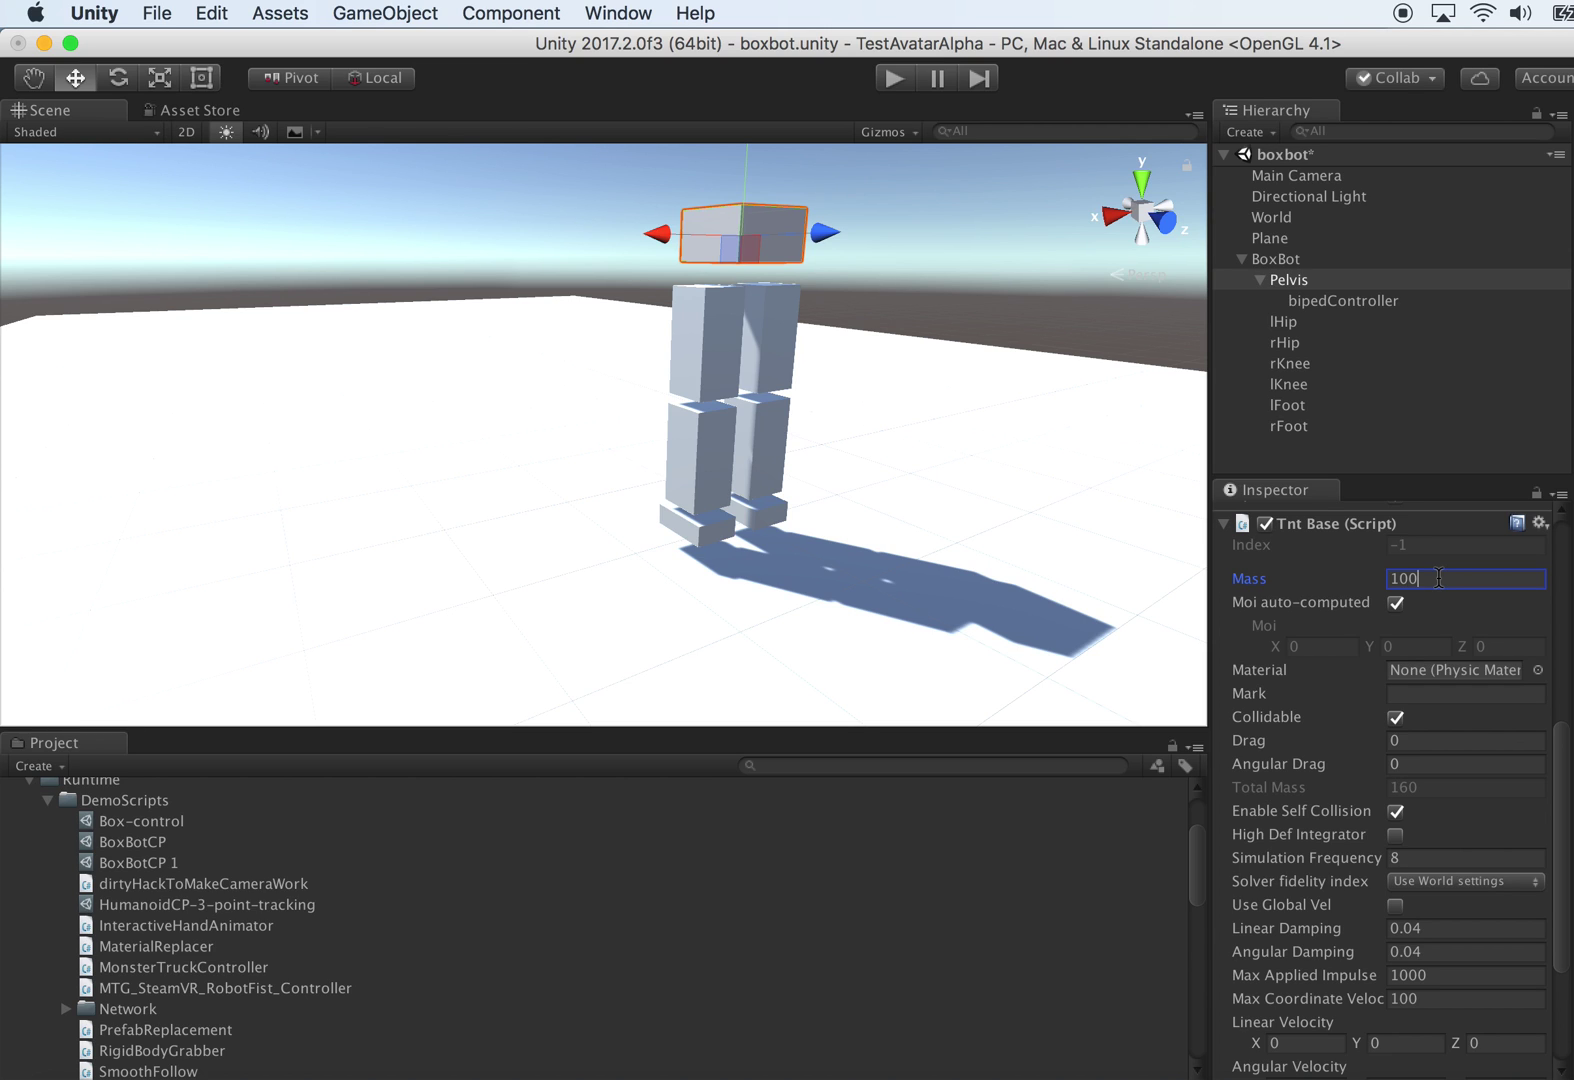
Step: Set the Mass of the Tnt Ball Link components of both lHip and rHip to 10
{"action": "left_click", "coordinate": [1299, 322]}
{"action": "left_click", "coordinate": [1295, 343], "text": "shift"}
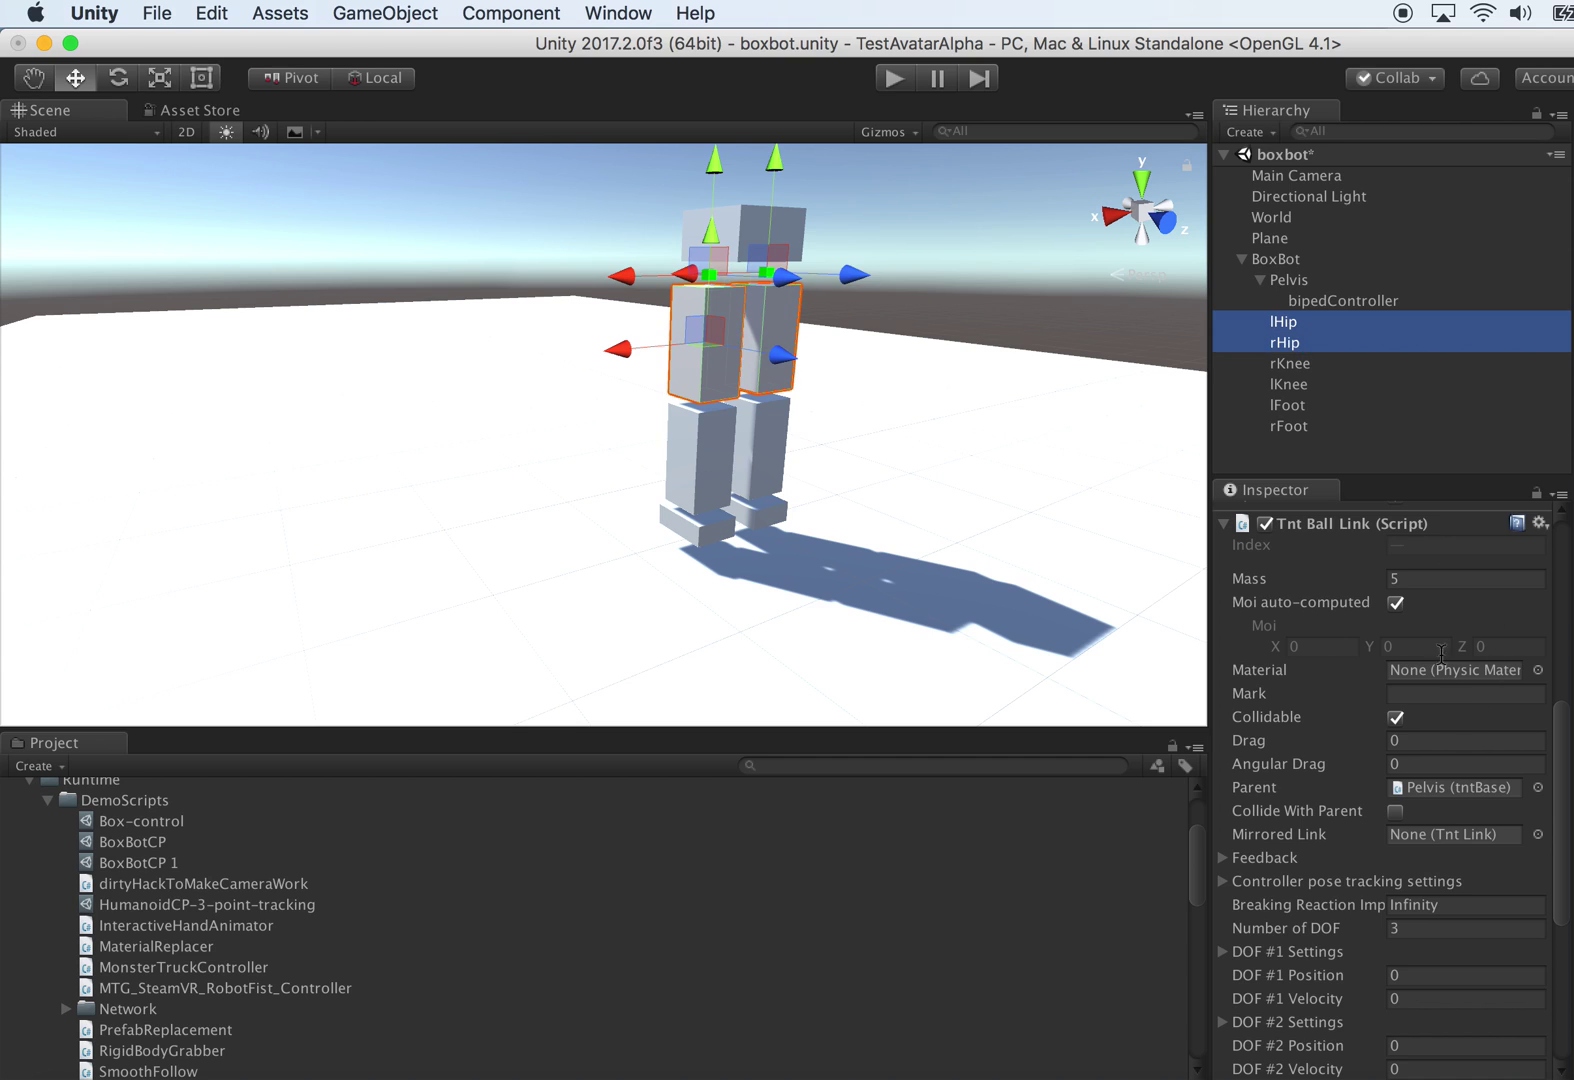
{"action": "left_click", "coordinate": [1435, 580]}
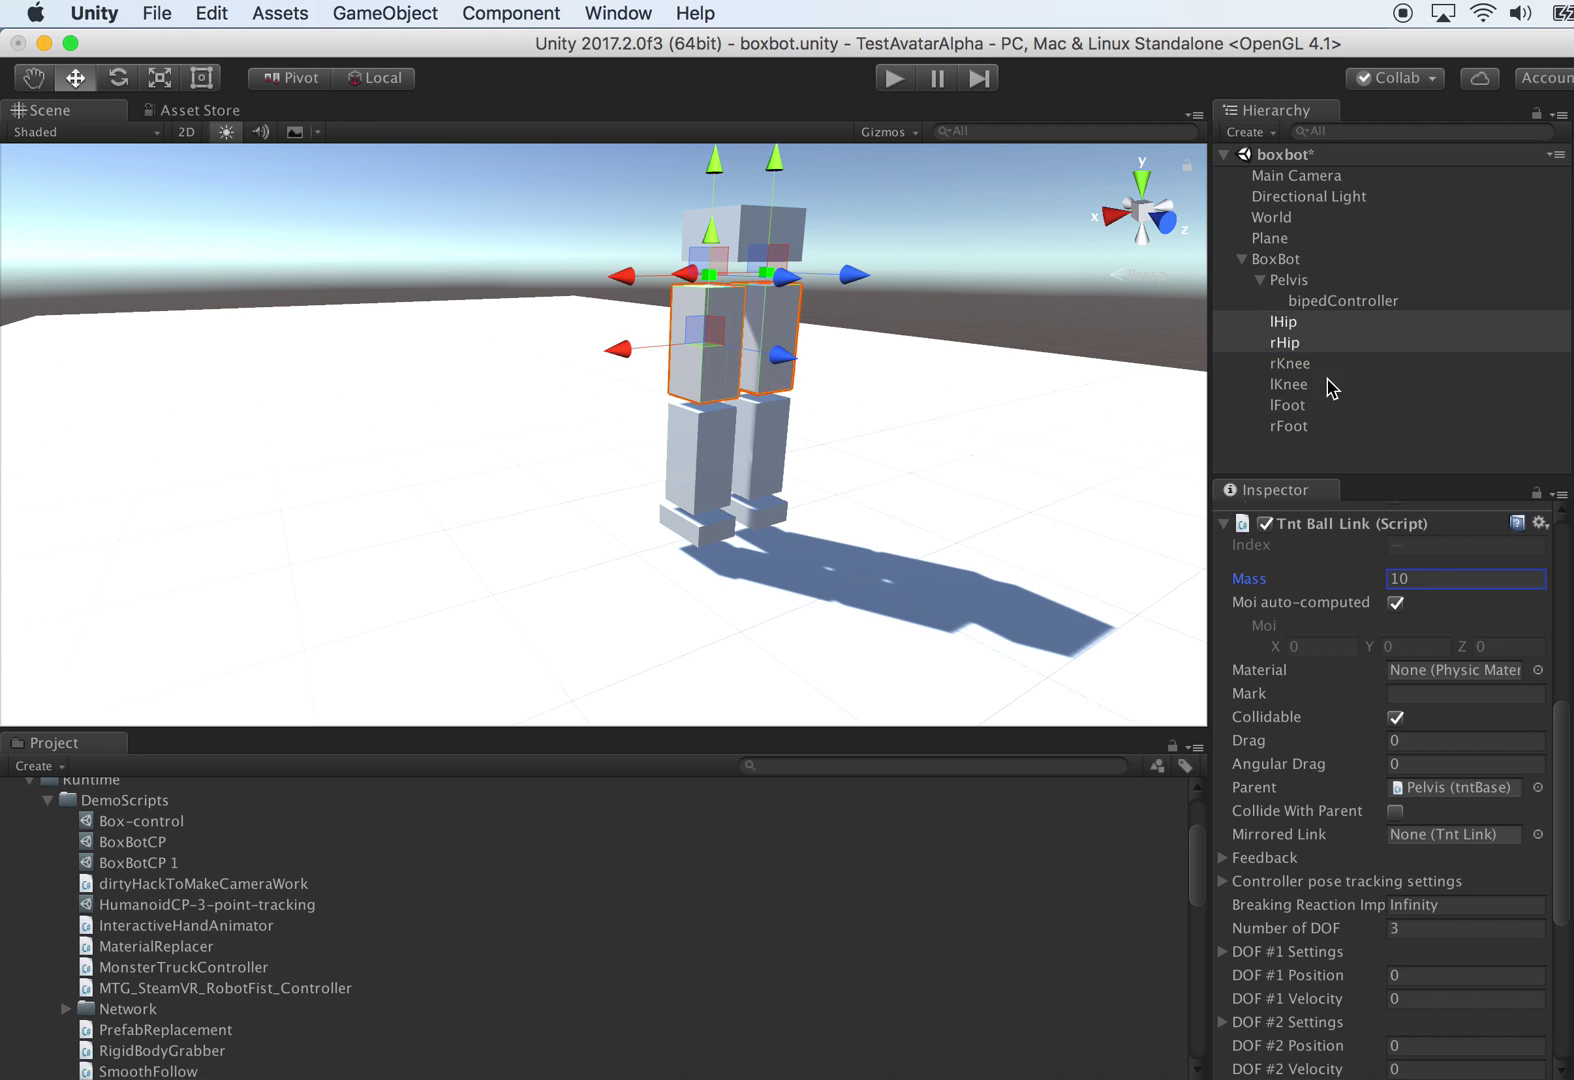
Step: Set the Mass of the Tnt Hinge Link components of both rKnee and lKnee
{"action": "left_click", "coordinate": [1300, 364]}
{"action": "left_click", "coordinate": [1298, 384], "text": "shift"}
{"action": "left_click", "coordinate": [1437, 580]}
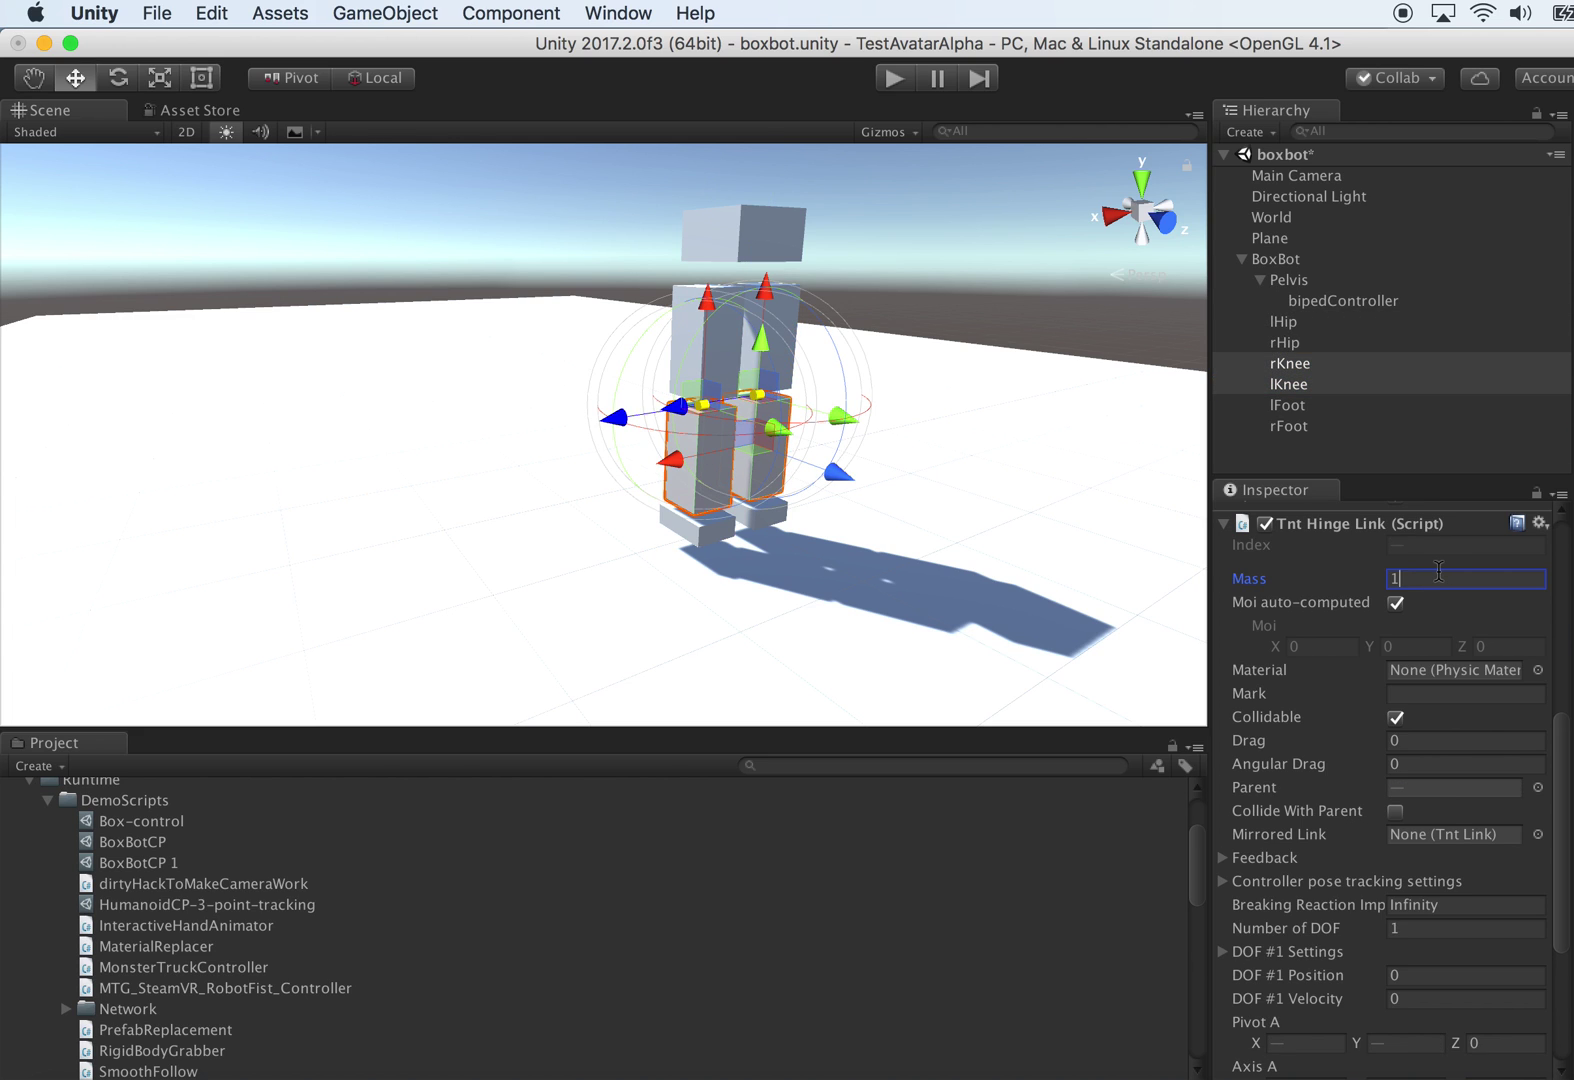
Step: Set Kp to 500 in the controller pose tracking settings of both lHip and rHip
{"action": "left_click", "coordinate": [1290, 322]}
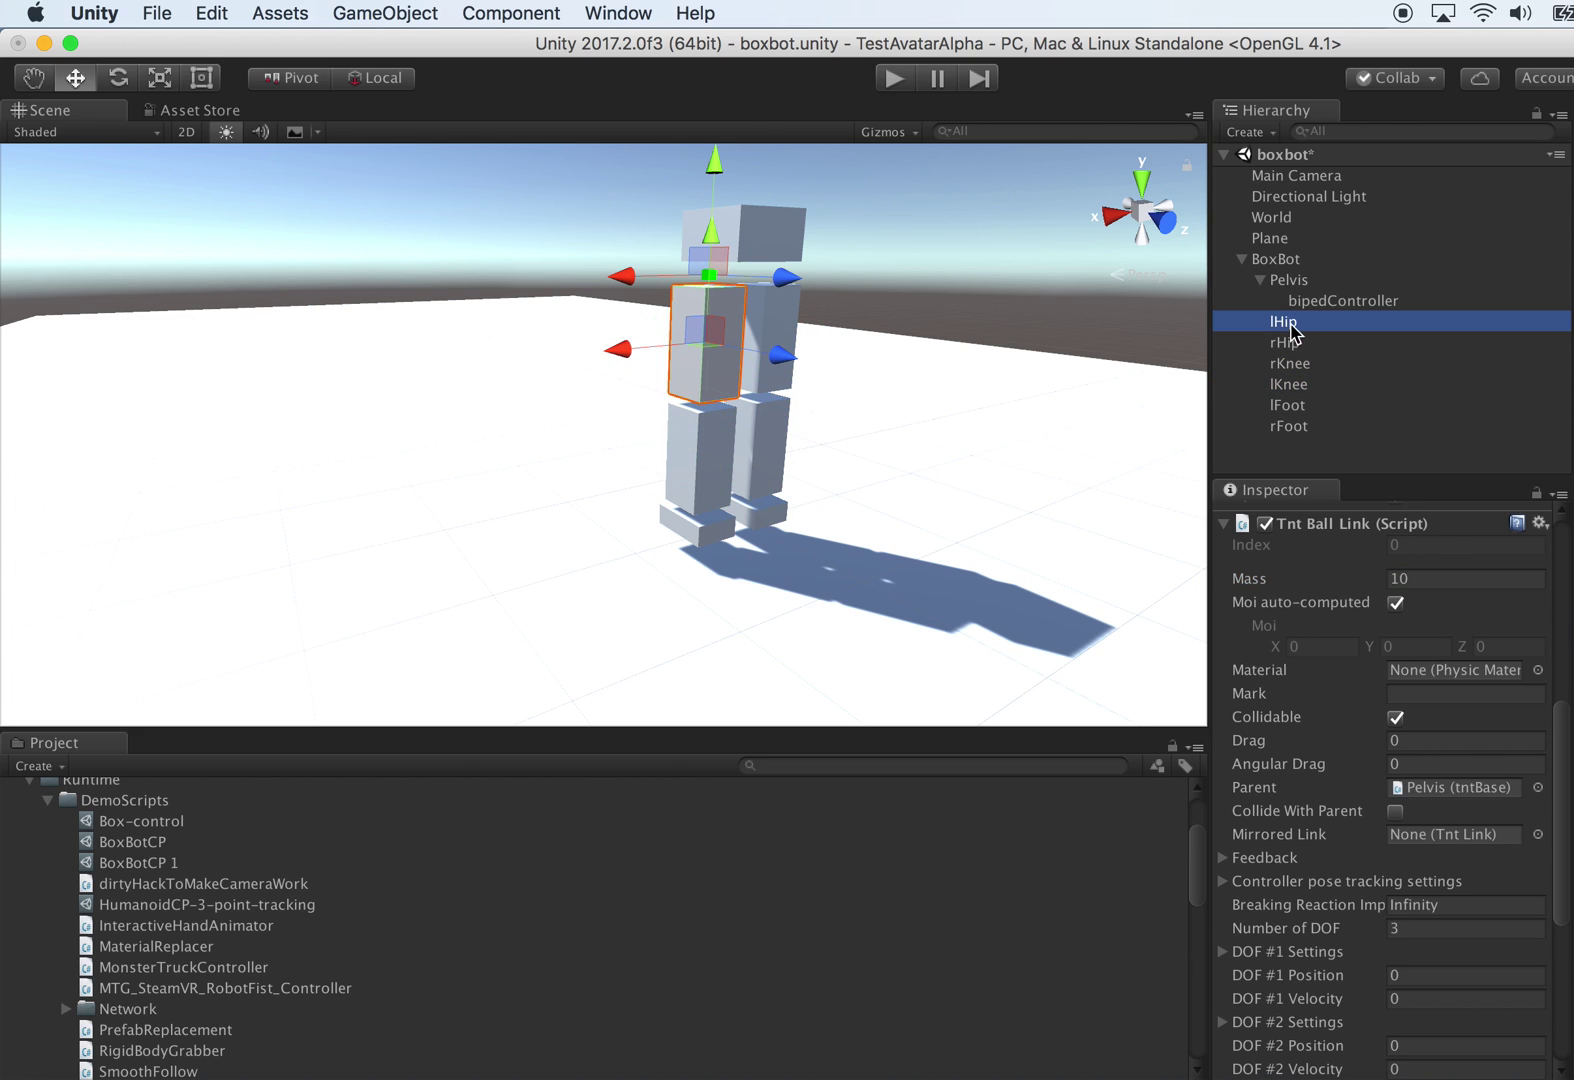
{"action": "left_click", "coordinate": [1290, 343], "text": "shift"}
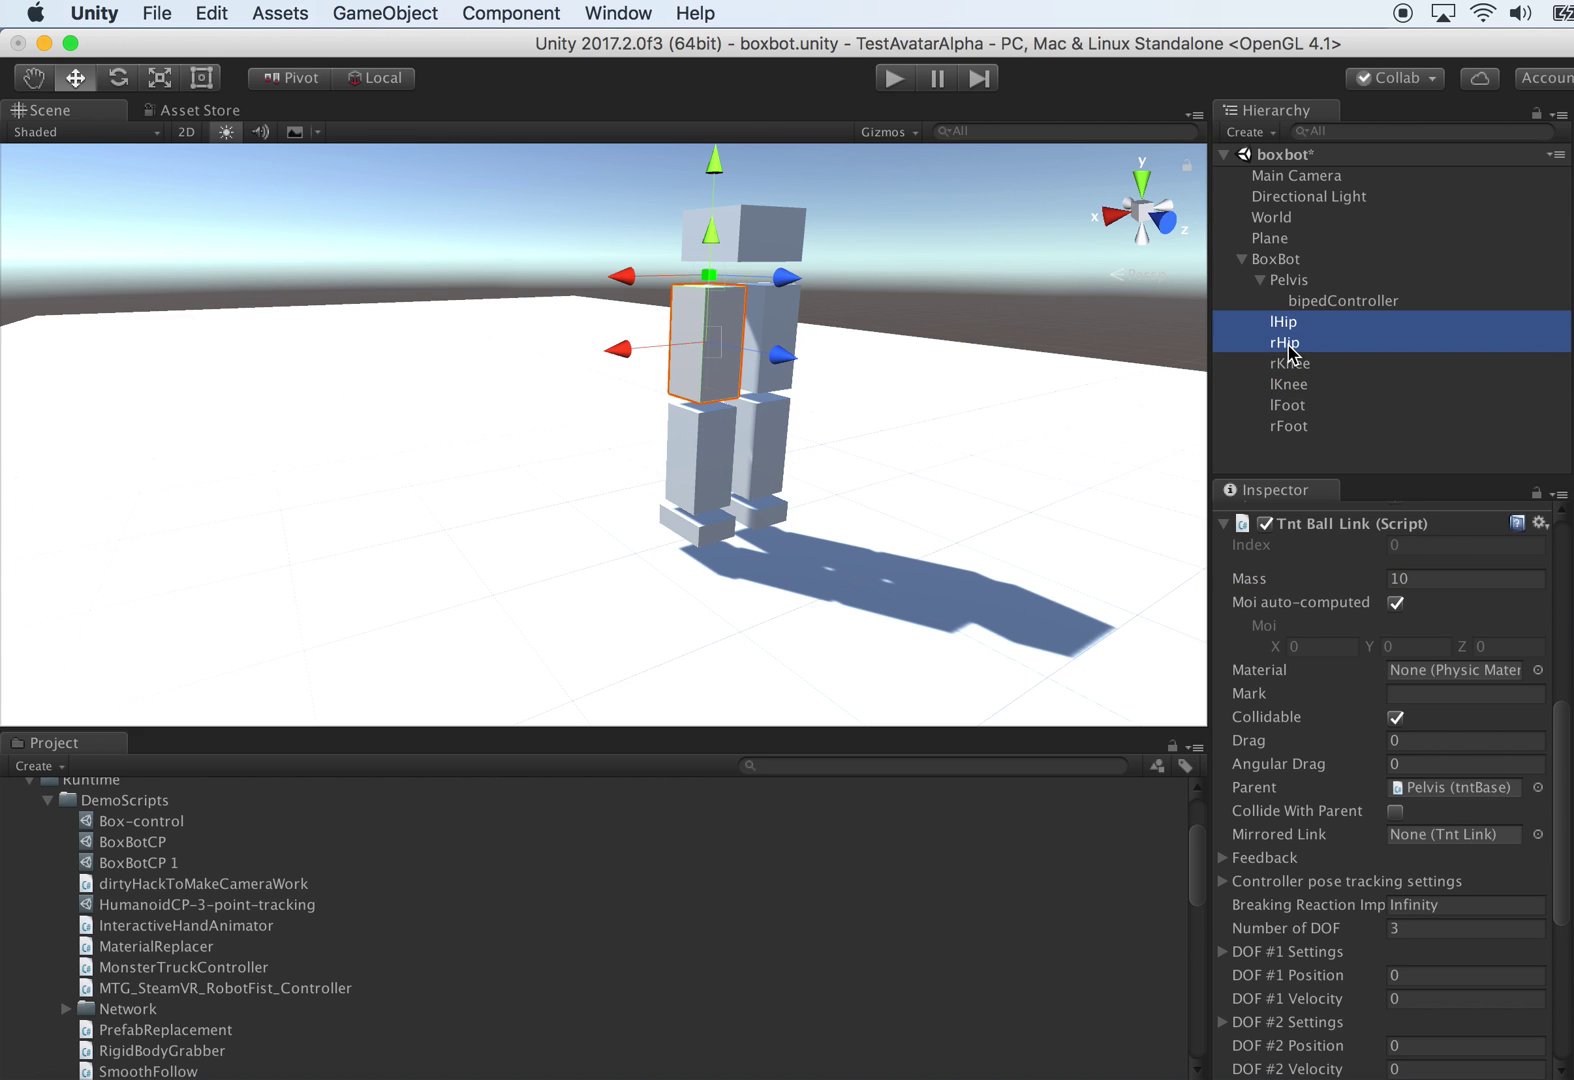
{"action": "left_click", "coordinate": [1221, 882]}
{"action": "scroll", "coordinate": [1415, 875], "scroll_direction": "down", "scroll_amount": 1}
{"action": "left_click", "coordinate": [1442, 878]}
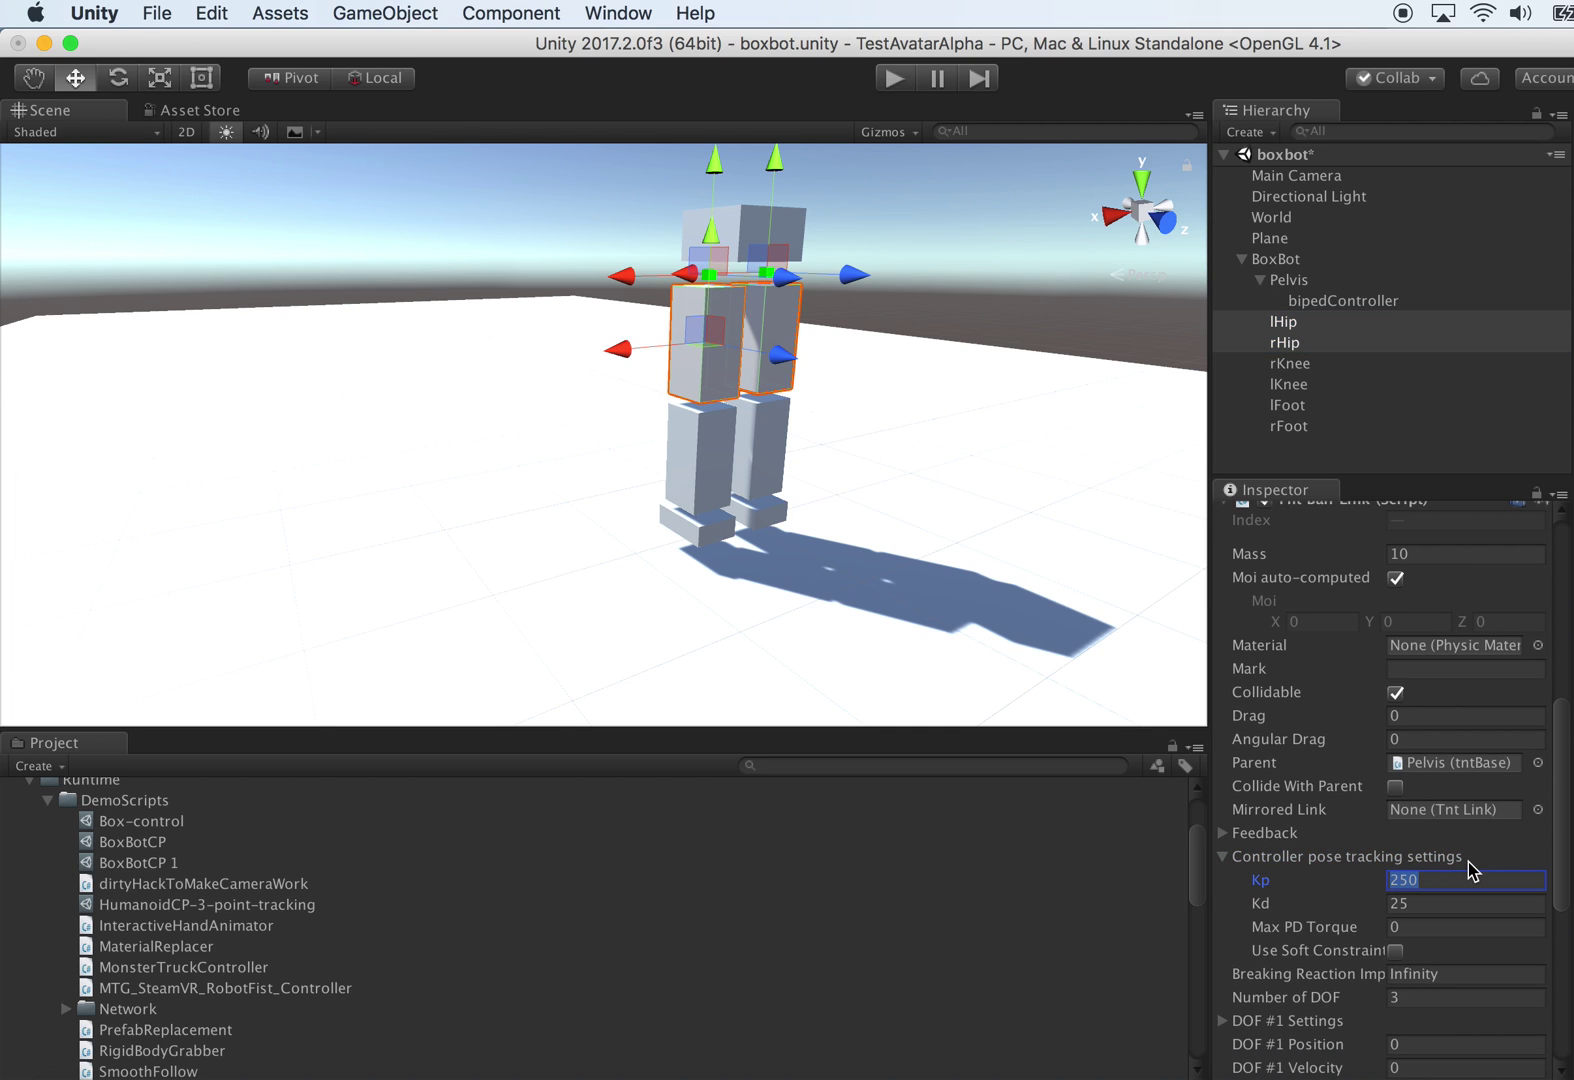
{"action": "type", "text": "500"}
Step: Run the simulation and watch the BoxBot's leg motion from the side and along its walking direction
{"action": "right_click_drag", "start_coordinate": [968, 464], "coordinate": [926, 252], "text": "alt"}
{"action": "left_click", "coordinate": [908, 80]}
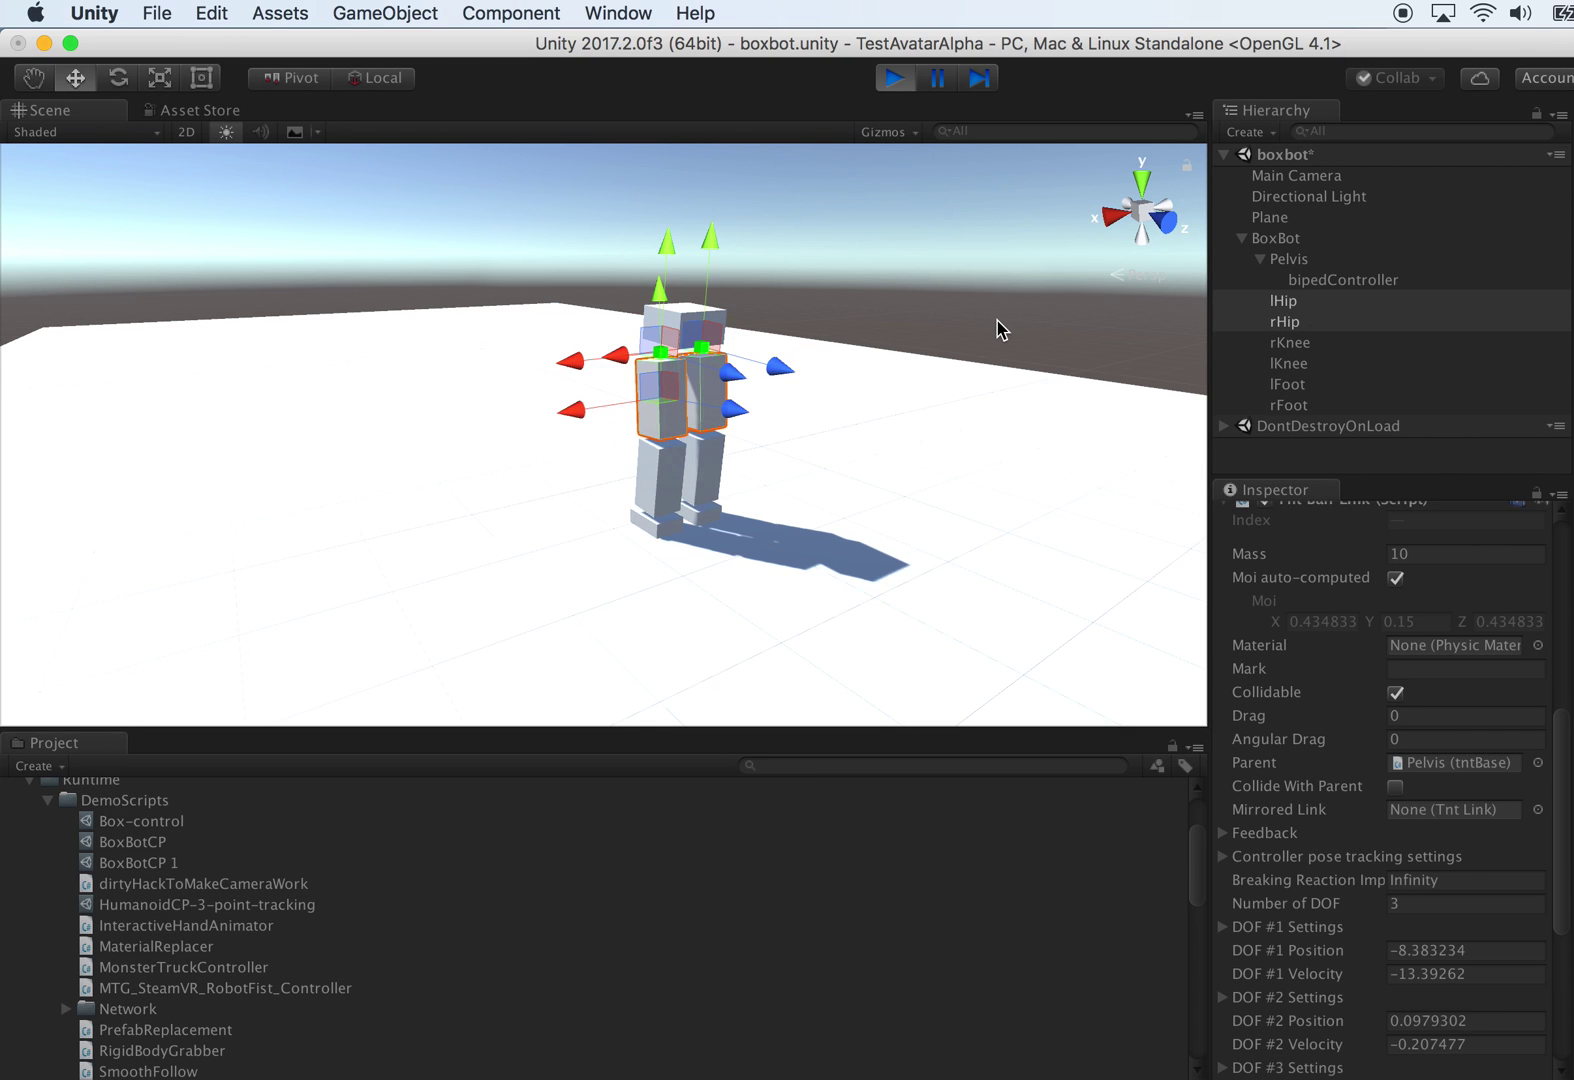
{"action": "left_click", "coordinate": [951, 192]}
{"action": "left_click_drag", "start_coordinate": [959, 365], "coordinate": [1046, 392], "text": "alt"}
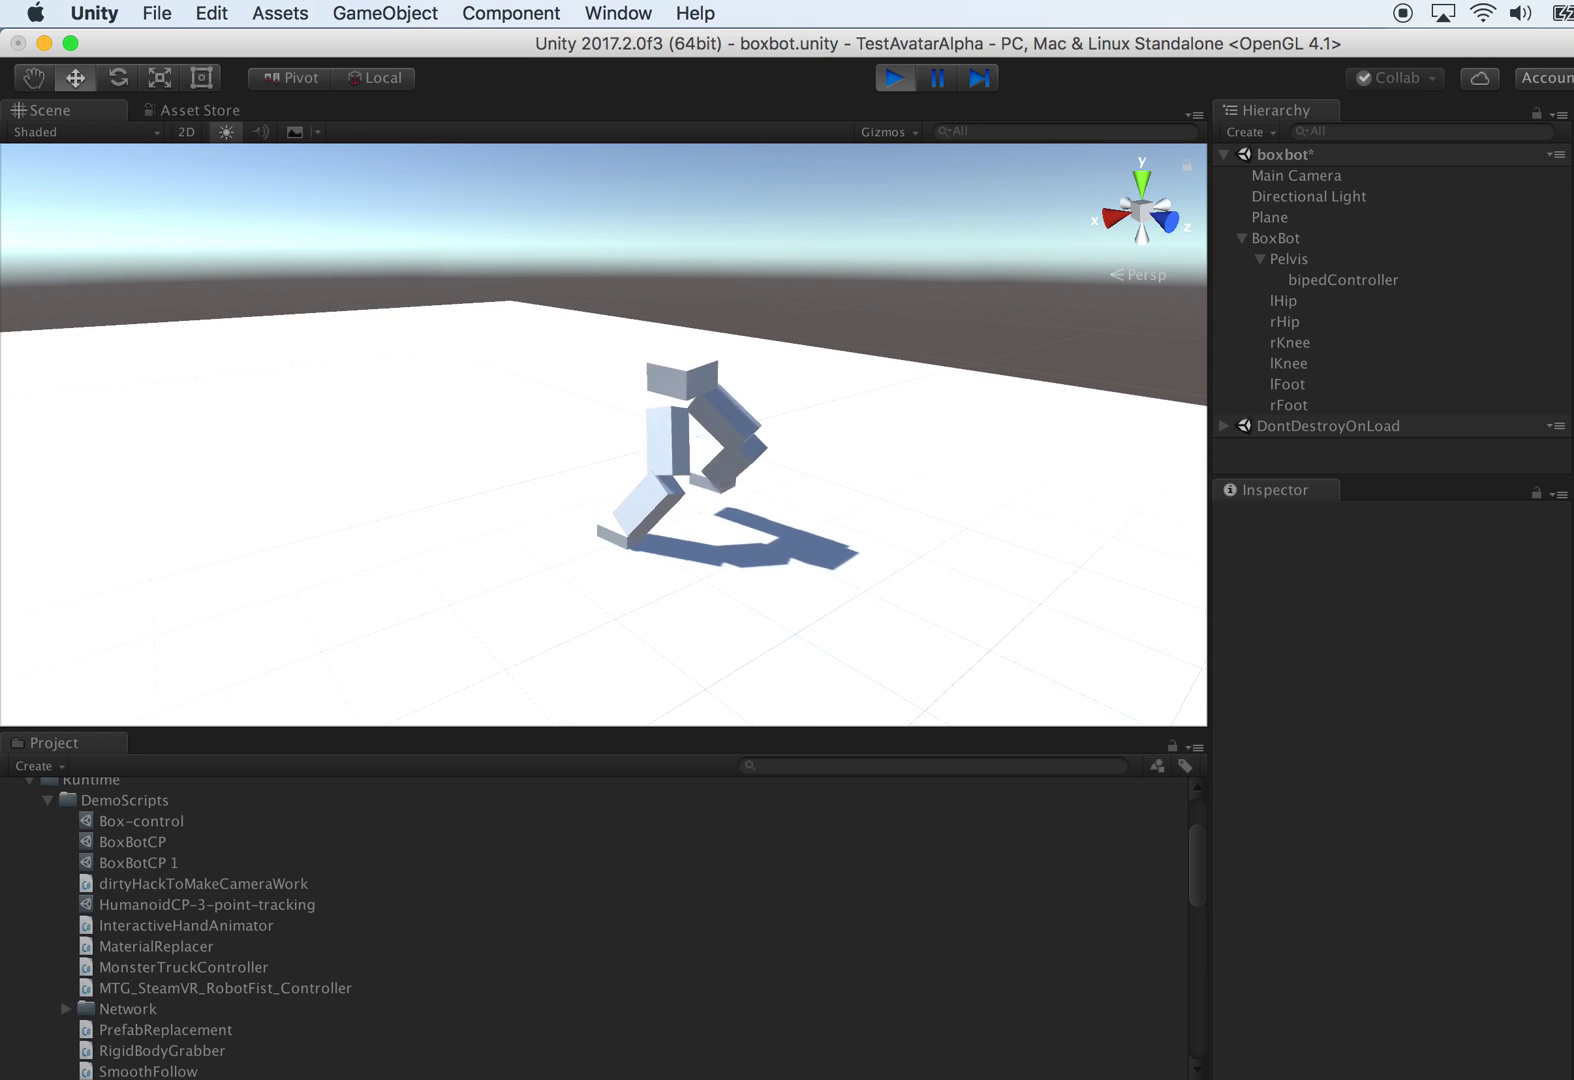
{"action": "left_click_drag", "start_coordinate": [1064, 601], "coordinate": [774, 615], "text": "alt"}
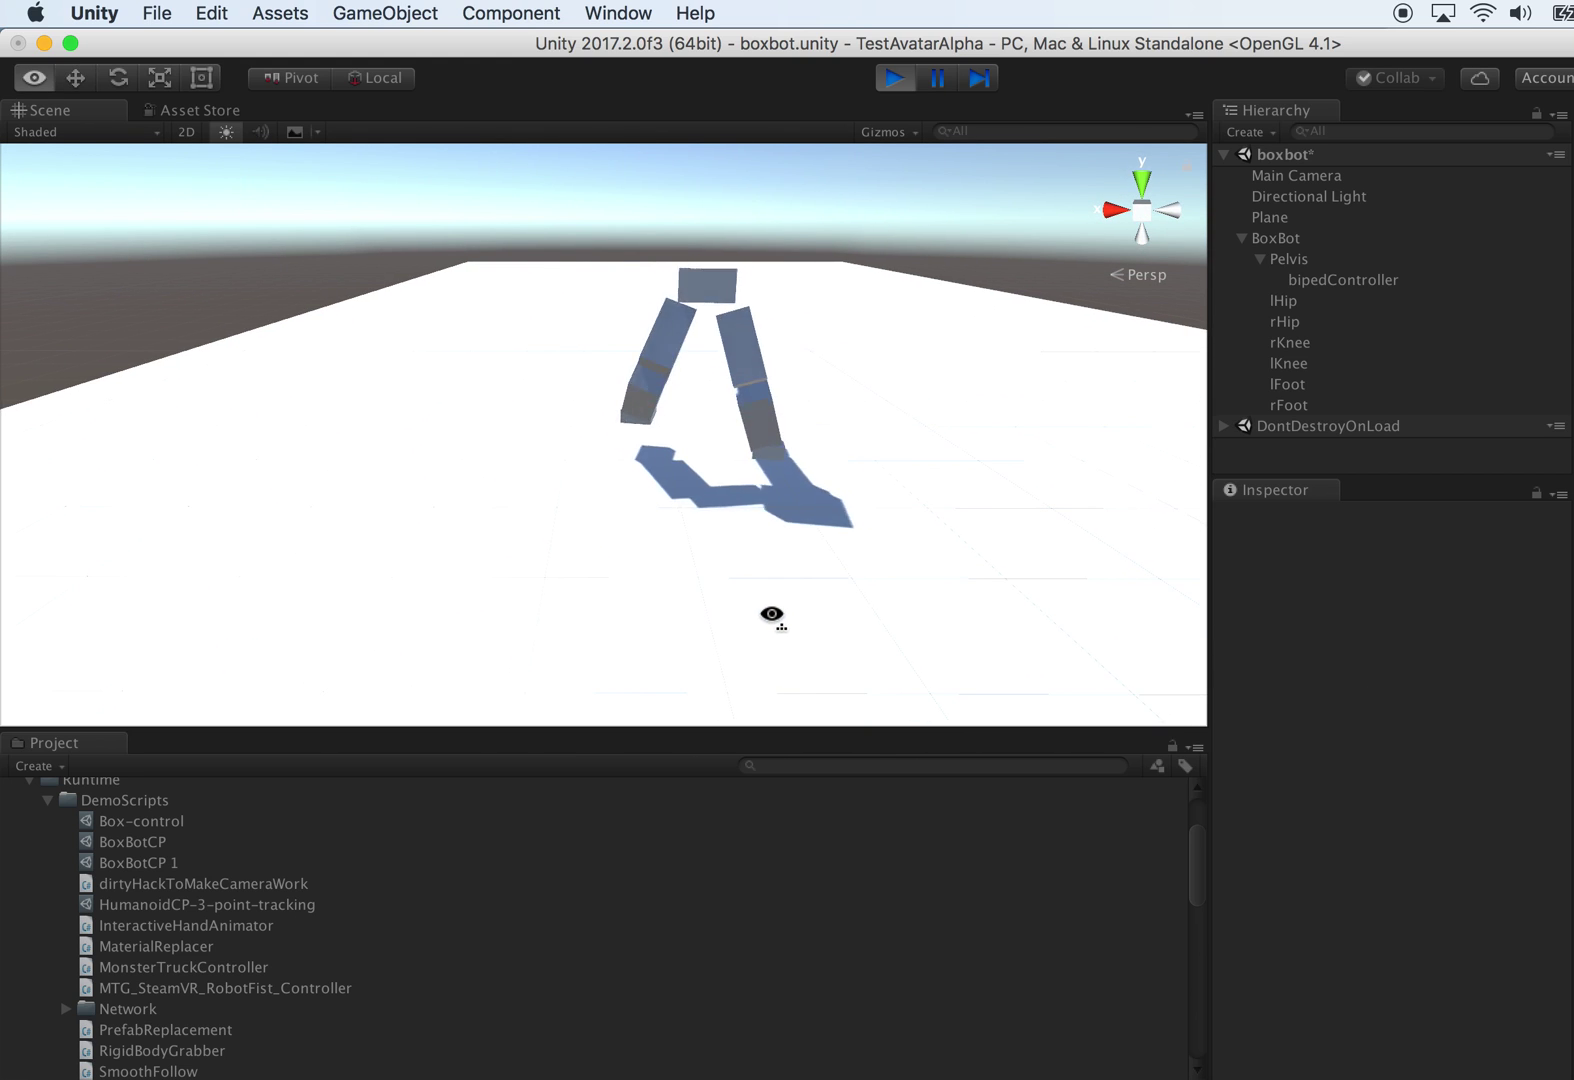
{"action": "left_click_drag", "start_coordinate": [771, 614], "coordinate": [773, 616], "text": "alt"}
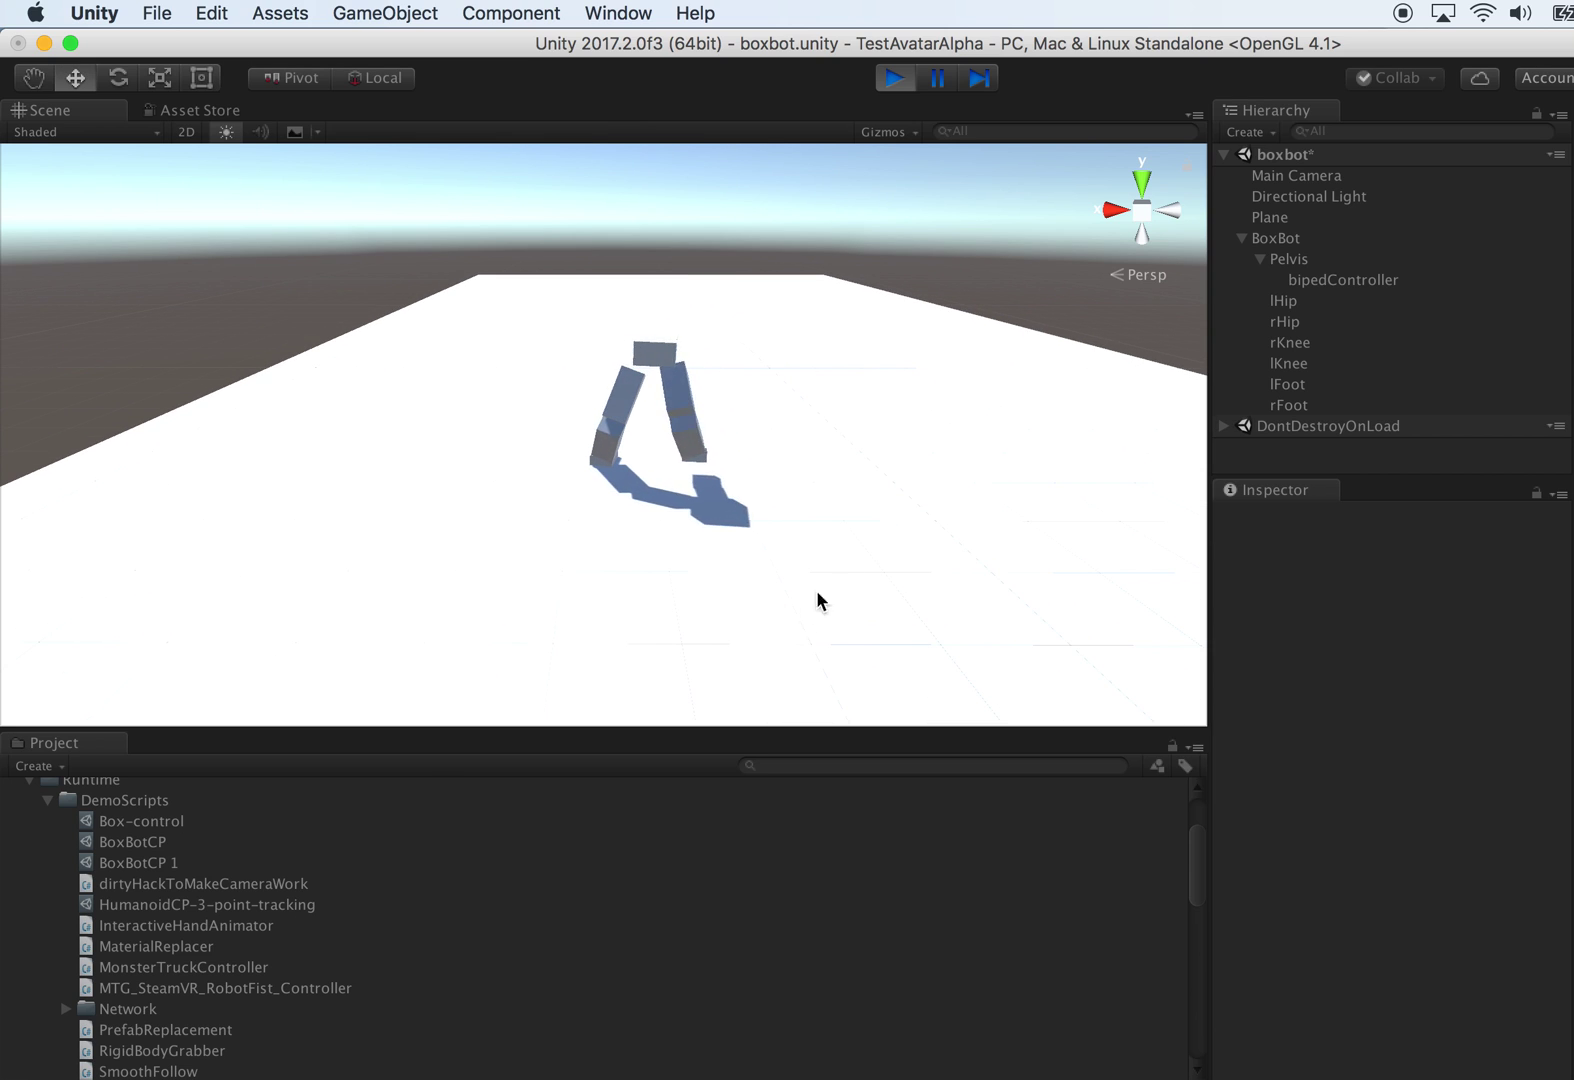
Step: Try a step width of -0.08 in bipedController's runtime control parameters and stop the simulation run
{"action": "left_click", "coordinate": [1333, 280]}
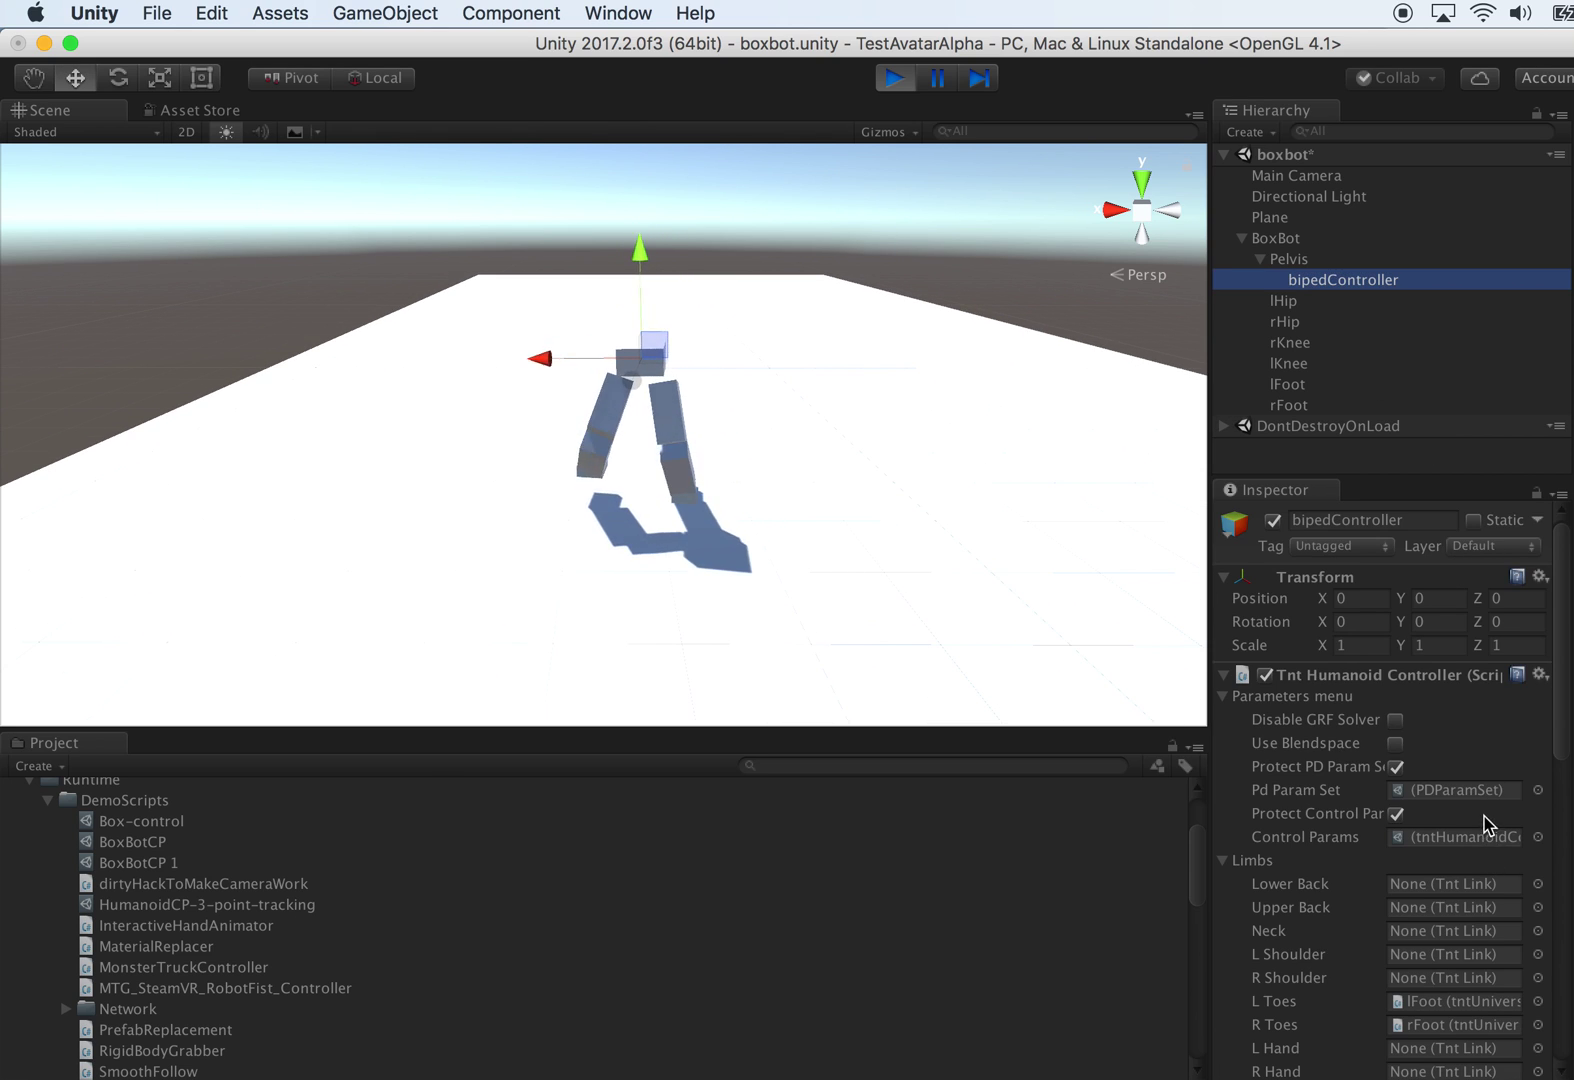
{"action": "double_click", "coordinate": [1463, 837]}
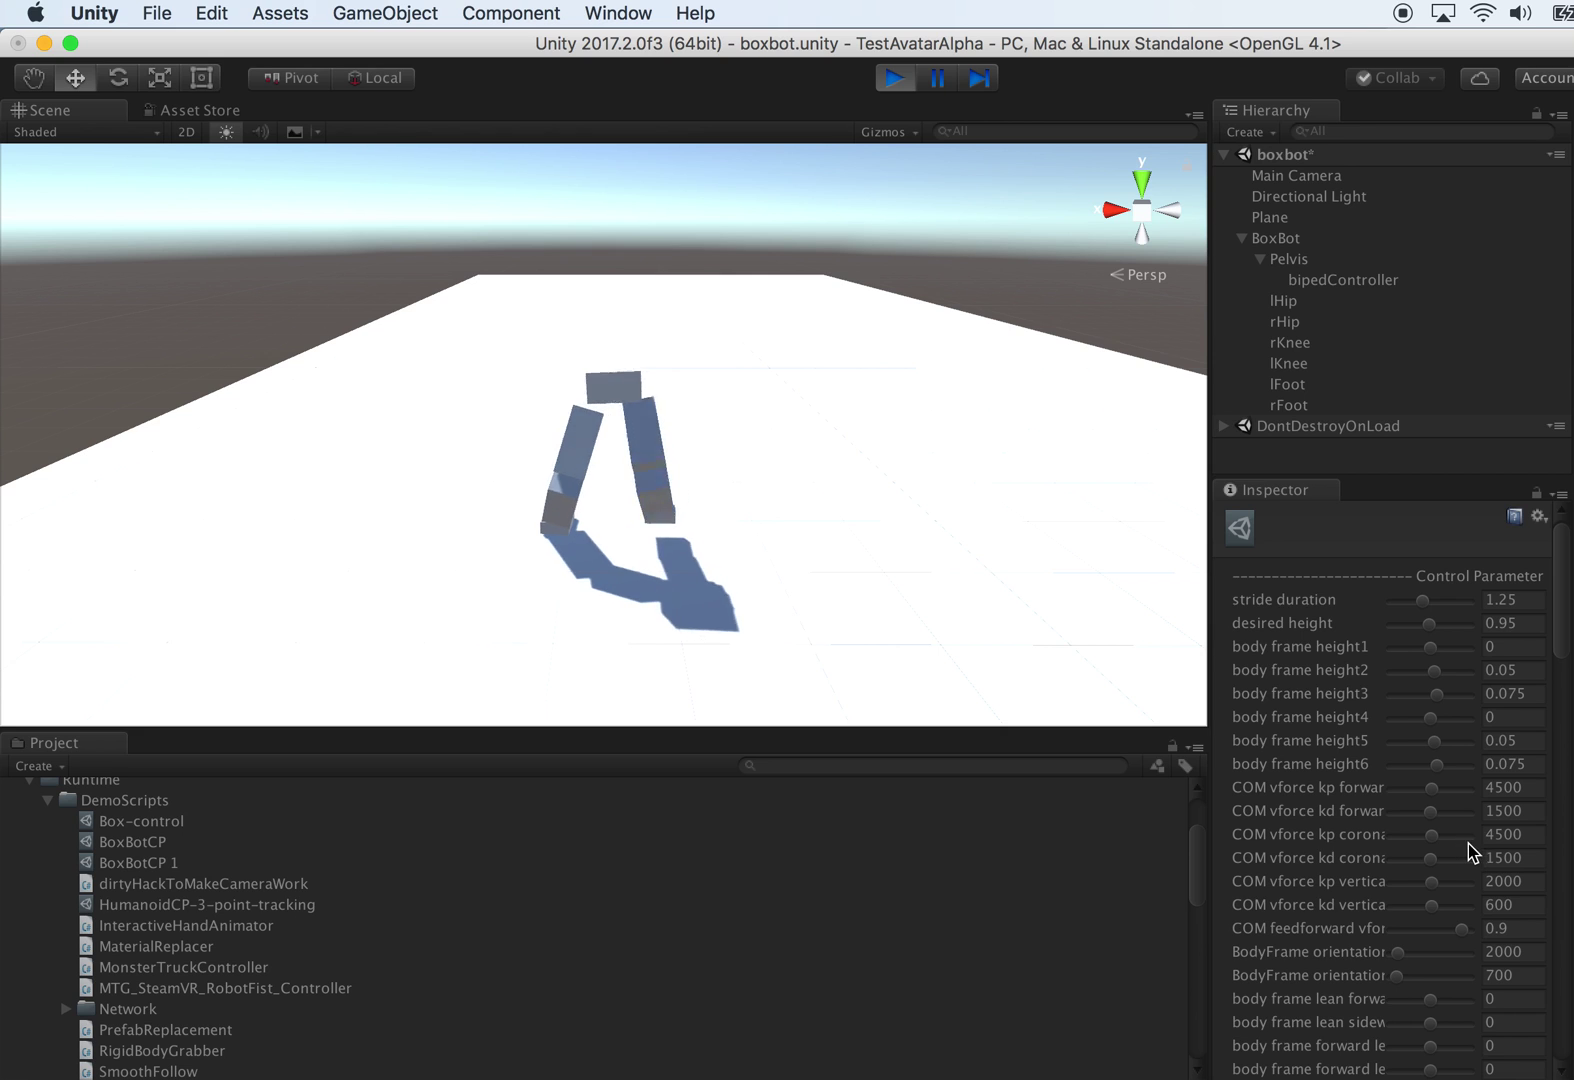
{"action": "scroll", "coordinate": [1465, 846], "scroll_direction": "down", "scroll_amount": 3}
{"action": "scroll", "coordinate": [1478, 867], "scroll_direction": "down", "scroll_amount": 15}
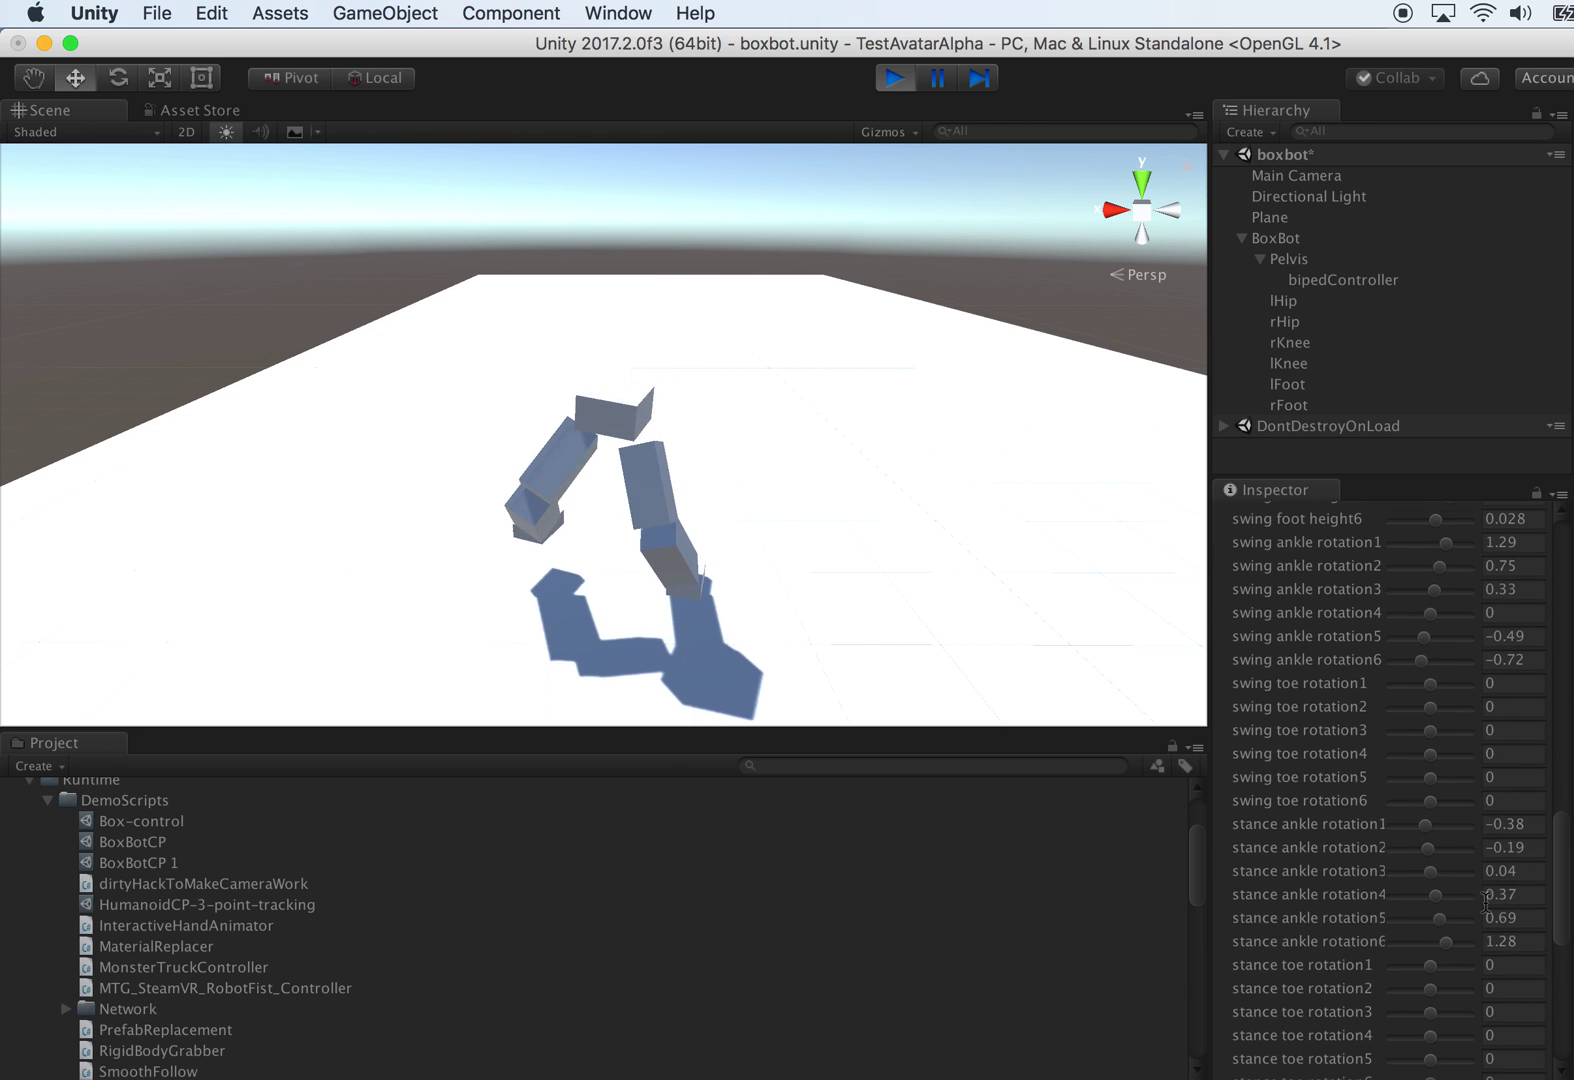
{"action": "scroll", "coordinate": [1484, 905], "scroll_direction": "down", "scroll_amount": 5}
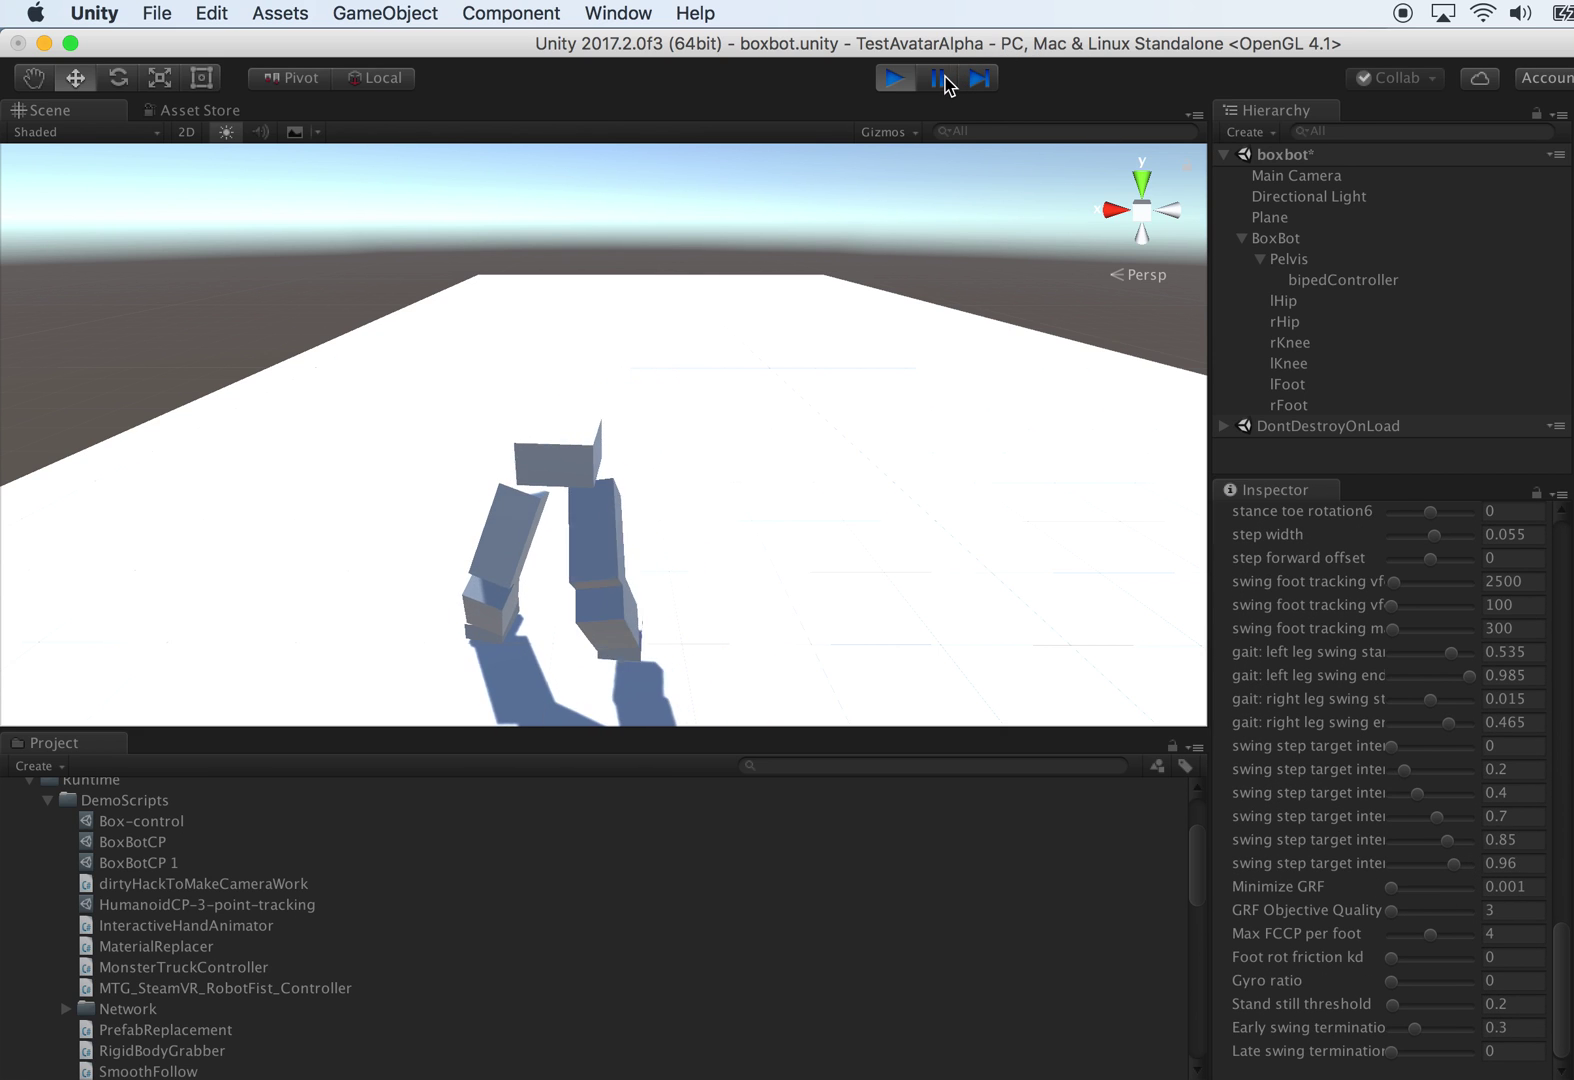
{"action": "left_click_drag", "start_coordinate": [925, 348], "coordinate": [966, 368], "text": "alt"}
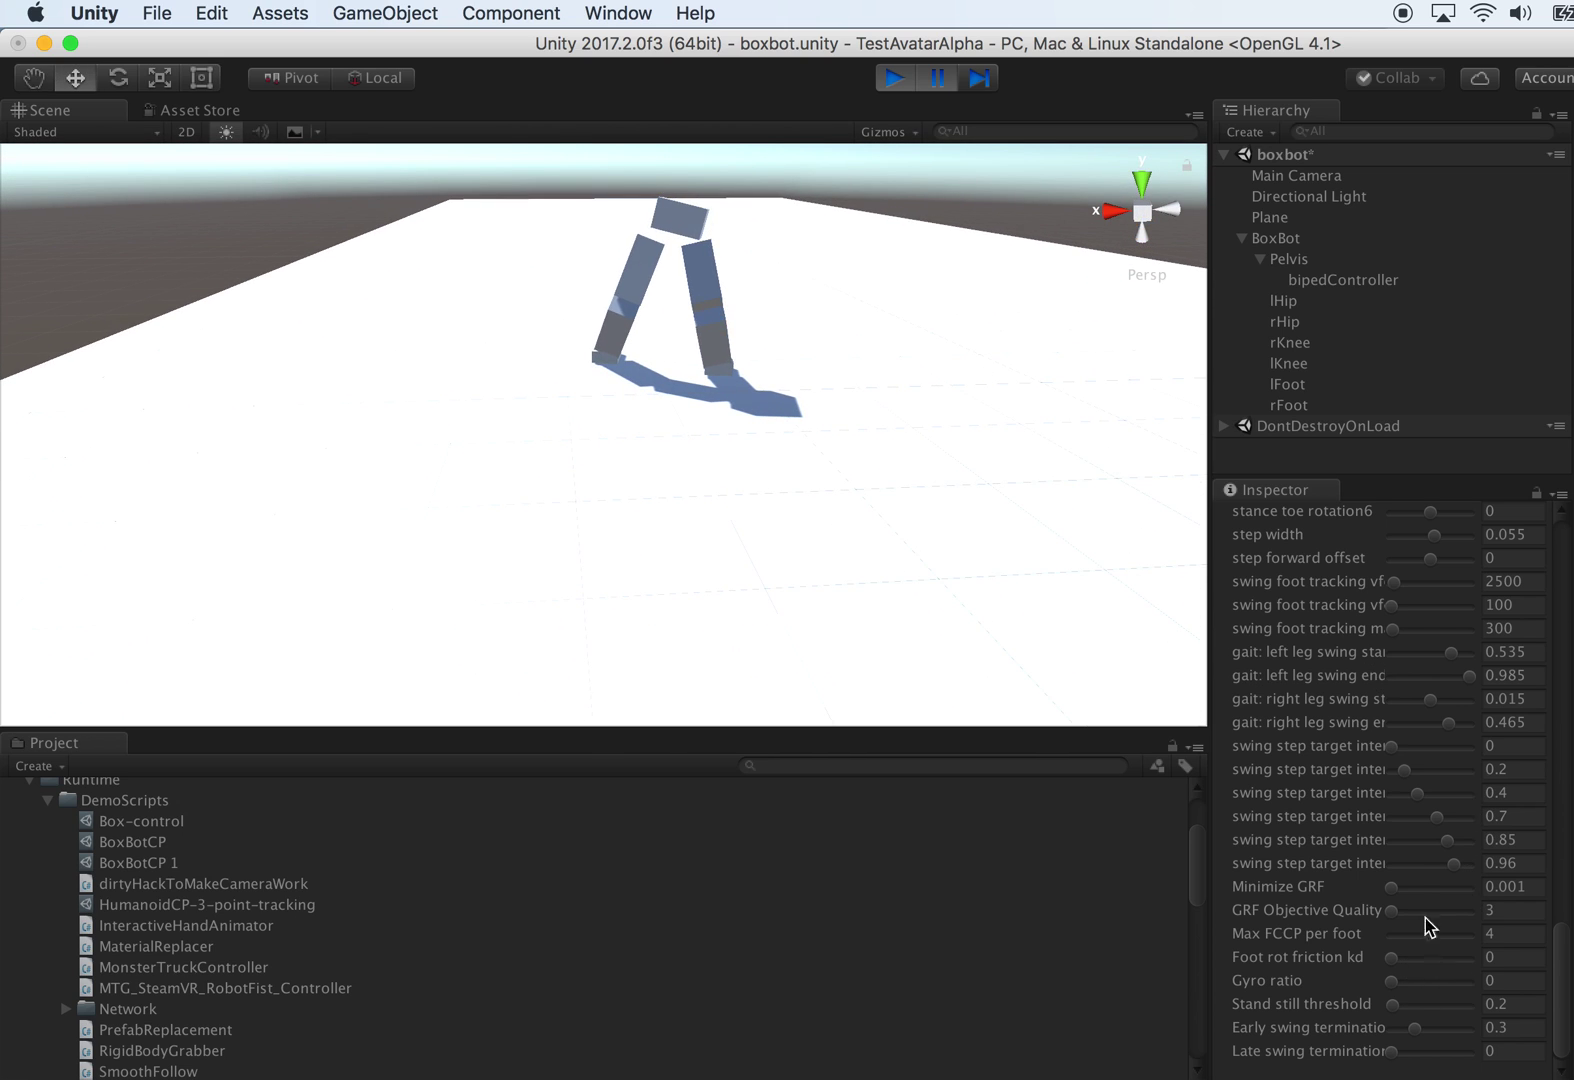
{"action": "scroll", "coordinate": [1390, 605], "scroll_direction": "up", "scroll_amount": 3}
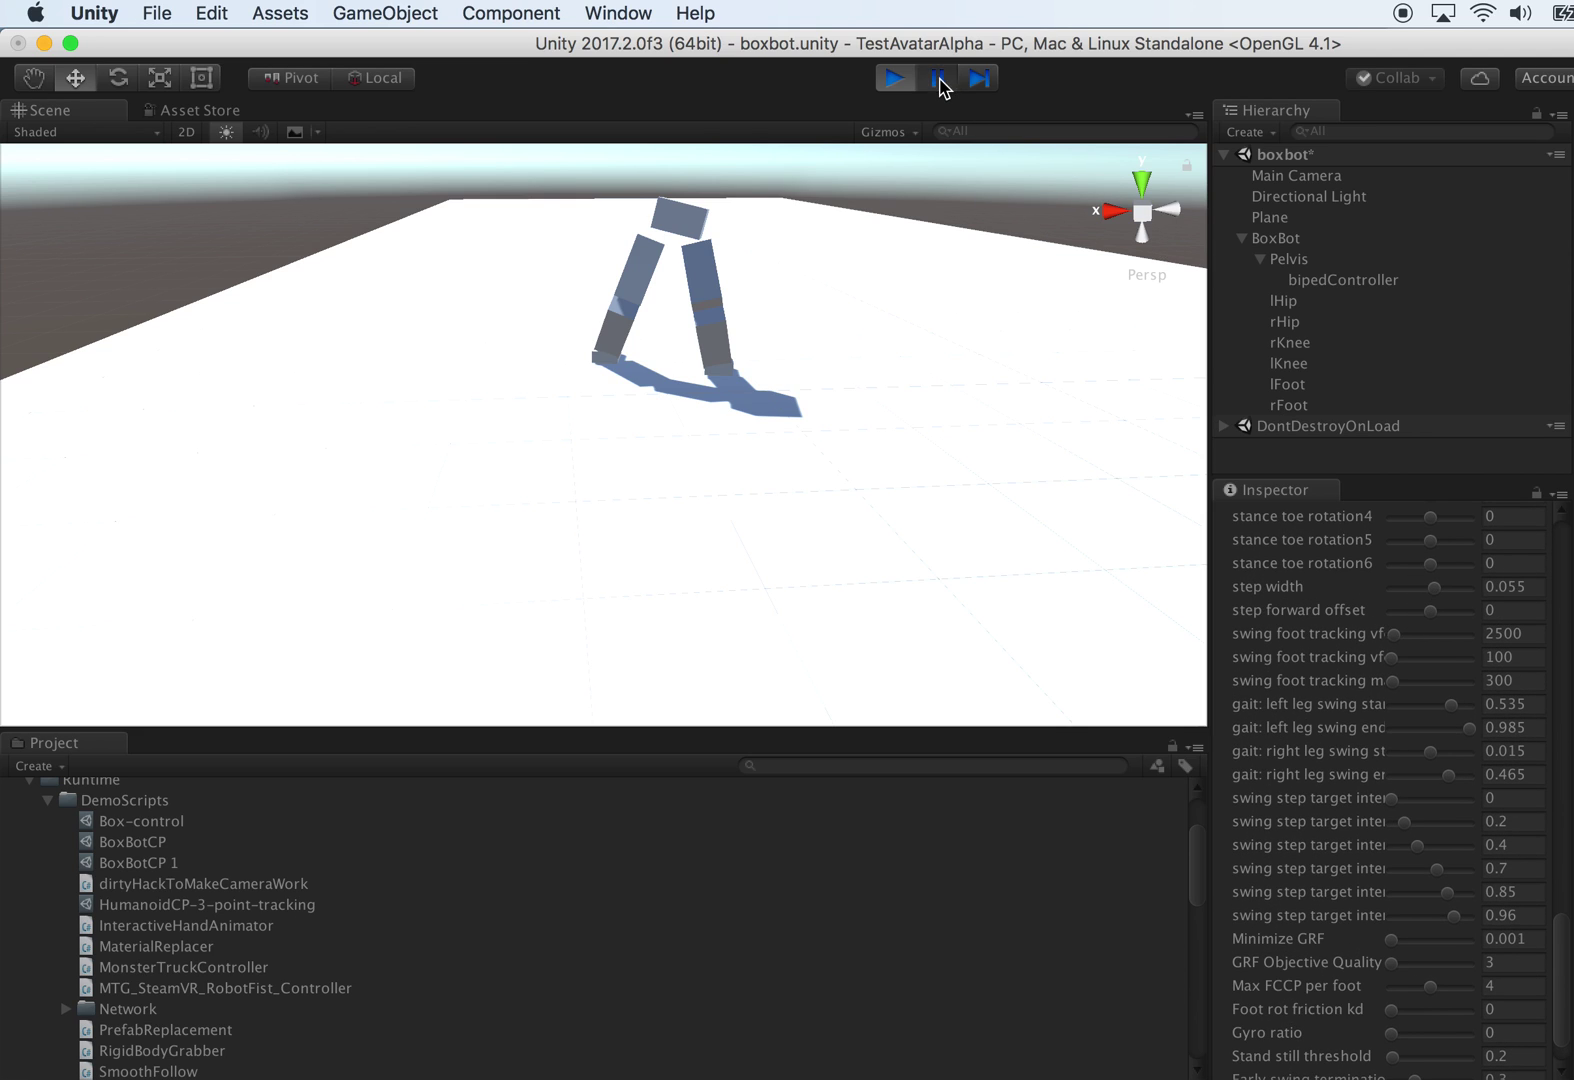
{"action": "left_click_drag", "start_coordinate": [1437, 593], "coordinate": [1426, 592]}
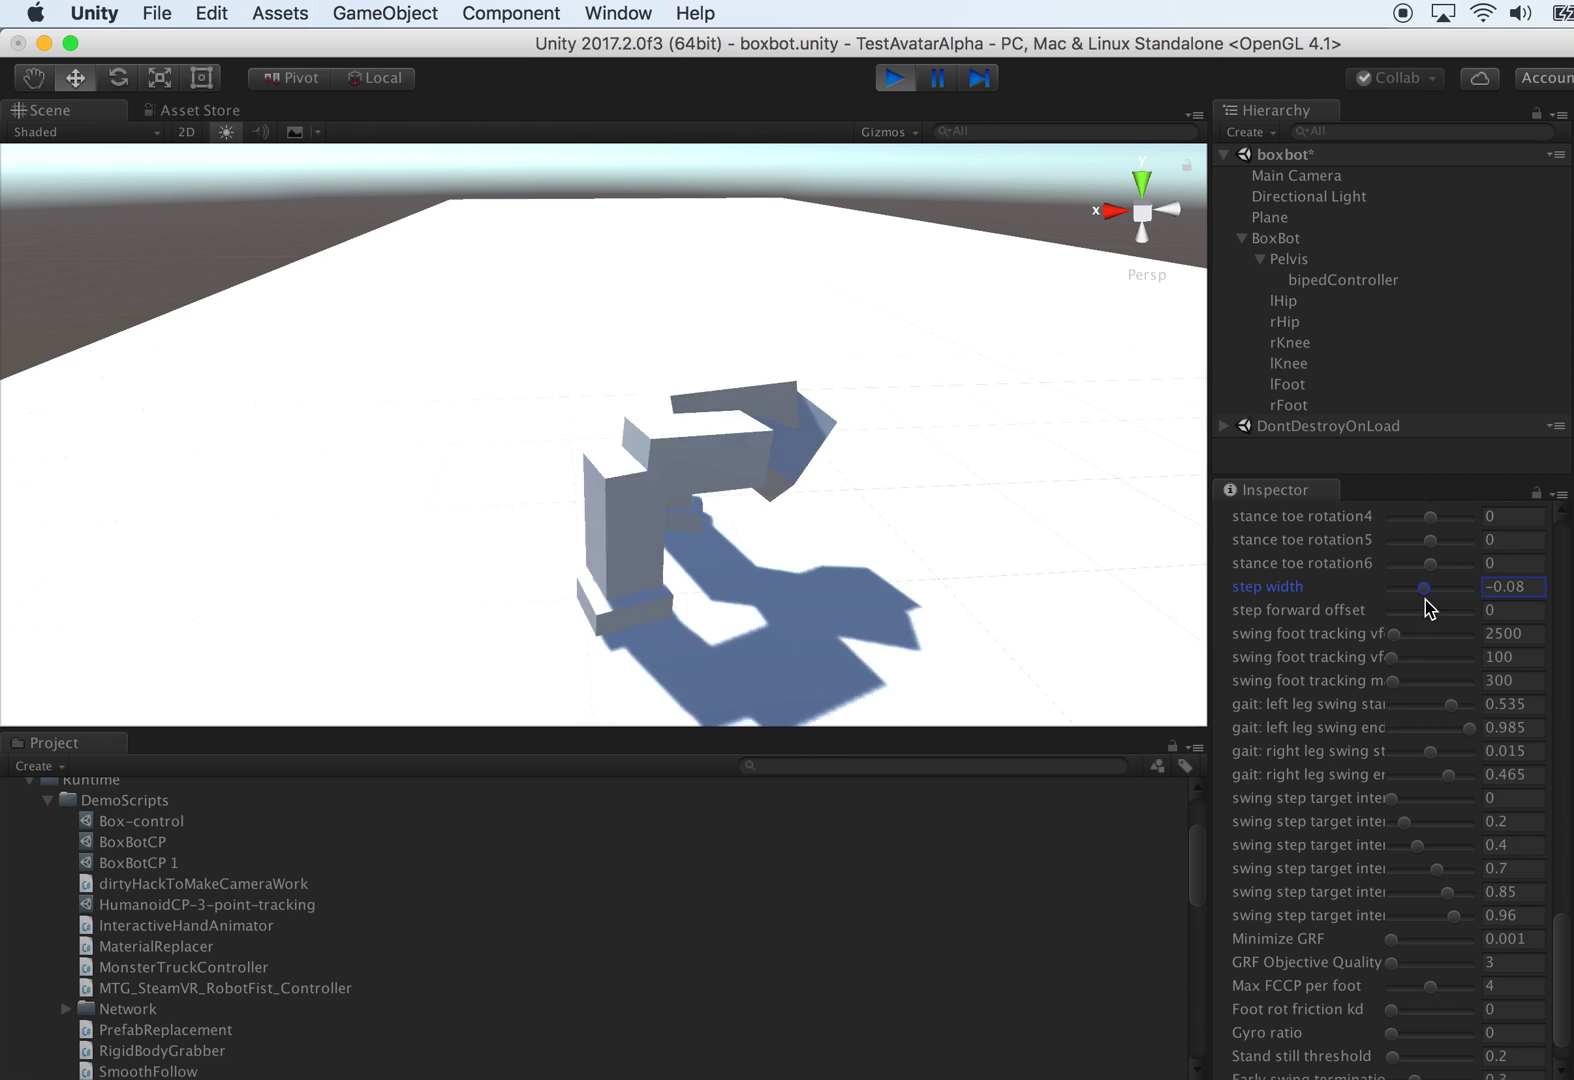
{"action": "left_click", "coordinate": [895, 78]}
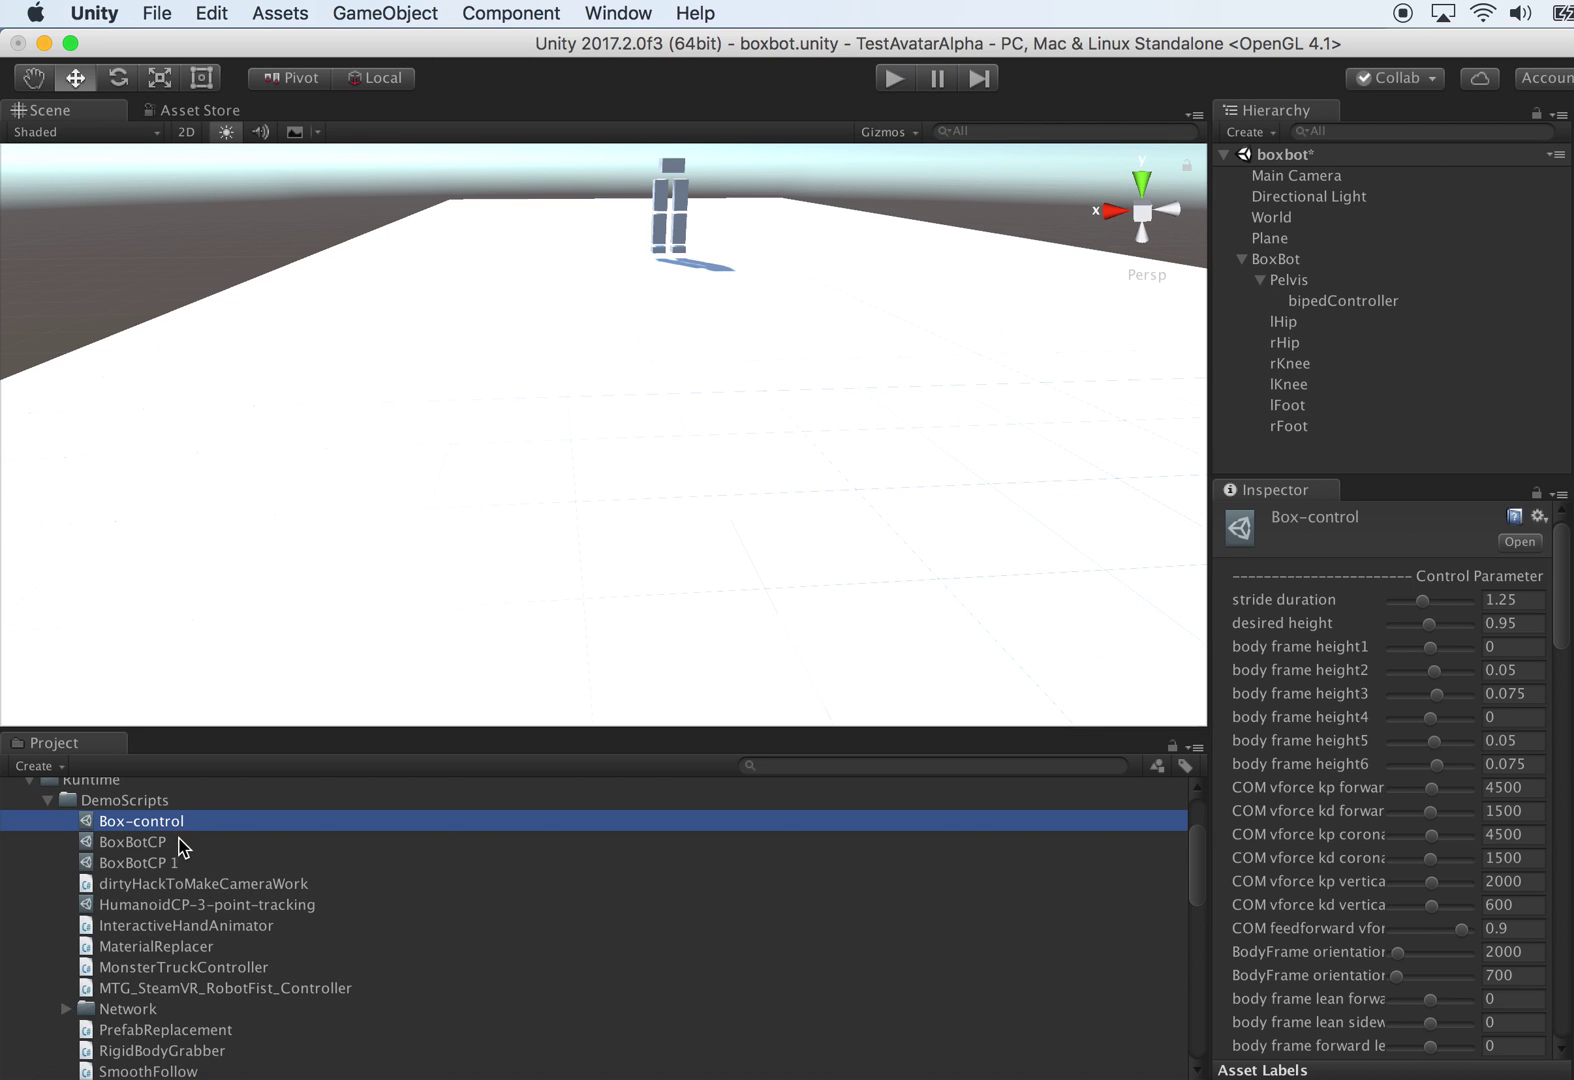
Step: Open the step width value of the Box-control asset for editing
{"action": "left_click_drag", "start_coordinate": [1555, 643], "coordinate": [1558, 990]}
{"action": "left_click", "coordinate": [1542, 662]}
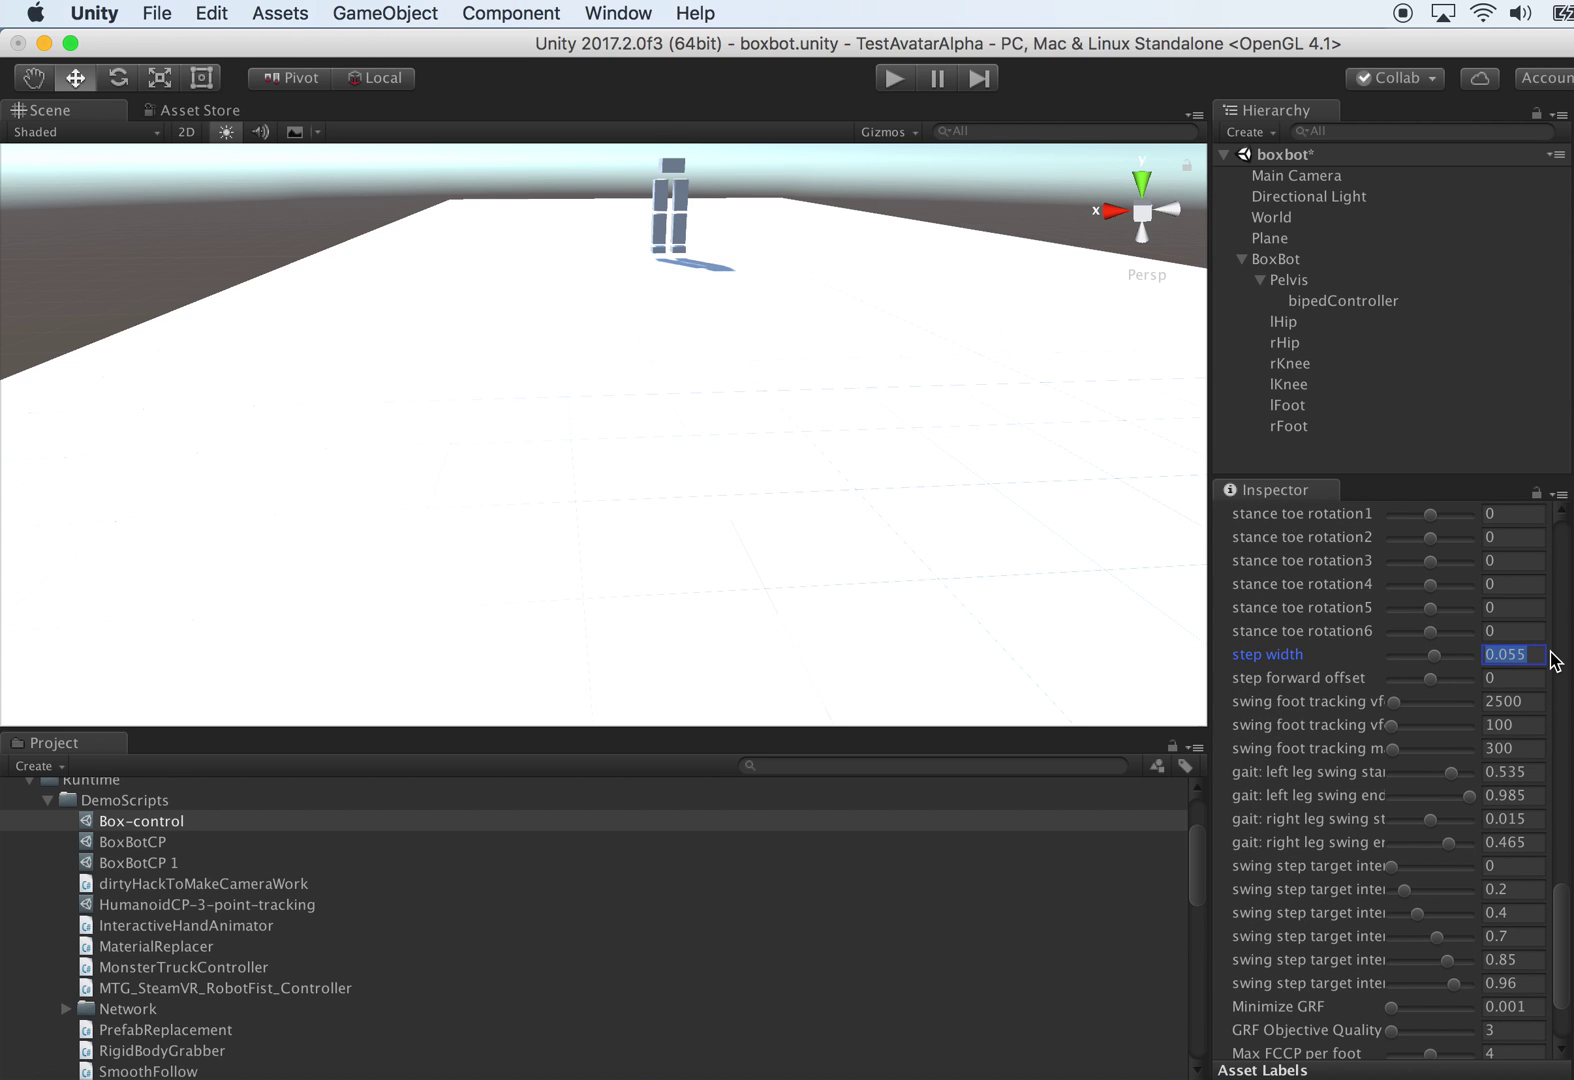
{"action": "right_click_drag", "start_coordinate": [1067, 409], "coordinate": [1005, 320]}
Step: Examine bipedController's Tnt Humanoid Controller settings, including the limb assignments, limb tracking values and stepping options
{"action": "left_click", "coordinate": [1373, 304]}
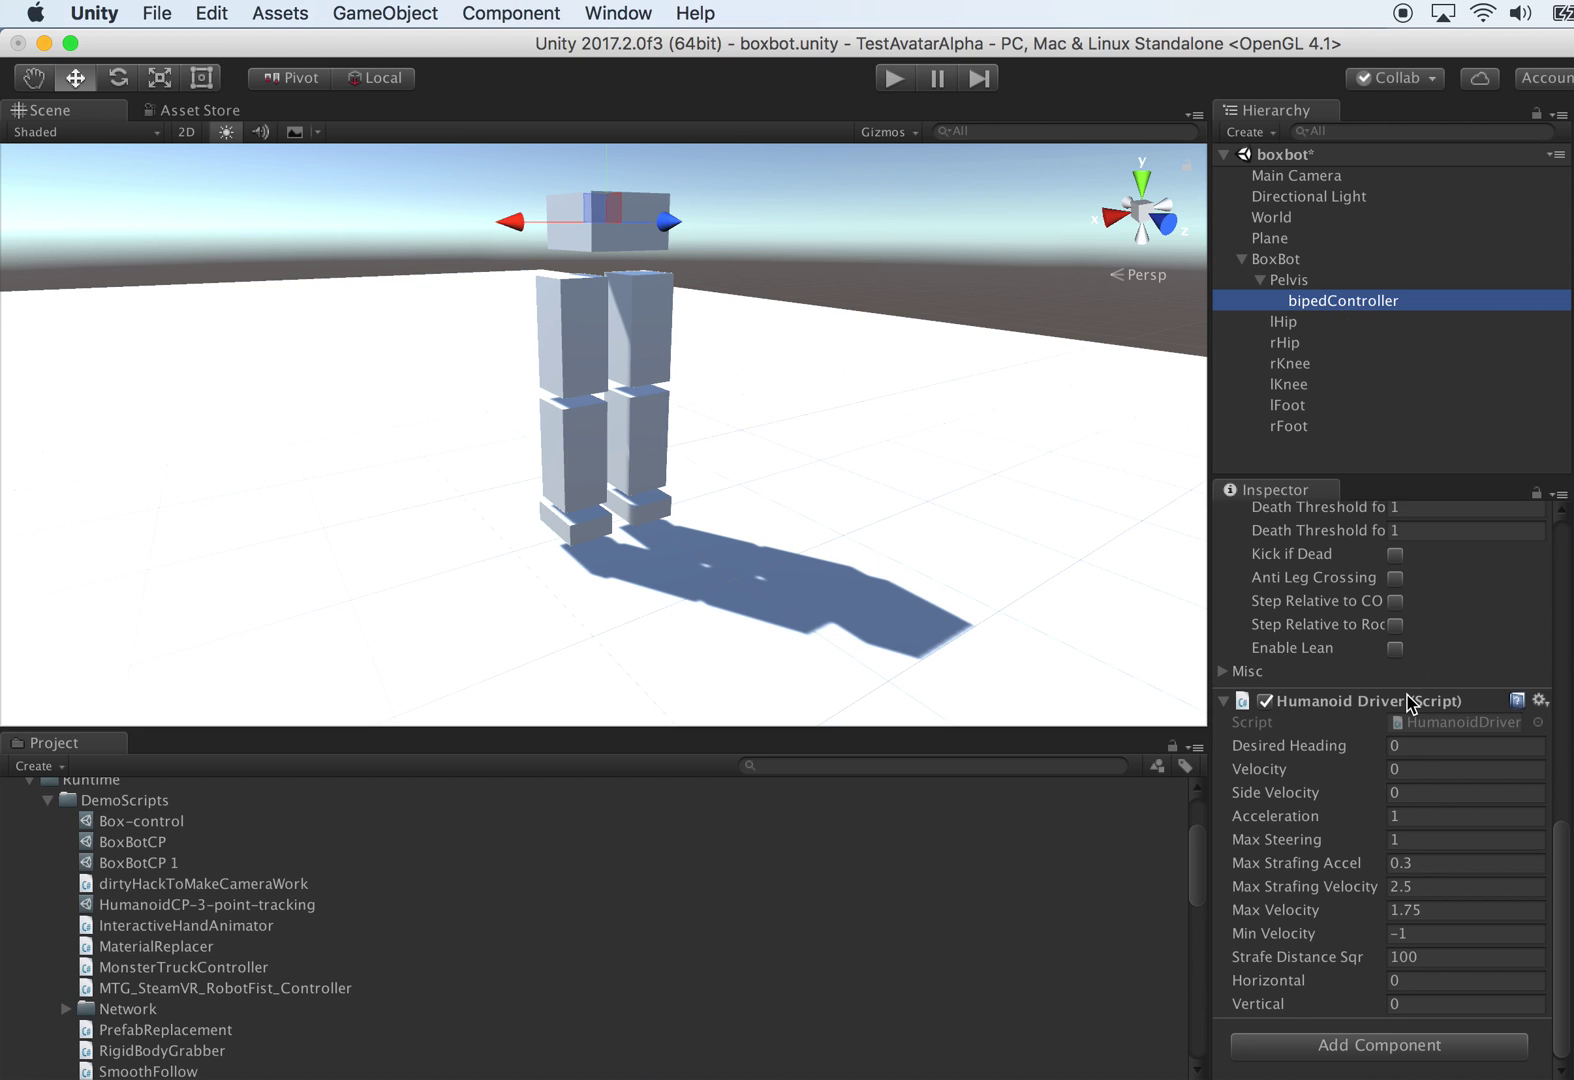
{"action": "scroll", "coordinate": [1456, 808], "scroll_direction": "up", "scroll_amount": 2}
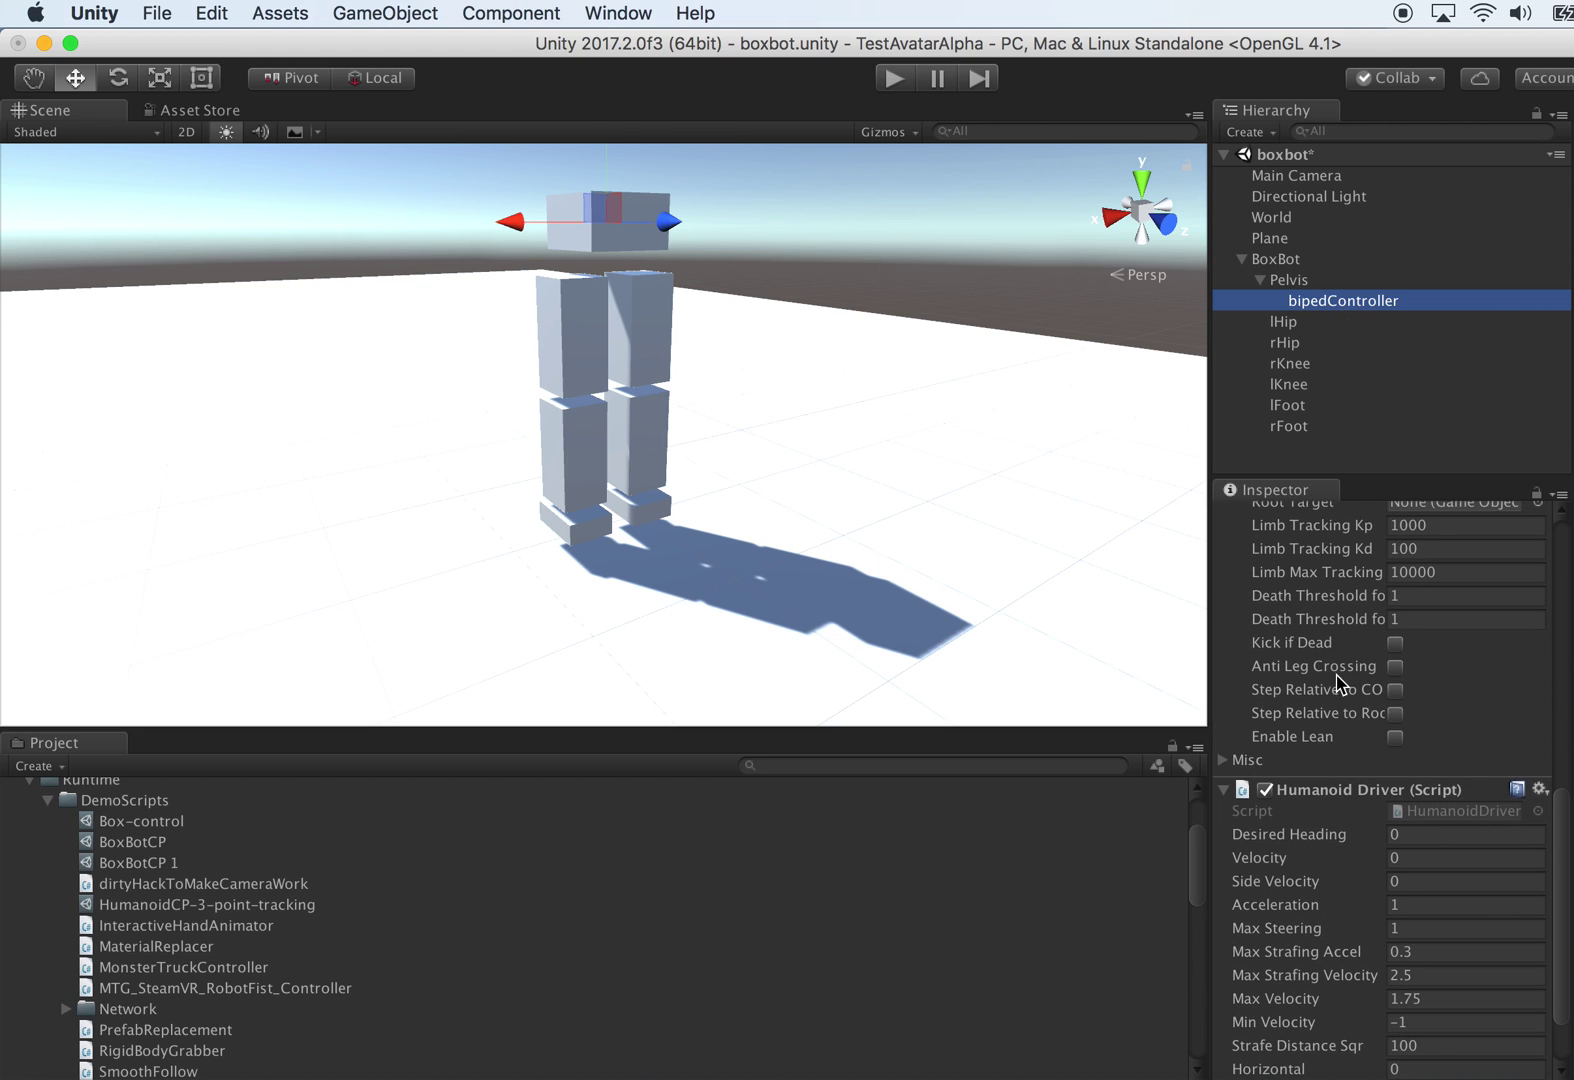
{"action": "scroll", "coordinate": [1416, 720], "scroll_direction": "up", "scroll_amount": 3}
{"action": "left_click_drag", "start_coordinate": [1211, 656], "coordinate": [1097, 653]}
{"action": "scroll", "coordinate": [1406, 742], "scroll_direction": "up", "scroll_amount": 5}
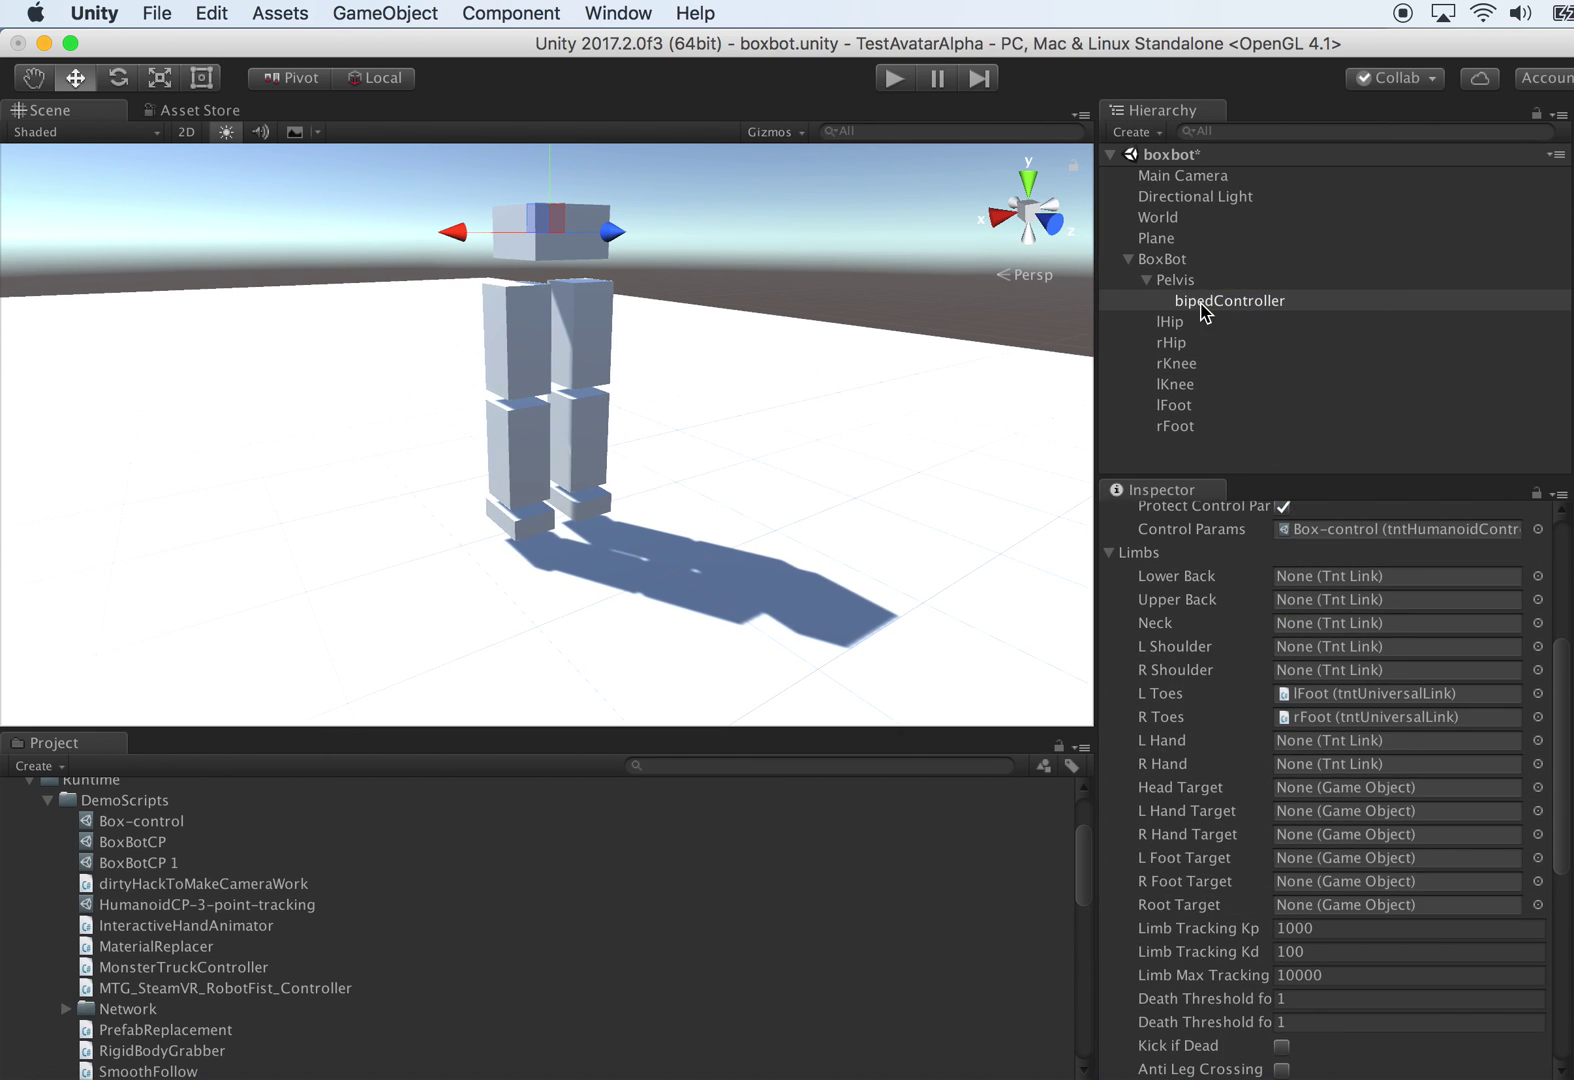
{"action": "left_click", "coordinate": [1243, 306]}
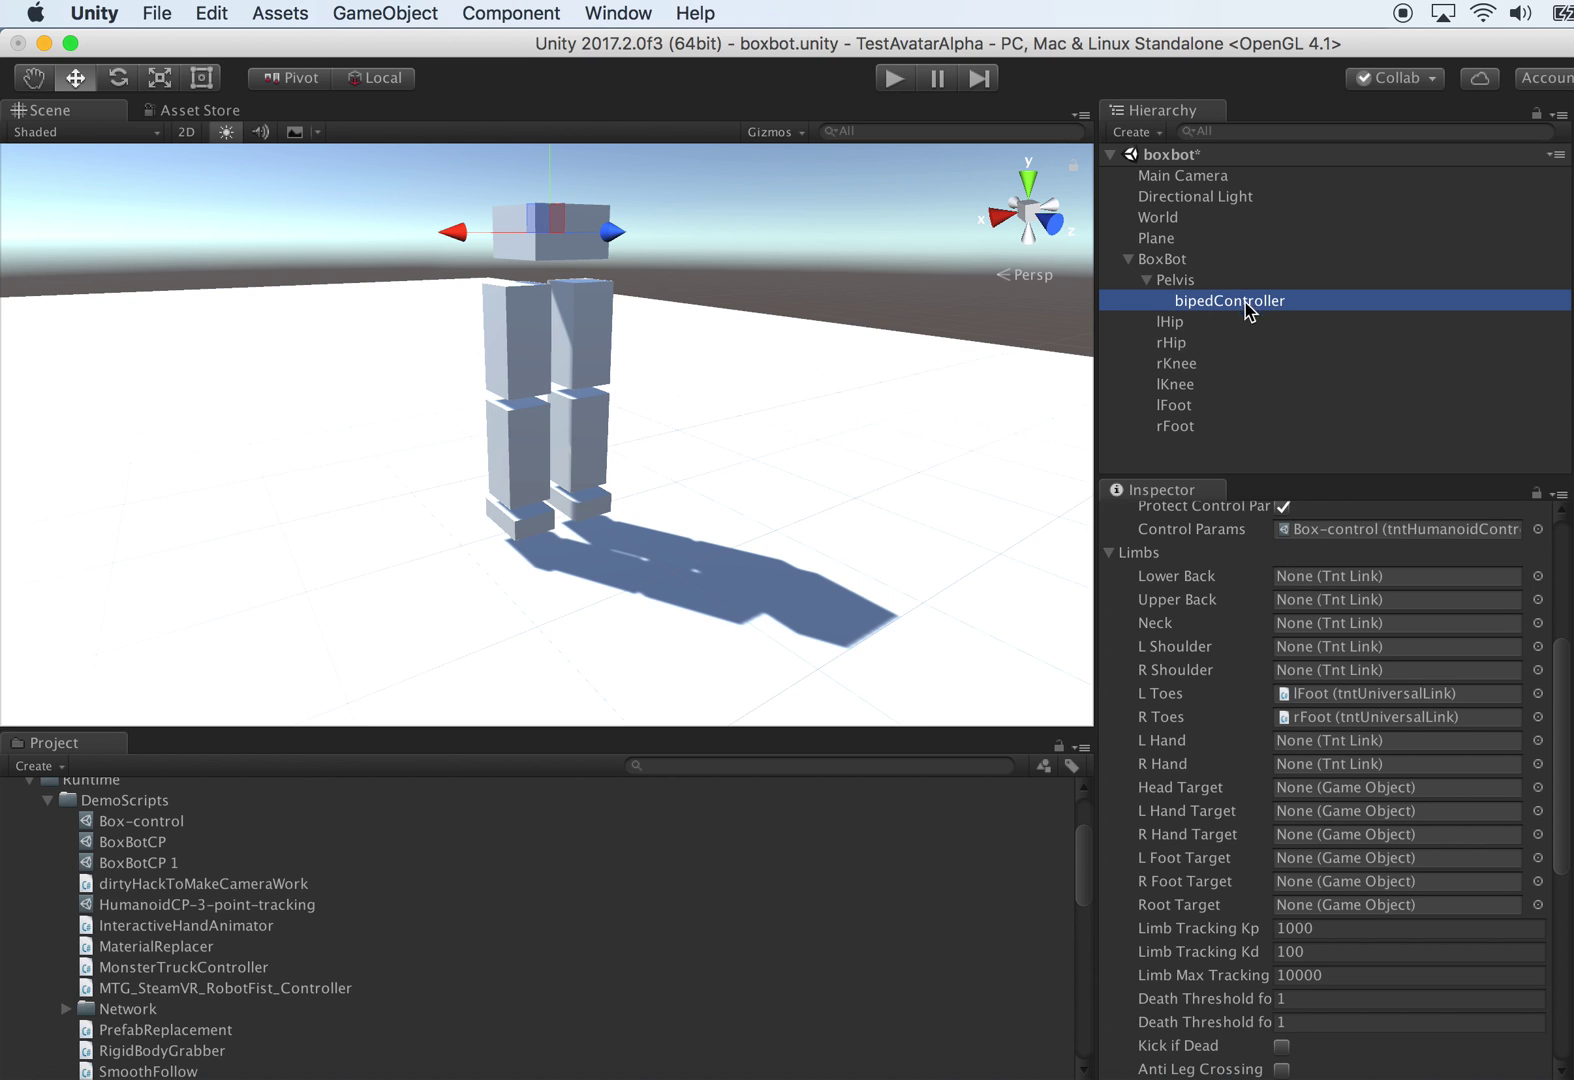
{"action": "scroll", "coordinate": [1344, 787], "scroll_direction": "up", "scroll_amount": 8}
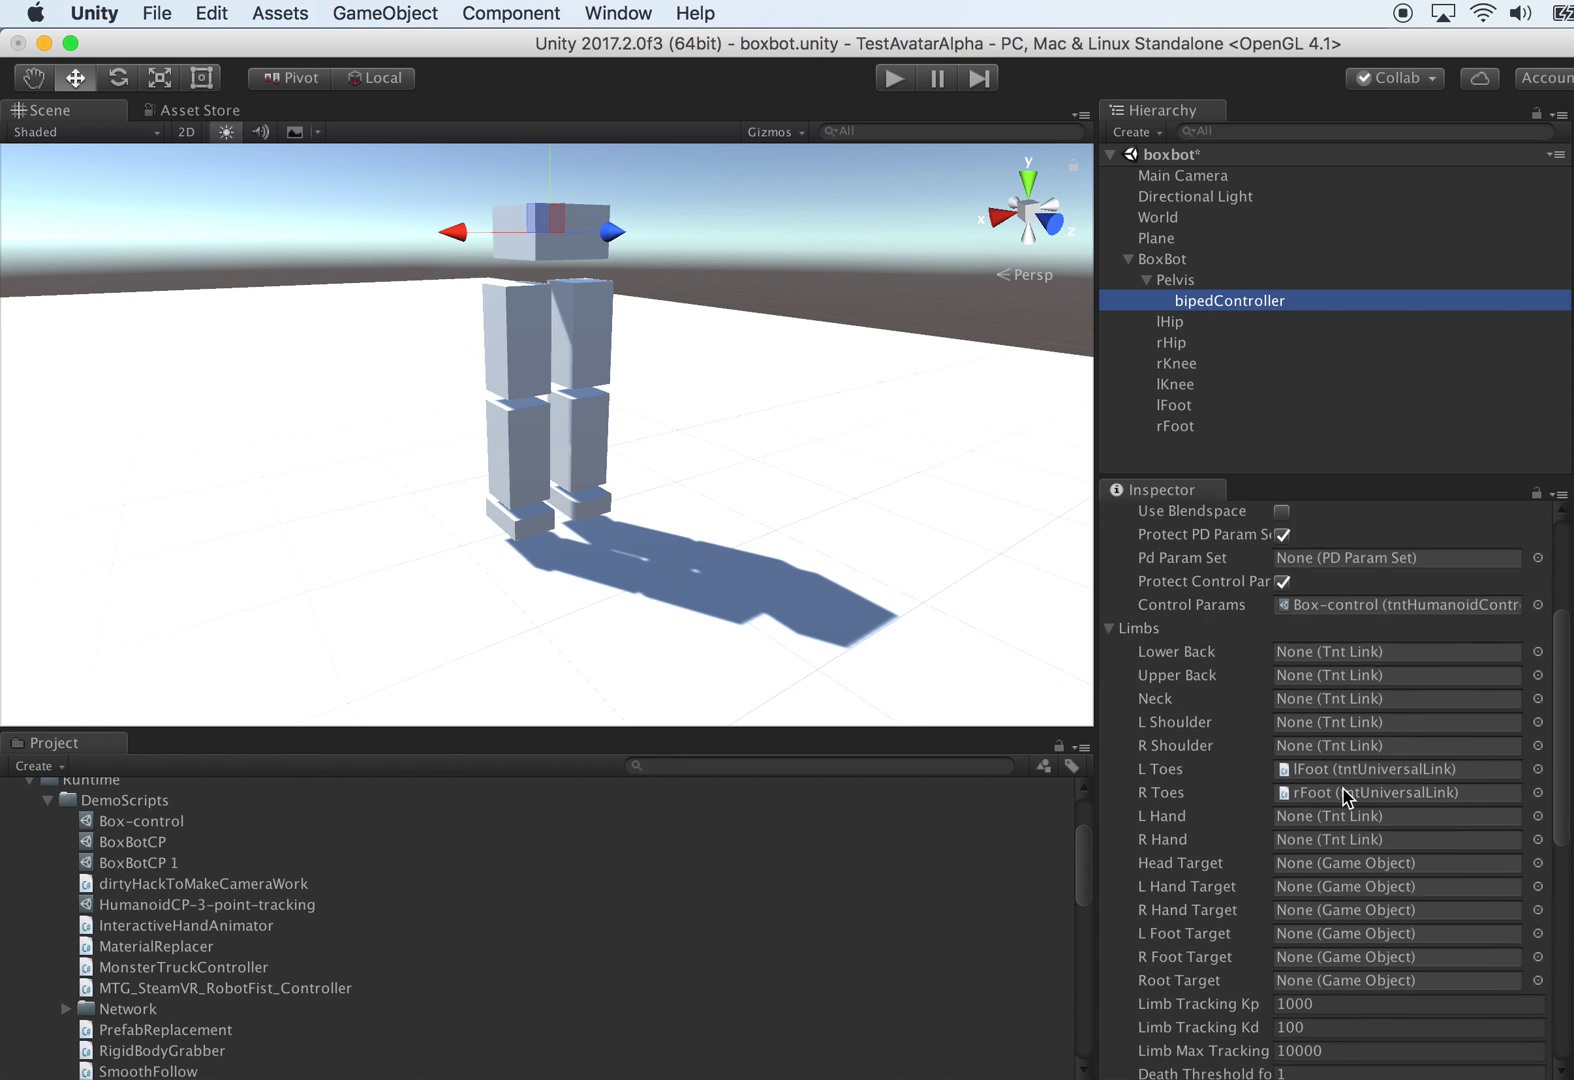
{"action": "scroll", "coordinate": [1374, 856], "scroll_direction": "down", "scroll_amount": 13}
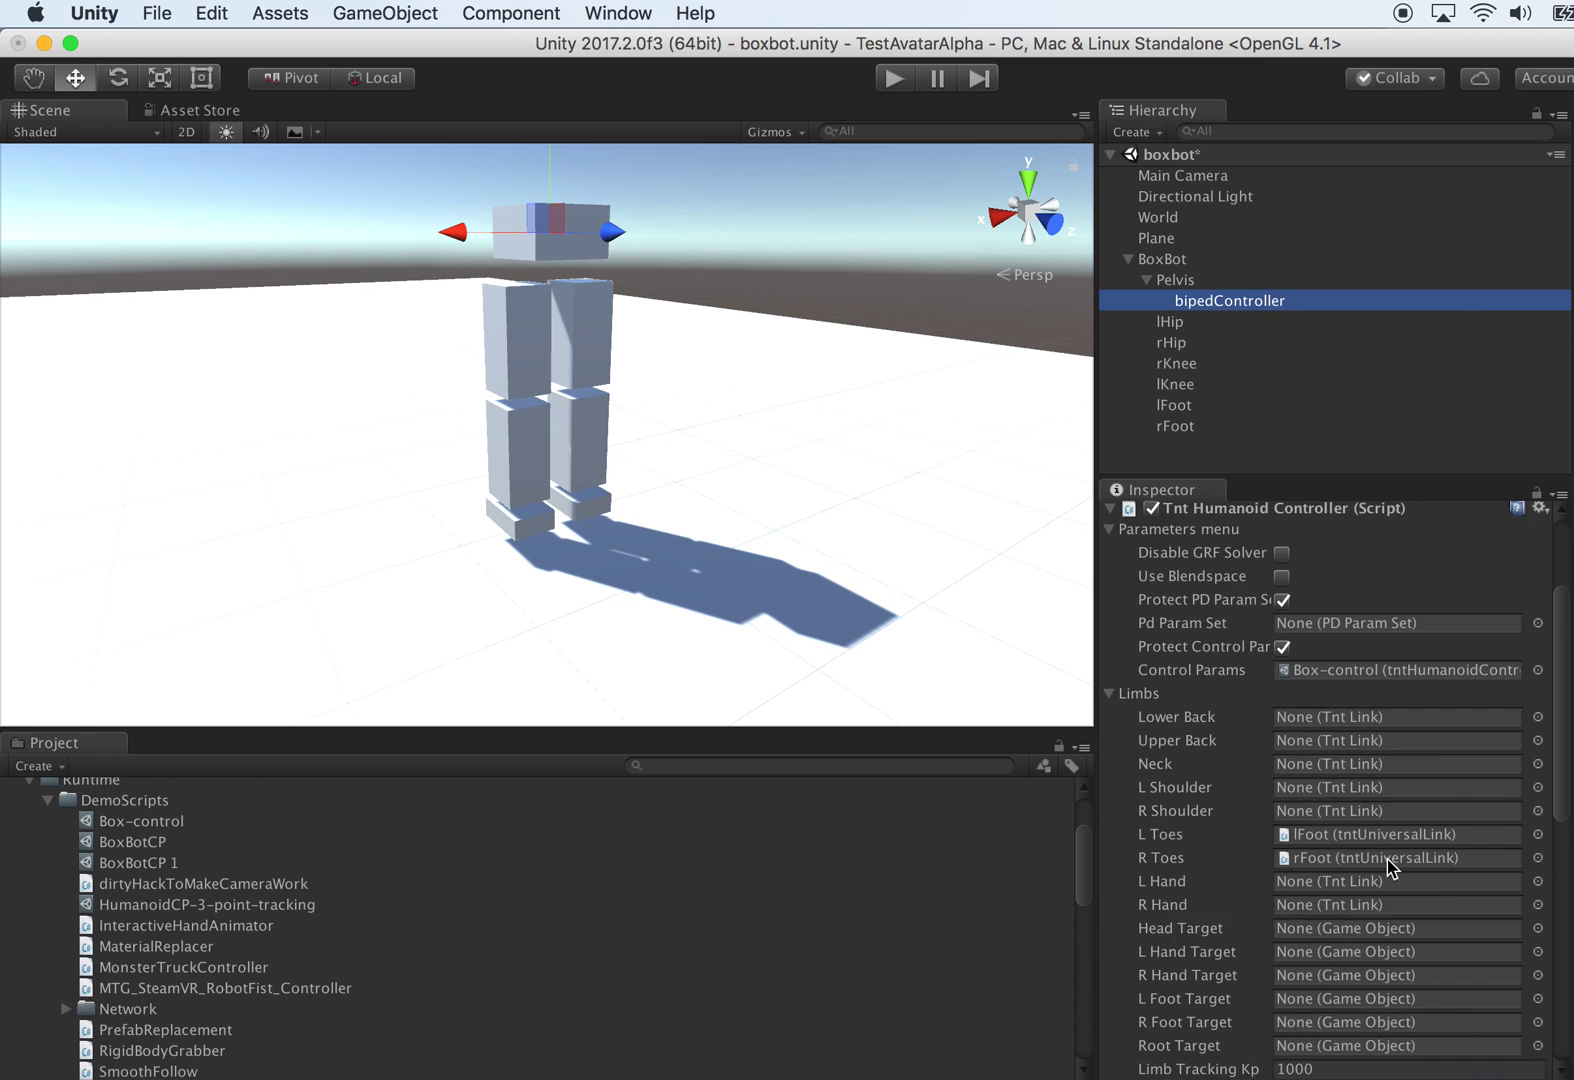
{"action": "scroll", "coordinate": [1389, 862], "scroll_direction": "down", "scroll_amount": 1}
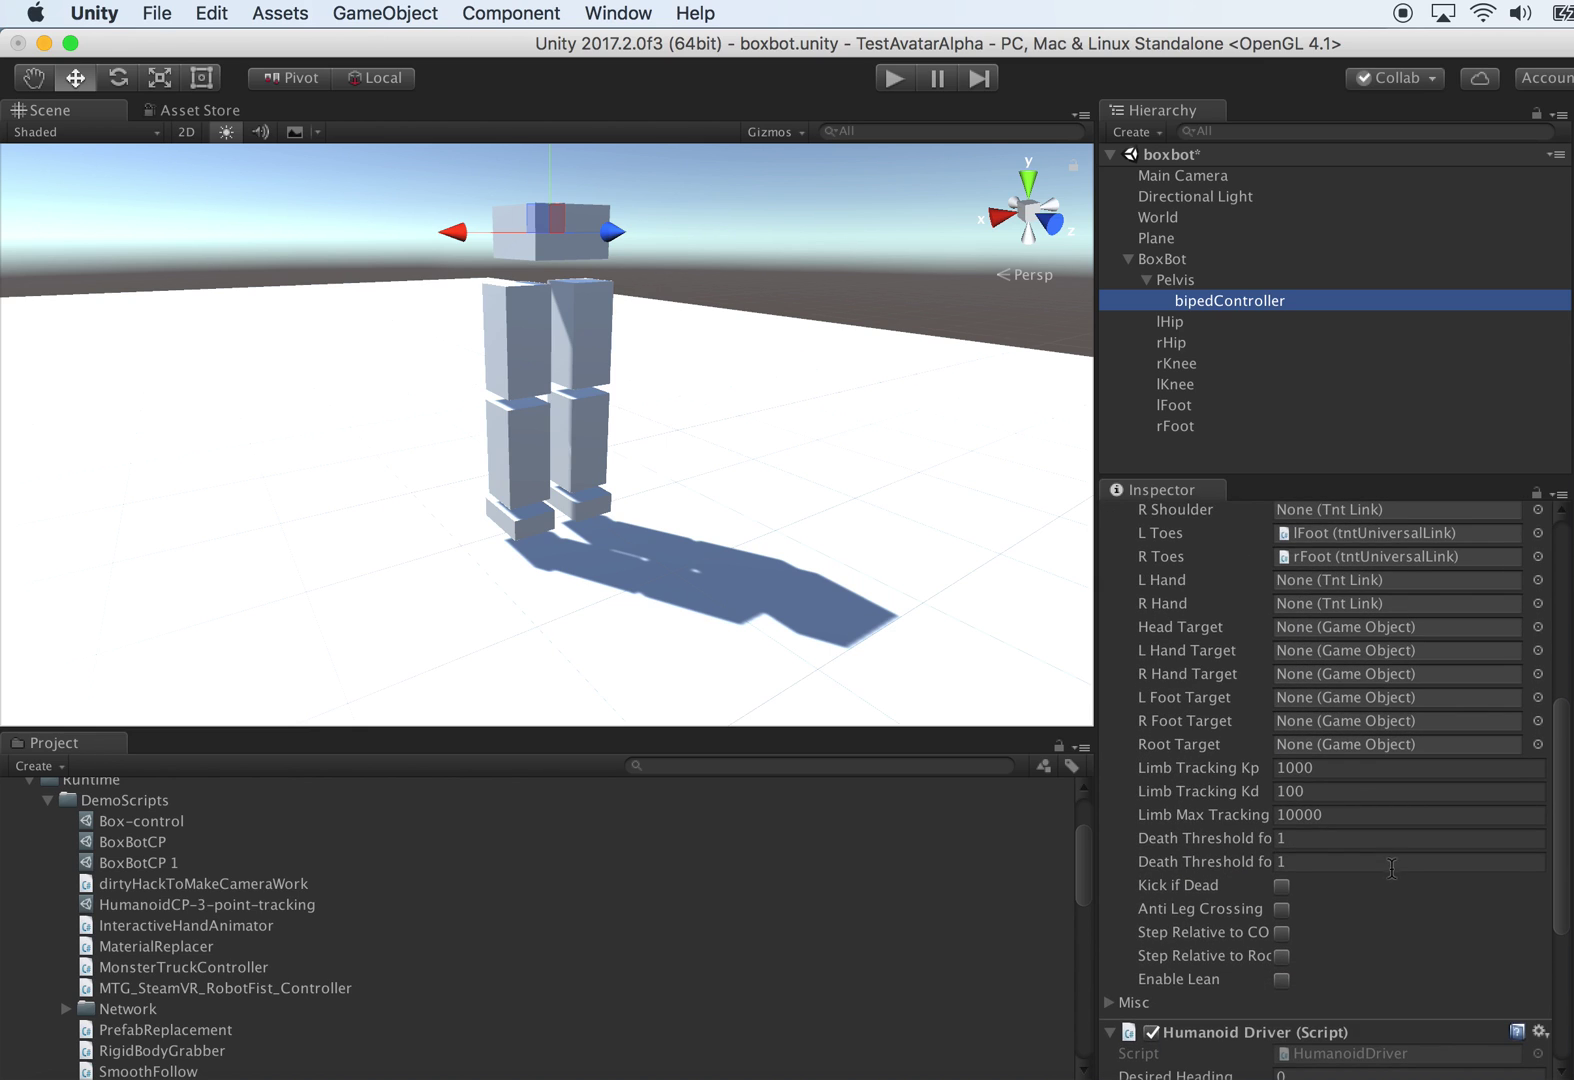
{"action": "scroll", "coordinate": [1376, 895], "scroll_direction": "down", "scroll_amount": 3}
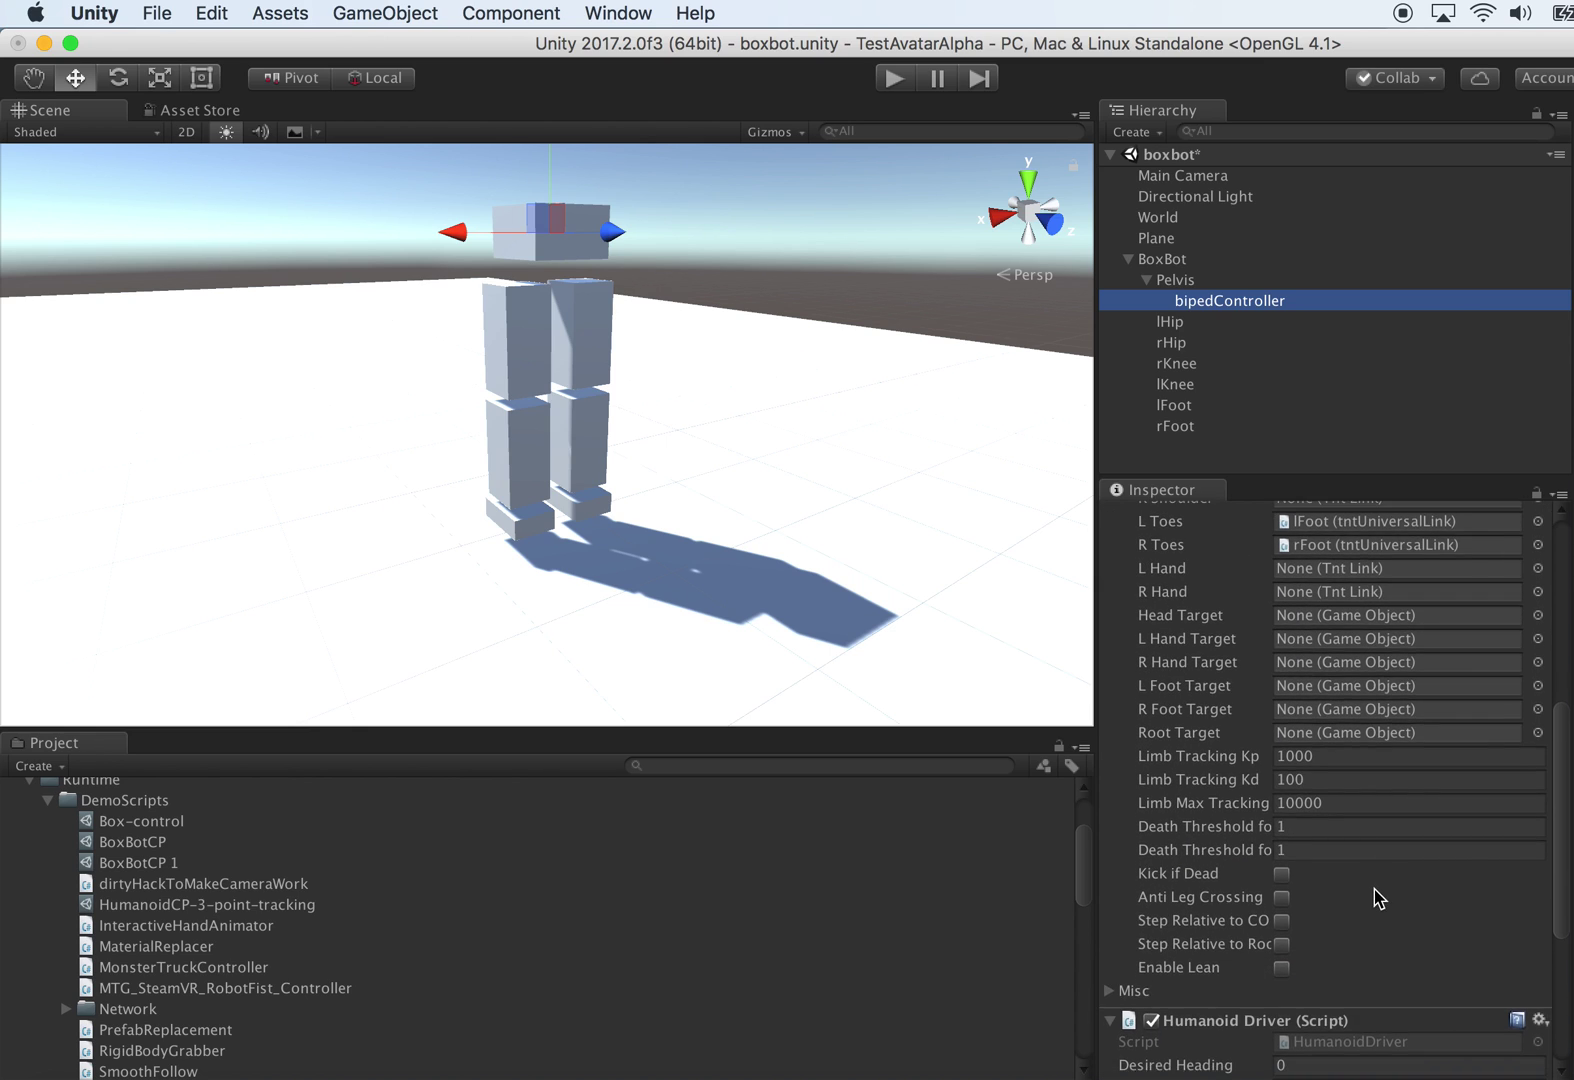
Step: Turn off Enable Self Collision in the Pelvis's Tnt Base component
{"action": "left_click", "coordinate": [1177, 280]}
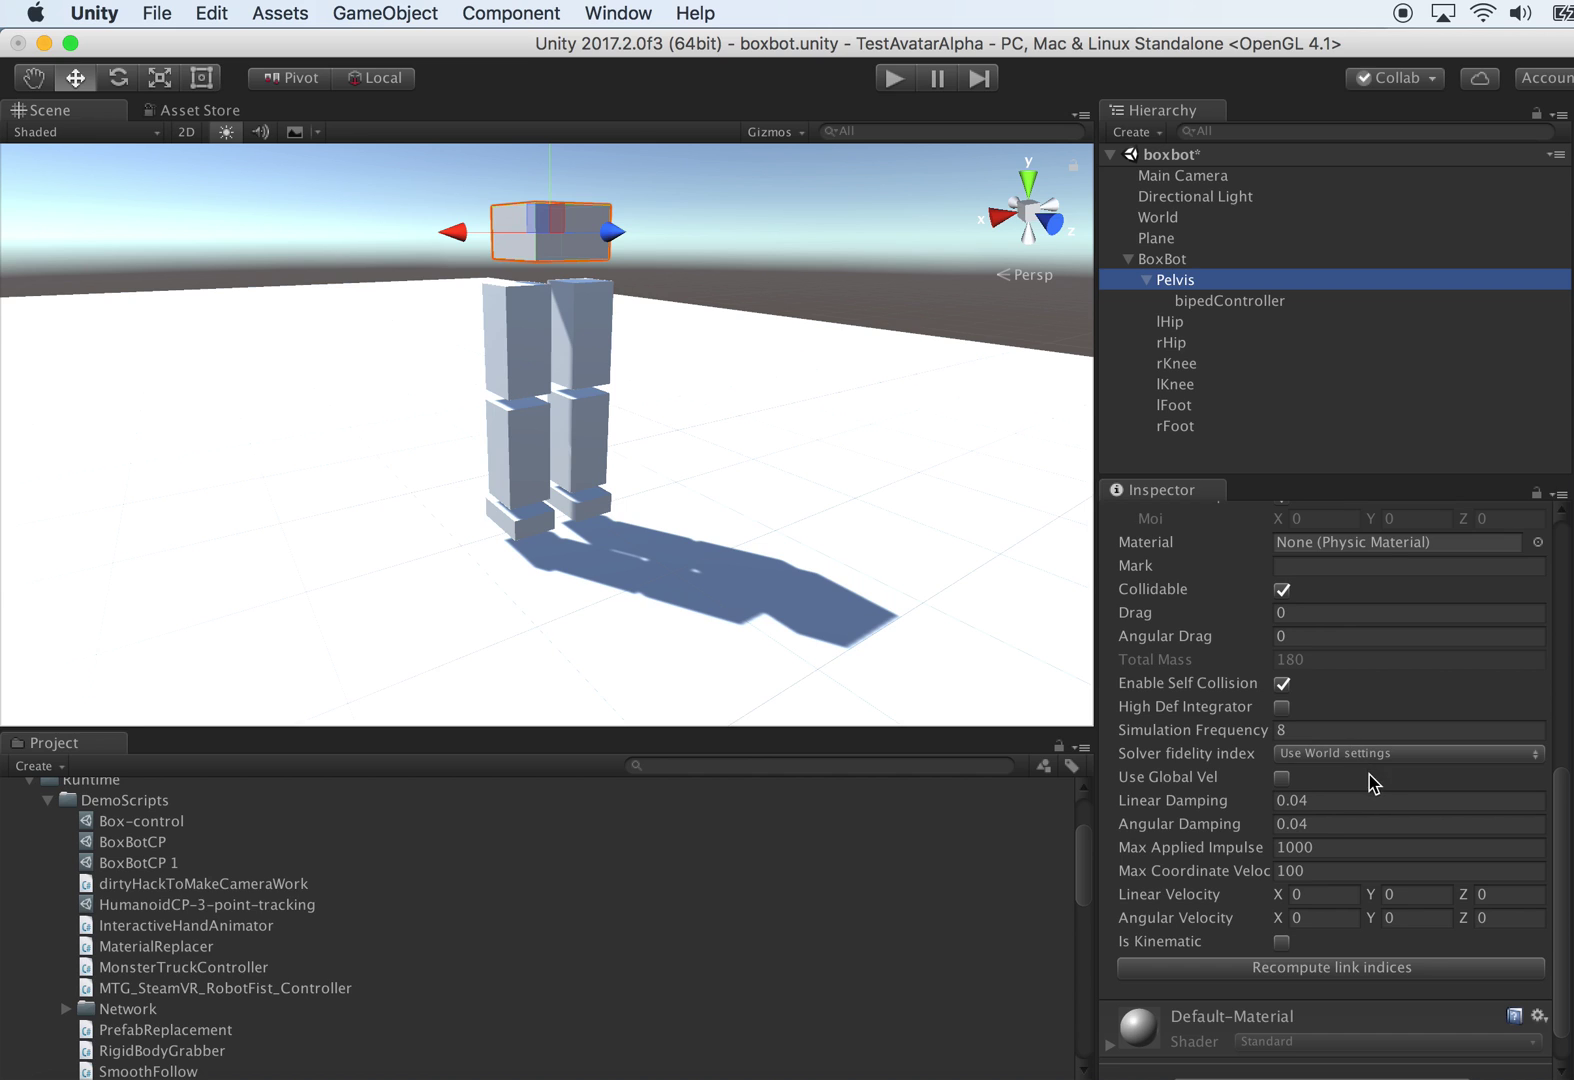
{"action": "scroll", "coordinate": [1349, 848], "scroll_direction": "up", "scroll_amount": 1}
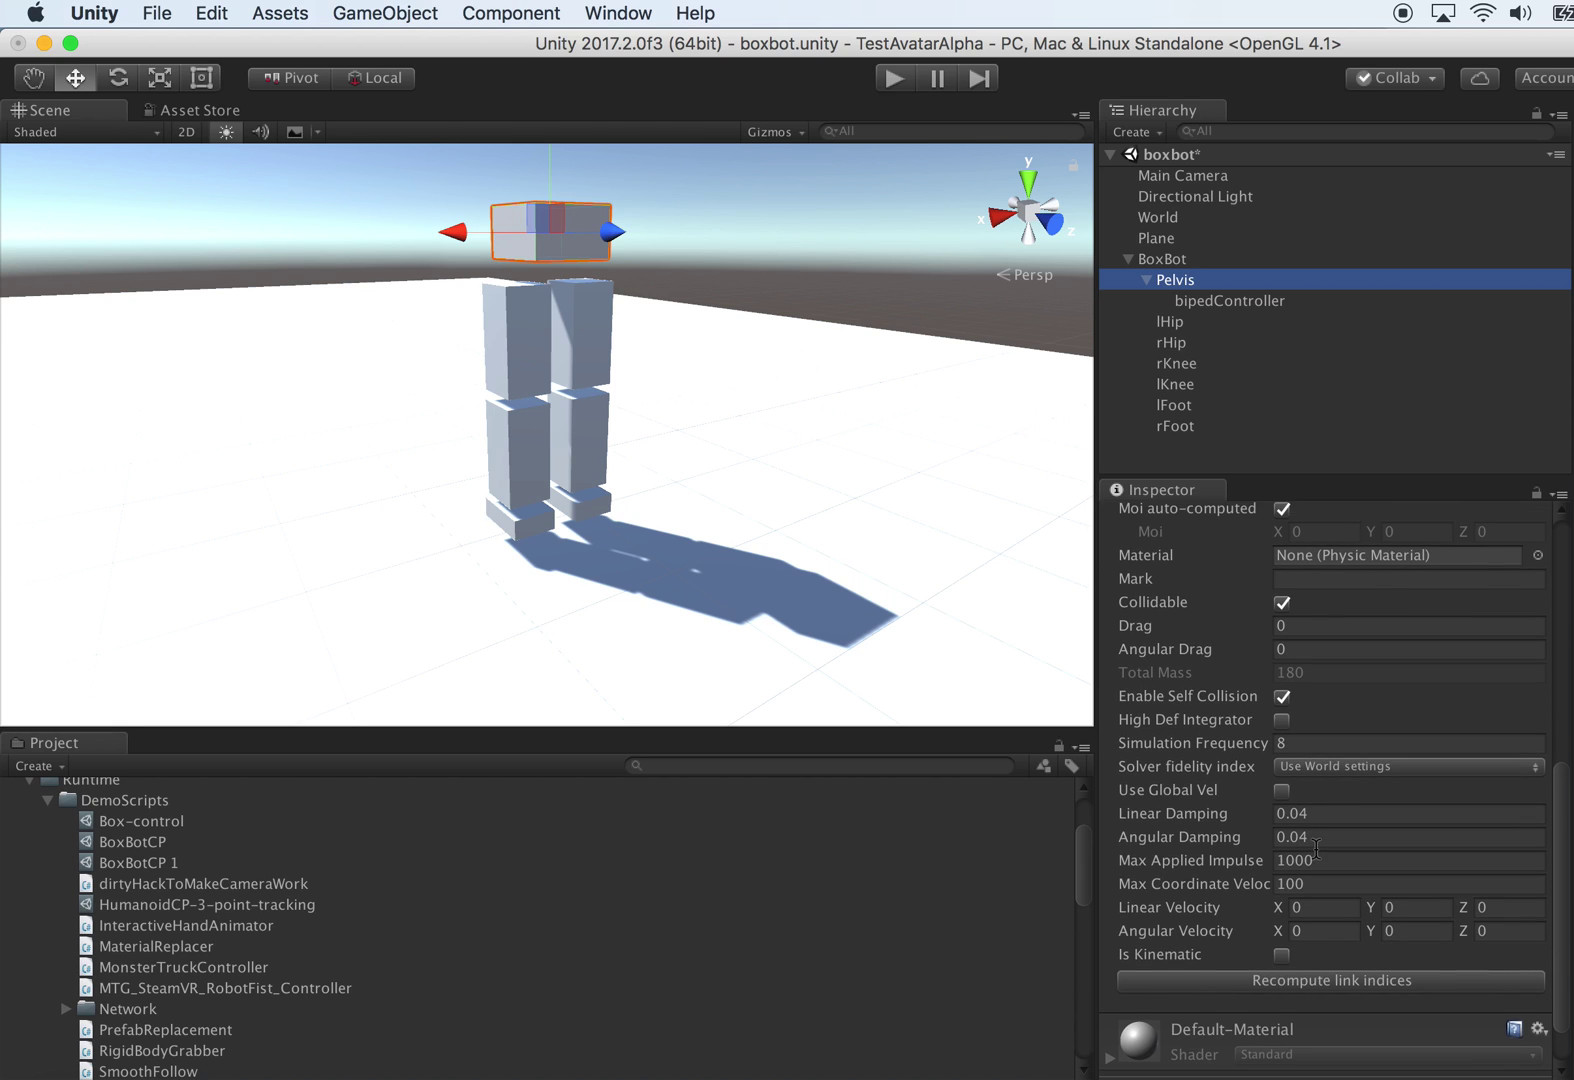
{"action": "scroll", "coordinate": [1309, 850], "scroll_direction": "up", "scroll_amount": 3}
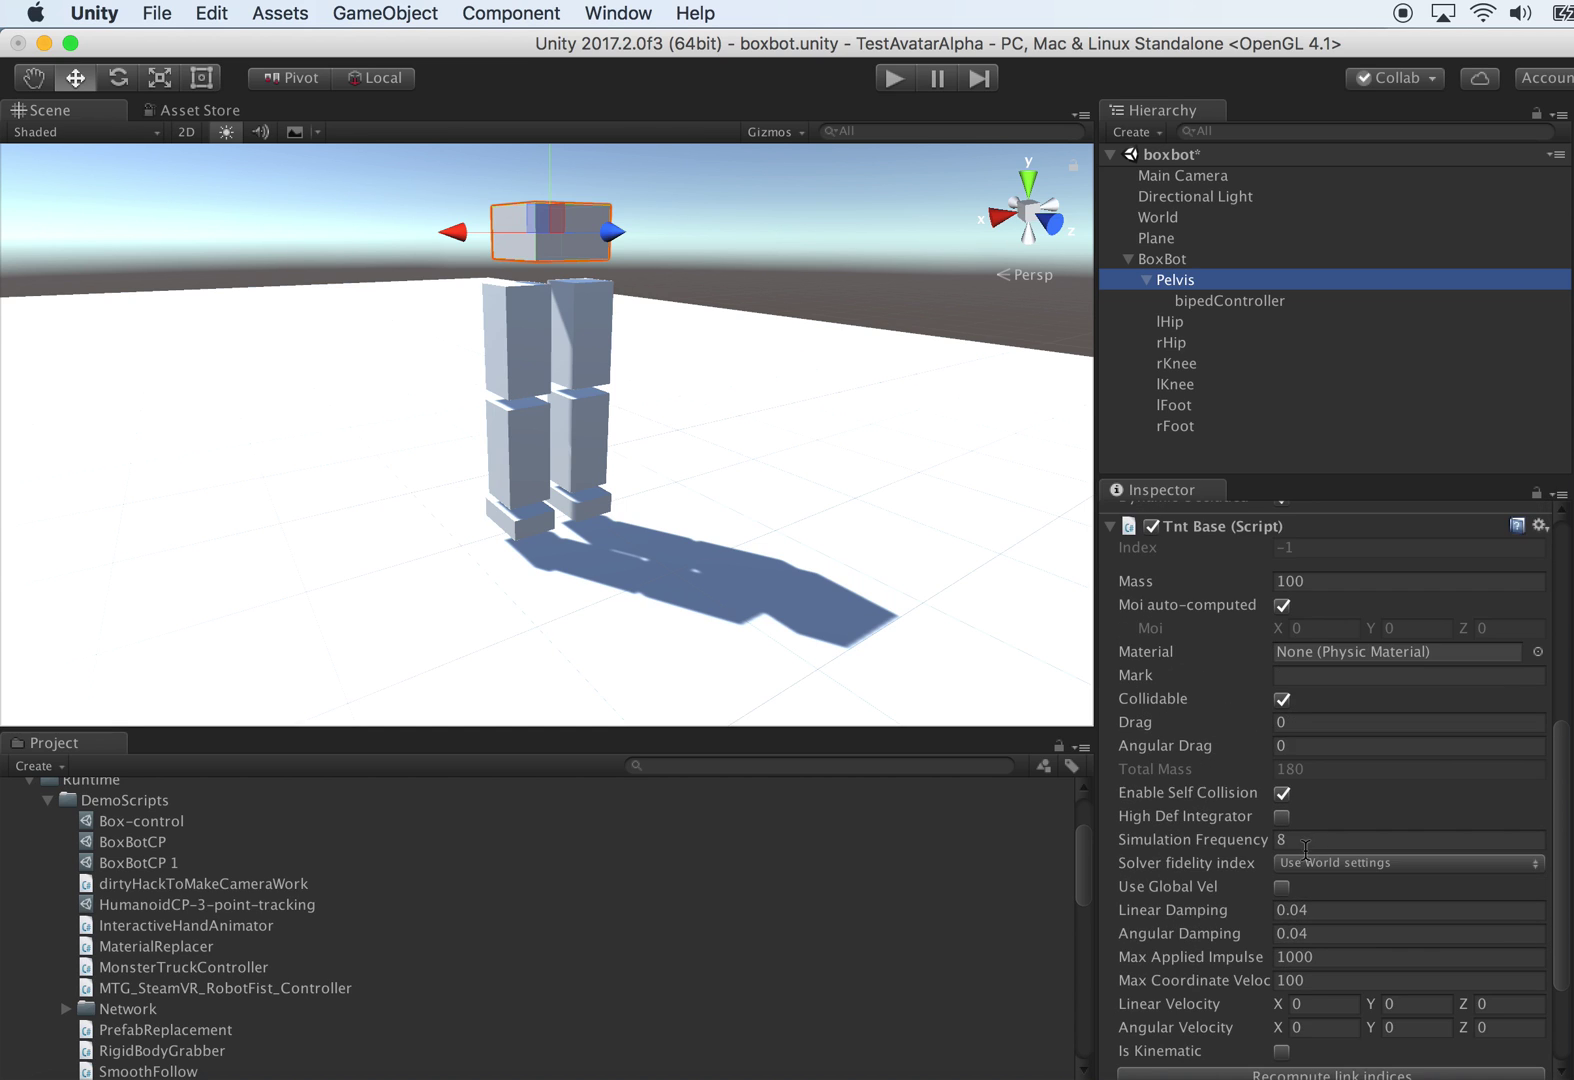
{"action": "left_click", "coordinate": [1284, 796]}
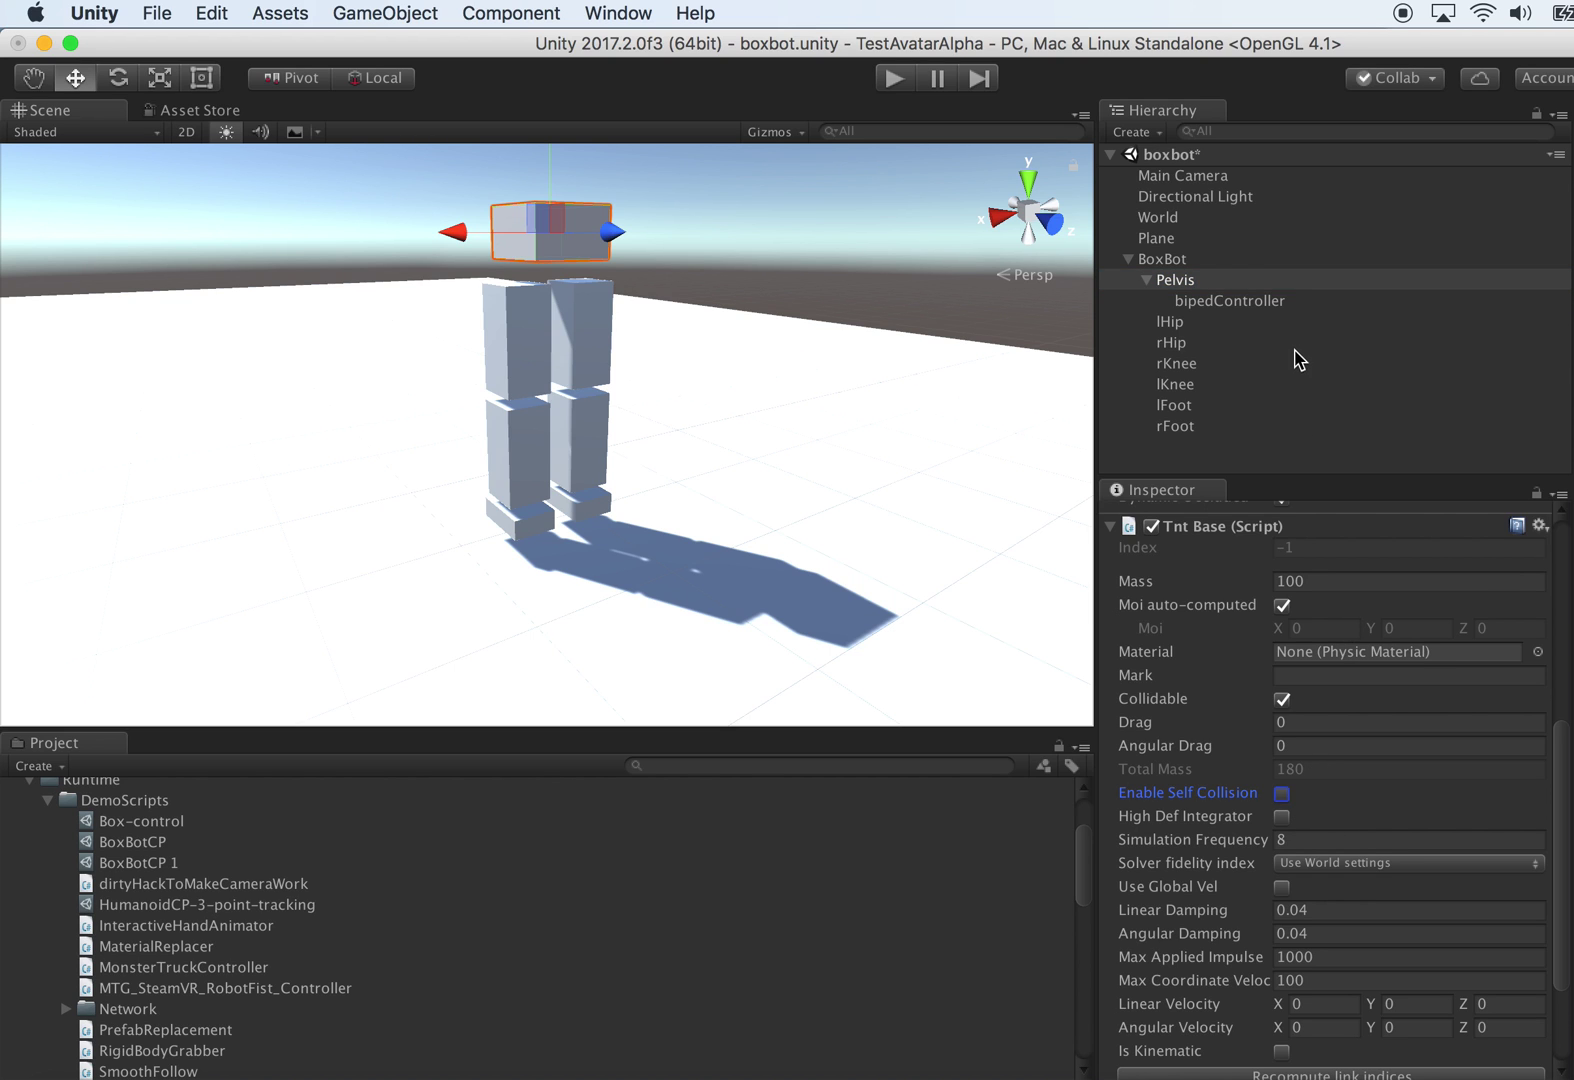
Step: Enable Step Relative to Root in bipedController's Tnt Humanoid Controller and start another simulation run
{"action": "left_click", "coordinate": [1240, 302]}
{"action": "scroll", "coordinate": [1390, 648], "scroll_direction": "up", "scroll_amount": 6}
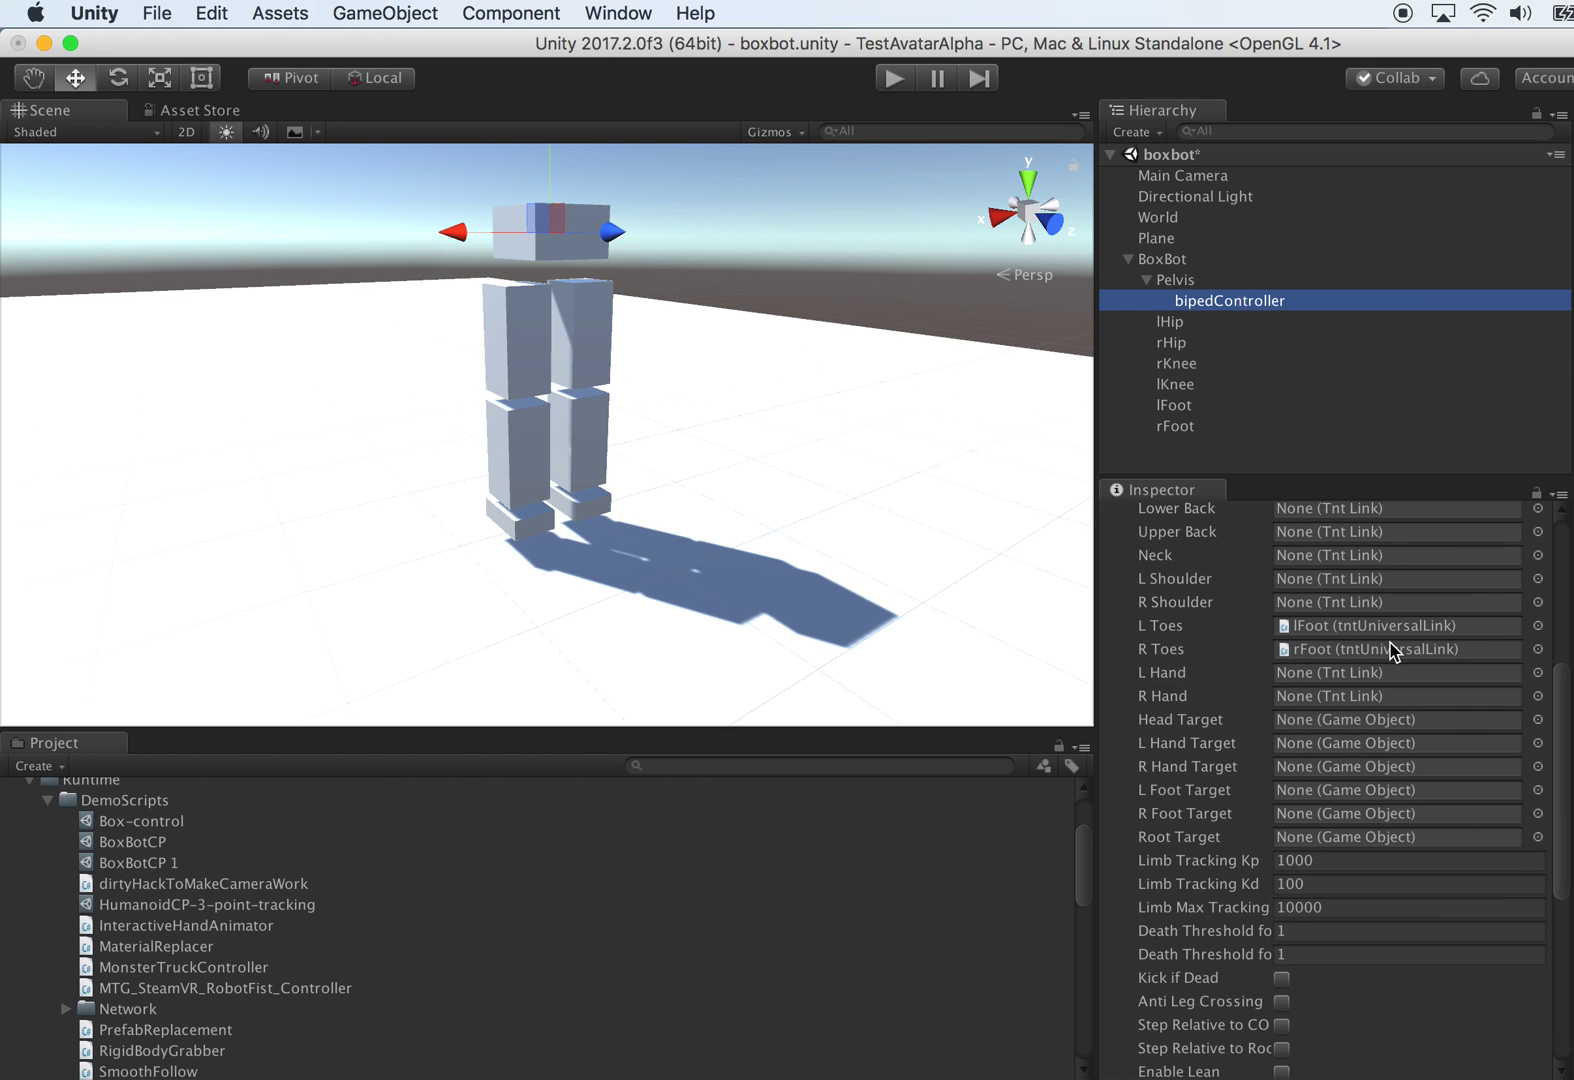
{"action": "scroll", "coordinate": [1397, 651], "scroll_direction": "down", "scroll_amount": 10}
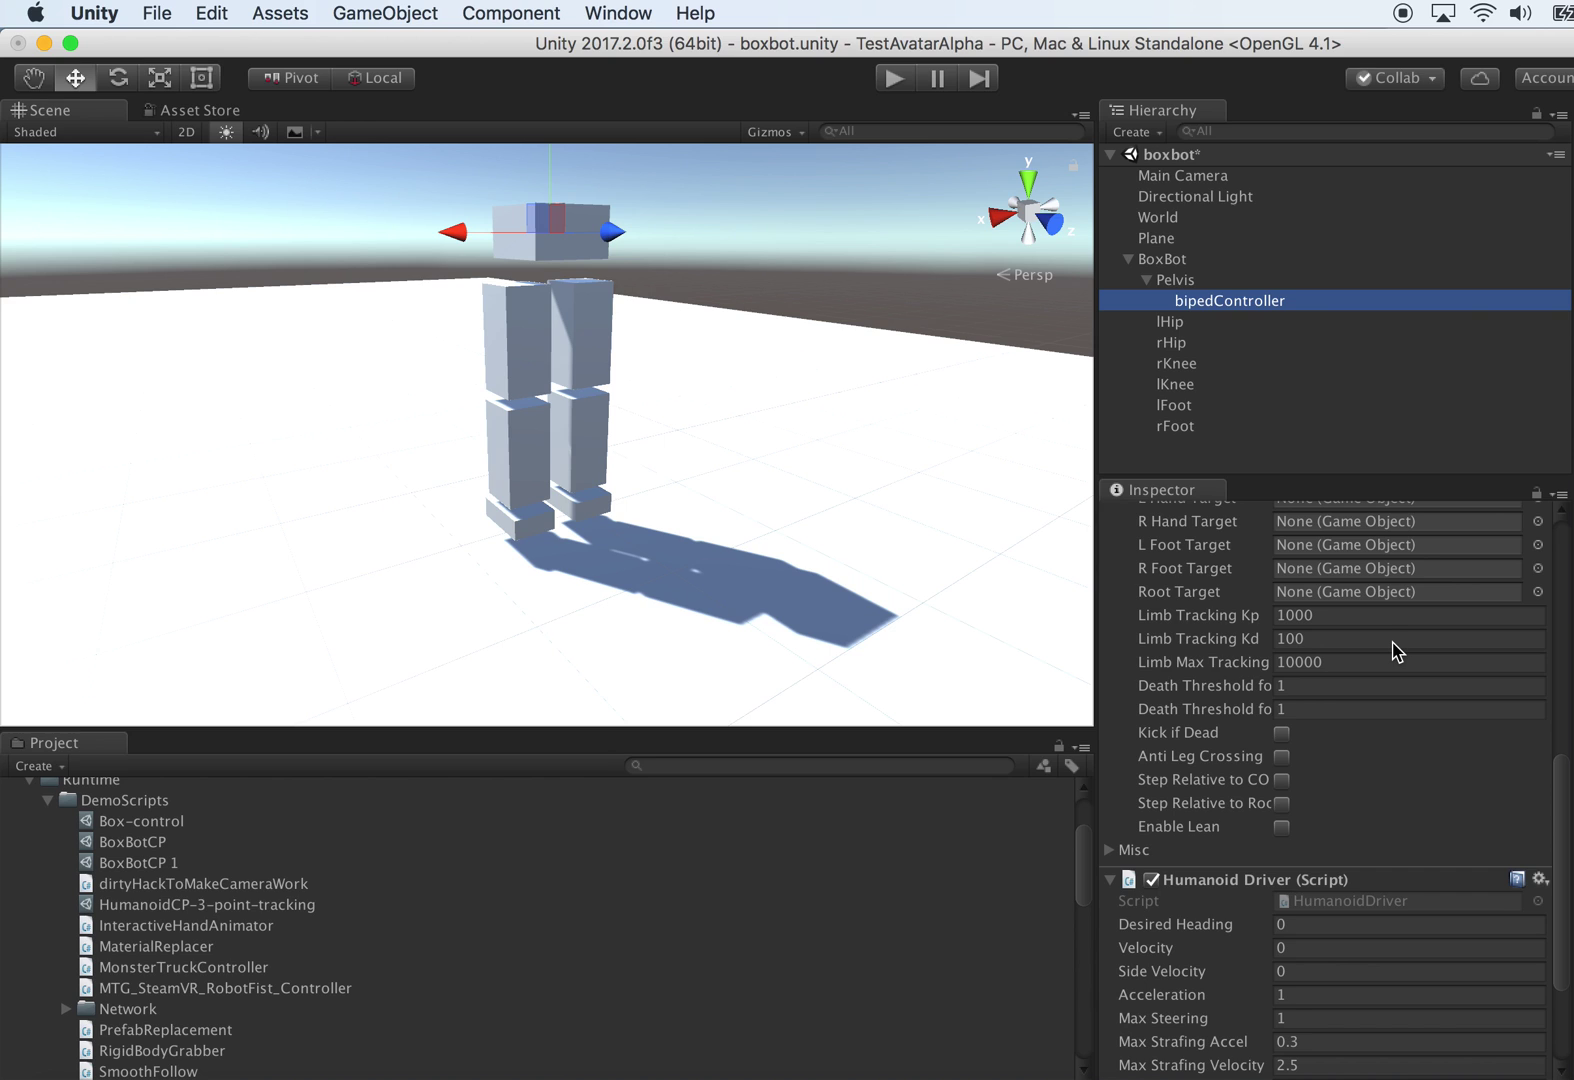
{"action": "scroll", "coordinate": [1397, 651], "scroll_direction": "up", "scroll_amount": 1}
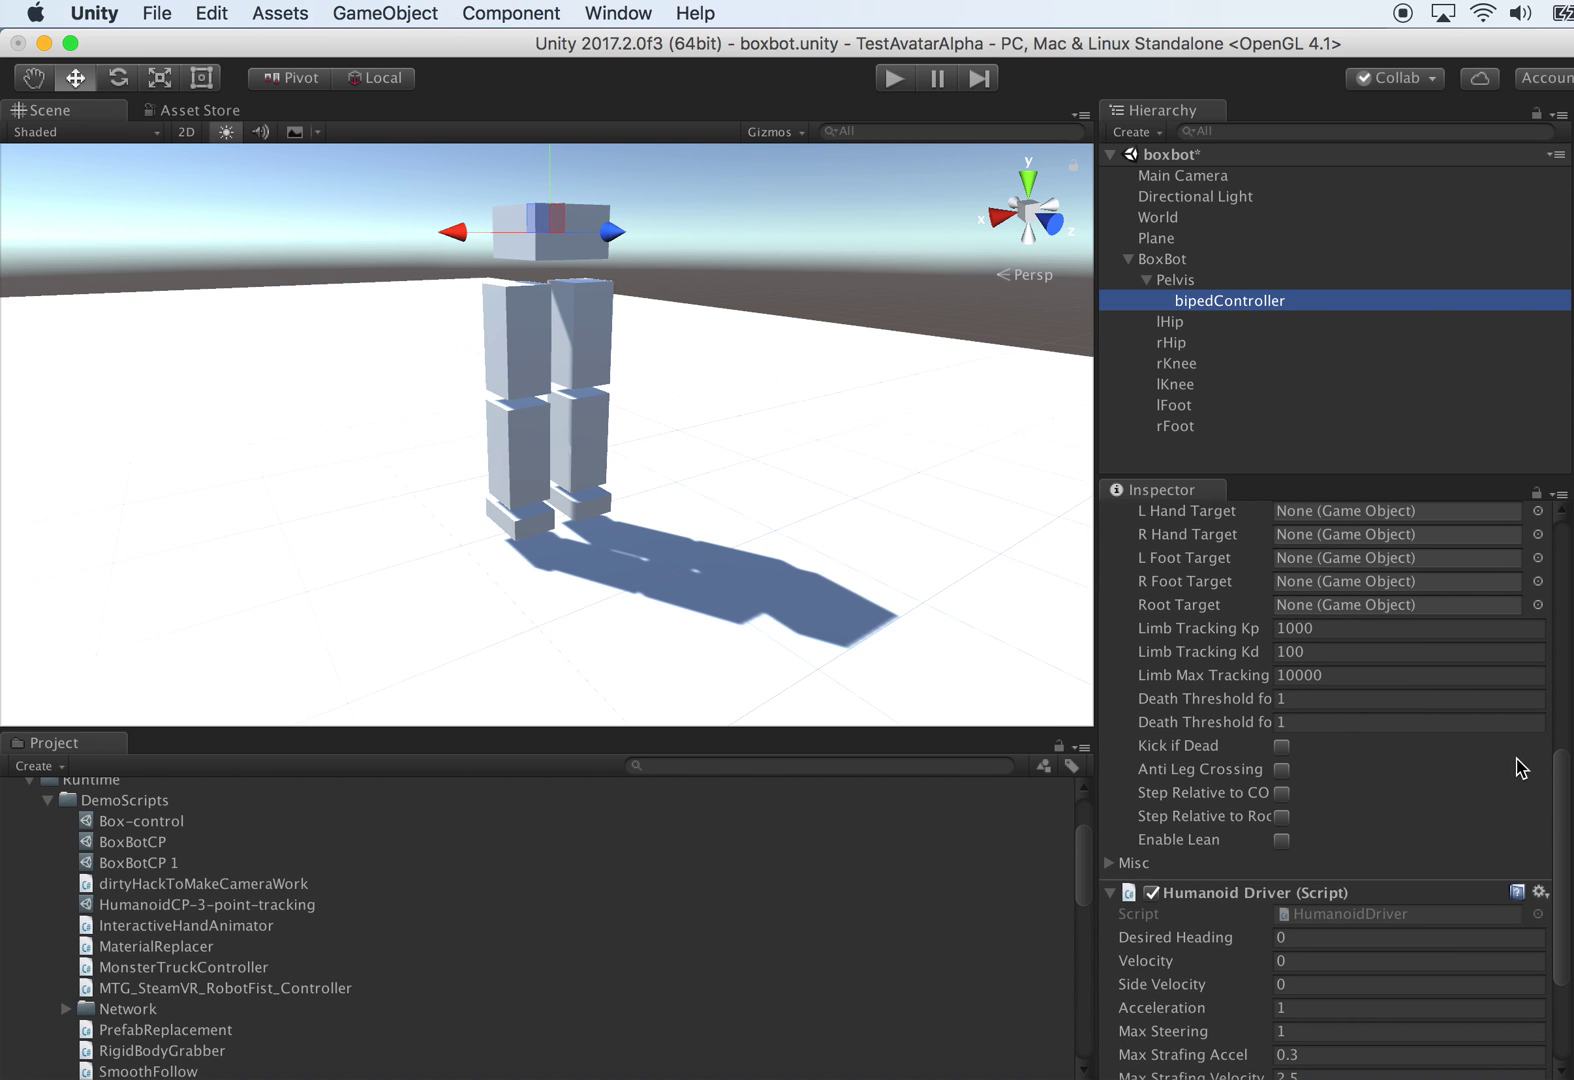
{"action": "left_click_drag", "start_coordinate": [1093, 697], "coordinate": [956, 680]}
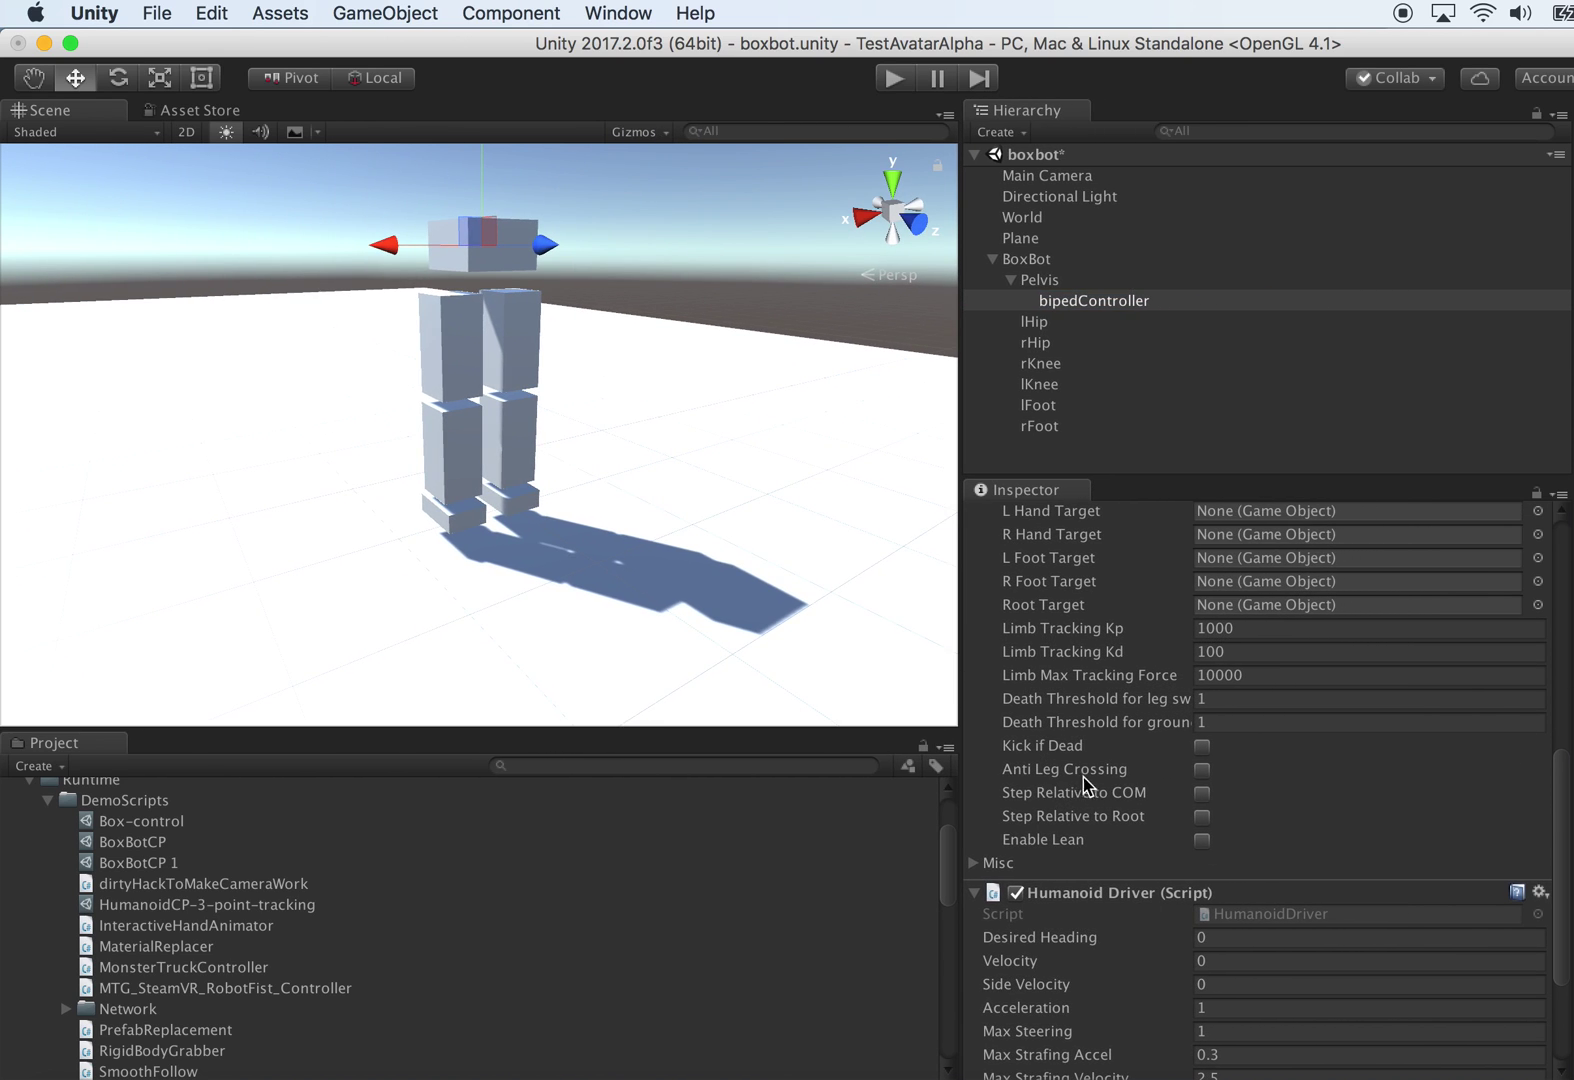
{"action": "scroll", "coordinate": [1090, 795], "scroll_direction": "up", "scroll_amount": 1}
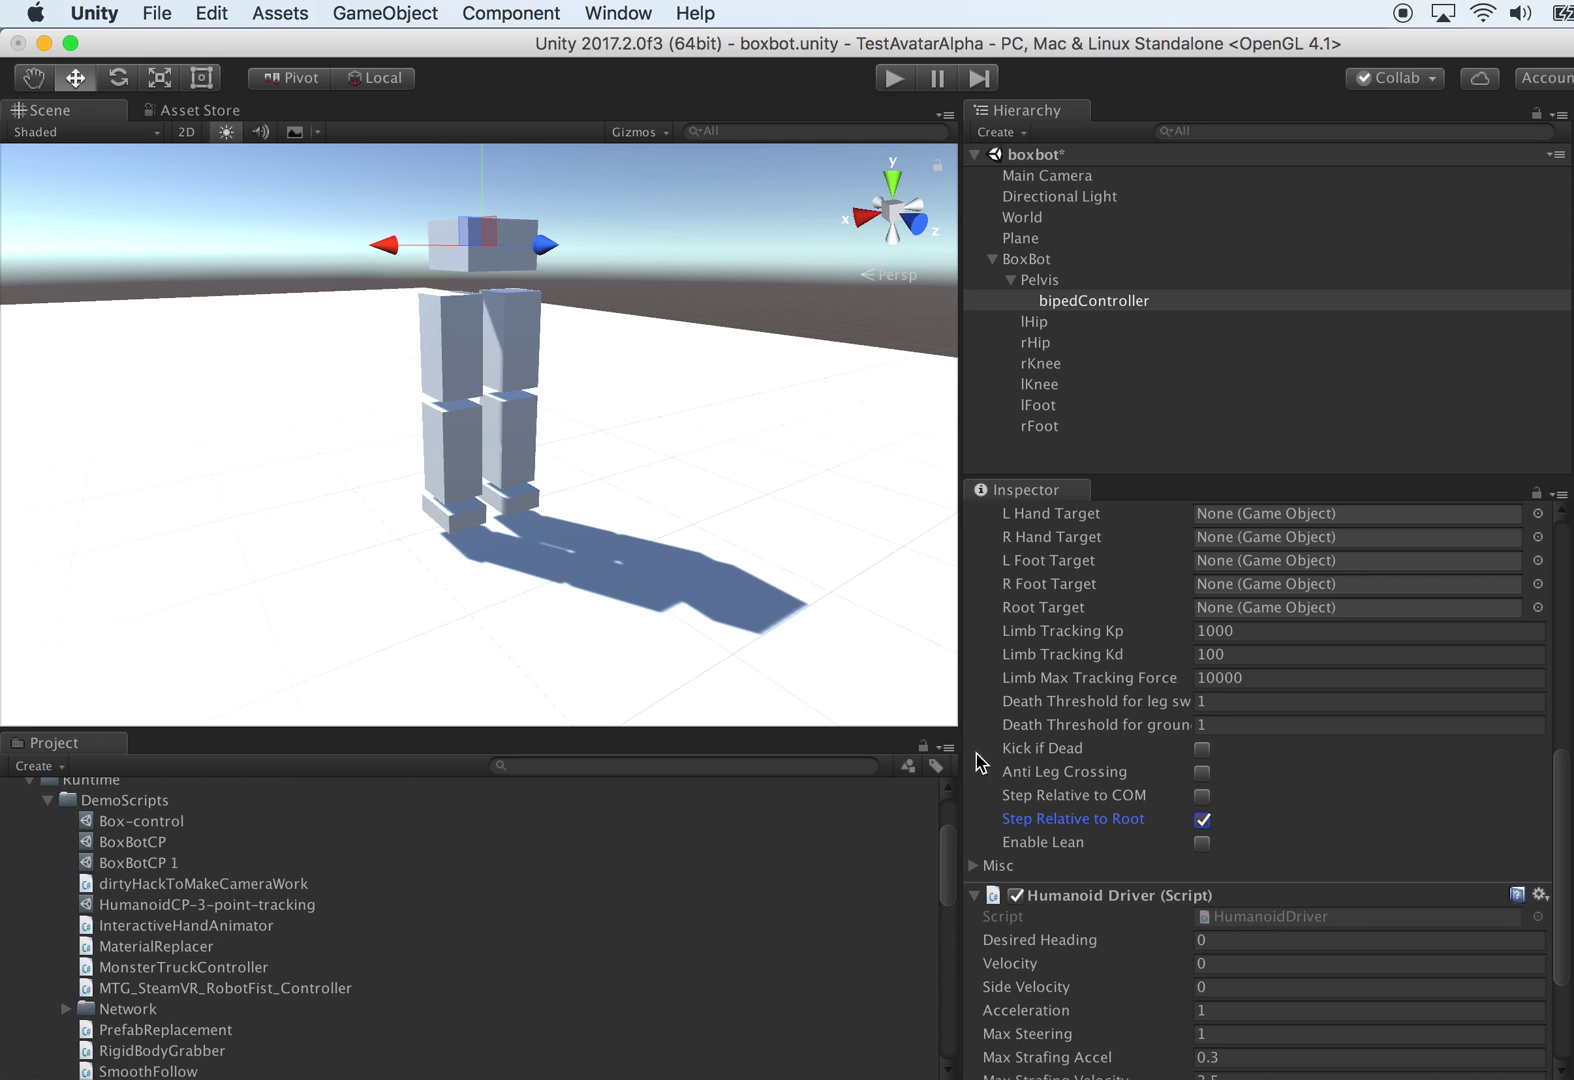
{"action": "left_click_drag", "start_coordinate": [729, 532], "coordinate": [692, 564], "text": "alt"}
{"action": "left_click", "coordinate": [896, 79]}
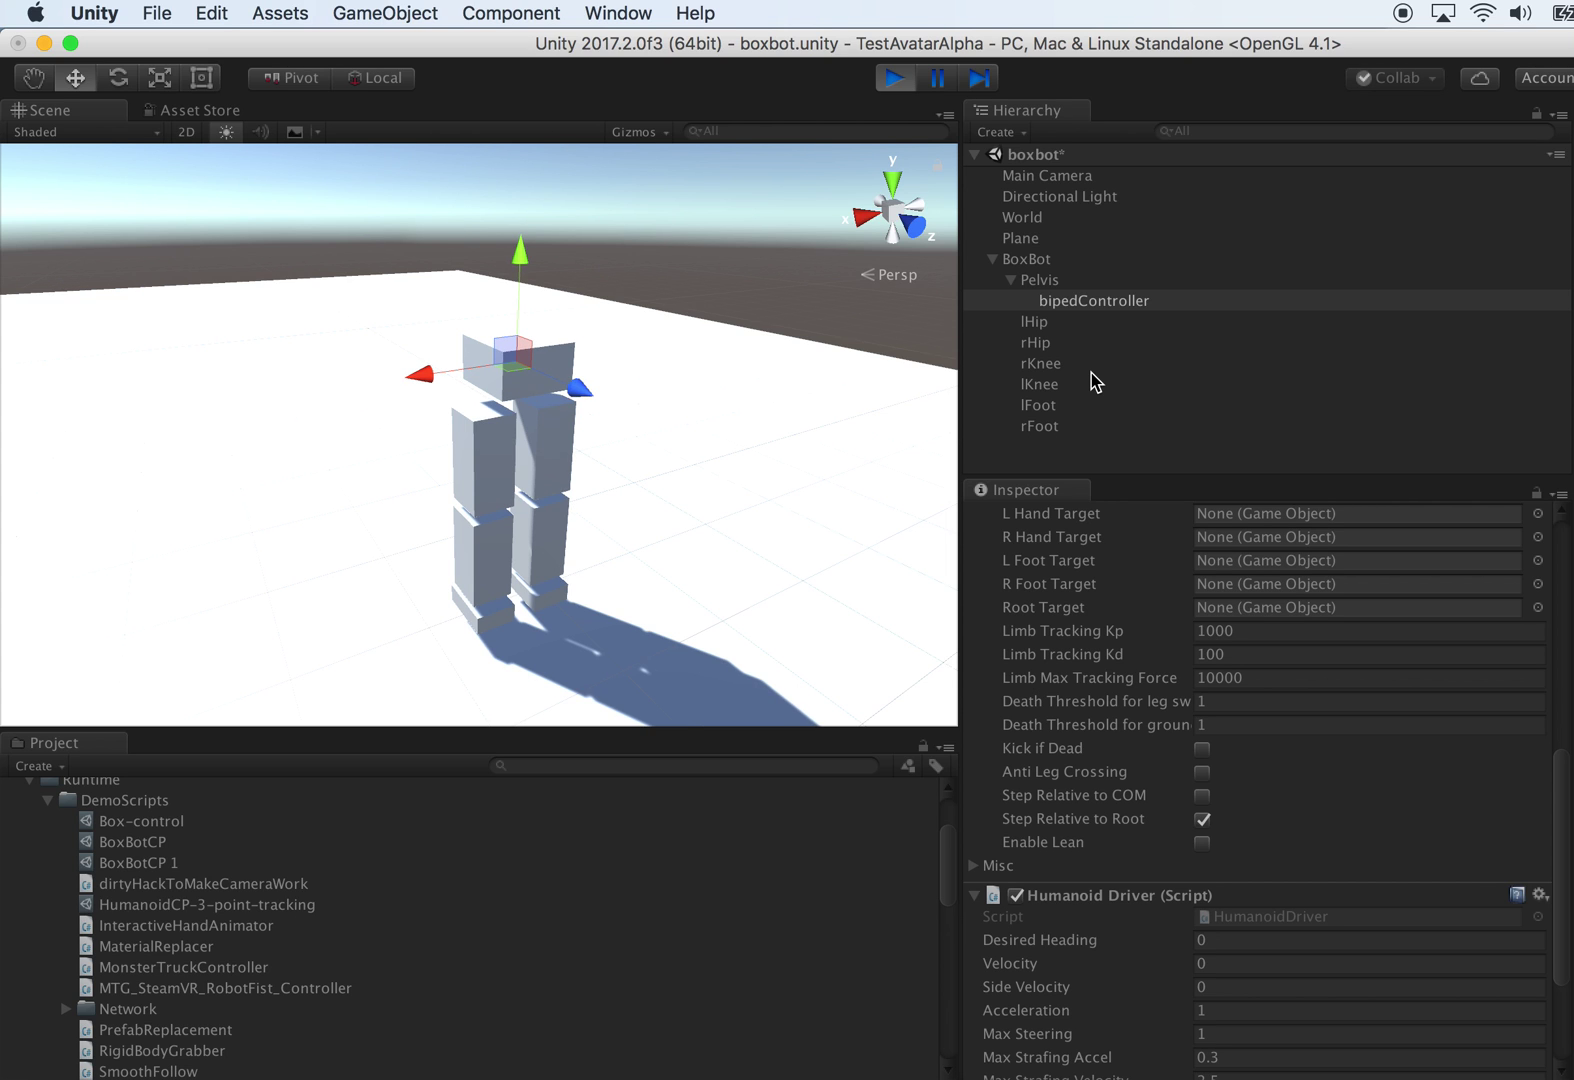
Step: Watch BoxBot walk forward, backward and through turns from several angles in the running simulation, and stop the run
{"action": "mouse_move", "coordinate": [806, 466]}
{"action": "left_mouse_down", "text": "alt"}
{"action": "mouse_move", "coordinate": [776, 530]}
{"action": "mouse_move", "coordinate": [766, 513]}
{"action": "mouse_move", "coordinate": [815, 474]}
{"action": "left_mouse_up", "text": "alt"}
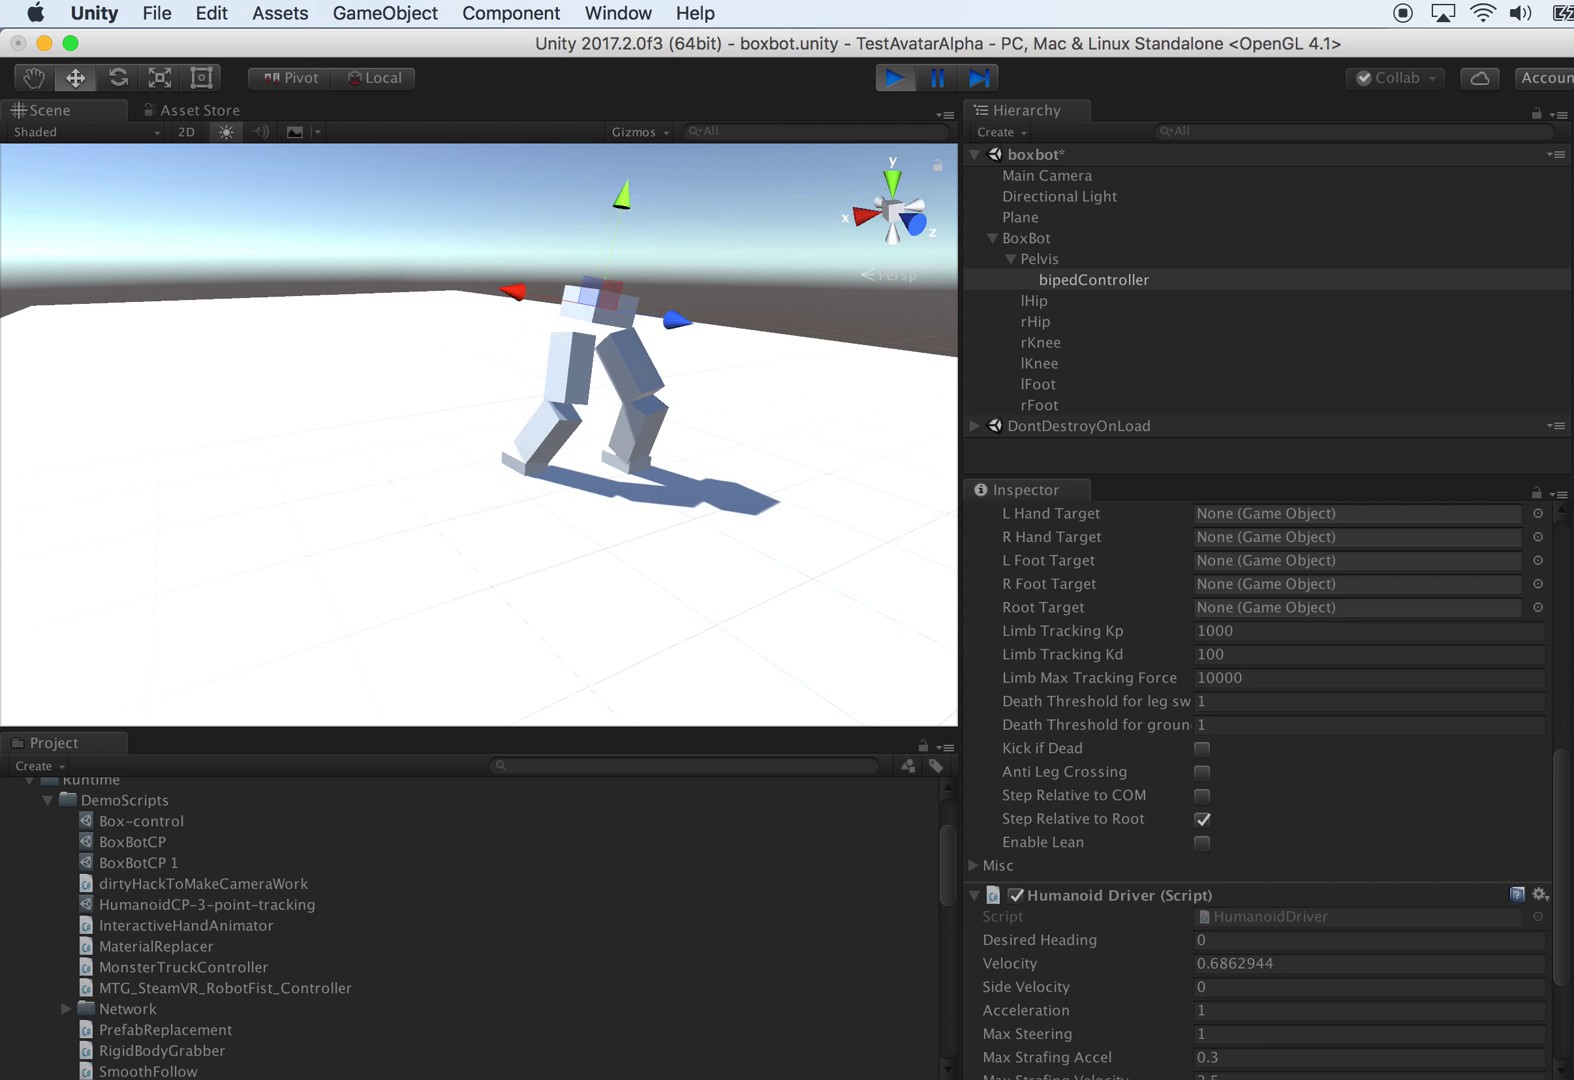
{"action": "left_click_drag", "start_coordinate": [874, 607], "coordinate": [688, 602], "text": "alt"}
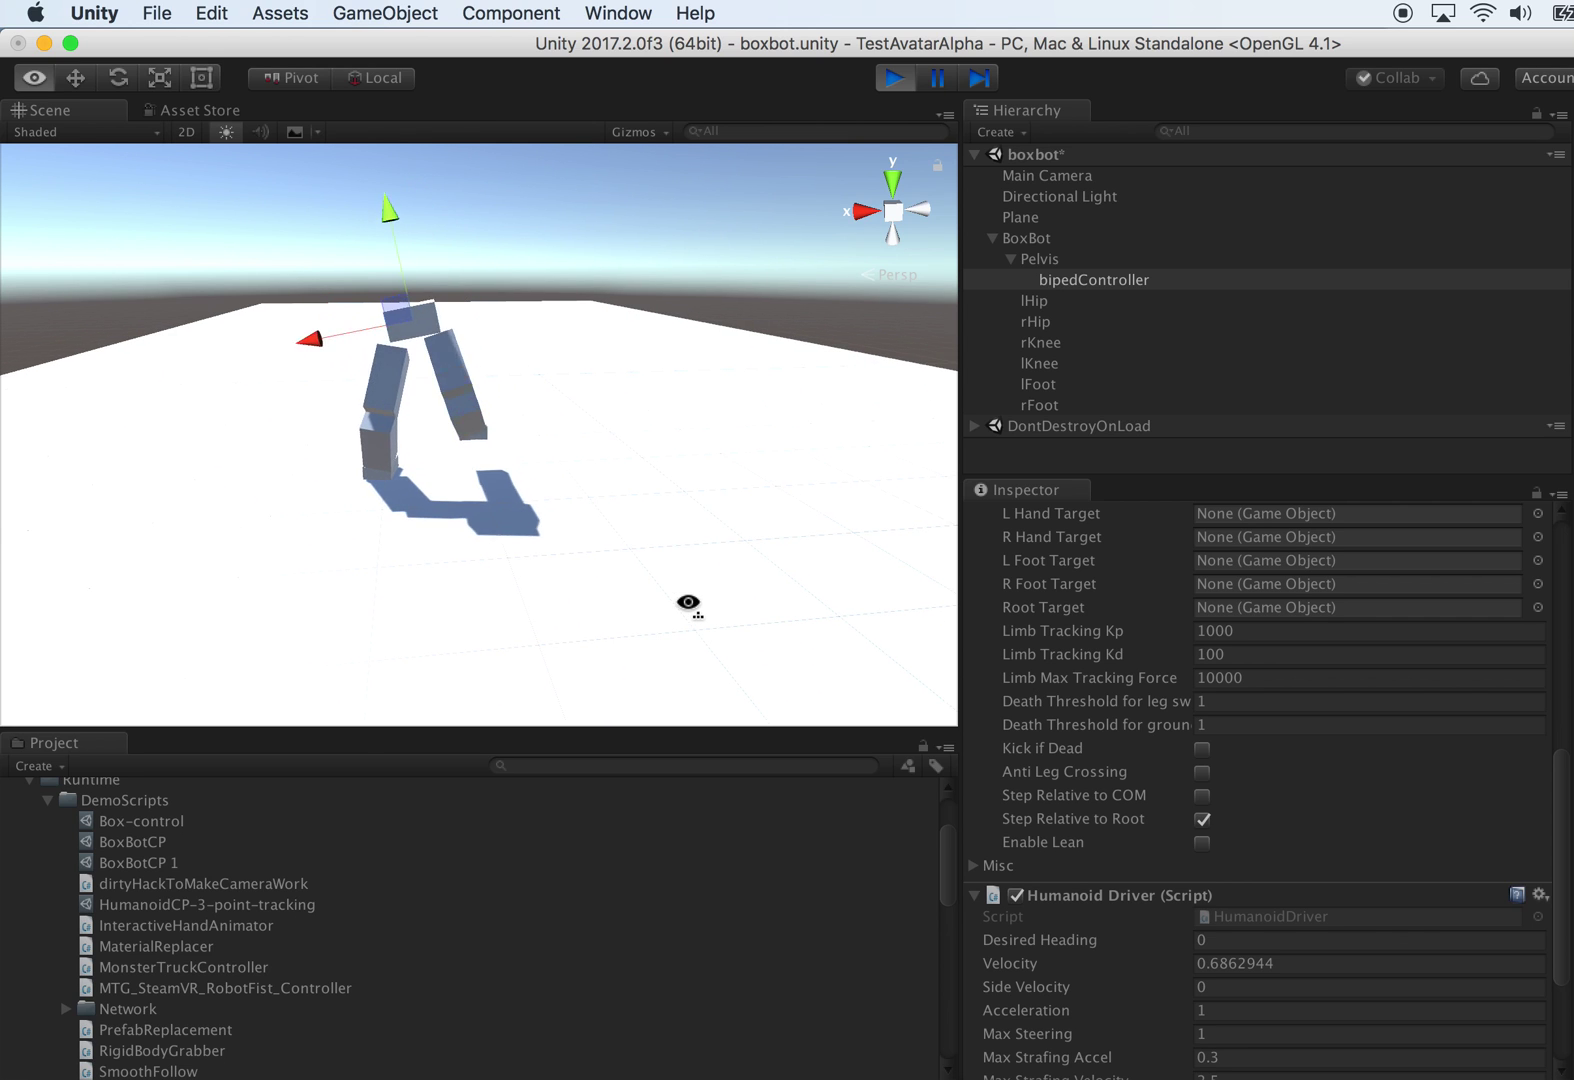
{"action": "left_click_drag", "start_coordinate": [688, 602], "coordinate": [931, 545], "text": "alt"}
{"action": "left_click_drag", "start_coordinate": [727, 593], "coordinate": [791, 585], "text": "alt"}
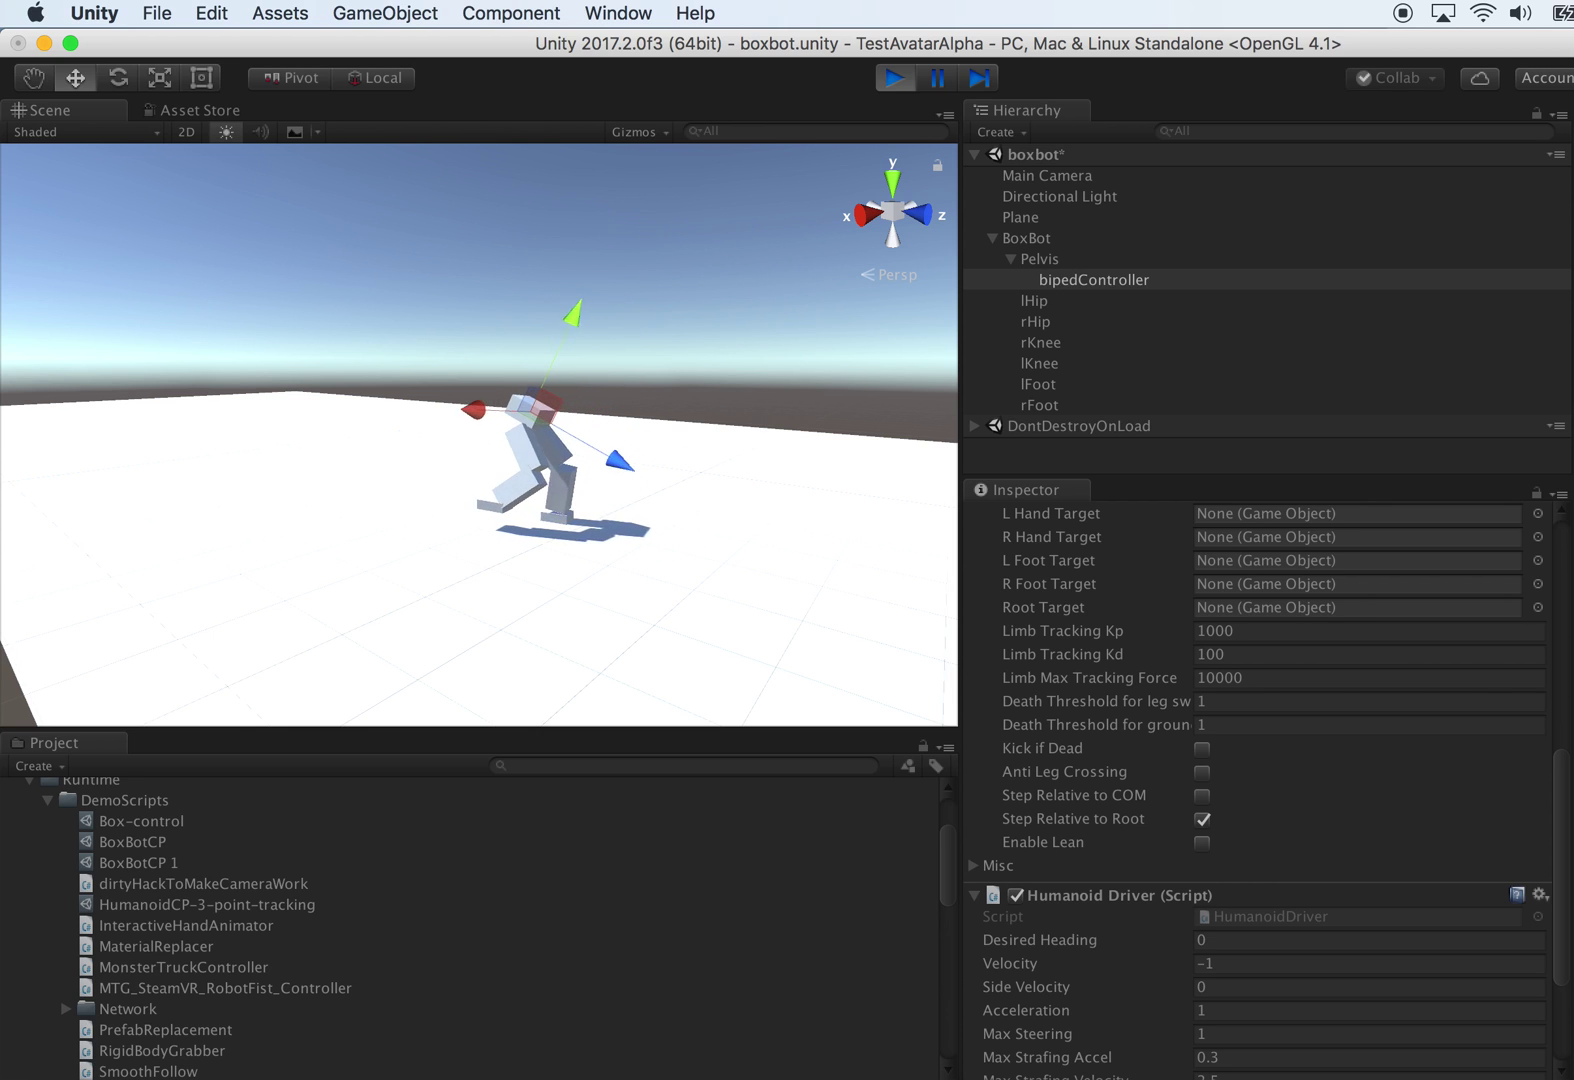
{"action": "left_click_drag", "start_coordinate": [861, 563], "coordinate": [689, 527], "text": "alt"}
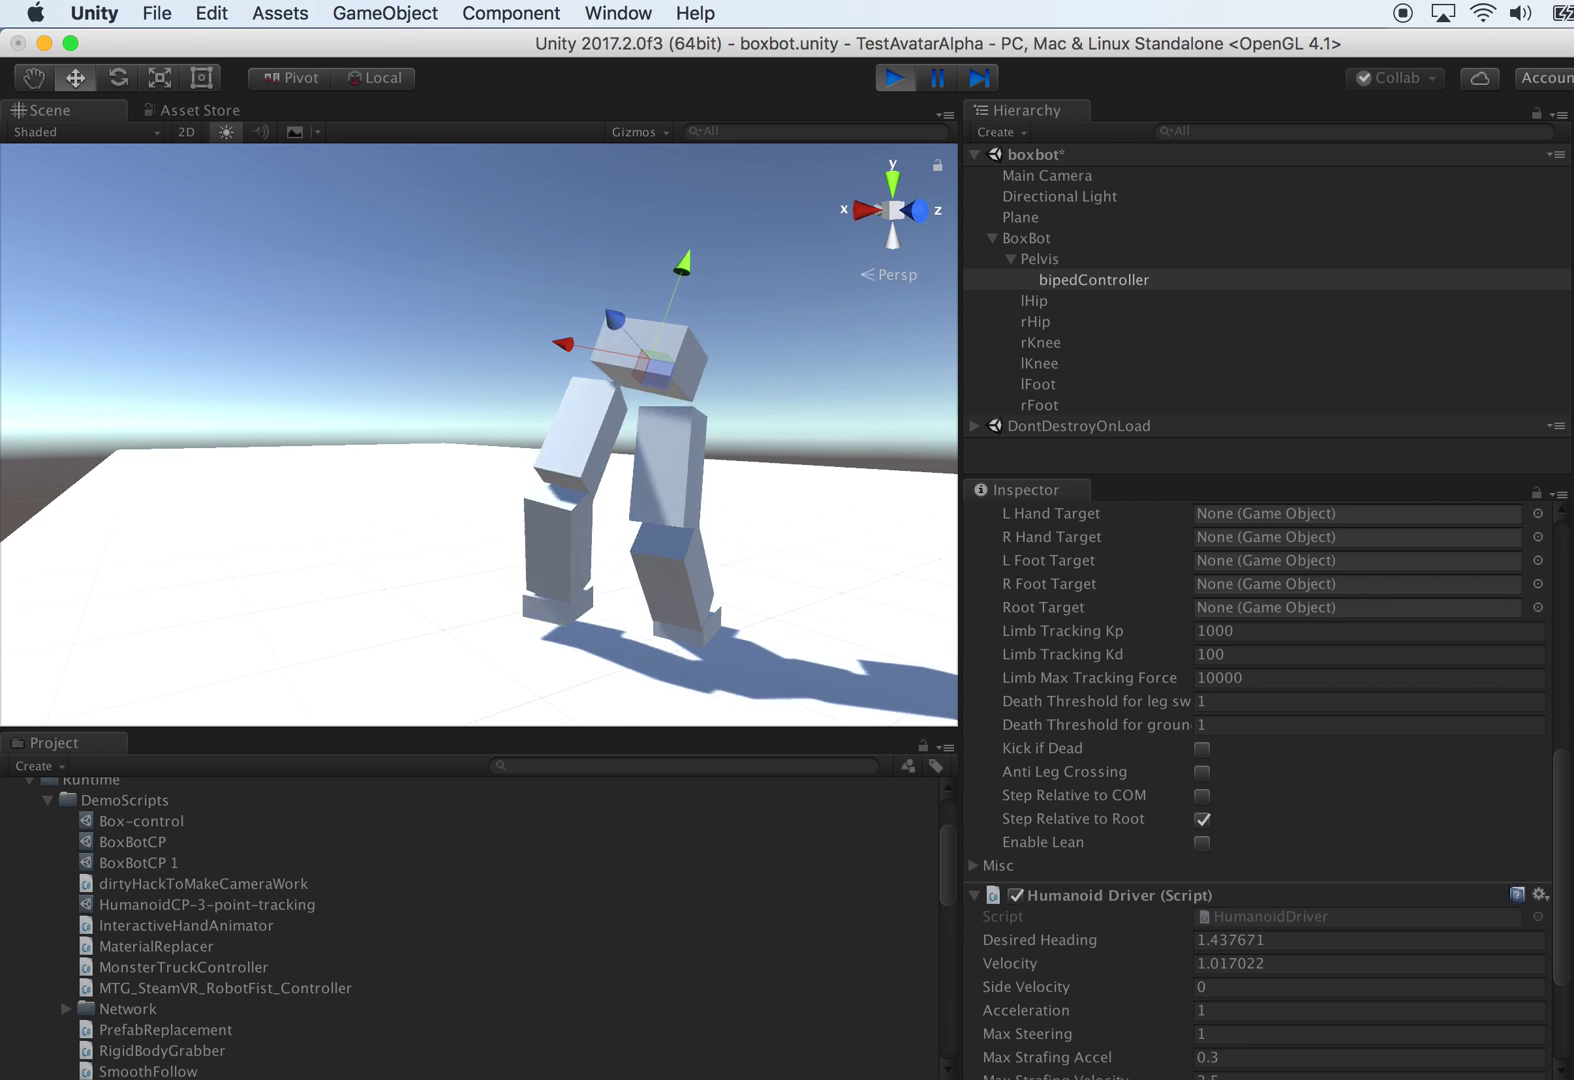
{"action": "right_click_drag", "start_coordinate": [877, 629], "coordinate": [765, 764]}
{"action": "key", "text": "s"}
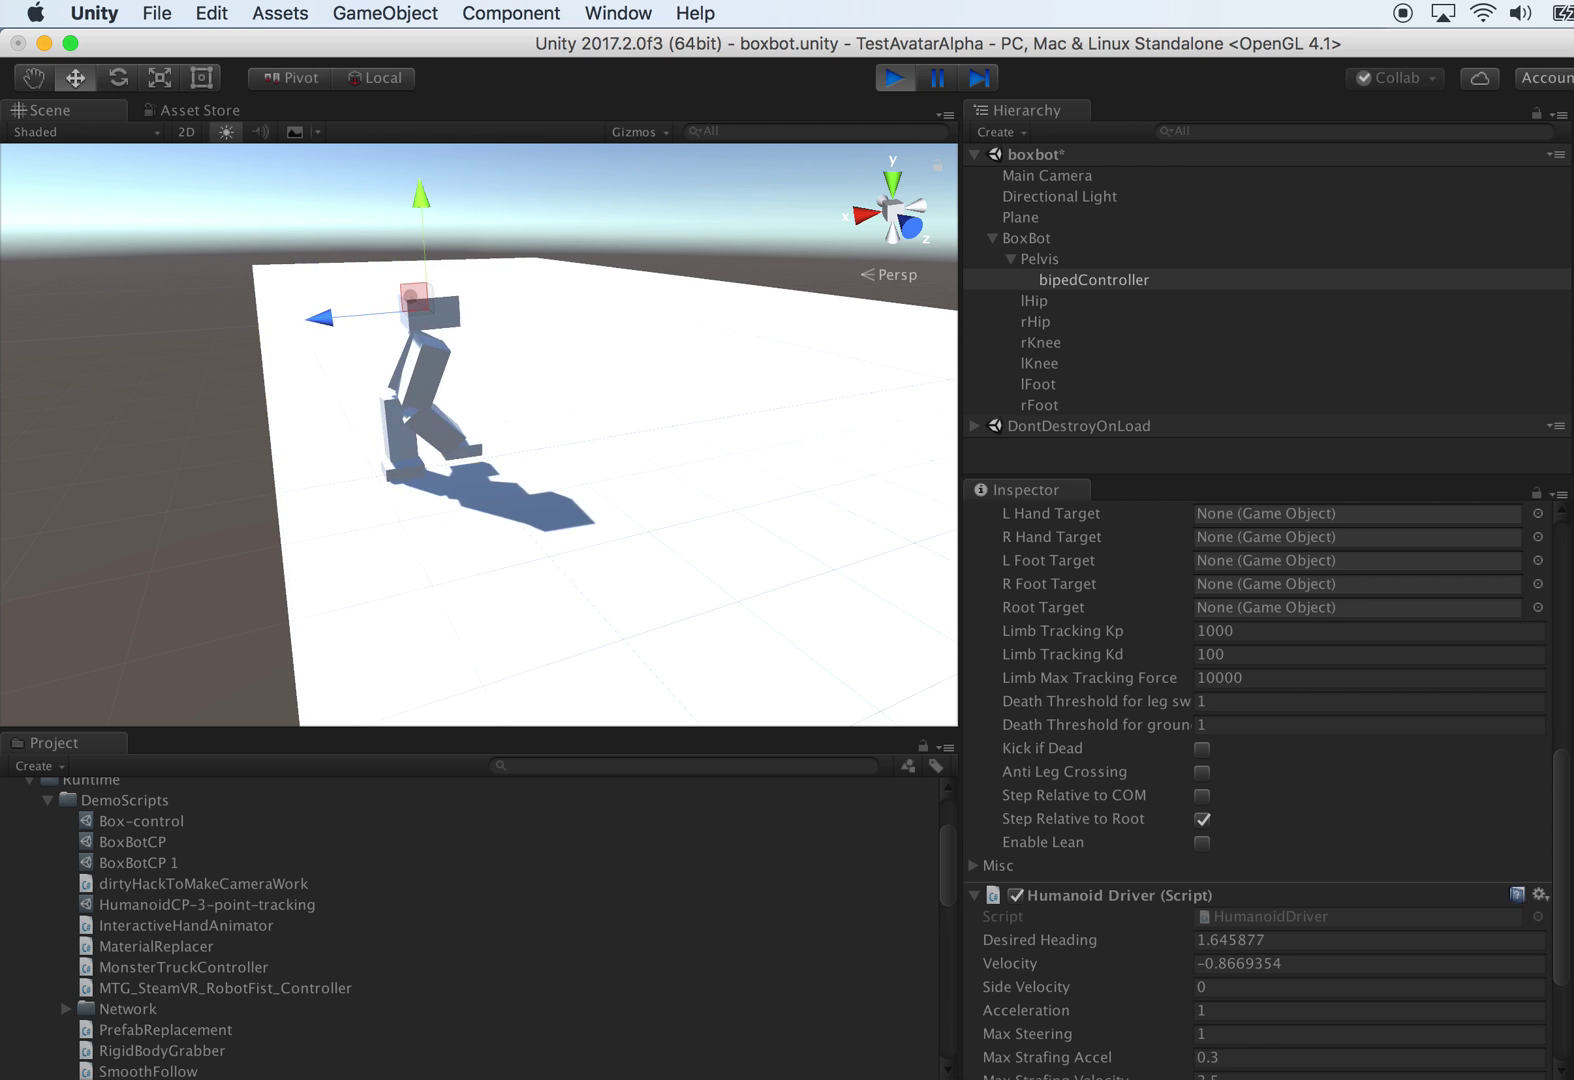
{"action": "right_click_drag", "start_coordinate": [660, 530], "coordinate": [881, 645]}
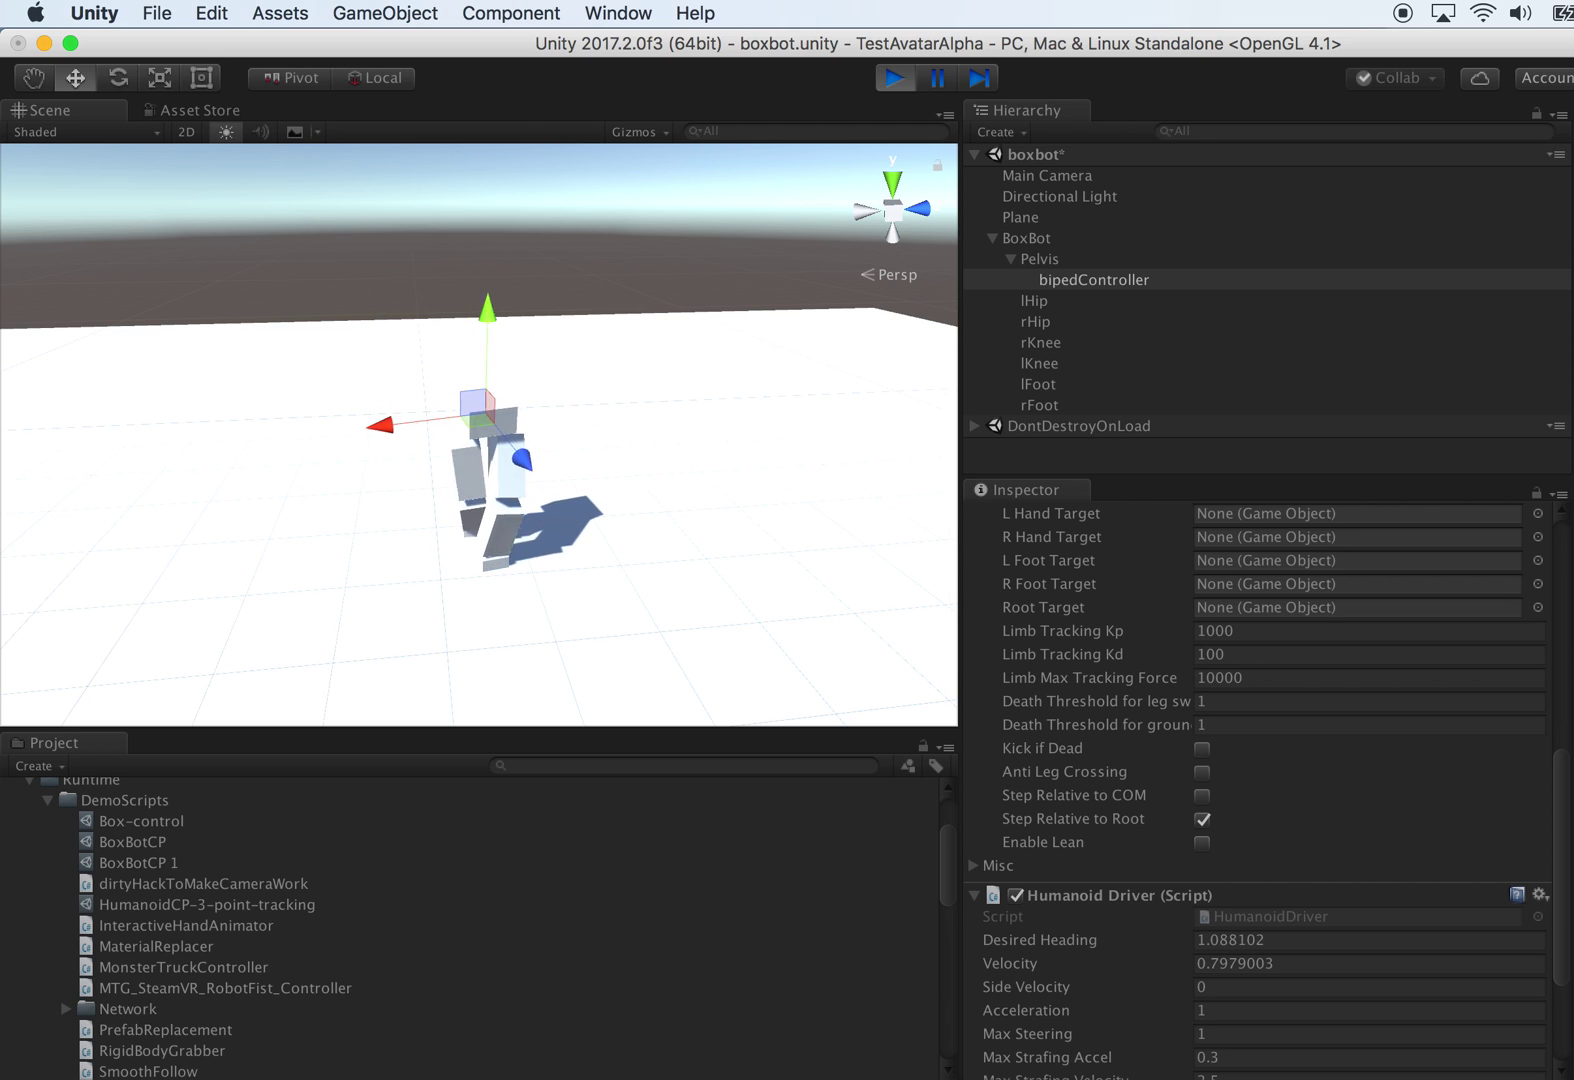
{"action": "right_click_drag", "start_coordinate": [800, 595], "coordinate": [783, 551]}
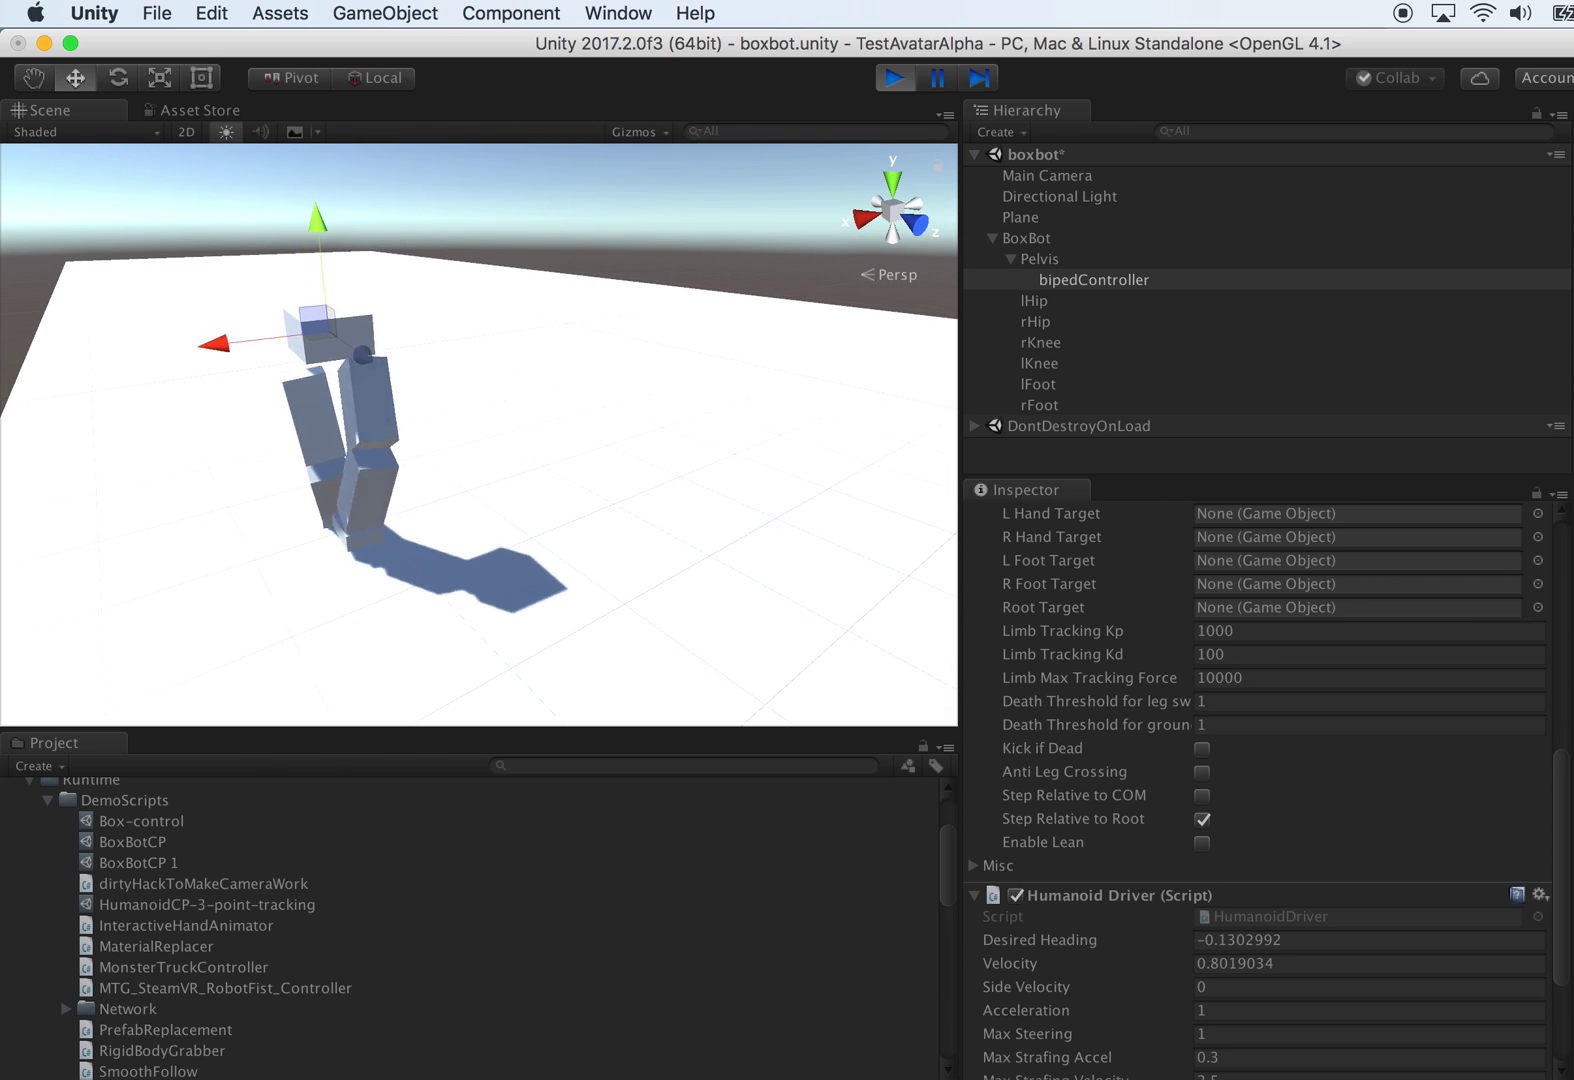
{"action": "right_click_drag", "start_coordinate": [805, 565], "coordinate": [643, 520]}
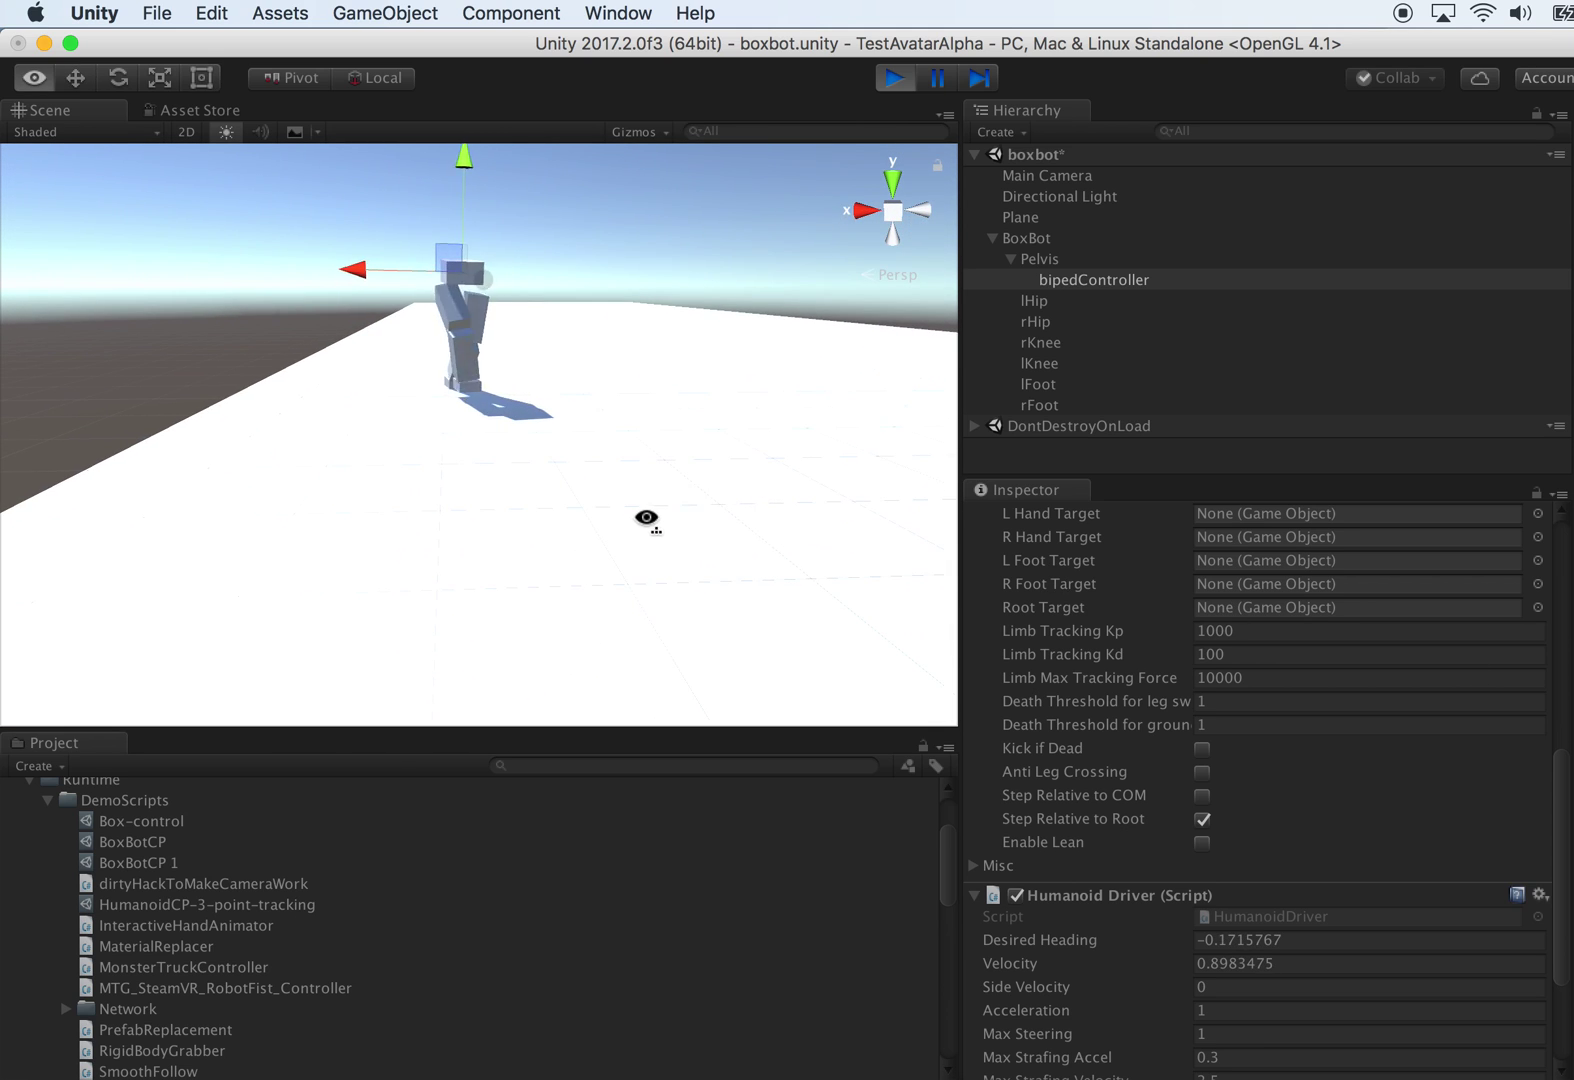
{"action": "right_click_drag", "start_coordinate": [731, 552], "coordinate": [850, 562]}
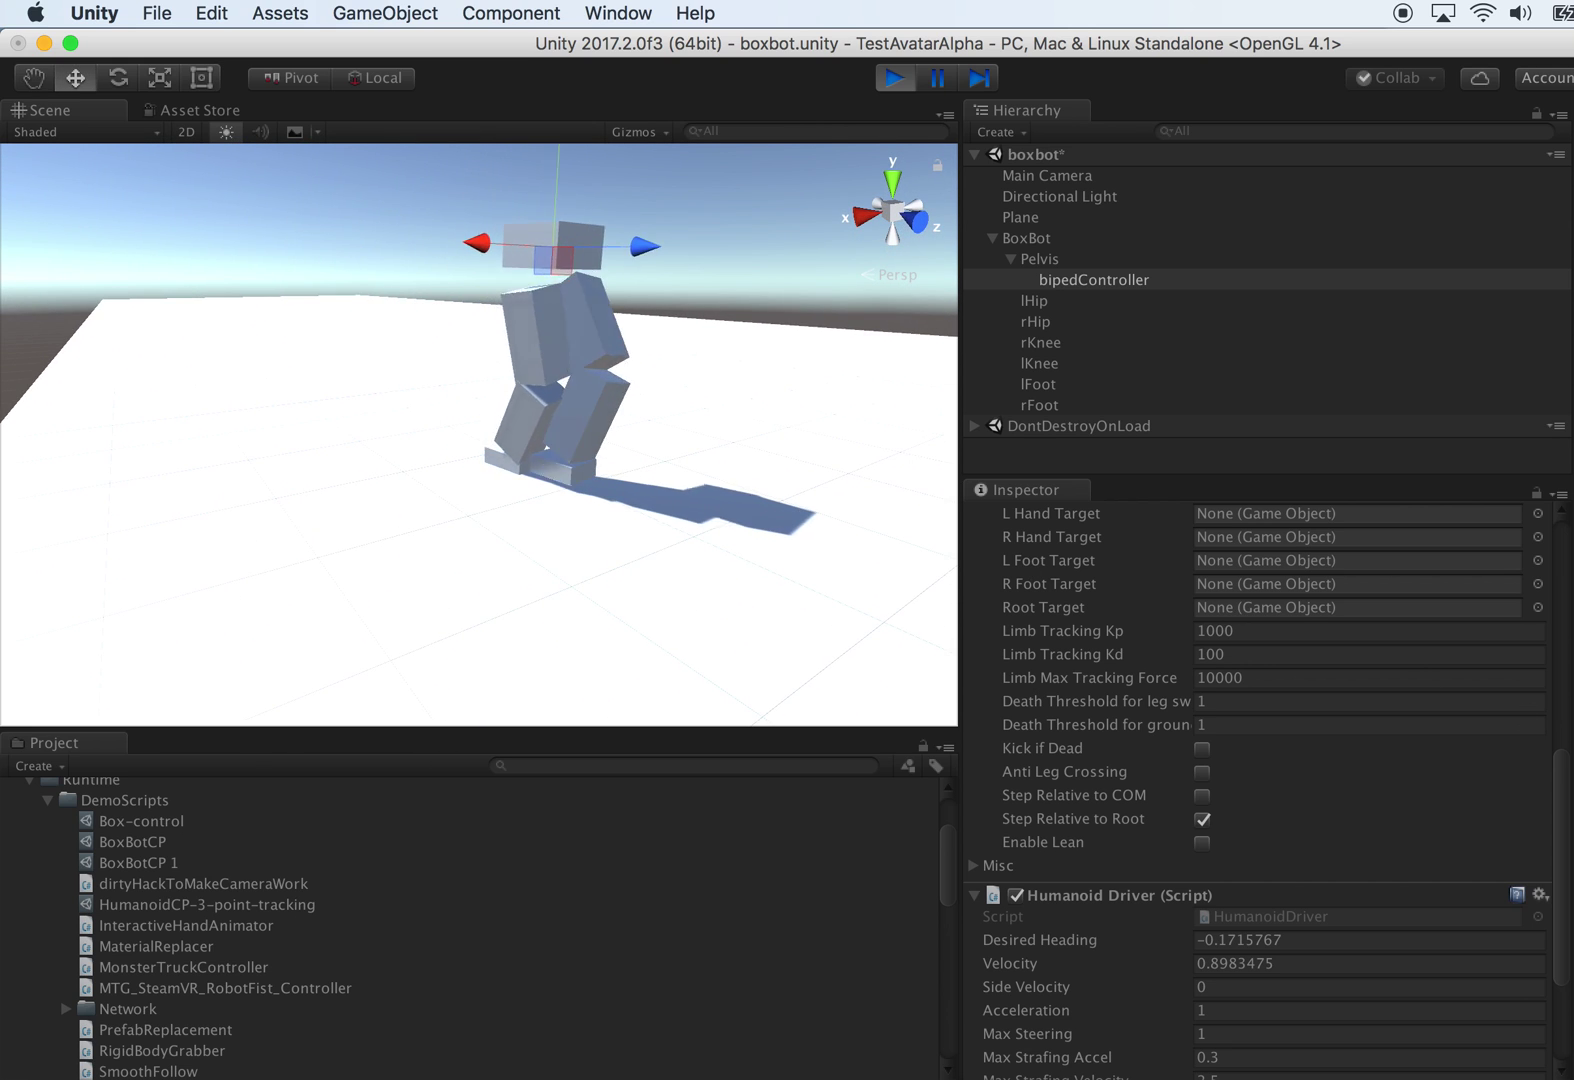
{"action": "right_click_drag", "start_coordinate": [790, 512], "coordinate": [866, 505]}
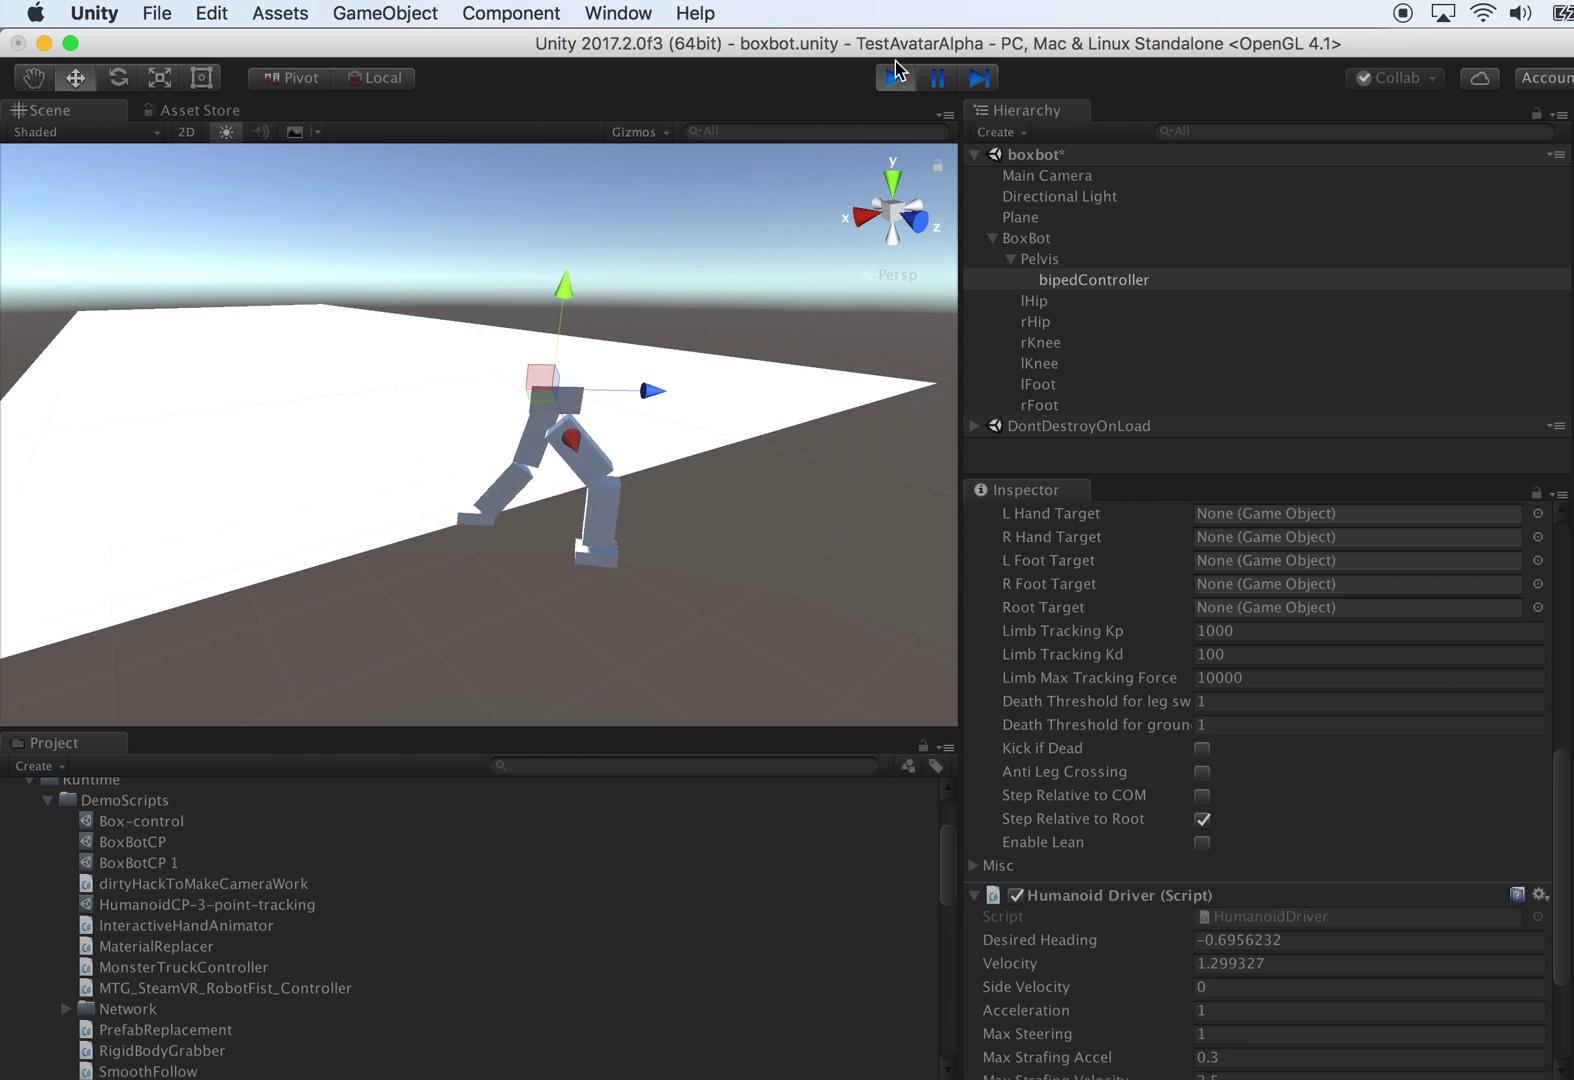
{"action": "left_click", "coordinate": [893, 77]}
Step: Move the Pelvis forward along the Z axis to a position of about 0.07
{"action": "right_click_drag", "start_coordinate": [481, 302], "coordinate": [643, 197]}
{"action": "key", "text": "w"}
{"action": "left_click", "coordinate": [643, 197]}
{"action": "right_click_drag", "start_coordinate": [678, 355], "coordinate": [685, 314]}
{"action": "left_click", "coordinate": [1040, 282]}
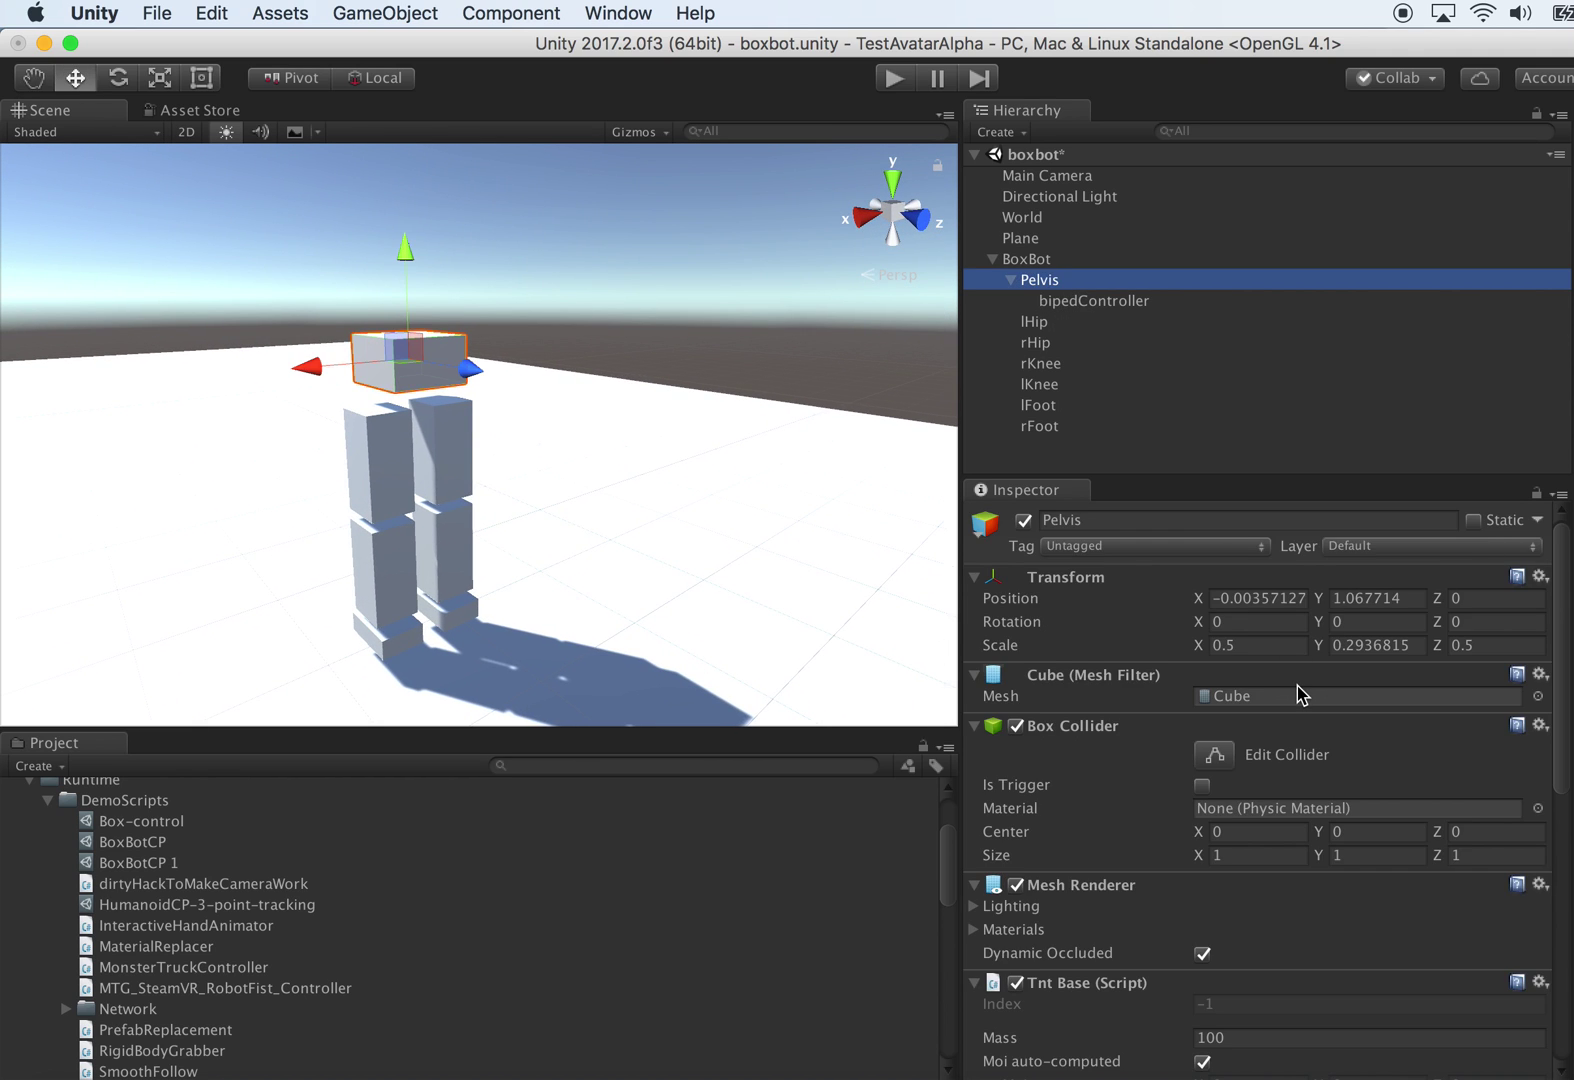
{"action": "left_click_drag", "start_coordinate": [763, 486], "coordinate": [920, 495], "text": "alt"}
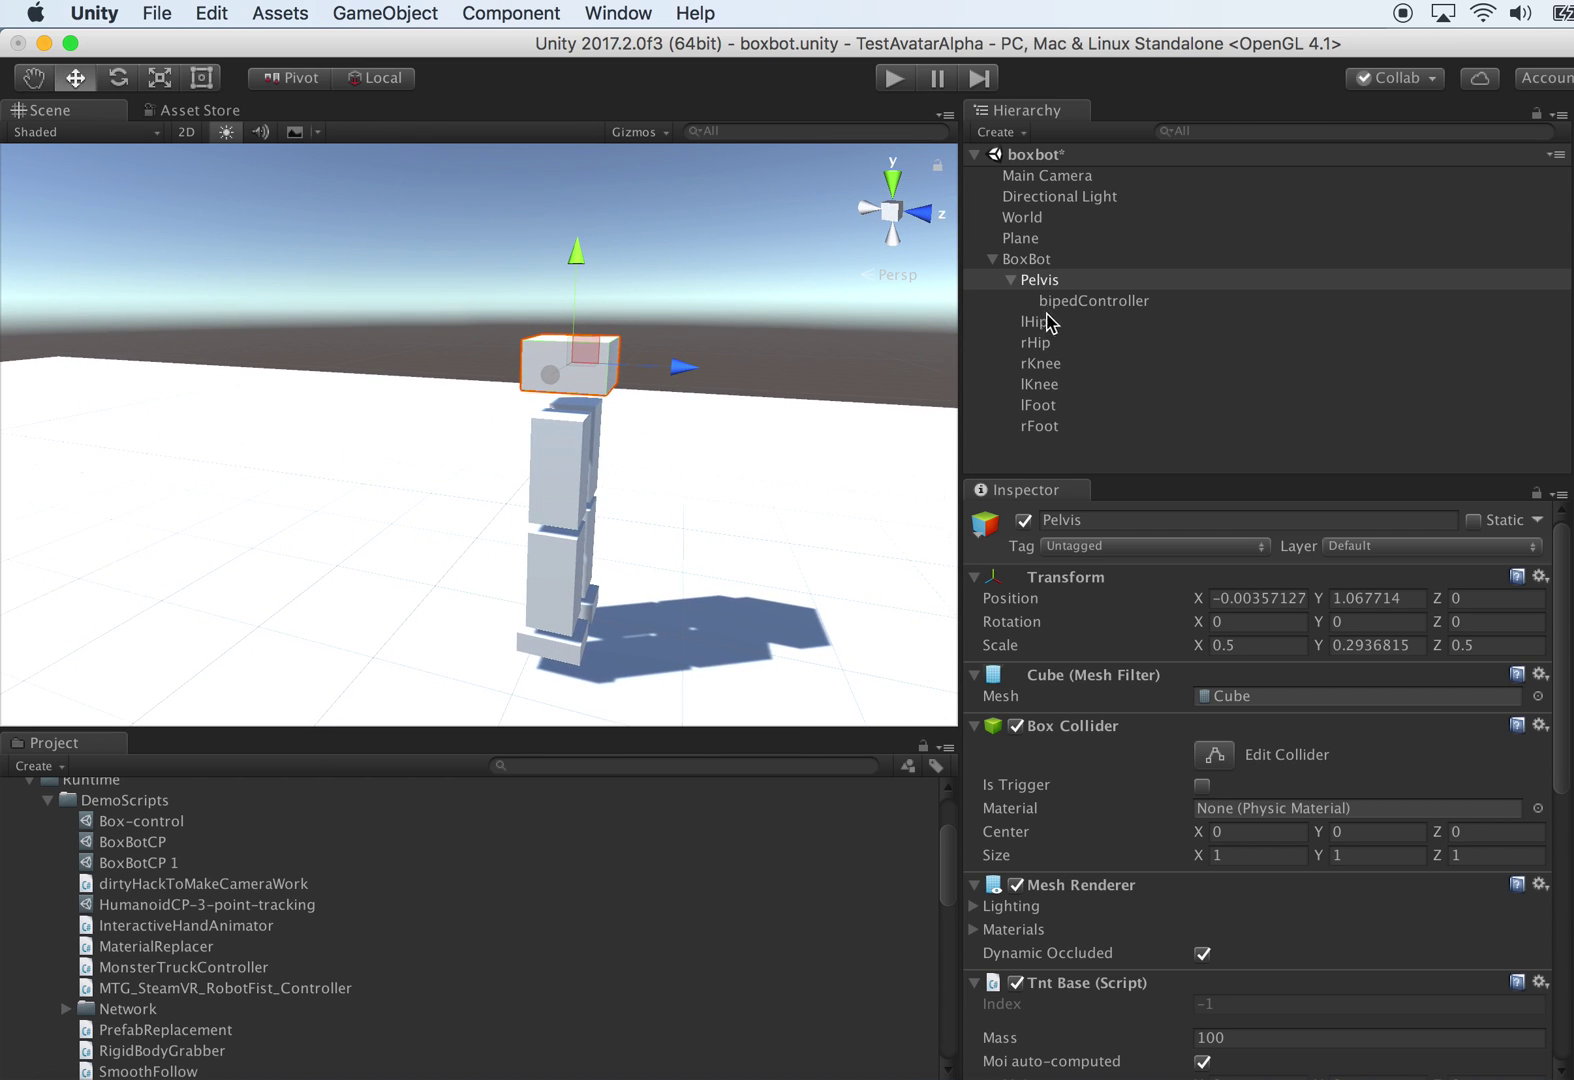
{"action": "left_click", "coordinate": [1034, 322]}
{"action": "left_click", "coordinate": [1036, 342], "text": "shift"}
{"action": "left_click_drag", "start_coordinate": [787, 457], "coordinate": [860, 465], "text": "alt"}
{"action": "left_click", "coordinate": [1097, 301]}
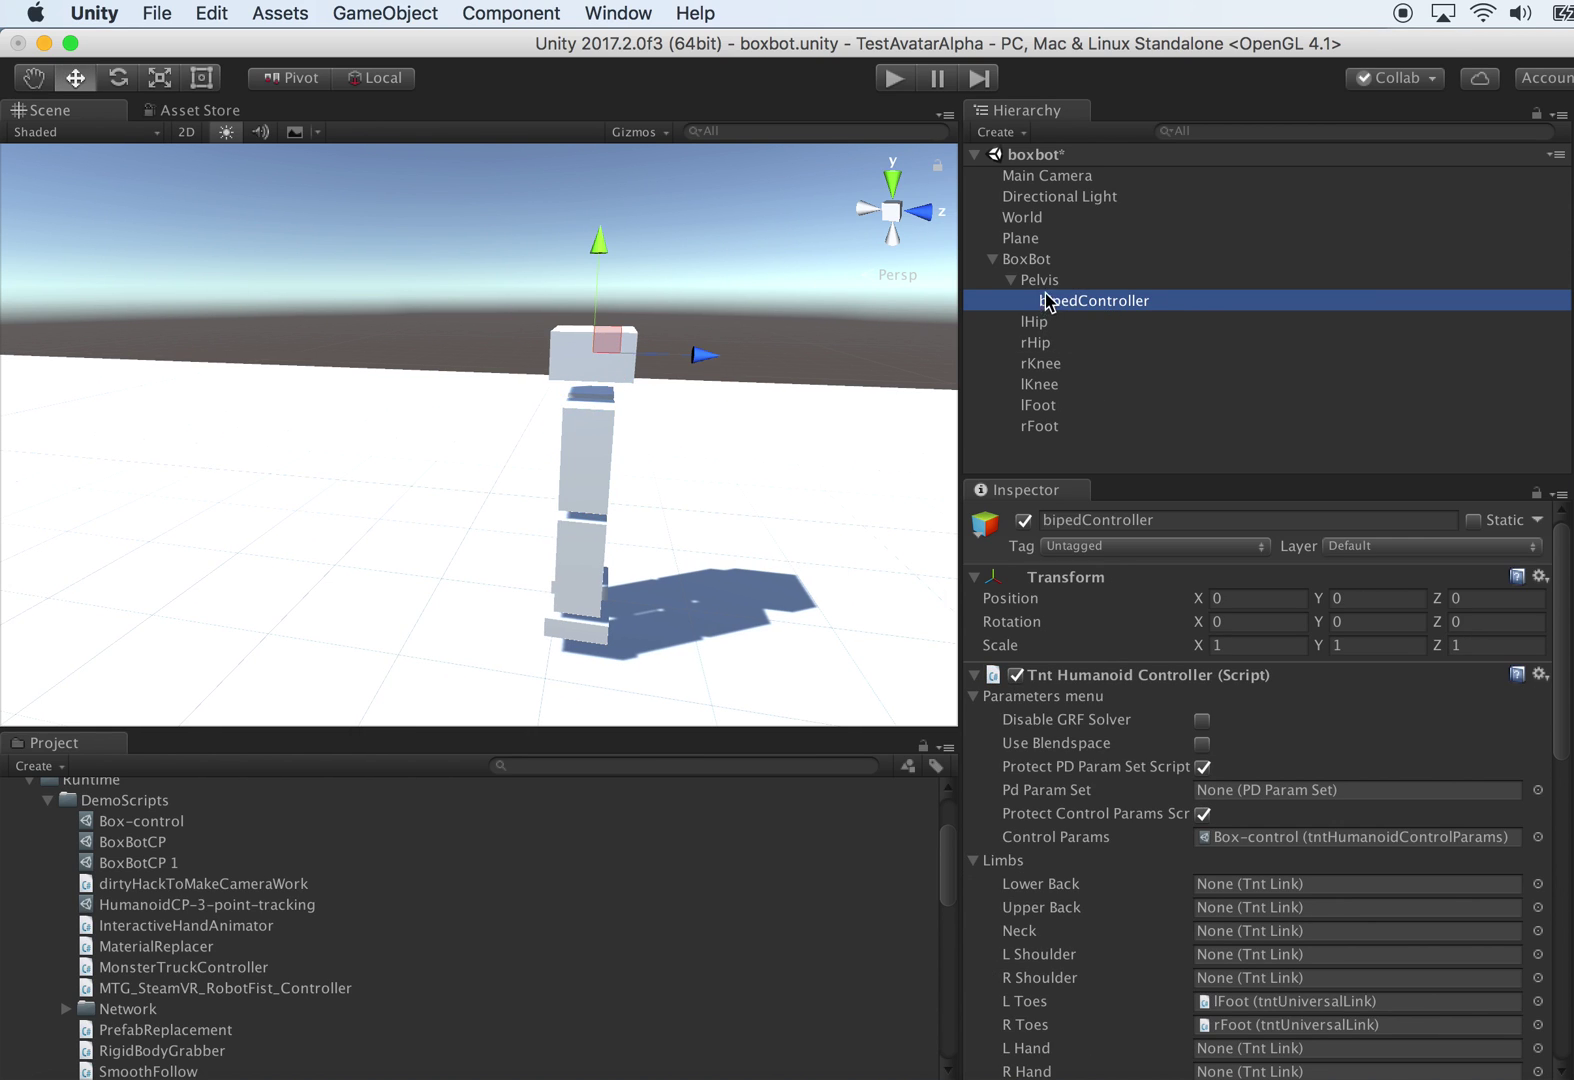
{"action": "left_click", "coordinate": [1040, 281]}
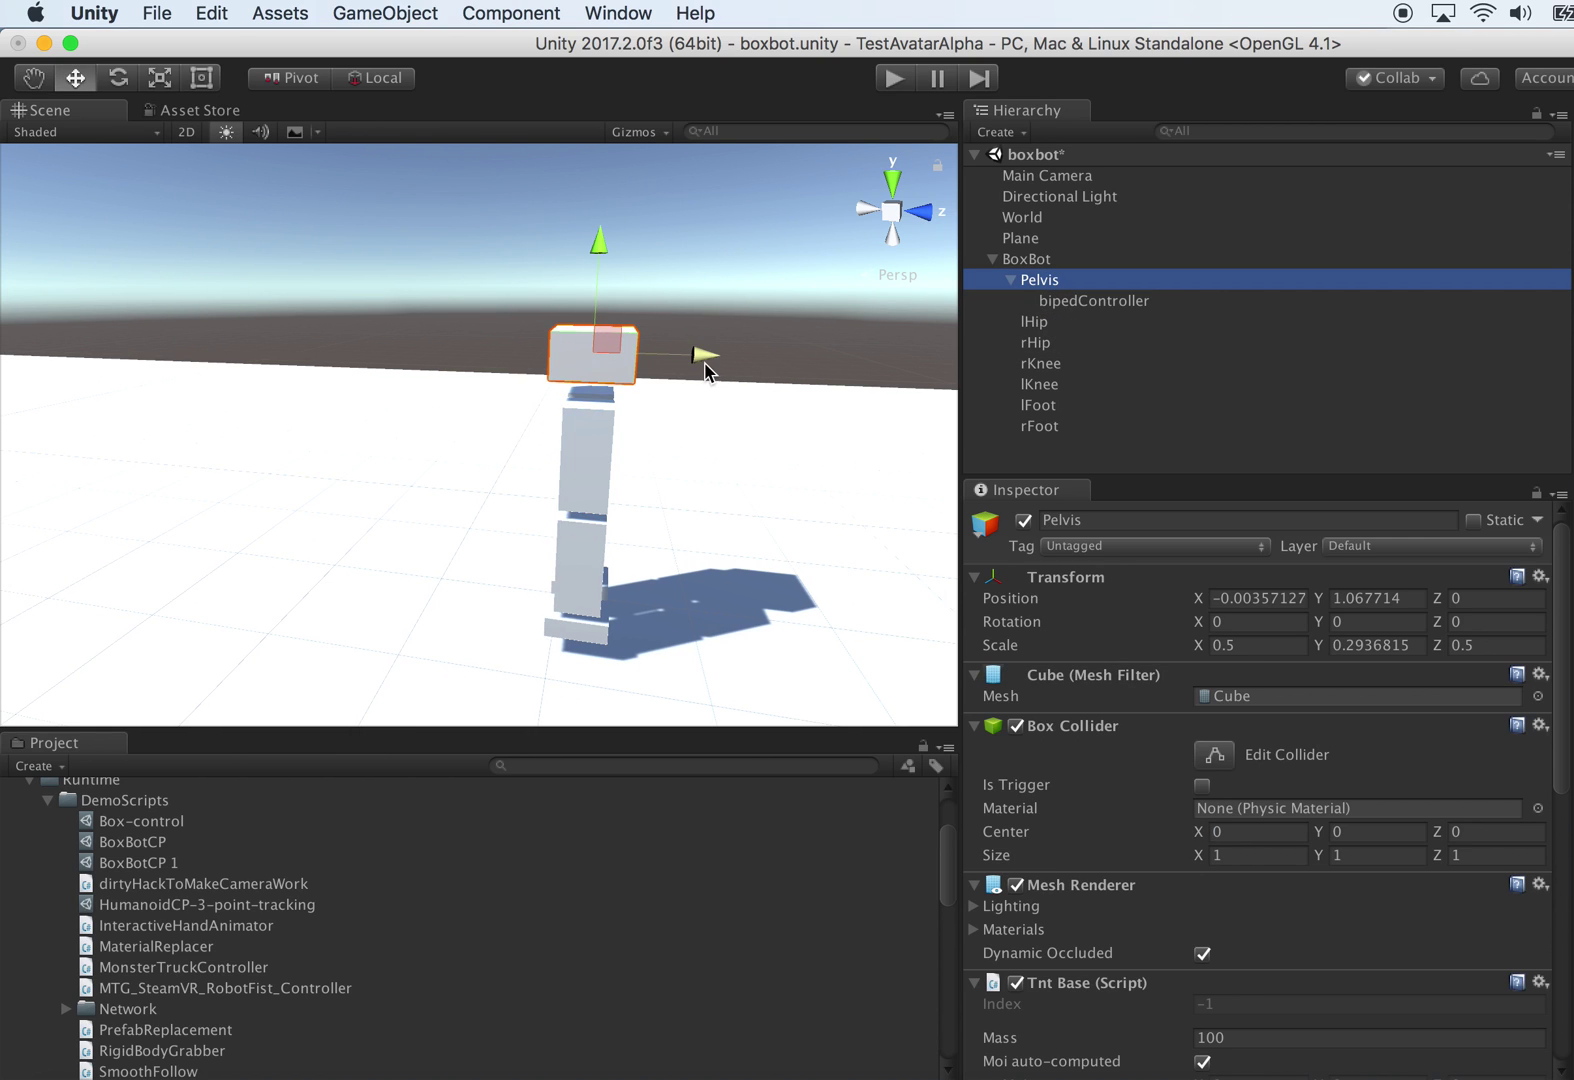
{"action": "left_click_drag", "start_coordinate": [703, 360], "coordinate": [716, 362]}
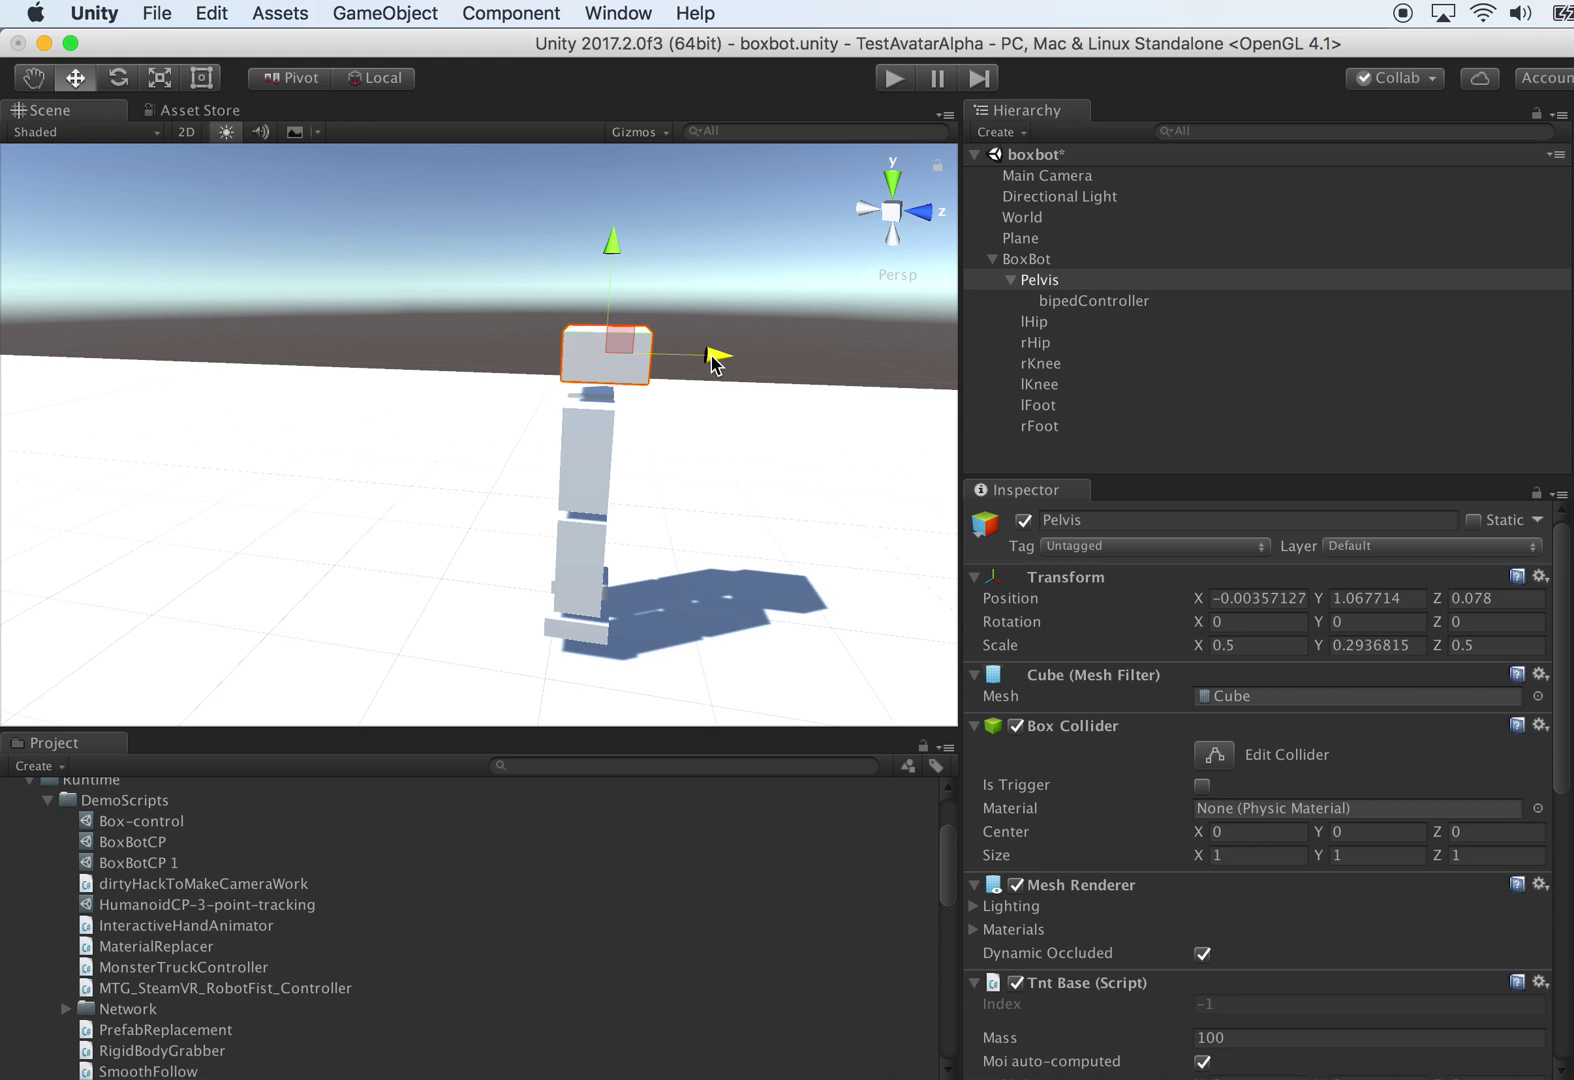
Step: Scale the Pelvis to about 0.33 in Y and about 0.455 in Z
{"action": "key", "text": "e"}
{"action": "key", "text": "r"}
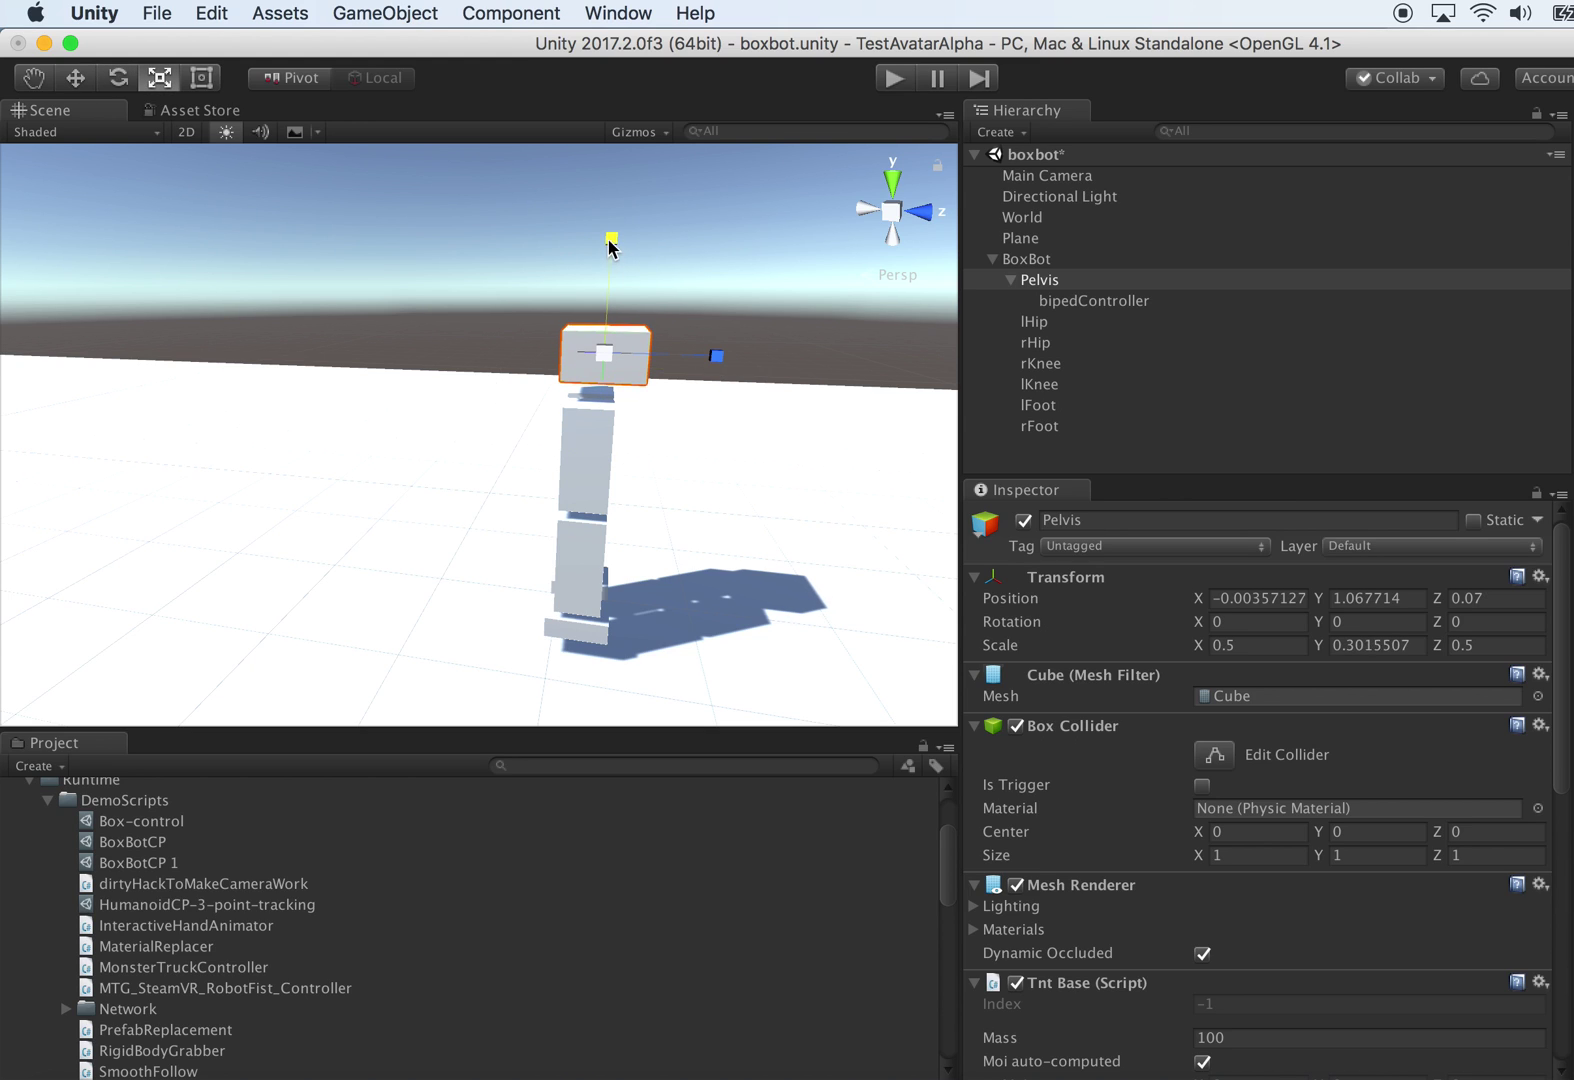
{"action": "left_click_drag", "start_coordinate": [612, 247], "coordinate": [612, 238]}
{"action": "left_click_drag", "start_coordinate": [718, 358], "coordinate": [710, 362]}
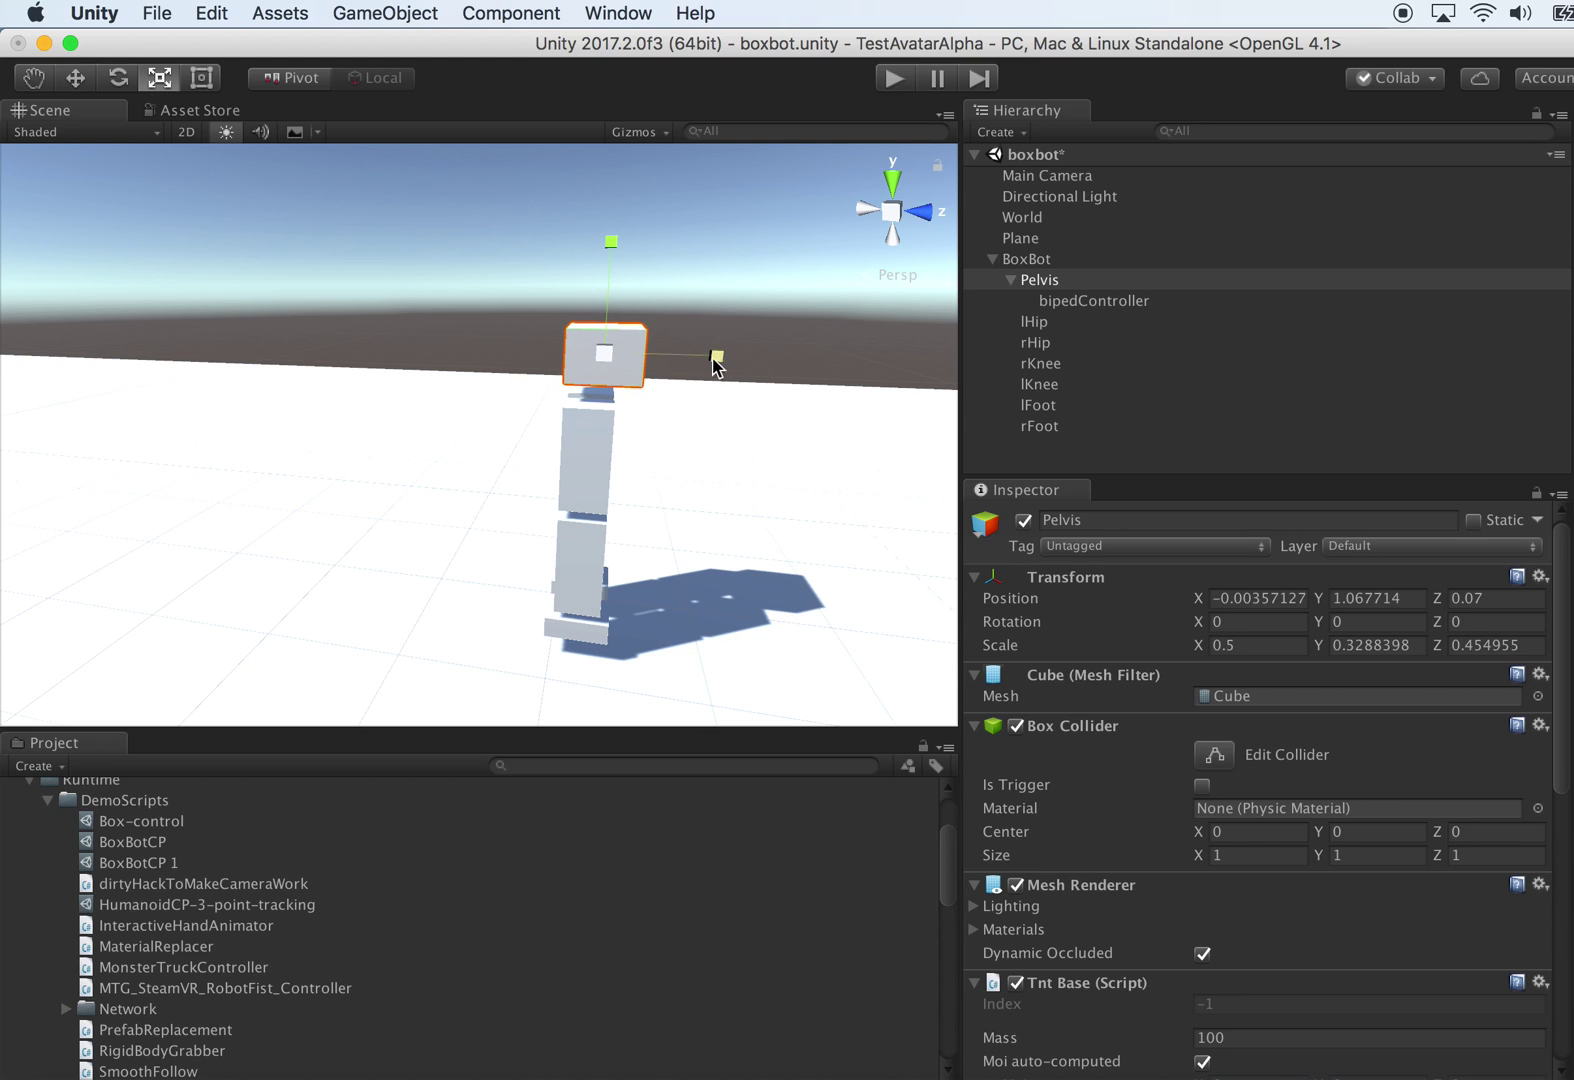
Step: Show the joints of lHip and rHip with the Visual Editor, move their pivots closer together and bring Pivot B Z to about 0.07
{"action": "left_click_drag", "start_coordinate": [763, 440], "coordinate": [922, 366], "text": "alt"}
{"action": "left_click", "coordinate": [1037, 330]}
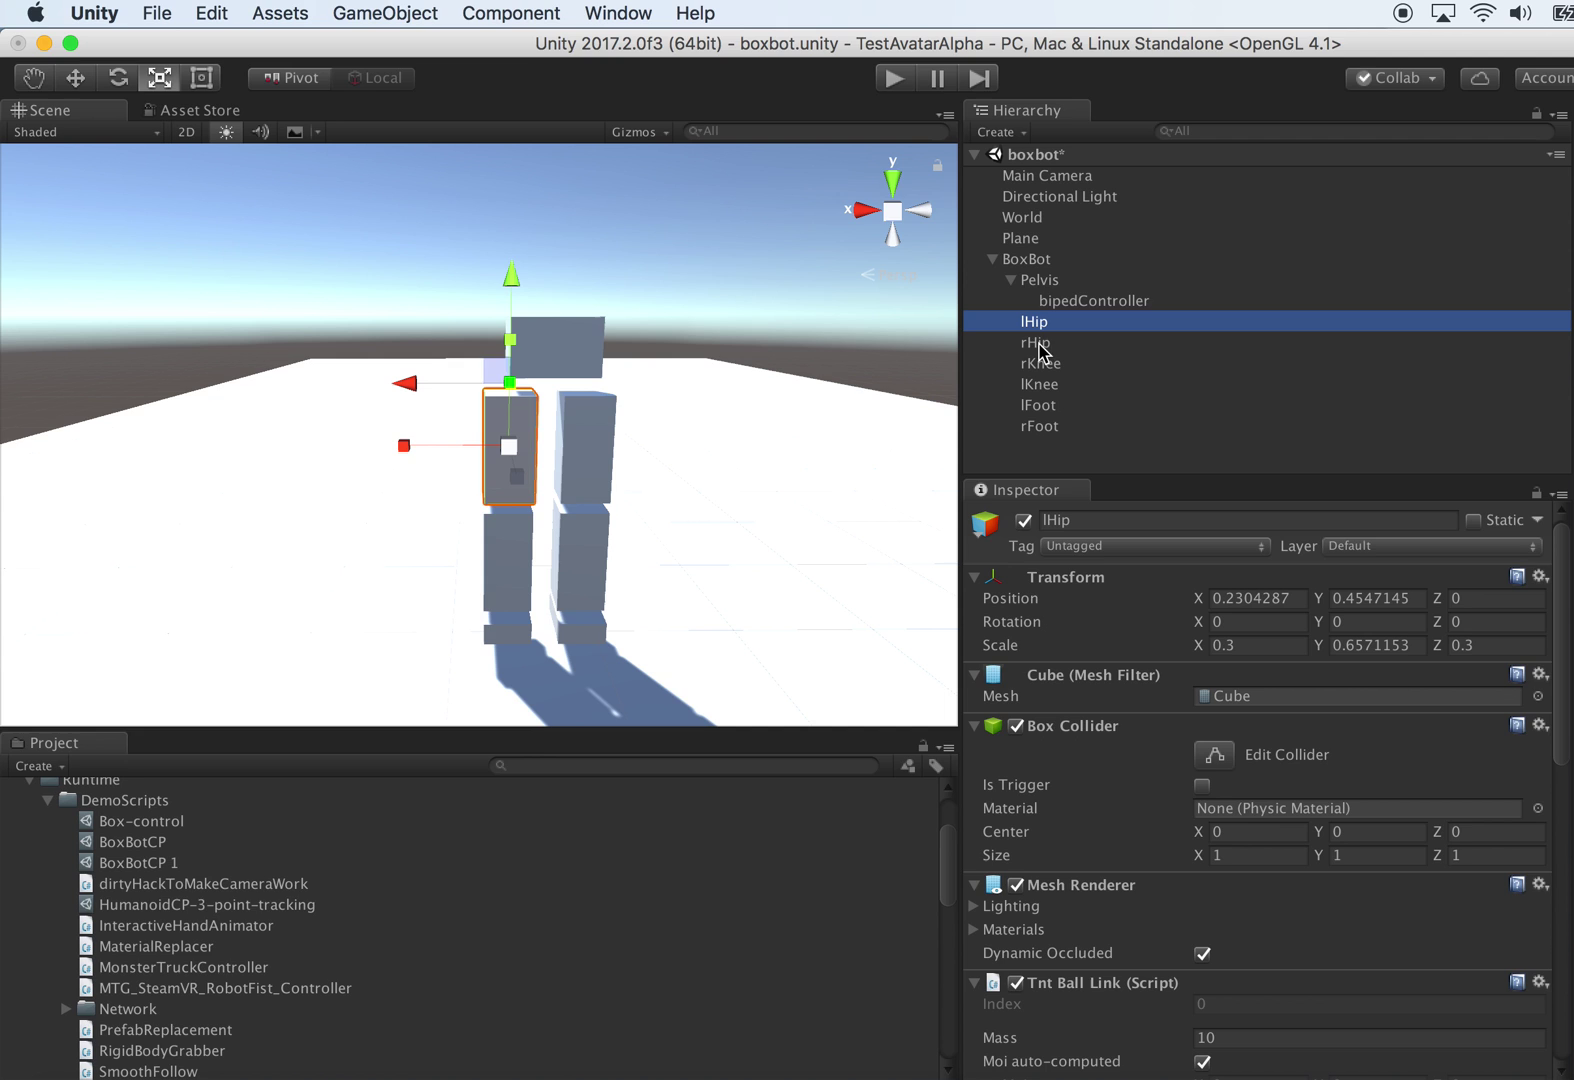
{"action": "left_click", "coordinate": [1039, 347], "text": "shift"}
{"action": "left_click_drag", "start_coordinate": [779, 443], "coordinate": [721, 425], "text": "alt"}
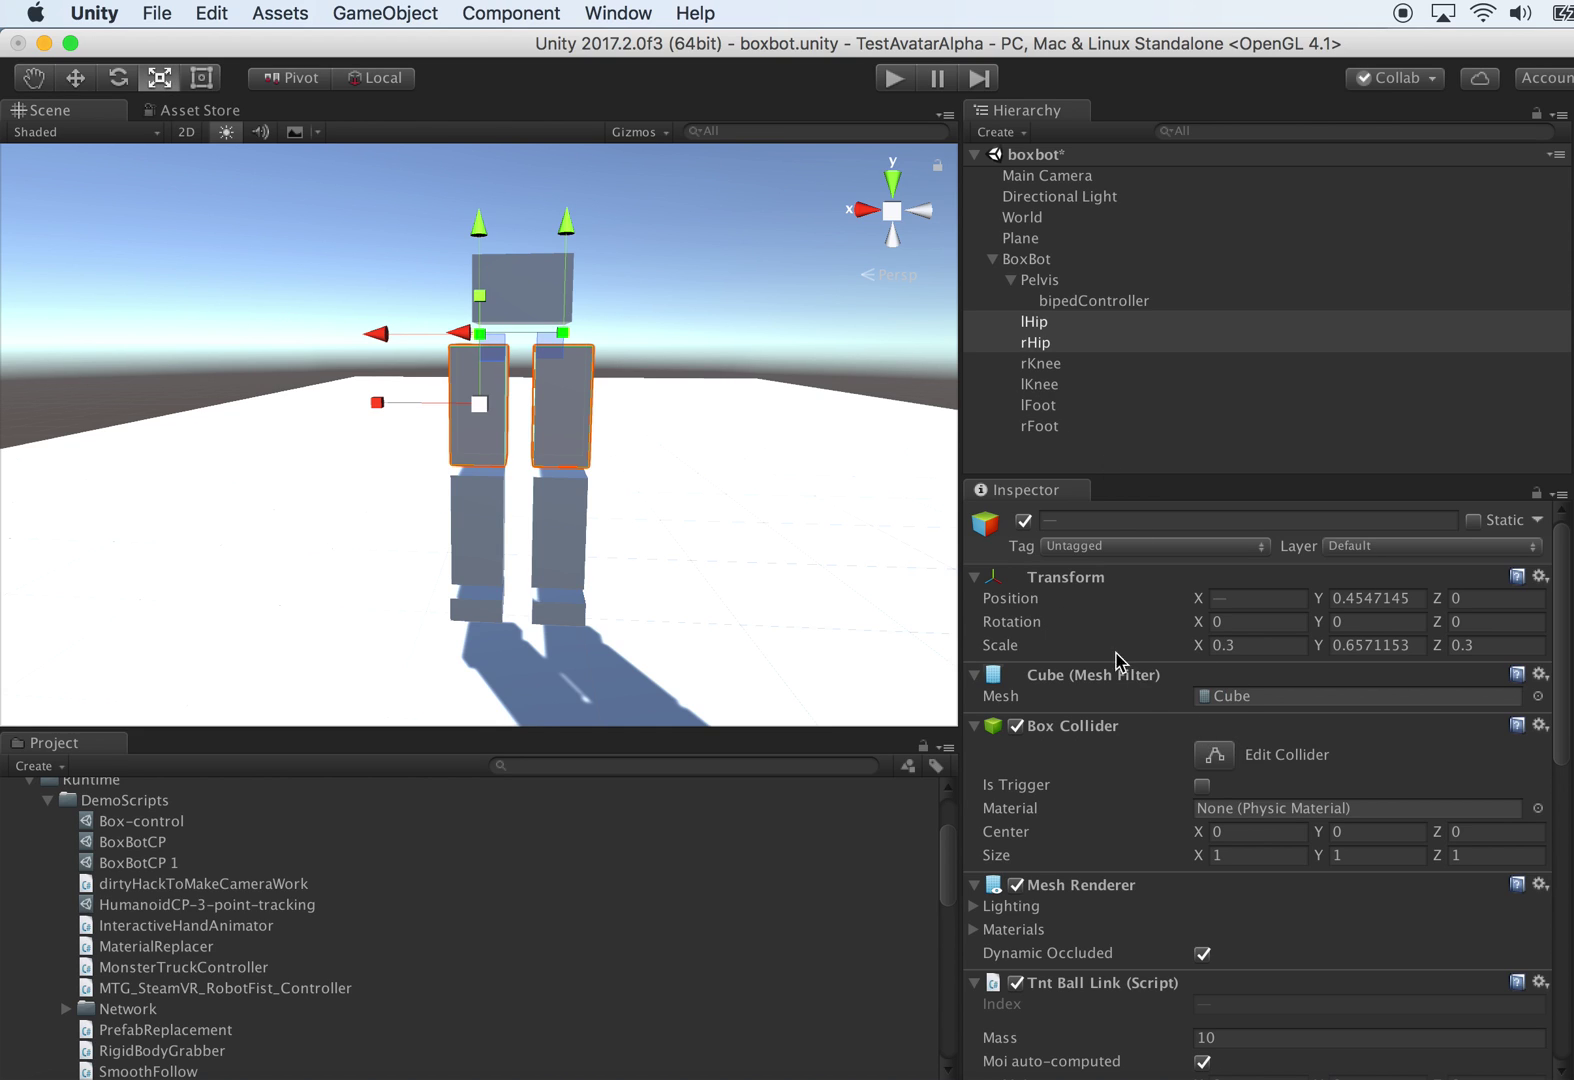
{"action": "scroll", "coordinate": [1440, 985], "scroll_direction": "down", "scroll_amount": 10}
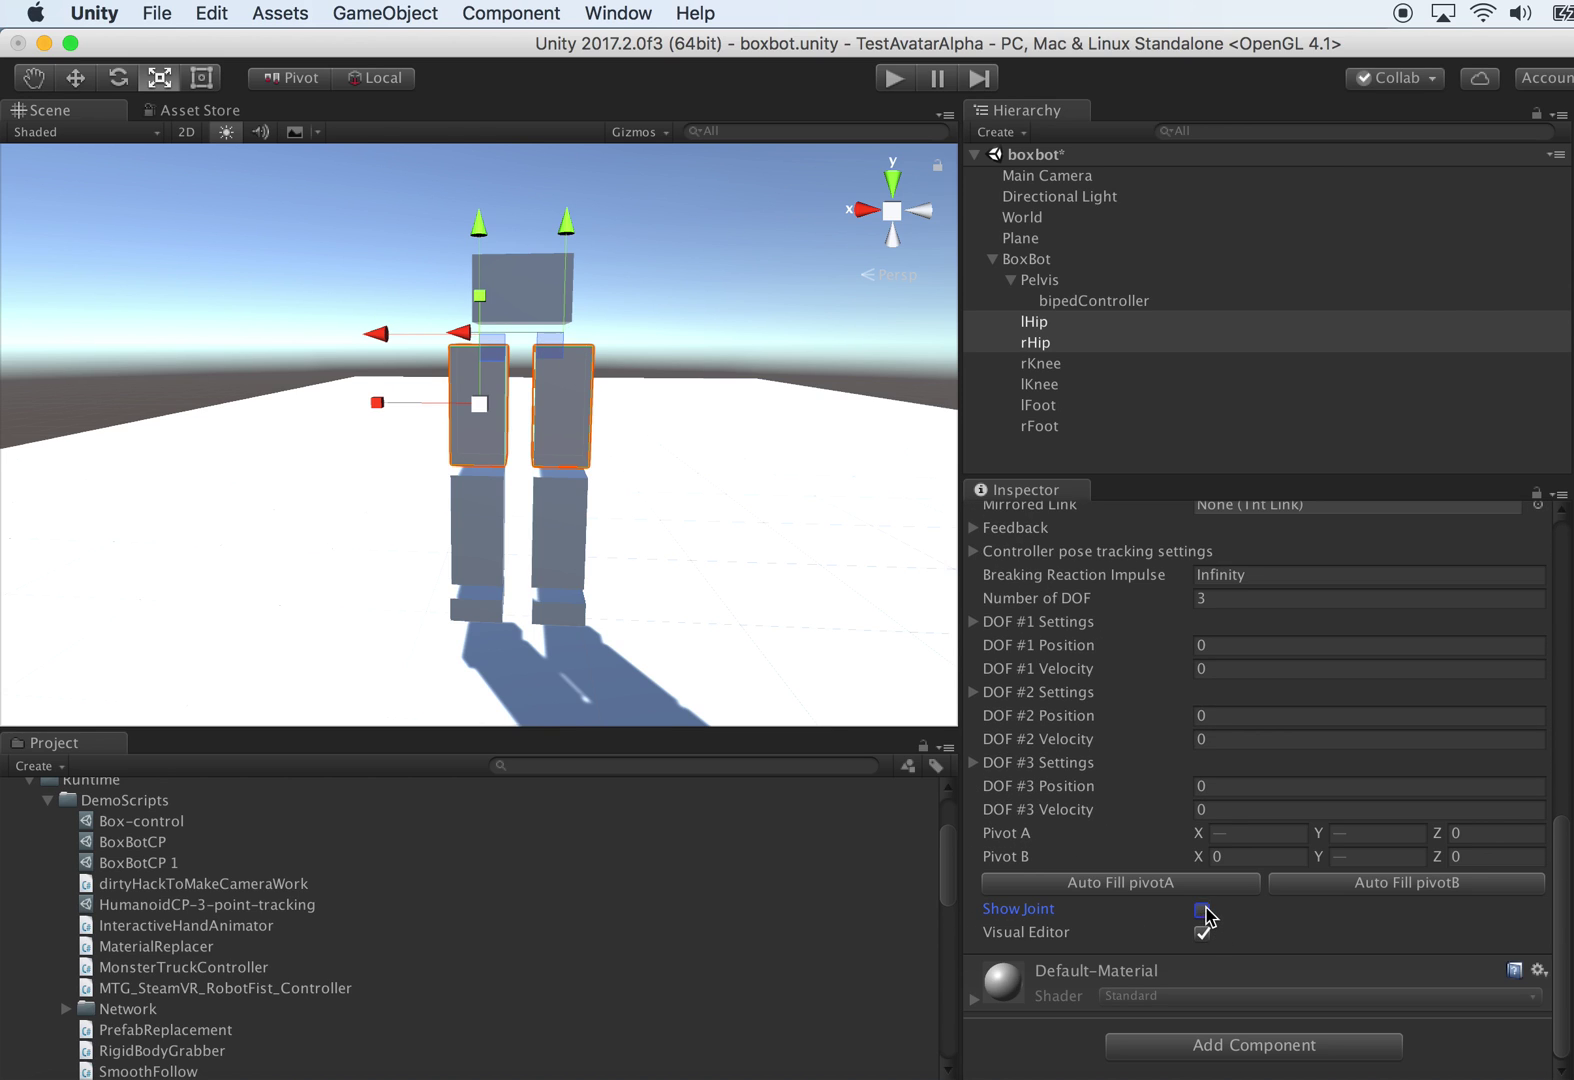
{"action": "left_click", "coordinate": [34, 78]}
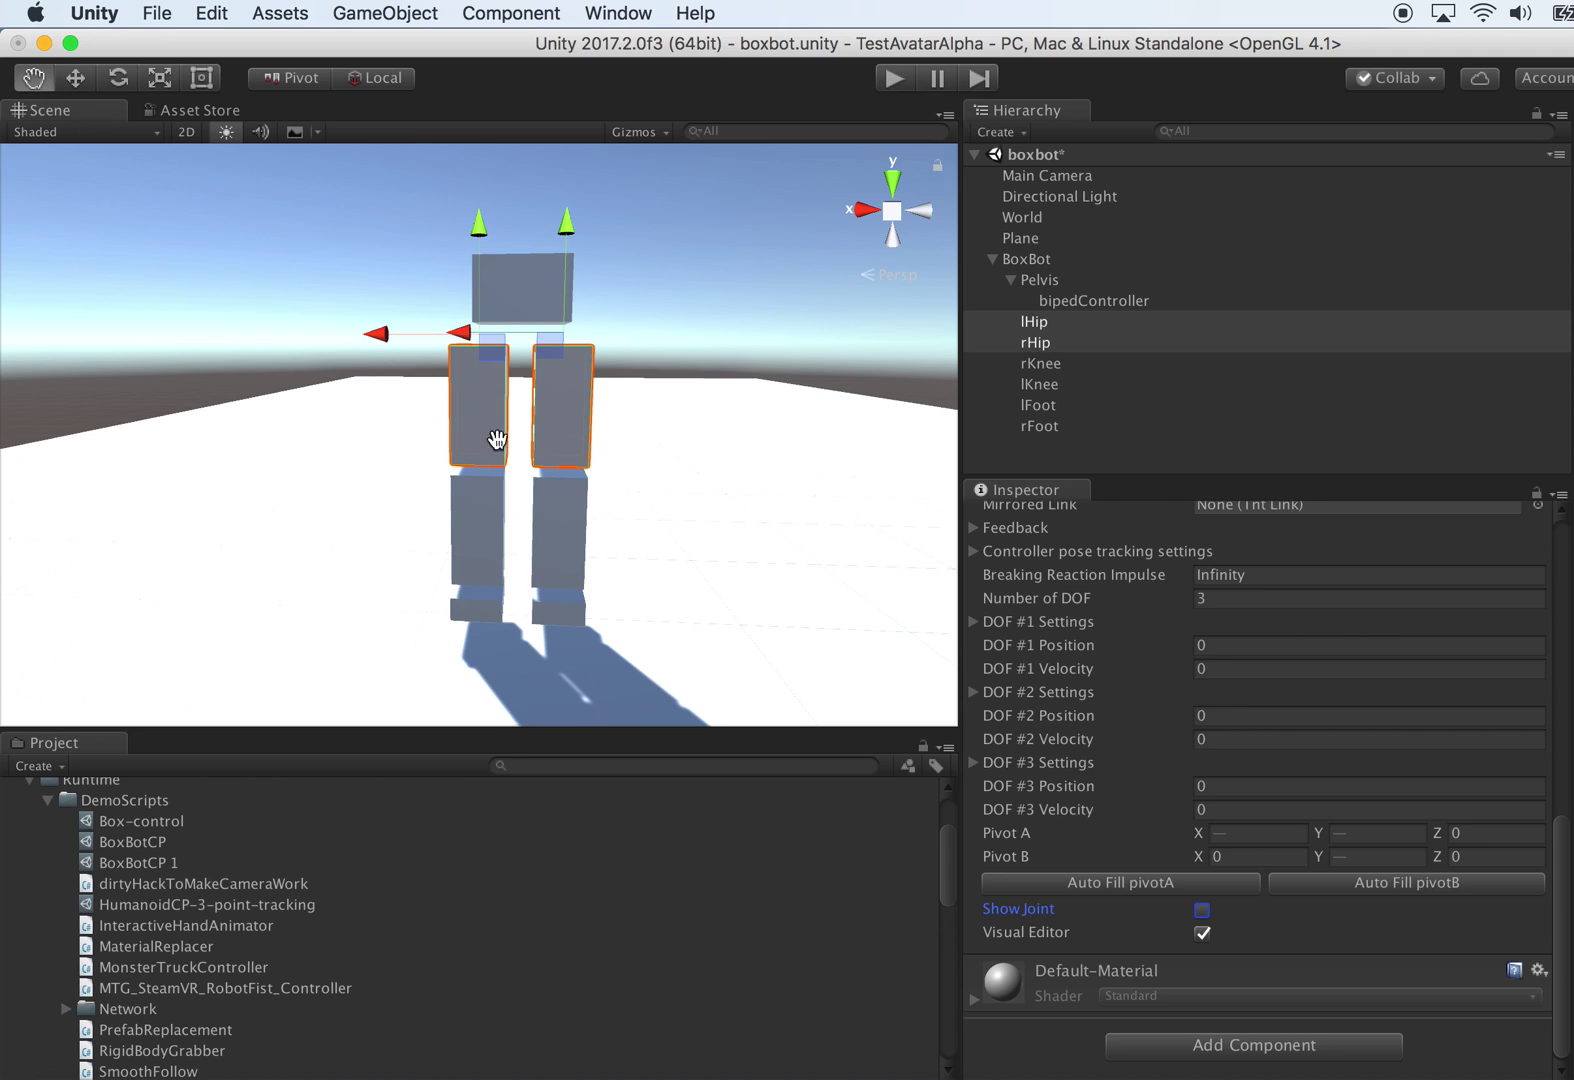
{"action": "left_click", "coordinate": [1203, 934]}
{"action": "left_click", "coordinate": [1204, 935]}
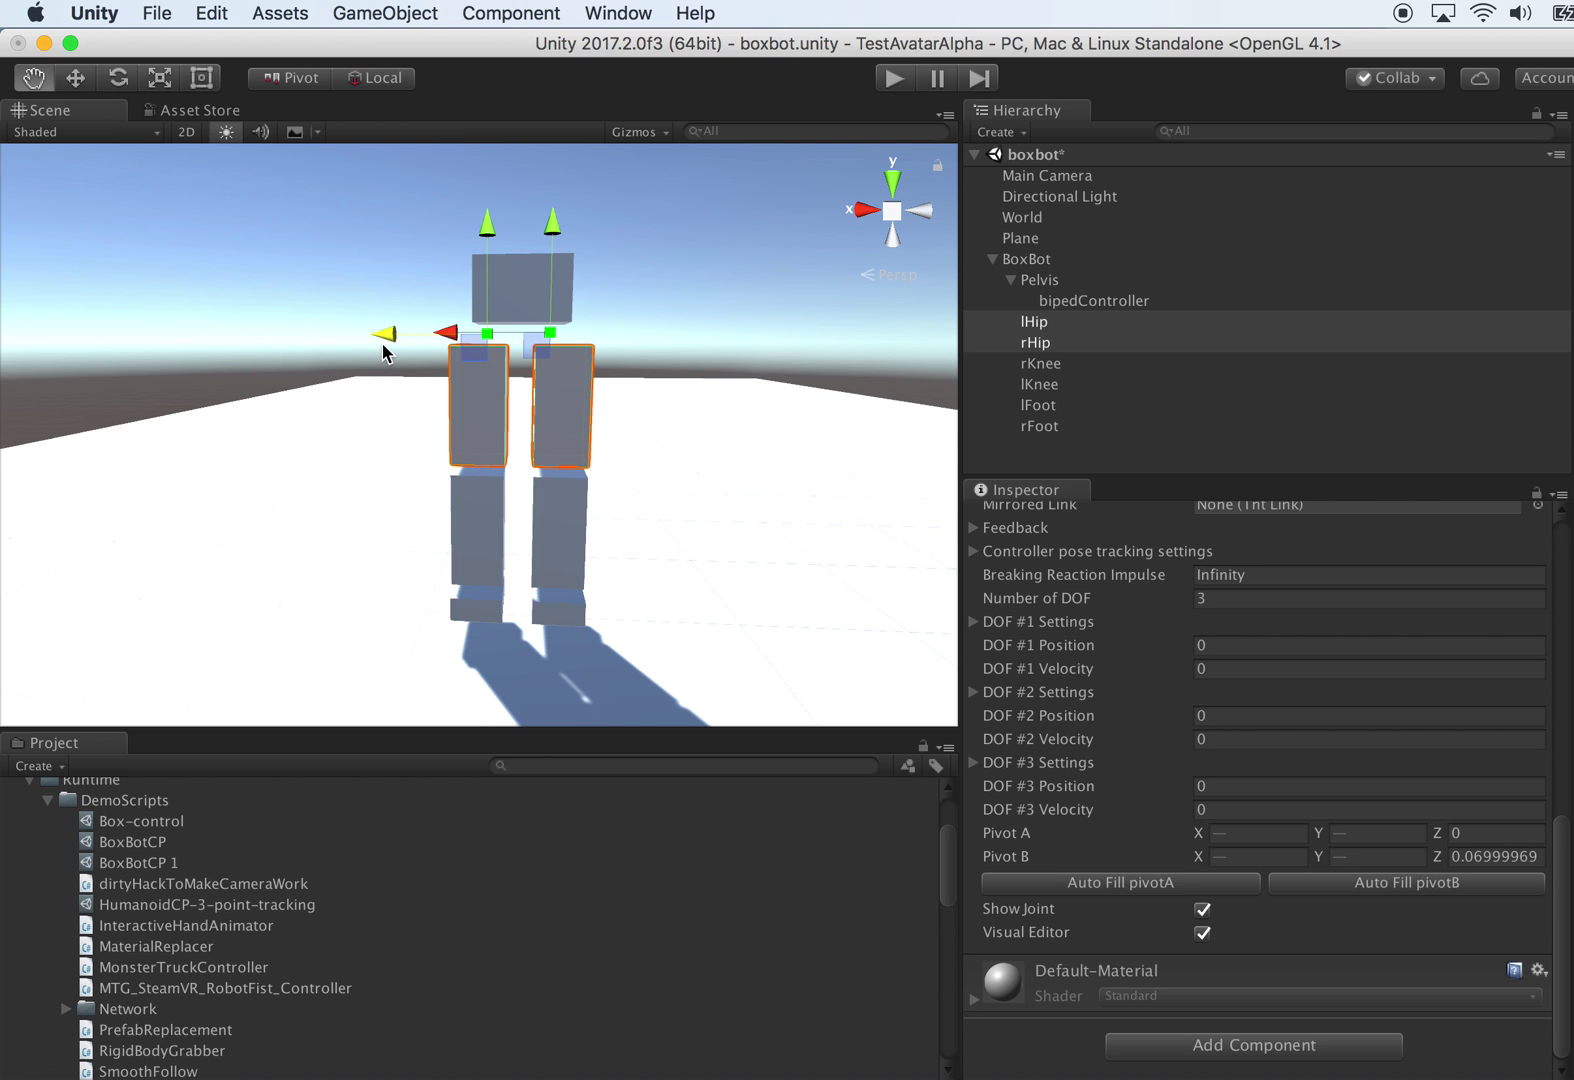
{"action": "left_click_drag", "start_coordinate": [518, 402], "coordinate": [727, 399], "text": "alt"}
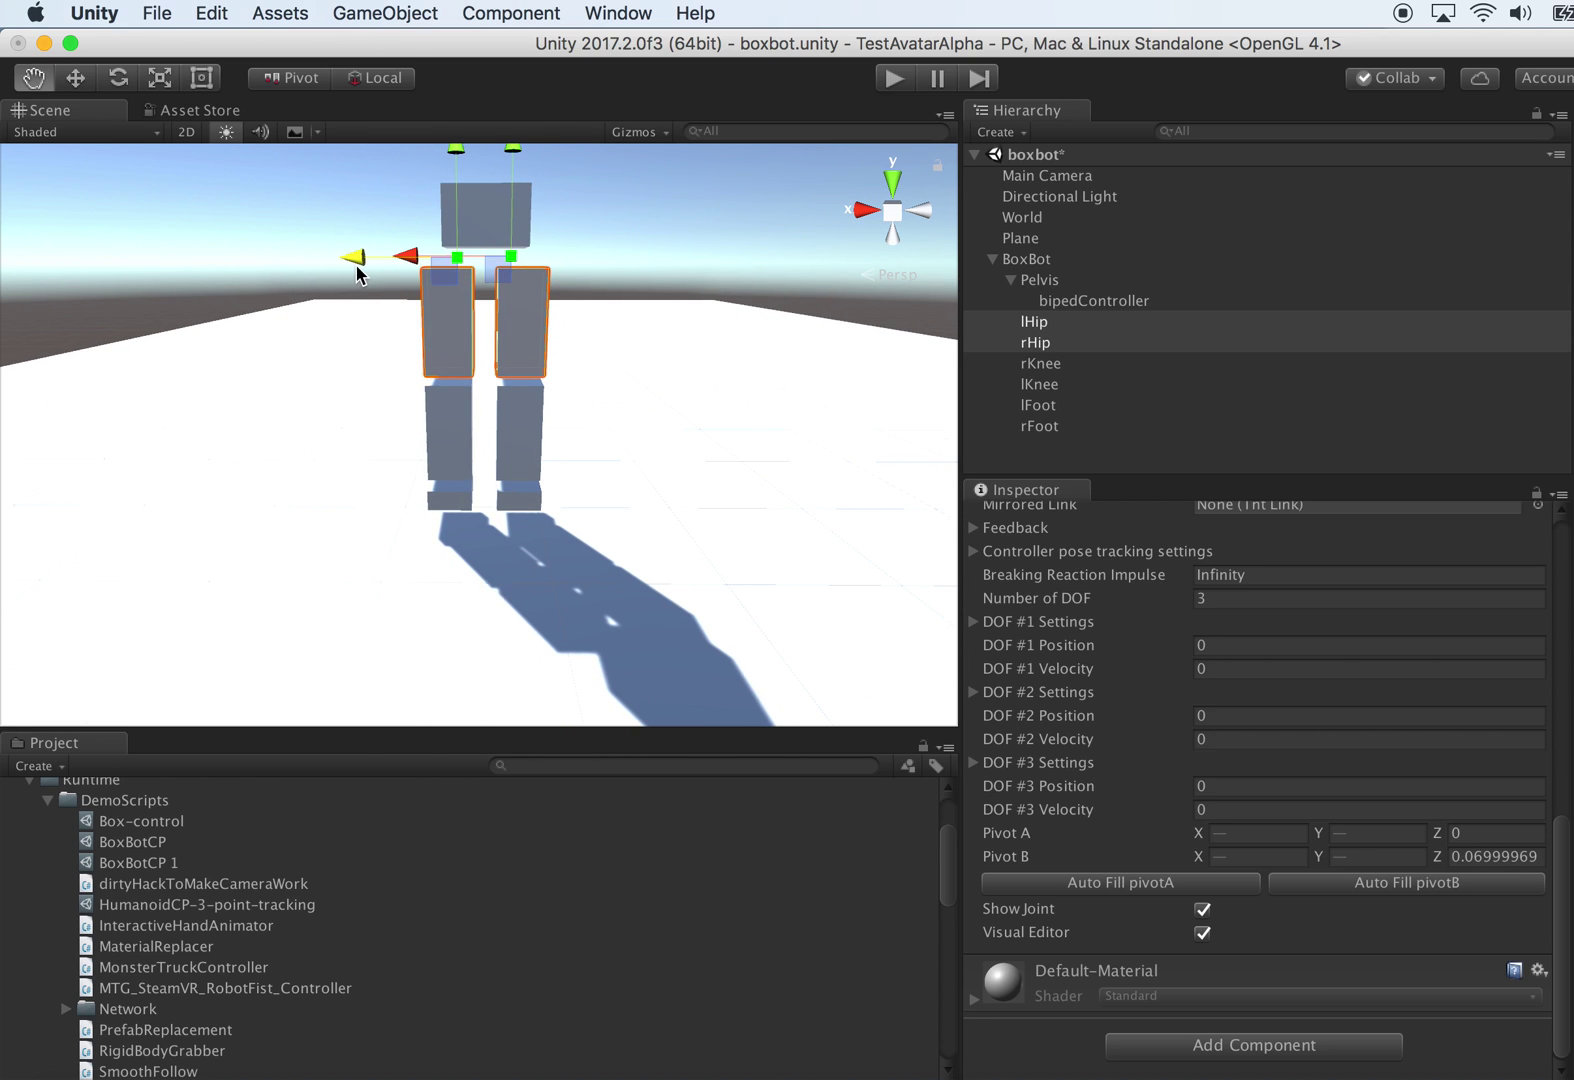
Step: Run the simulation to examine BoxBot's balance and gait with the adjusted pelvis and hip pivots, and stop it
{"action": "left_click_drag", "start_coordinate": [357, 275], "coordinate": [840, 355], "text": "alt"}
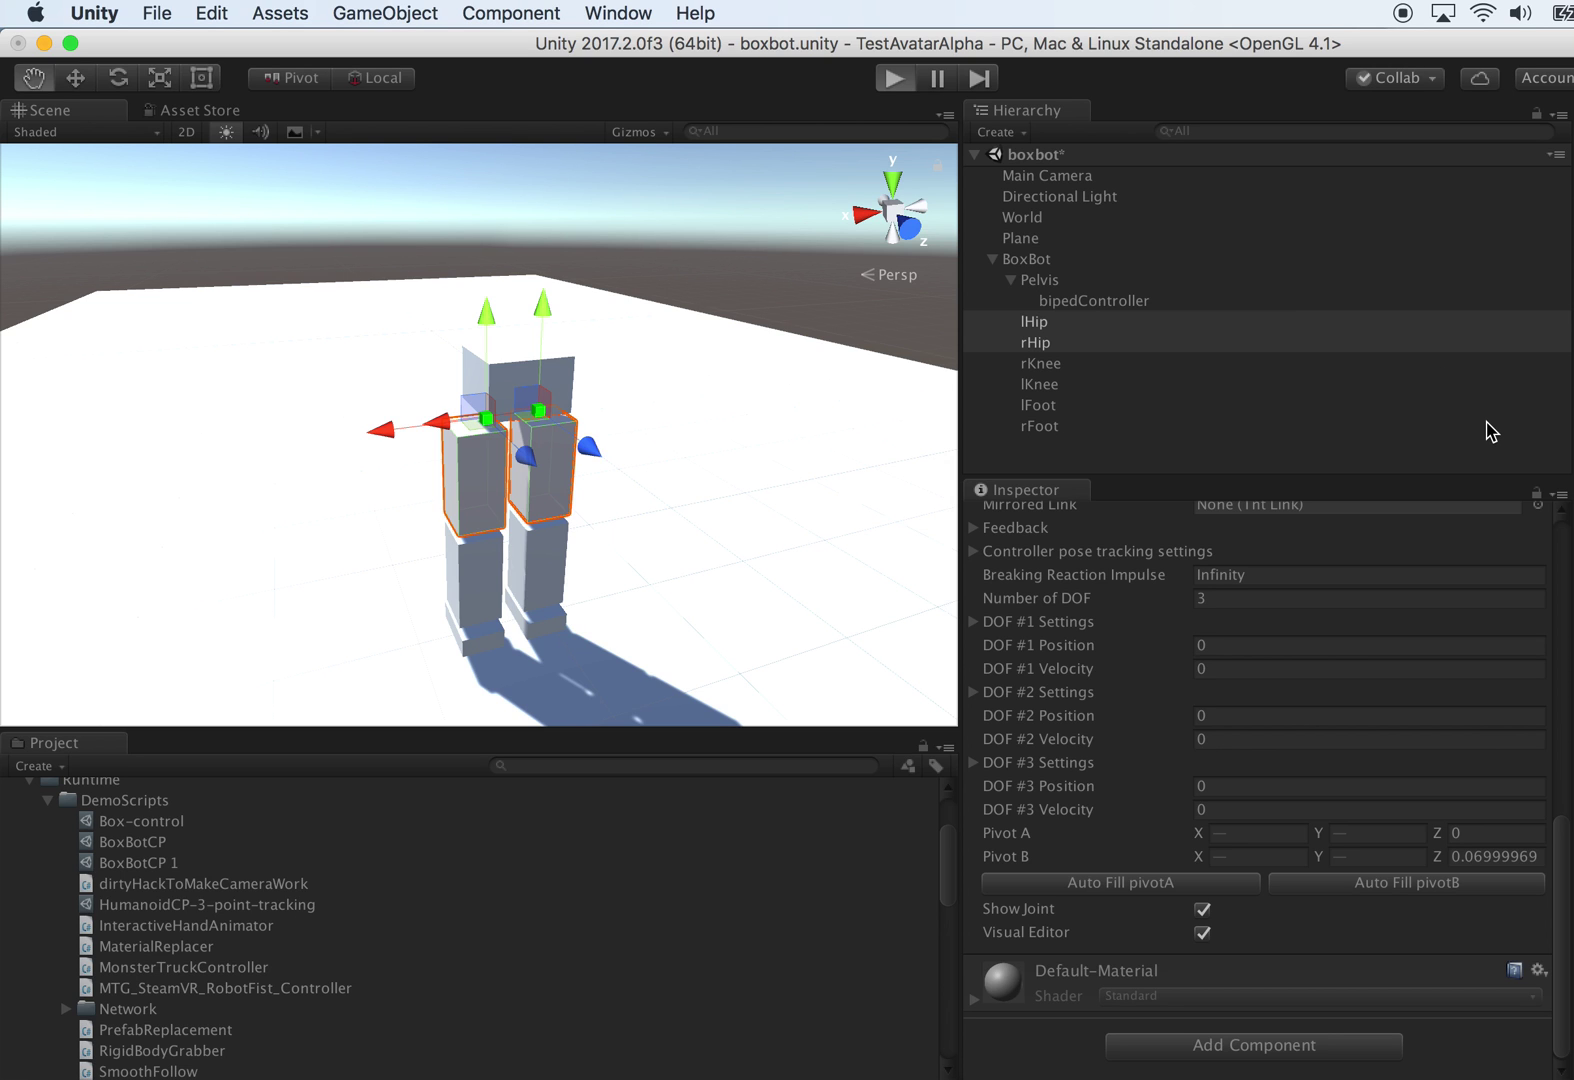
{"action": "left_click_drag", "start_coordinate": [804, 478], "coordinate": [826, 512], "text": "alt"}
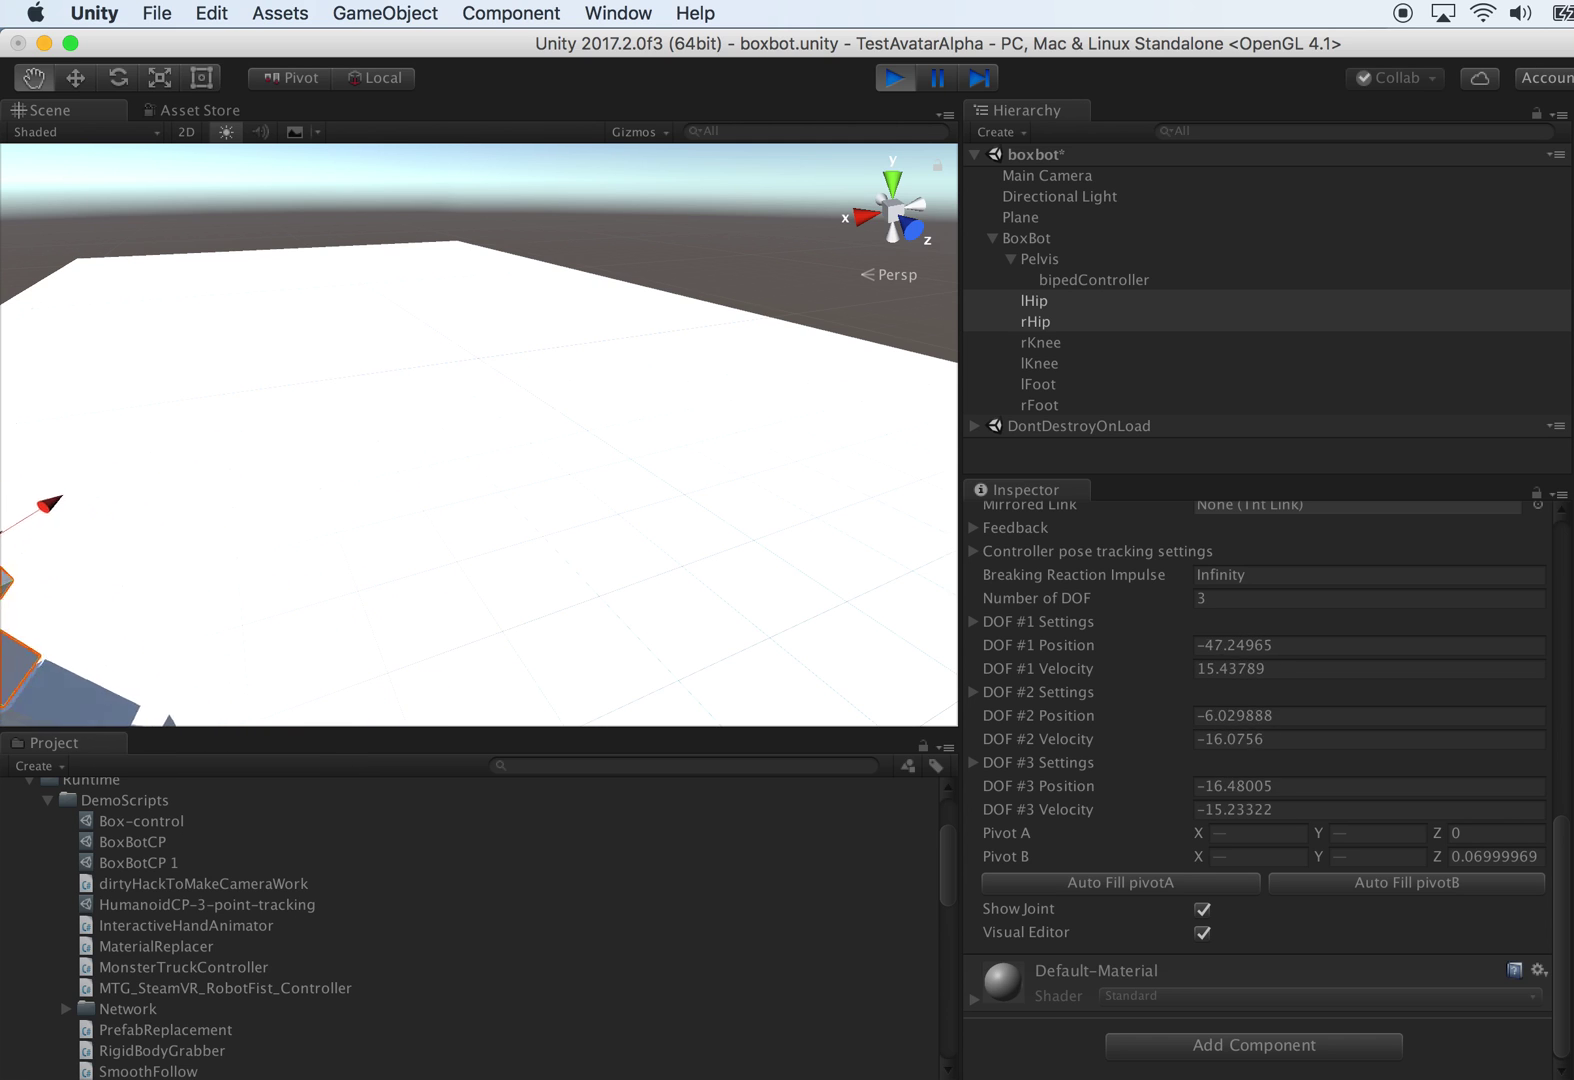
{"action": "left_click_drag", "start_coordinate": [596, 251], "coordinate": [488, 320], "text": "alt"}
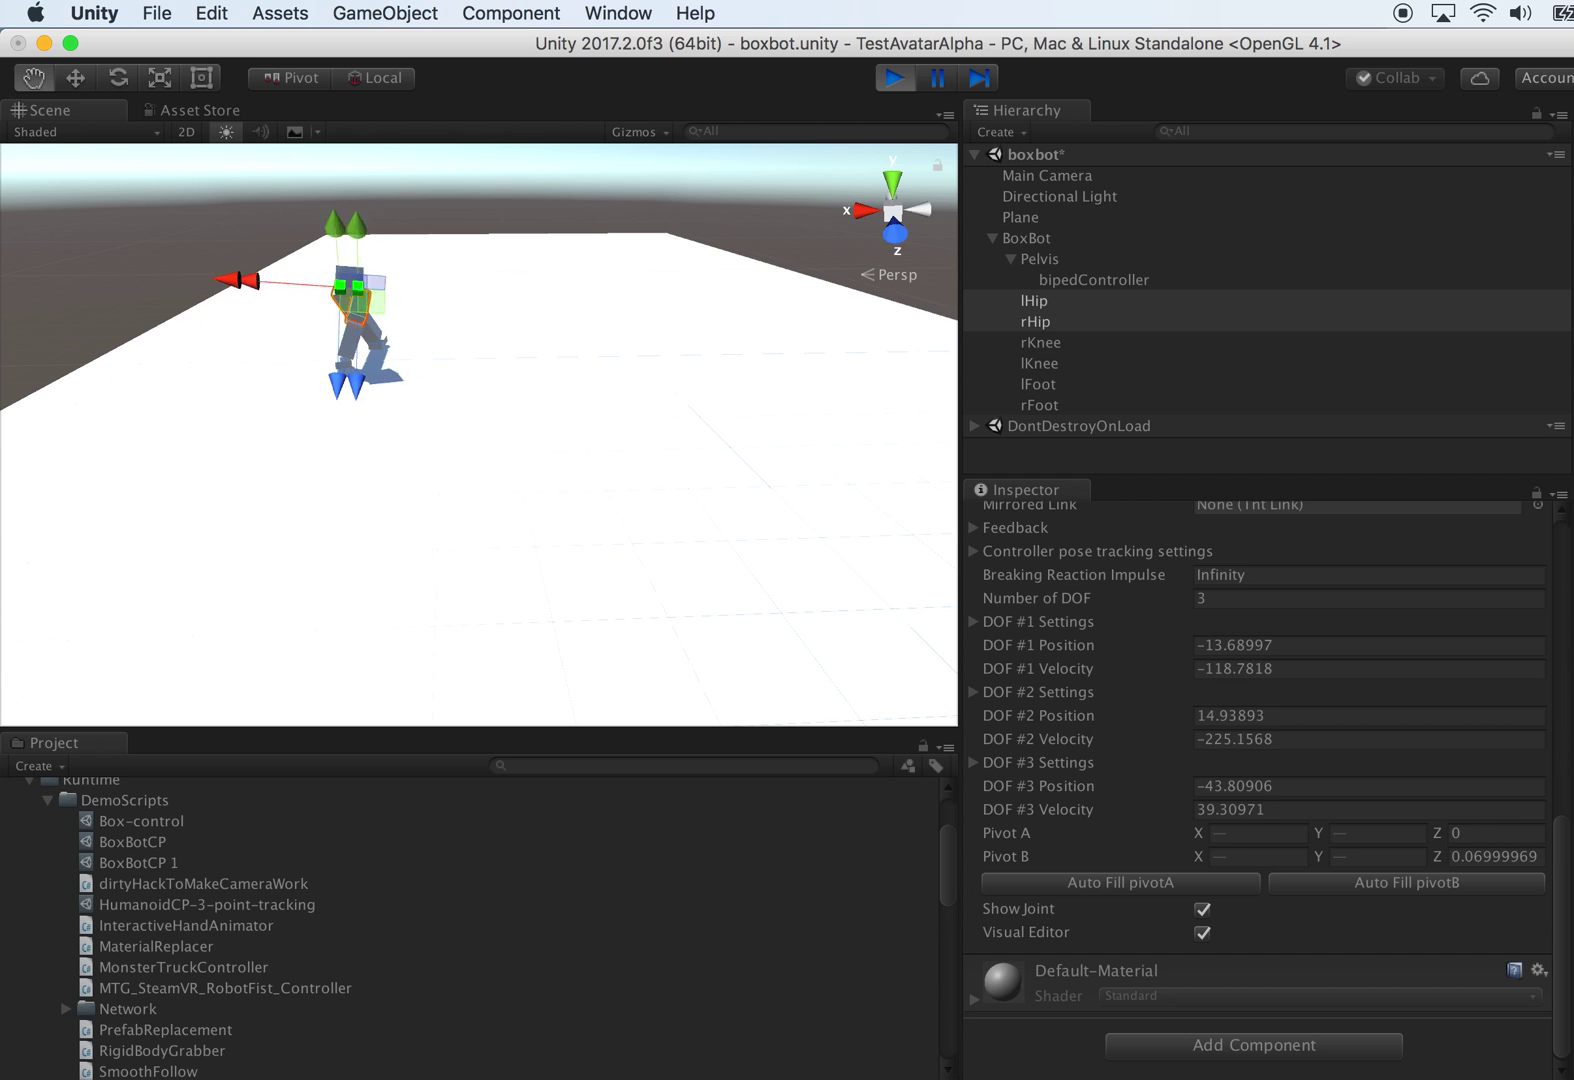
{"action": "left_click_drag", "start_coordinate": [590, 460], "coordinate": [611, 411], "text": "alt"}
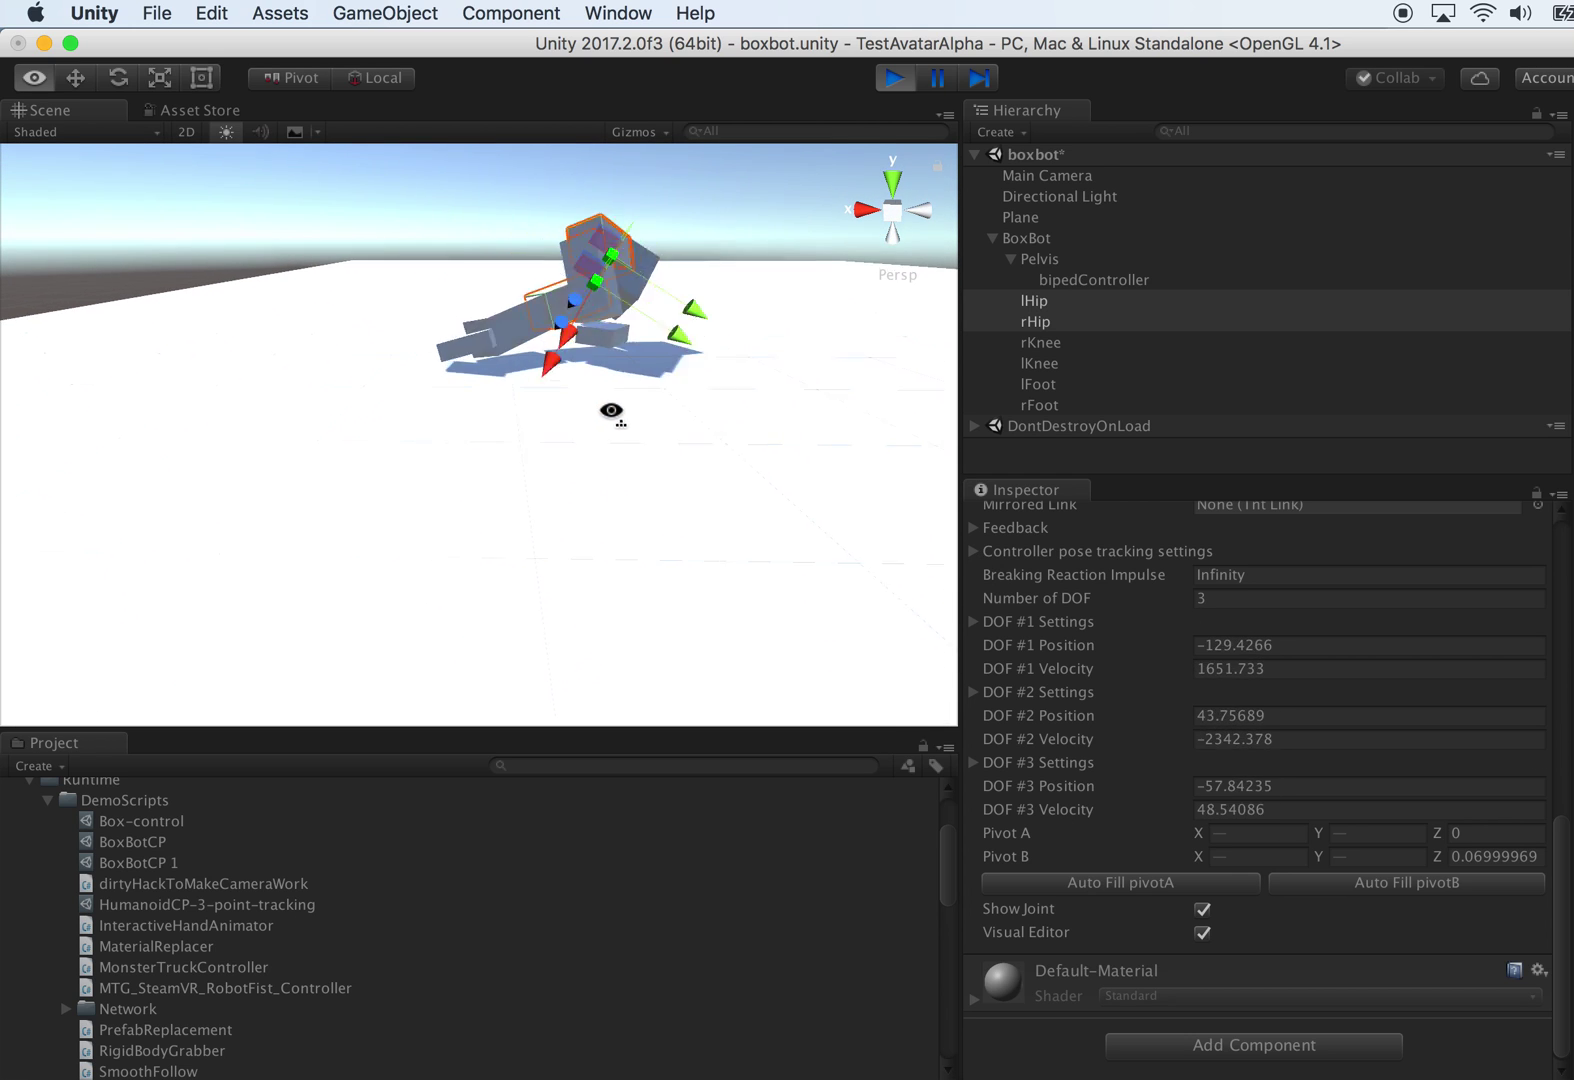
{"action": "left_click", "coordinate": [895, 78]}
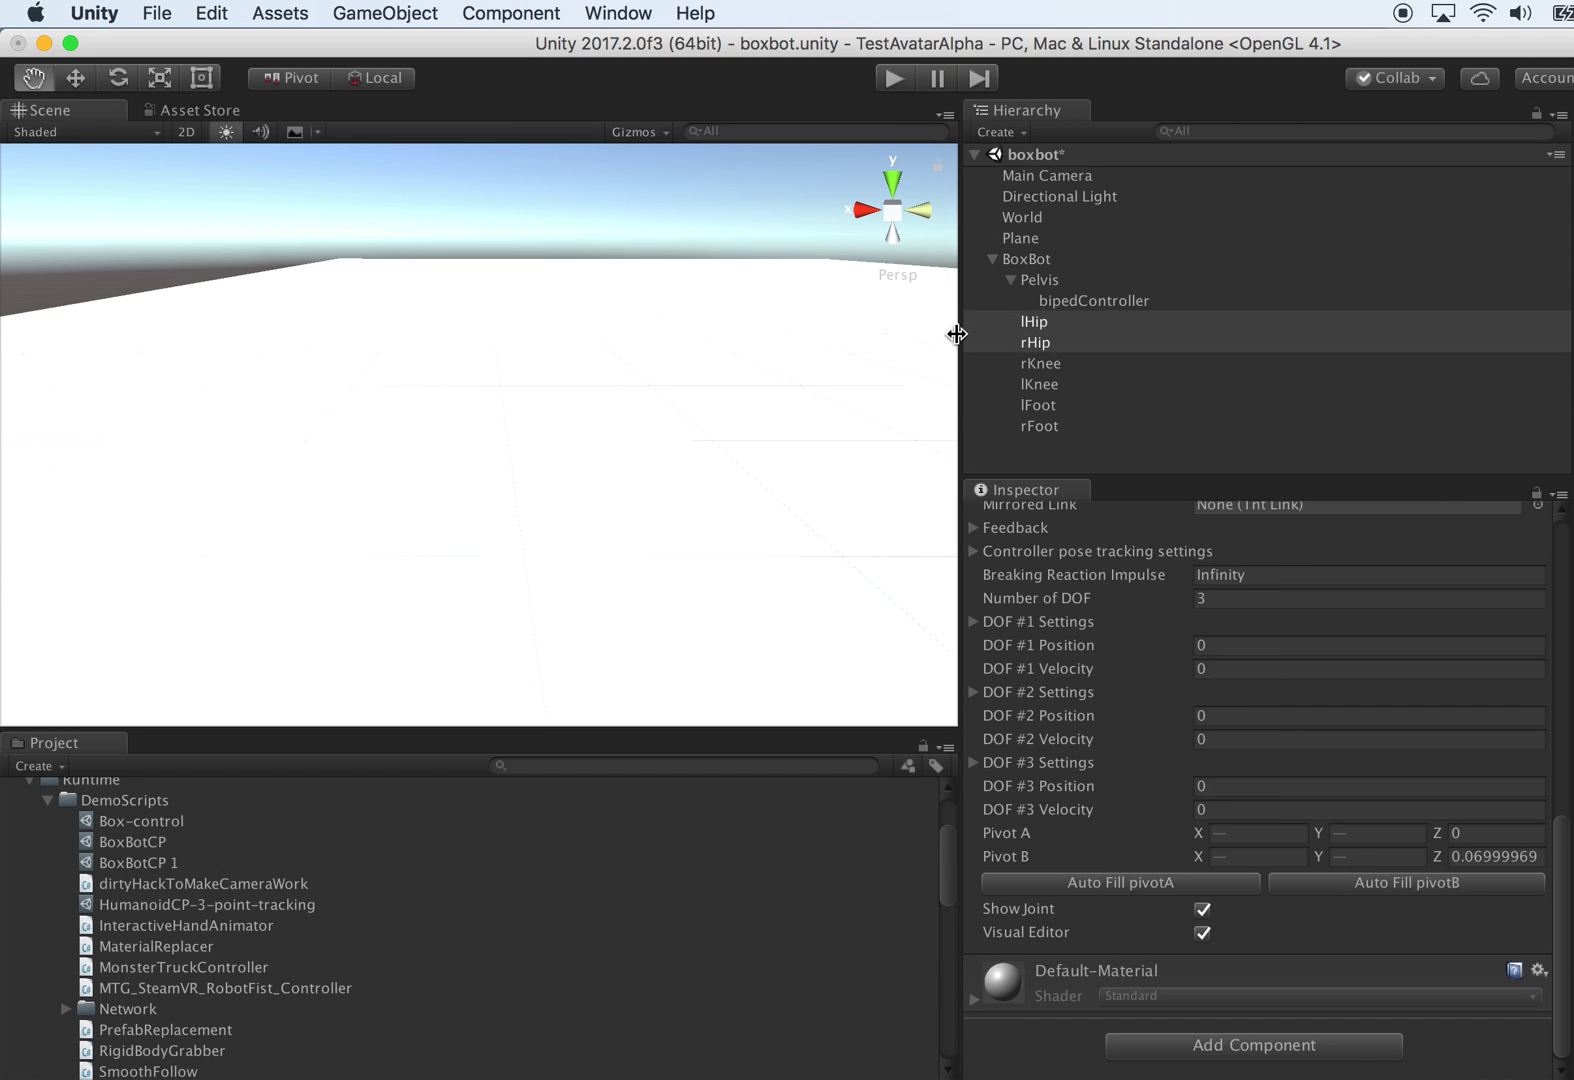
Step: Move lFoot and rFoot together forward along the Z axis to a position of about 0.07
{"action": "left_click_drag", "start_coordinate": [701, 370], "coordinate": [598, 411], "text": "alt"}
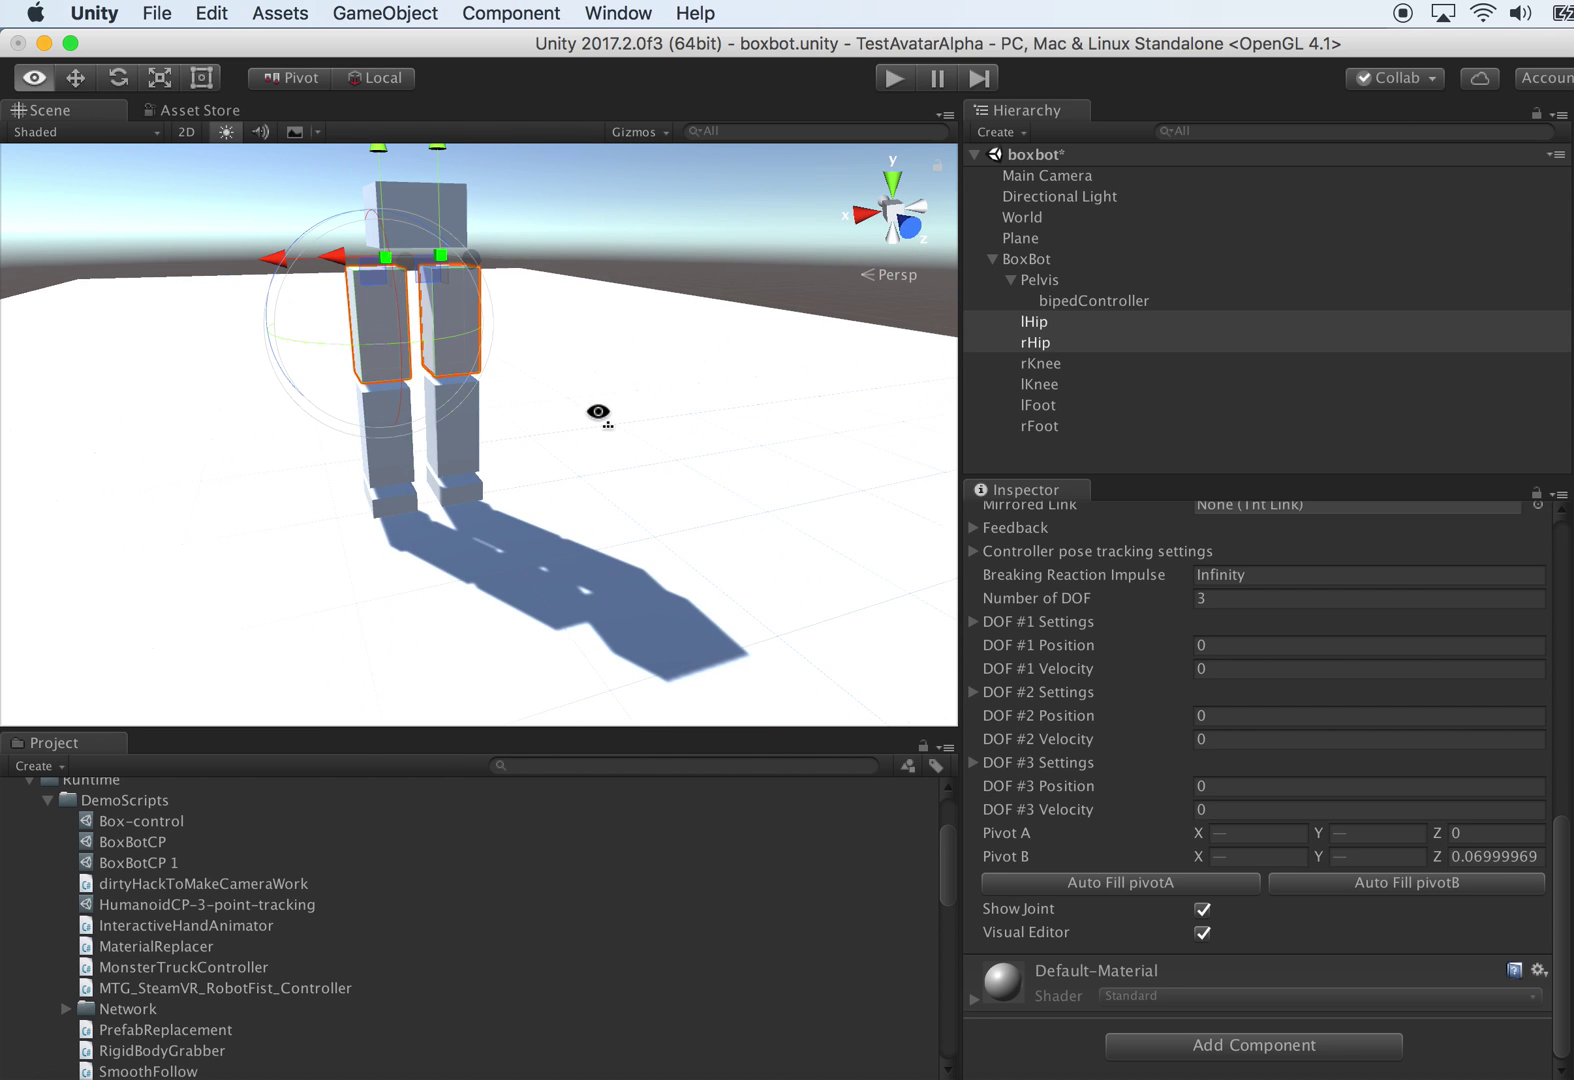
{"action": "left_click_drag", "start_coordinate": [760, 338], "coordinate": [568, 263], "text": "alt"}
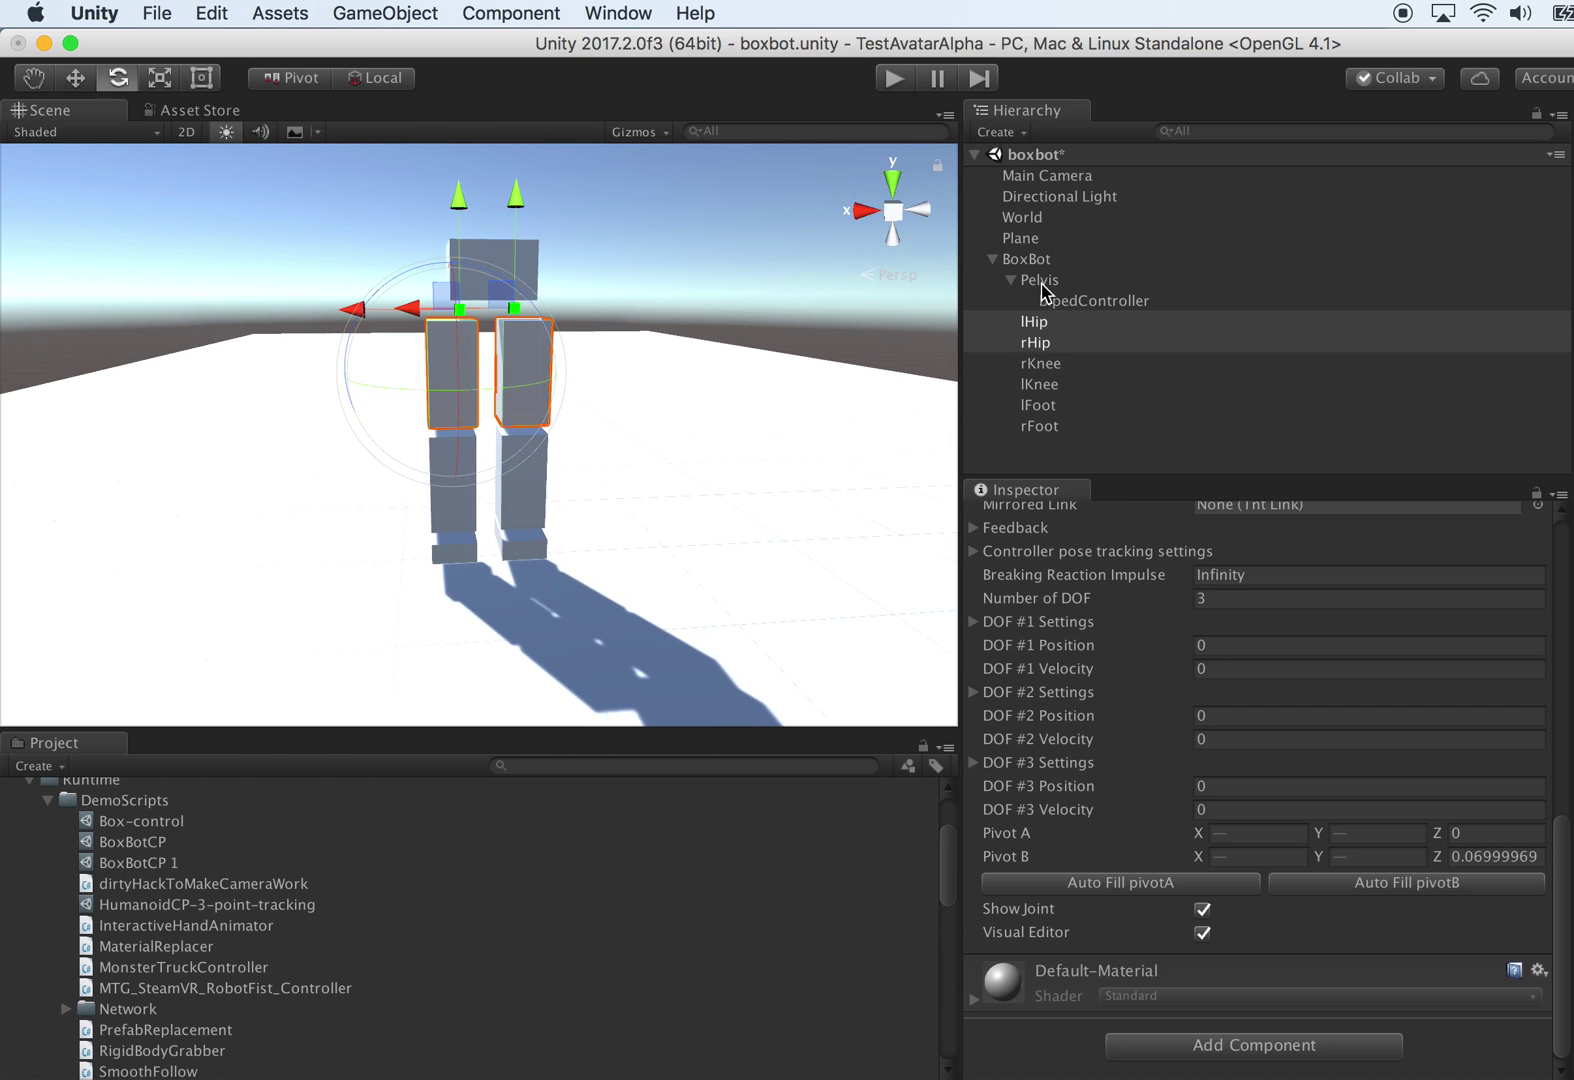
{"action": "left_click", "coordinate": [1040, 281]}
{"action": "left_click", "coordinate": [1038, 427], "text": "shift"}
{"action": "left_click_drag", "start_coordinate": [773, 345], "coordinate": [1058, 390], "text": "alt"}
{"action": "left_click", "coordinate": [1062, 404]}
{"action": "left_click", "coordinate": [1058, 426], "text": "shift"}
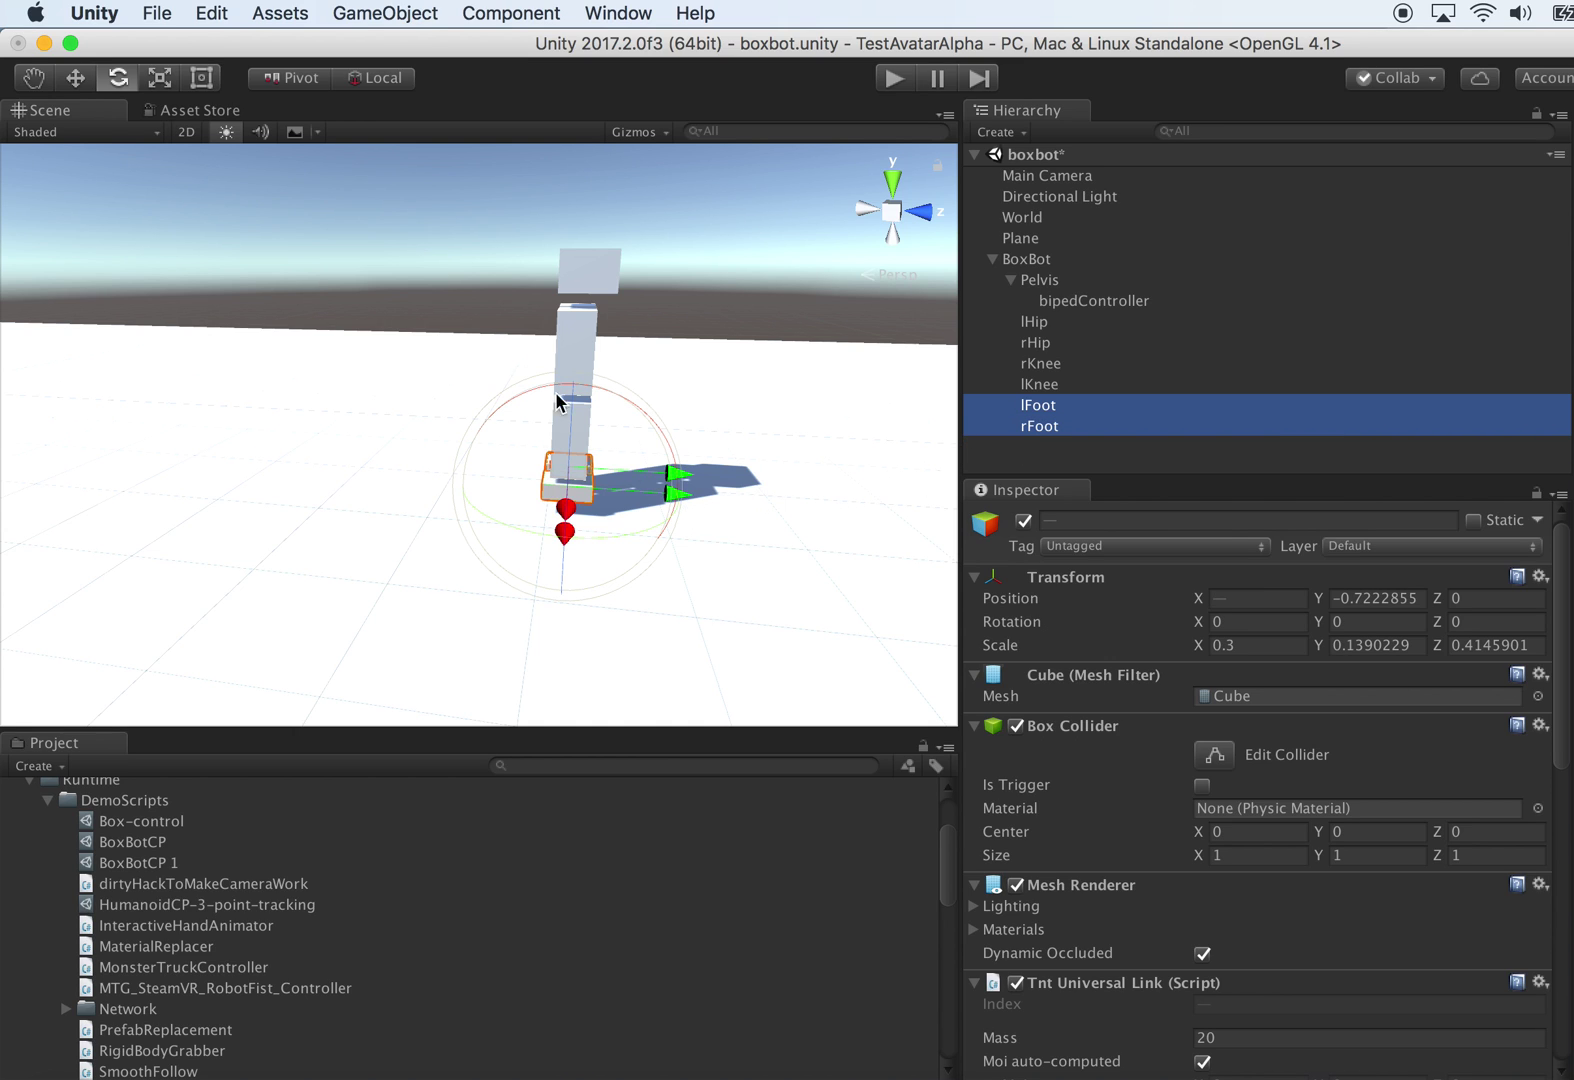
{"action": "left_click_drag", "start_coordinate": [680, 497], "coordinate": [968, 480]}
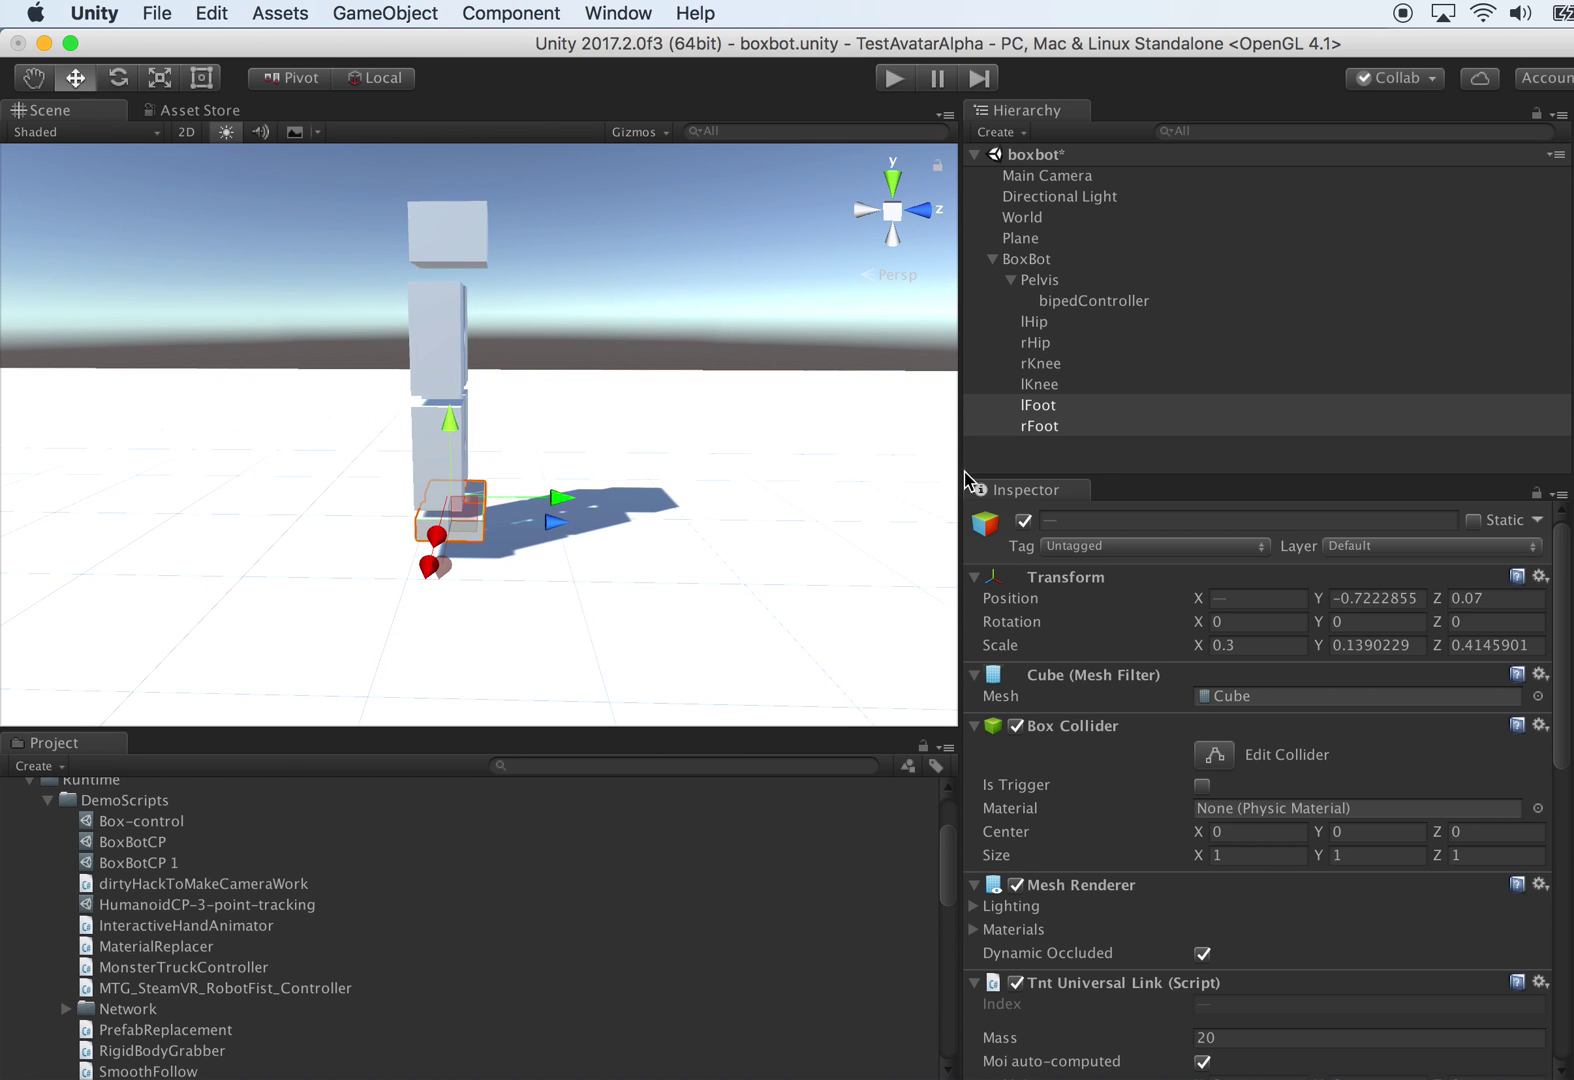
Step: Enable the Visual Editor for lFoot and move its joint pivot backward, bringing Pivot B Z to about -0.107
{"action": "left_click", "coordinate": [1054, 410]}
{"action": "scroll", "coordinate": [1392, 930], "scroll_direction": "down", "scroll_amount": 10}
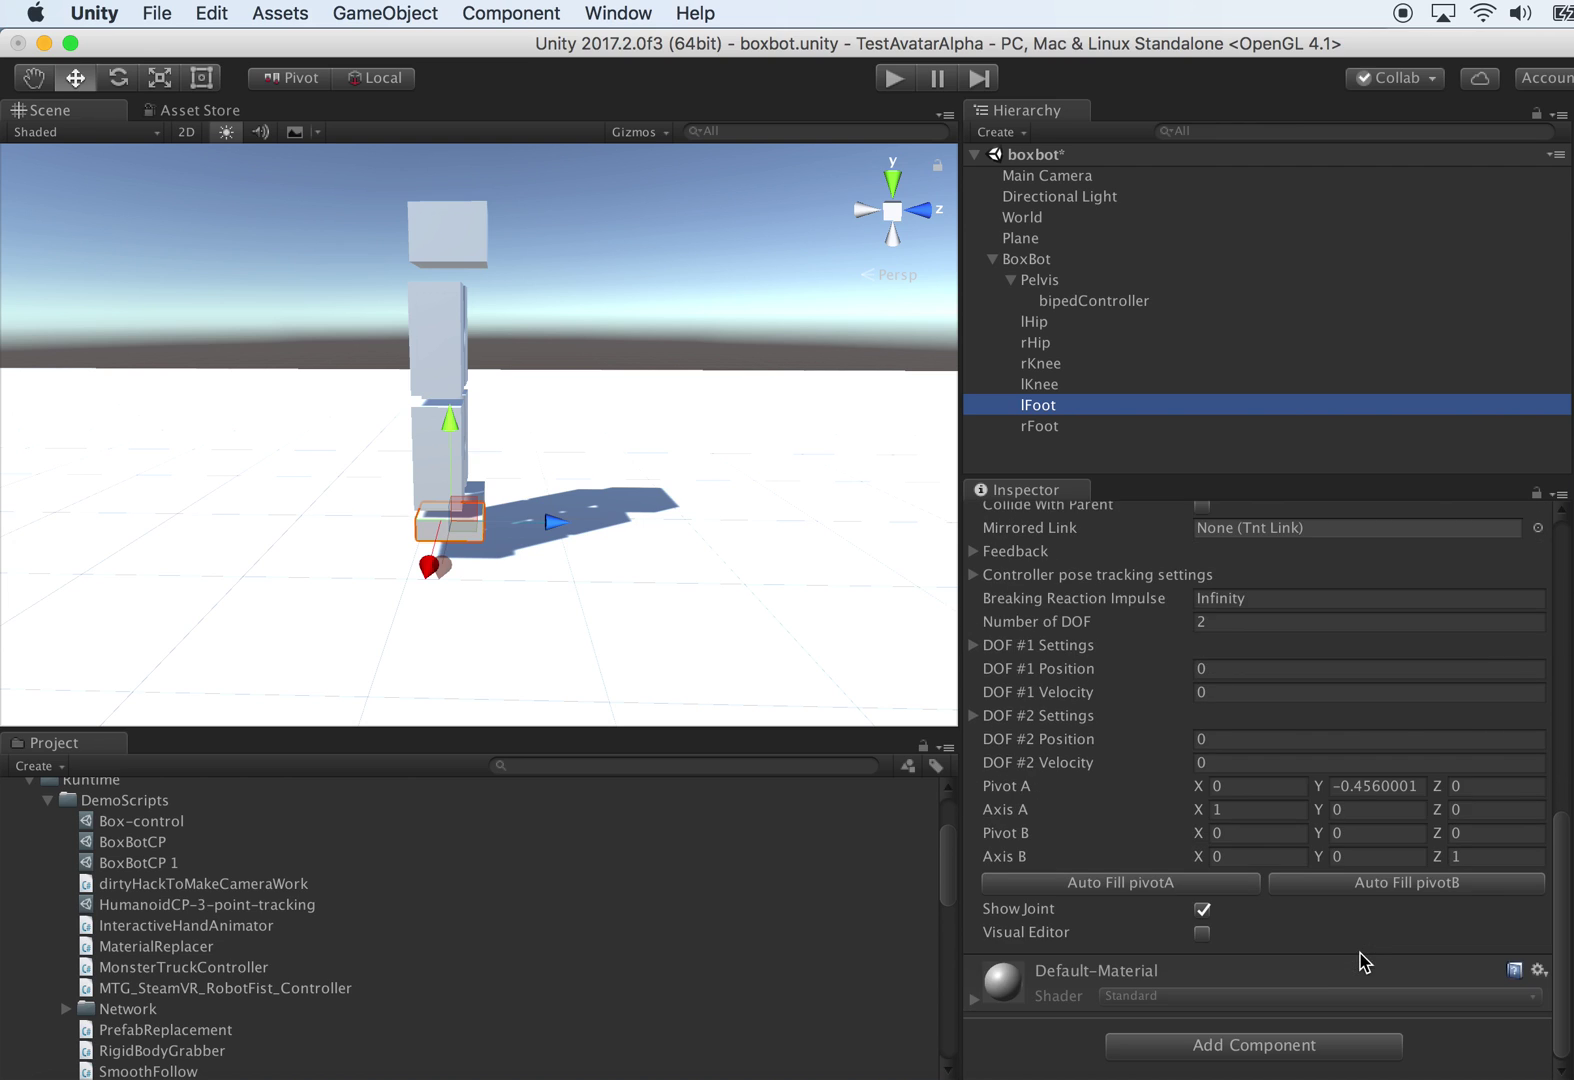
{"action": "left_click", "coordinate": [1202, 934]}
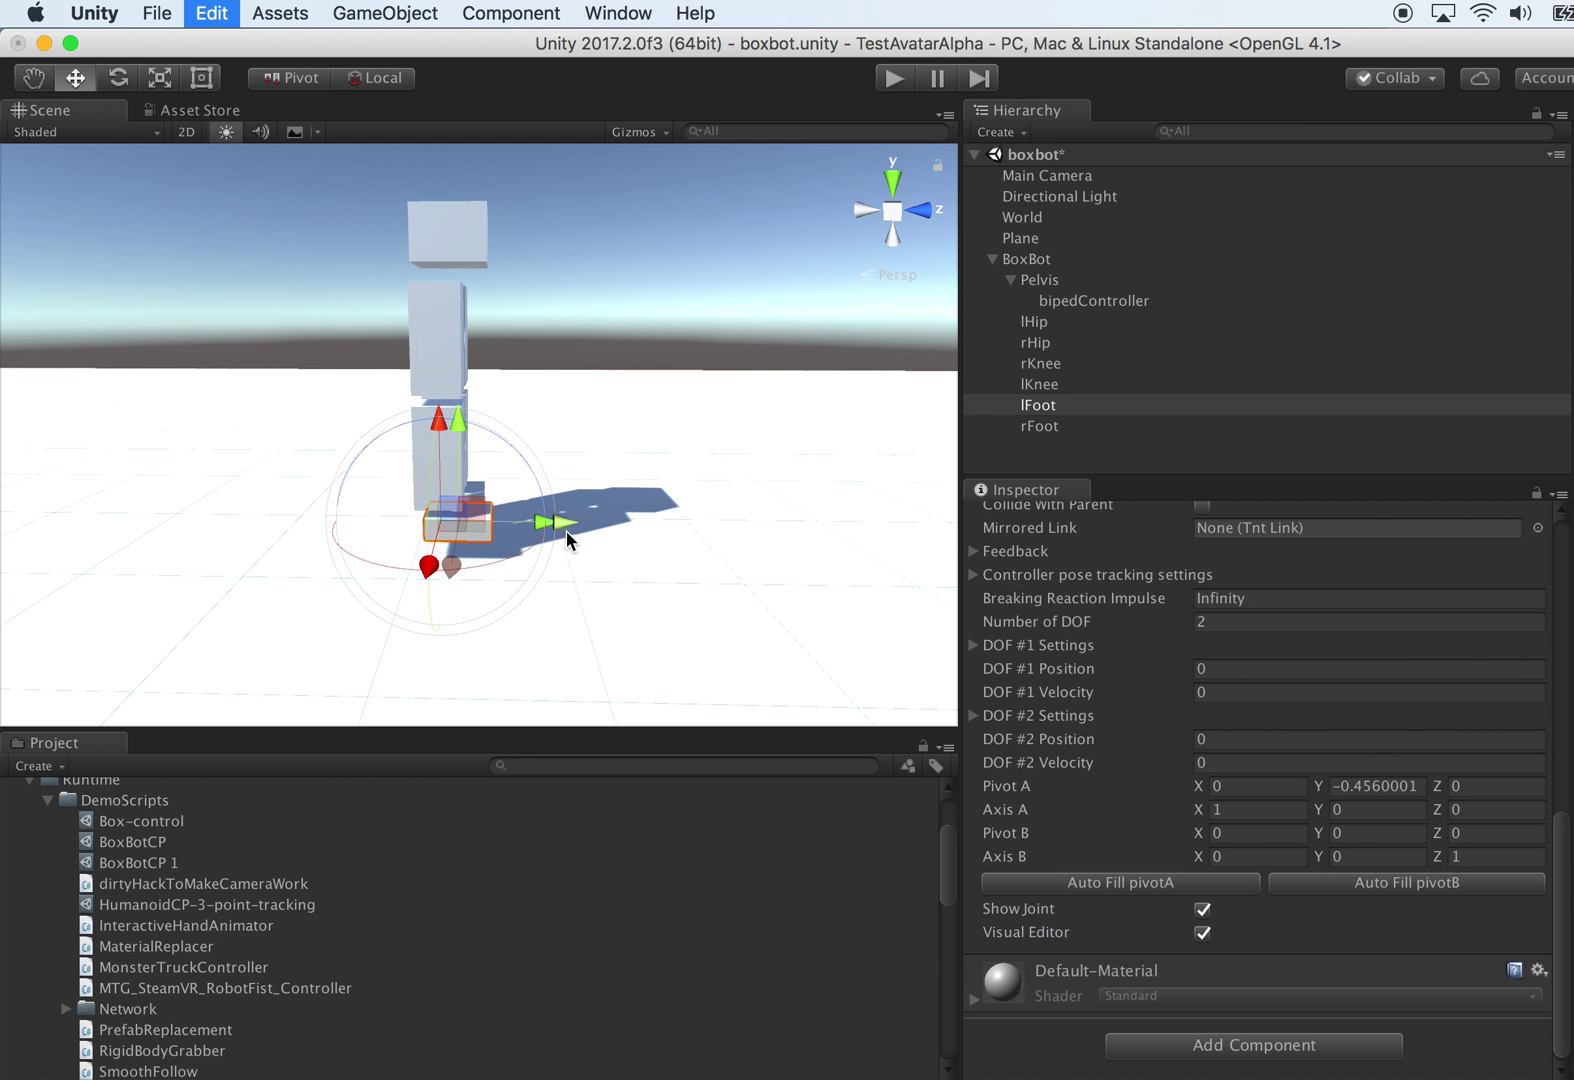
{"action": "left_click_drag", "start_coordinate": [548, 540], "coordinate": [587, 567], "text": "alt"}
{"action": "scroll", "coordinate": [612, 560], "scroll_direction": "up", "scroll_amount": 2}
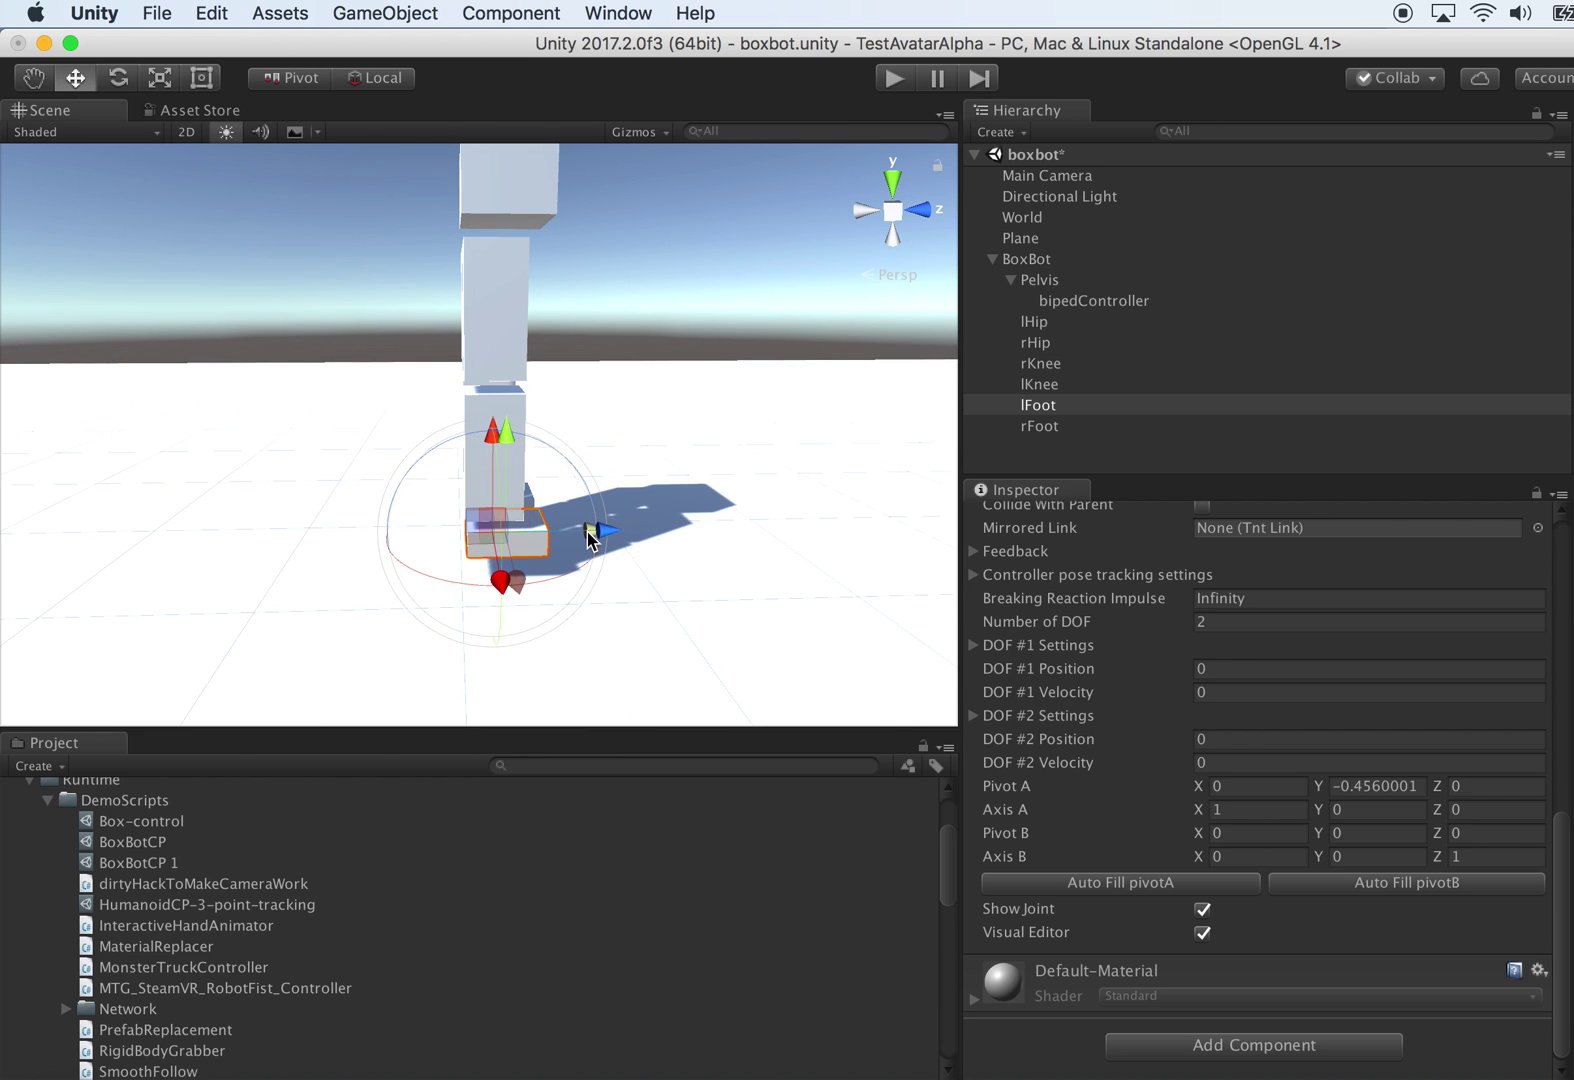
{"action": "left_click_drag", "start_coordinate": [600, 545], "coordinate": [620, 470], "text": "alt"}
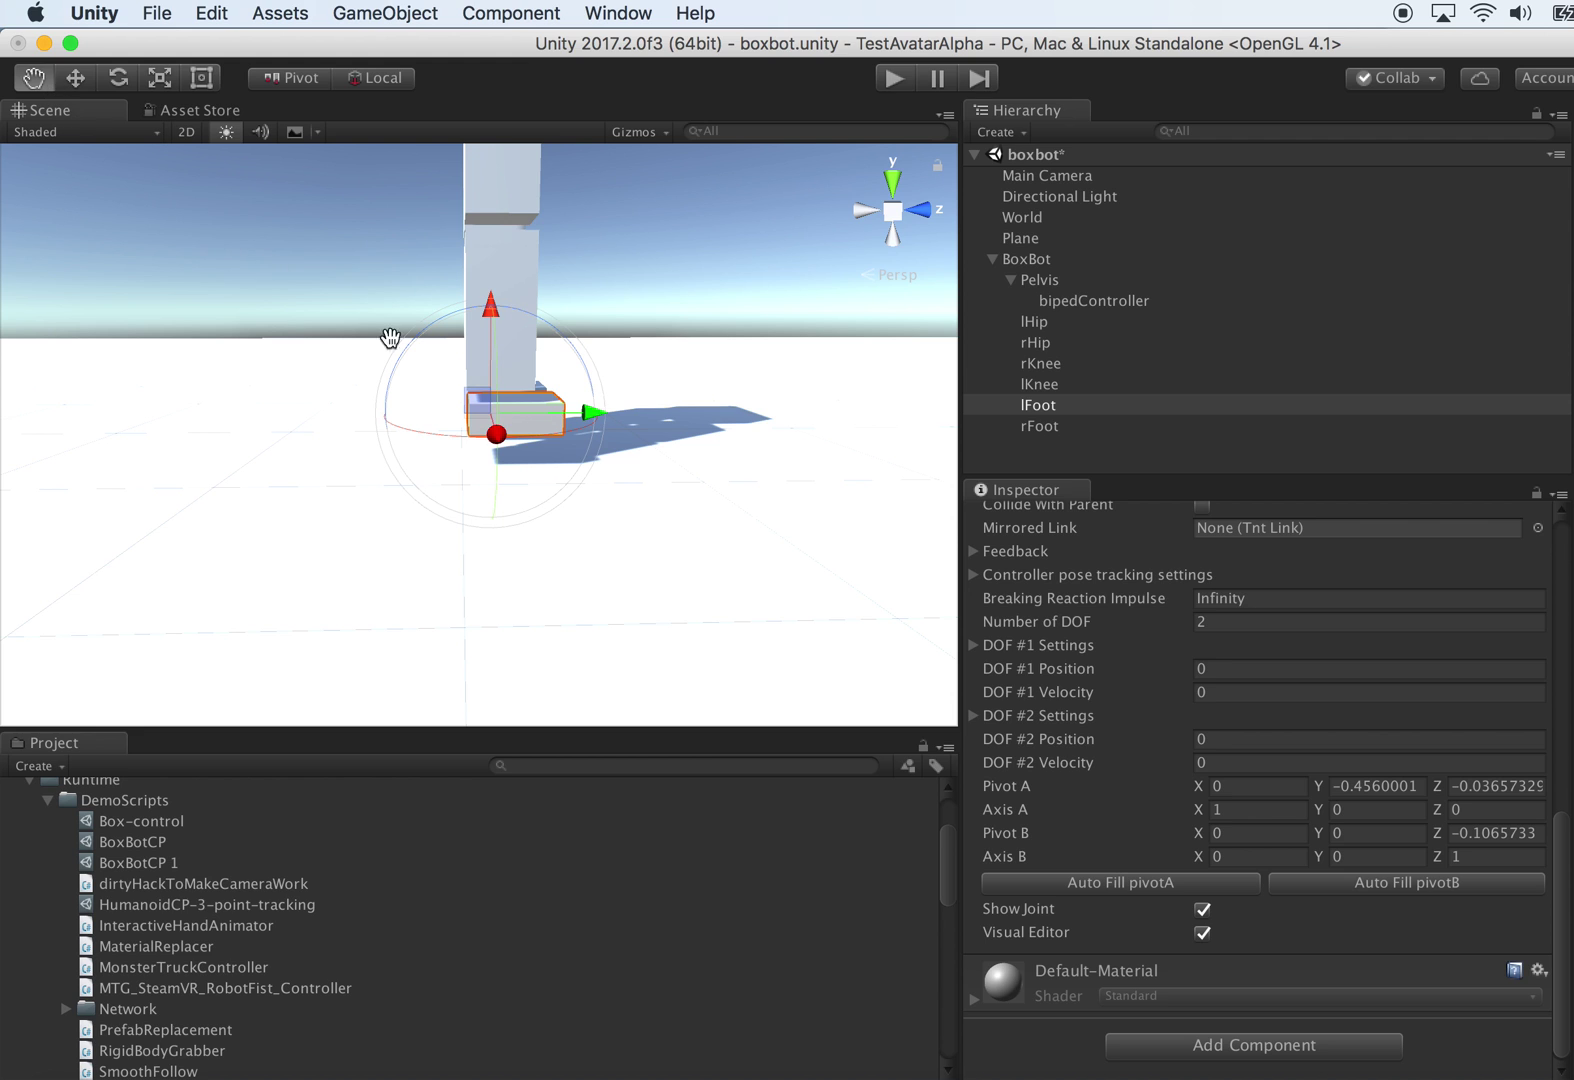
{"action": "left_click_drag", "start_coordinate": [766, 535], "coordinate": [740, 570], "text": "alt"}
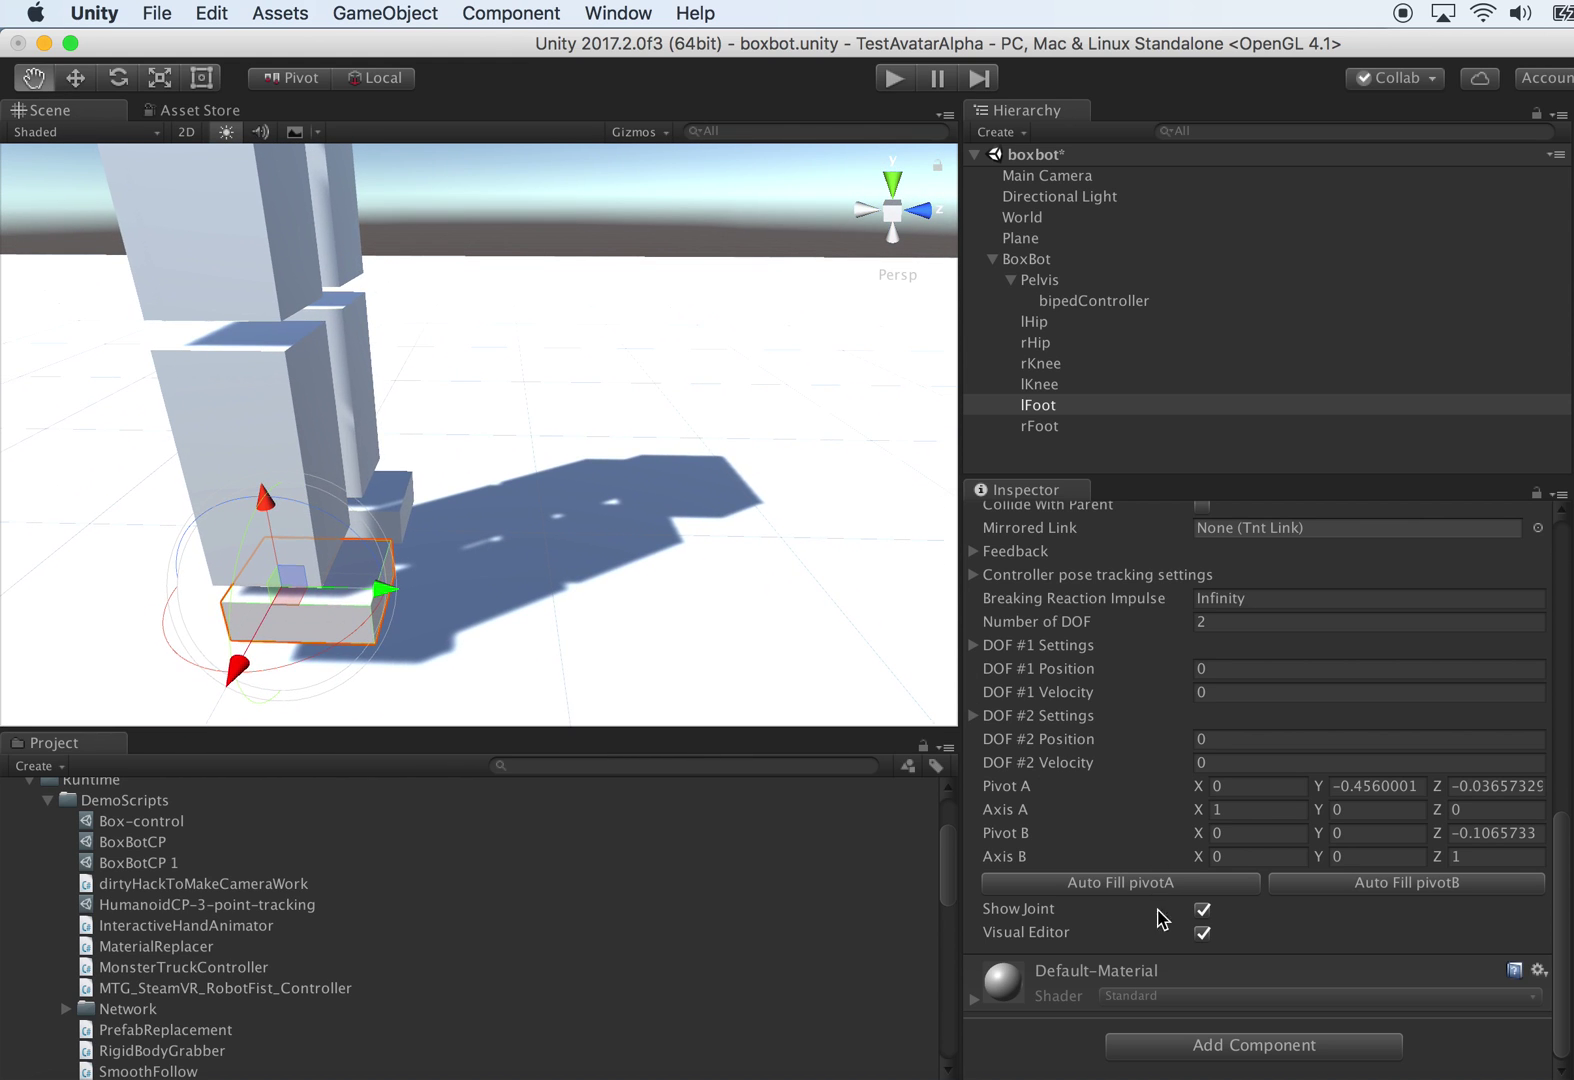
Step: Enable the Visual Editor for rFoot and move its joint pivot backward, bringing Pivot B Z to about -0.101
{"action": "left_click", "coordinate": [1040, 426]}
{"action": "left_click", "coordinate": [1202, 932]}
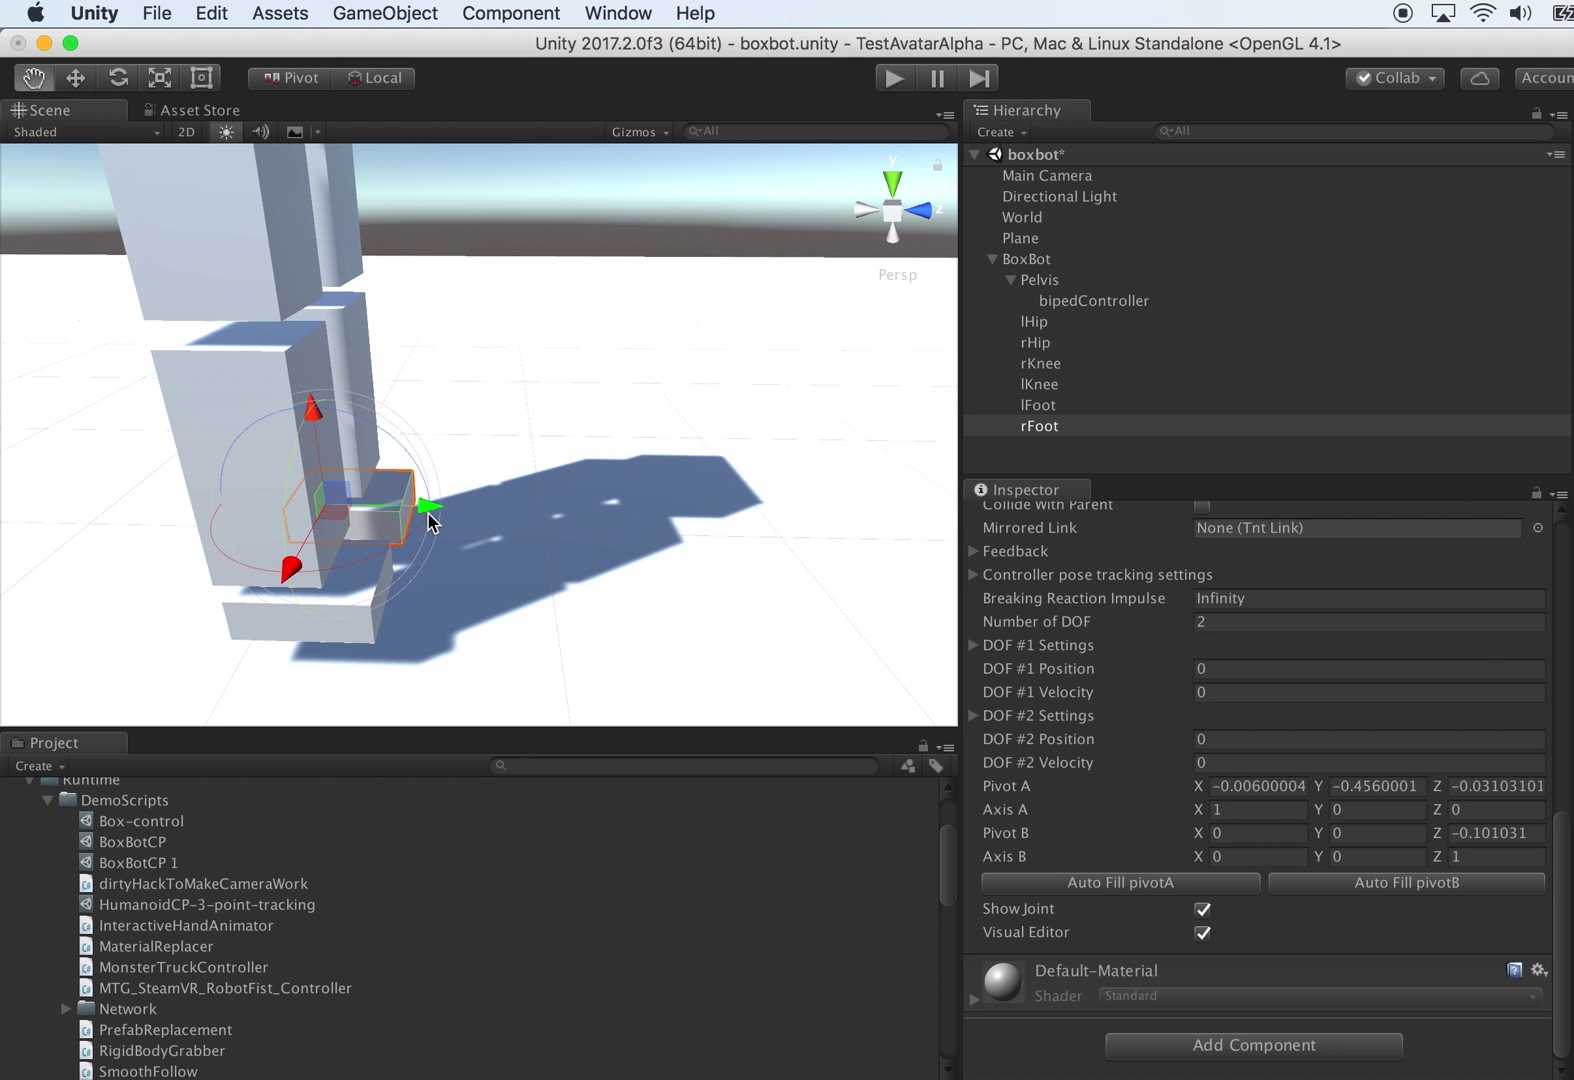
{"action": "left_click_drag", "start_coordinate": [529, 553], "coordinate": [246, 253], "text": "alt"}
{"action": "left_click", "coordinate": [1040, 405], "text": "super"}
Step: Set the mass of lHip and rHip to 5, and edit the mass of rKnee and lKnee together
{"action": "left_click", "coordinate": [1030, 322]}
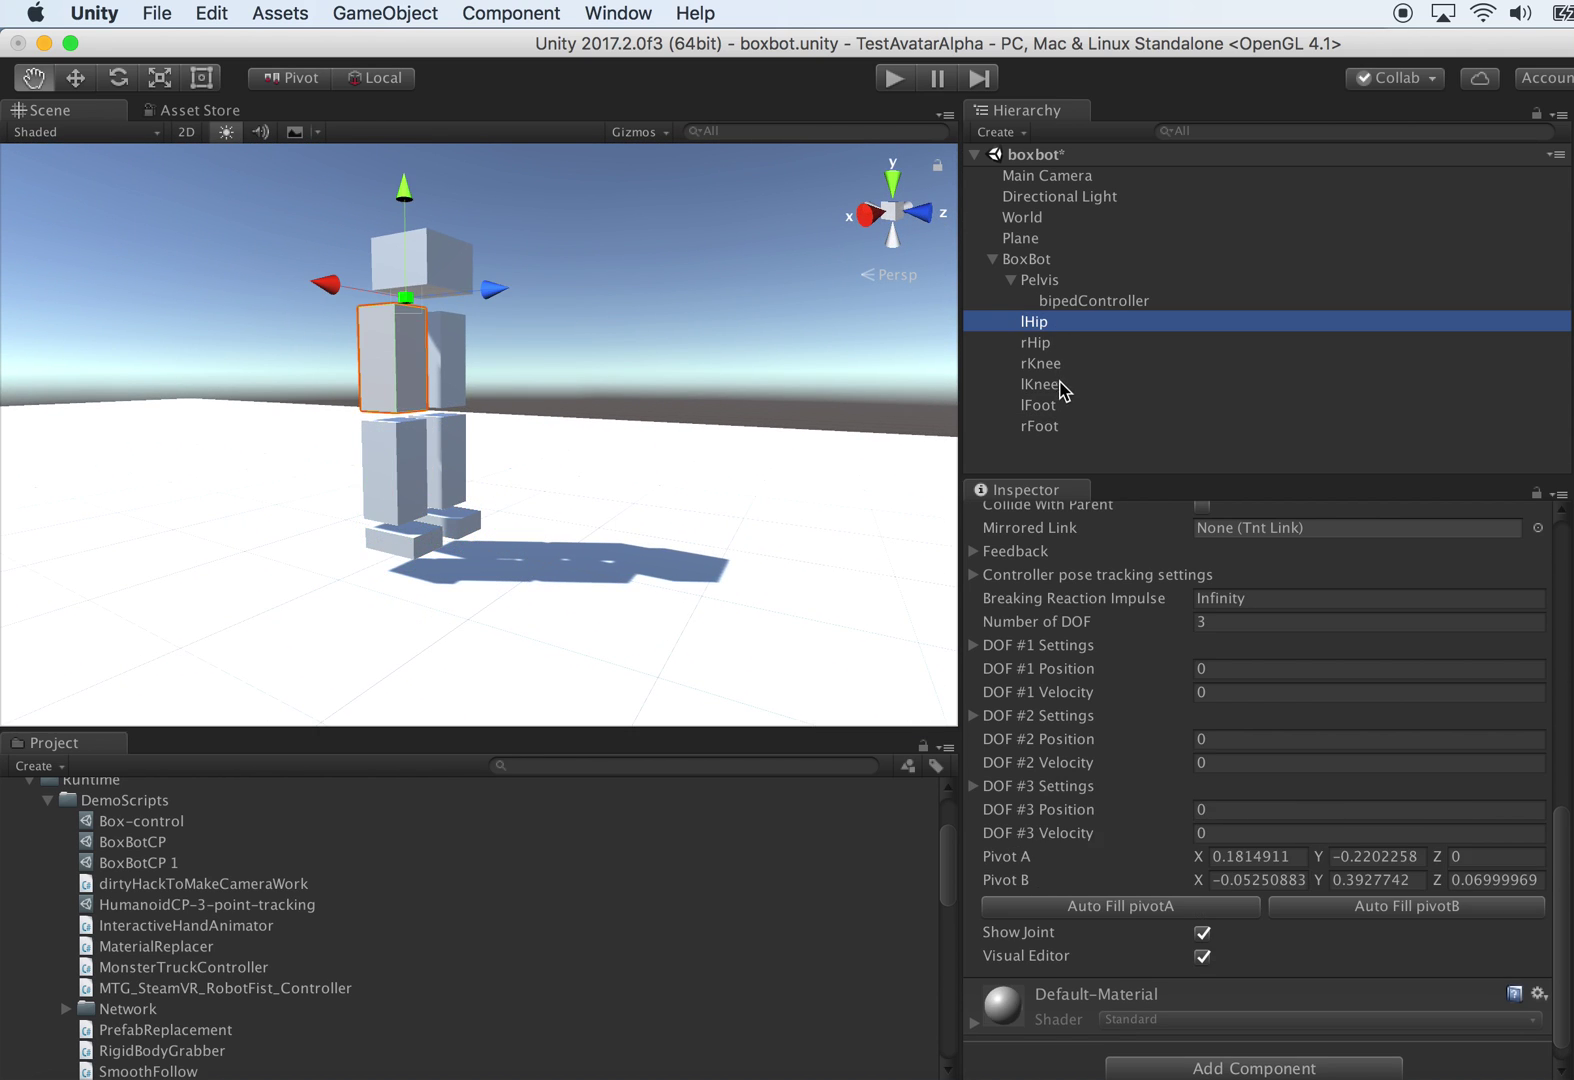
{"action": "left_click", "coordinate": [1036, 345], "text": "shift"}
{"action": "scroll", "coordinate": [1315, 716], "scroll_direction": "up", "scroll_amount": 10}
{"action": "left_click", "coordinate": [1264, 733]}
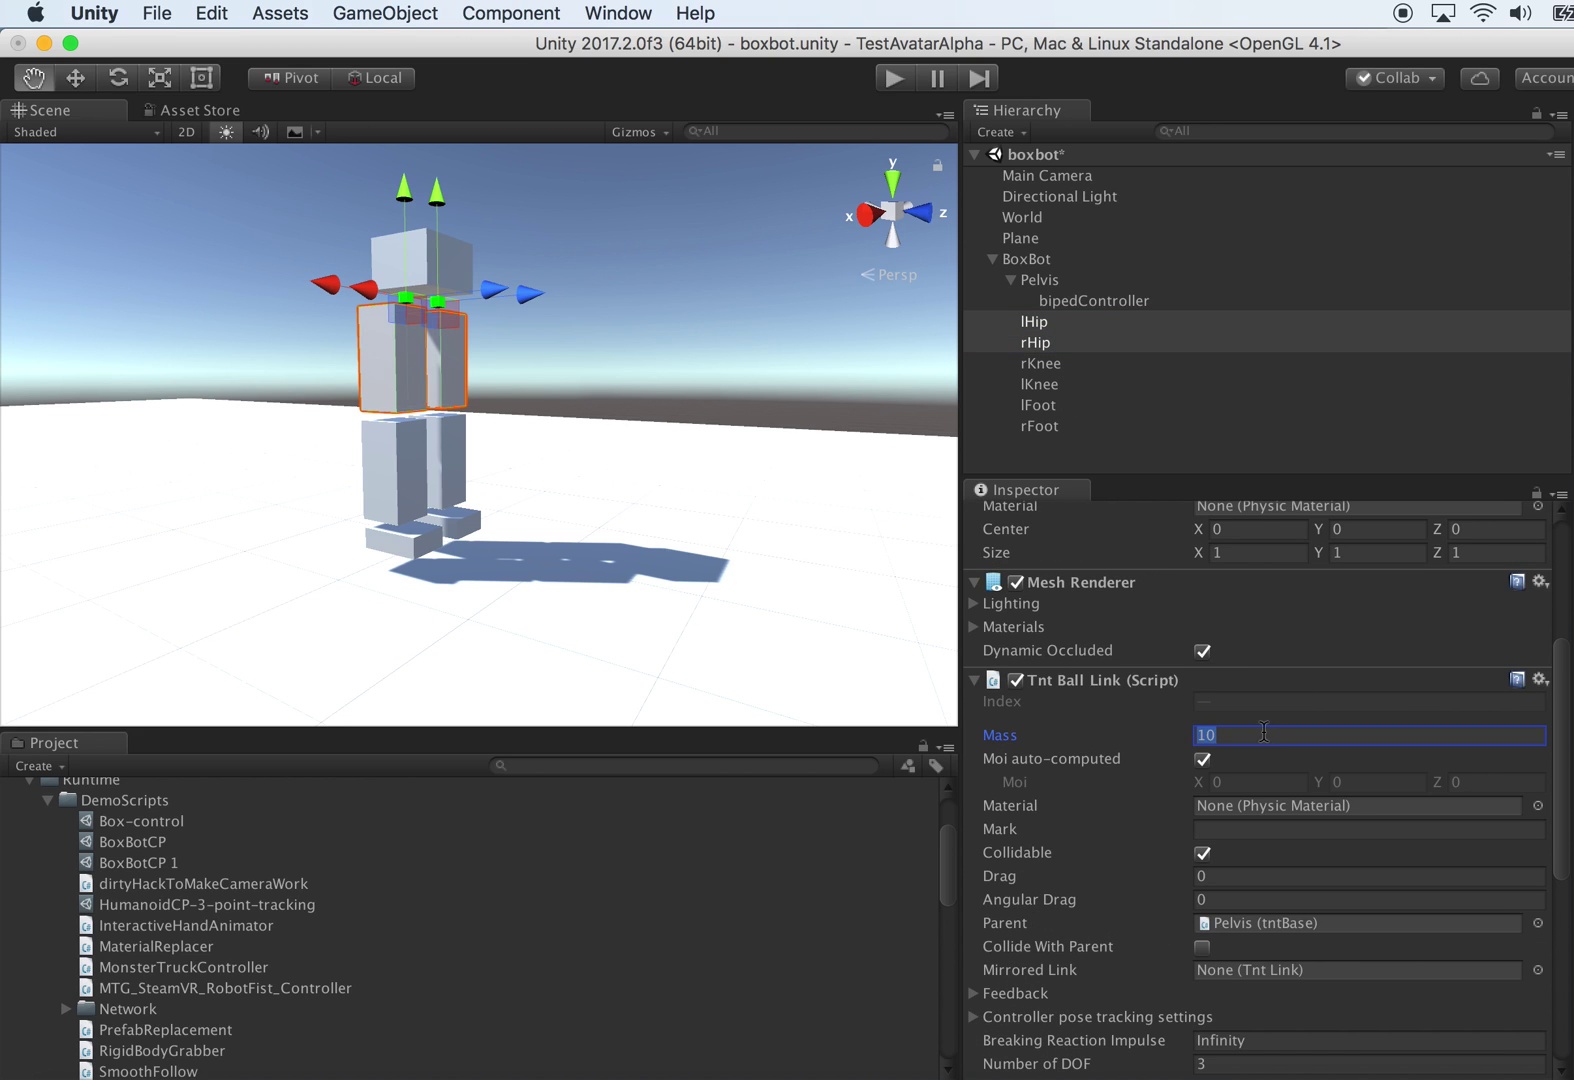
{"action": "type", "text": "5"}
{"action": "left_click", "coordinate": [1062, 368]}
{"action": "left_click", "coordinate": [1058, 386], "text": "shift"}
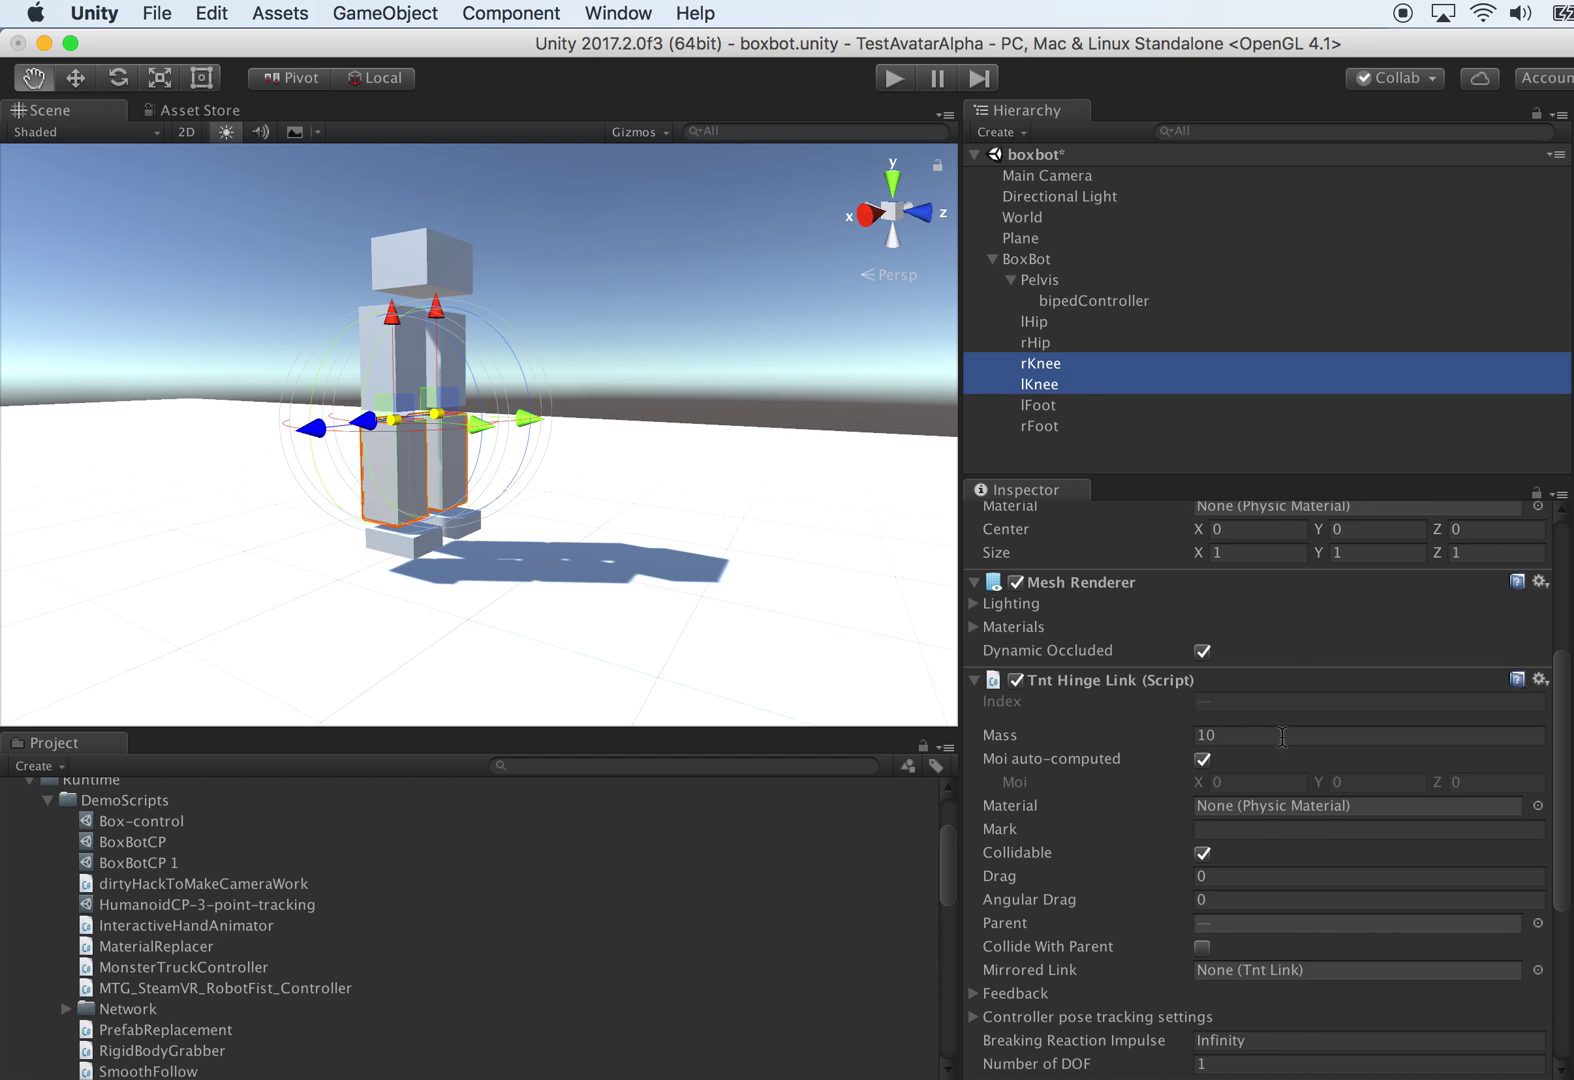
{"action": "left_click", "coordinate": [1238, 736]}
Step: Set the mass of lFoot and rFoot to 10
{"action": "left_click", "coordinate": [1062, 405]}
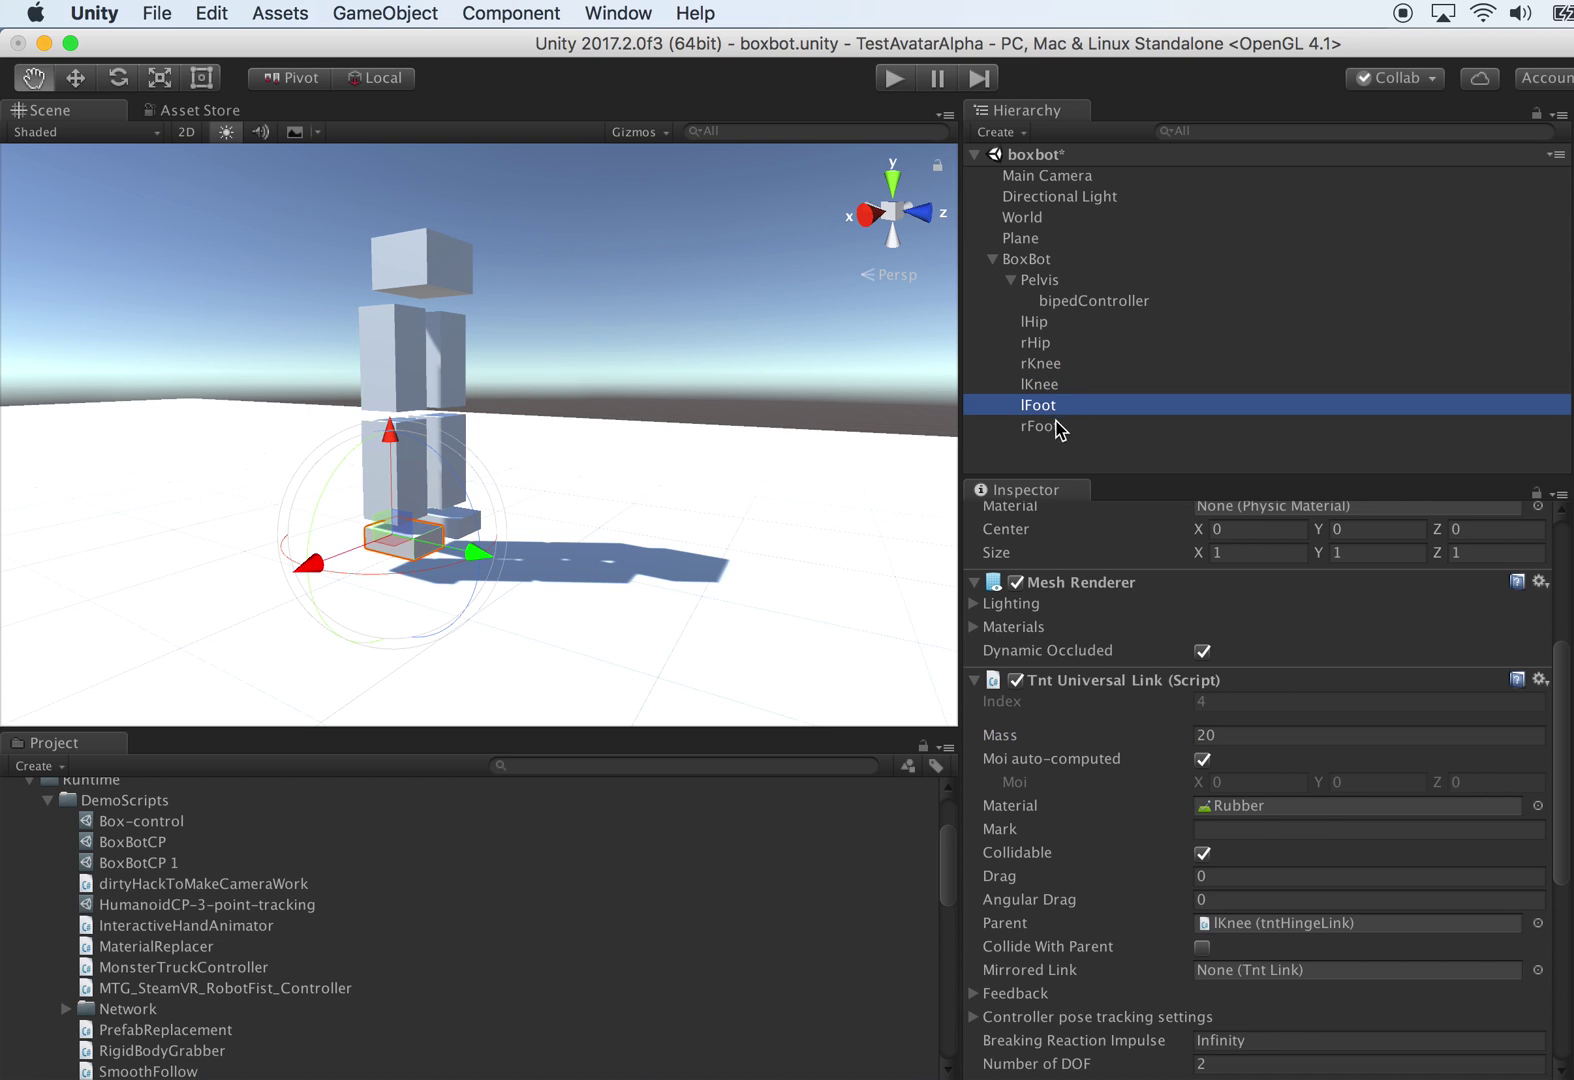
{"action": "left_click", "coordinate": [1060, 426], "text": "shift"}
{"action": "left_click", "coordinate": [1247, 733]}
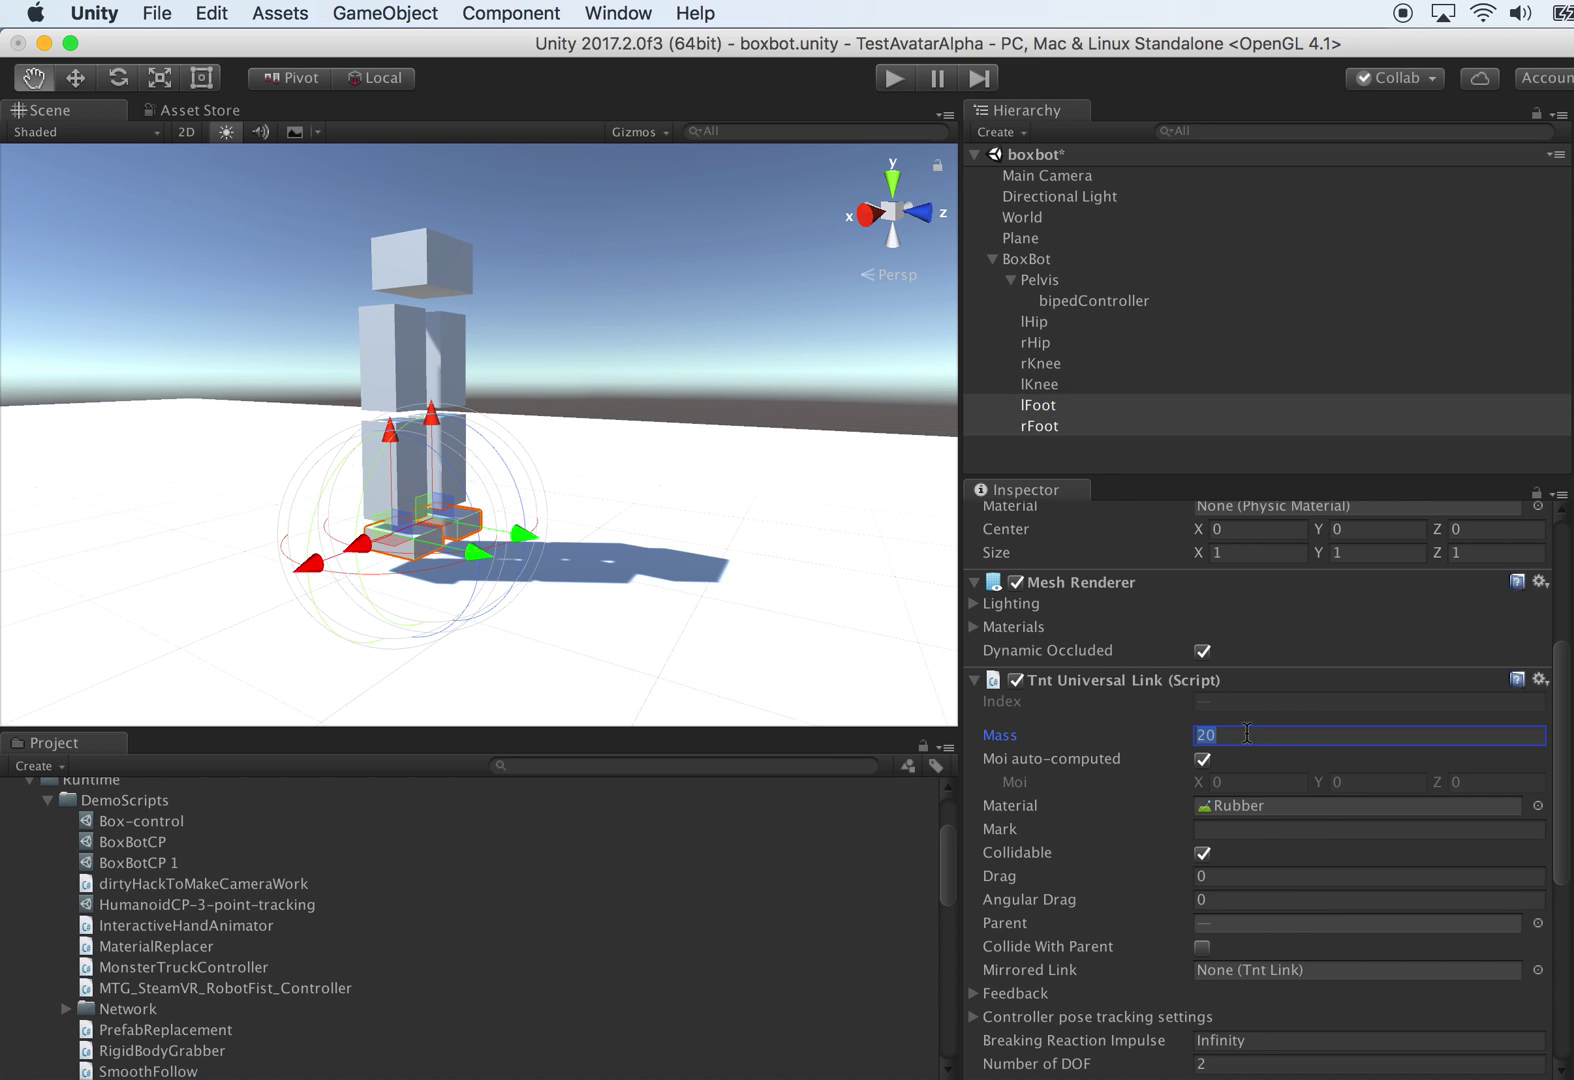
{"action": "type", "text": "10"}
Step: Run the simulation to examine BoxBot's gait with the new ankle pivots and link masses, and stop it
{"action": "left_click_drag", "start_coordinate": [719, 432], "coordinate": [612, 303], "text": "alt"}
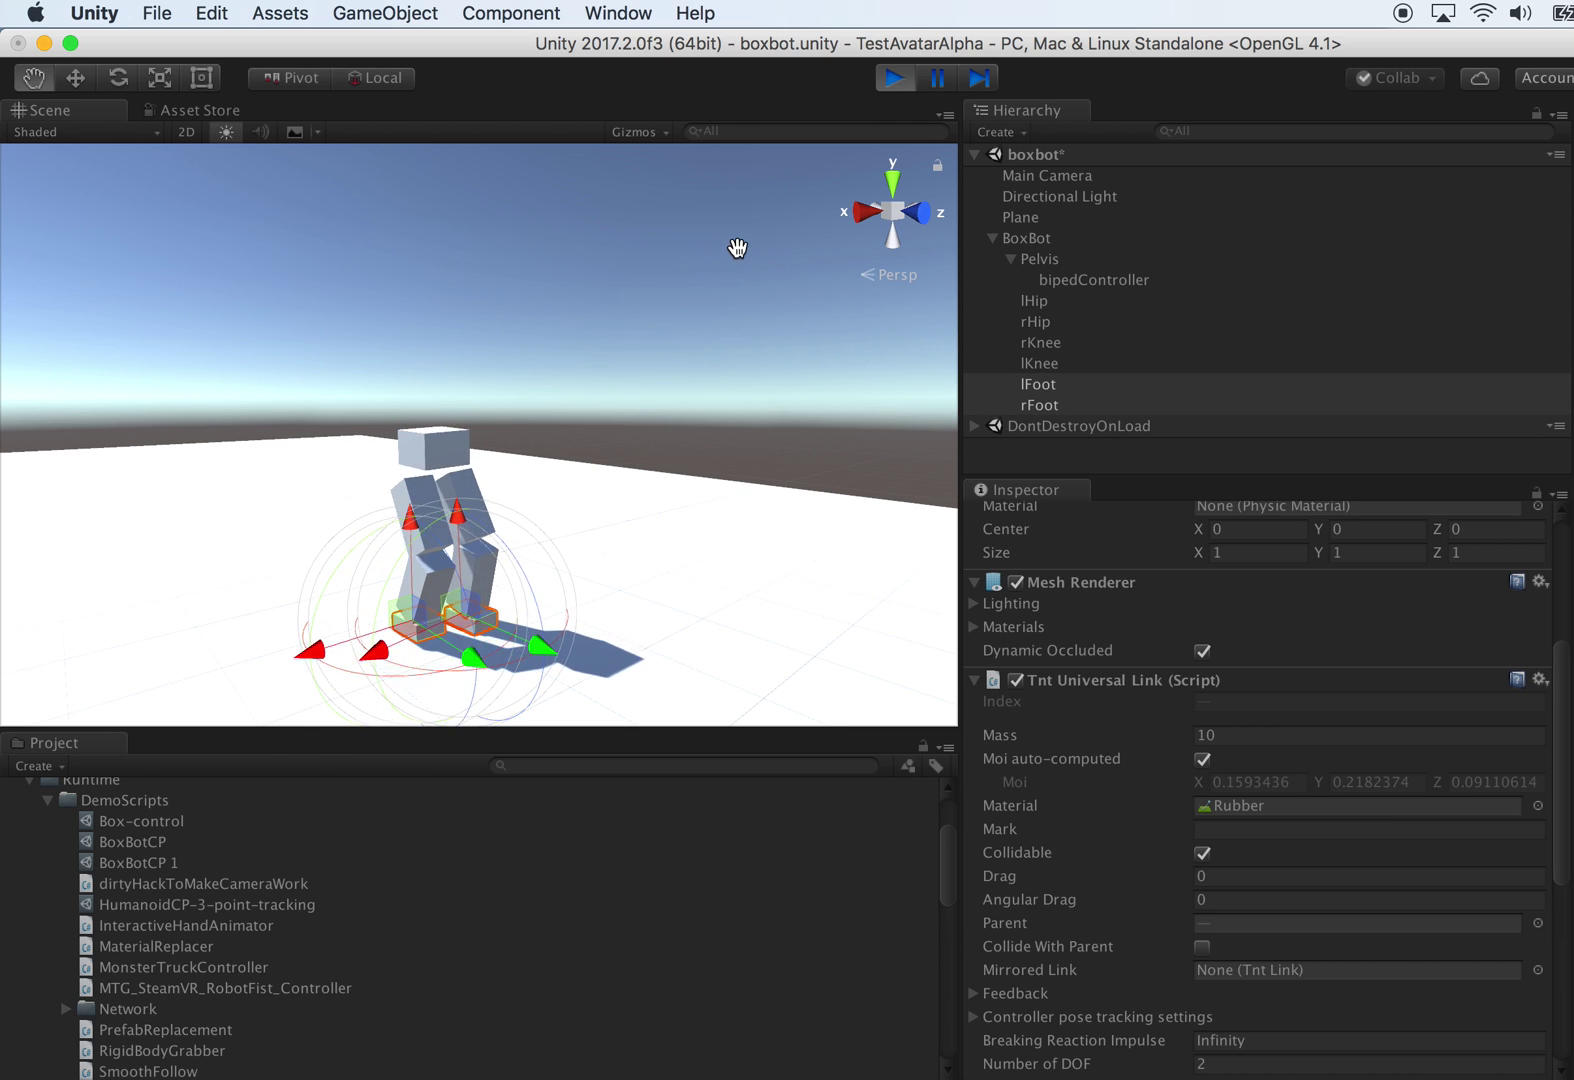
{"action": "left_click_drag", "start_coordinate": [738, 386], "coordinate": [749, 448], "text": "alt"}
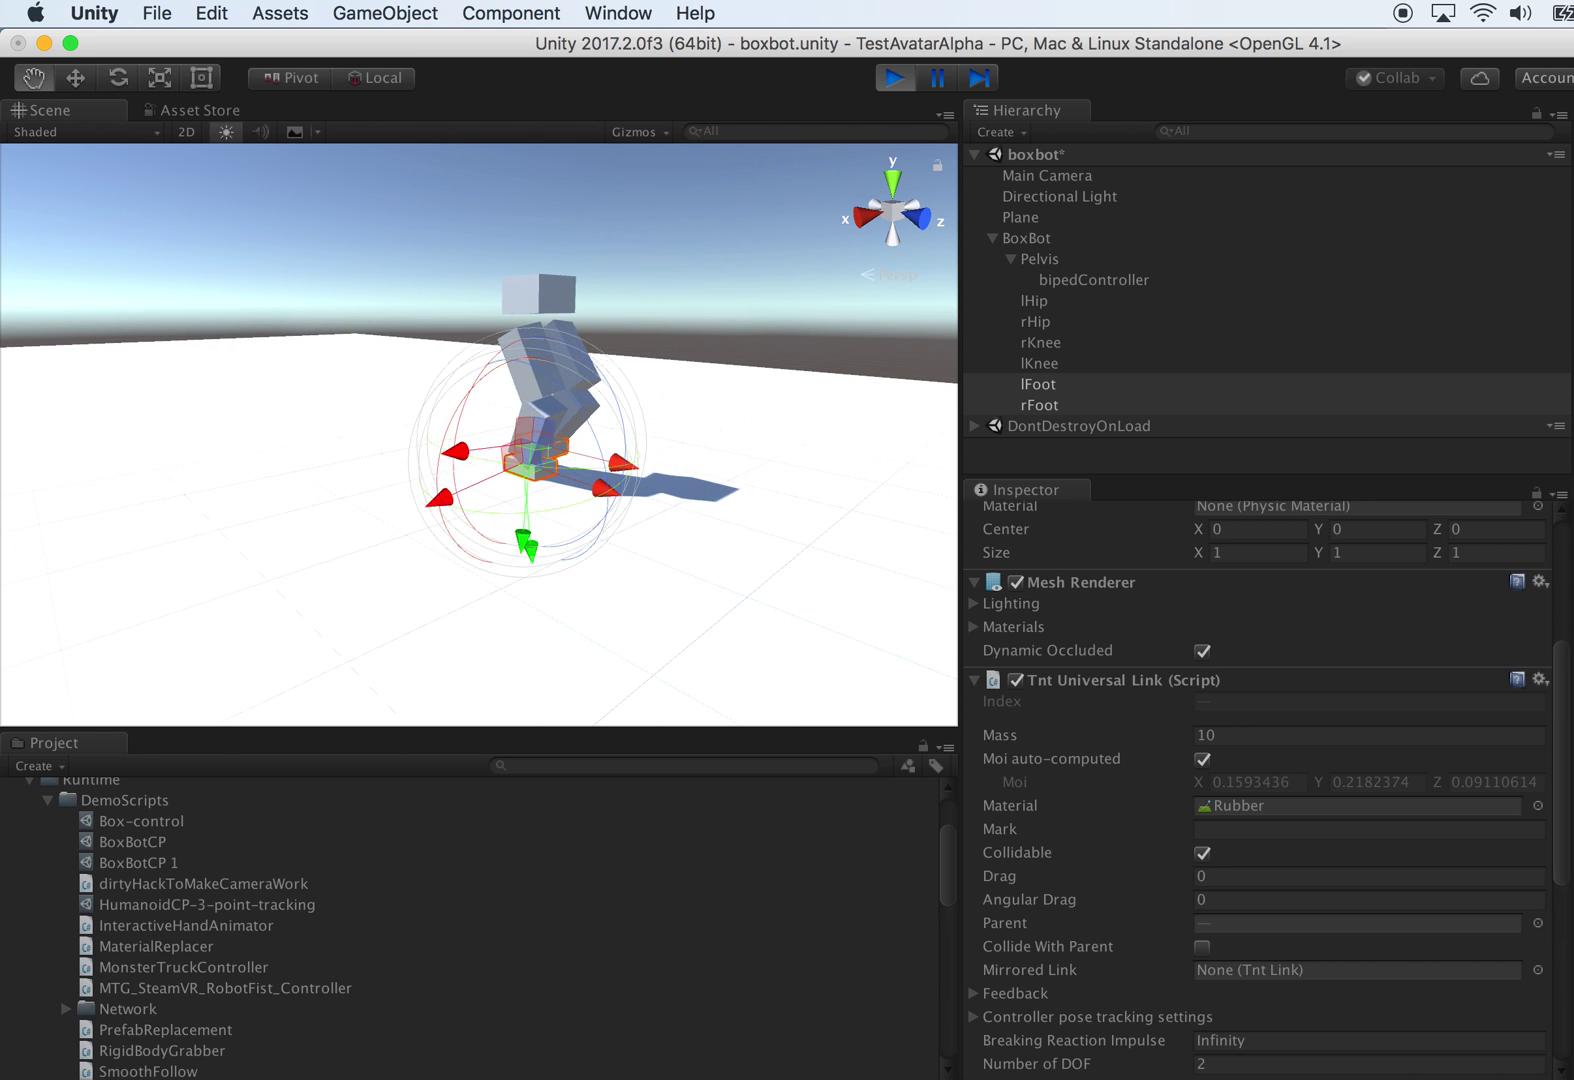
{"action": "left_click_drag", "start_coordinate": [836, 545], "coordinate": [768, 535], "text": "alt"}
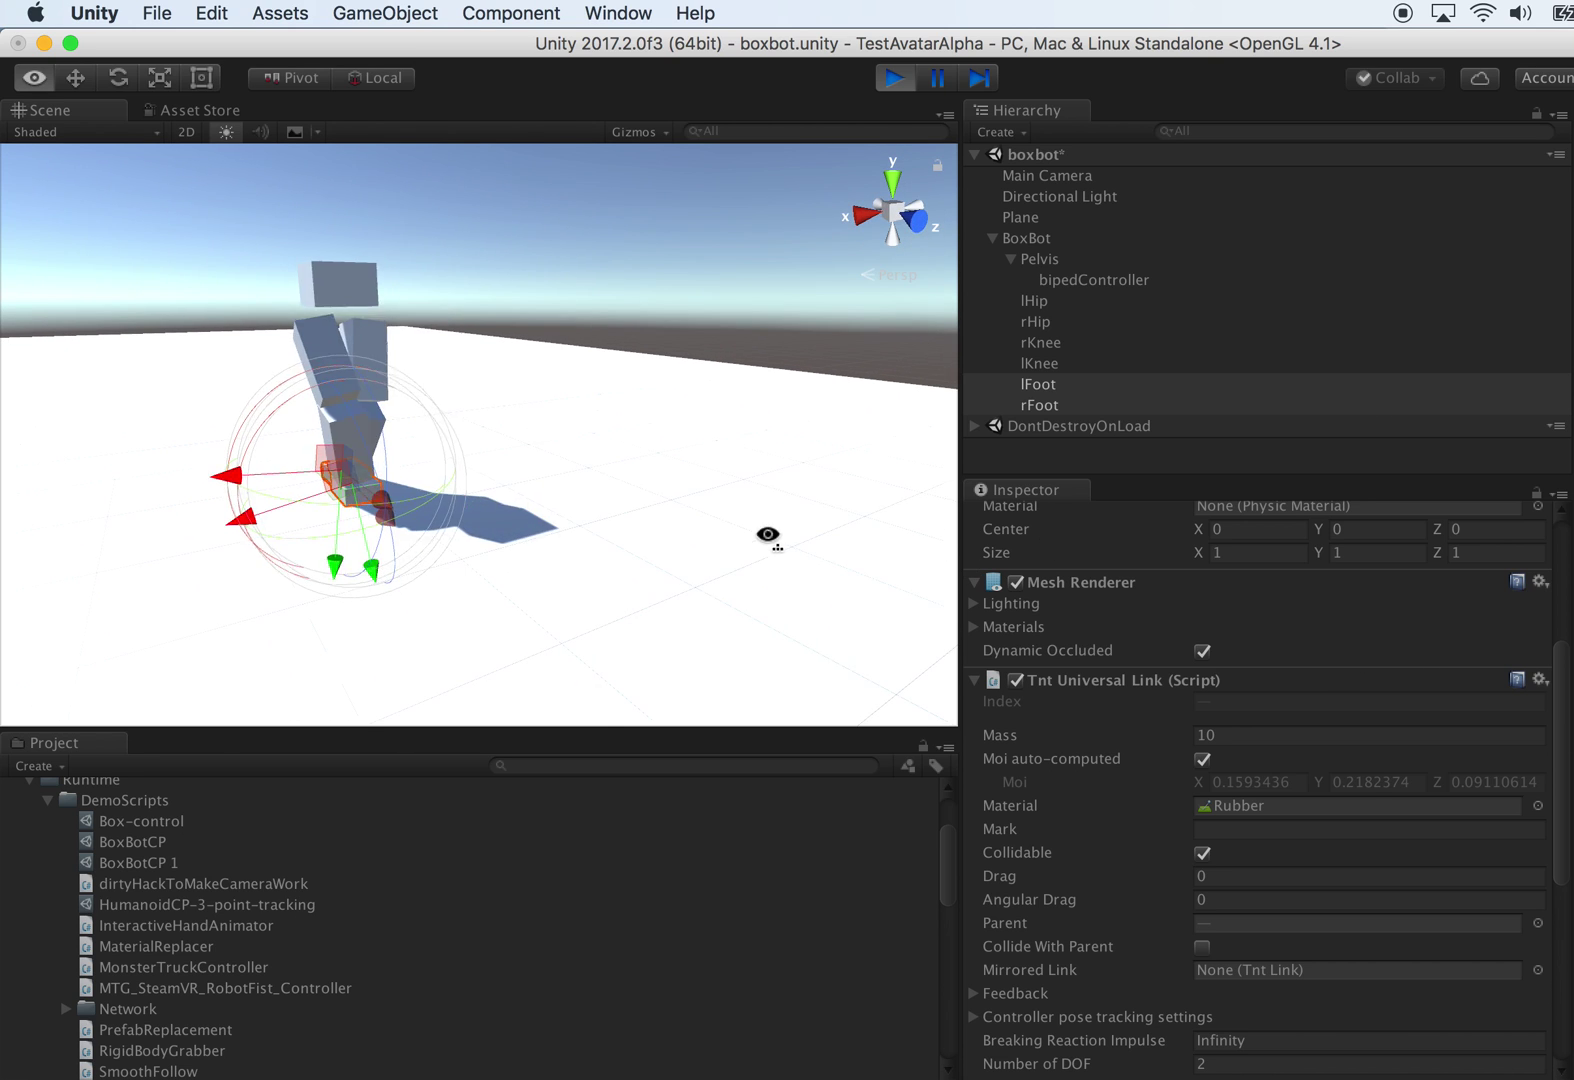
{"action": "left_click", "coordinate": [1071, 457]}
{"action": "left_click_drag", "start_coordinate": [738, 398], "coordinate": [684, 340], "text": "alt"}
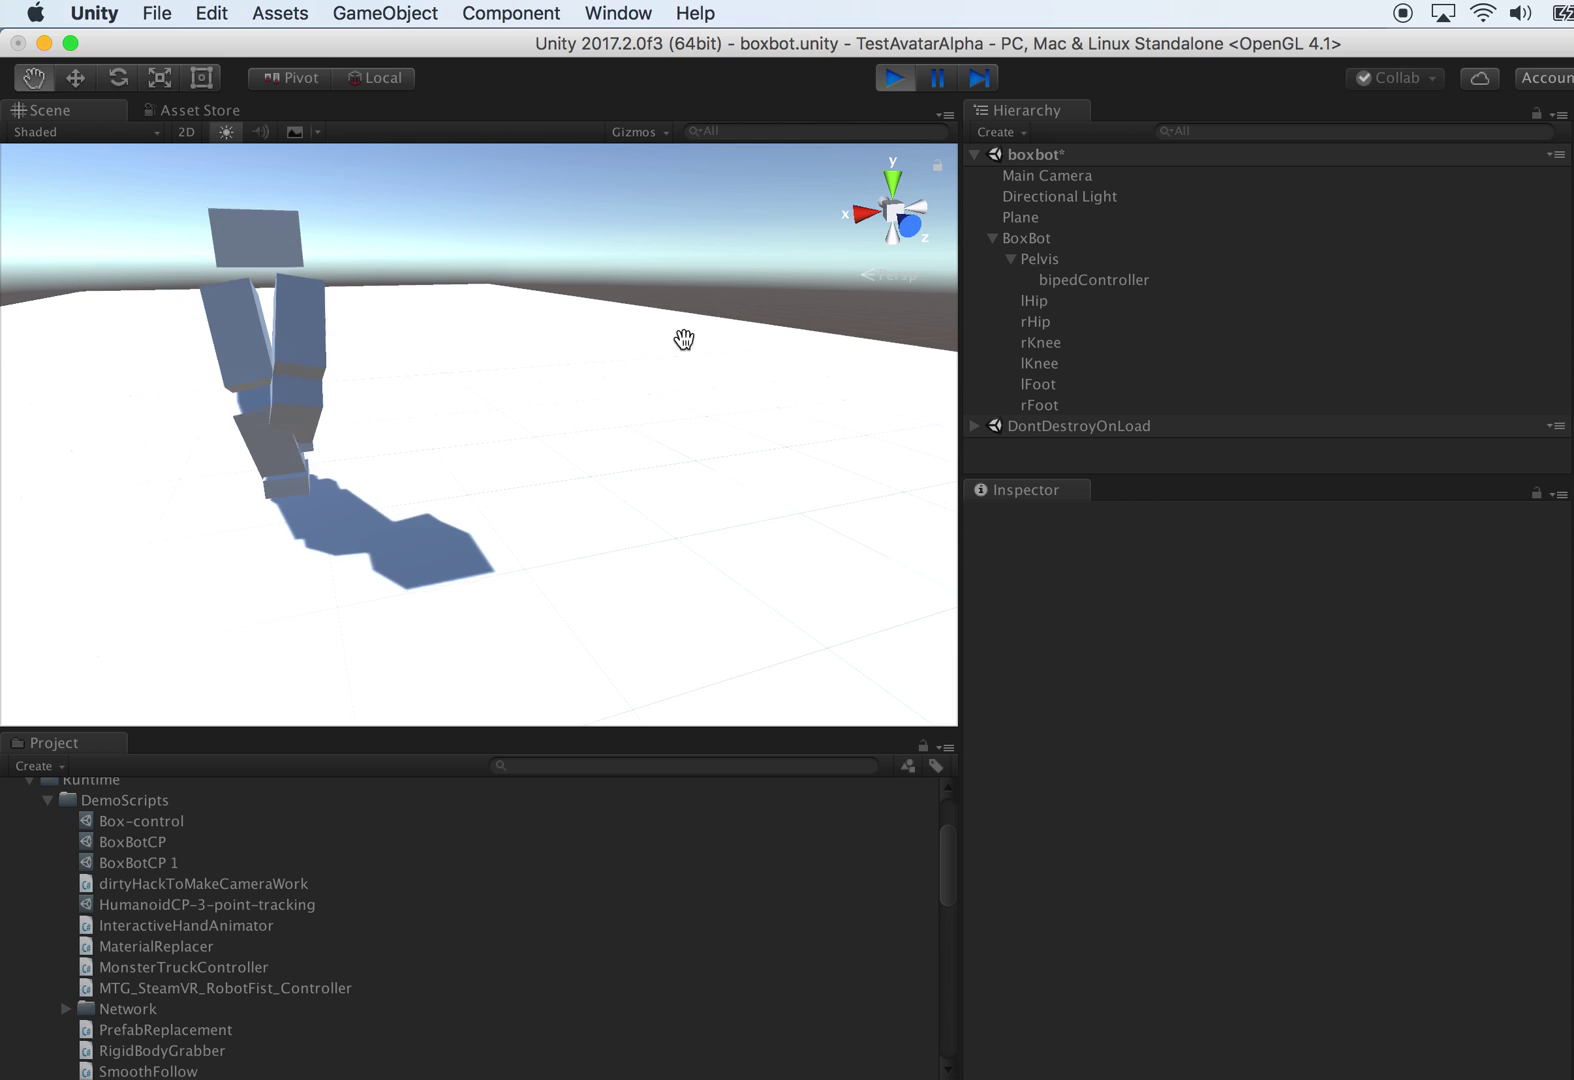
{"action": "left_click", "coordinate": [894, 78]}
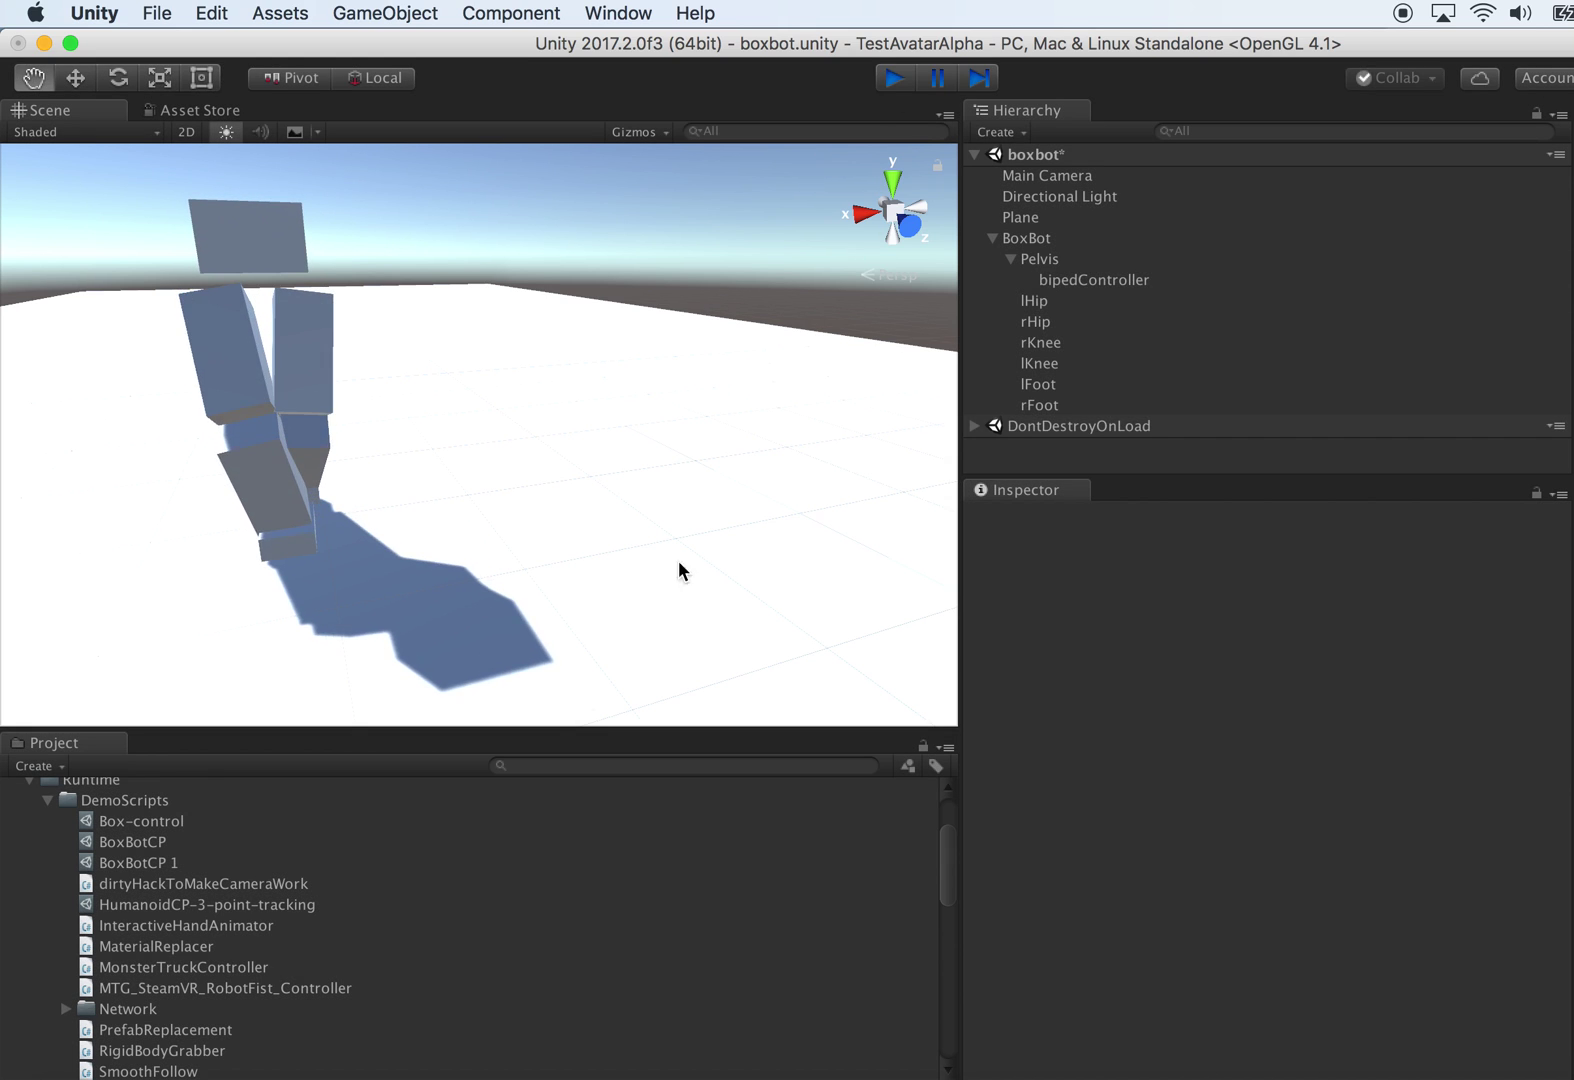
Step: Set the step width of the Box-control parameters to 0.2
{"action": "left_click", "coordinate": [161, 824]}
{"action": "scroll", "coordinate": [1388, 700], "scroll_direction": "down", "scroll_amount": 15}
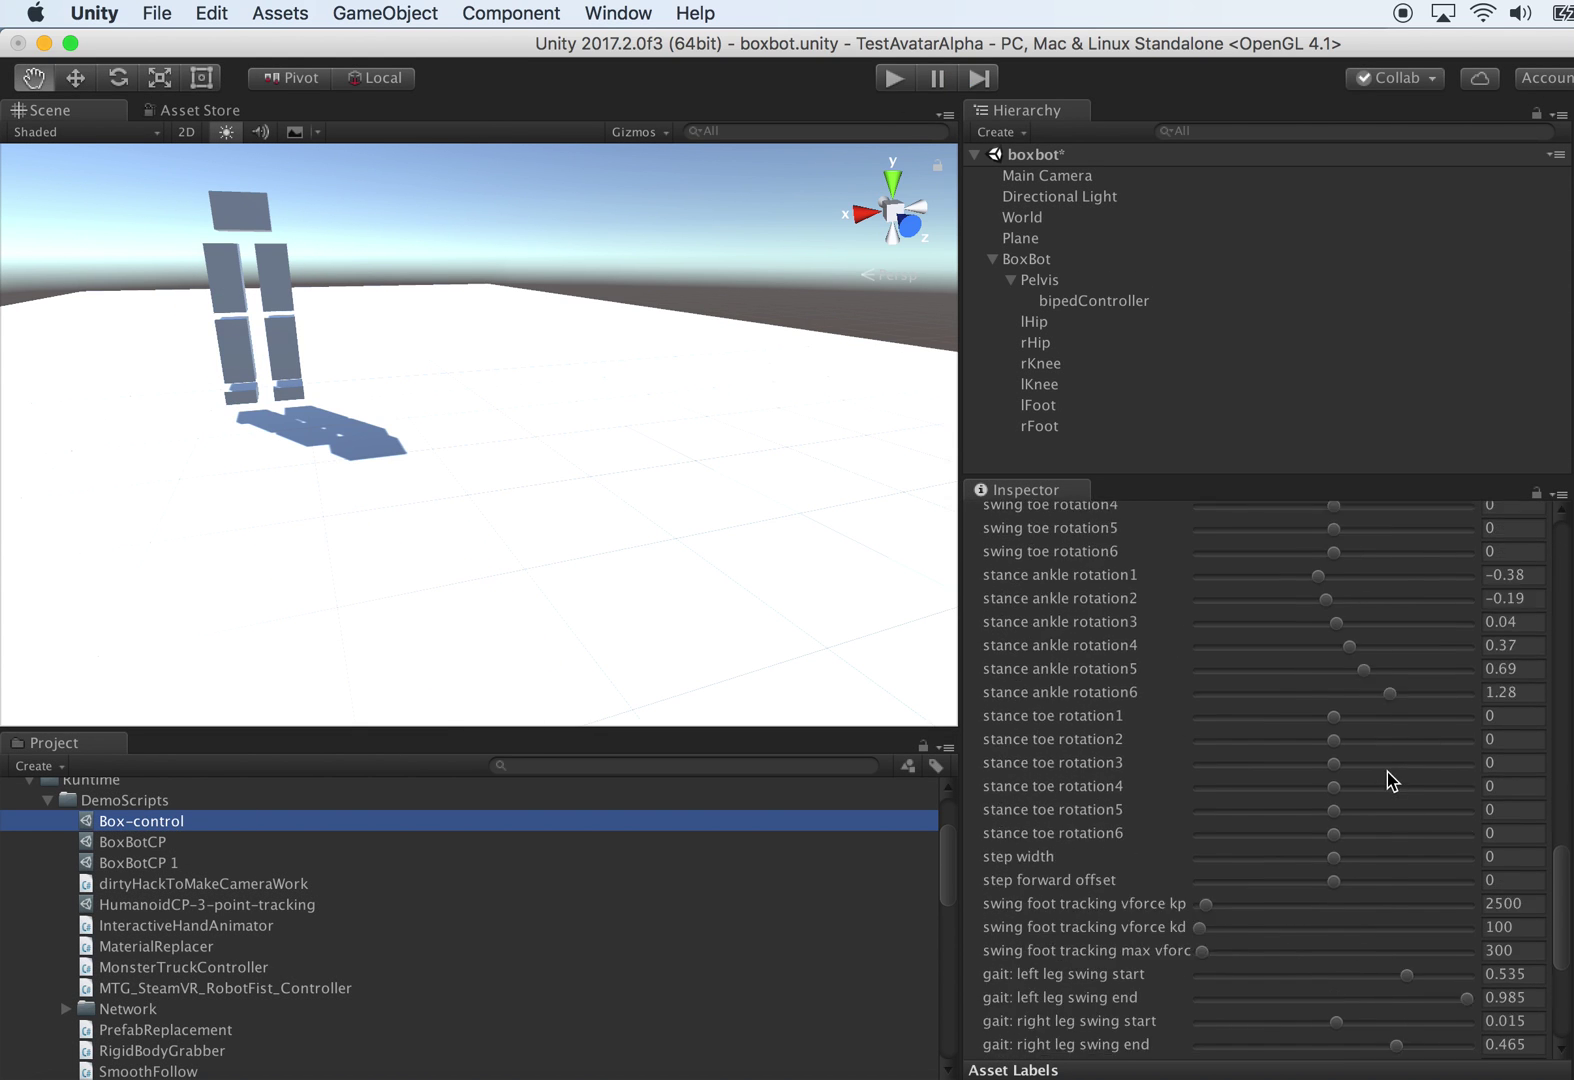
{"action": "scroll", "coordinate": [1402, 800], "scroll_direction": "up", "scroll_amount": 1}
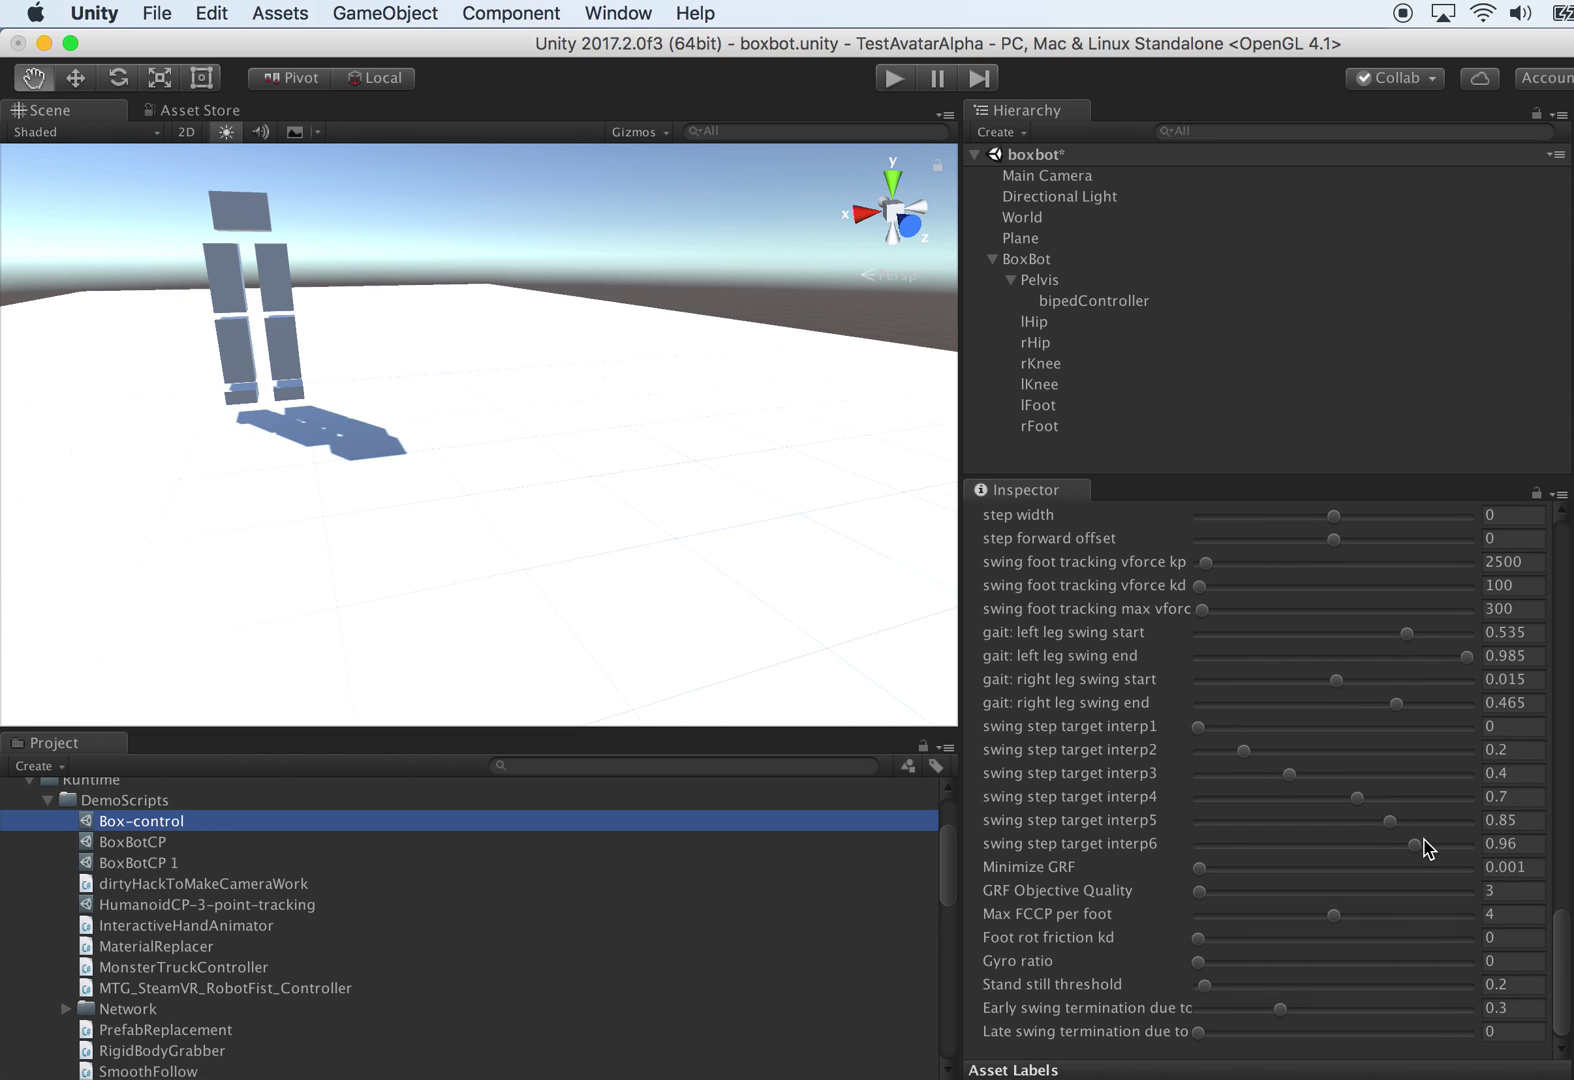
{"action": "left_click", "coordinate": [1335, 518]}
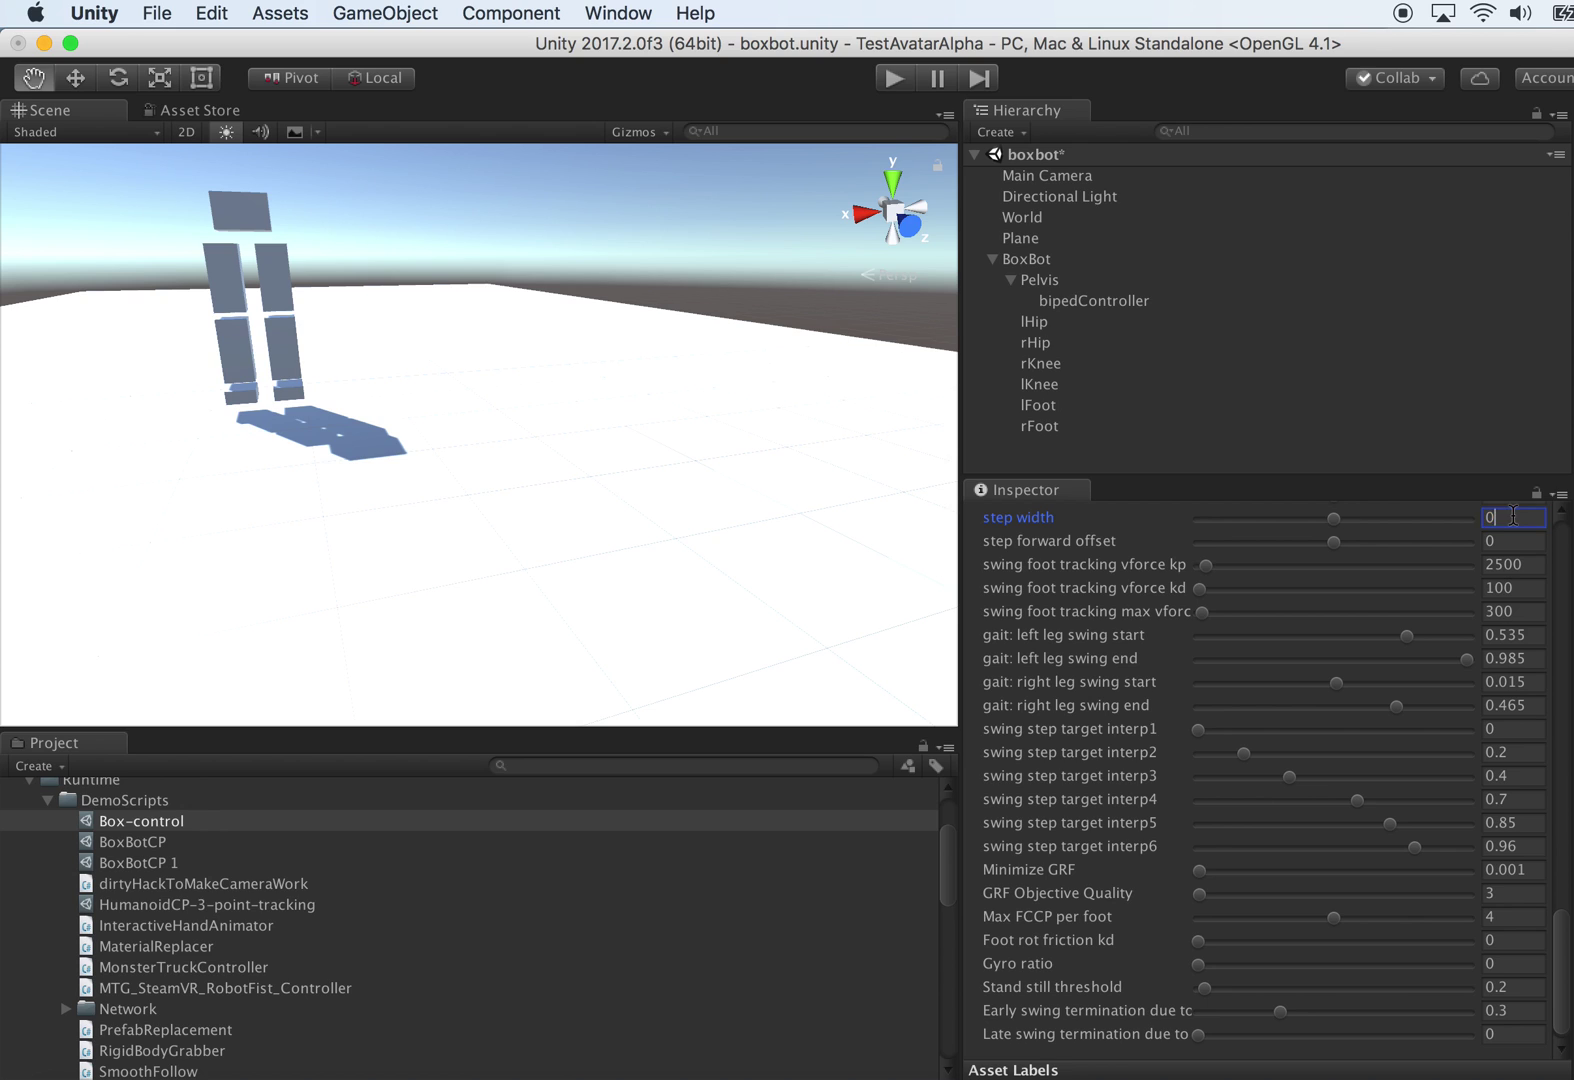
Step: Run the simulation to examine BoxBot's stance with the 0.2 step width, and stop it
{"action": "left_click", "coordinate": [896, 75]}
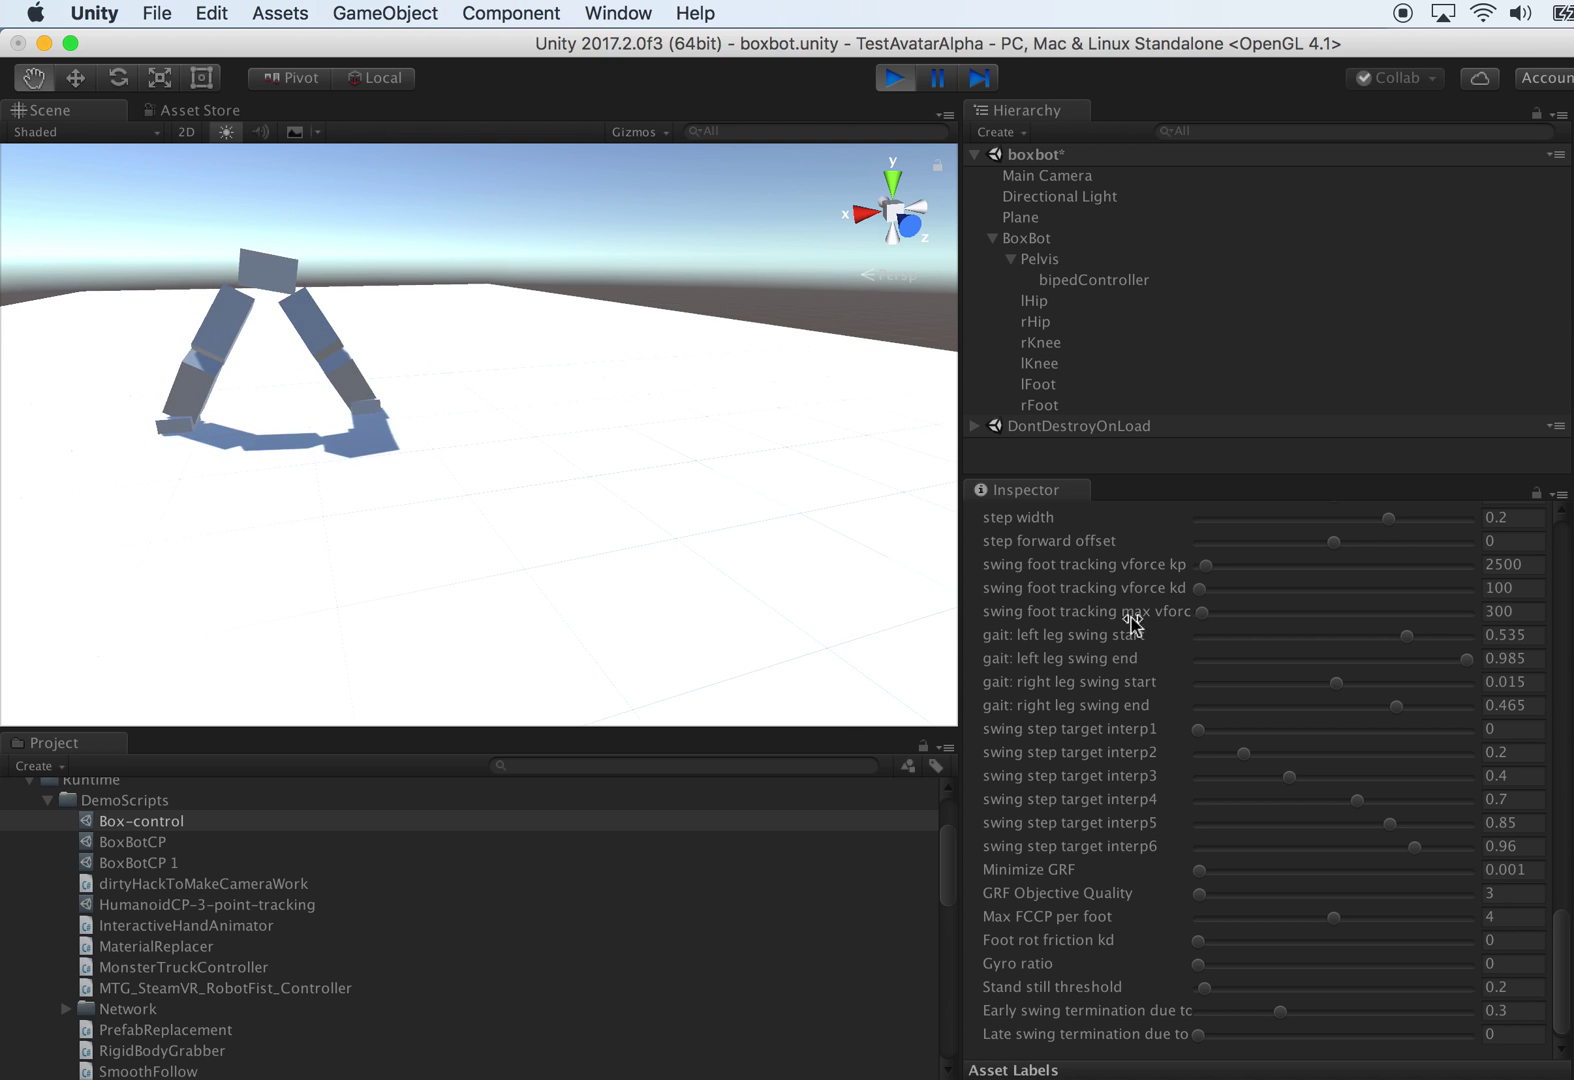
{"action": "left_click_drag", "start_coordinate": [757, 540], "coordinate": [797, 427], "text": "alt"}
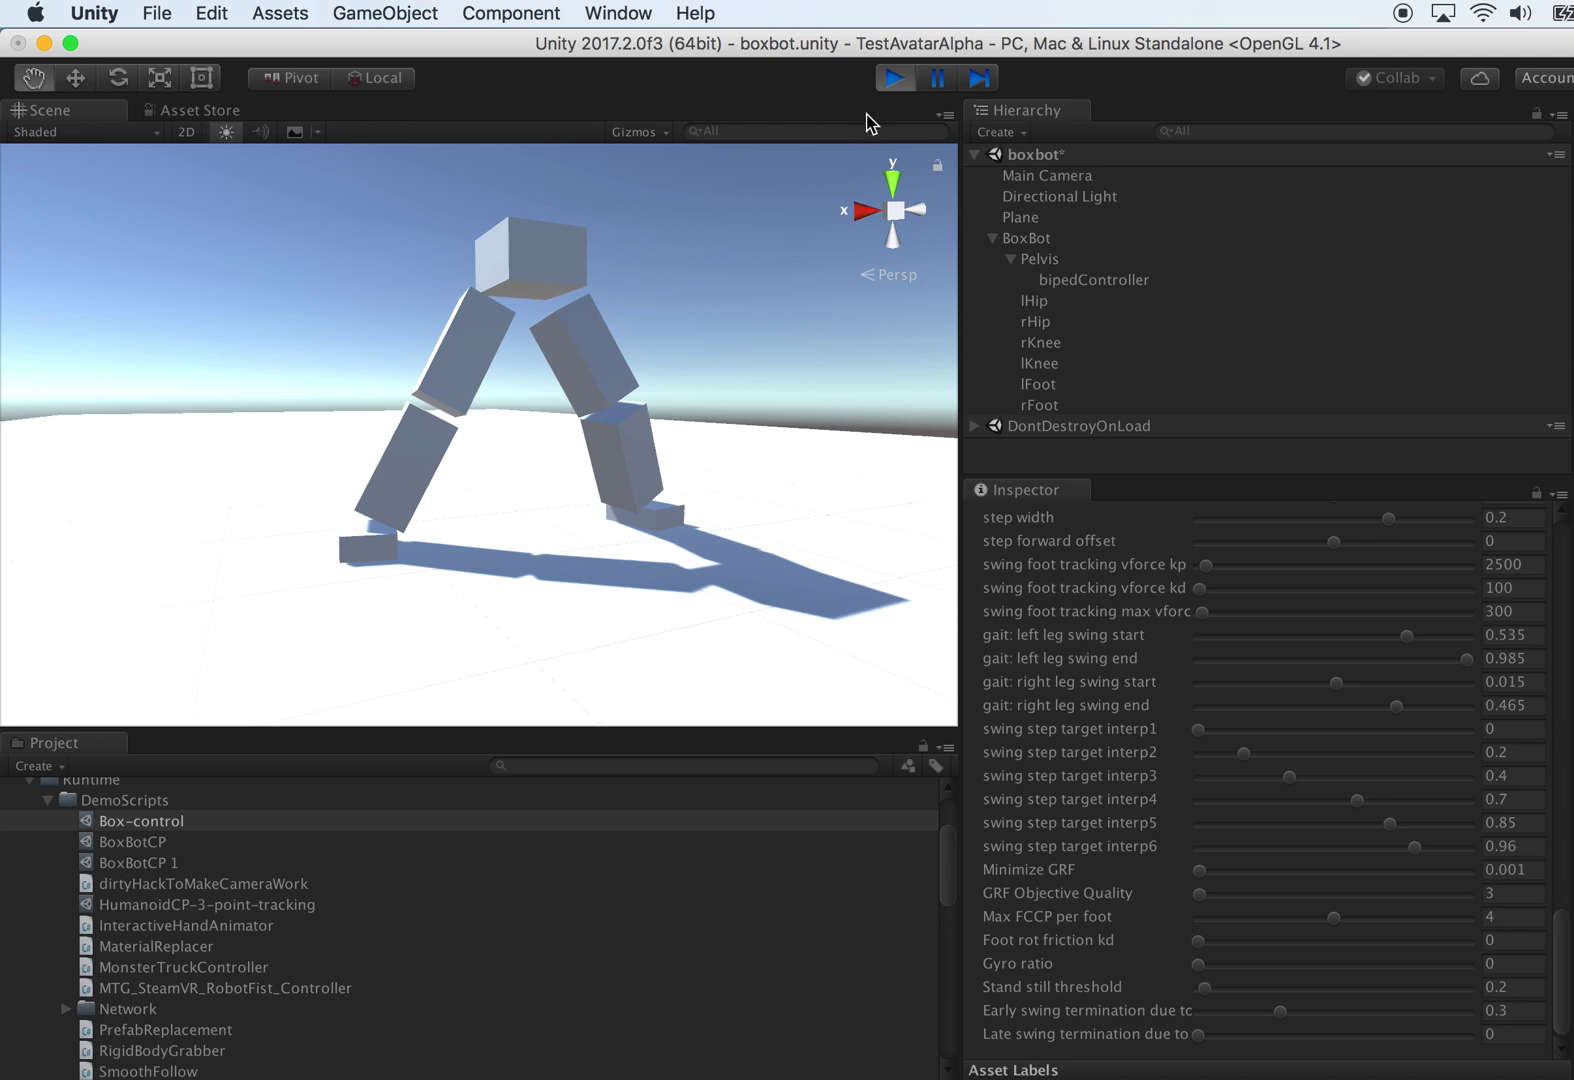
{"action": "left_click", "coordinate": [892, 78]}
Step: Set Box-control's step width to 0.05 and test BoxBot's walk in a simulation run
{"action": "left_click", "coordinate": [200, 821]}
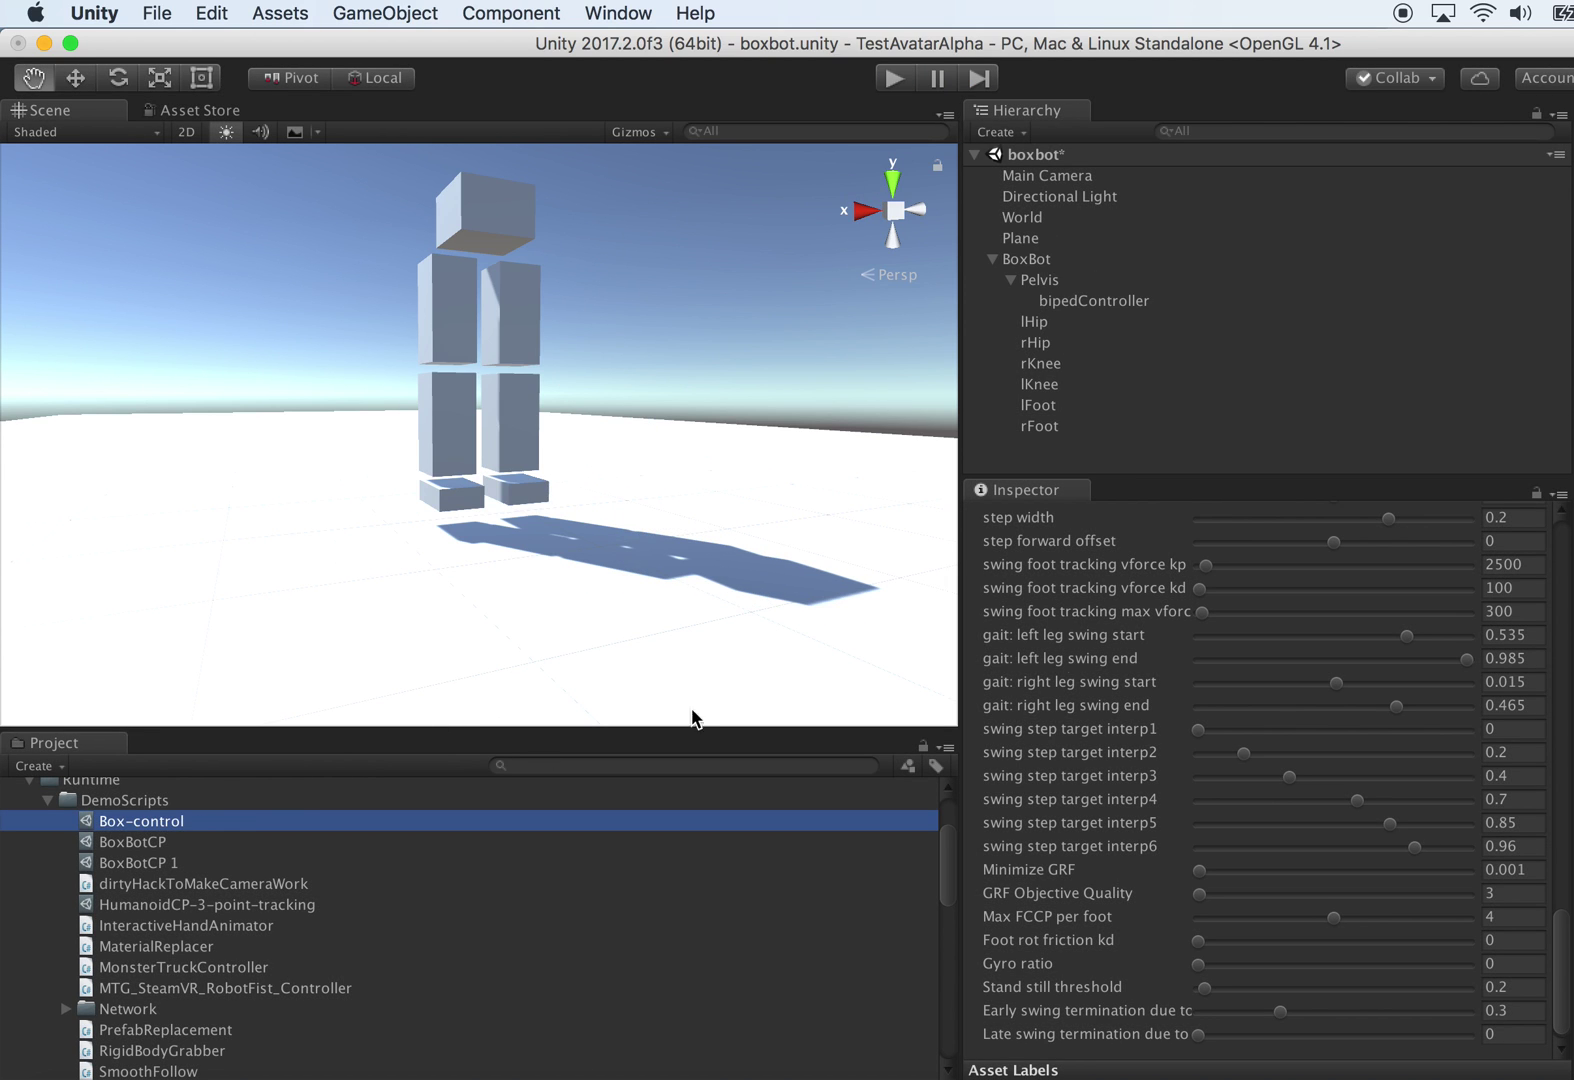
{"action": "left_click", "coordinate": [1514, 524]}
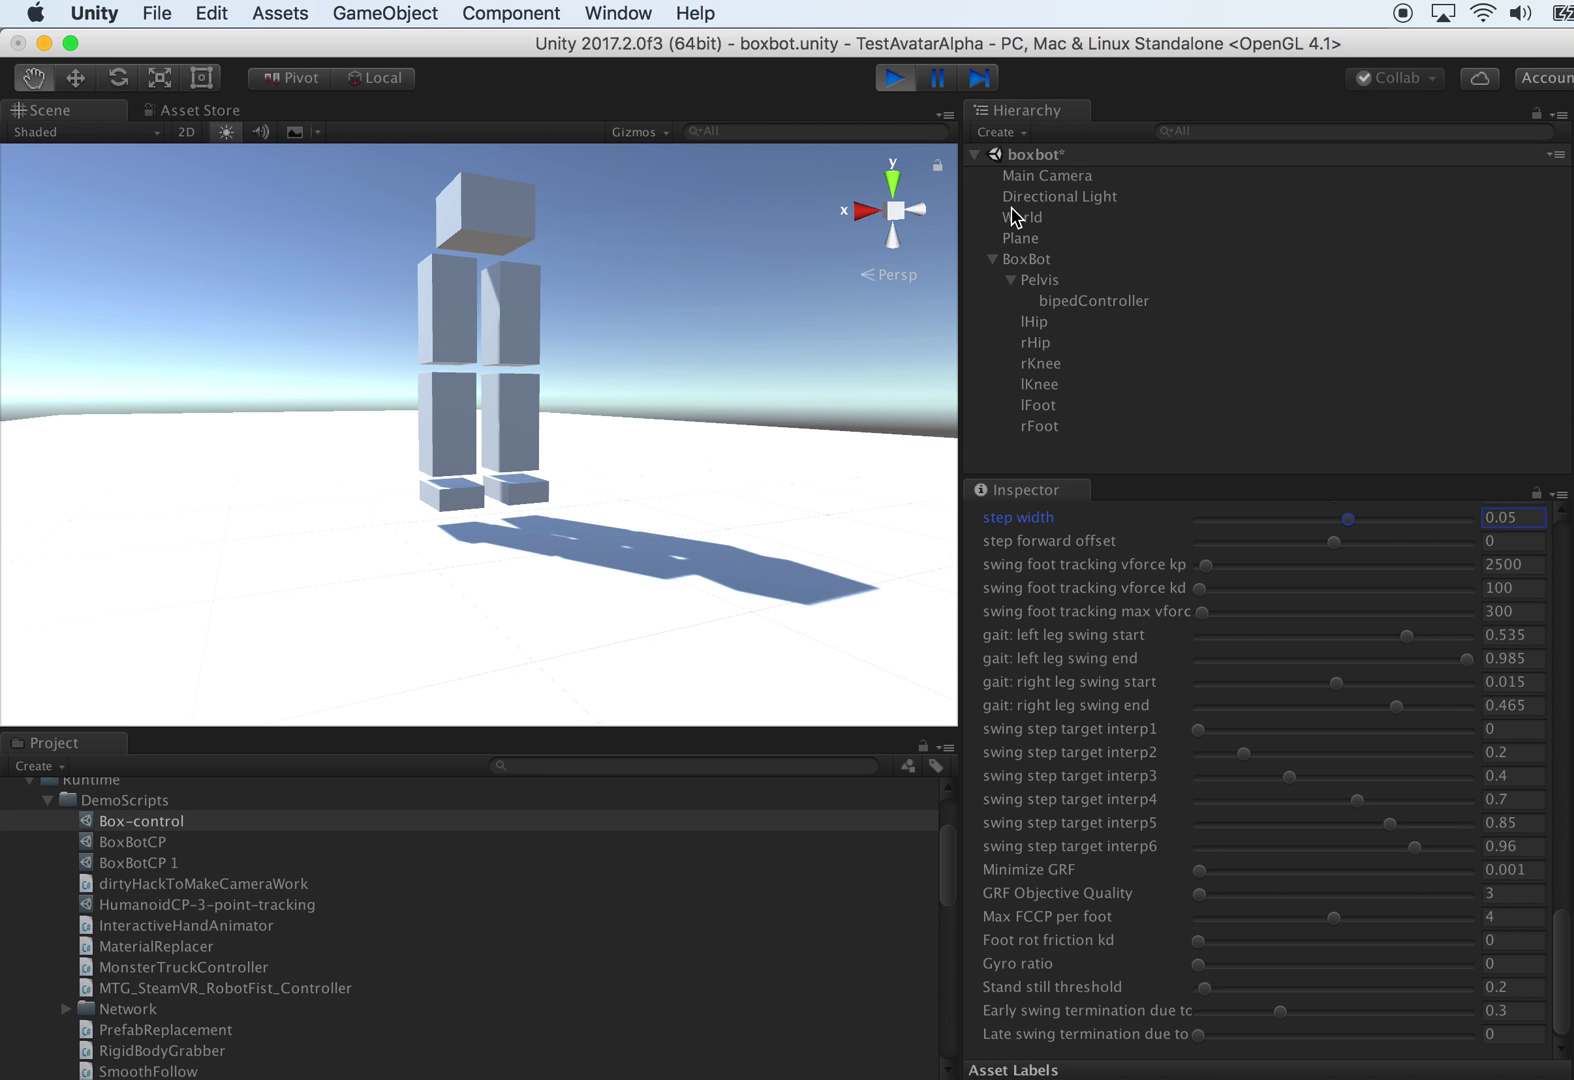
{"action": "left_click_drag", "start_coordinate": [759, 344], "coordinate": [692, 416], "text": "alt"}
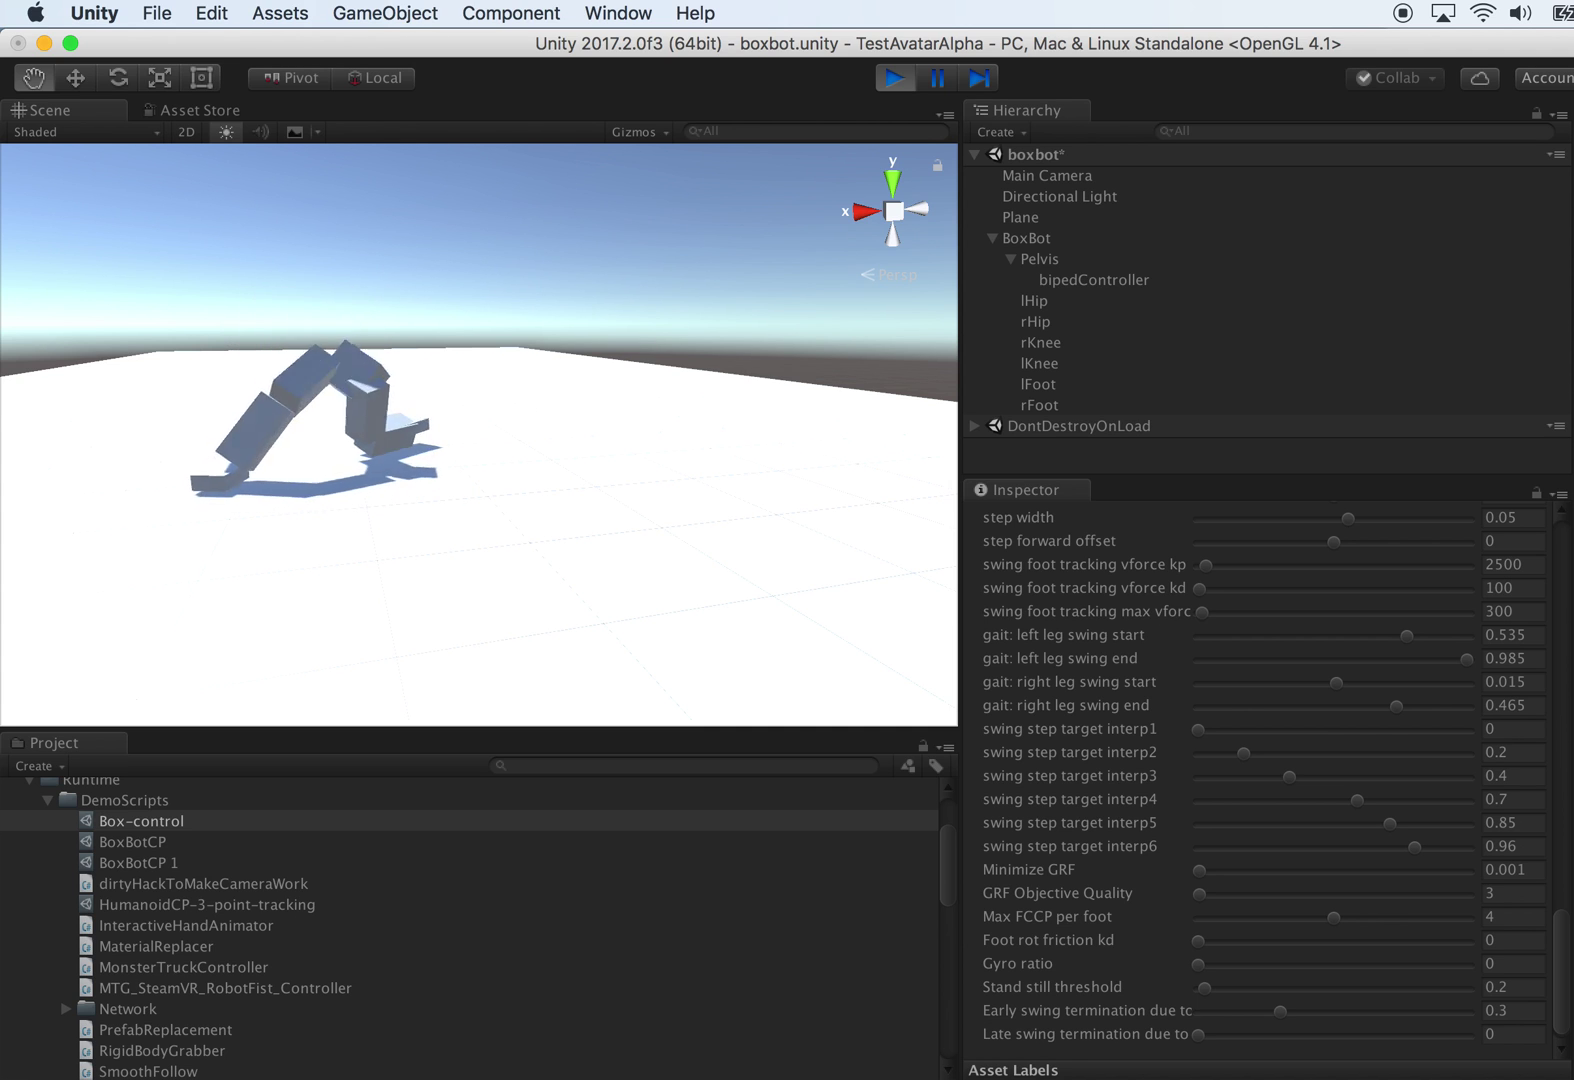
{"action": "left_click", "coordinate": [894, 78]}
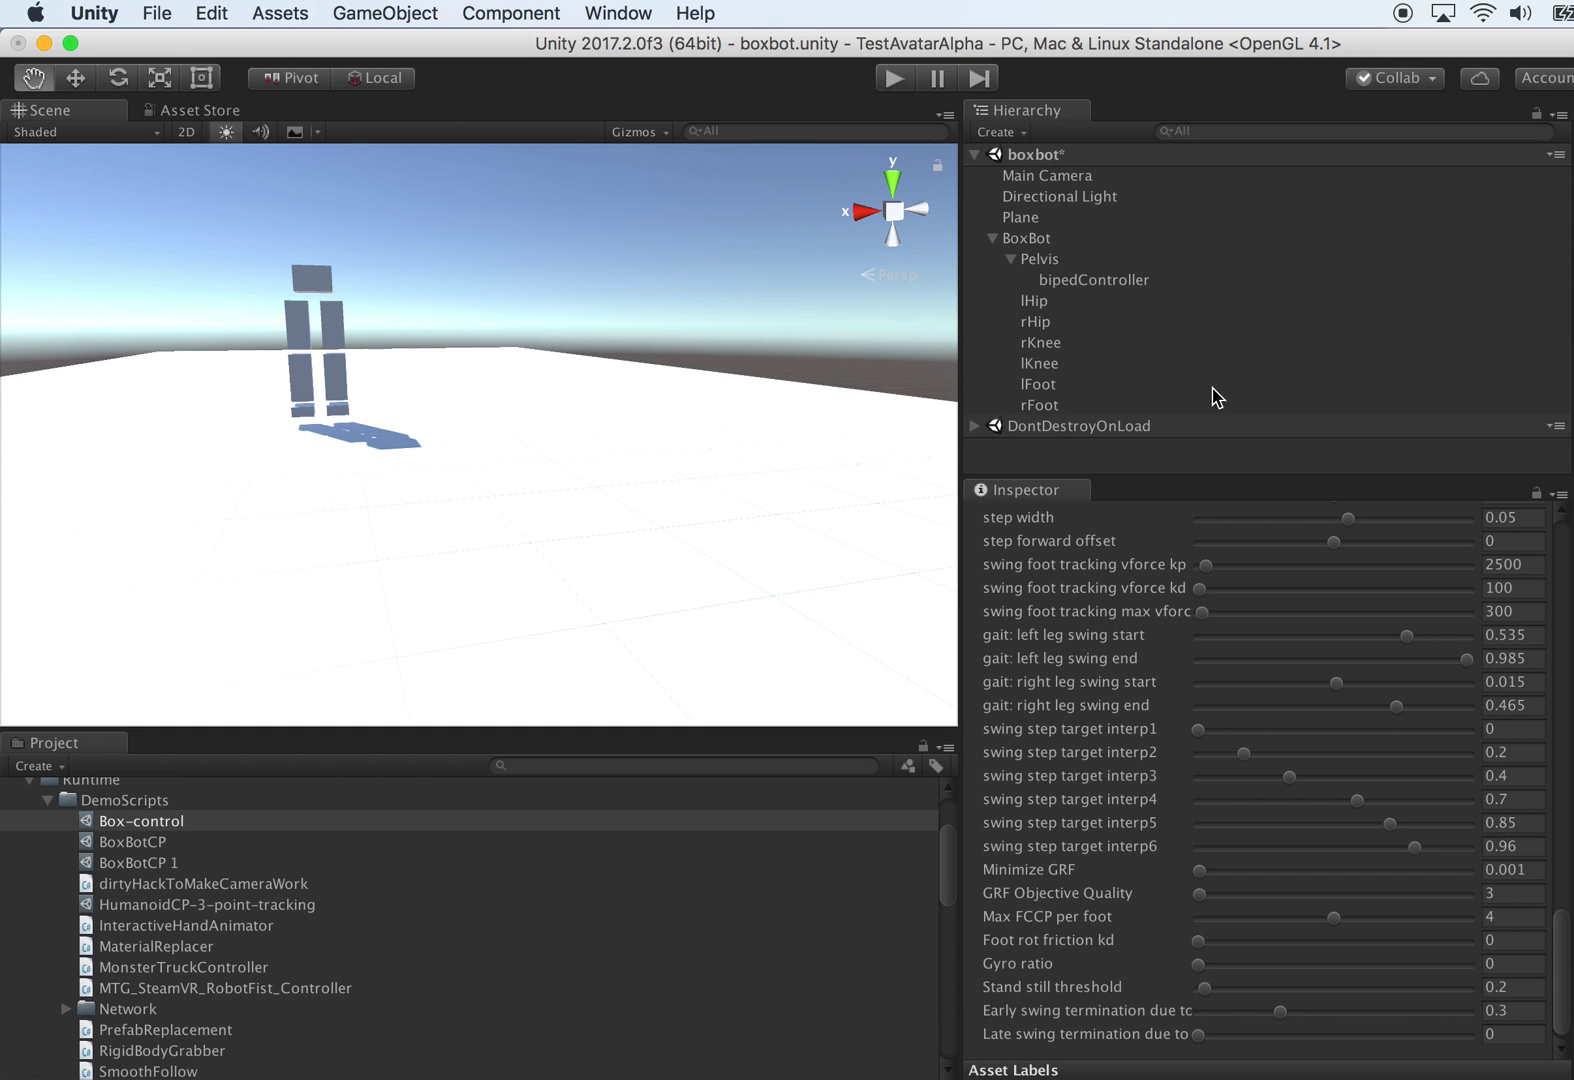
Step: Move lHip's joint pivot outward along X, bringing Pivot A X to about 0.265 and Pivot B X to about 0.031
{"action": "left_click", "coordinate": [1035, 321]}
{"action": "left_click", "coordinate": [1040, 342], "text": "shift"}
{"action": "right_click_drag", "start_coordinate": [796, 384], "coordinate": [654, 398]}
{"action": "key", "text": "w"}
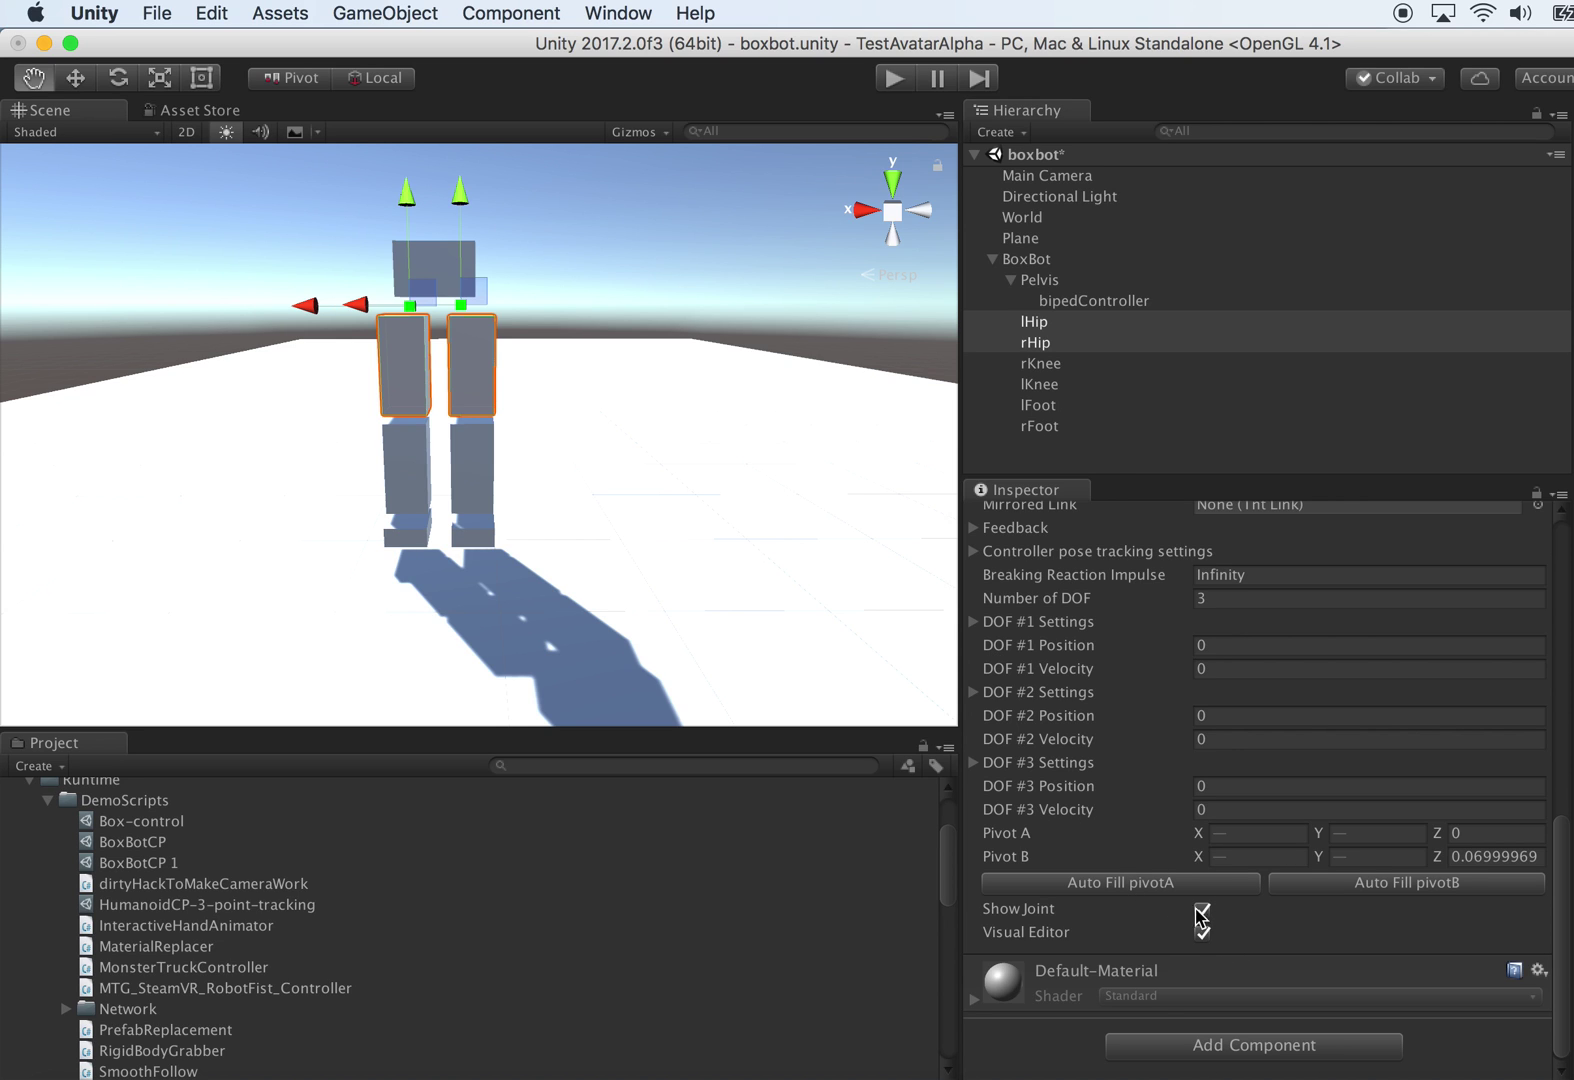
{"action": "left_click", "coordinate": [1034, 321]}
{"action": "scroll", "coordinate": [615, 337], "scroll_direction": "up", "scroll_amount": 3}
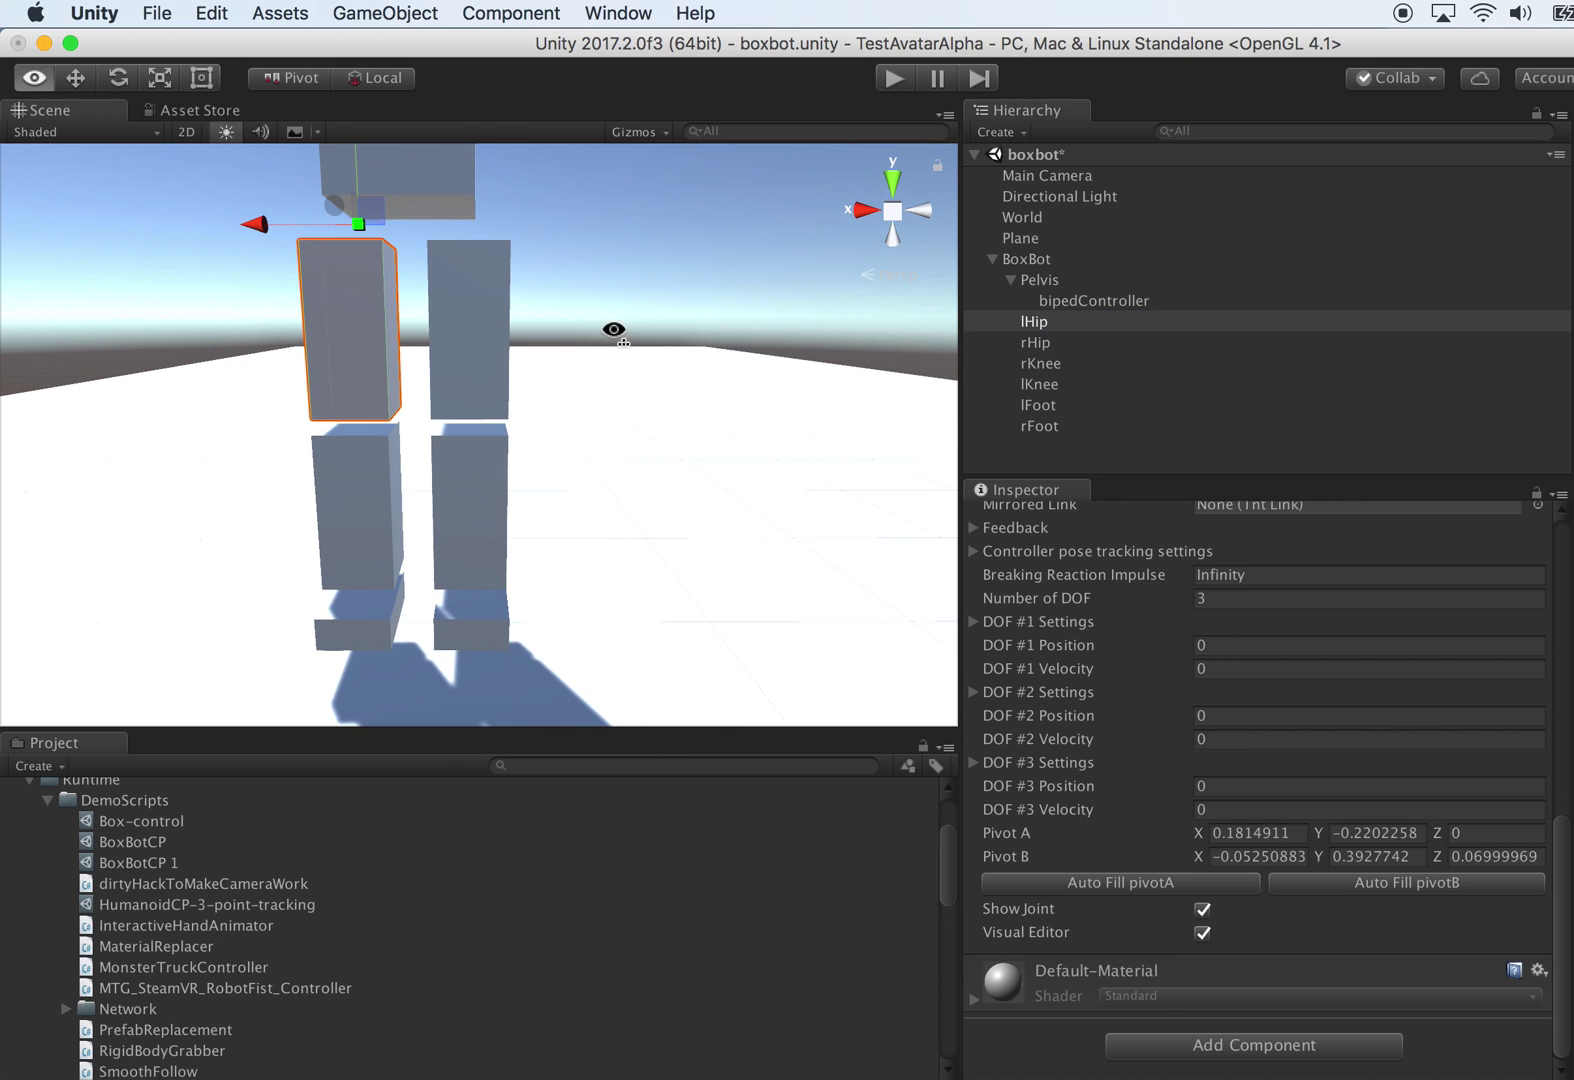
{"action": "left_click_drag", "start_coordinate": [823, 507], "coordinate": [810, 486], "text": "alt"}
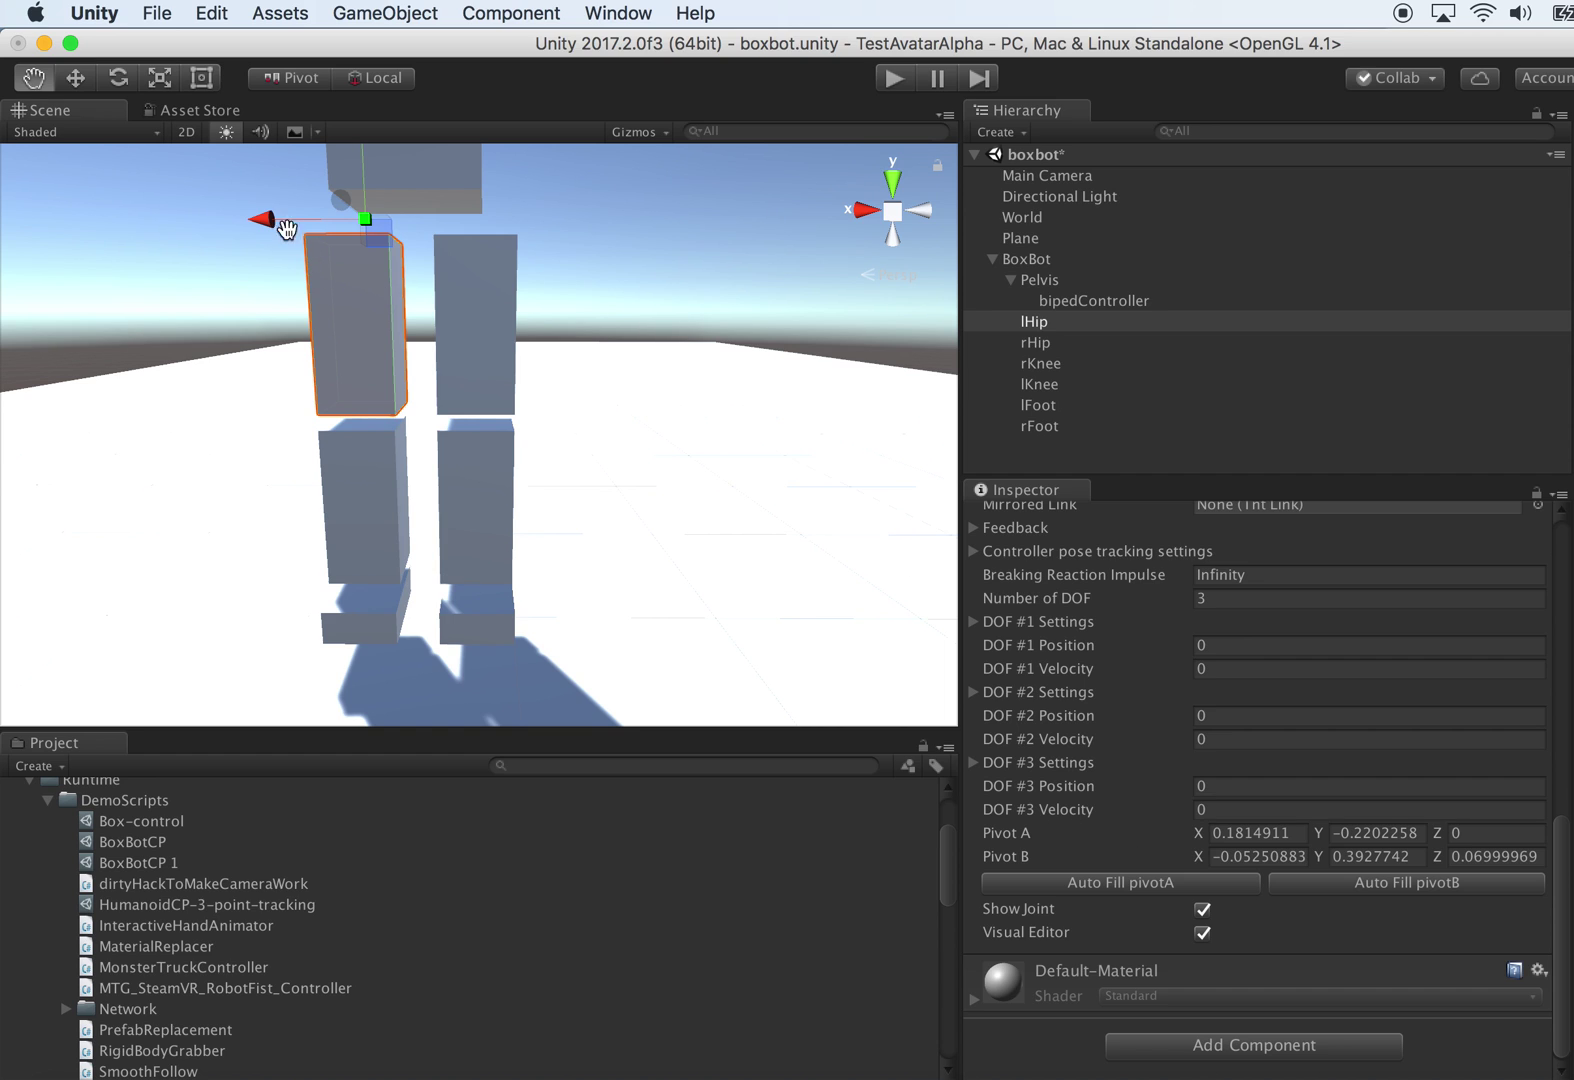
{"action": "left_click_drag", "start_coordinate": [570, 258], "coordinate": [693, 302], "text": "alt"}
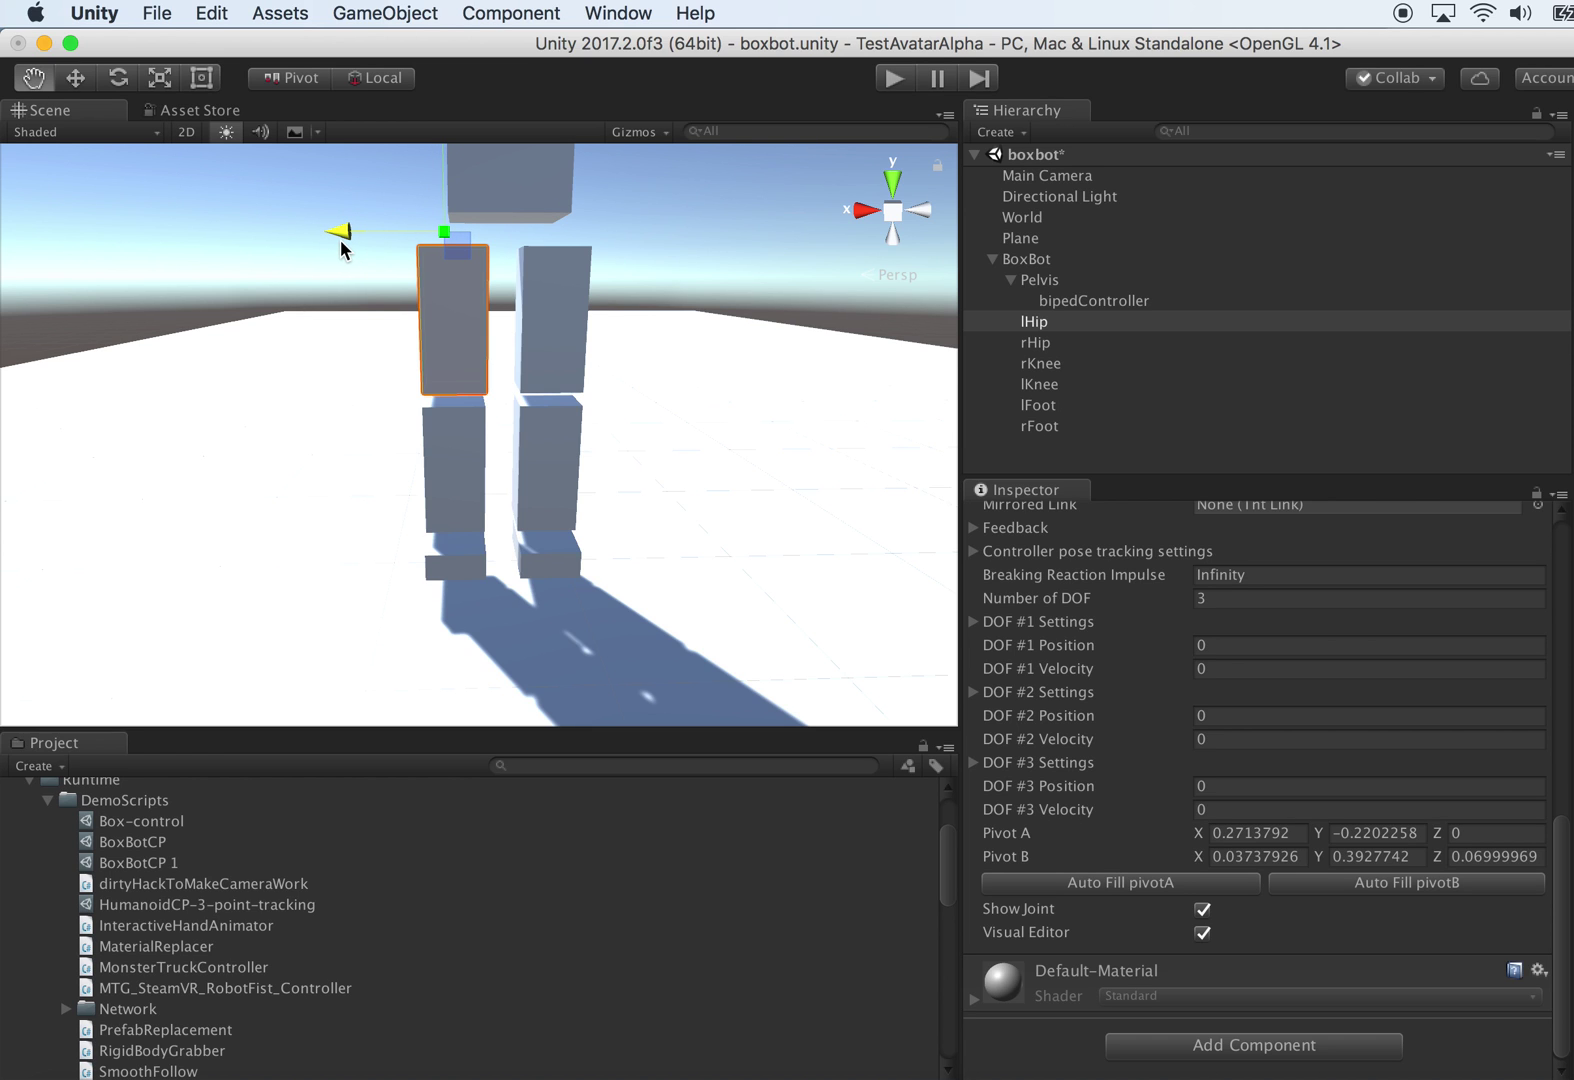
{"action": "mouse_move", "coordinate": [774, 289]}
{"action": "left_mouse_down", "text": "alt"}
{"action": "mouse_move", "coordinate": [755, 309]}
{"action": "mouse_move", "coordinate": [755, 267]}
{"action": "left_mouse_up", "text": "alt"}
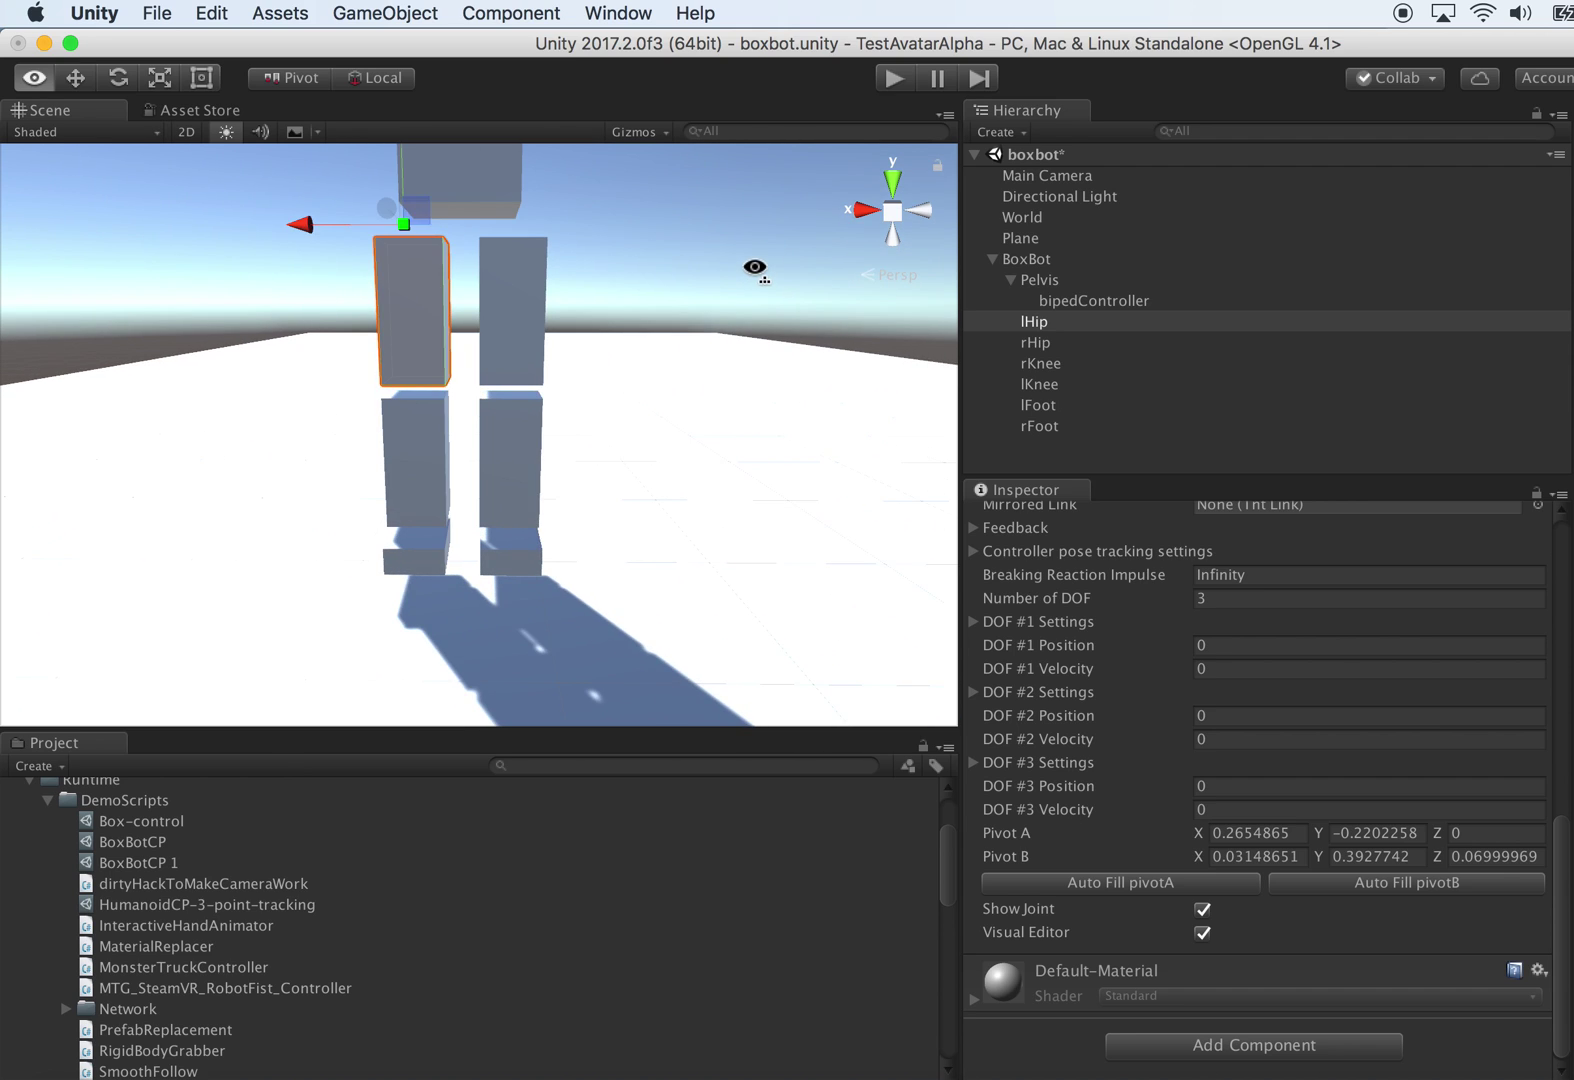
Step: Move rHip's joint pivot outward along X, bringing Pivot A X to about -0.249 and Pivot B X to about -0.022
{"action": "left_click", "coordinate": [1045, 342]}
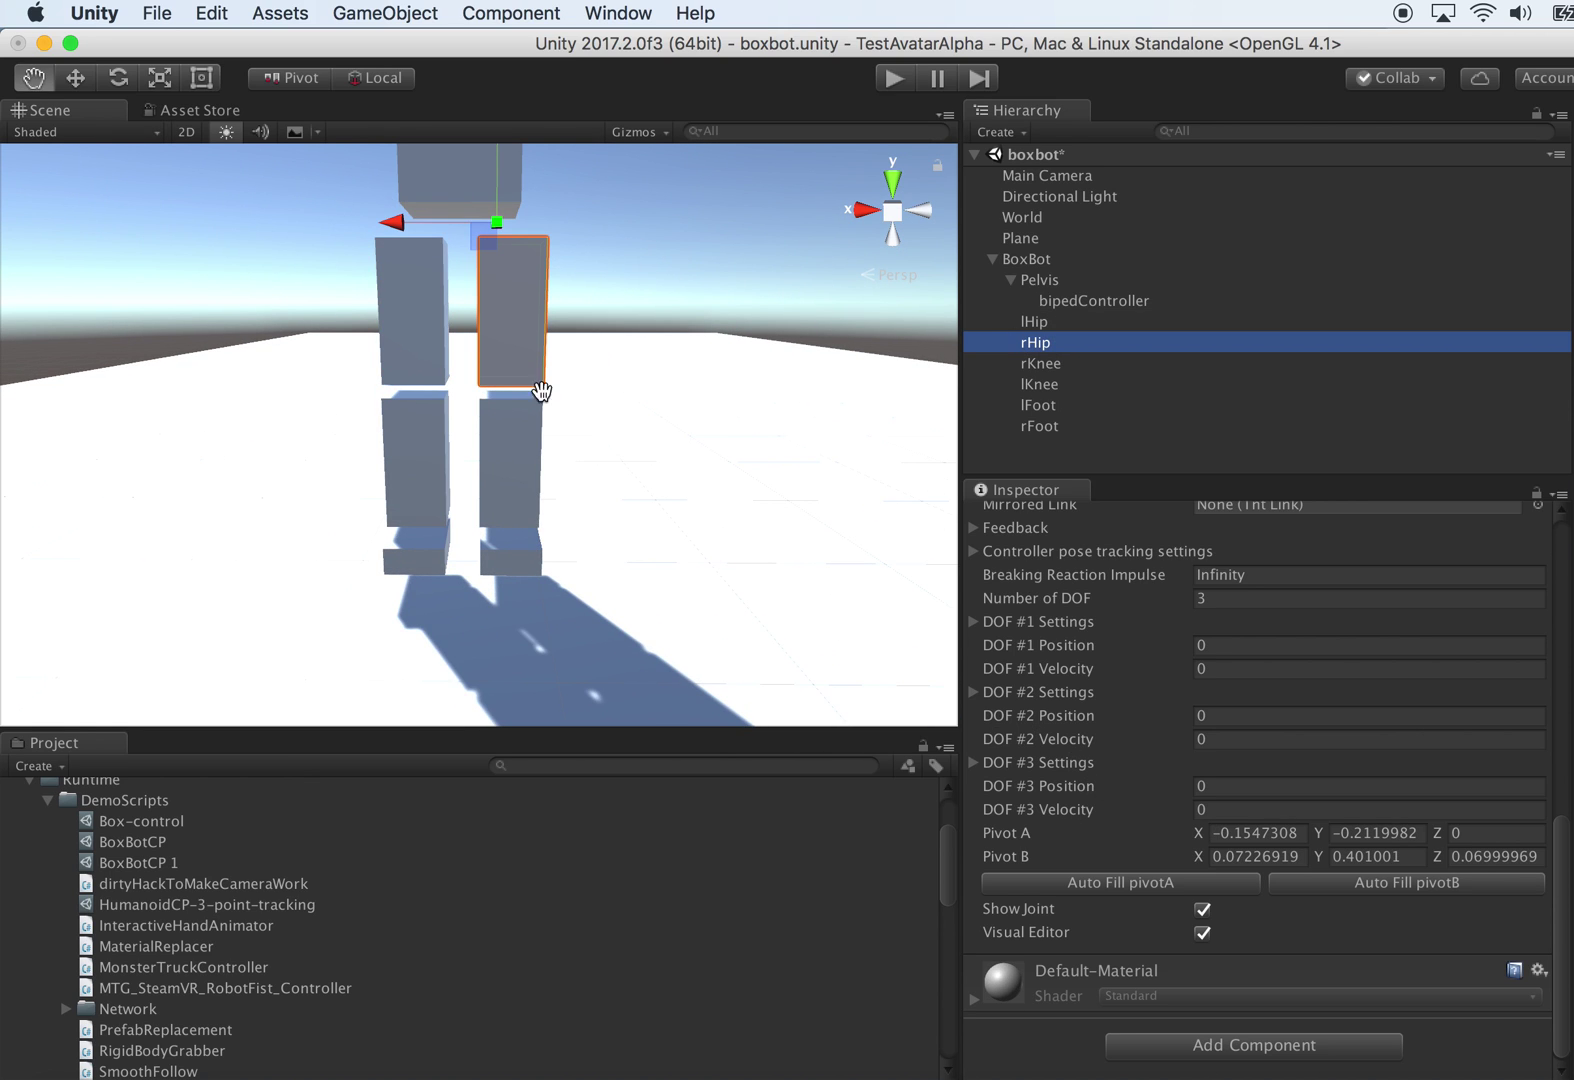
{"action": "left_click", "coordinate": [406, 228]}
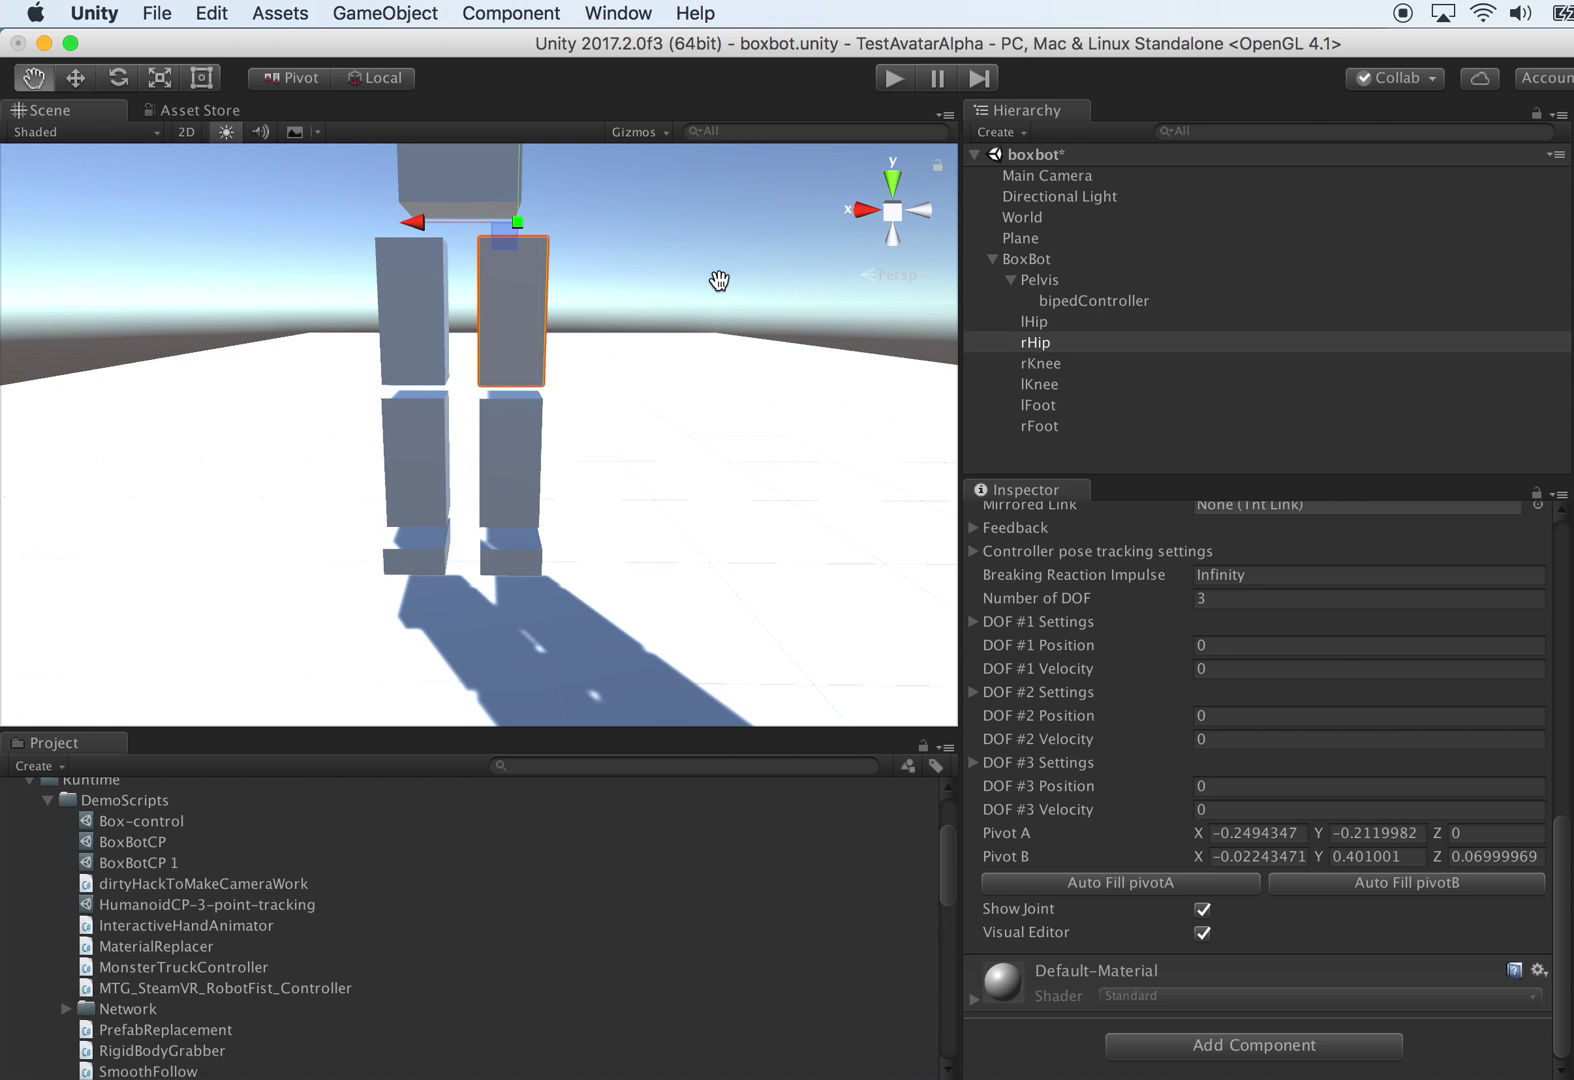
{"action": "left_click", "coordinate": [1034, 321], "text": "shift"}
Step: Run the simulation to examine BoxBot's balance and gait with the wider hip pivots, and stop it
{"action": "left_click_drag", "start_coordinate": [704, 306], "coordinate": [830, 338], "text": "alt"}
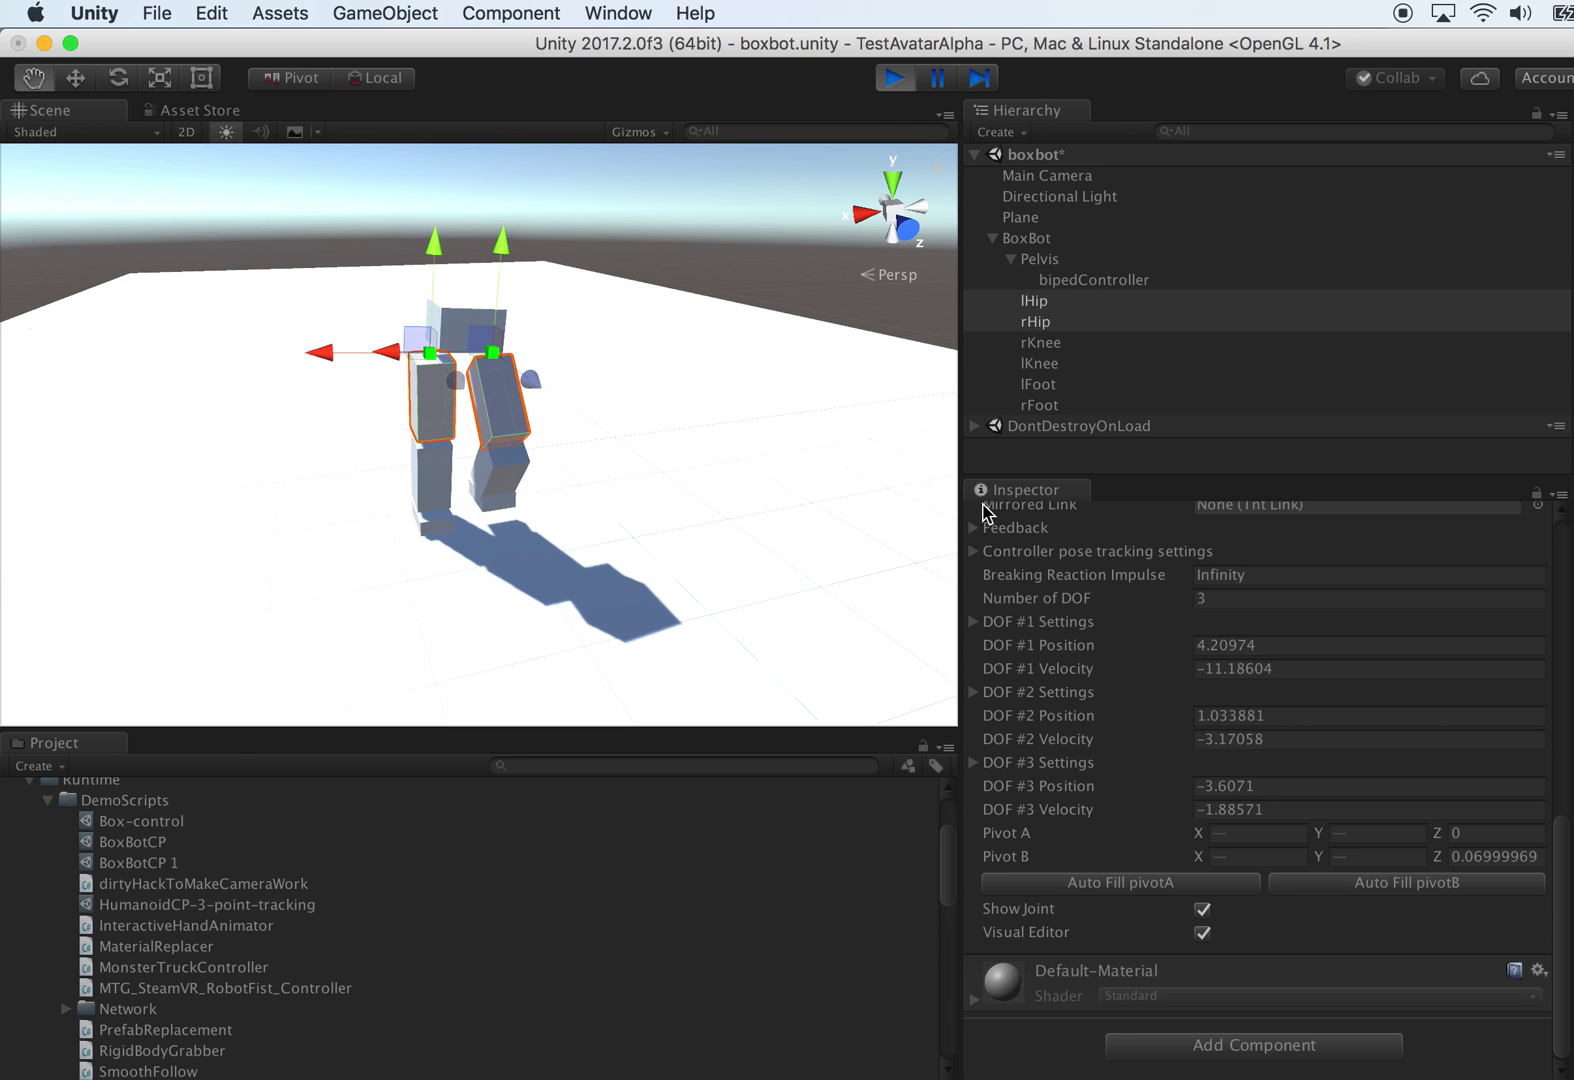
{"action": "left_click_drag", "start_coordinate": [857, 239], "coordinate": [958, 363], "text": "alt"}
{"action": "left_click", "coordinate": [1082, 457]}
{"action": "left_click_drag", "start_coordinate": [748, 446], "coordinate": [722, 353], "text": "alt"}
{"action": "left_click", "coordinate": [894, 77]}
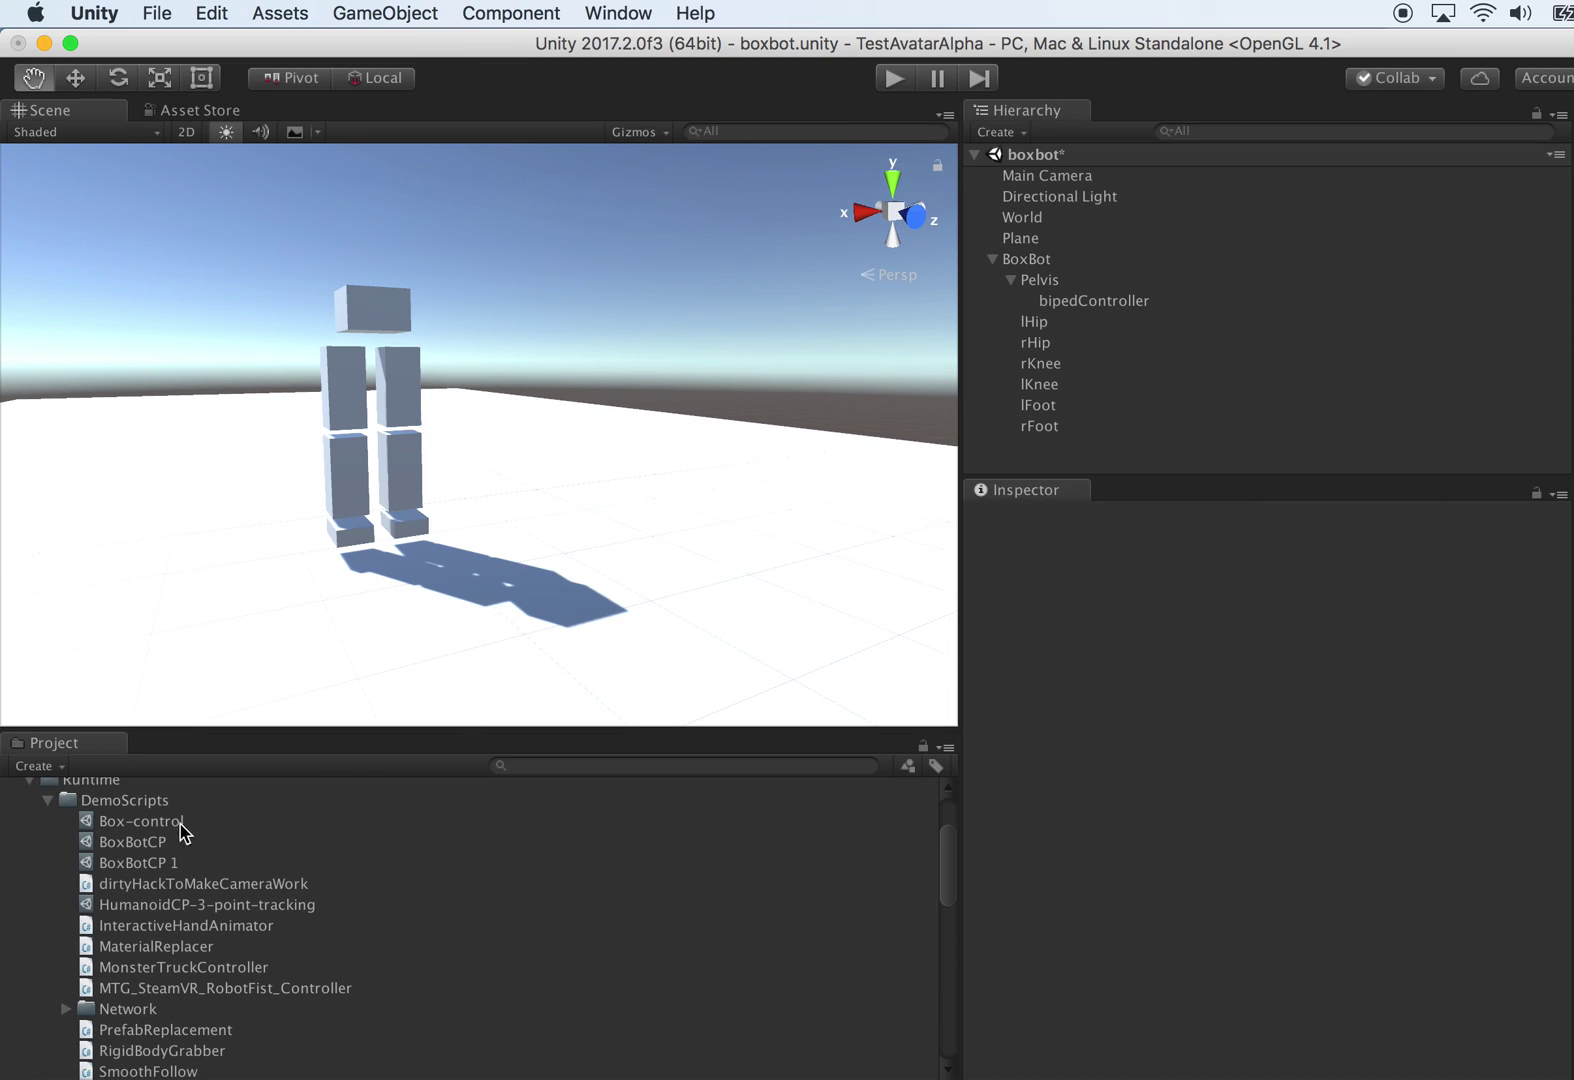
Step: Set the step width in the Box-control parameters to 0
{"action": "left_click", "coordinate": [170, 825]}
{"action": "scroll", "coordinate": [1300, 878], "scroll_direction": "down", "scroll_amount": 10}
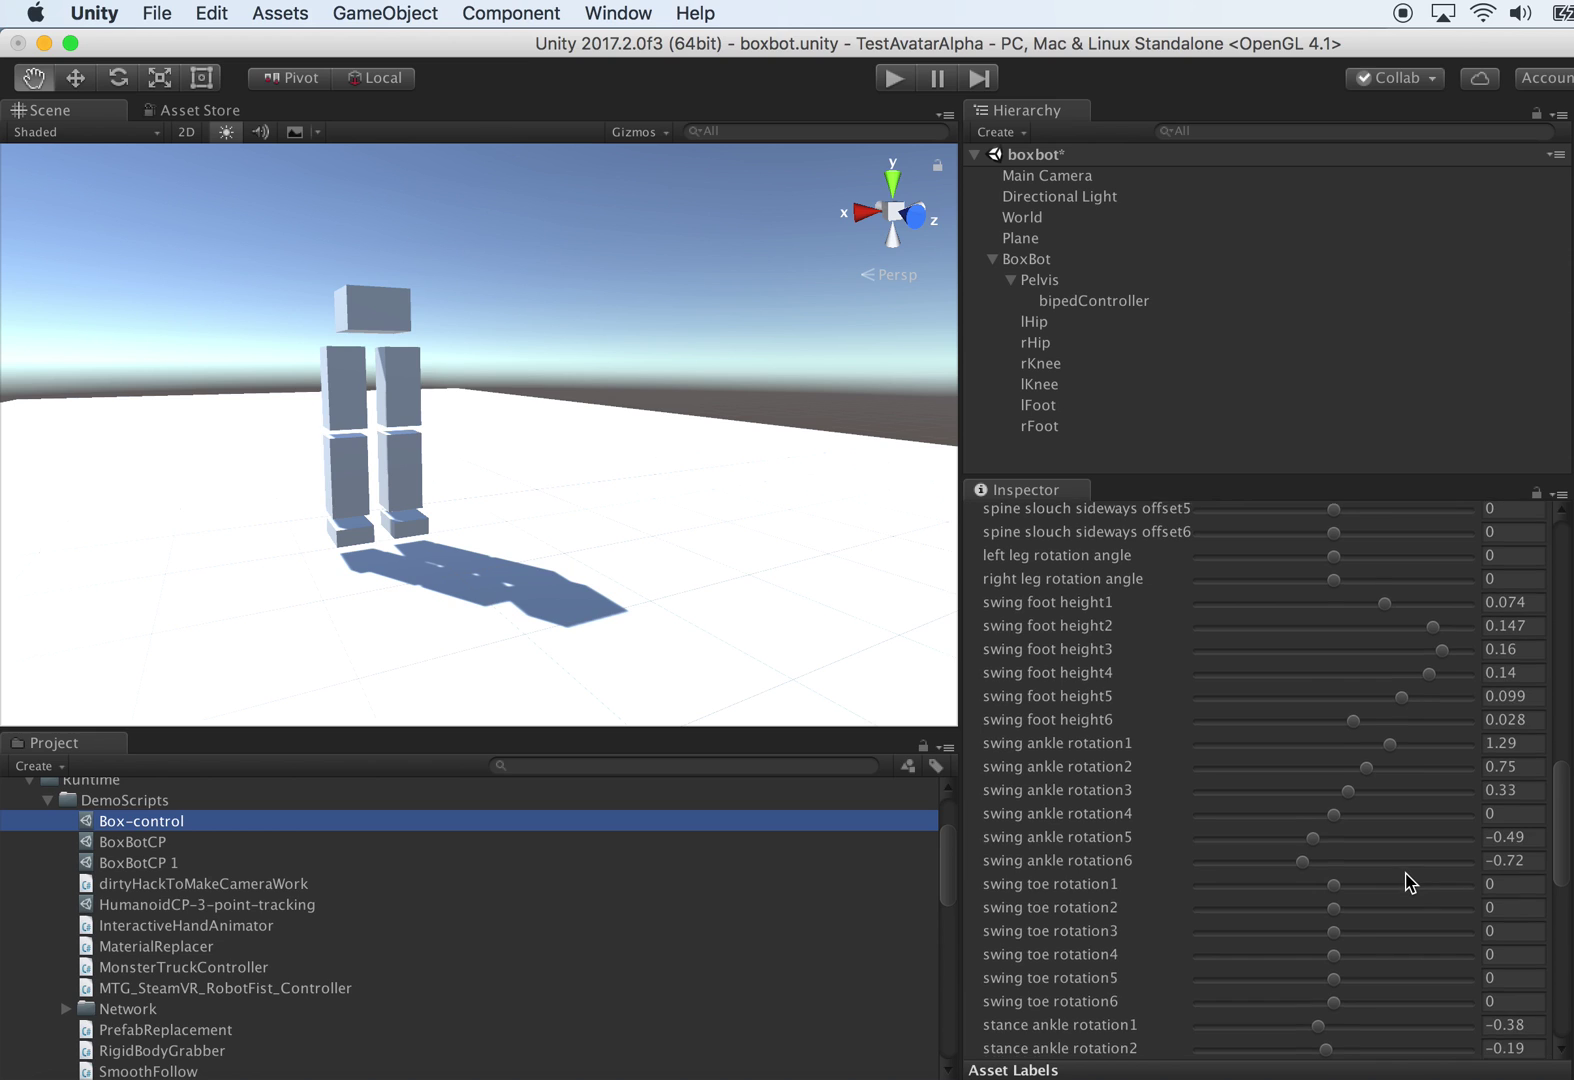
{"action": "scroll", "coordinate": [1505, 820], "scroll_direction": "down", "scroll_amount": 5}
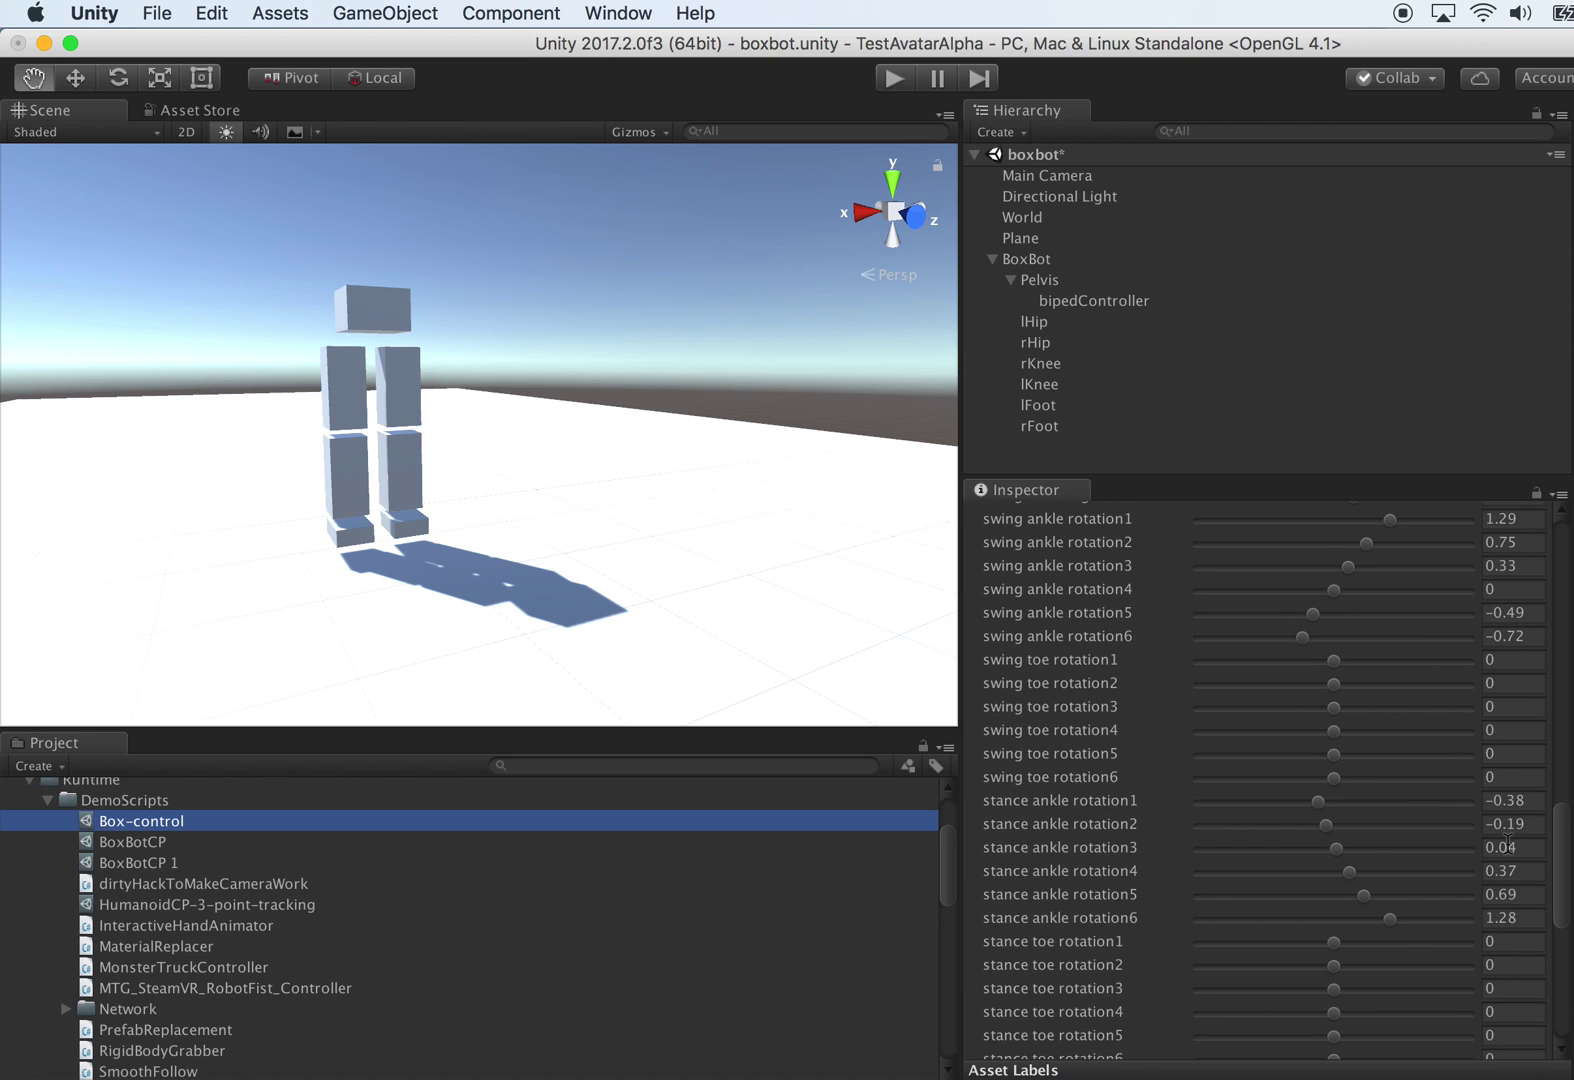
{"action": "scroll", "coordinate": [1510, 852], "scroll_direction": "down", "scroll_amount": 5}
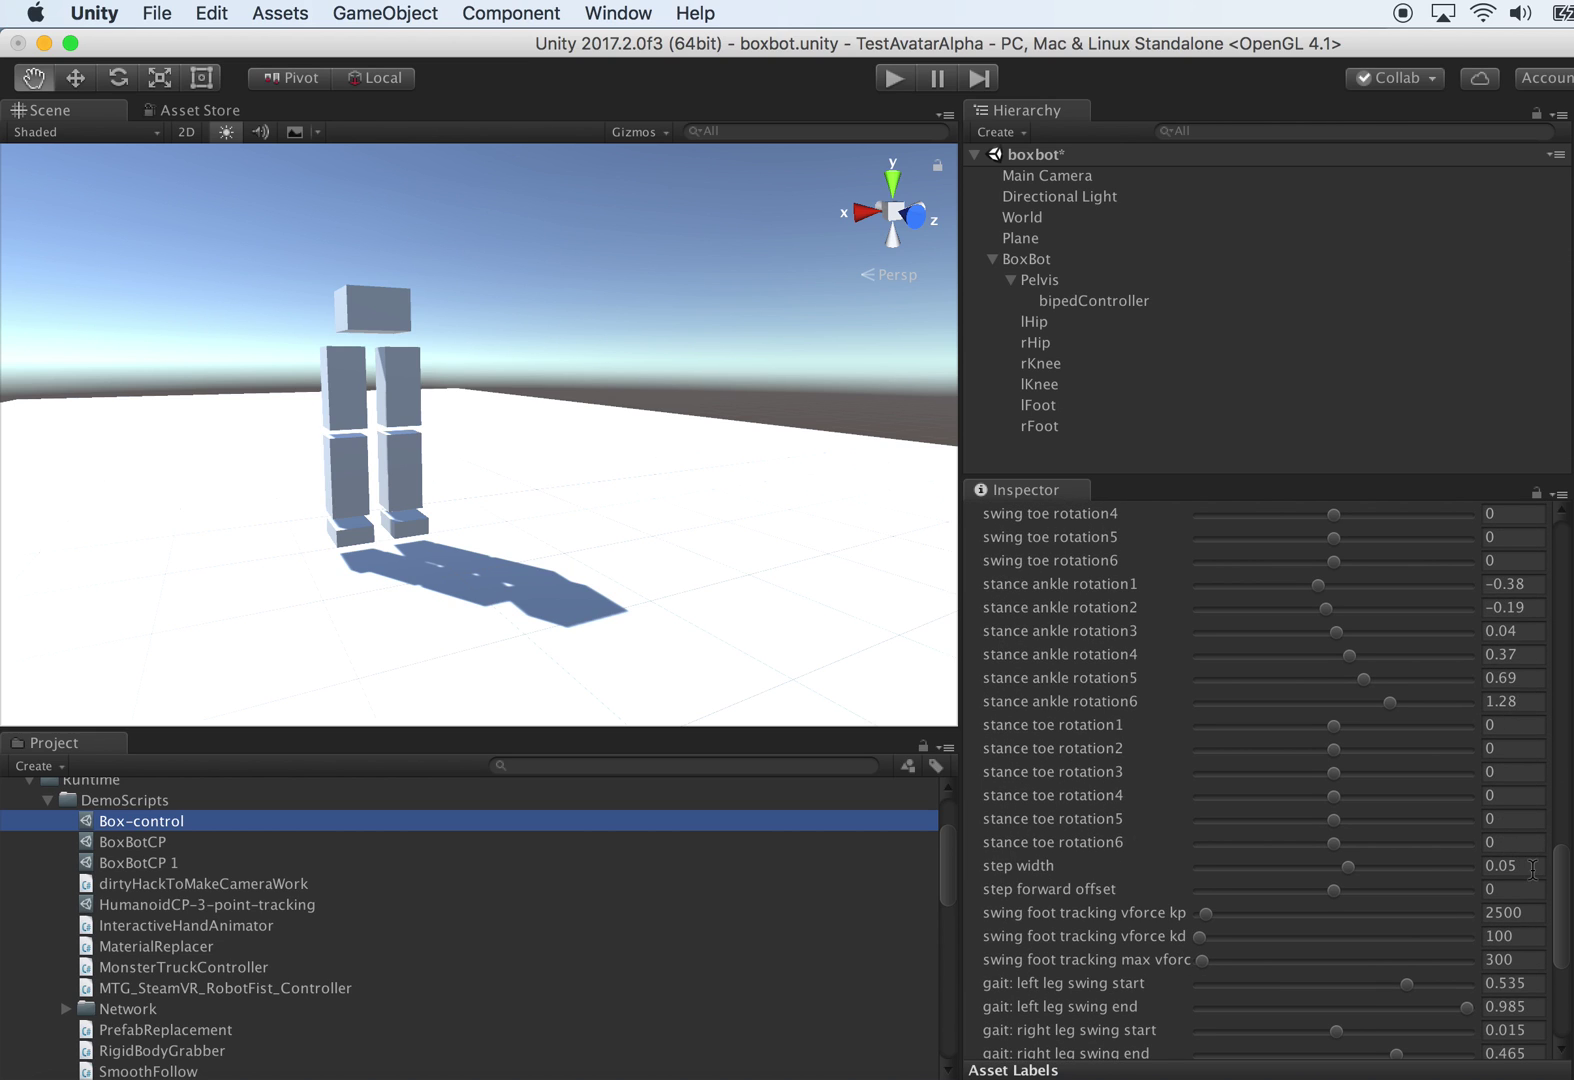
{"action": "left_click", "coordinate": [1532, 867]}
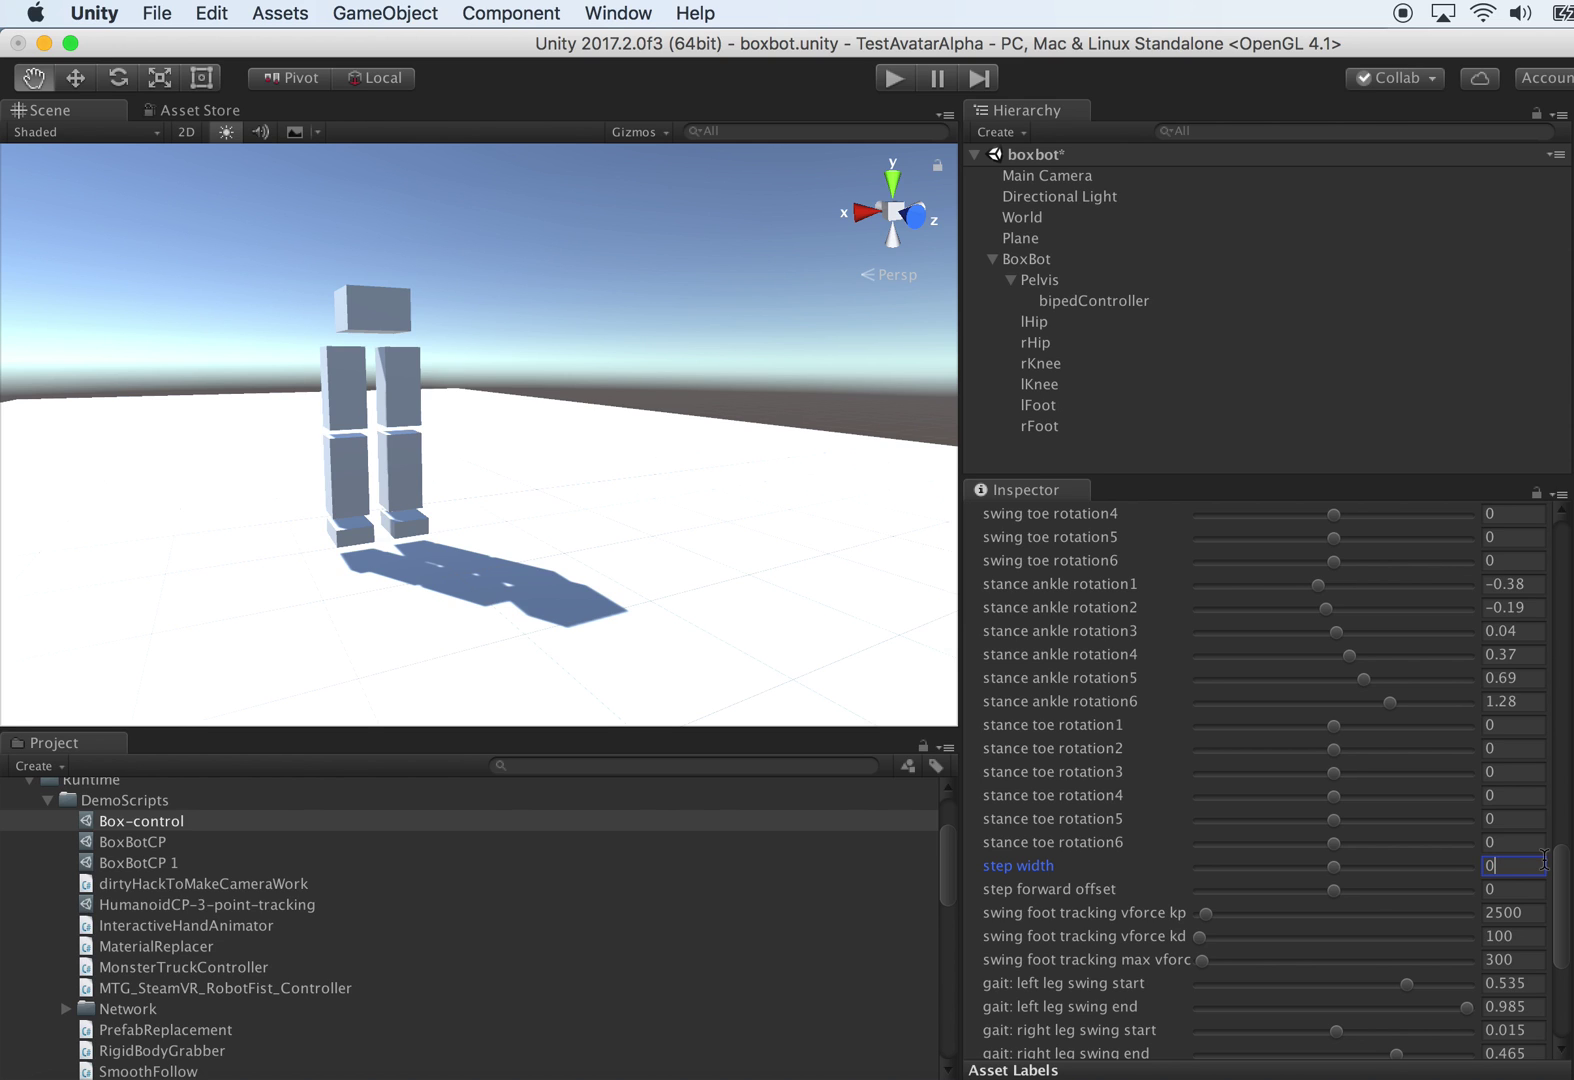
Step: Run the simulation to examine BoxBot's leg clearance and gait with zero step width, and stop it
{"action": "left_click", "coordinate": [906, 82]}
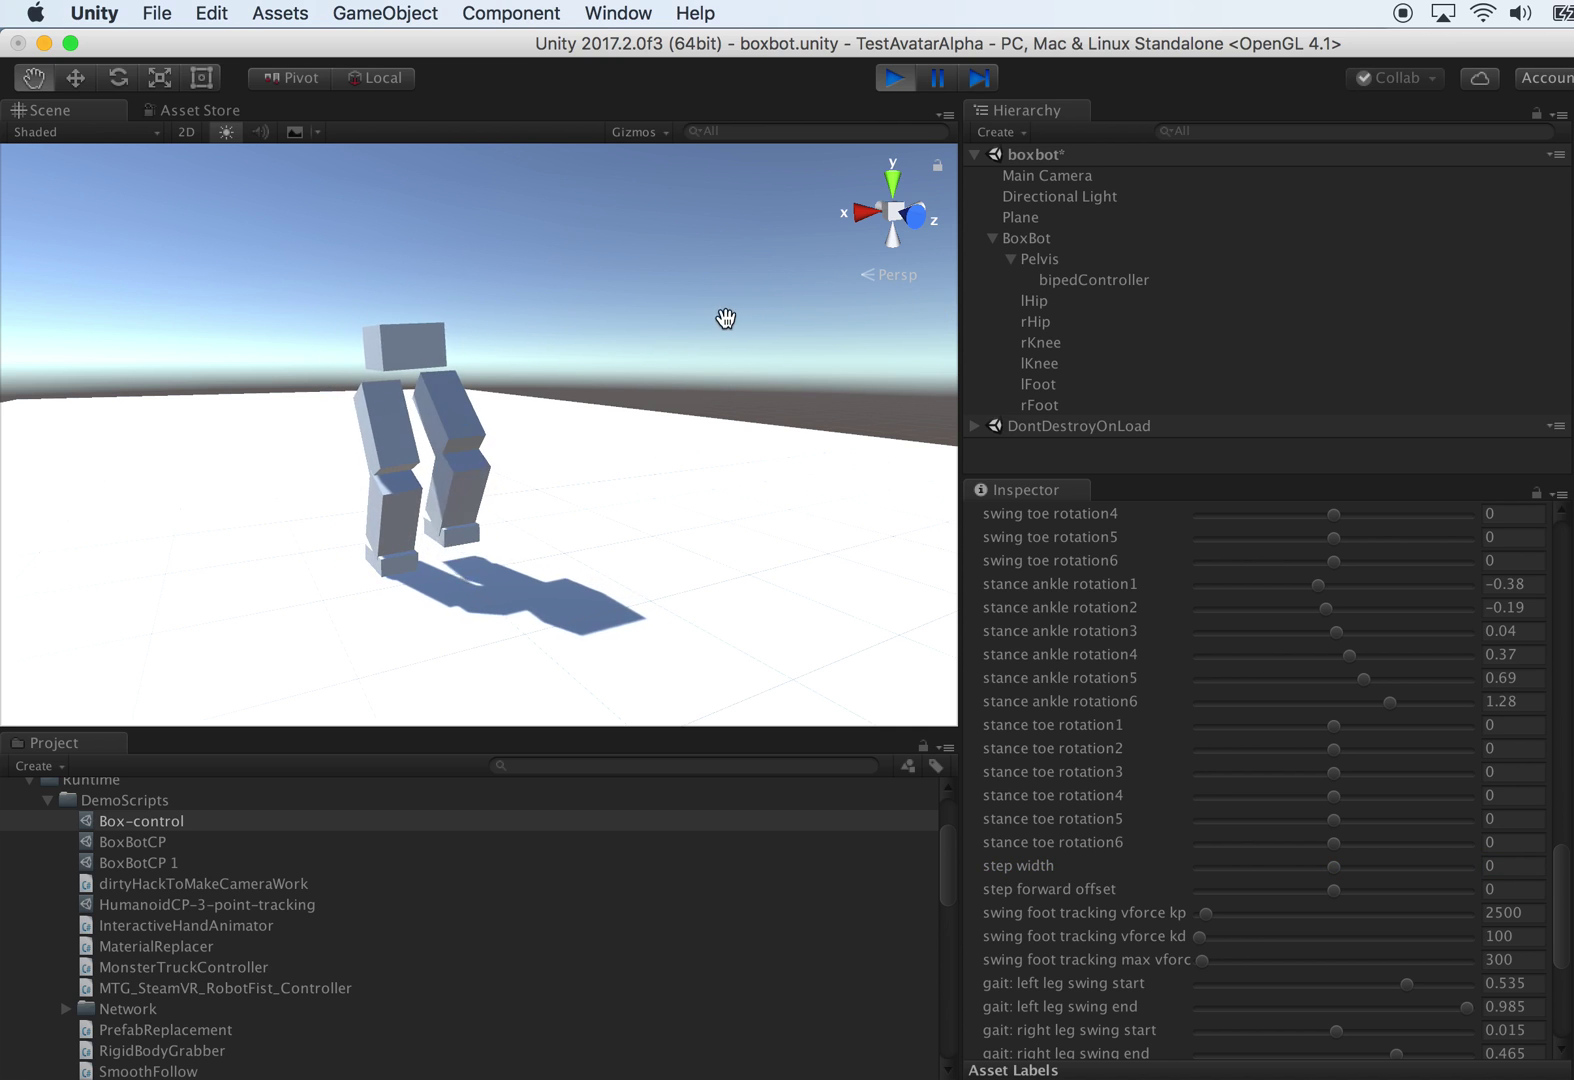
{"action": "left_click_drag", "start_coordinate": [786, 393], "coordinate": [618, 430], "text": "alt"}
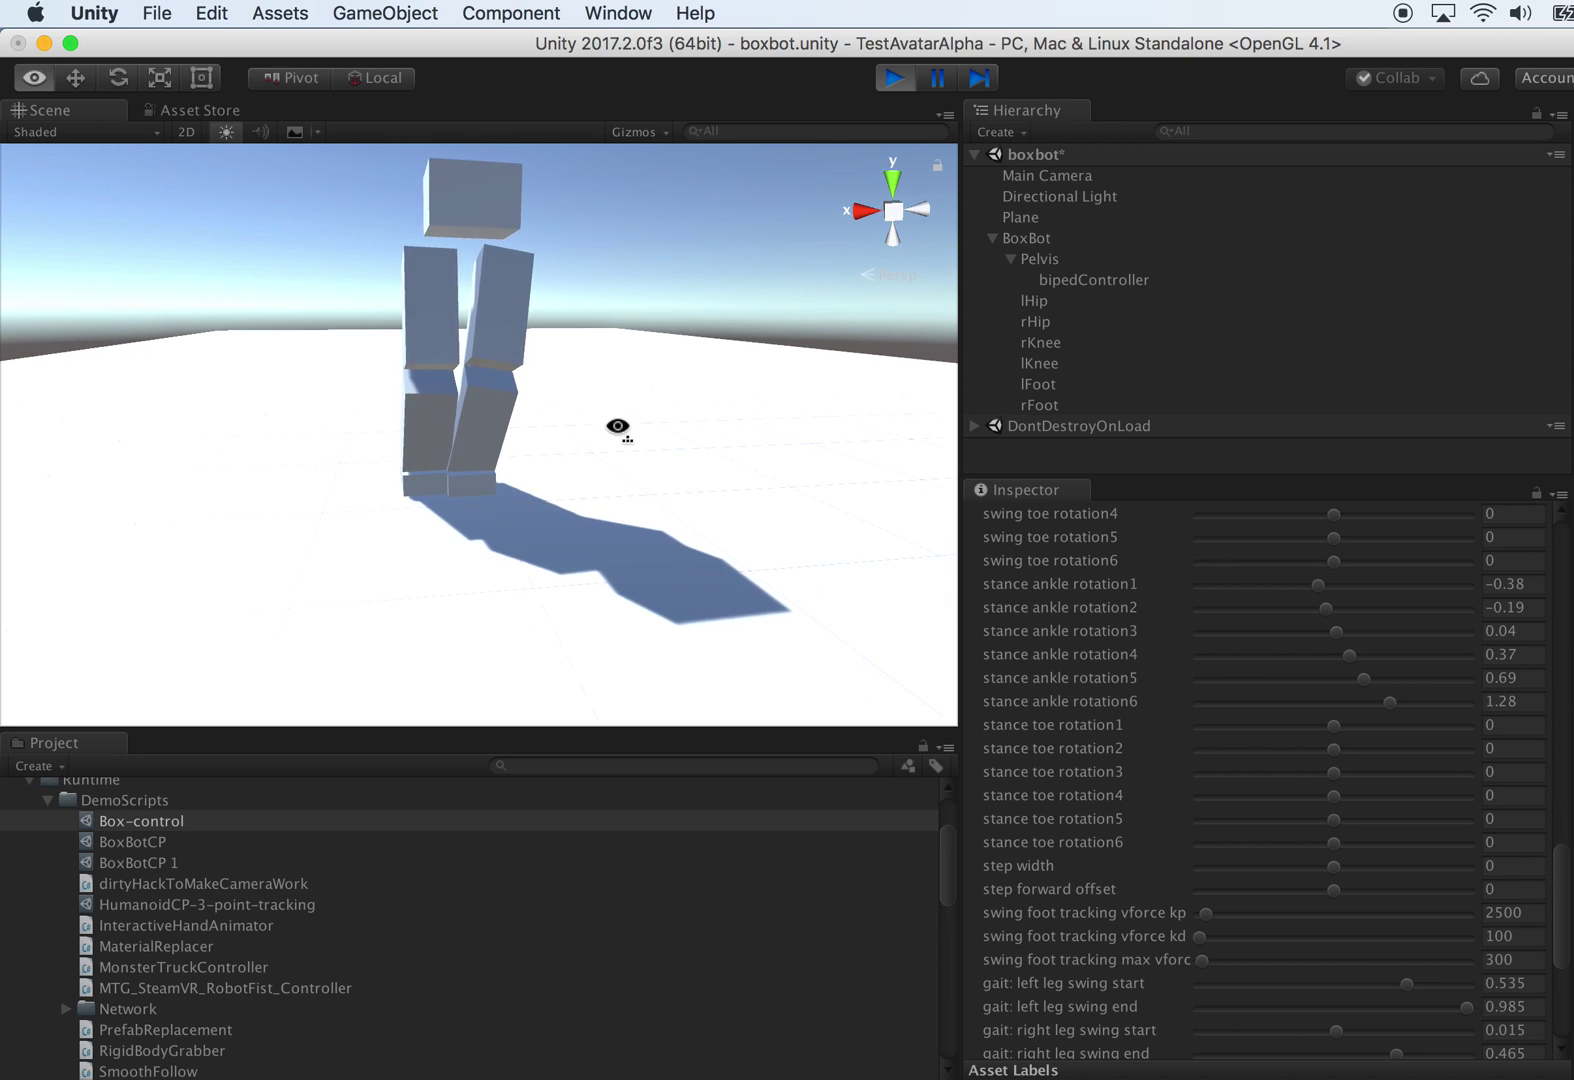
{"action": "scroll", "coordinate": [620, 432], "scroll_direction": "down", "scroll_amount": 5, "text": "alt"}
{"action": "scroll", "coordinate": [626, 434], "scroll_direction": "down", "scroll_amount": 2}
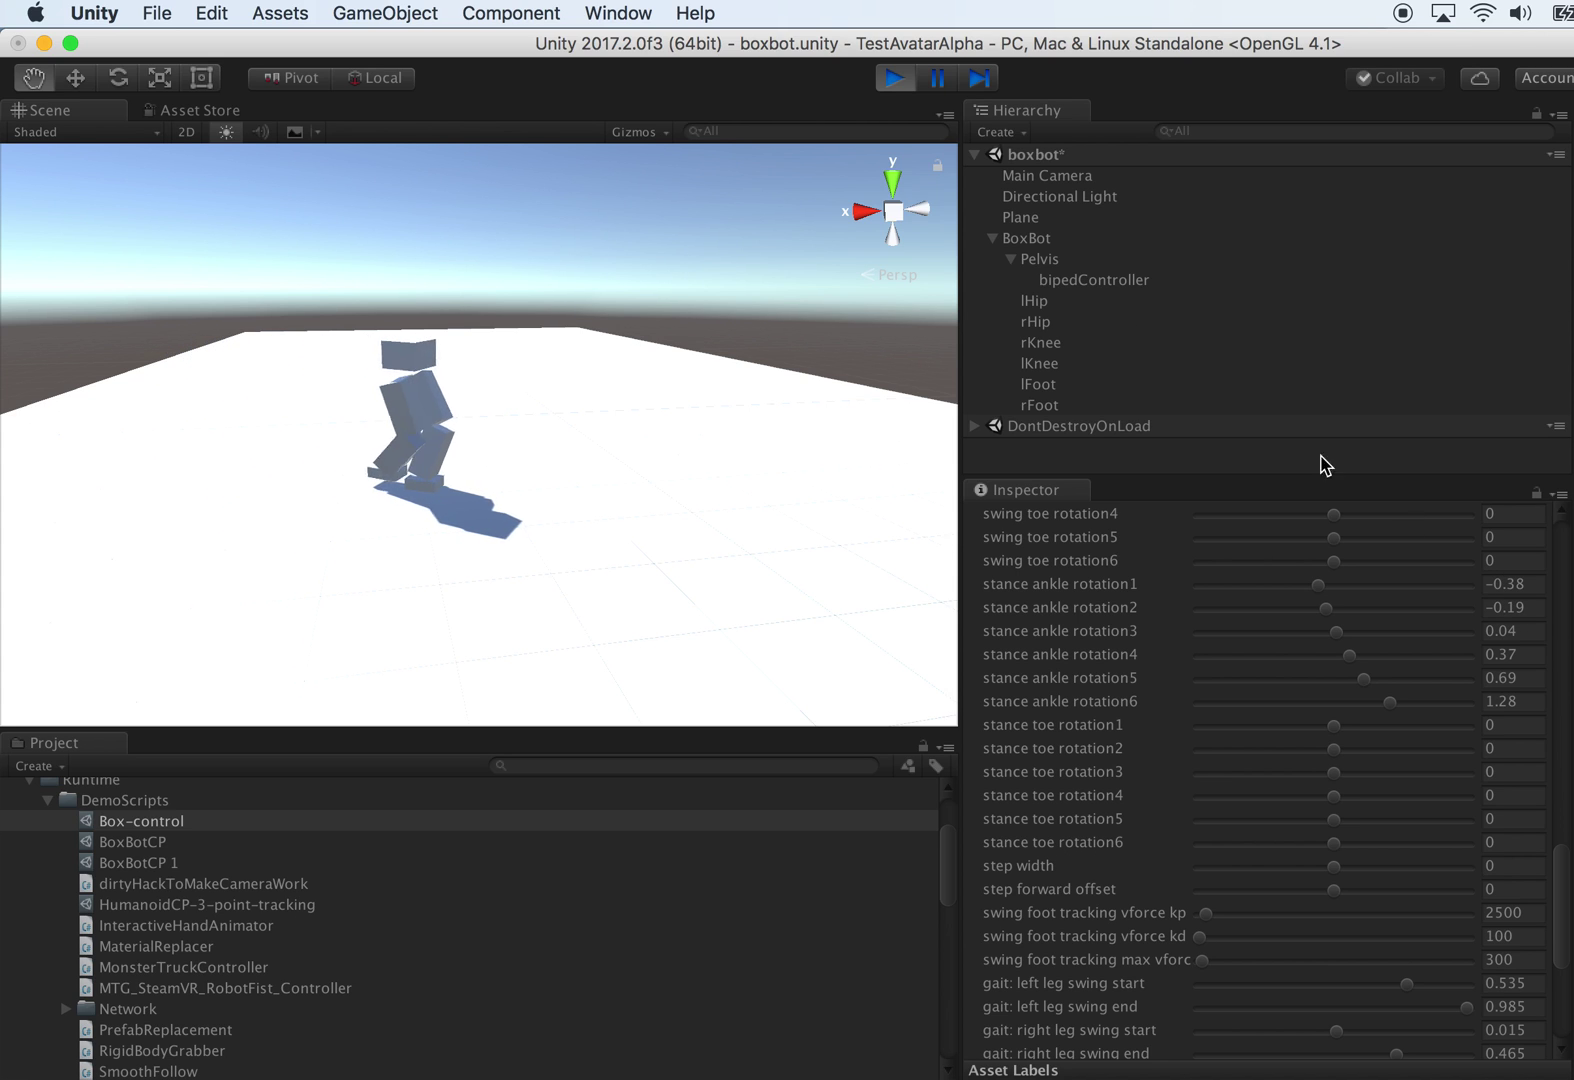
{"action": "left_click", "coordinate": [894, 80]}
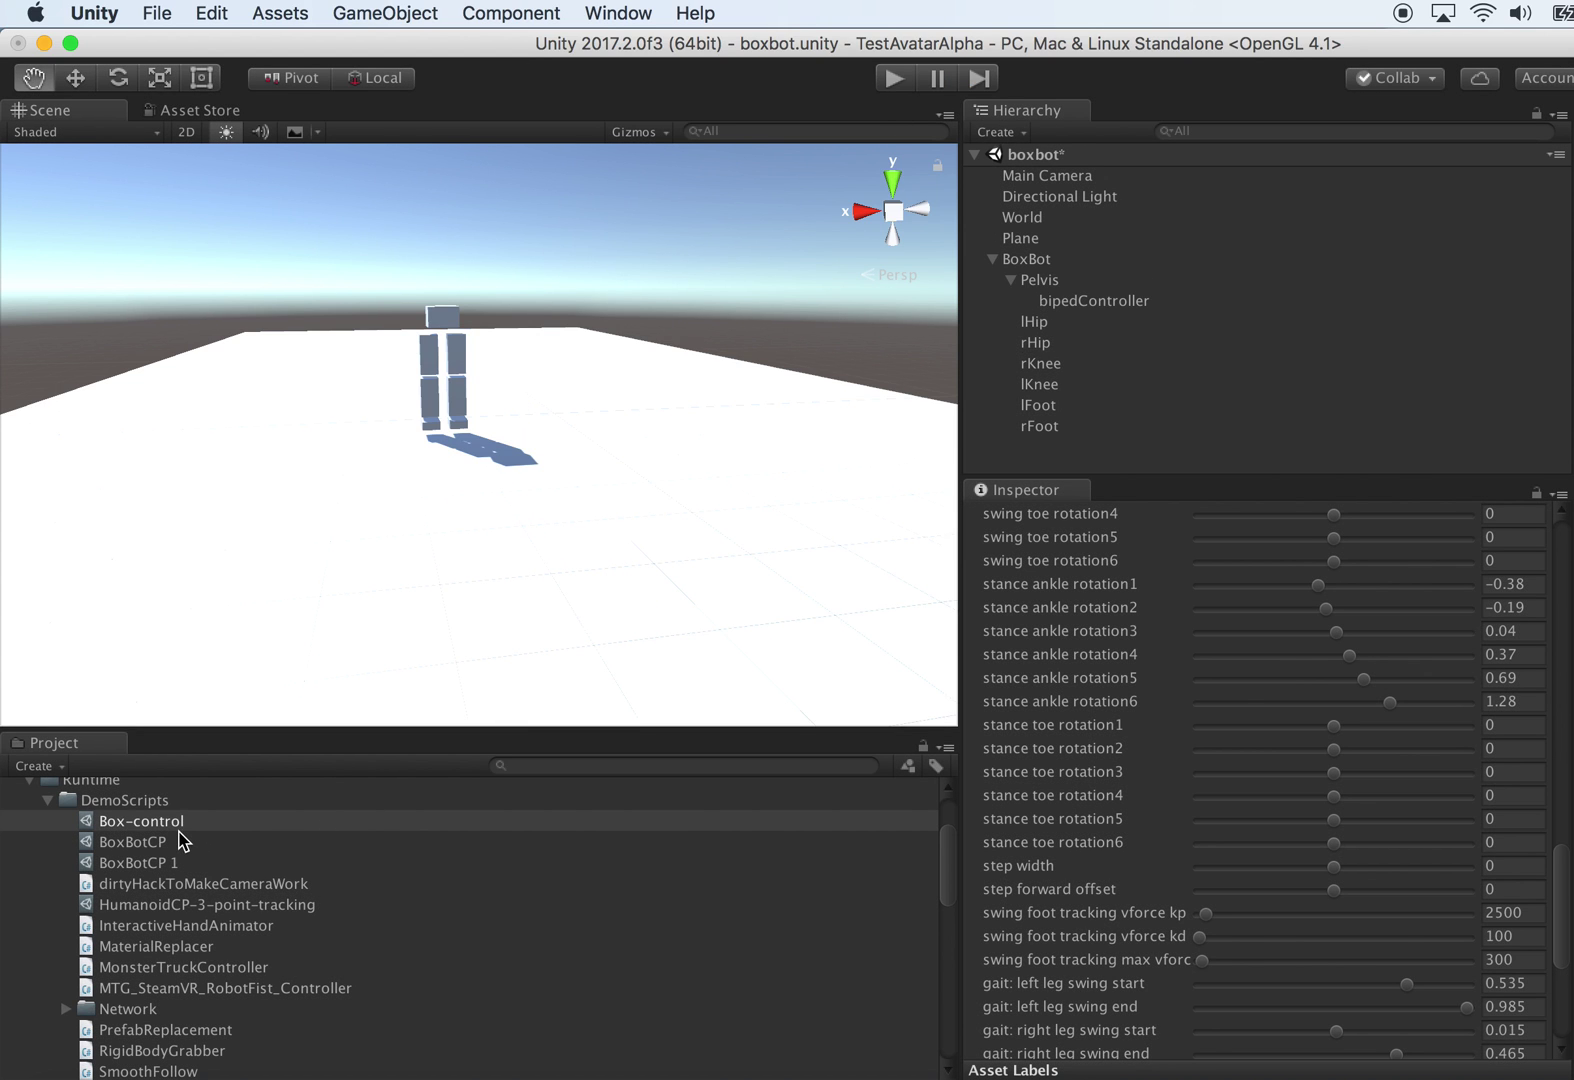
Step: Try Box-control step widths of 0.05 and 0.02, testing BoxBot's walk in a simulation run with each
{"action": "scroll", "coordinate": [1426, 779], "scroll_direction": "up", "scroll_amount": 1}
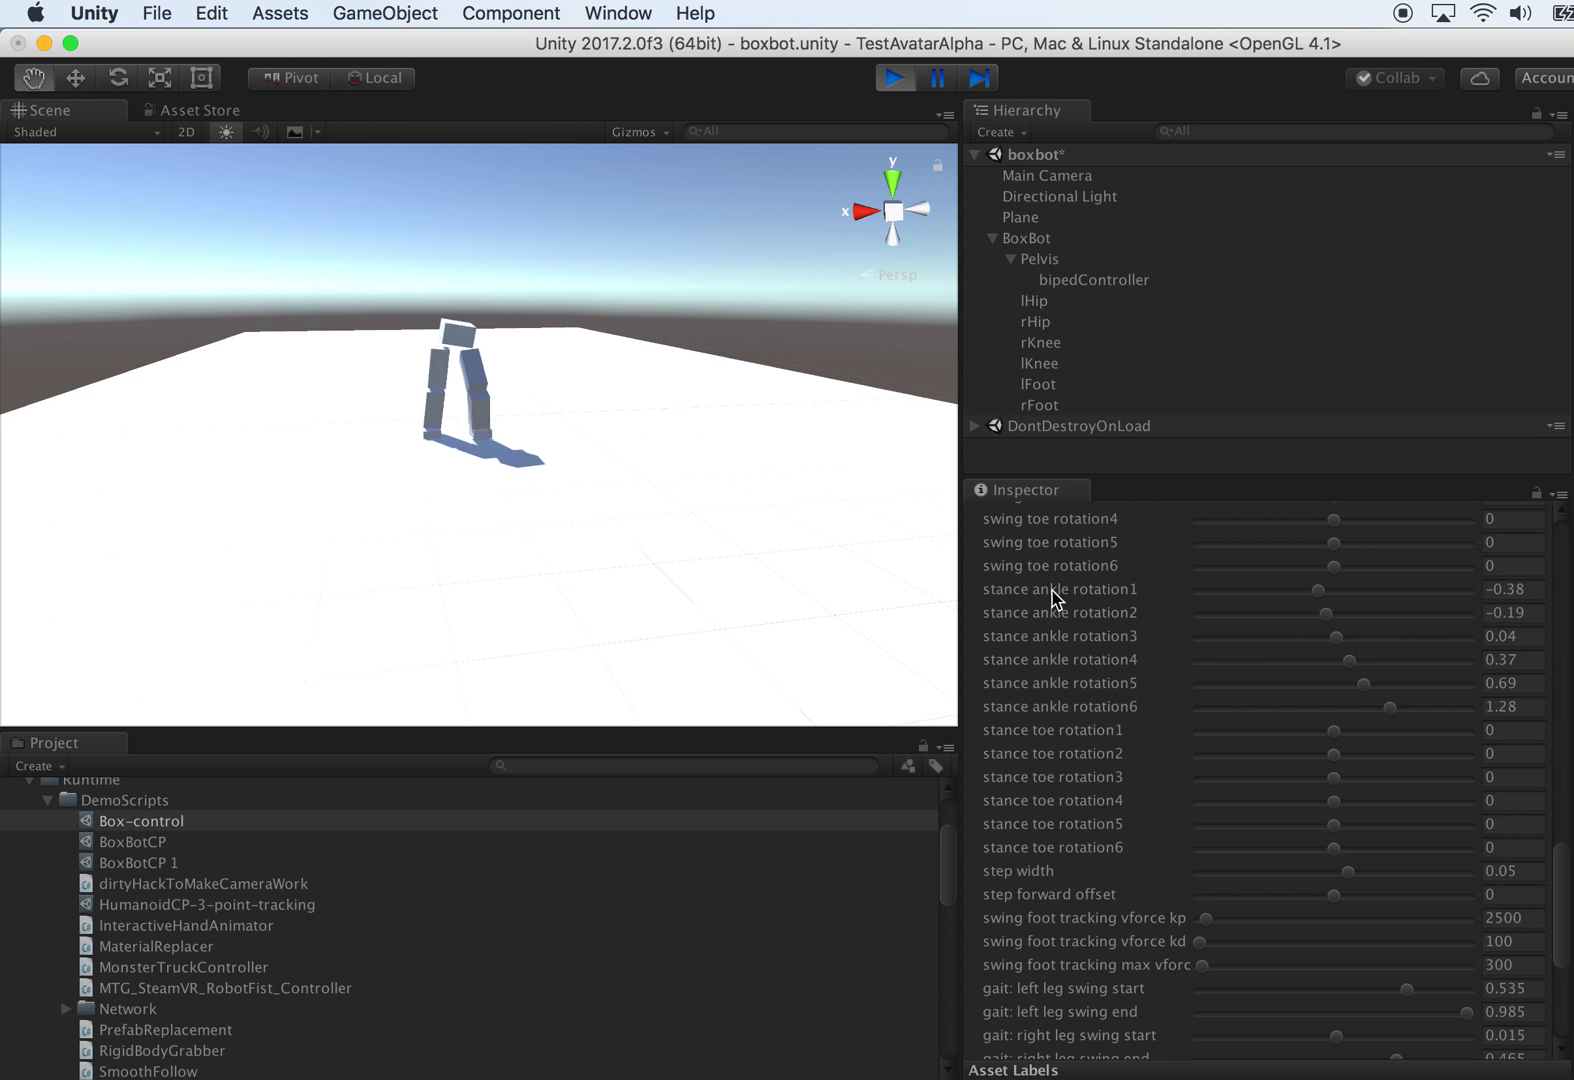
{"action": "left_click_drag", "start_coordinate": [779, 523], "coordinate": [706, 470], "text": "alt"}
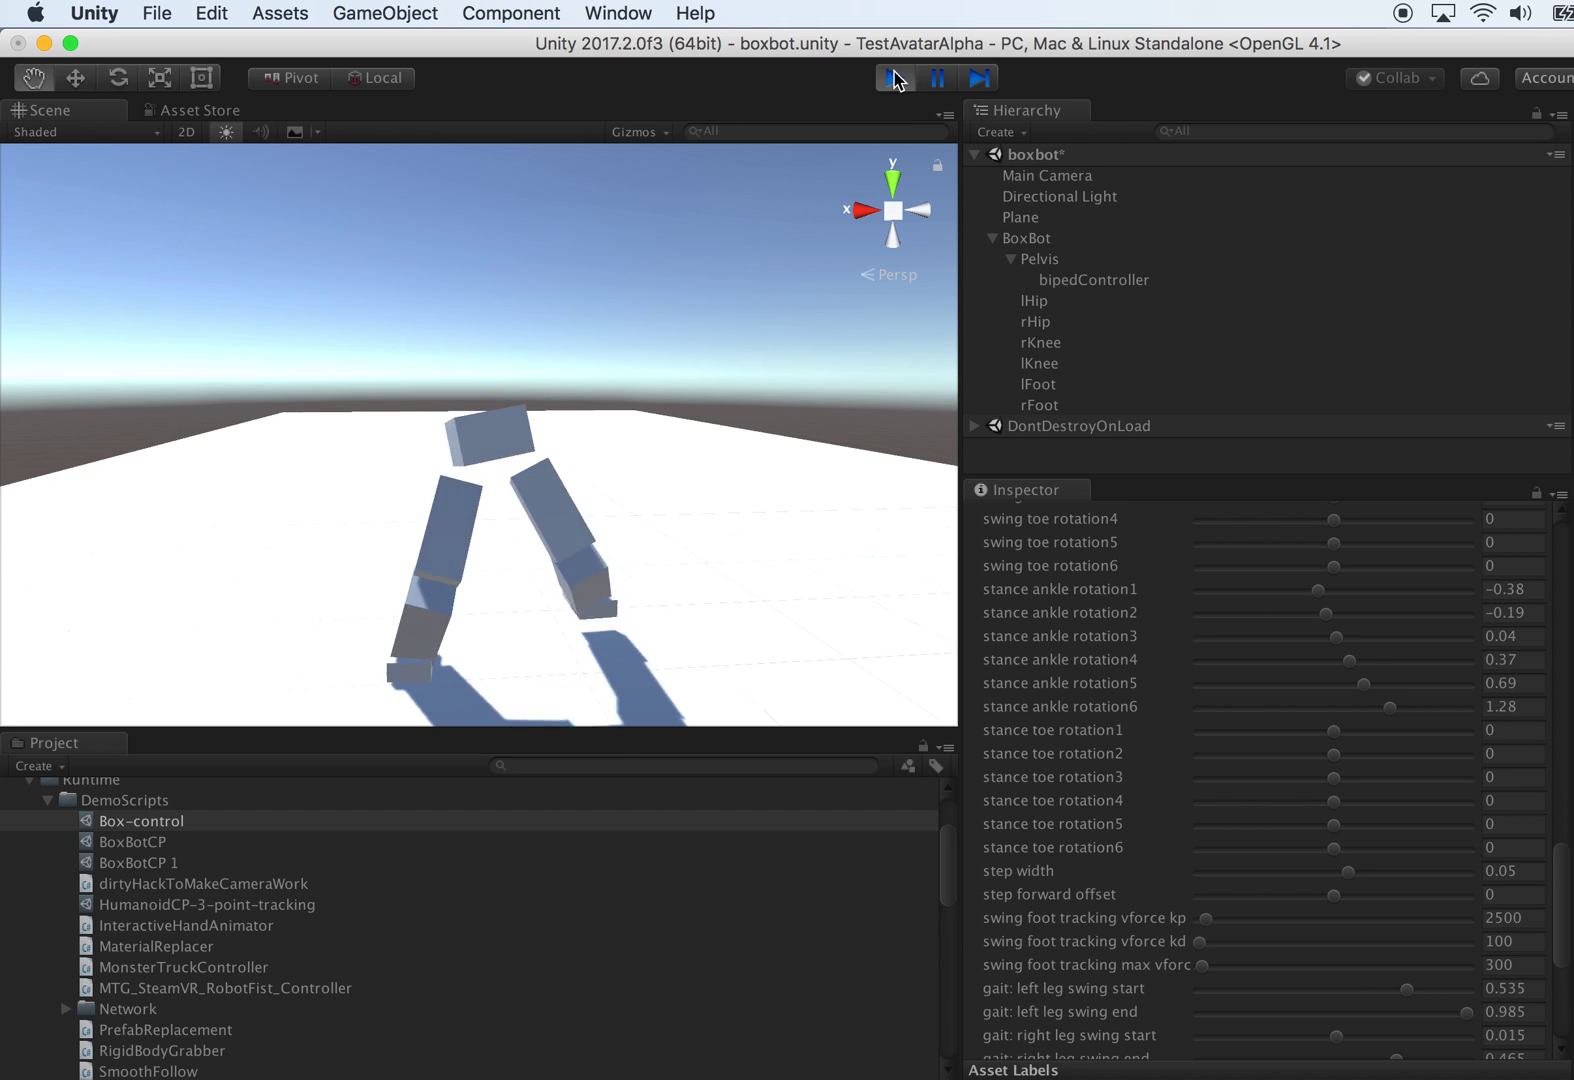
{"action": "key", "text": "super+p"}
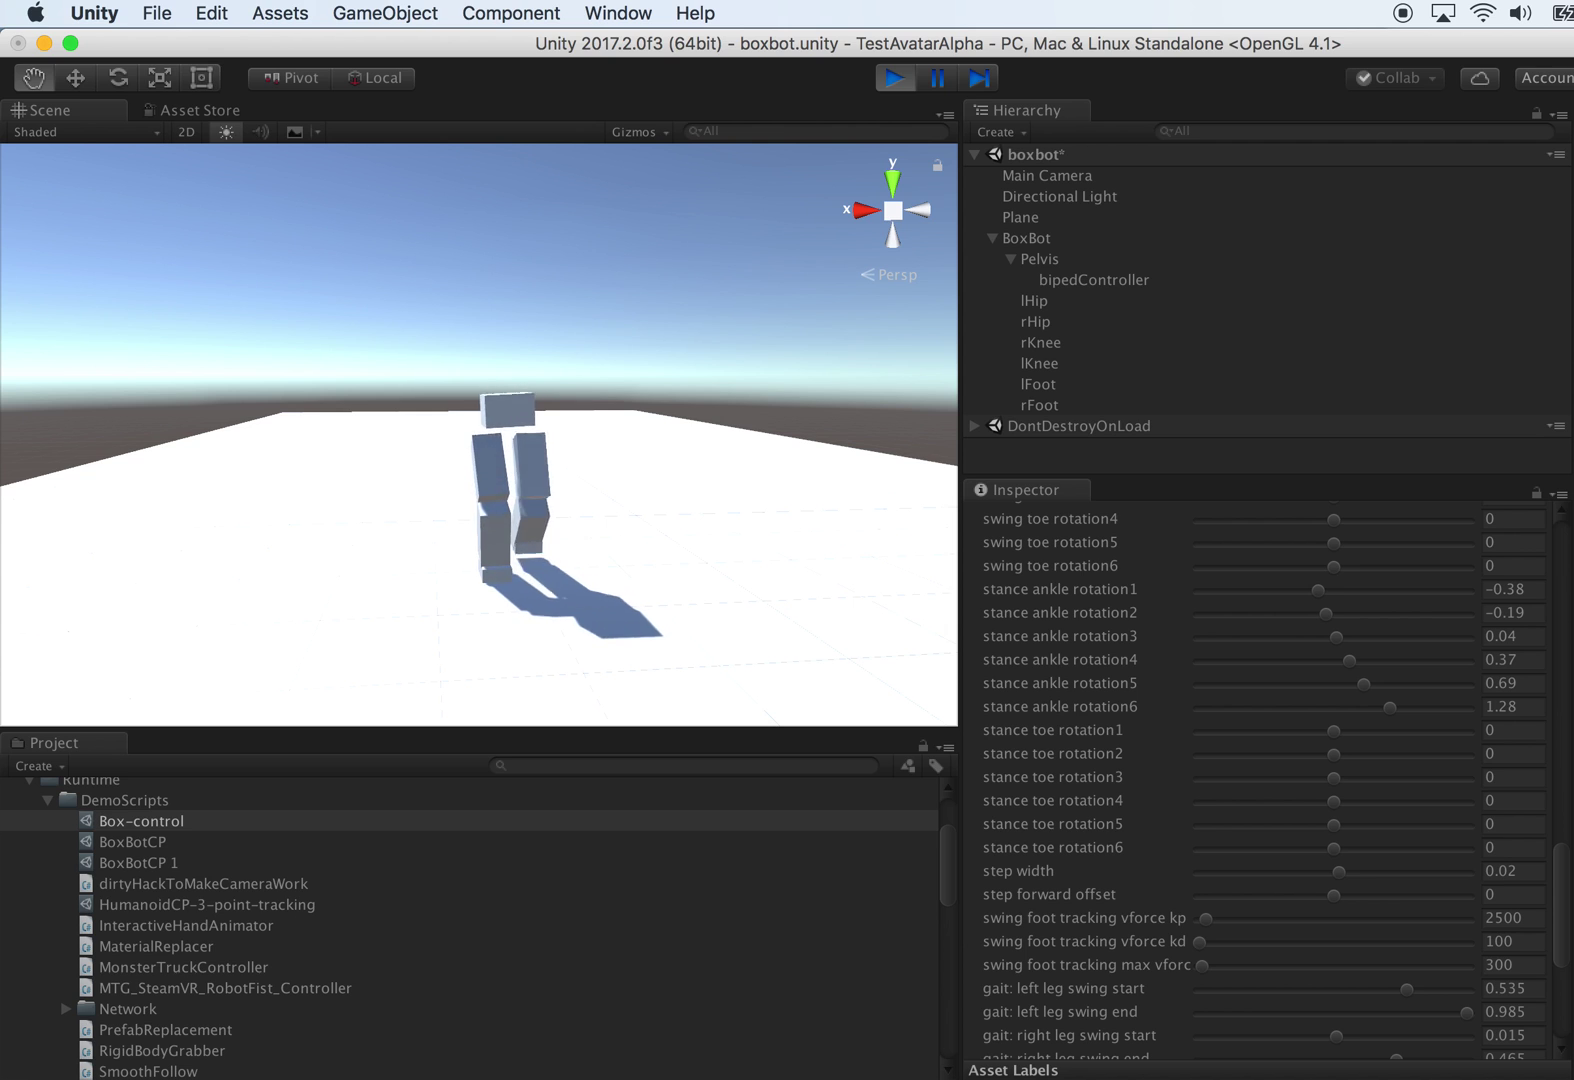
{"action": "left_click_drag", "start_coordinate": [808, 545], "coordinate": [772, 608], "text": "alt"}
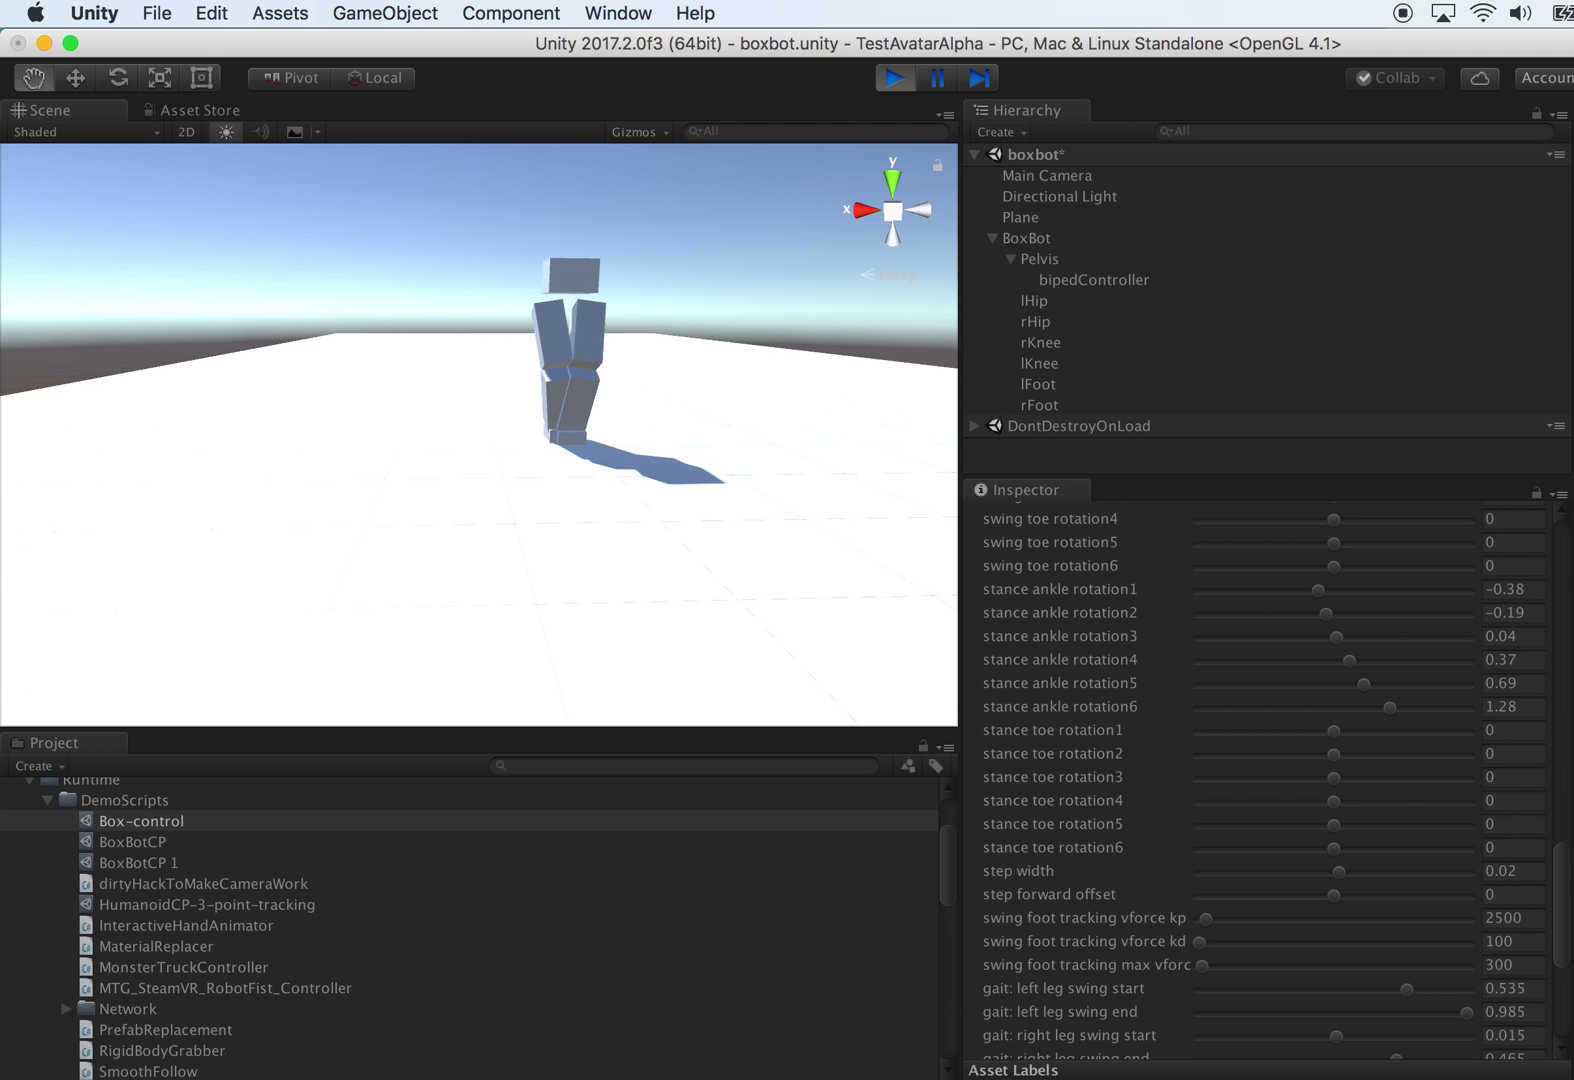
{"action": "left_click_drag", "start_coordinate": [627, 503], "coordinate": [684, 524], "text": "alt"}
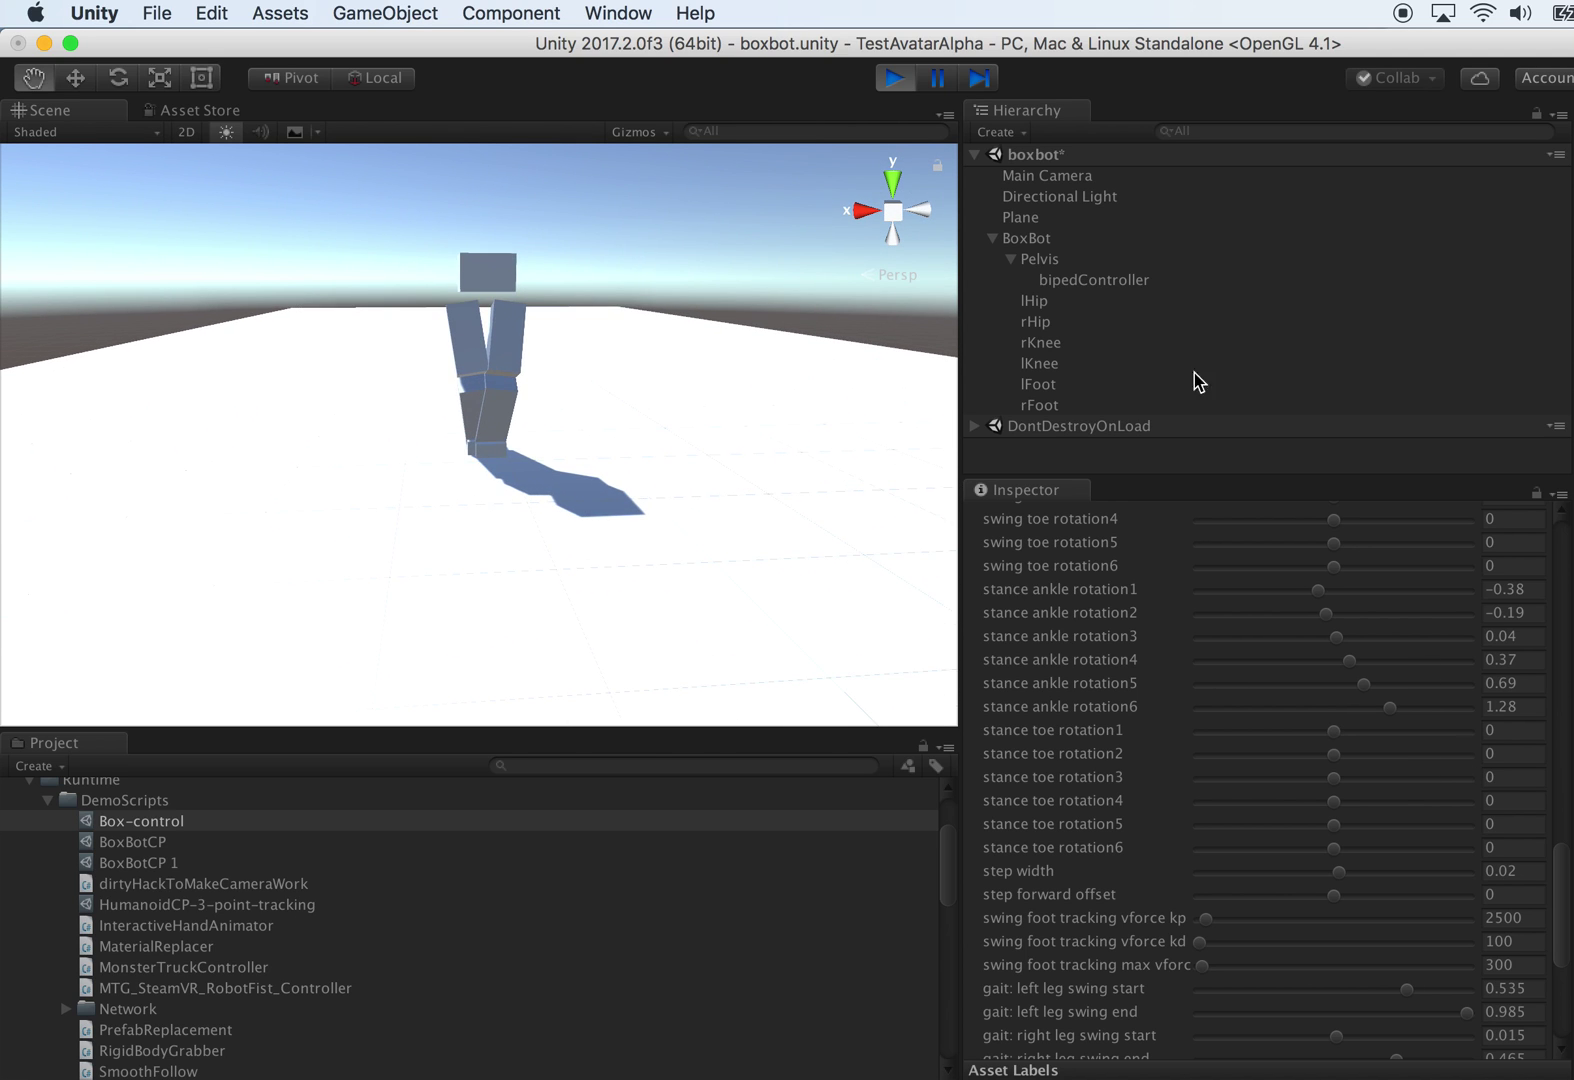
{"action": "left_click", "coordinate": [895, 79]}
Step: Set Box-control's step width to 0.03 and run the simulation to test BoxBot's walk
{"action": "left_click", "coordinate": [1536, 872]}
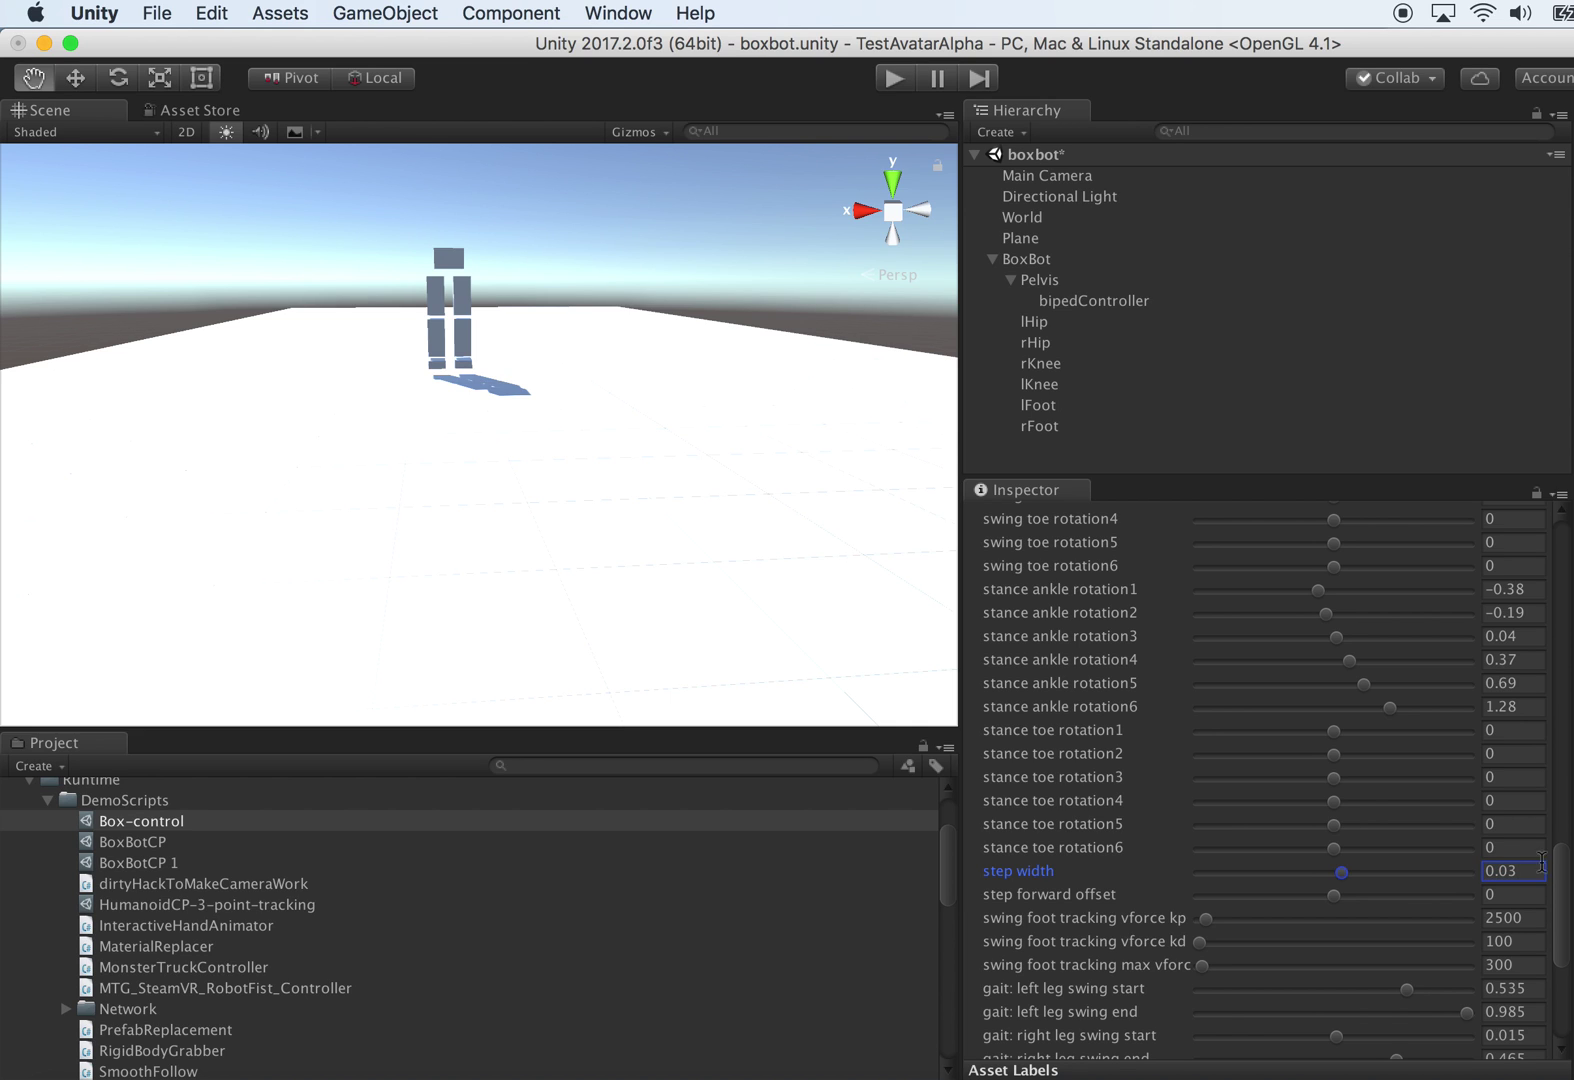
{"action": "left_click", "coordinate": [895, 78]}
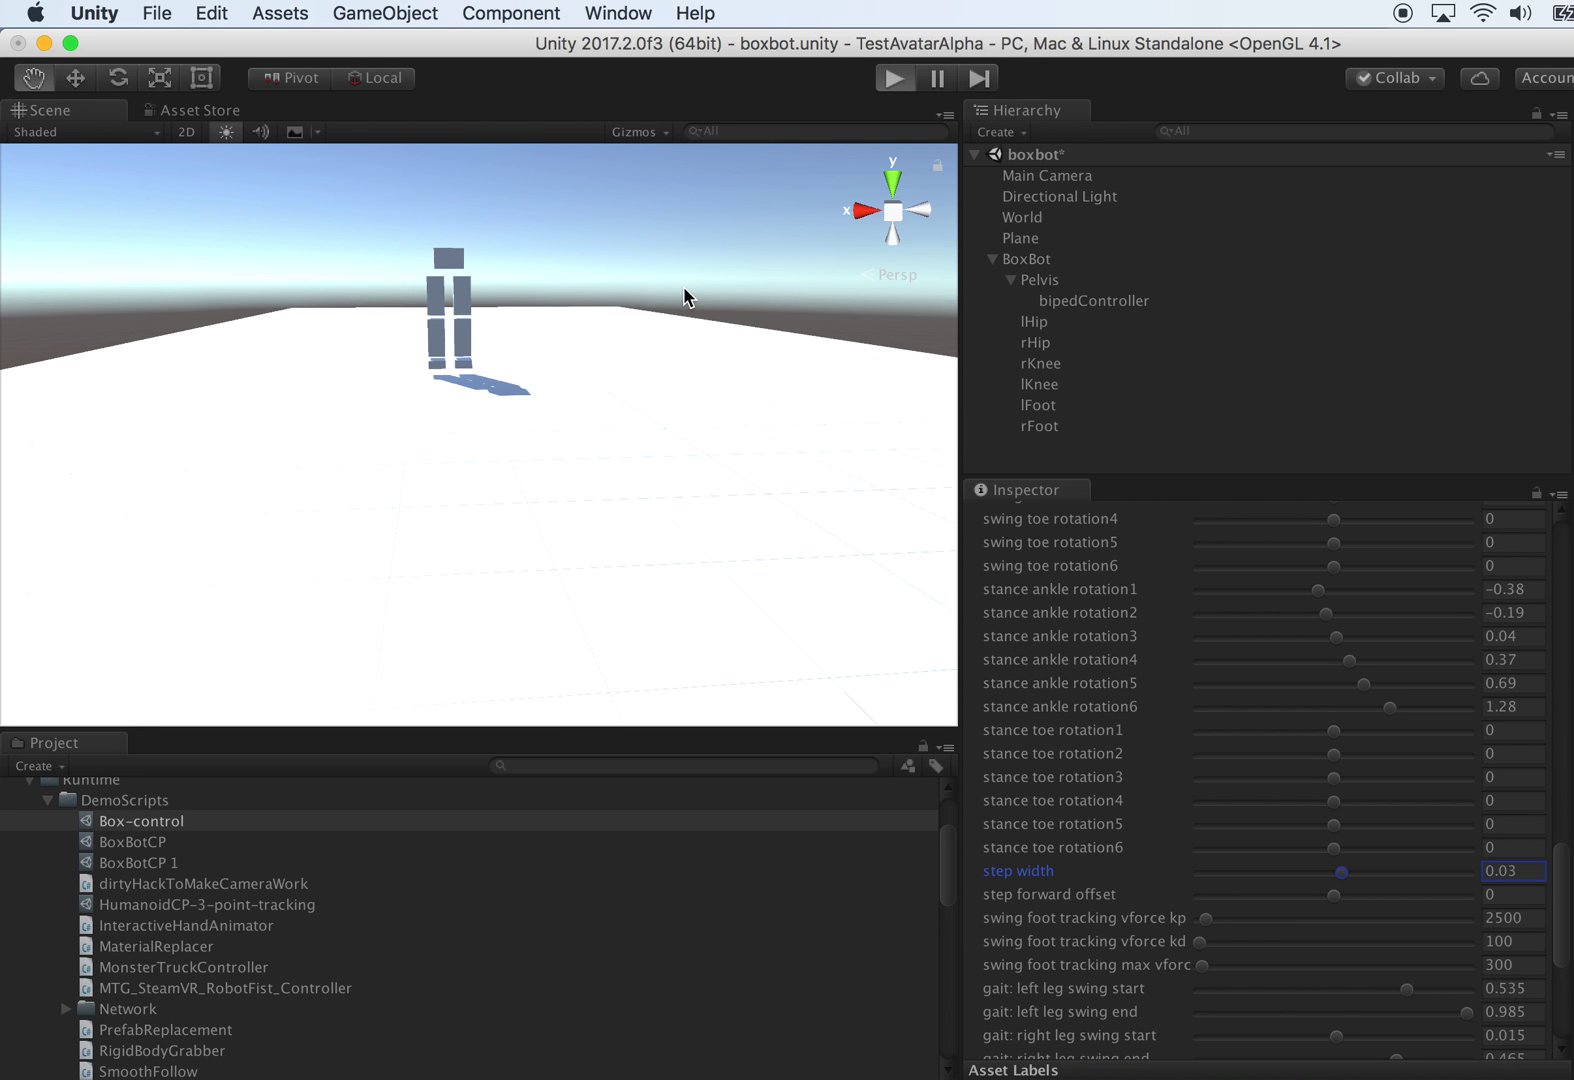
{"action": "left_click_drag", "start_coordinate": [734, 260], "coordinate": [689, 246], "text": "alt"}
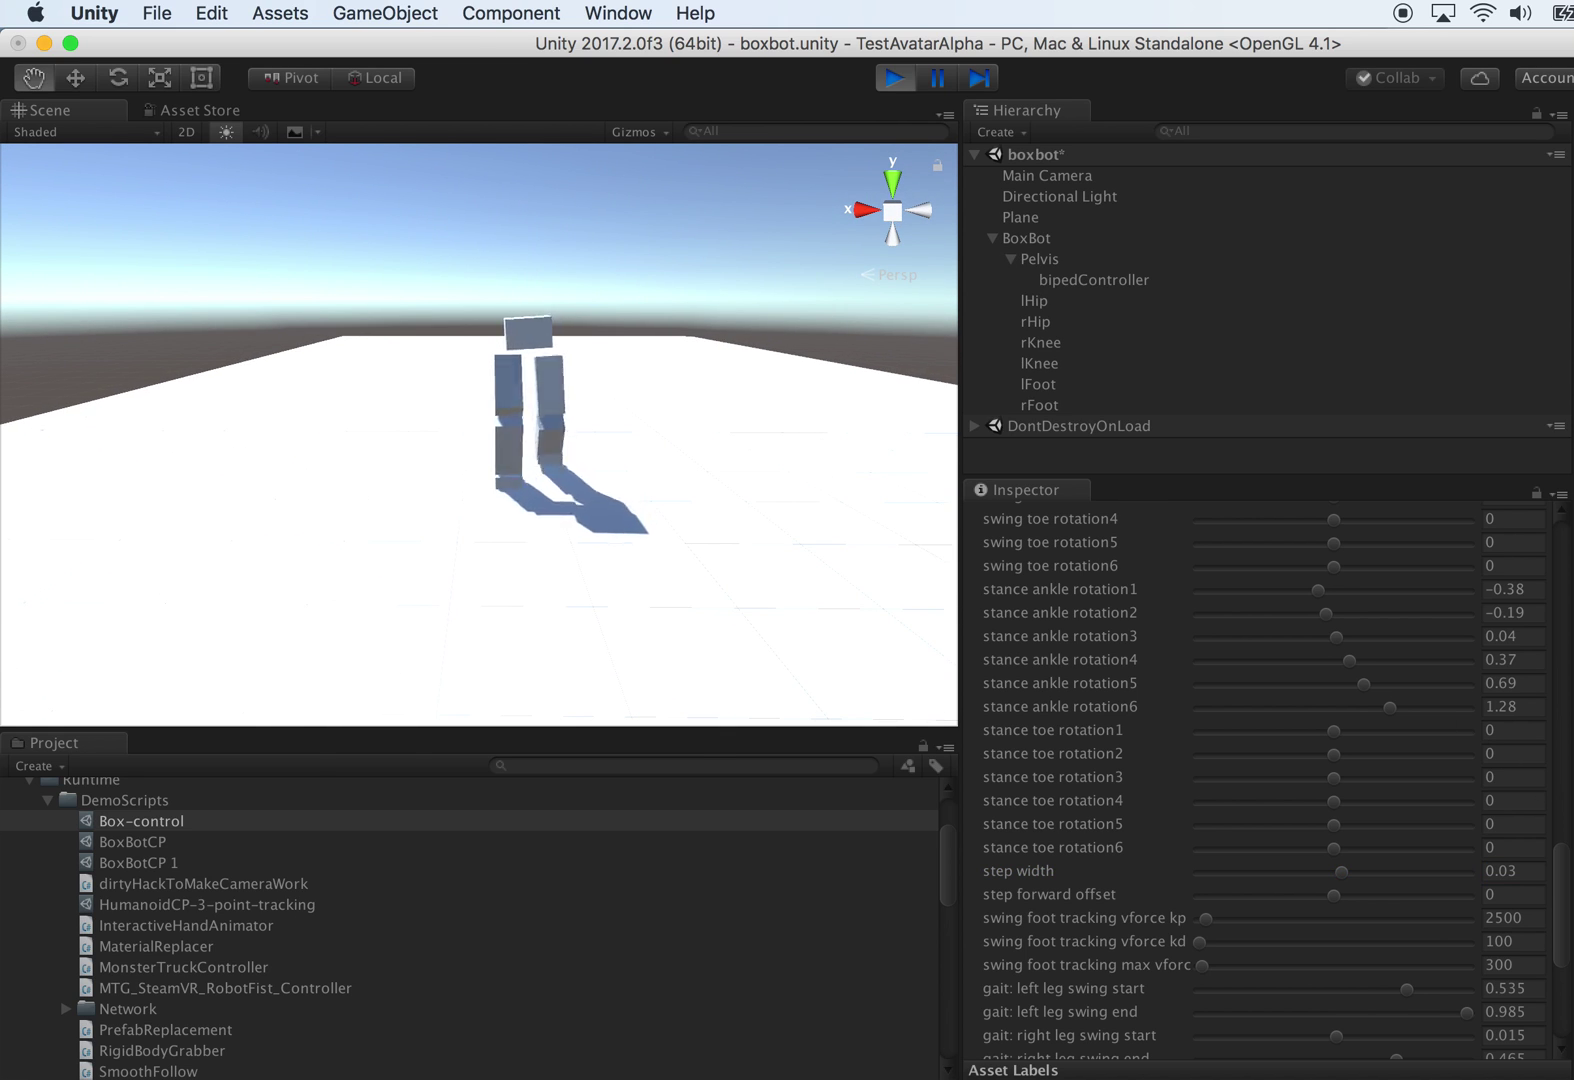
{"action": "left_click_drag", "start_coordinate": [705, 563], "coordinate": [1069, 583], "text": "alt"}
{"action": "left_click_drag", "start_coordinate": [805, 584], "coordinate": [352, 584], "text": "alt"}
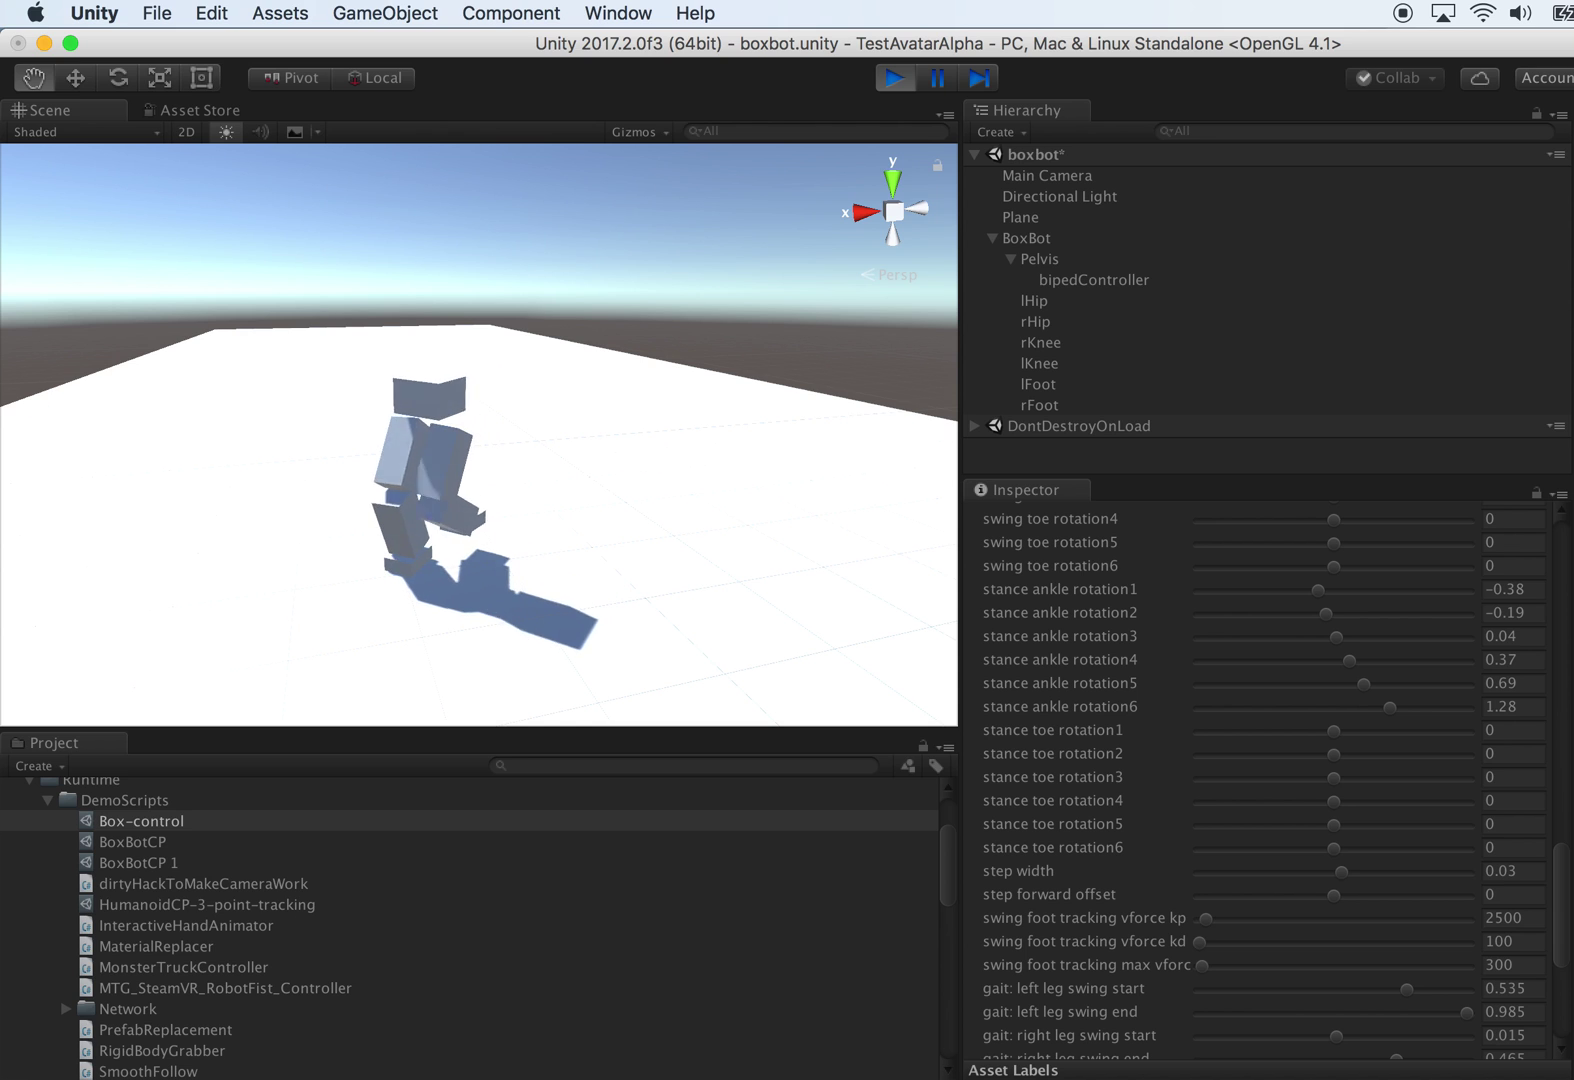
{"action": "left_click_drag", "start_coordinate": [790, 626], "coordinate": [630, 684], "text": "alt"}
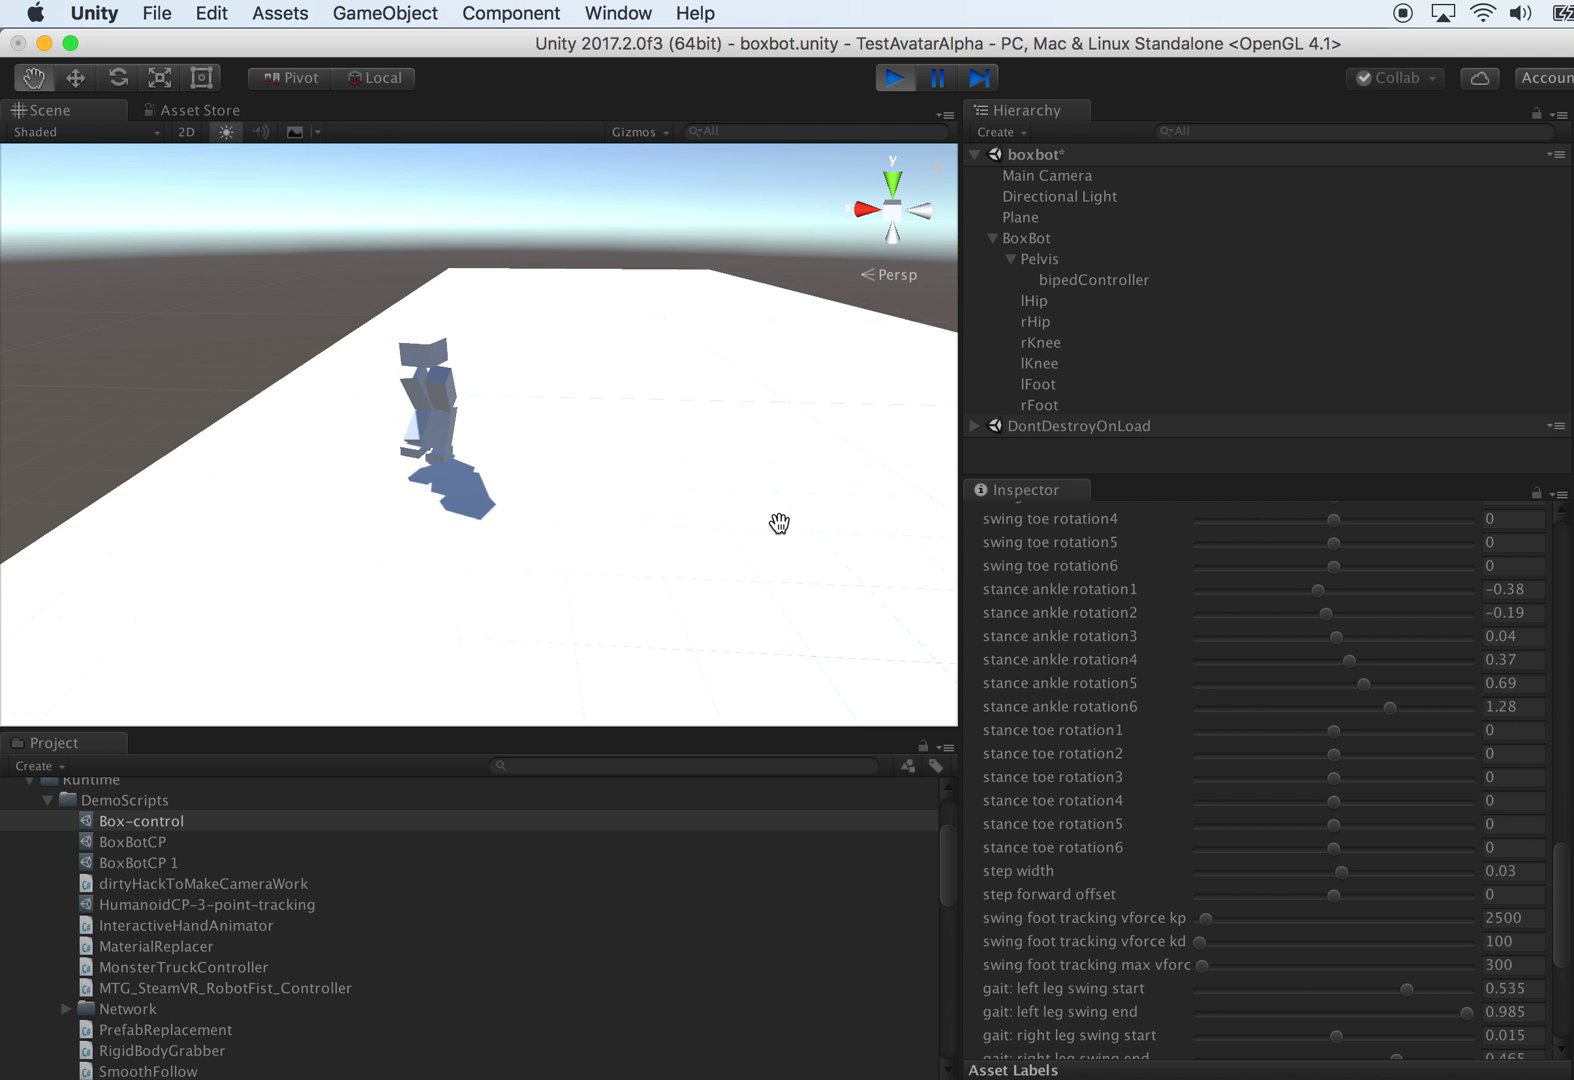
{"action": "left_click_drag", "start_coordinate": [740, 458], "coordinate": [458, 452], "text": "alt"}
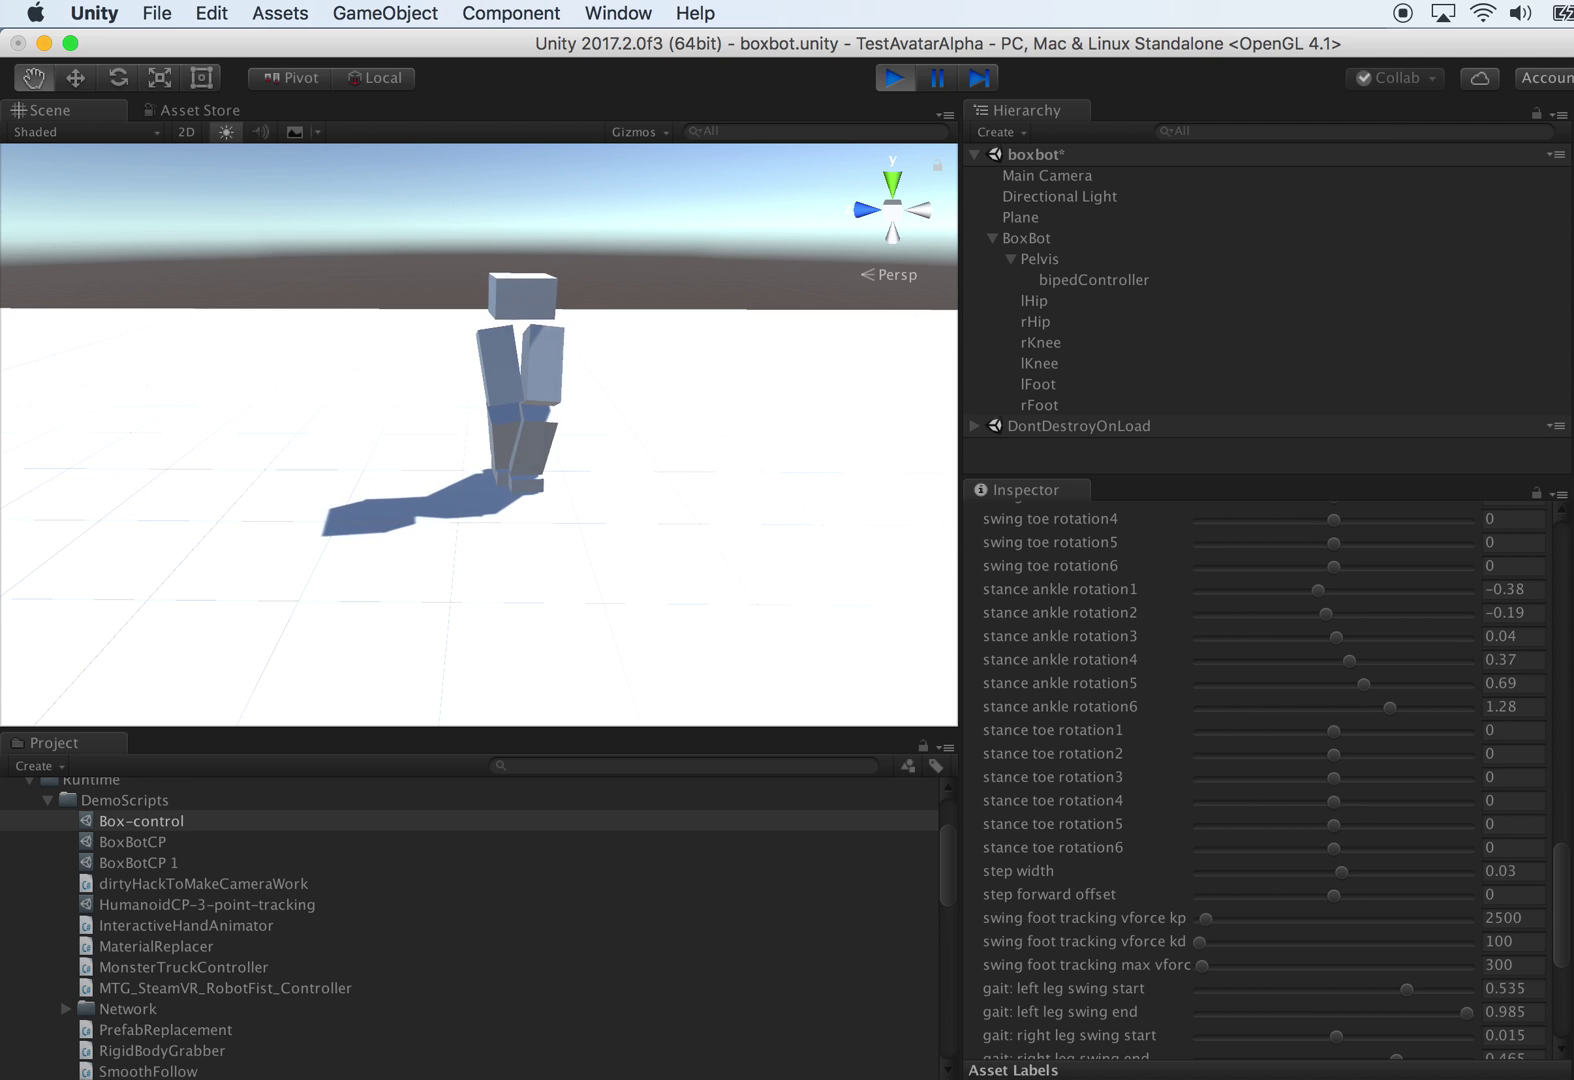
Step: Examine BoxBot's legs, feet and balance up close and from several sides while the simulation keeps running
{"action": "scroll", "coordinate": [697, 632], "scroll_direction": "up", "scroll_amount": 5}
{"action": "left_click_drag", "start_coordinate": [697, 632], "coordinate": [1198, 647], "text": "alt"}
{"action": "left_click_drag", "start_coordinate": [745, 541], "coordinate": [977, 566], "text": "alt"}
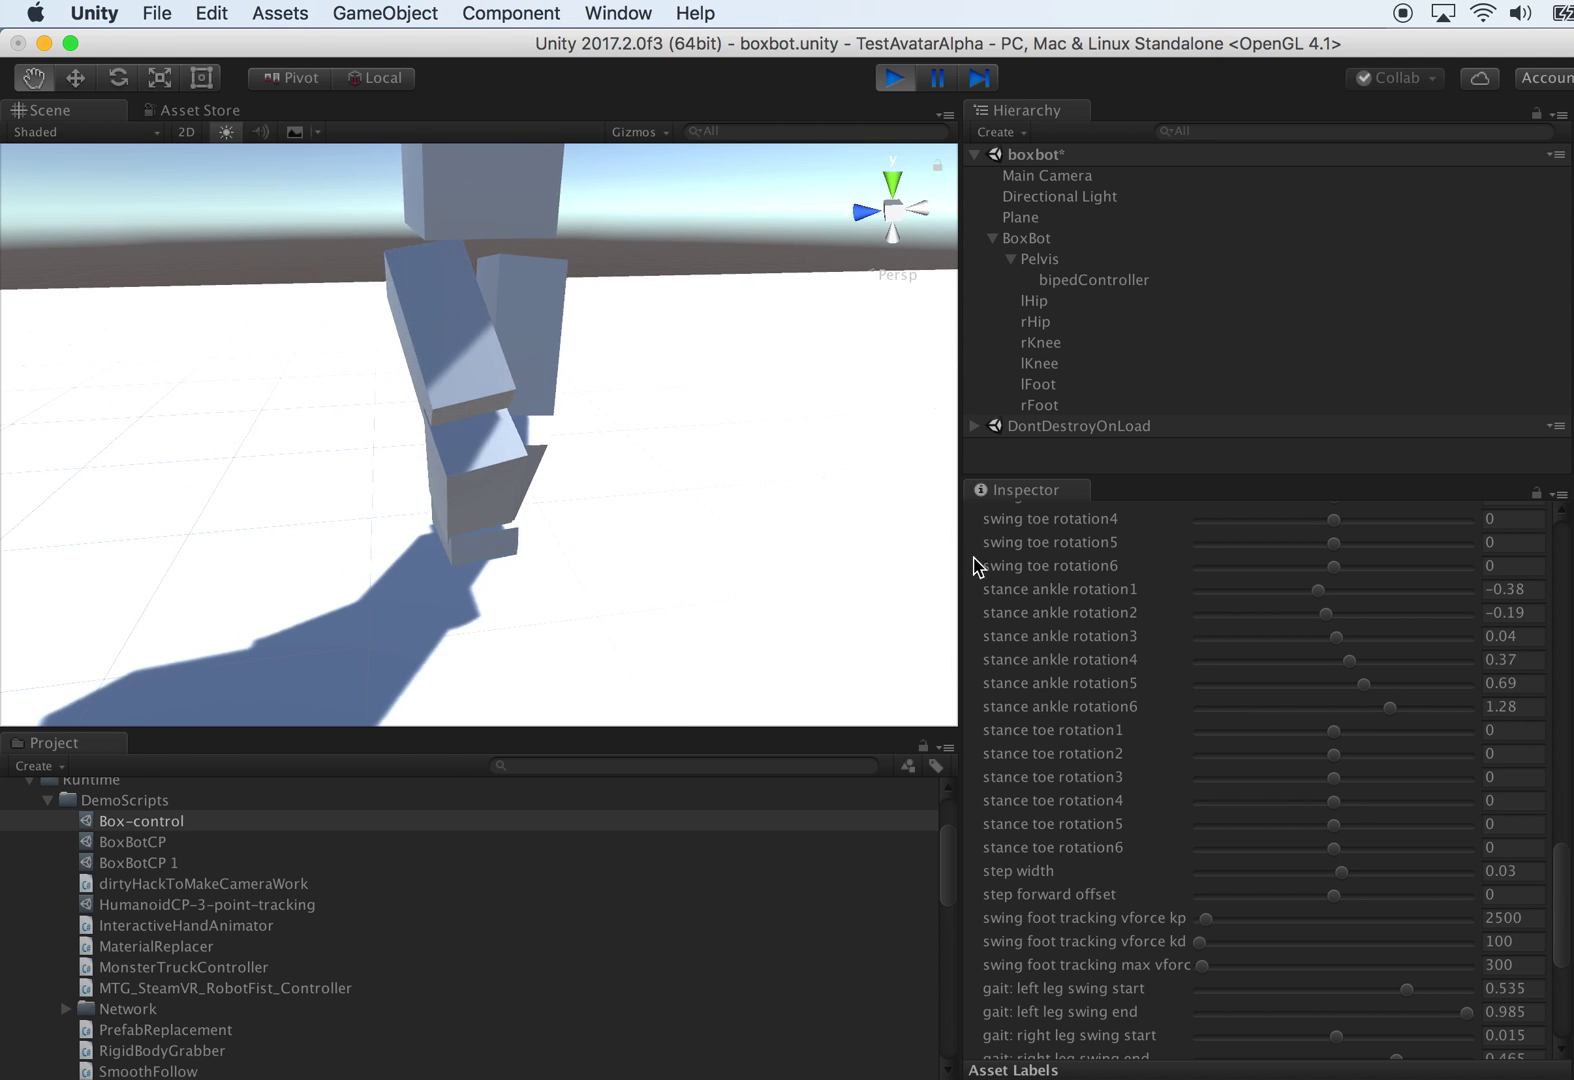
{"action": "left_click_drag", "start_coordinate": [760, 510], "coordinate": [782, 542], "text": "alt"}
{"action": "scroll", "coordinate": [782, 542], "scroll_direction": "down", "scroll_amount": 5}
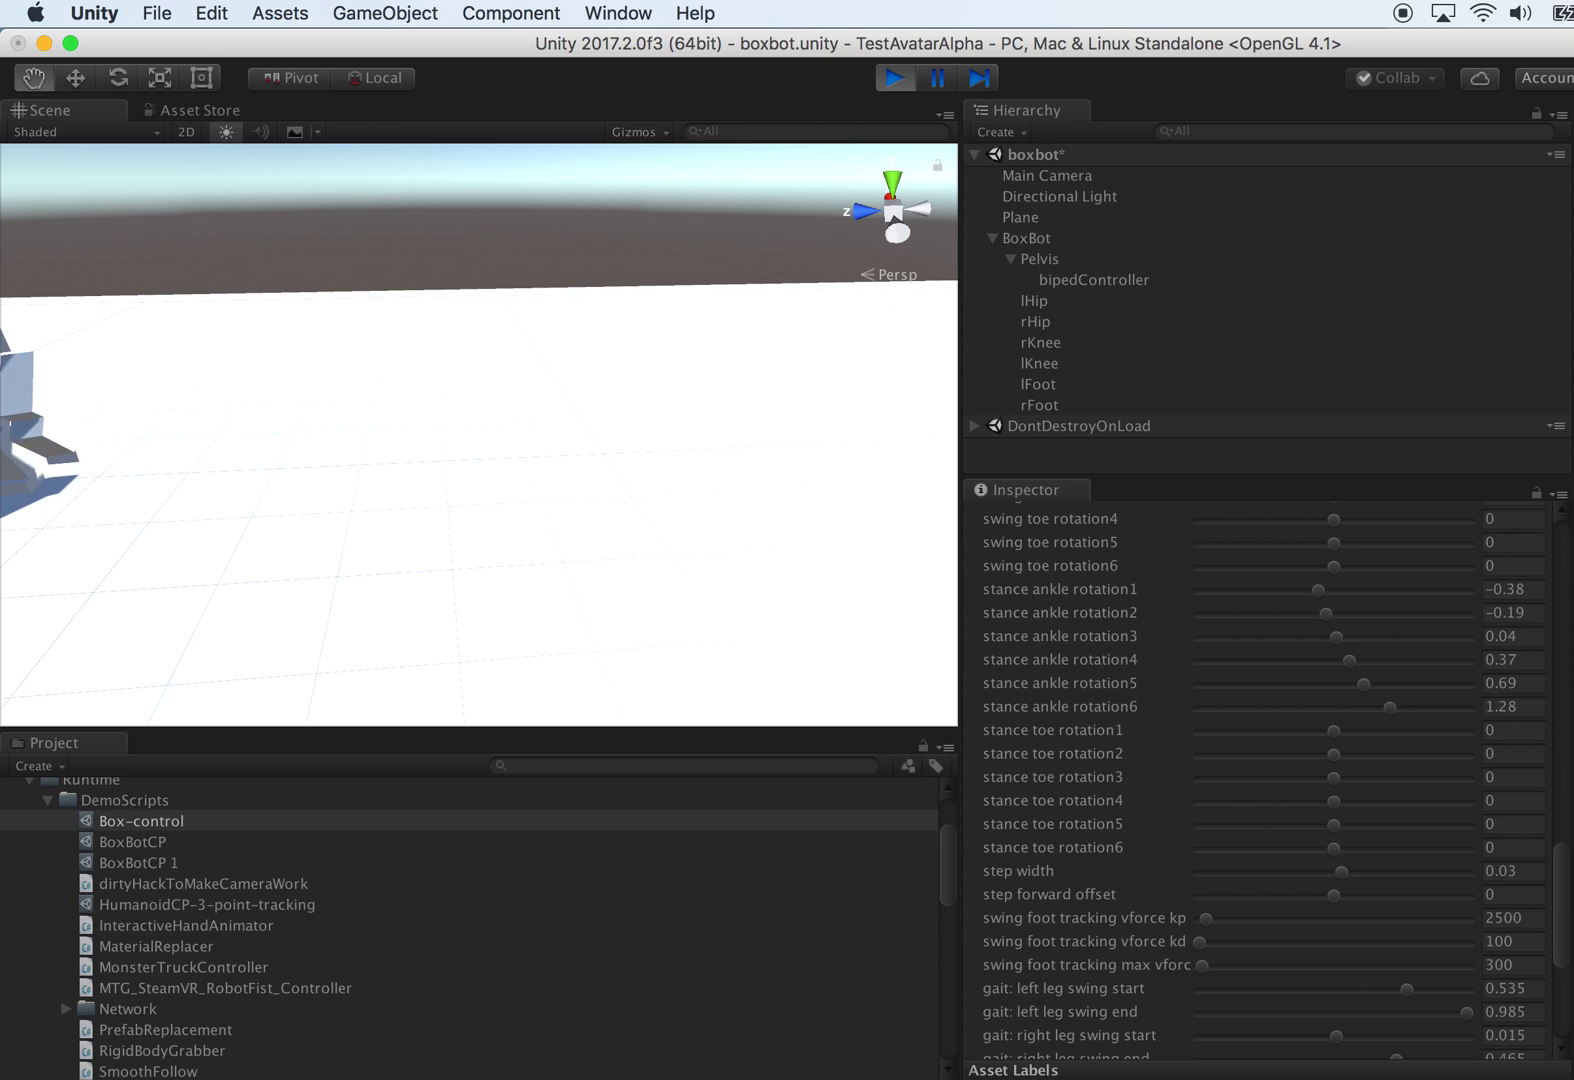
{"action": "right_click_drag", "start_coordinate": [657, 511], "coordinate": [540, 514]}
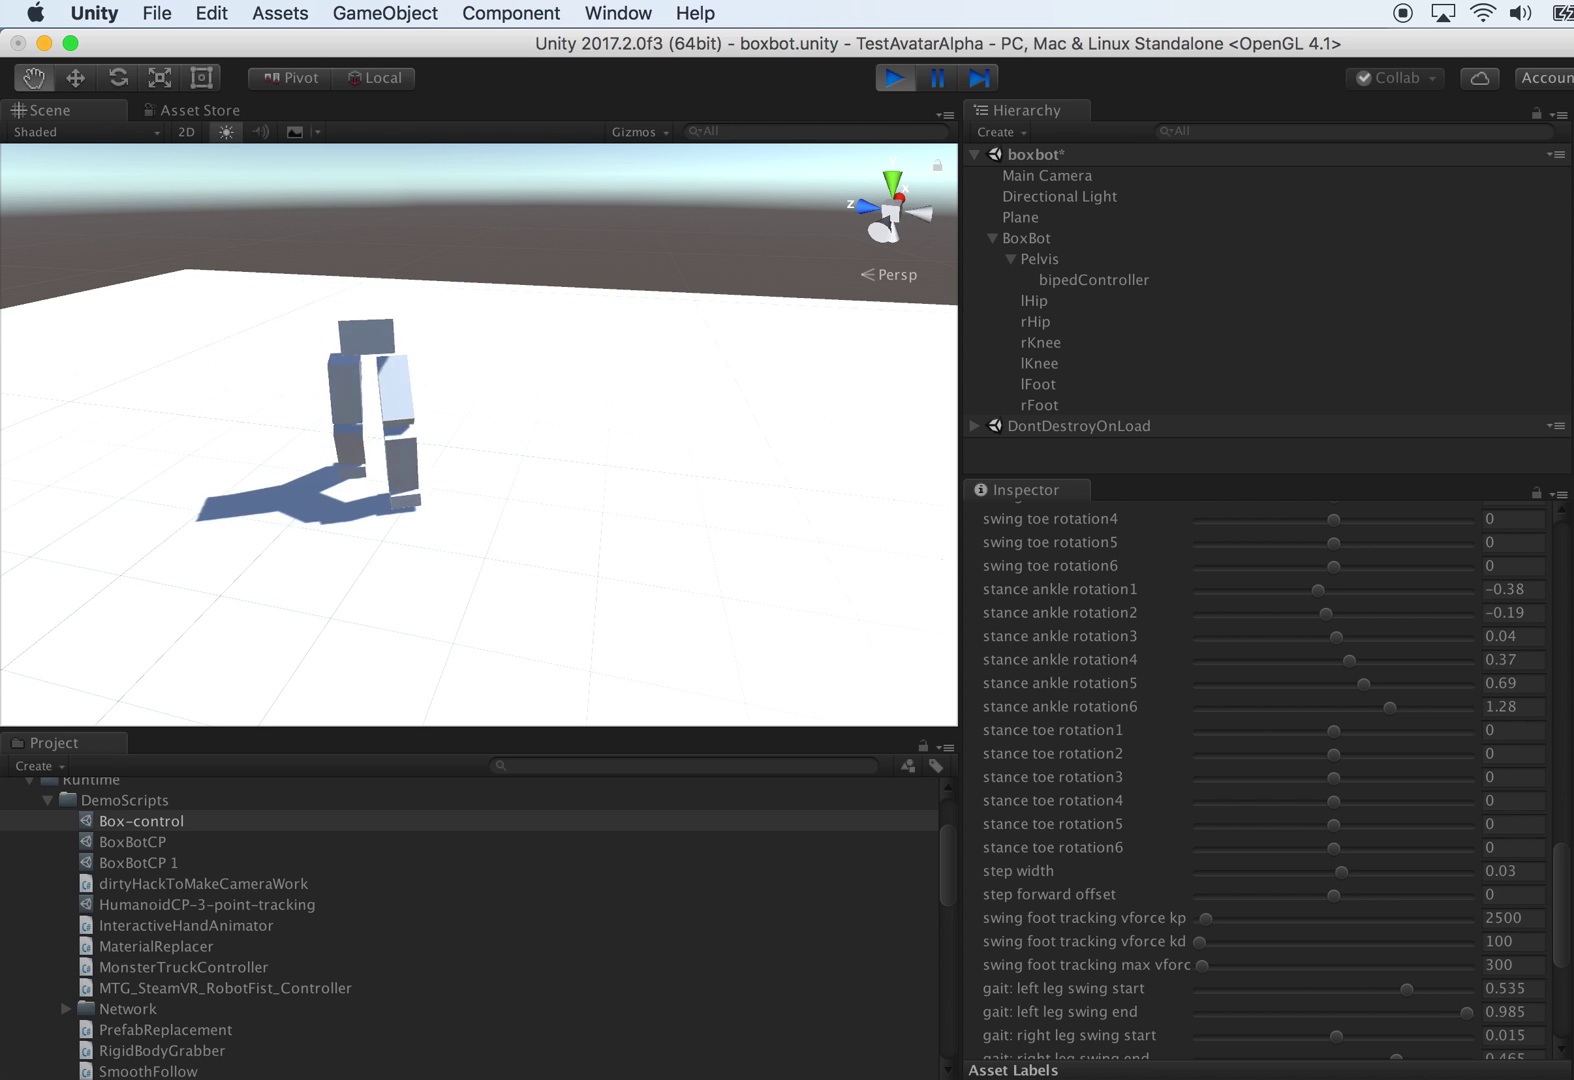
{"action": "left_click_drag", "start_coordinate": [727, 594], "coordinate": [864, 568], "text": "alt"}
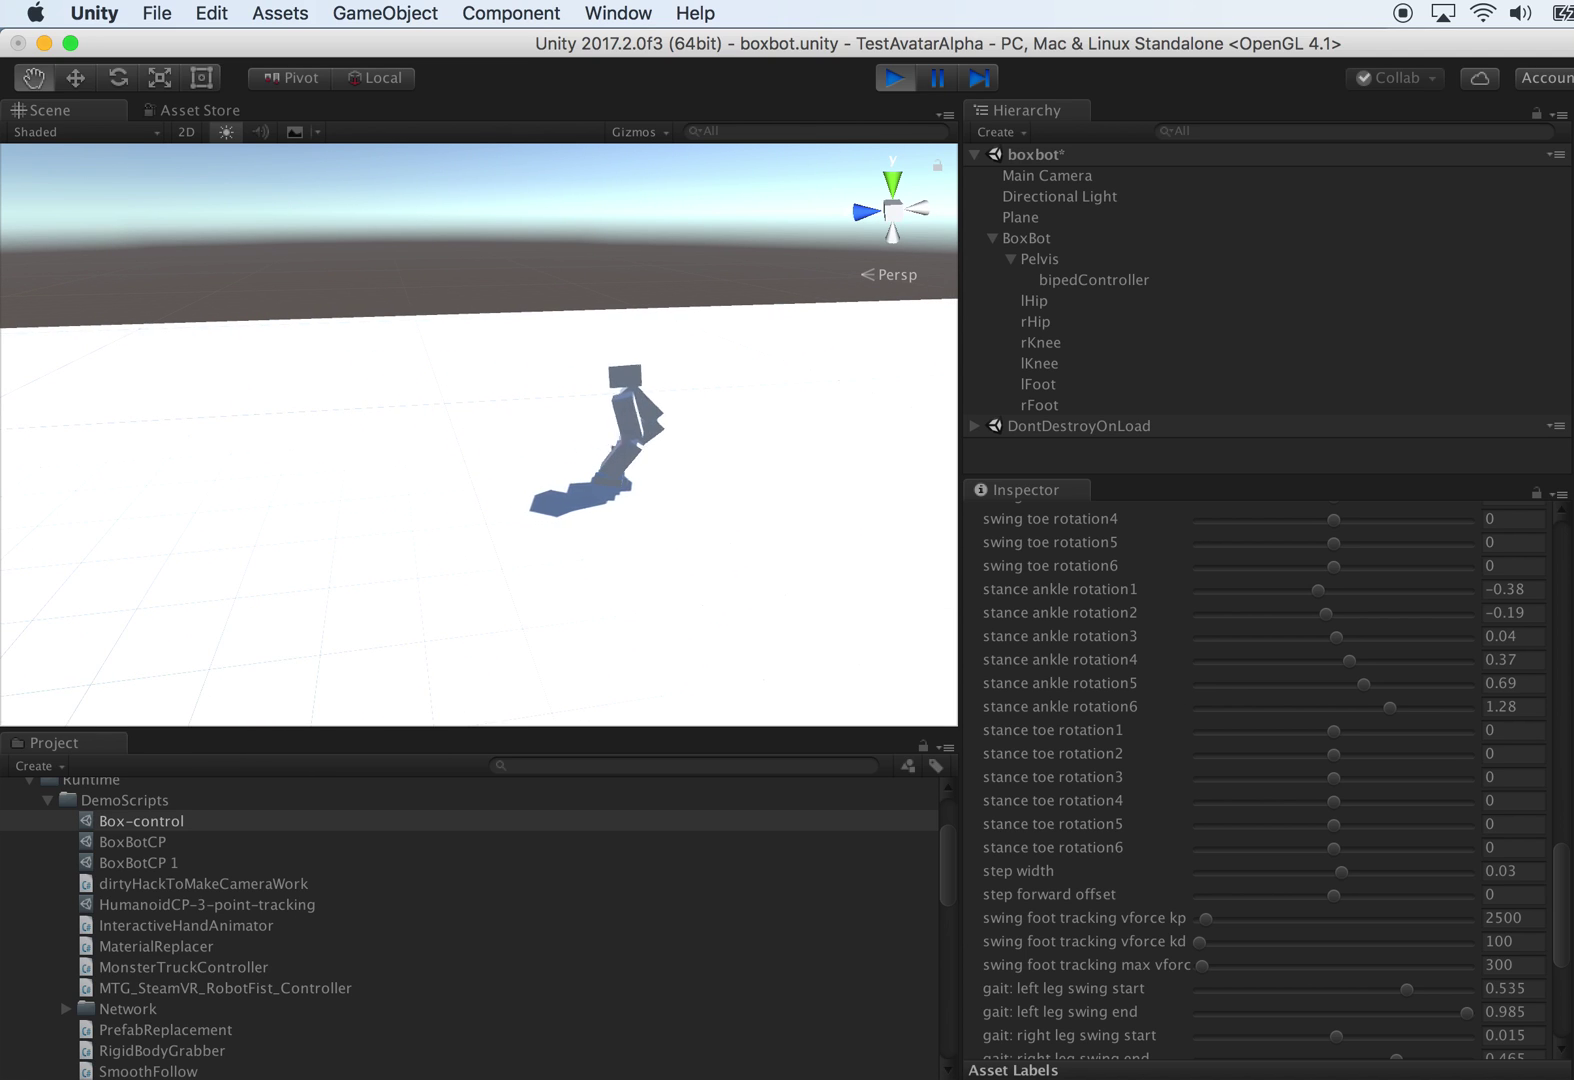
{"action": "key", "text": "alt"}
{"action": "left_click_drag", "start_coordinate": [868, 605], "coordinate": [1000, 640], "text": "alt"}
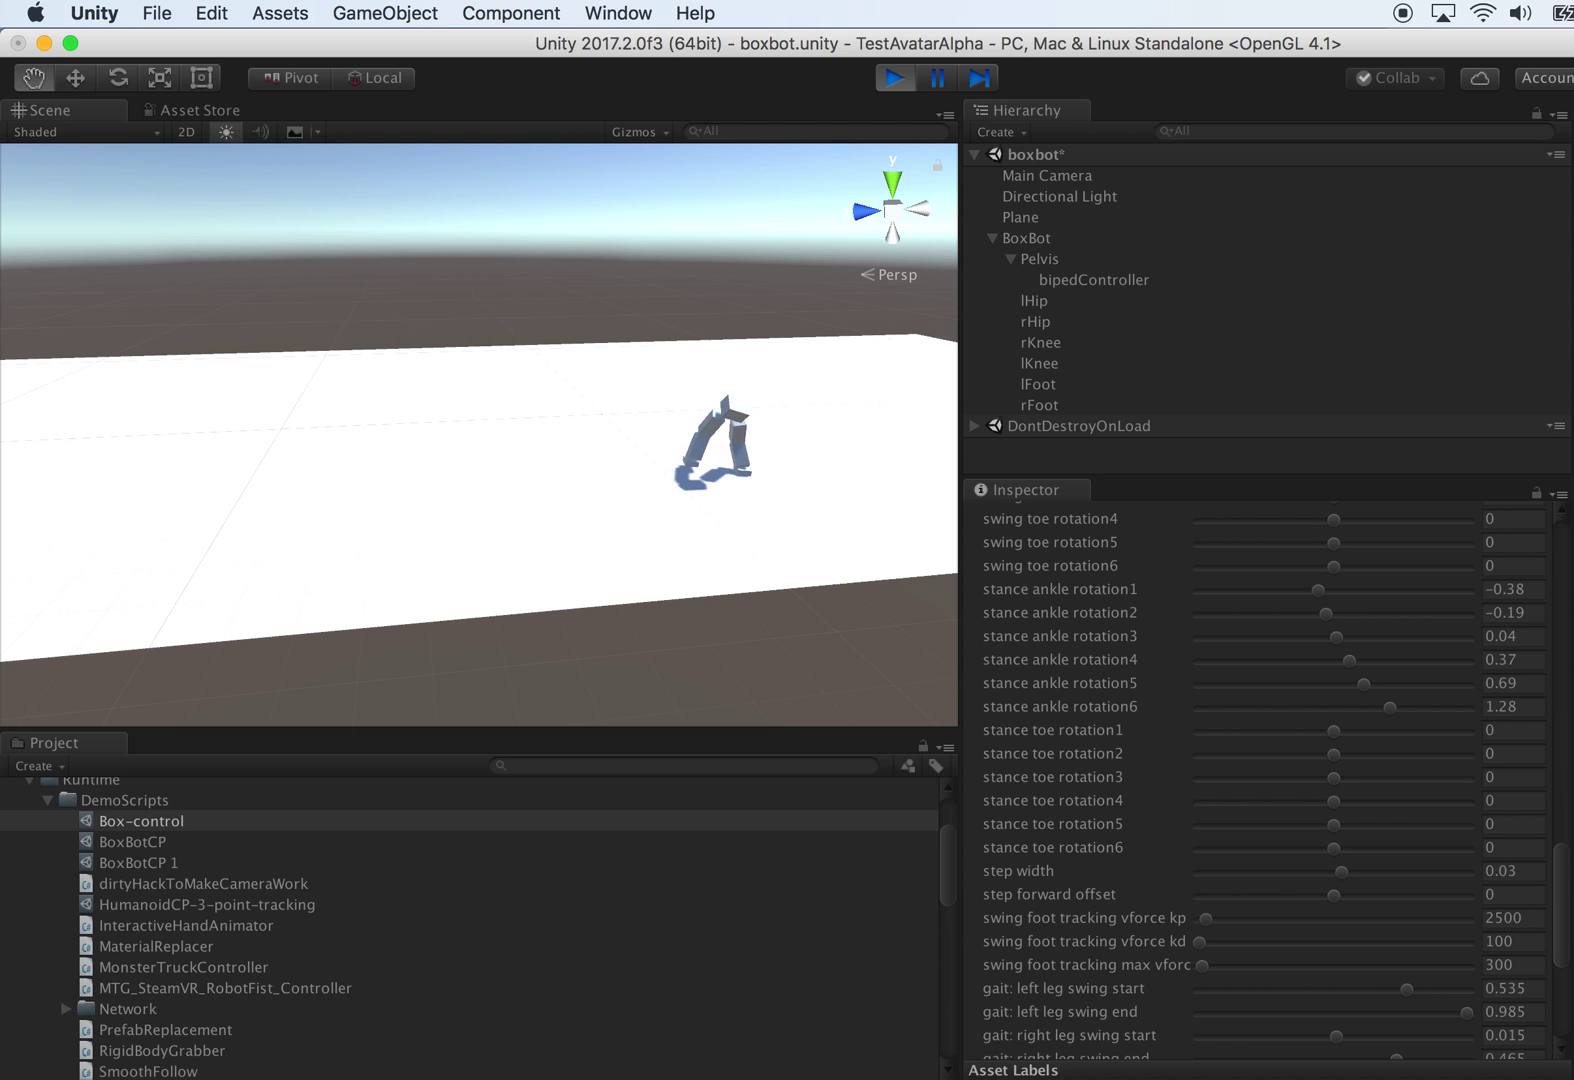
{"action": "left_click_drag", "start_coordinate": [800, 461], "coordinate": [982, 535], "text": "alt"}
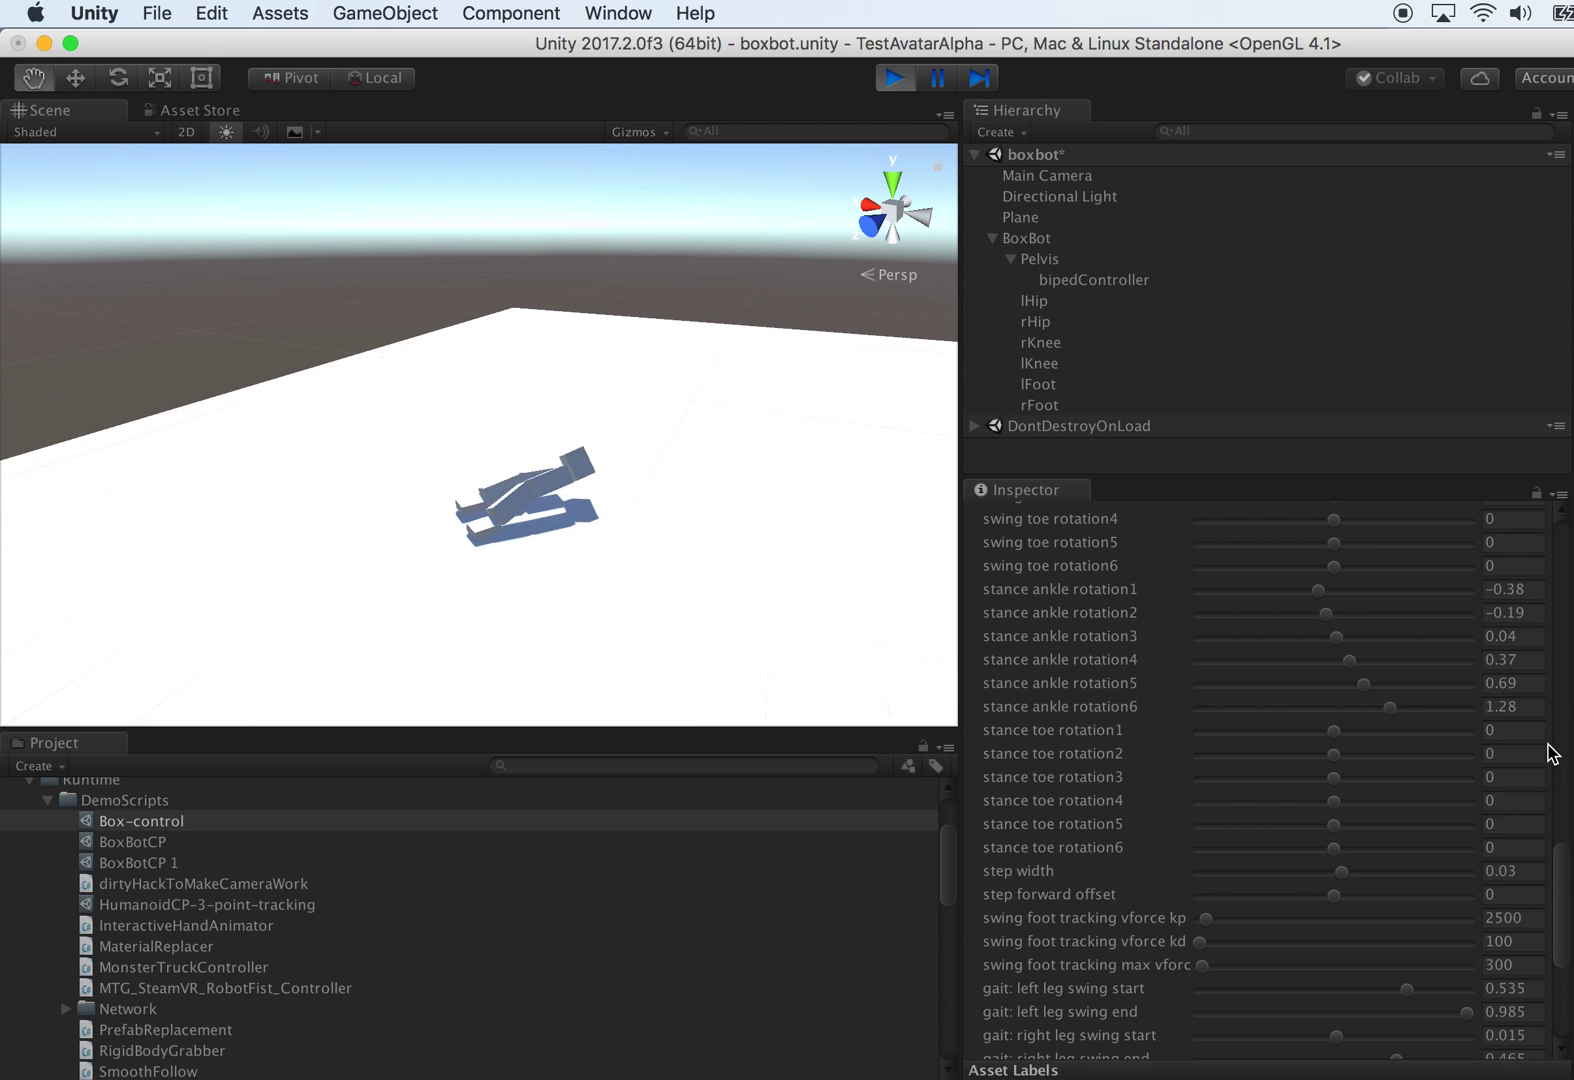
{"action": "left_click_drag", "start_coordinate": [870, 545], "coordinate": [922, 605], "text": "alt"}
{"action": "left_click_drag", "start_coordinate": [713, 571], "coordinate": [909, 521], "text": "alt"}
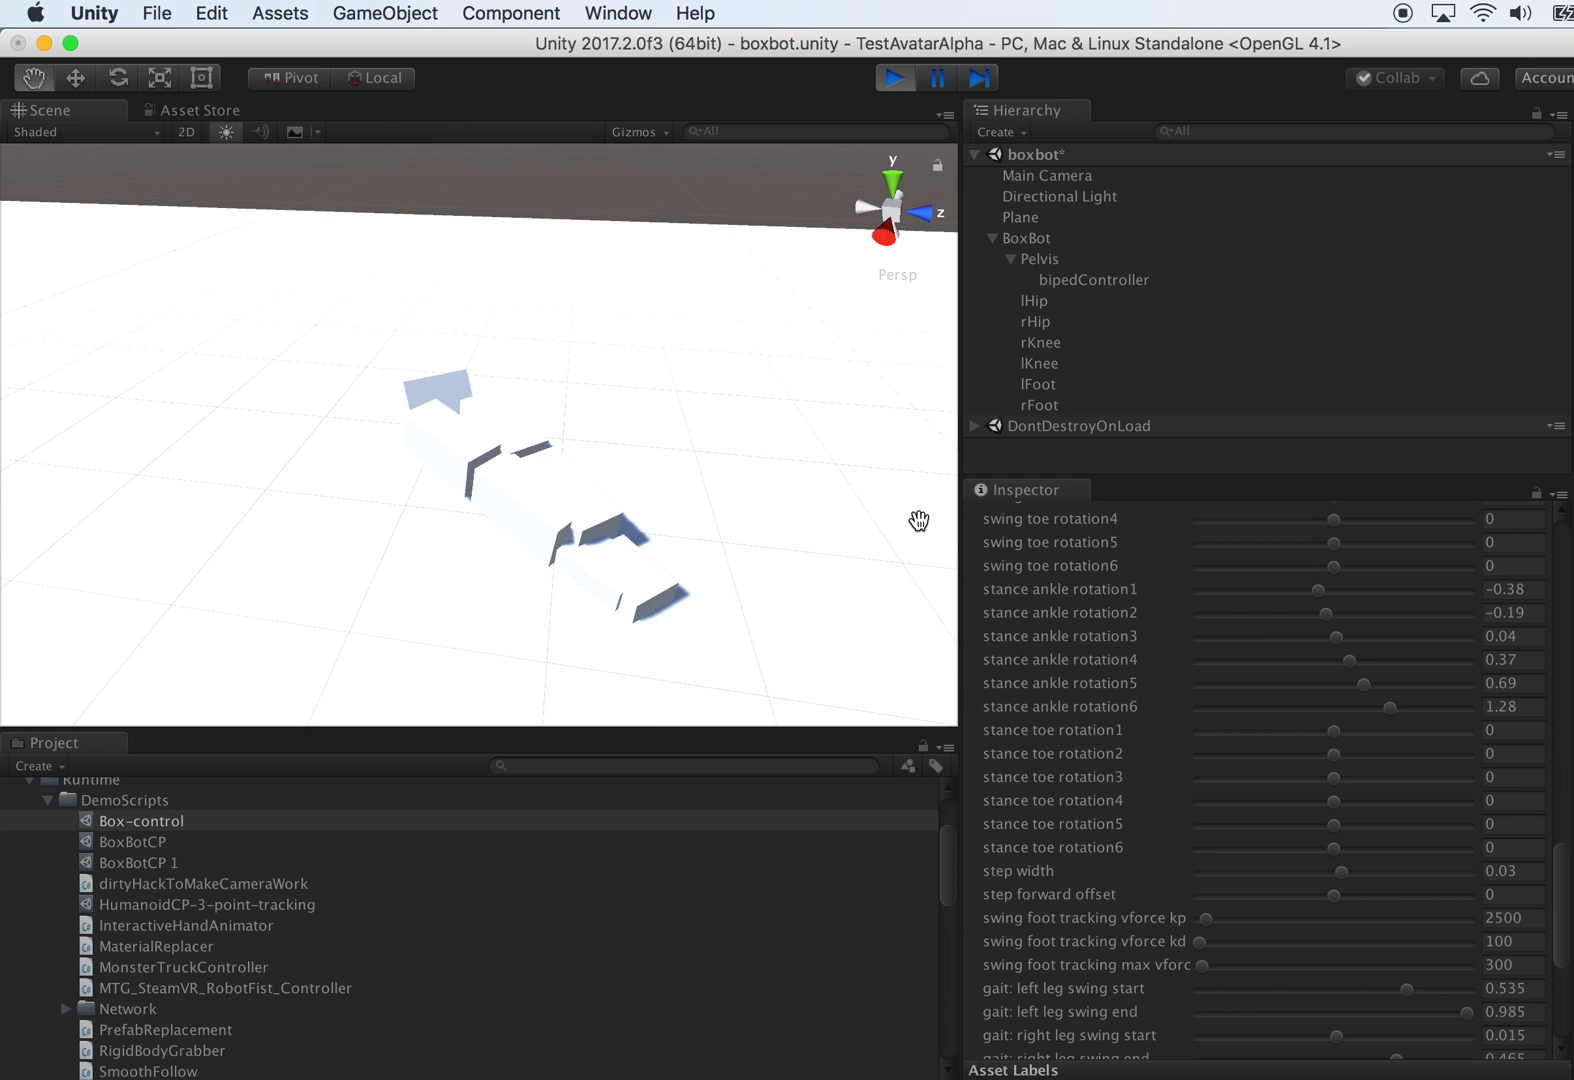